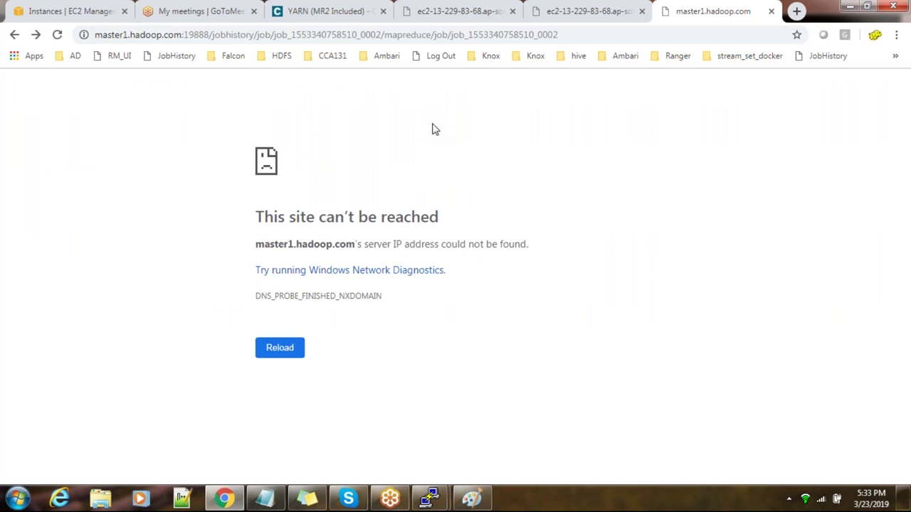
Step: Load the job history page using worker1's public IP 13.250.103.144 instead of the hostname
{"action": "left_click_drag", "start_coordinate": [183, 37], "coordinate": [6, 36]}
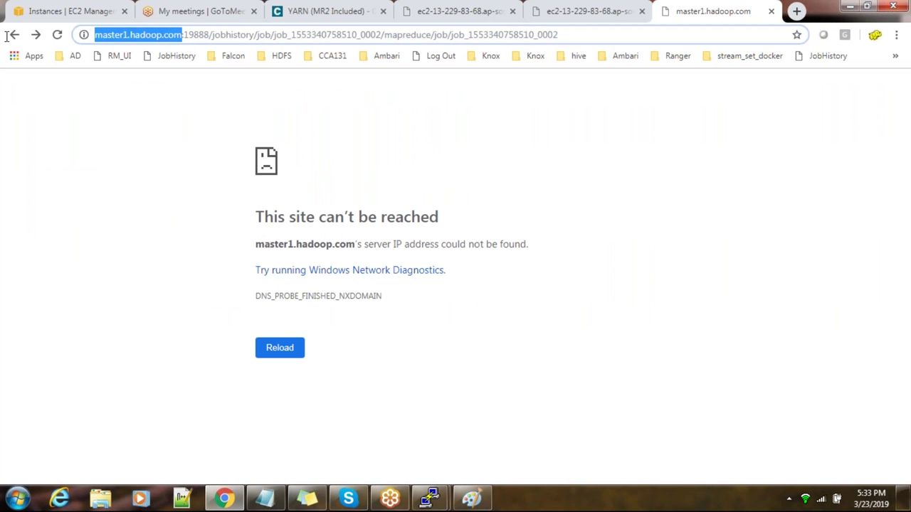
{"action": "key", "text": "BackSpace"}
{"action": "left_click", "coordinate": [71, 12]}
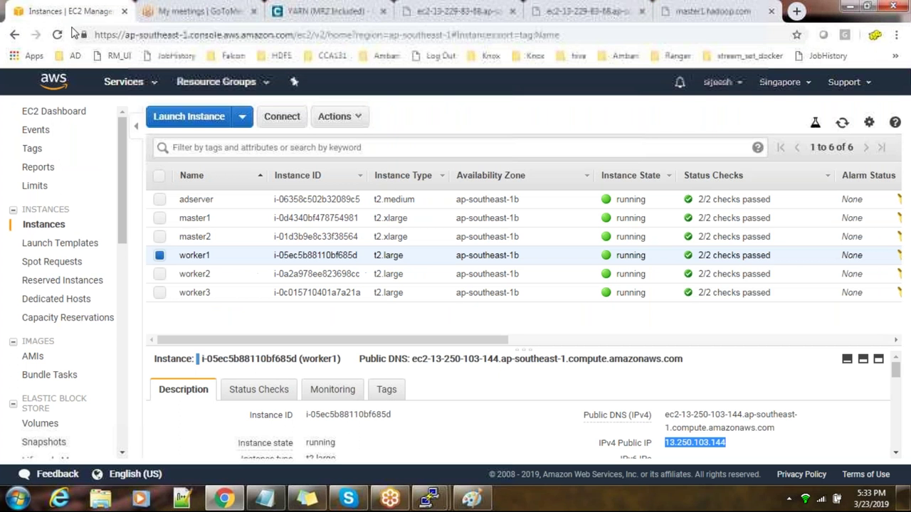
{"action": "left_click", "coordinate": [736, 443]}
{"action": "left_click", "coordinate": [459, 12]}
{"action": "left_click", "coordinate": [587, 12]}
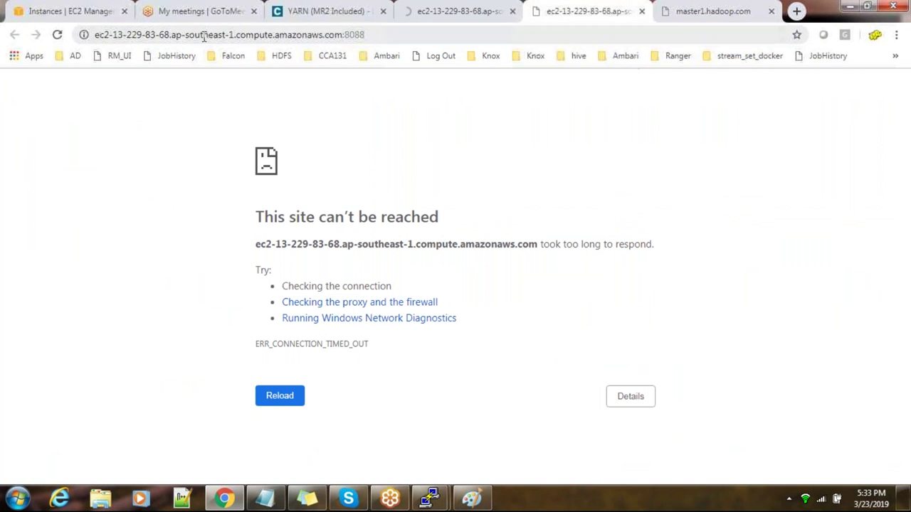
{"action": "key", "text": "ctrl+shift+Tab"}
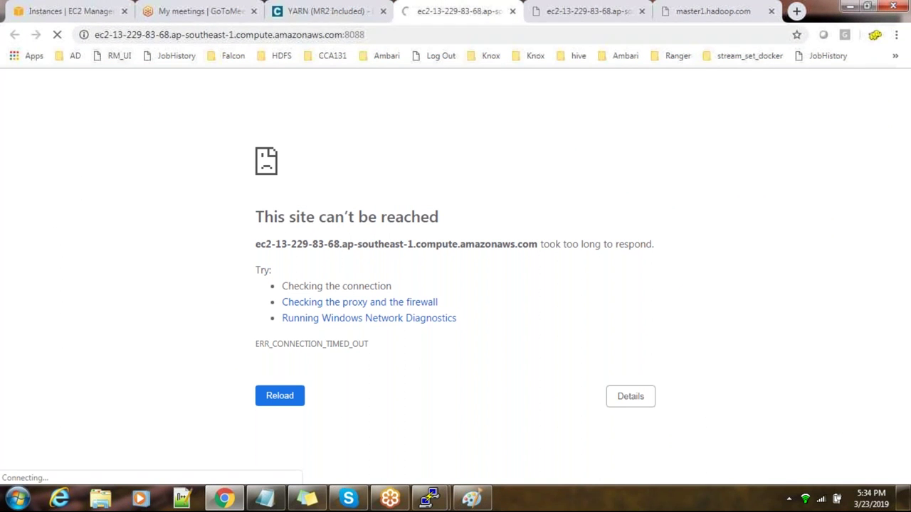
{"action": "left_click", "coordinate": [685, 12]}
{"action": "key", "text": "ctrl+v"}
{"action": "key", "text": "Return"}
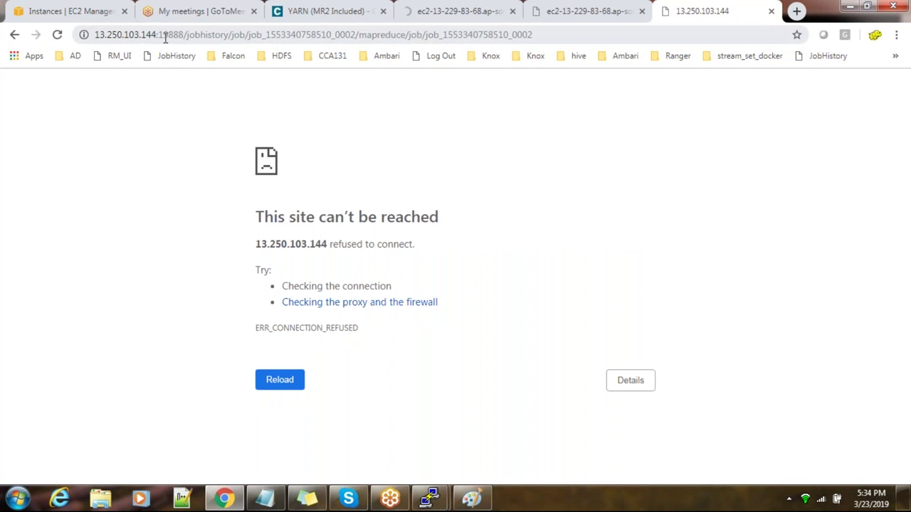
Step: Open the ResourceManager web UI from Cloudera's YARN page and load it via the copied IP
{"action": "left_click", "coordinate": [331, 14]}
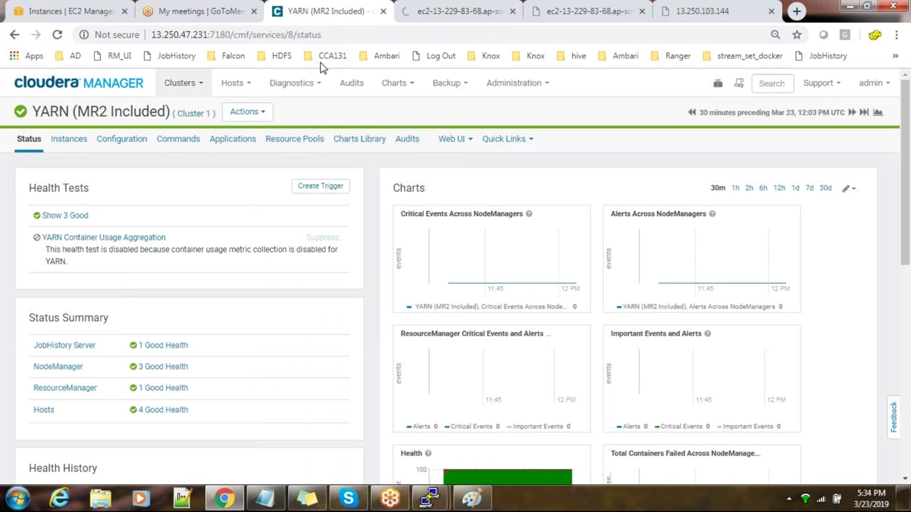
{"action": "left_click", "coordinate": [447, 141]}
{"action": "left_click", "coordinate": [481, 166]}
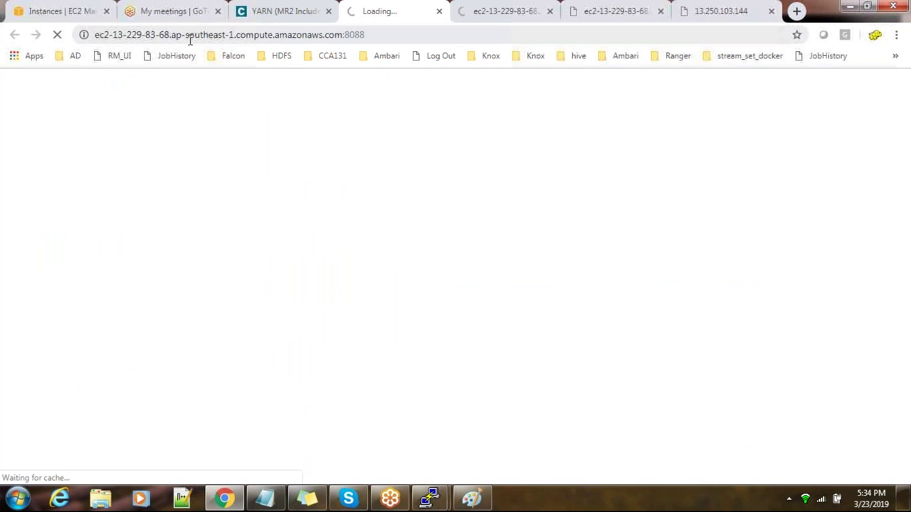
{"action": "left_click_drag", "start_coordinate": [341, 37], "coordinate": [8, 35]}
{"action": "key", "text": "ctrl+v"}
{"action": "key", "text": "Return"}
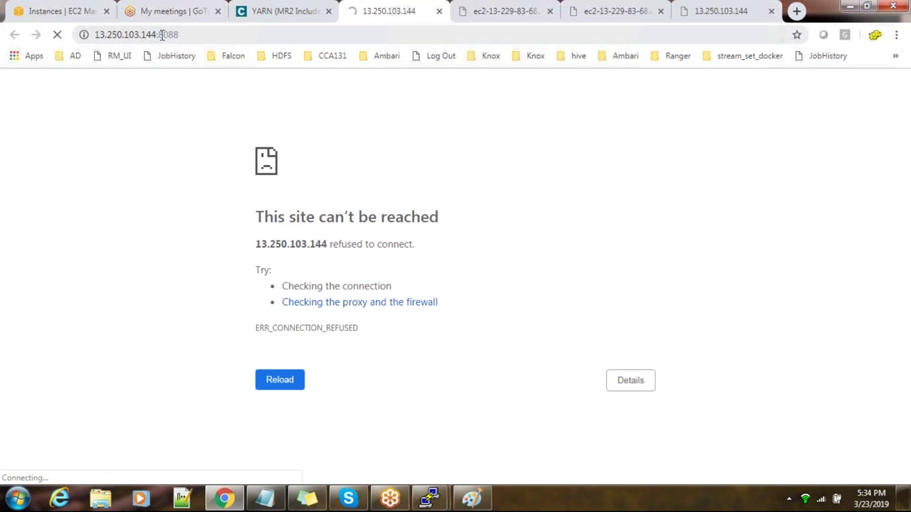
Step: Close the refused and timed-out tabs, then reopen the ResourceManager web interface
{"action": "left_click", "coordinate": [439, 11]}
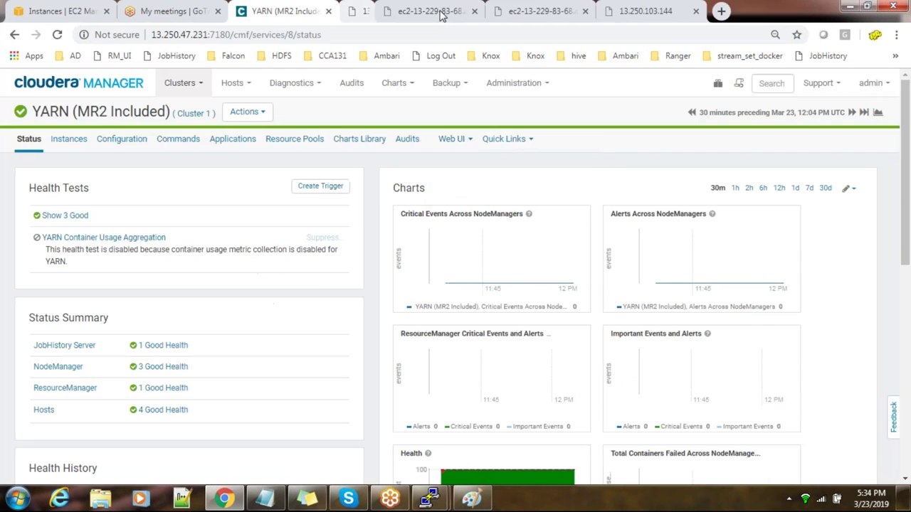
{"action": "left_click", "coordinate": [434, 12]}
{"action": "left_click", "coordinate": [438, 11]}
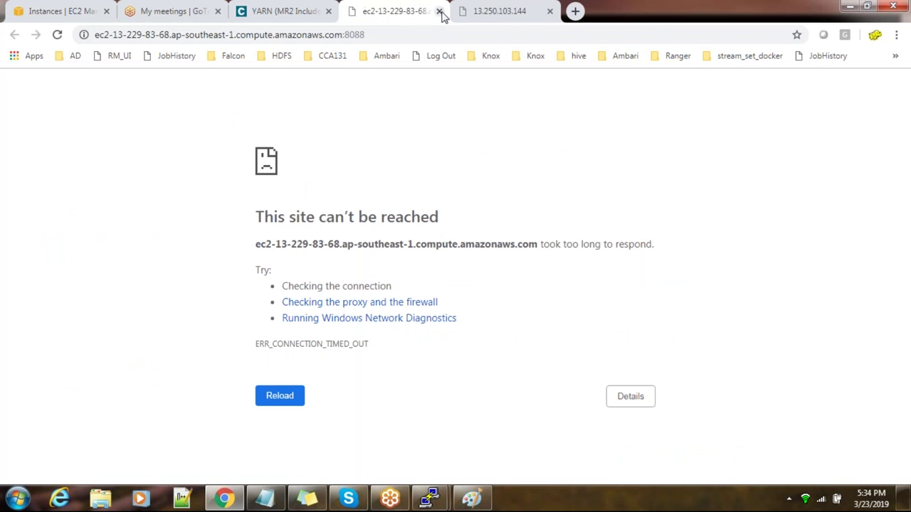
{"action": "left_click", "coordinate": [438, 11]}
{"action": "left_click", "coordinate": [437, 12]}
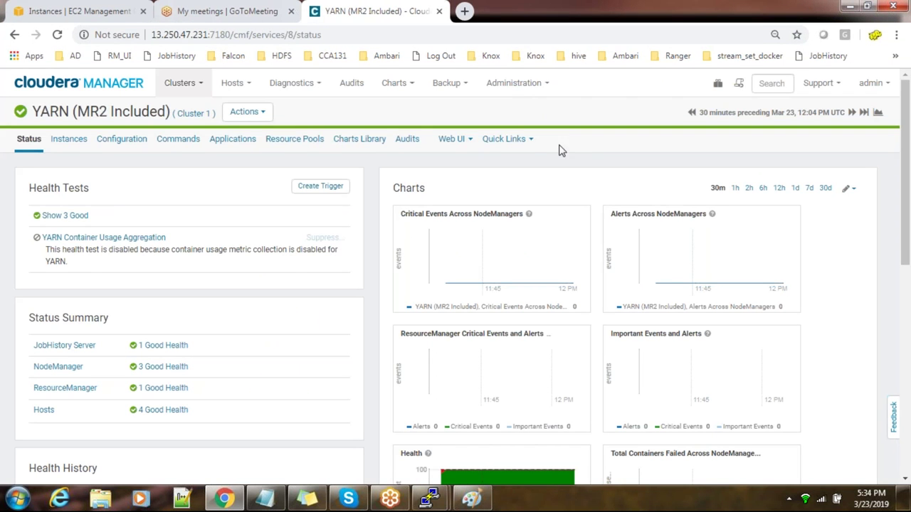
{"action": "left_click", "coordinate": [471, 141]}
{"action": "left_click", "coordinate": [472, 163]}
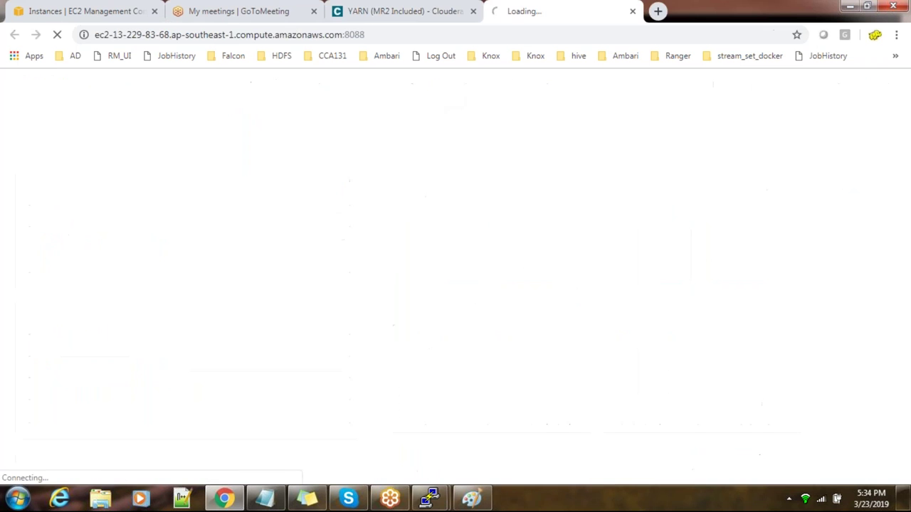
Step: Select master1 in the EC2 instances list and copy its public IP 13.250.47.231
{"action": "left_click", "coordinate": [254, 15]}
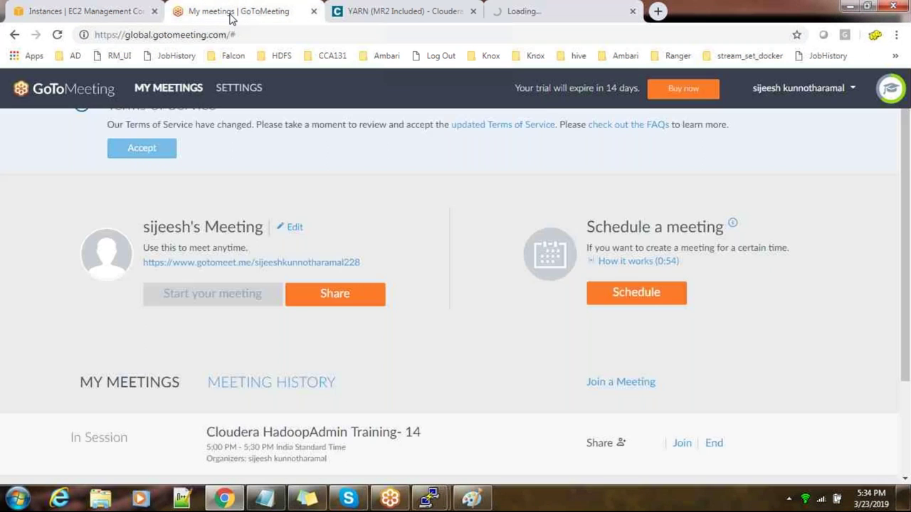
{"action": "left_click", "coordinate": [102, 15]}
{"action": "left_click", "coordinate": [160, 237]}
{"action": "left_click", "coordinate": [160, 256]}
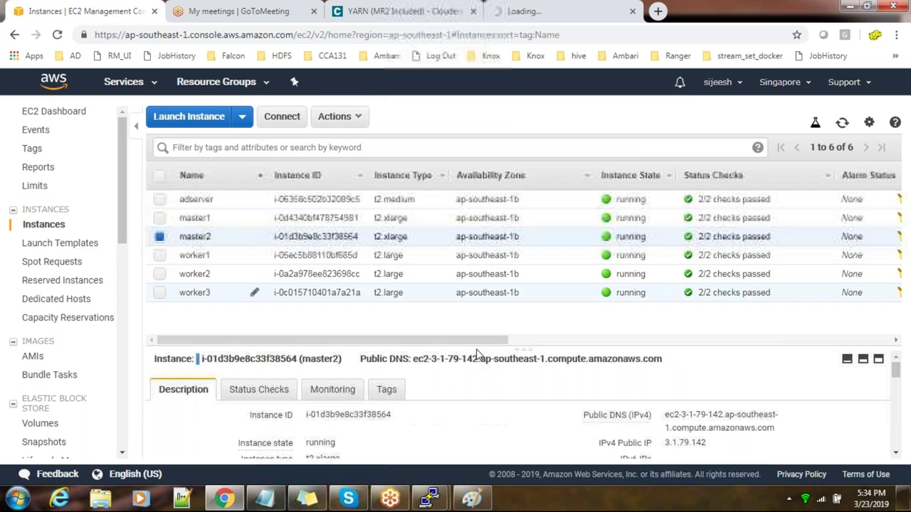
{"action": "left_click", "coordinate": [173, 219]}
{"action": "left_click", "coordinate": [173, 218]}
{"action": "left_click", "coordinate": [168, 238]}
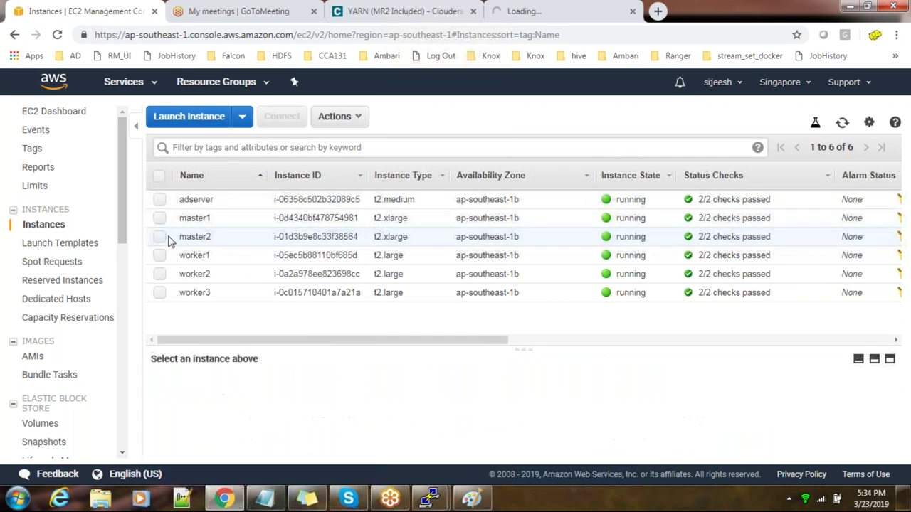
{"action": "left_click", "coordinate": [165, 219]}
{"action": "double_click", "coordinate": [728, 442]}
{"action": "left_click", "coordinate": [729, 441]}
Step: Replace the ResourceManager hostname with 13.250.47.231 and load 13.250.47.231:8088
{"action": "key", "text": "ctrl+4"}
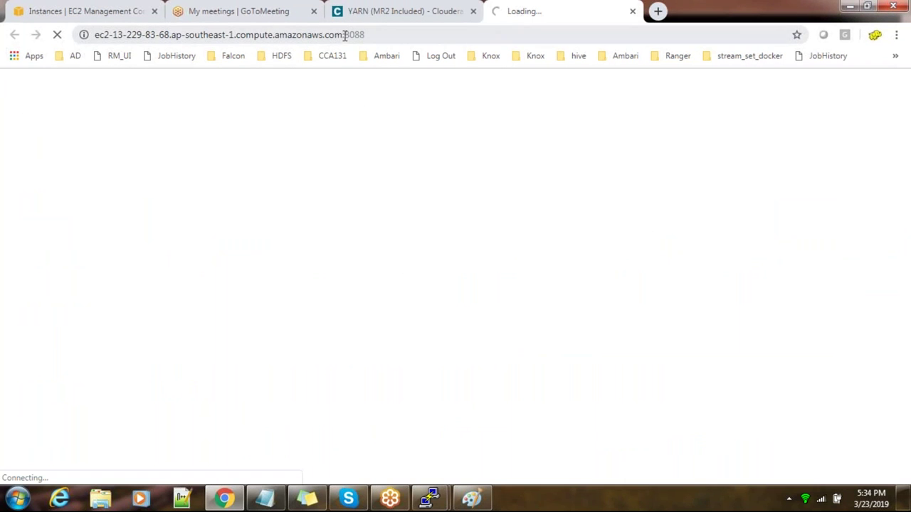
{"action": "left_click_drag", "start_coordinate": [340, 36], "coordinate": [94, 35]}
{"action": "key", "text": "ctrl+v"}
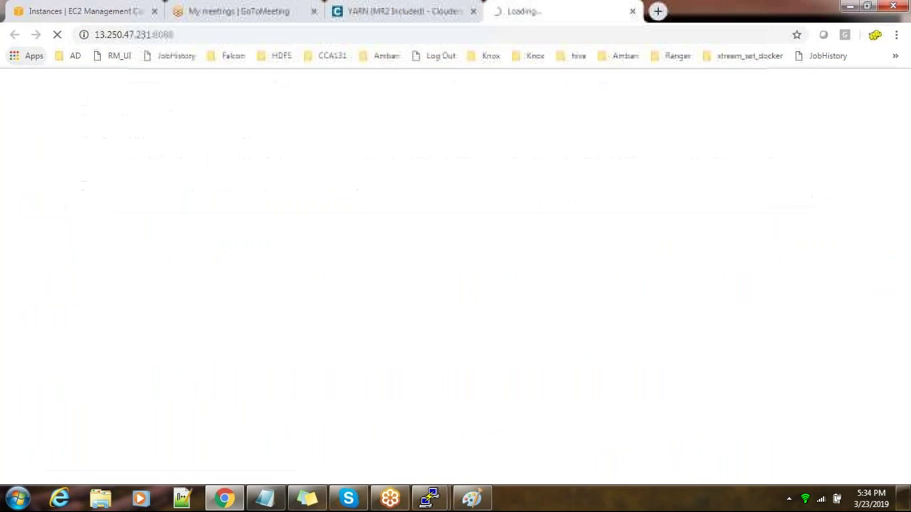
{"action": "key", "text": "Return"}
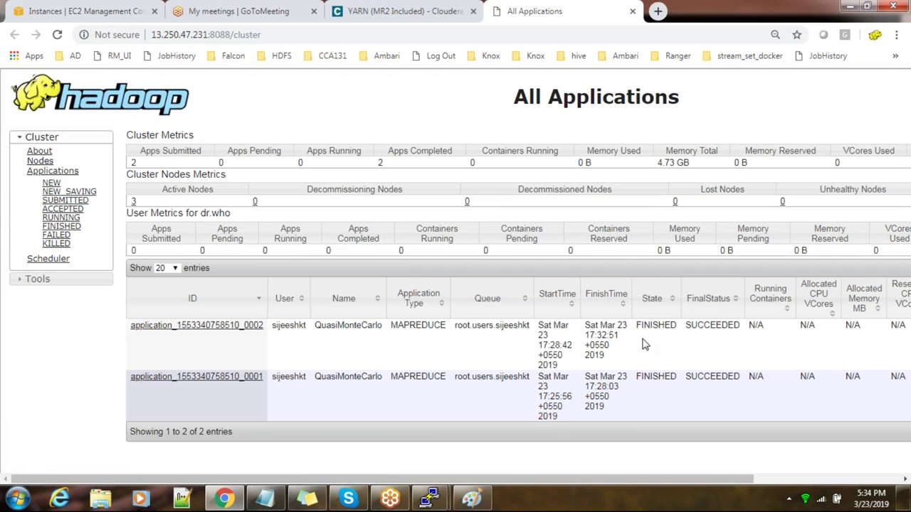
Step: Rerun the hadoop pi estimation job with 100 maps in the master1 terminal
{"action": "mouse_move", "coordinate": [430, 498]}
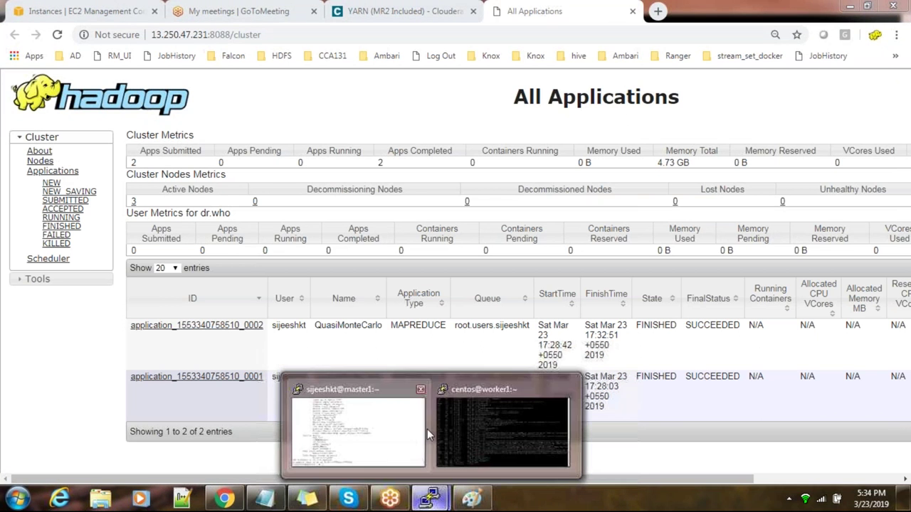
{"action": "left_click", "coordinate": [424, 436]}
{"action": "key", "text": "Up"}
{"action": "key", "text": "Return"}
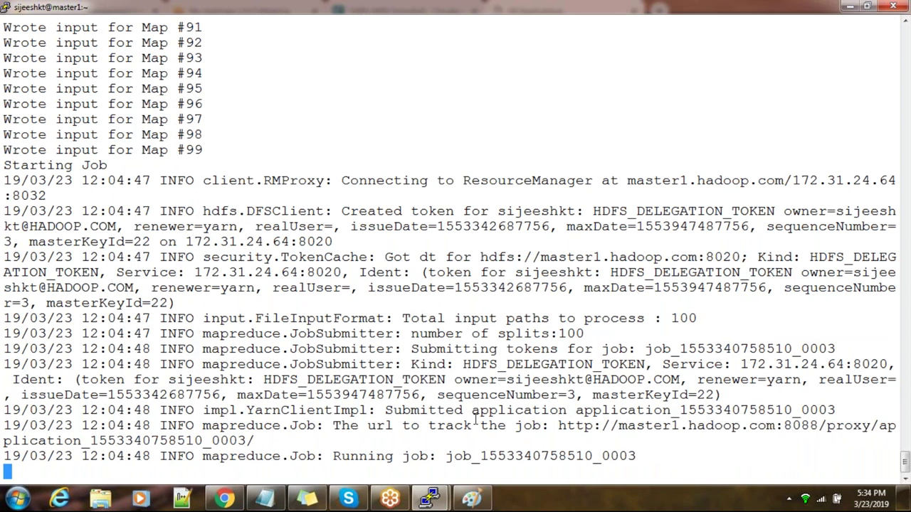
{"action": "key", "text": "alt+Tab"}
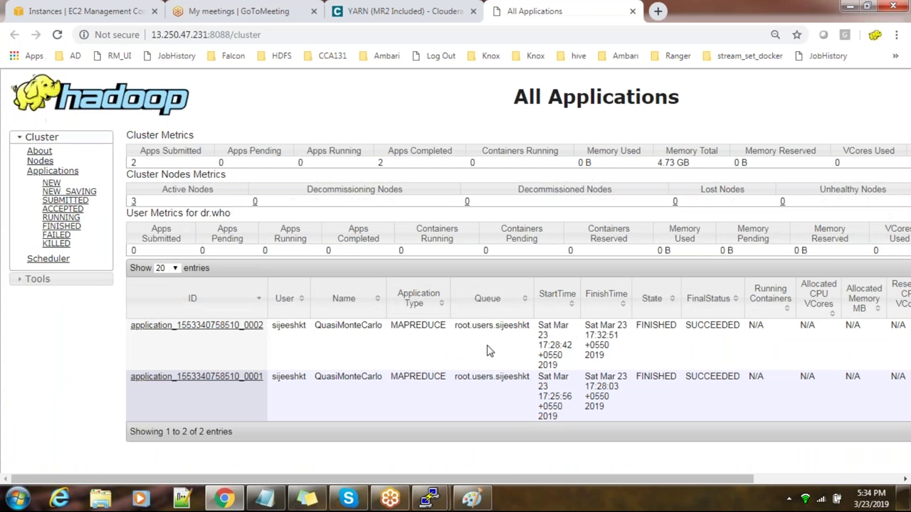
{"action": "left_click", "coordinate": [259, 34]}
{"action": "key", "text": "Return"}
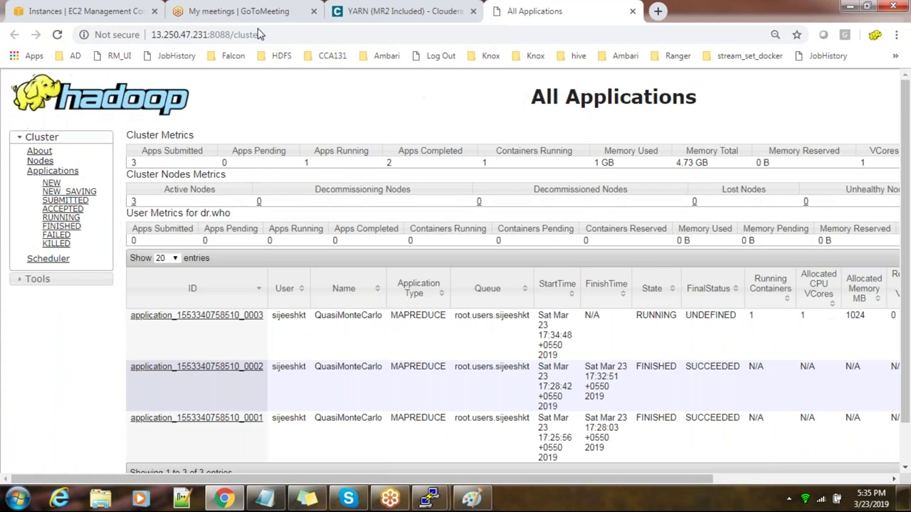
{"action": "left_click_drag", "start_coordinate": [701, 479], "coordinate": [857, 305]}
{"action": "left_click", "coordinate": [850, 316]}
{"action": "left_click_drag", "start_coordinate": [182, 34], "coordinate": [95, 35]}
{"action": "key", "text": "ctrl+v"}
{"action": "key", "text": "Return"}
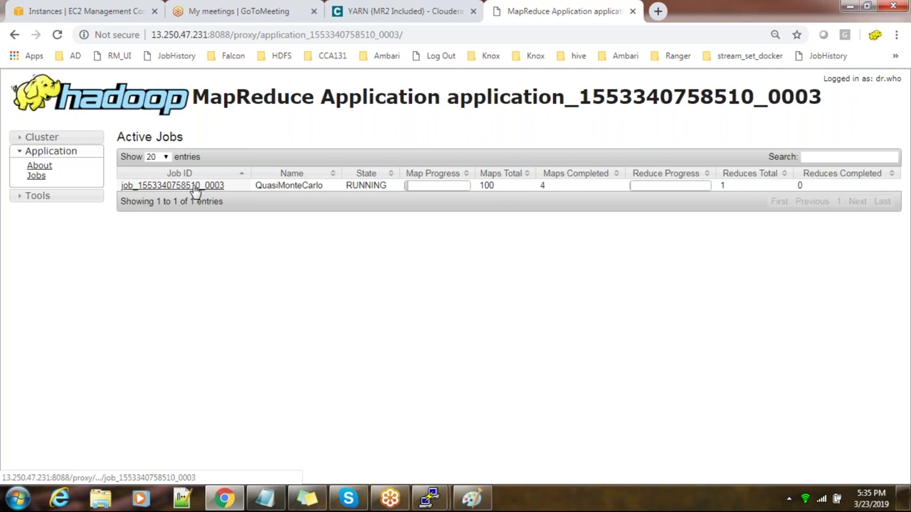
Step: Reload the application page and list job 0003's running map tasks with refreshed counts
{"action": "left_click", "coordinate": [363, 34]}
{"action": "key", "text": "Return"}
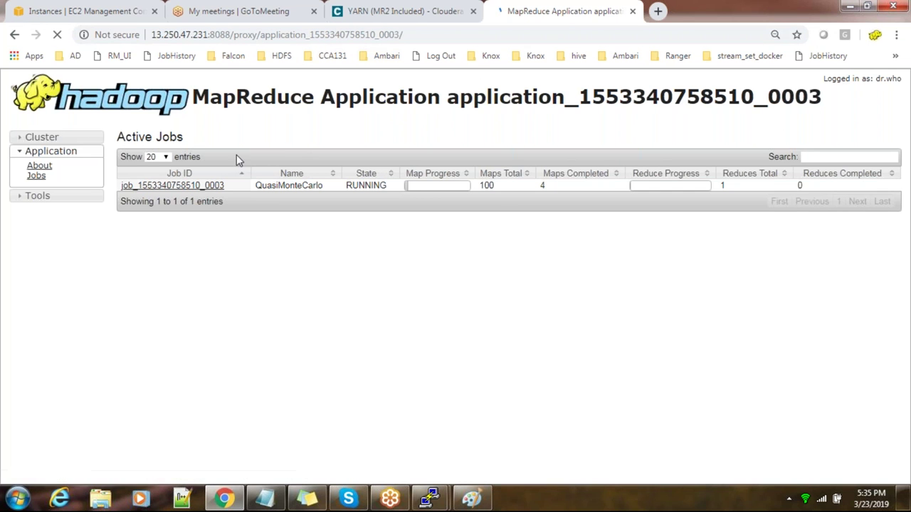
{"action": "left_click", "coordinate": [183, 187]}
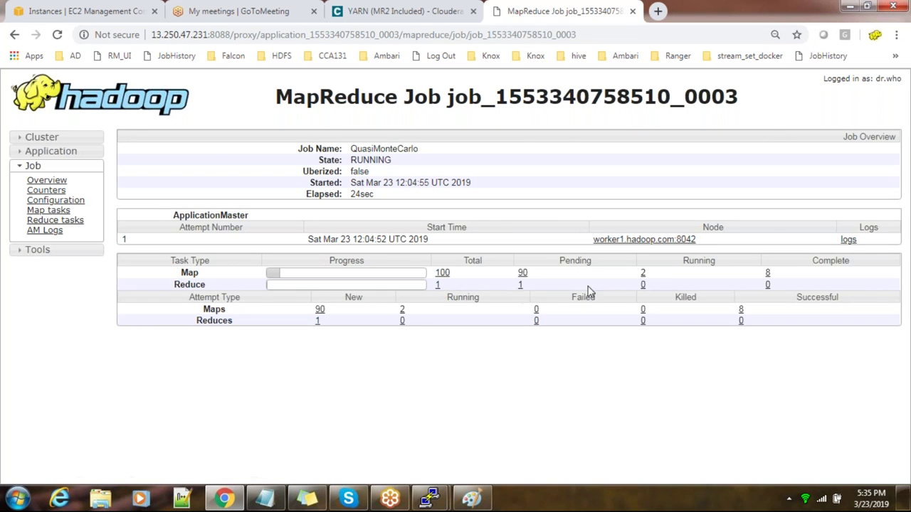
{"action": "left_click", "coordinate": [642, 275]}
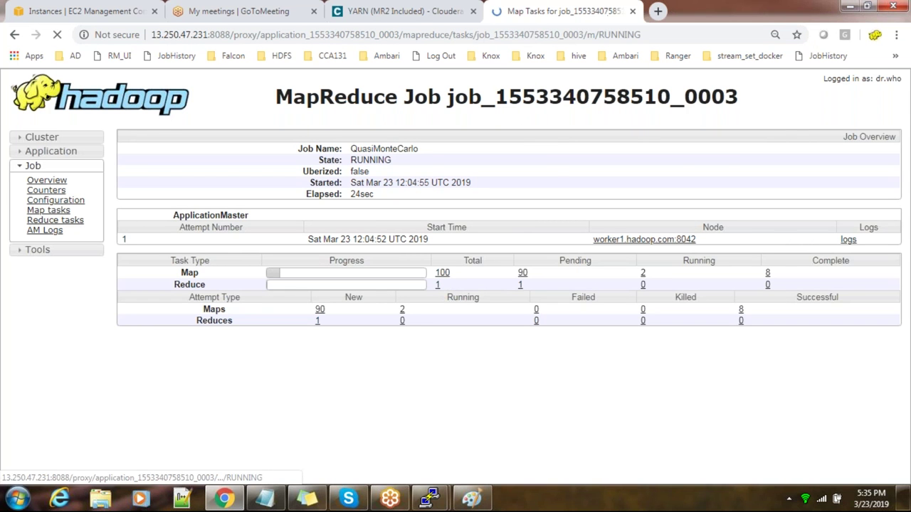
{"action": "left_click", "coordinate": [14, 34]}
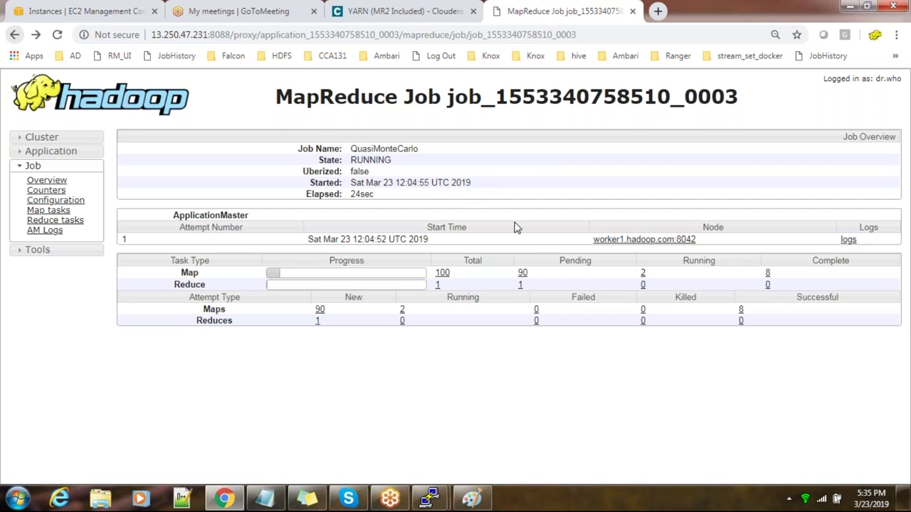
{"action": "left_click", "coordinate": [539, 32]}
{"action": "key", "text": "Return"}
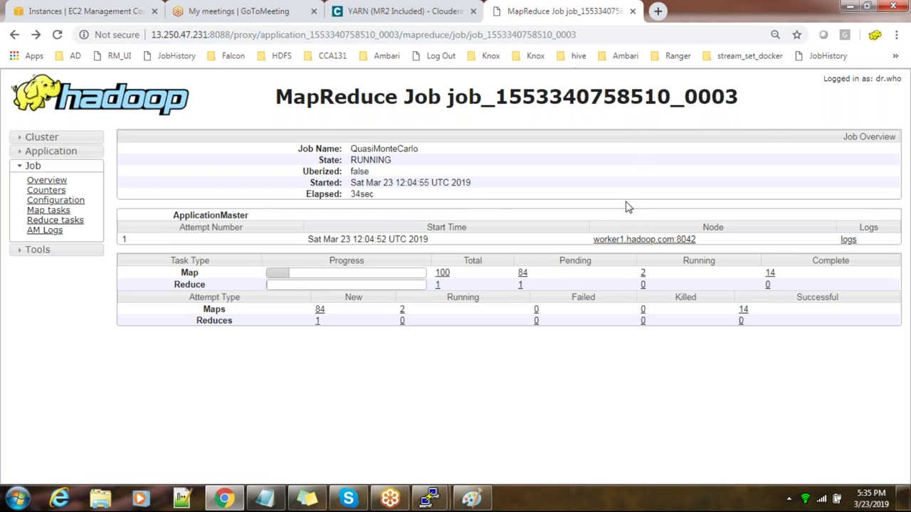
{"action": "left_click", "coordinate": [642, 275]}
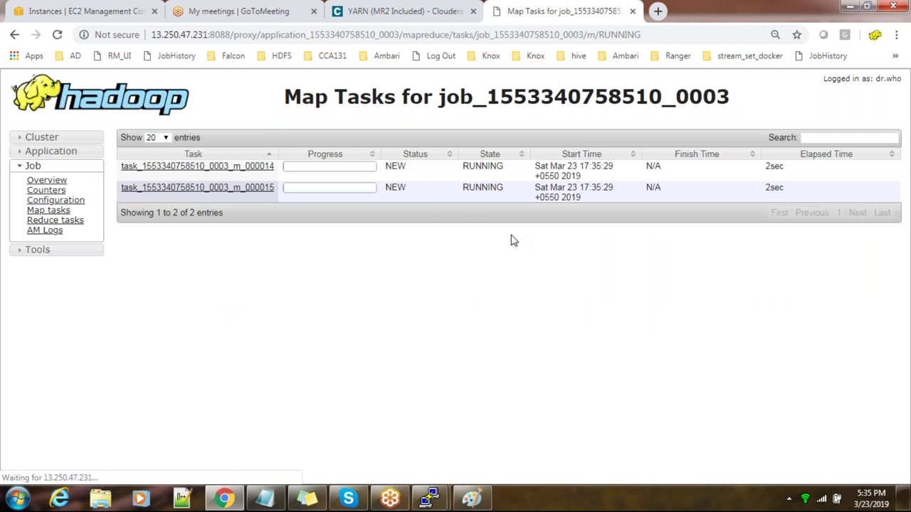
Step: Inspect the attempts for map tasks 000014 and 000015
{"action": "left_click", "coordinate": [231, 173]}
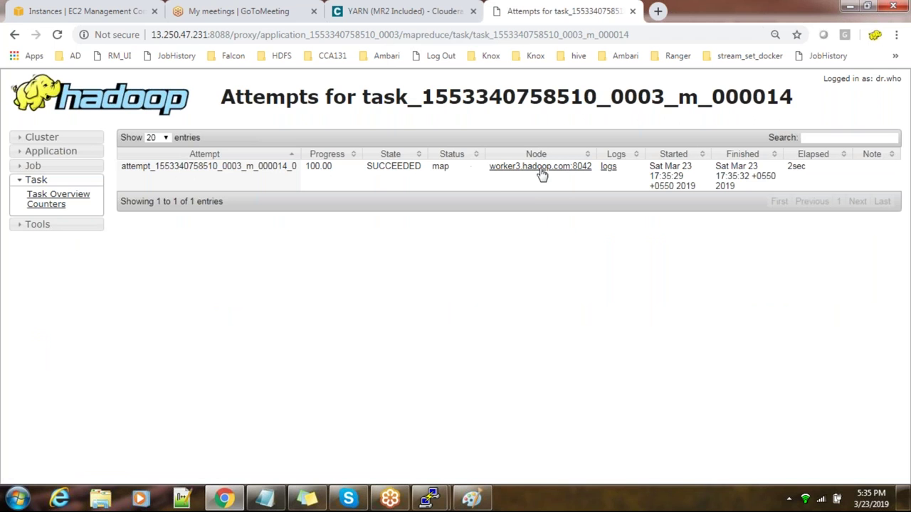
{"action": "left_click", "coordinate": [13, 37]}
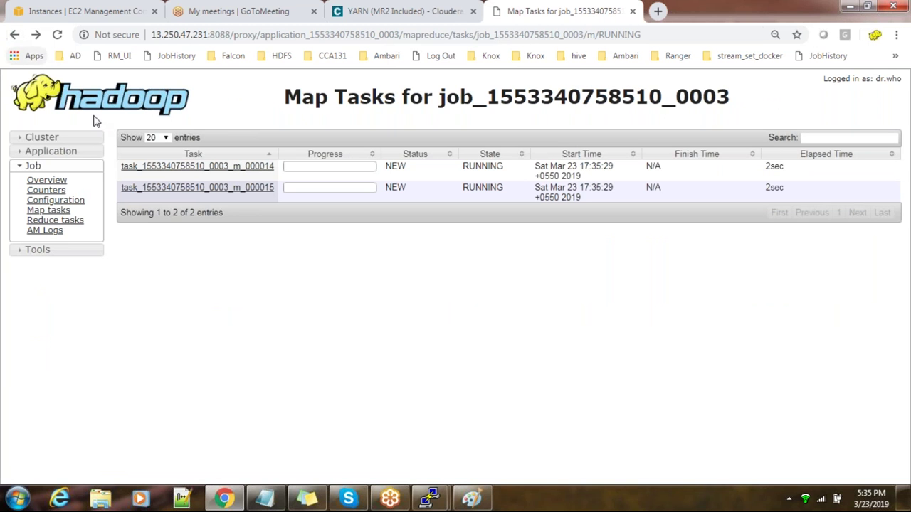
{"action": "left_click", "coordinate": [221, 187]}
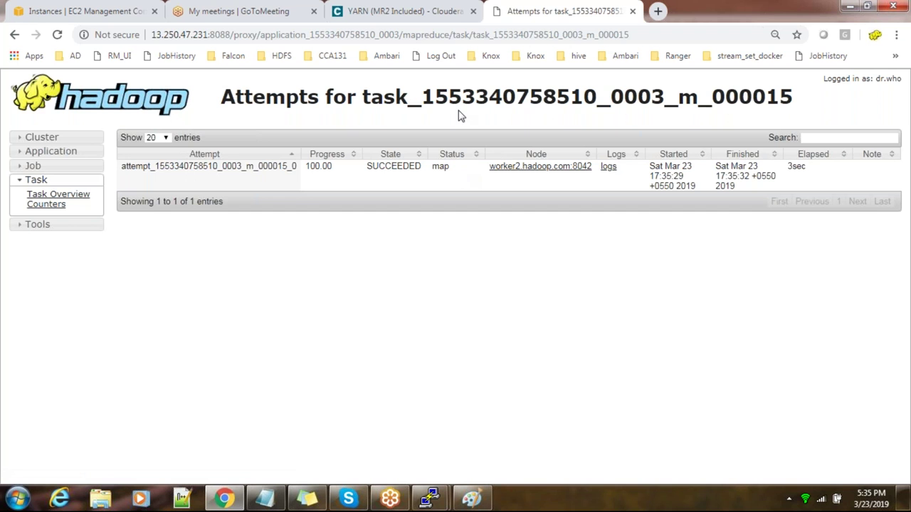
{"action": "left_click", "coordinate": [425, 36]}
{"action": "key", "text": "Return"}
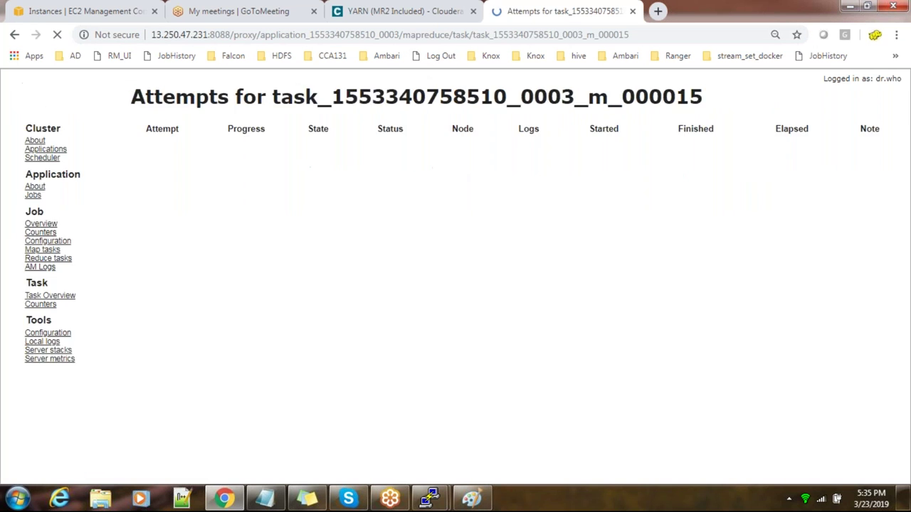
Step: Reload the map tasks list and open the attempts for map task 000027
{"action": "left_click", "coordinate": [14, 34]}
{"action": "left_click", "coordinate": [420, 36]}
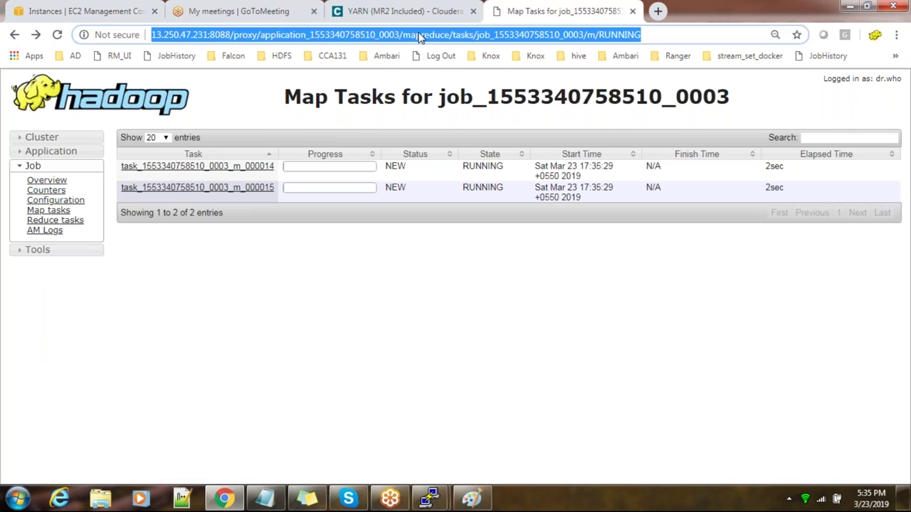
{"action": "key", "text": "Return"}
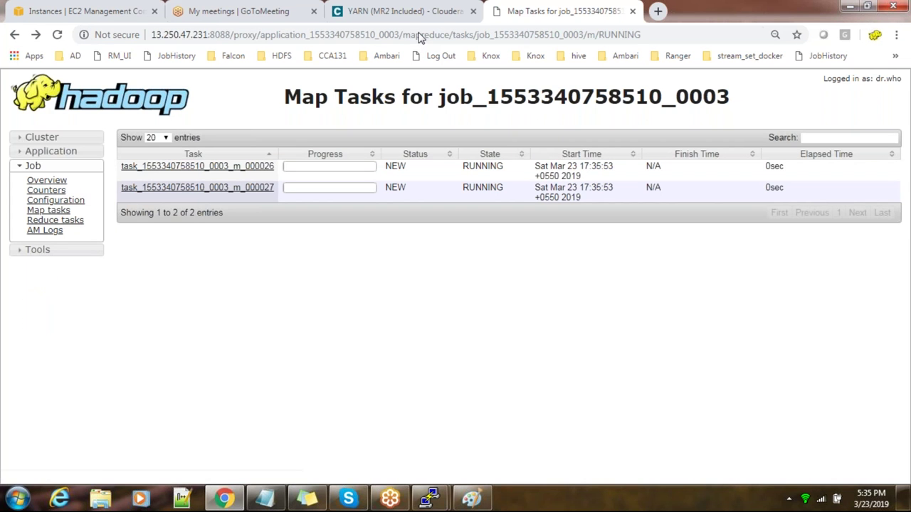
{"action": "left_click", "coordinate": [229, 190]}
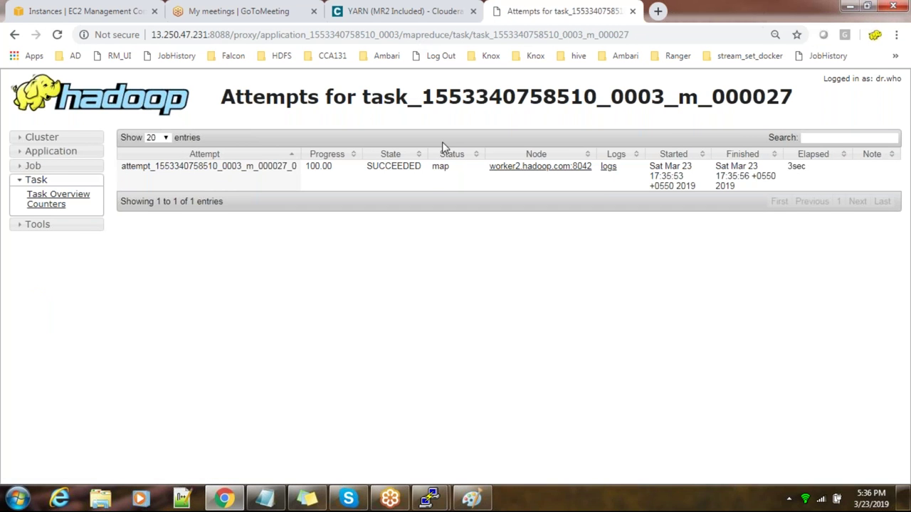
{"action": "mouse_move", "coordinate": [427, 497]}
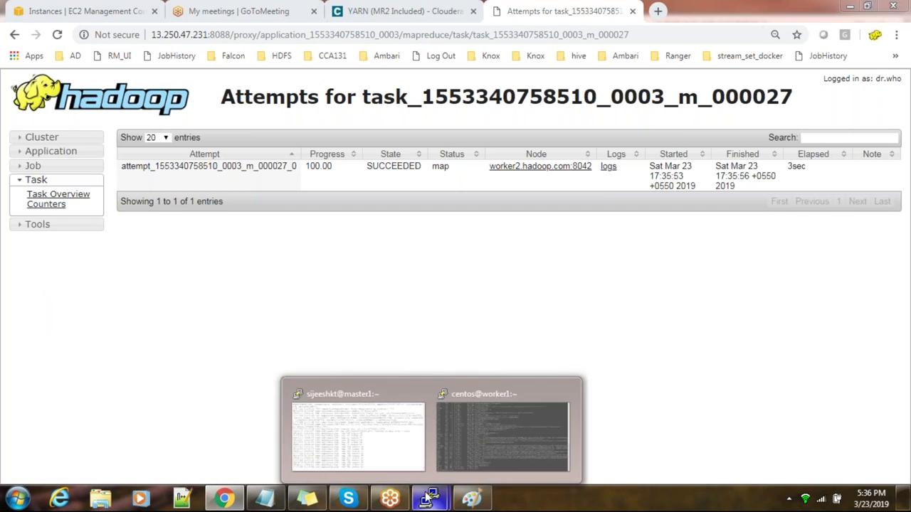
Step: Copy worker2's public IP 3.1.195.108 from the EC2 instances list
{"action": "left_click", "coordinate": [214, 10]}
{"action": "left_click", "coordinate": [86, 10]}
{"action": "left_click", "coordinate": [161, 275]}
{"action": "left_click", "coordinate": [160, 220]}
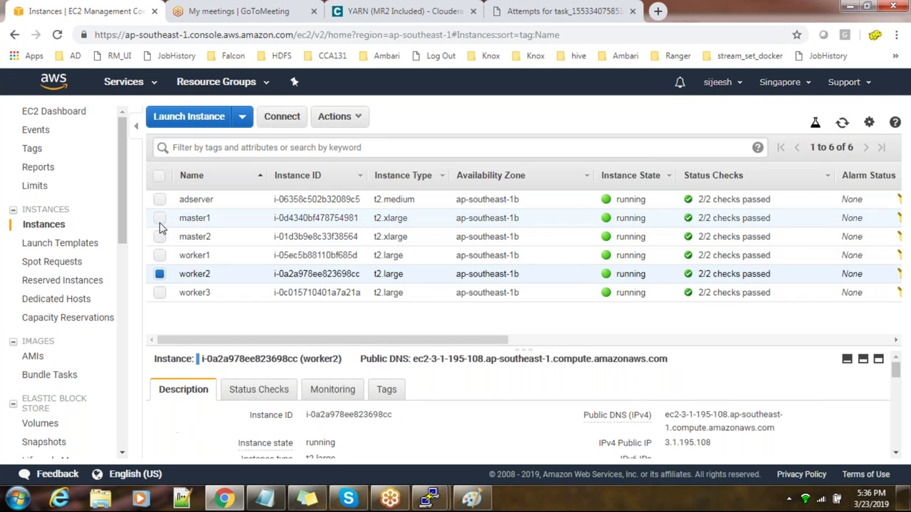
{"action": "left_click", "coordinate": [720, 443]}
Step: Duplicate the PuTTY session to 3.1.195.108 with key training_cloudera.ppk and log in
{"action": "mouse_move", "coordinate": [429, 498]}
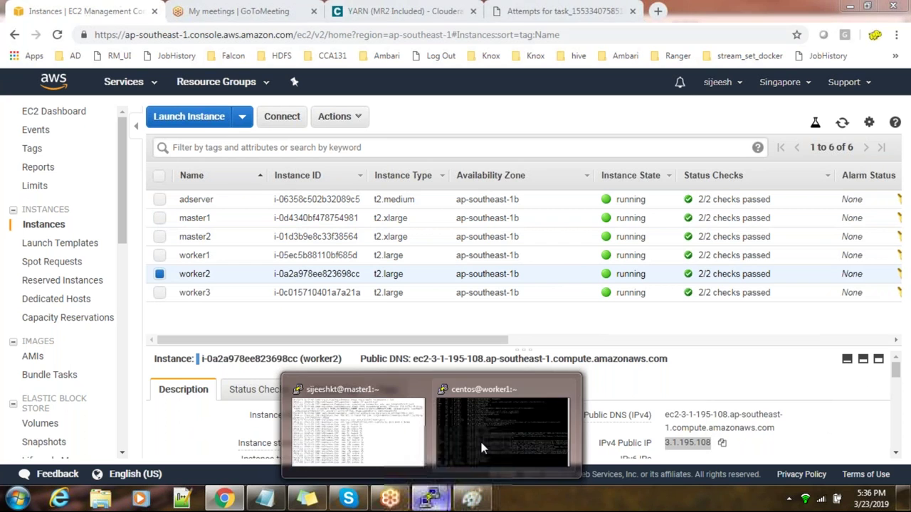
{"action": "left_click", "coordinate": [481, 446]}
{"action": "right_click", "coordinate": [377, 7]}
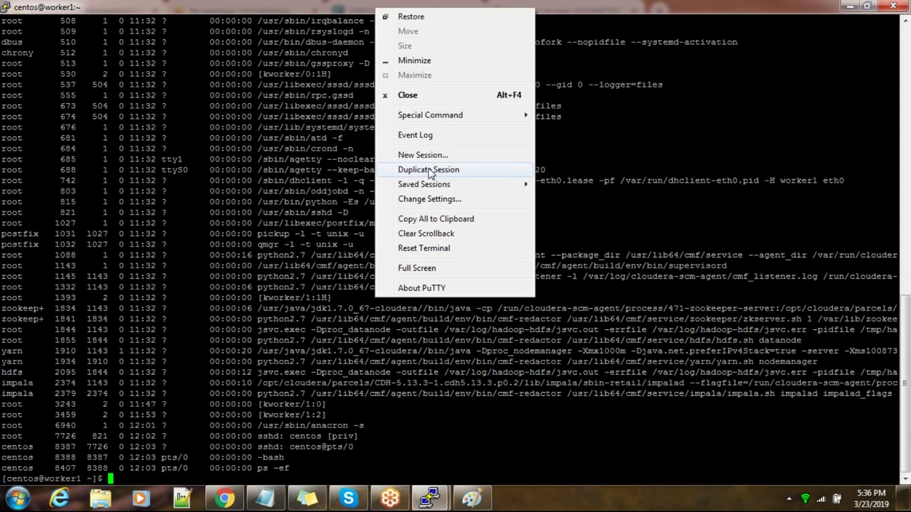
{"action": "left_click", "coordinate": [425, 156]}
{"action": "key", "text": "ctrl+v"}
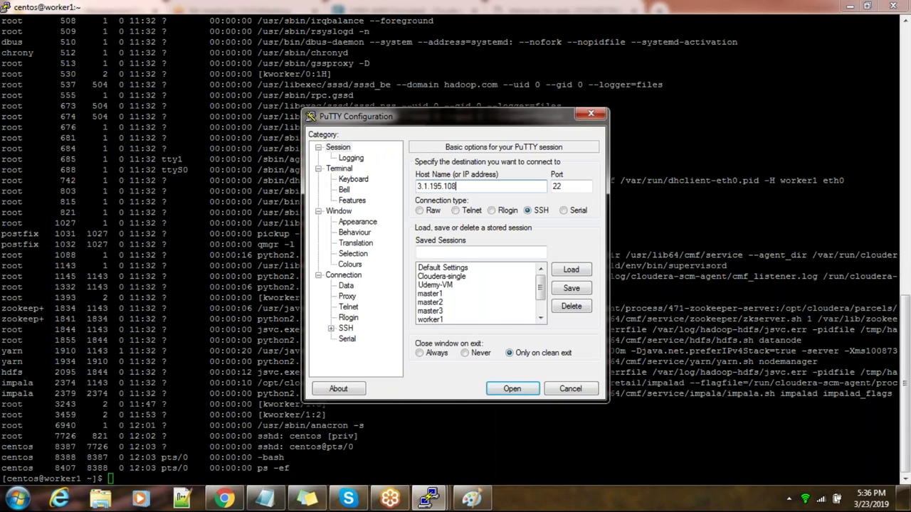
{"action": "left_click", "coordinate": [331, 328]}
{"action": "left_click", "coordinate": [357, 317]}
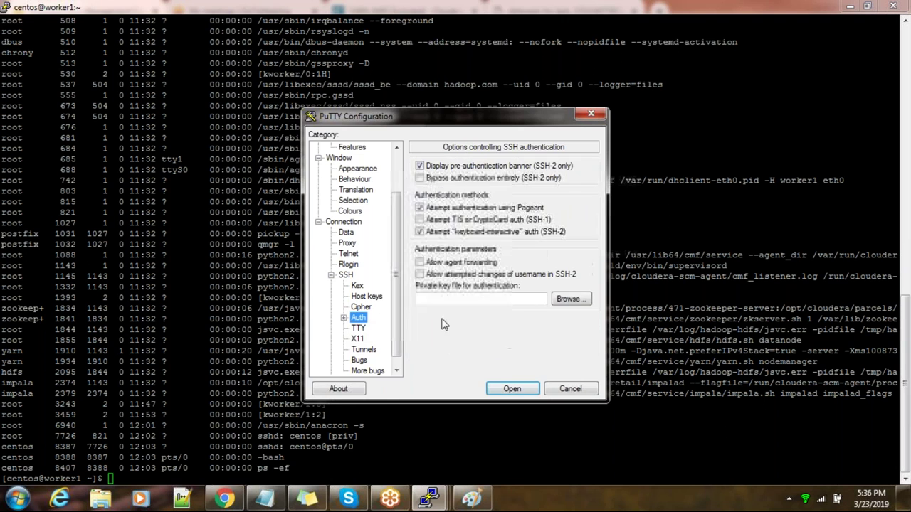
{"action": "left_click", "coordinate": [569, 299]}
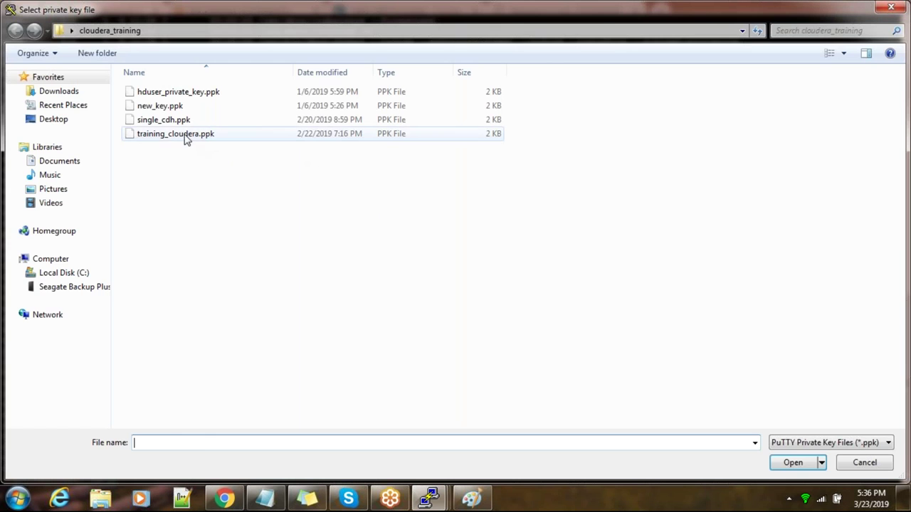
{"action": "double_click", "coordinate": [184, 136]}
{"action": "left_click", "coordinate": [514, 388]}
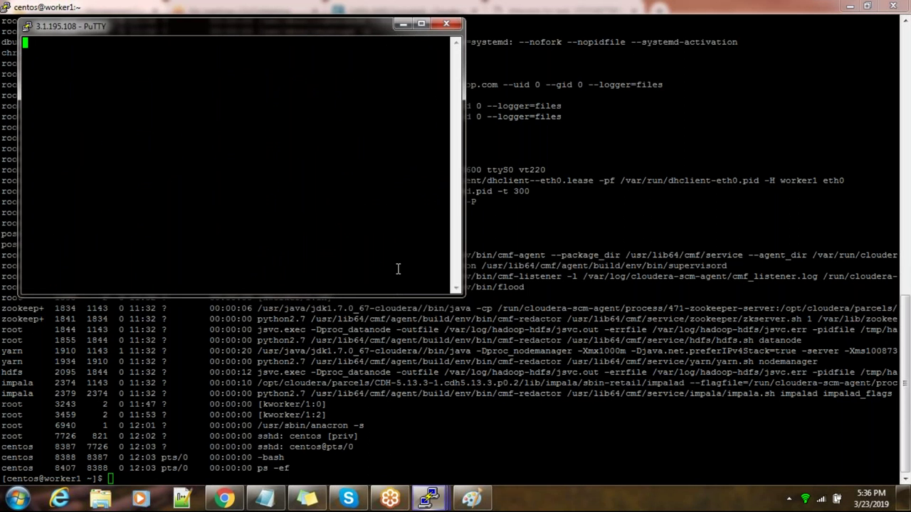
{"action": "key", "text": "Return"}
{"action": "type", "text": "centos"}
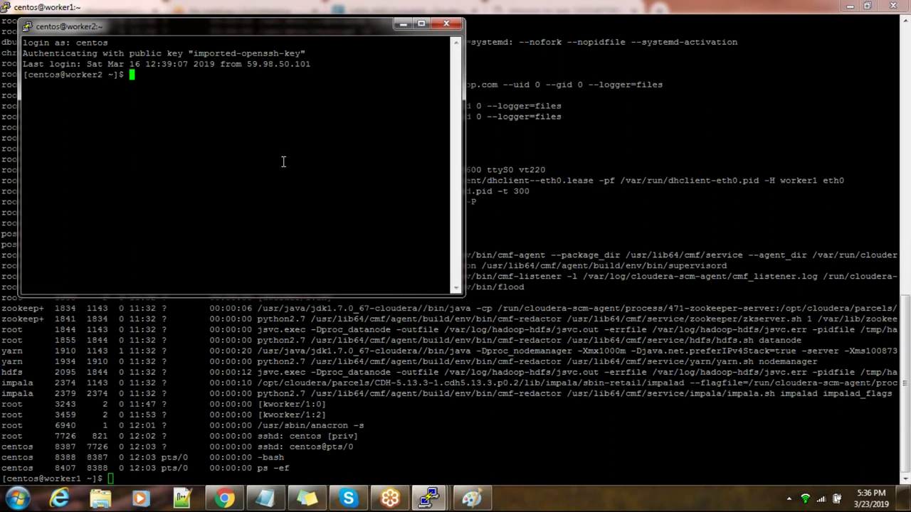
Step: Maximize the worker2 terminal and run ps -ef, then filter it with grep for the submitting user
{"action": "left_click", "coordinate": [422, 24]}
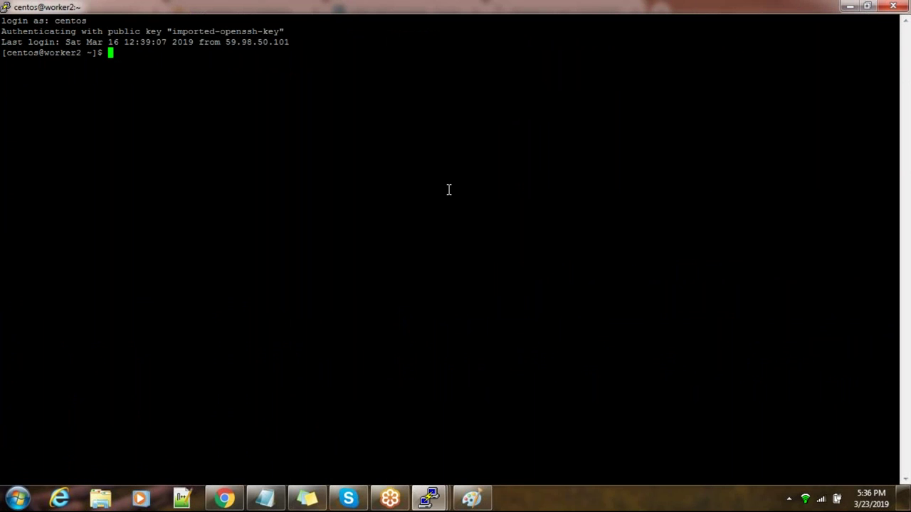
{"action": "type", "text": "ps -ef"}
{"action": "key", "text": "Return"}
{"action": "key", "text": "Up"}
{"action": "type", "text": "| sijeeshkt"}
{"action": "key", "text": "Return"}
{"action": "key", "text": "Up"}
{"action": "key", "text": "Left"}
{"action": "key", "text": "Left"}
{"action": "key", "text": "Left"}
{"action": "key", "text": "Left"}
{"action": "key", "text": "Left"}
{"action": "key", "text": "Left"}
{"action": "key", "text": "Left"}
{"action": "key", "text": "Left"}
{"action": "key", "text": "Left"}
{"action": "type", "text": "grep"}
{"action": "key", "text": "Return"}
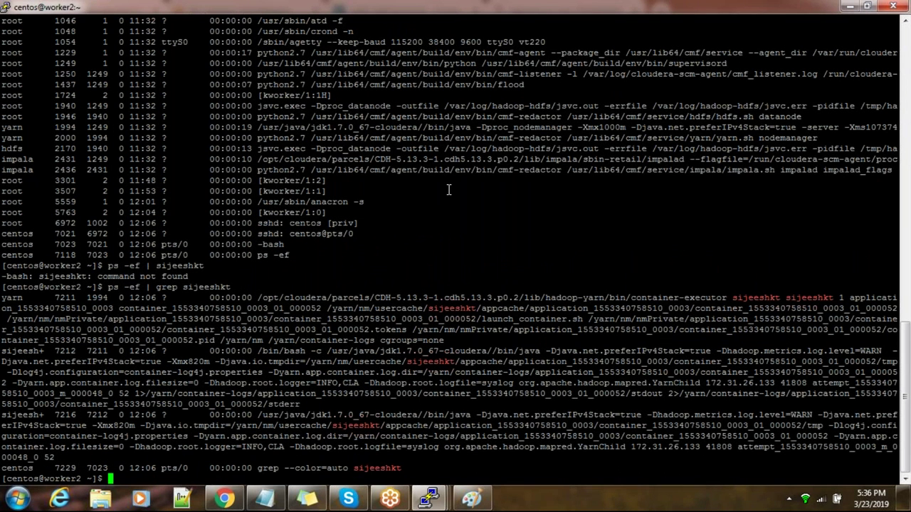
Step: Highlight the container paths, nmPrivate directory and container-executor command in the output
{"action": "double_click", "coordinate": [552, 323]}
{"action": "left_click", "coordinate": [303, 322]}
{"action": "double_click", "coordinate": [555, 332]}
{"action": "left_click", "coordinate": [660, 327]}
{"action": "left_click_drag", "start_coordinate": [673, 329], "coordinate": [451, 330]}
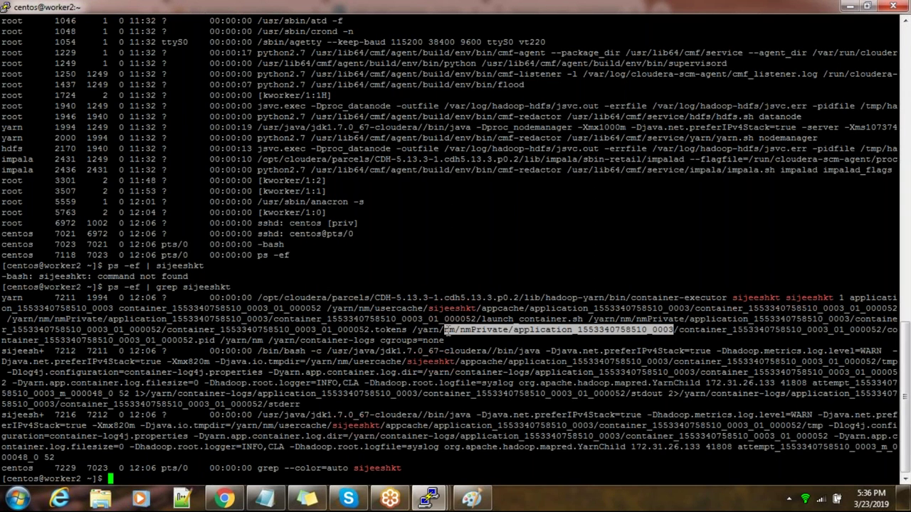
{"action": "left_click", "coordinate": [416, 330]}
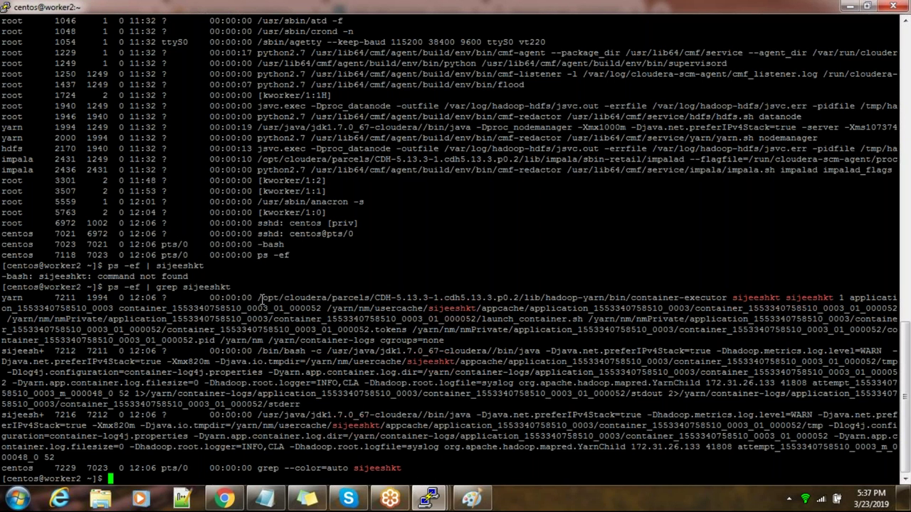
{"action": "left_click_drag", "start_coordinate": [453, 339], "coordinate": [169, 308]}
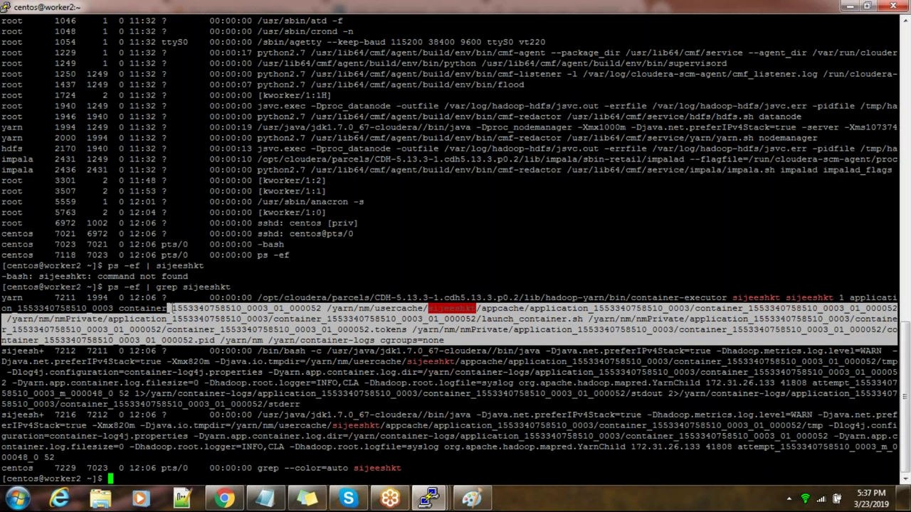
{"action": "left_click", "coordinate": [146, 287]}
Step: Recall the grep command and trim the user name from it
{"action": "double_click", "coordinate": [200, 286]}
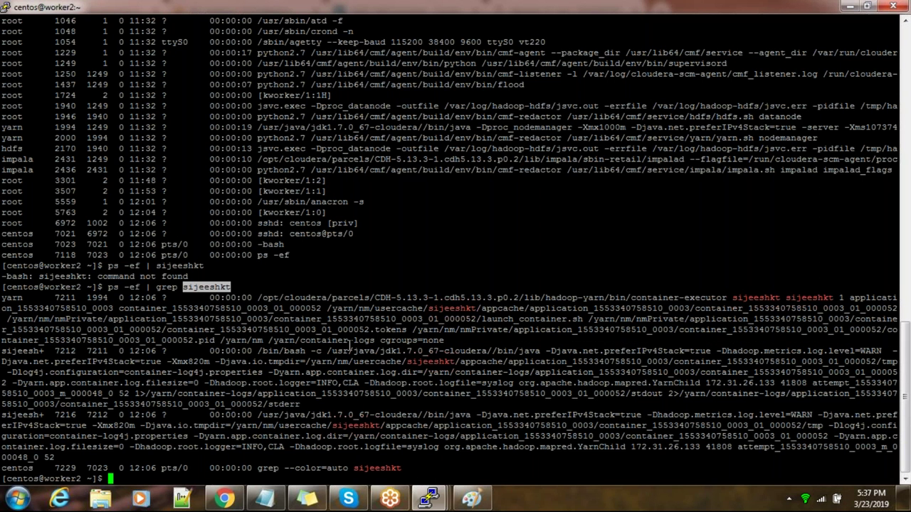
{"action": "key", "text": "Up"}
{"action": "key", "text": "BackSpace"}
{"action": "key", "text": "BackSpace"}
{"action": "key", "text": "BackSpace"}
{"action": "key", "text": "BackSpace"}
{"action": "key", "text": "BackSpace"}
{"action": "key", "text": "BackSpace"}
{"action": "key", "text": "BackSpace"}
{"action": "key", "text": "BackSpace"}
{"action": "key", "text": "BackSpace"}
{"action": "key", "text": "alt+Tab"}
{"action": "key", "text": "alt+Tab"}
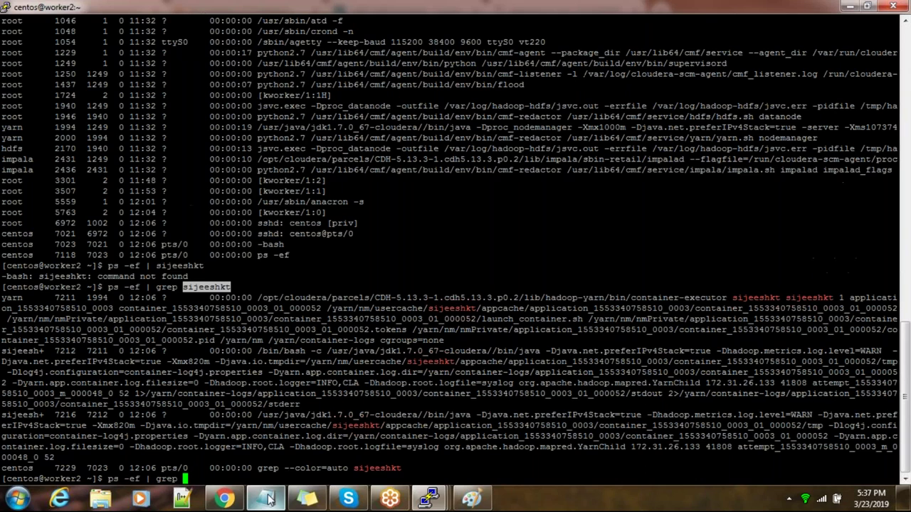
{"action": "left_click", "coordinate": [224, 498]}
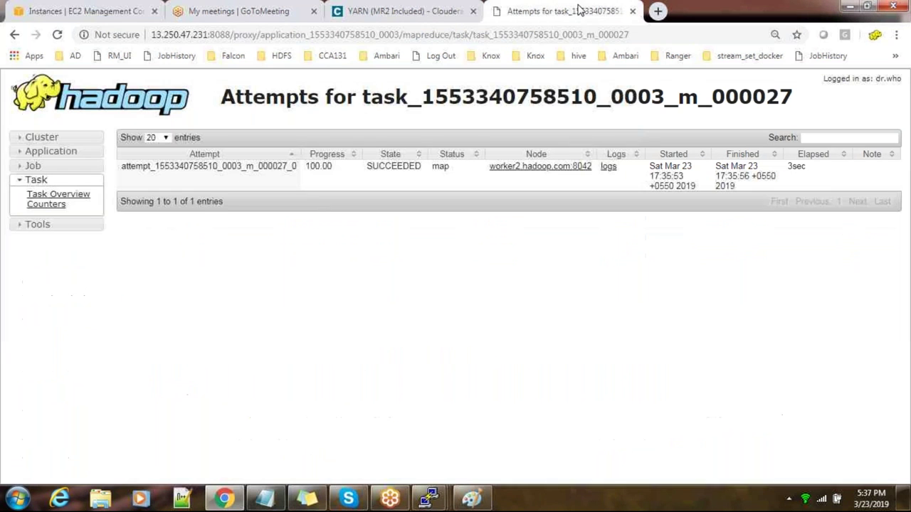
Step: Load the All Applications page and select the running application's ID
{"action": "left_click", "coordinate": [565, 11]}
{"action": "left_click_drag", "start_coordinate": [231, 35], "coordinate": [640, 23]}
{"action": "key", "text": "BackSpace"}
{"action": "key", "text": "Return"}
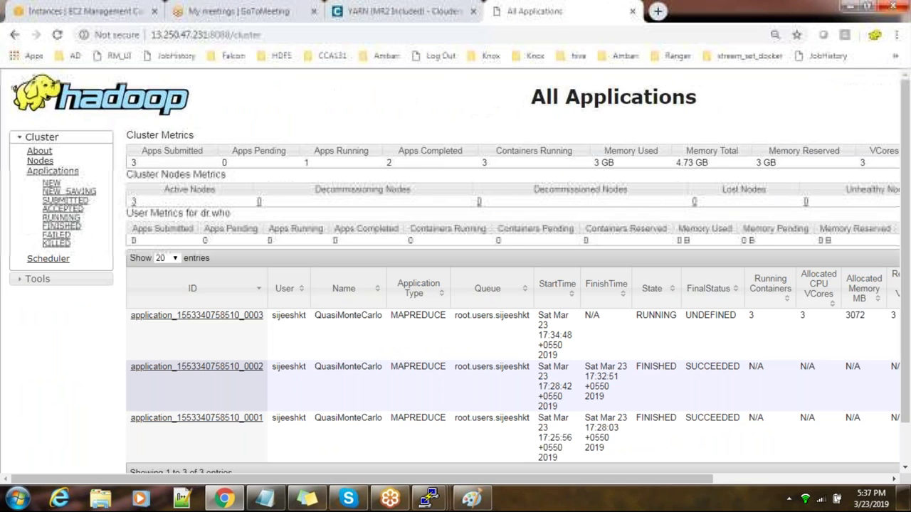
{"action": "scroll", "coordinate": [420, 337], "scroll_direction": "down", "scroll_amount": 1}
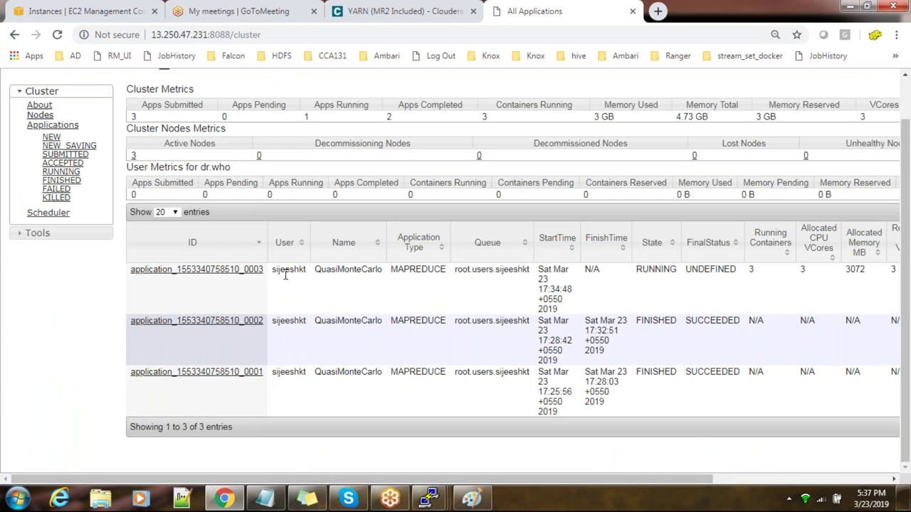
{"action": "left_click_drag", "start_coordinate": [264, 274], "coordinate": [130, 271]}
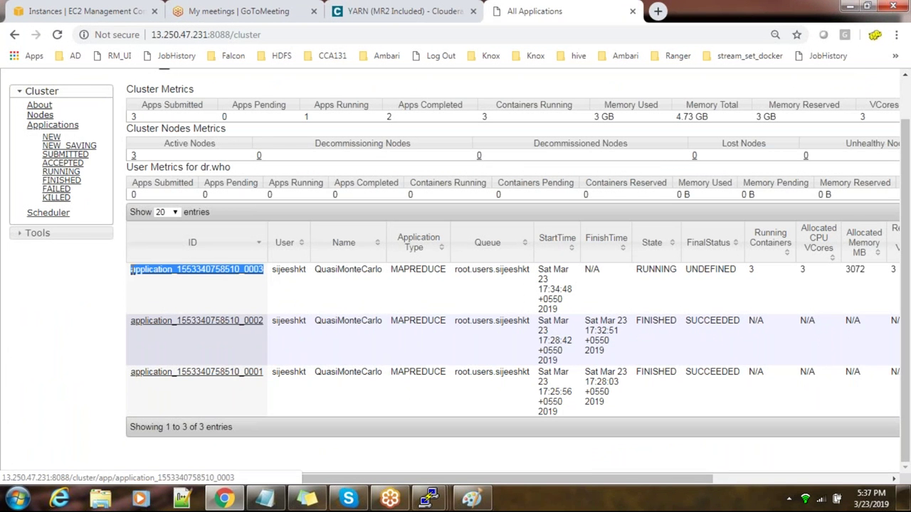
{"action": "mouse_move", "coordinate": [429, 496]}
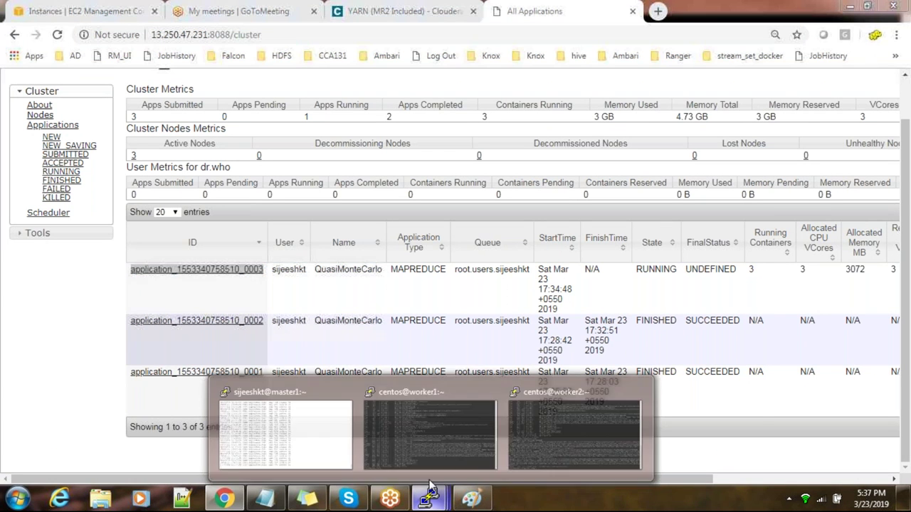
{"action": "left_click", "coordinate": [565, 420]}
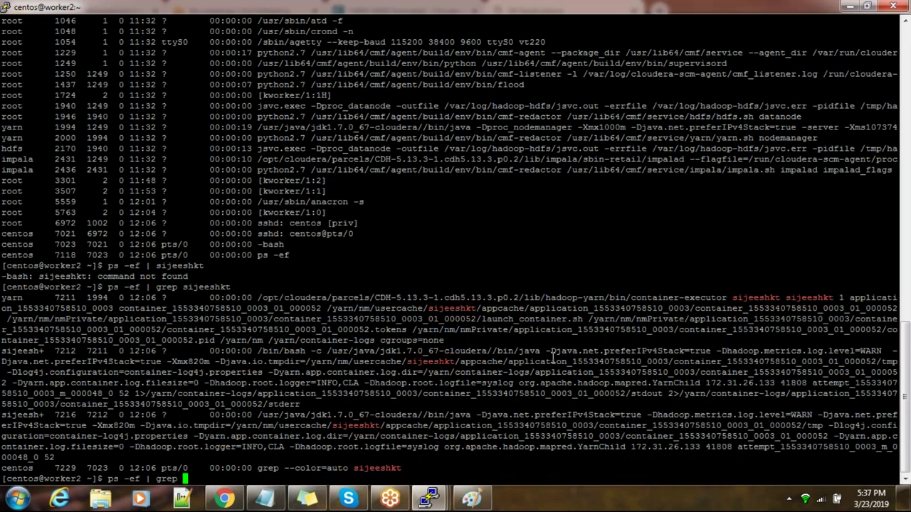
{"action": "right_click", "coordinate": [554, 356]}
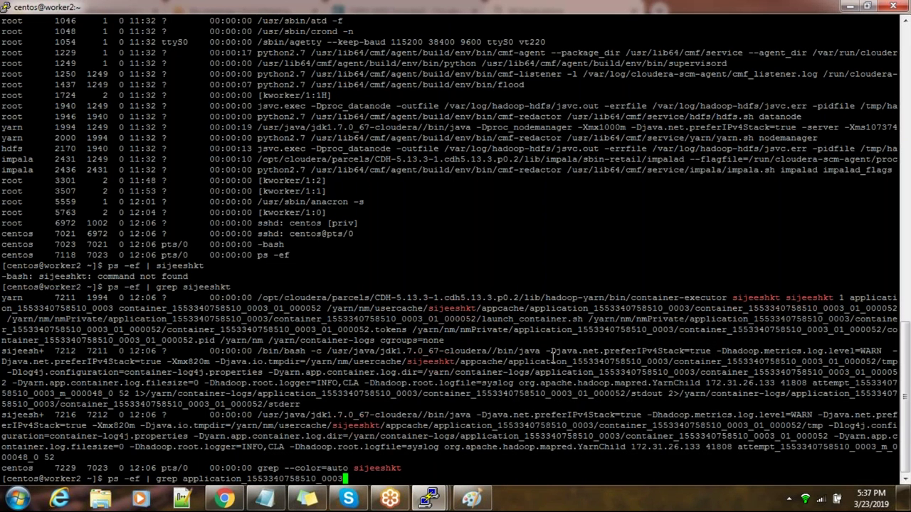
{"action": "key", "text": "Return"}
{"action": "type", "text": "clear"}
{"action": "key", "text": "Return"}
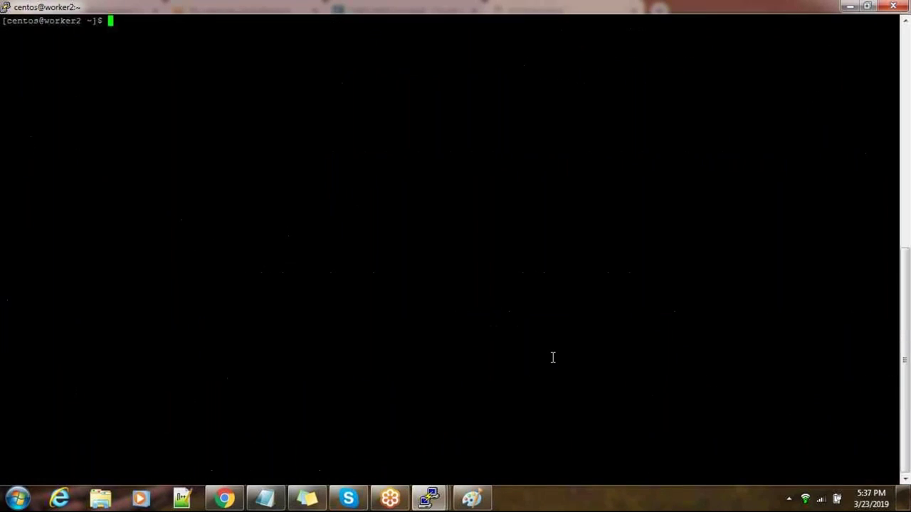
{"action": "type", "text": "ps -ef | grep"}
{"action": "right_click", "coordinate": [552, 357]}
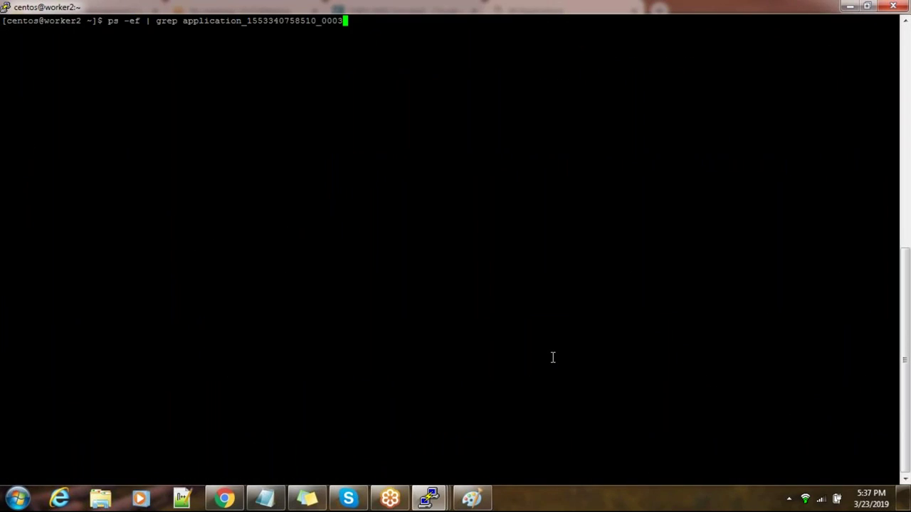
{"action": "key", "text": "shift+Page_Up"}
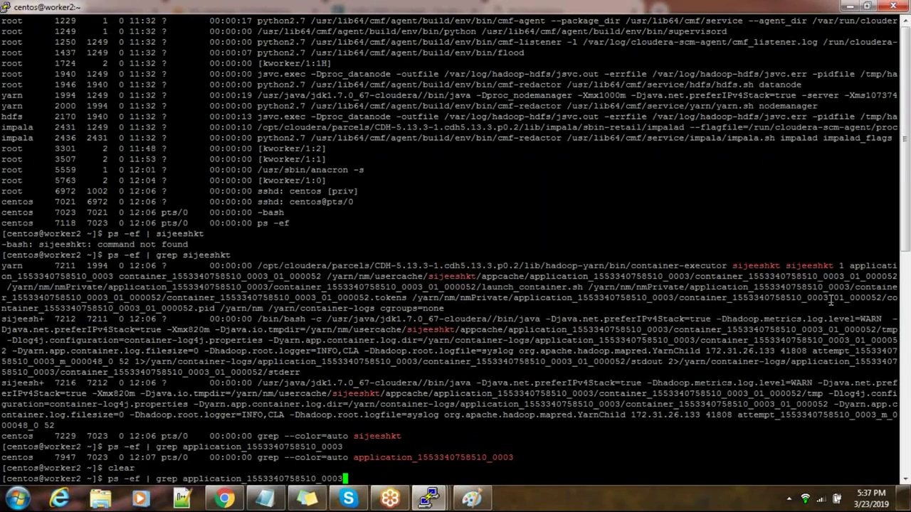
{"action": "key", "text": "shift+Page_Down"}
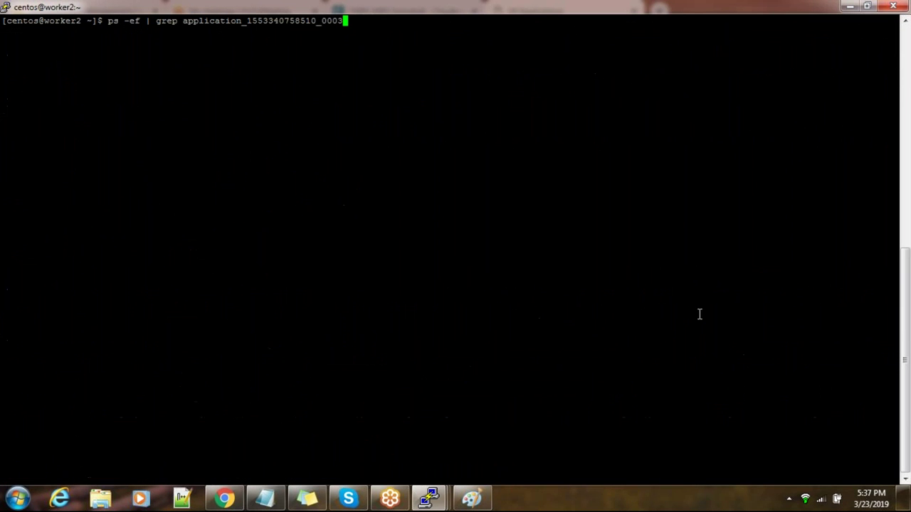
{"action": "key", "text": "Return"}
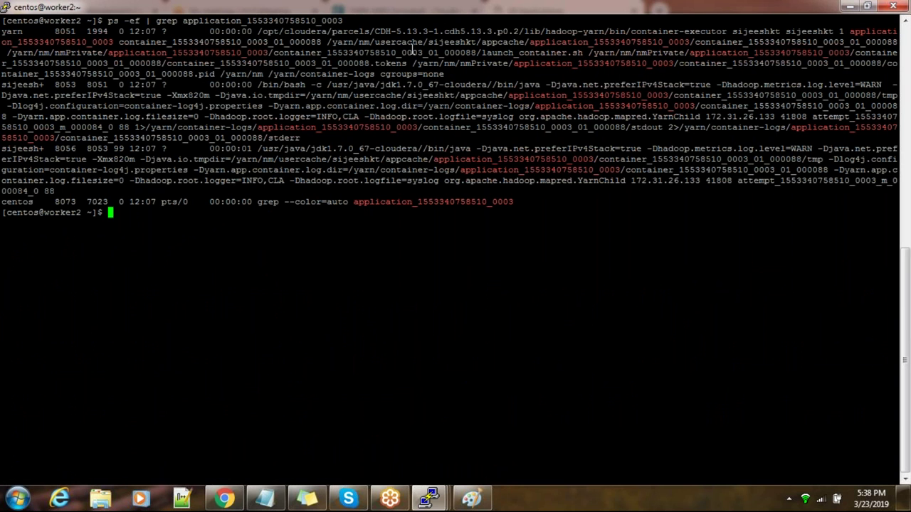
Step: Rerun the application process search several times, then return to All Applications
{"action": "key", "text": "Up"}
{"action": "key", "text": "Return"}
{"action": "key", "text": "Up"}
{"action": "key", "text": "Return"}
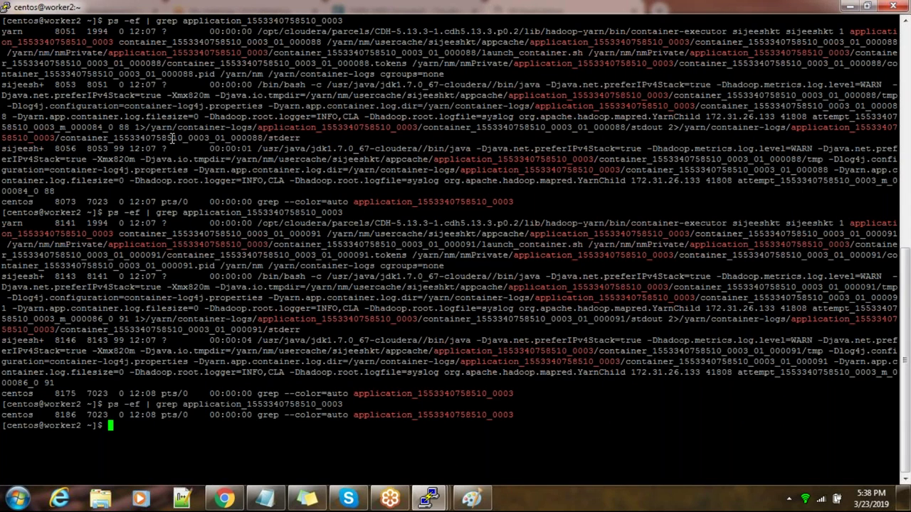
{"action": "key", "text": "Return"}
{"action": "key", "text": "Up"}
{"action": "key", "text": "Return"}
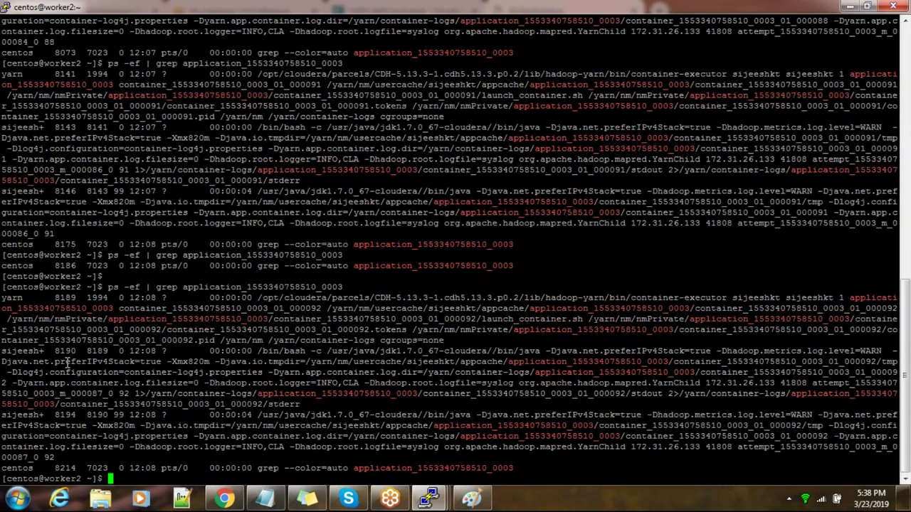
{"action": "left_click", "coordinate": [225, 498]}
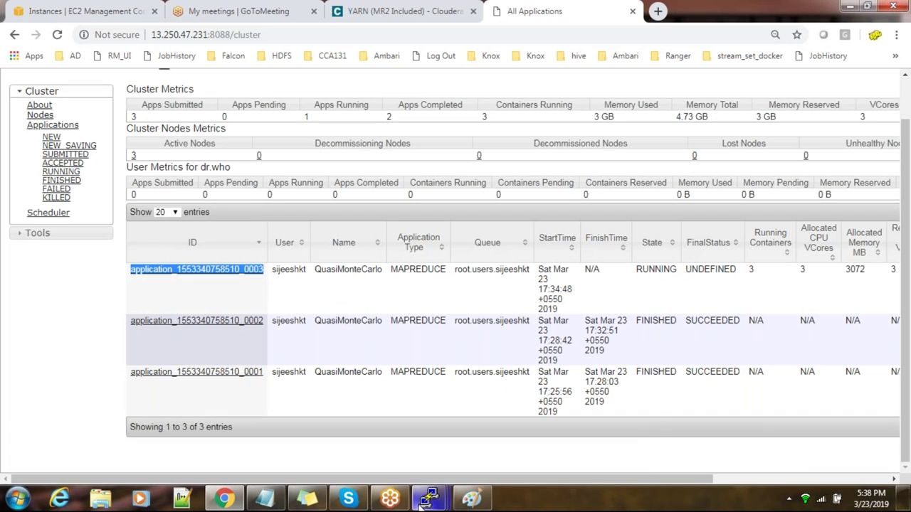
Step: Highlight the container's java command lines in the worker2 terminal
{"action": "mouse_move", "coordinate": [428, 498]}
{"action": "left_click", "coordinate": [498, 394]}
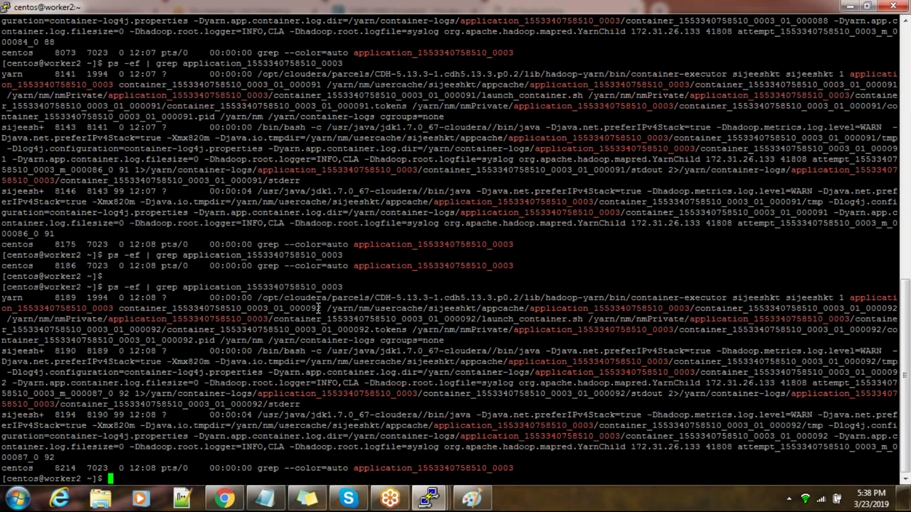
{"action": "left_click_drag", "start_coordinate": [346, 345], "coordinate": [683, 393]}
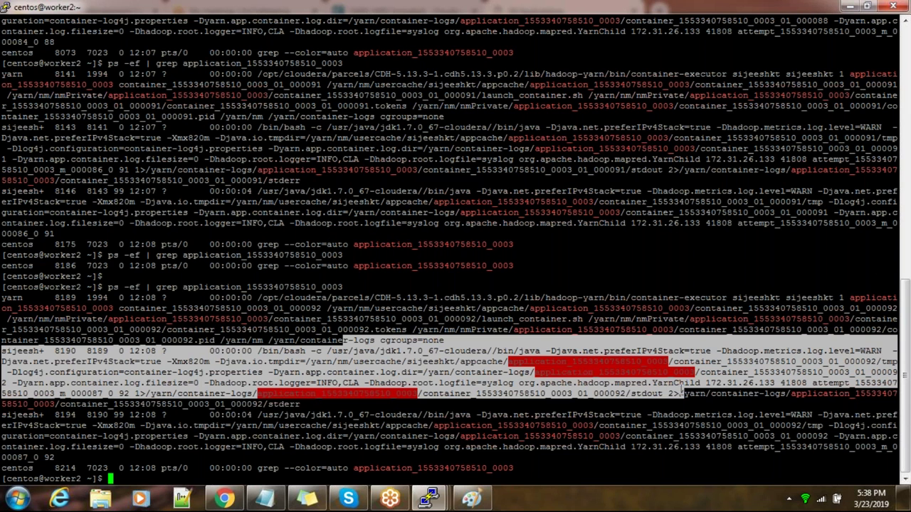
Step: Highlight the 3 GB Memory Used figure on the YARN All Applications page
{"action": "left_click", "coordinate": [224, 498]}
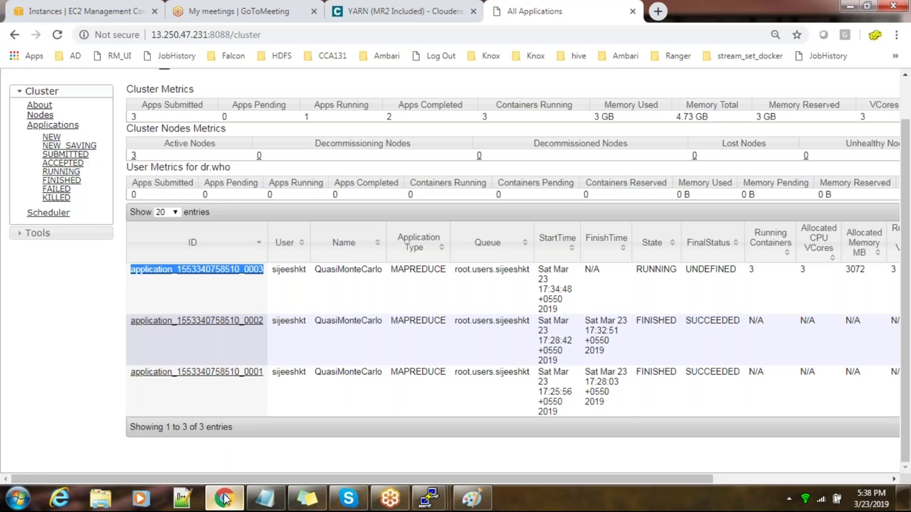
{"action": "left_click", "coordinate": [394, 345]}
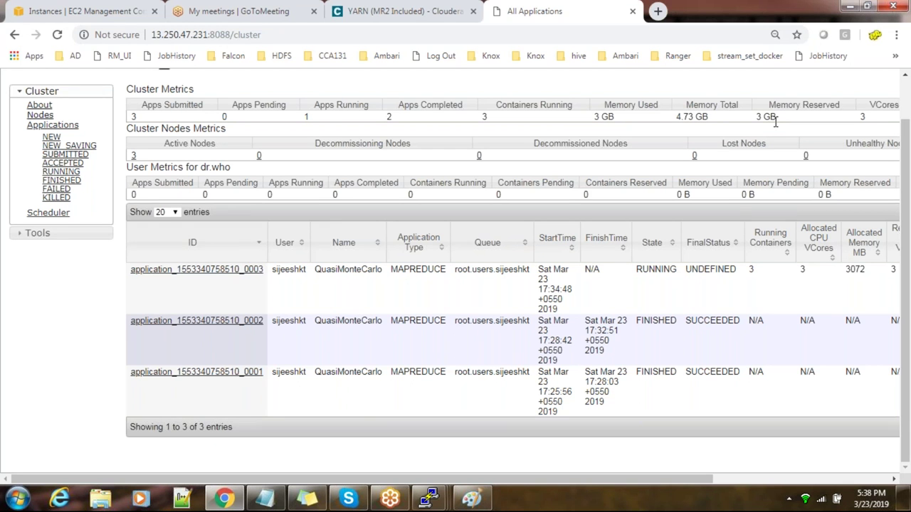
{"action": "scroll", "coordinate": [535, 230], "scroll_direction": "up", "scroll_amount": 1}
{"action": "left_click_drag", "start_coordinate": [594, 163], "coordinate": [616, 162]}
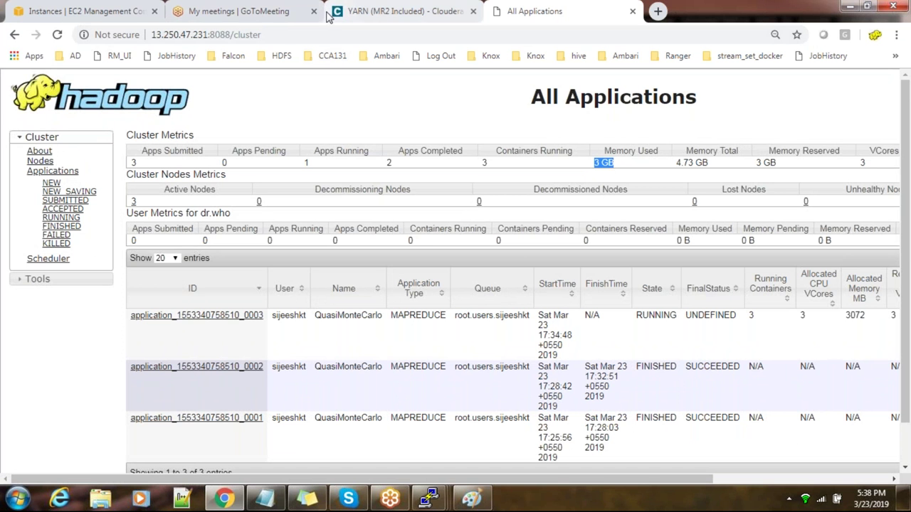
Step: Bring up worker2's instance details on the EC2 Instances page
{"action": "left_click", "coordinate": [217, 11]}
{"action": "left_click", "coordinate": [79, 11]}
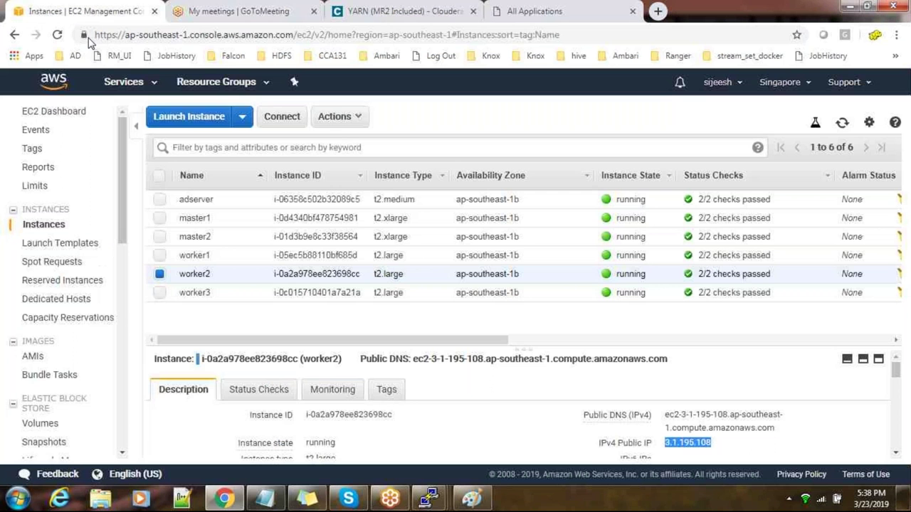
{"action": "mouse_move", "coordinate": [503, 340]}
{"action": "left_mouse_down"}
{"action": "mouse_move", "coordinate": [575, 348]}
{"action": "mouse_move", "coordinate": [491, 348]}
{"action": "left_mouse_up"}
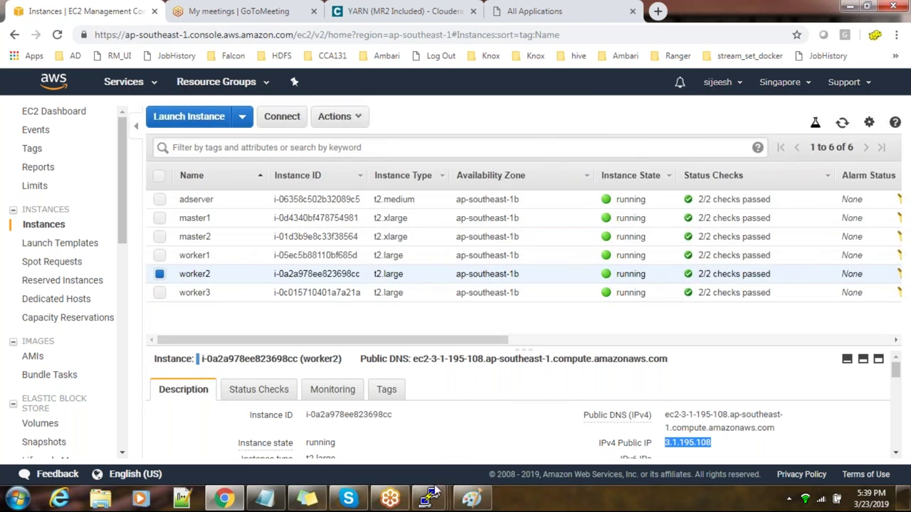
{"action": "mouse_move", "coordinate": [431, 498]}
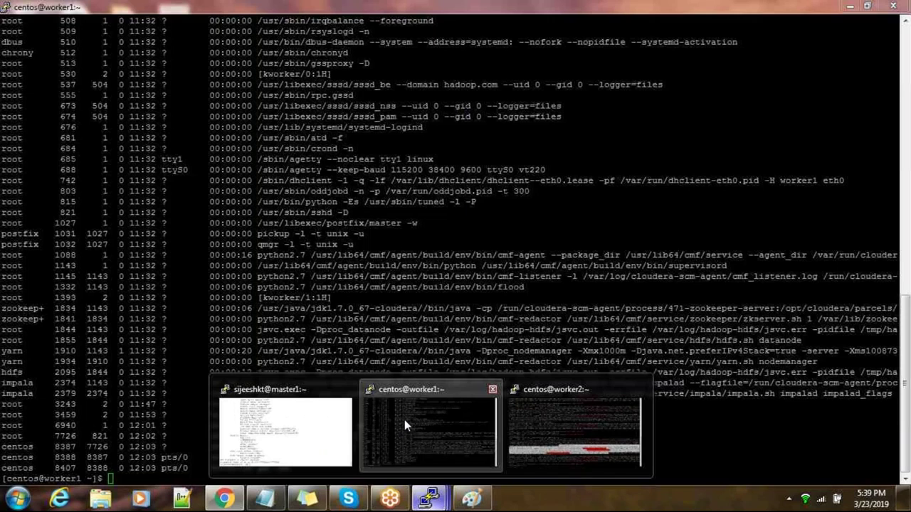
Step: On worker1, clear the screen and run top showing per-CPU usage
{"action": "left_click", "coordinate": [404, 420]}
{"action": "type", "text": "clear"}
{"action": "key", "text": "Return"}
{"action": "type", "text": "top"}
{"action": "key", "text": "Return"}
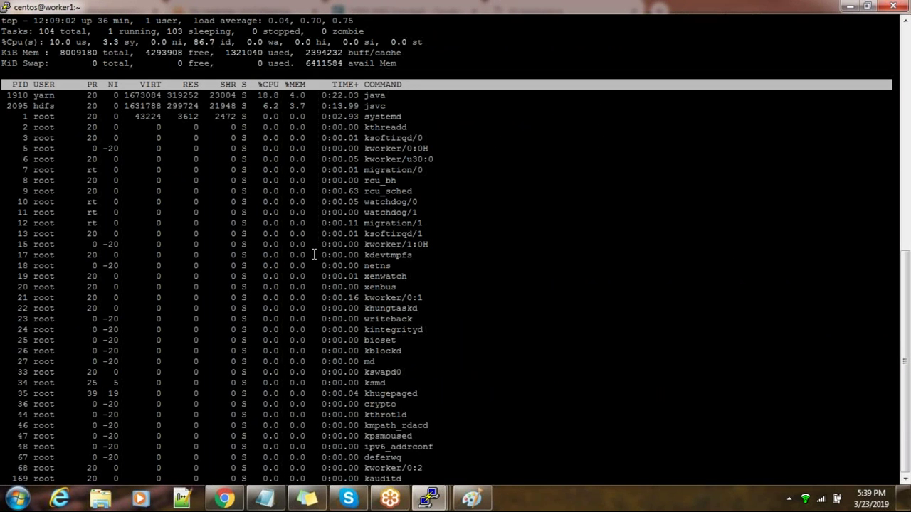
{"action": "key", "text": "1"}
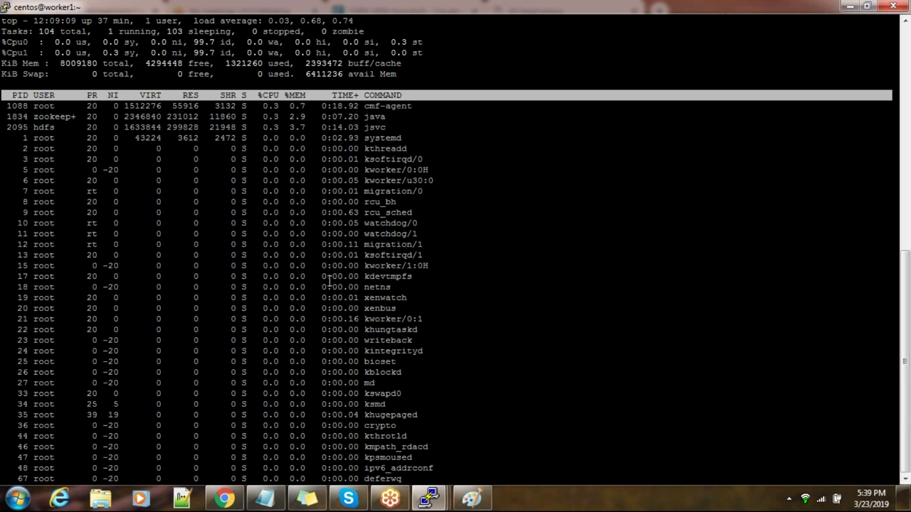
Step: Write 3 x 2 ⇒ 6 below the 100 column in the Paint sketch
{"action": "left_click", "coordinate": [471, 498]}
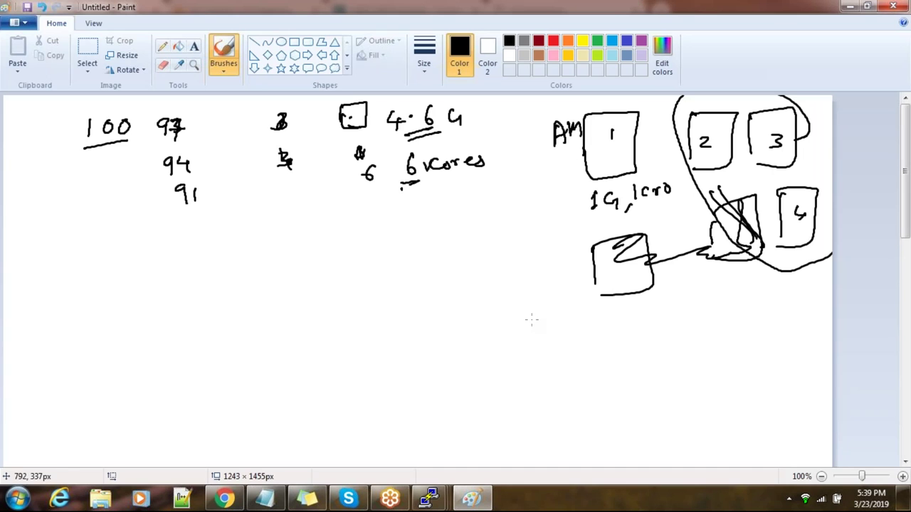
{"action": "mouse_move", "coordinate": [81, 221]}
{"action": "left_mouse_down"}
{"action": "mouse_move", "coordinate": [80, 241]}
{"action": "mouse_move", "coordinate": [125, 240]}
{"action": "left_mouse_up"}
{"action": "mouse_move", "coordinate": [111, 240]}
{"action": "left_mouse_down"}
{"action": "mouse_move", "coordinate": [127, 227]}
{"action": "mouse_move", "coordinate": [152, 229]}
{"action": "mouse_move", "coordinate": [157, 240]}
{"action": "left_mouse_up"}
{"action": "left_click_drag", "start_coordinate": [216, 232], "coordinate": [239, 240]}
{"action": "left_click_drag", "start_coordinate": [227, 232], "coordinate": [228, 249]}
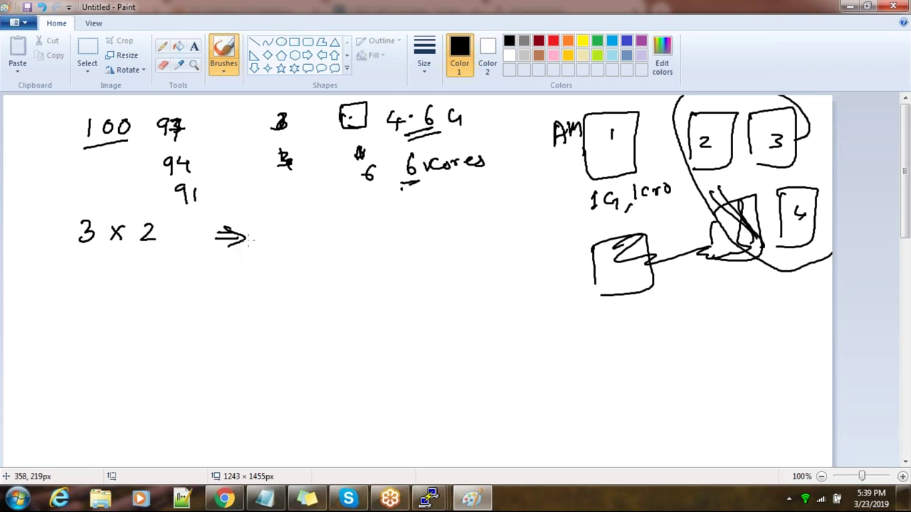
{"action": "left_click_drag", "start_coordinate": [277, 219], "coordinate": [271, 236]}
Step: Quit top, run cat /proc/meminfo on worker1, and highlight MemTotal 8009180 kB
{"action": "key", "text": "alt+Tab"}
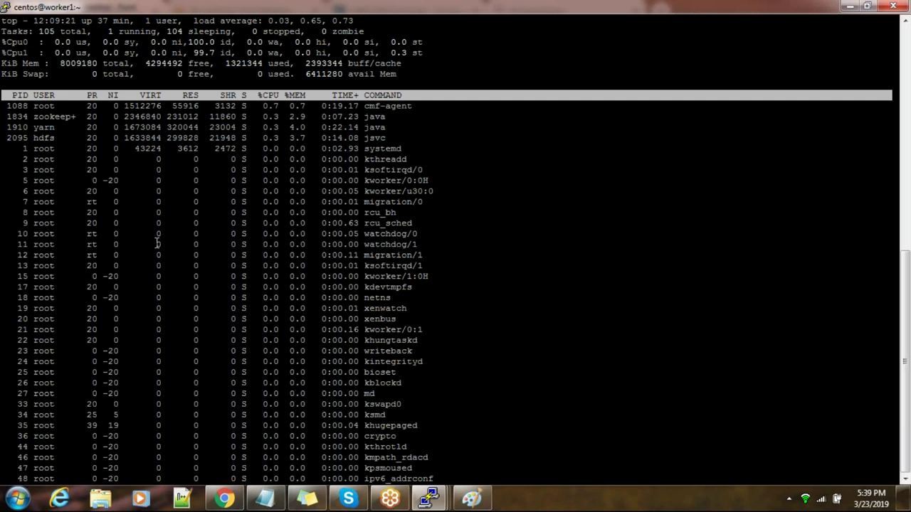
{"action": "key", "text": "q"}
{"action": "key", "text": "Return"}
{"action": "type", "text": "ca"}
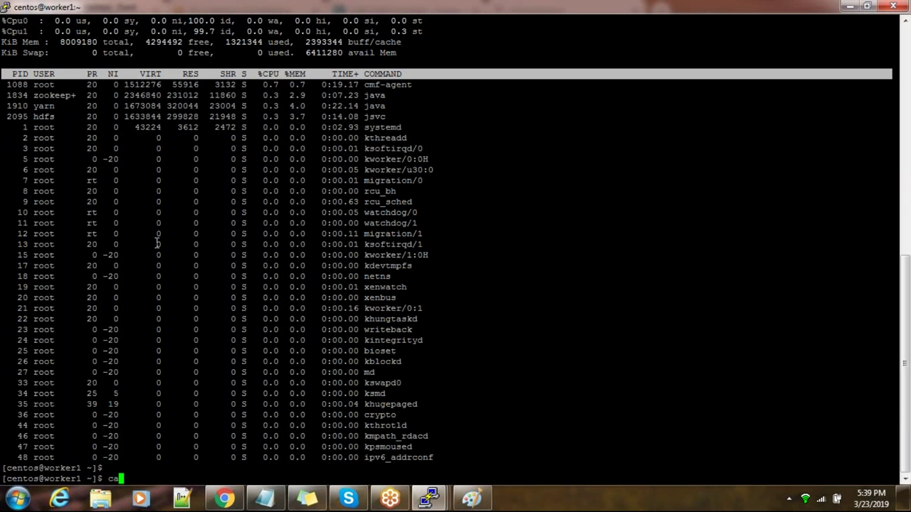
{"action": "type", "text": "t /proc/mem"}
{"action": "key", "text": "Tab"}
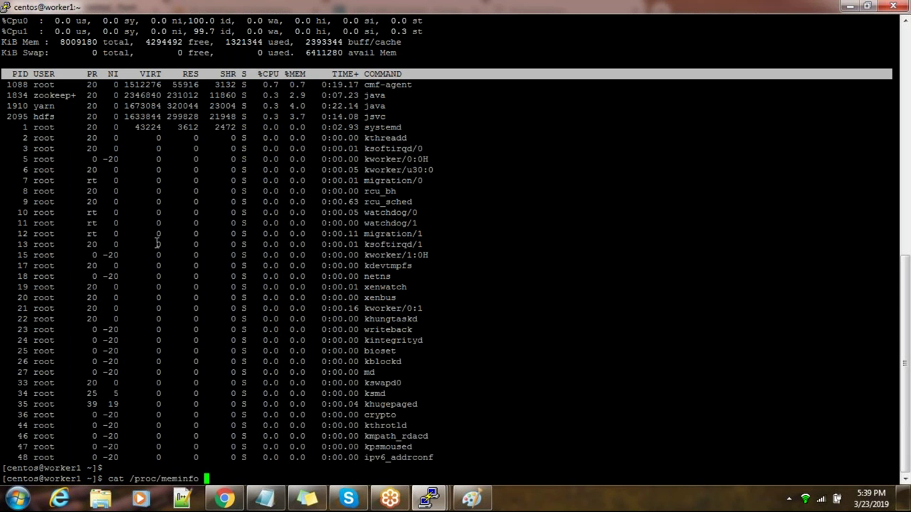
{"action": "key", "text": "Return"}
{"action": "scroll", "coordinate": [153, 246], "scroll_direction": "up", "scroll_amount": 20}
{"action": "scroll", "coordinate": [150, 253], "scroll_direction": "down", "scroll_amount": 6}
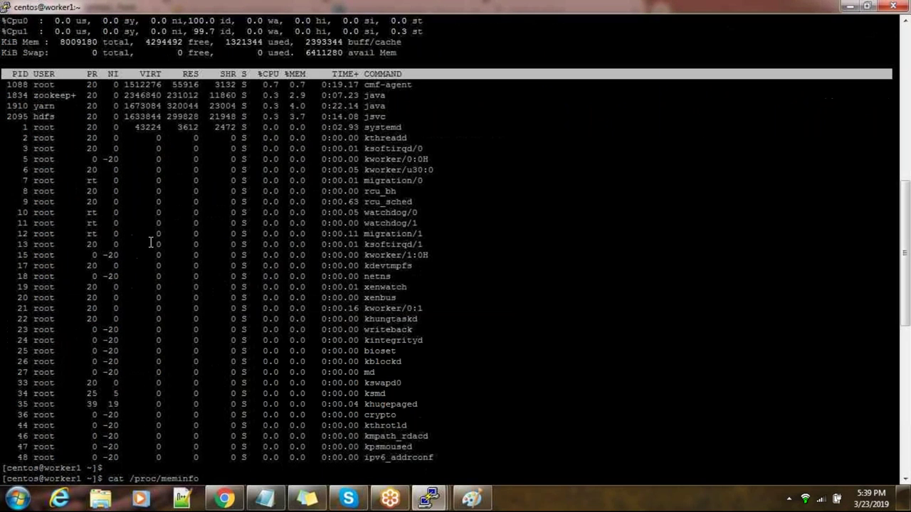
{"action": "scroll", "coordinate": [148, 255], "scroll_direction": "down", "scroll_amount": 7}
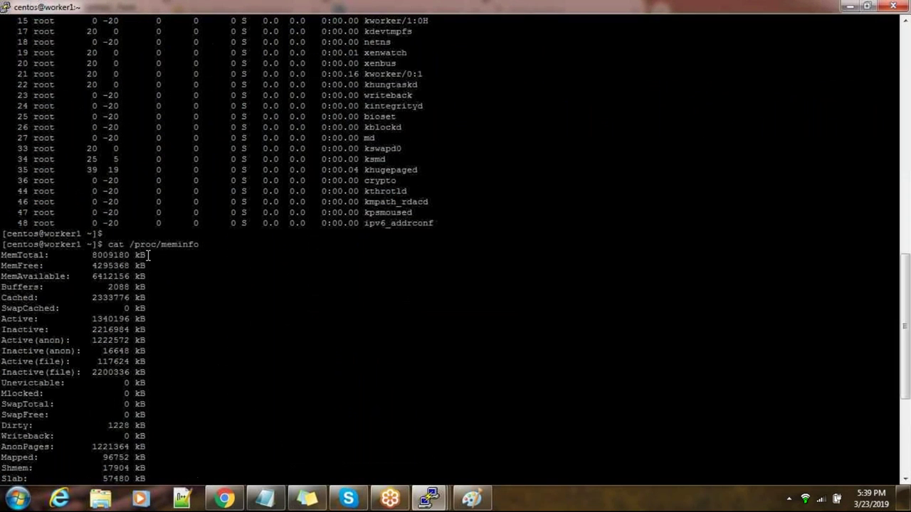
{"action": "double_click", "coordinate": [108, 255]}
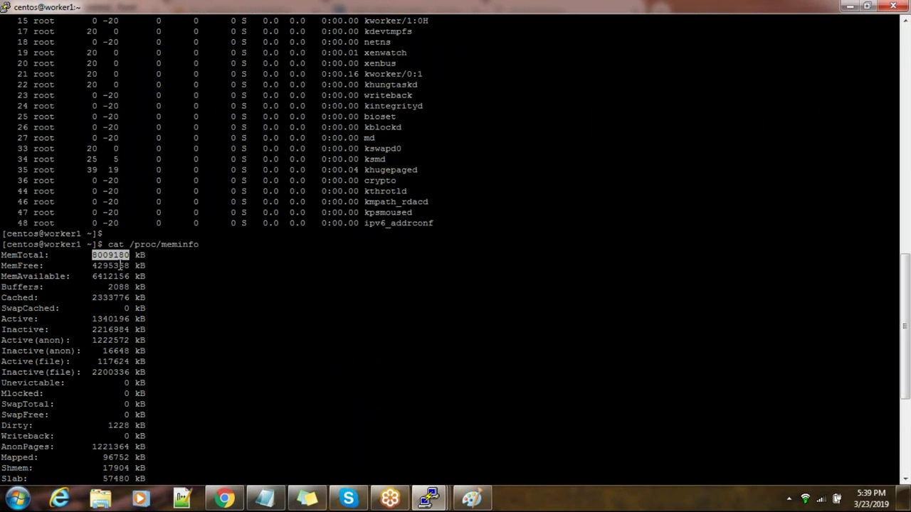
{"action": "left_click", "coordinate": [125, 258]}
{"action": "left_click_drag", "start_coordinate": [113, 255], "coordinate": [129, 255]}
Step: Write 3 x 8 ⇒ 24 in the sketch and label the sums Workers
{"action": "key", "text": "alt+Tab"}
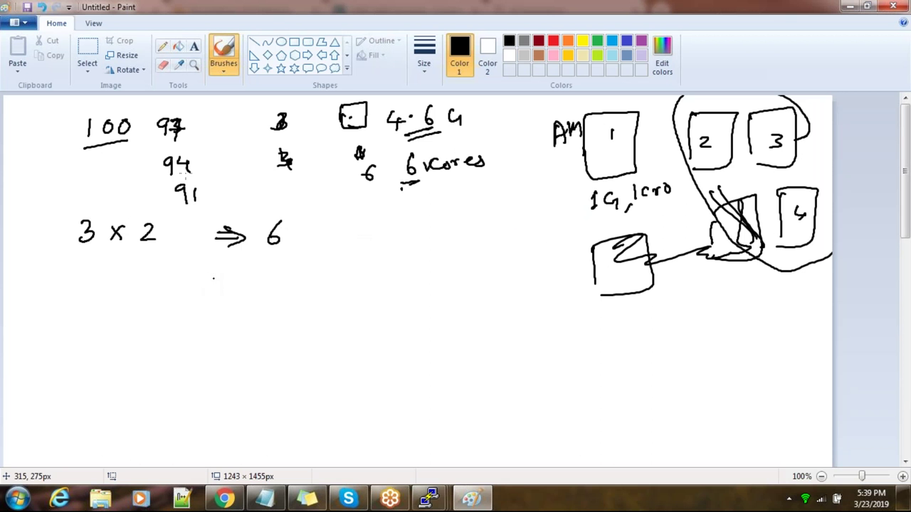
{"action": "mouse_move", "coordinate": [78, 262]}
{"action": "left_mouse_down"}
{"action": "mouse_move", "coordinate": [87, 272]}
{"action": "mouse_move", "coordinate": [79, 285]}
{"action": "mouse_move", "coordinate": [128, 277]}
{"action": "mouse_move", "coordinate": [120, 284]}
{"action": "left_mouse_up"}
{"action": "mouse_move", "coordinate": [157, 268]}
{"action": "left_mouse_down"}
{"action": "mouse_move", "coordinate": [151, 286]}
{"action": "mouse_move", "coordinate": [152, 271]}
{"action": "left_mouse_up"}
{"action": "mouse_move", "coordinate": [218, 283]}
{"action": "left_mouse_down"}
{"action": "mouse_move", "coordinate": [249, 284]}
{"action": "mouse_move", "coordinate": [244, 293]}
{"action": "left_mouse_up"}
{"action": "mouse_move", "coordinate": [232, 280]}
{"action": "left_mouse_down"}
{"action": "mouse_move", "coordinate": [254, 289]}
{"action": "mouse_move", "coordinate": [235, 299]}
{"action": "left_mouse_up"}
{"action": "mouse_move", "coordinate": [270, 281]}
{"action": "left_mouse_down"}
{"action": "mouse_move", "coordinate": [305, 292]}
{"action": "mouse_move", "coordinate": [297, 300]}
{"action": "left_mouse_up"}
{"action": "left_click", "coordinate": [572, 192]}
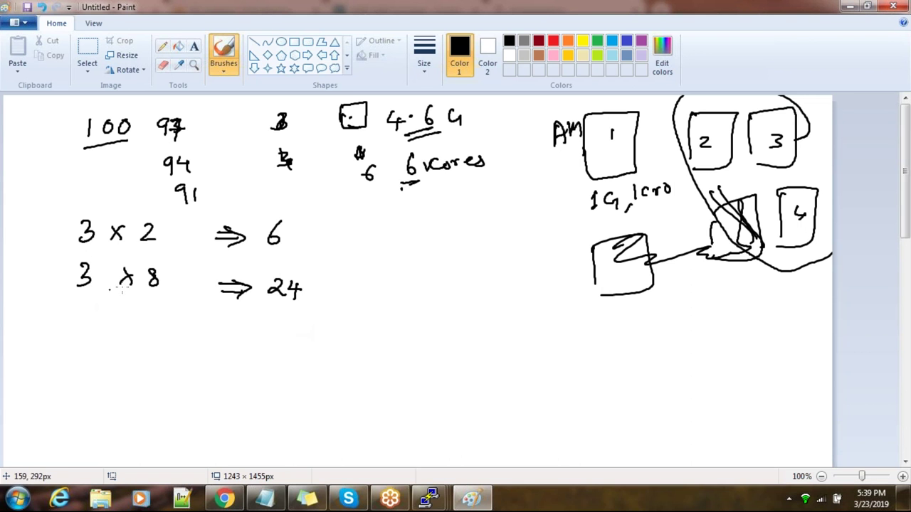
{"action": "mouse_move", "coordinate": [43, 207]}
{"action": "left_mouse_down"}
{"action": "mouse_move", "coordinate": [97, 189]}
{"action": "mouse_move", "coordinate": [104, 202]}
{"action": "mouse_move", "coordinate": [65, 223]}
{"action": "mouse_move", "coordinate": [104, 193]}
{"action": "left_mouse_up"}
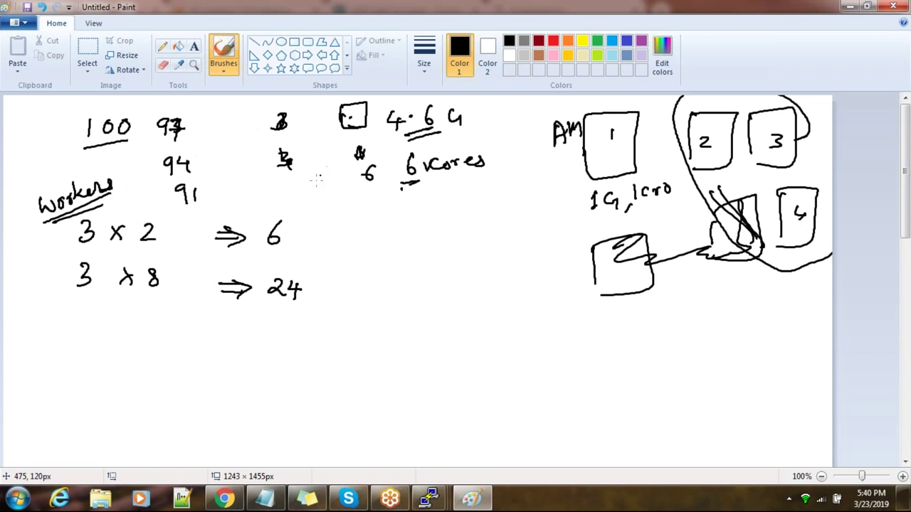
Step: Draw dividers and write the OS, CM and CDH allocation labels
{"action": "left_click_drag", "start_coordinate": [359, 221], "coordinate": [351, 300]}
{"action": "left_click_drag", "start_coordinate": [417, 204], "coordinate": [430, 215]}
{"action": "left_click_drag", "start_coordinate": [475, 192], "coordinate": [470, 232]}
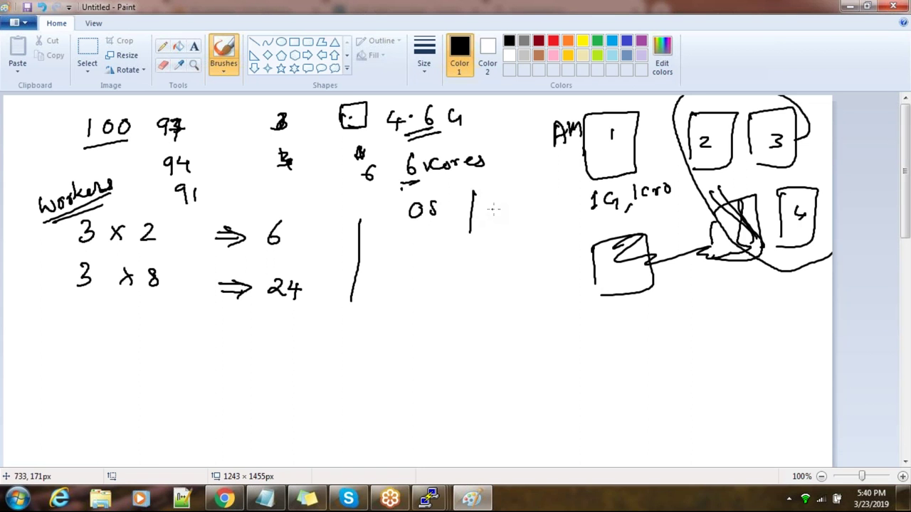
{"action": "mouse_move", "coordinate": [500, 199]}
{"action": "left_mouse_down"}
{"action": "mouse_move", "coordinate": [490, 207]}
{"action": "mouse_move", "coordinate": [500, 214]}
{"action": "left_mouse_up"}
{"action": "mouse_move", "coordinate": [503, 213]}
{"action": "left_mouse_down"}
{"action": "mouse_move", "coordinate": [504, 200]}
{"action": "mouse_move", "coordinate": [532, 242]}
{"action": "left_mouse_up"}
{"action": "mouse_move", "coordinate": [558, 206]}
{"action": "left_mouse_down"}
{"action": "mouse_move", "coordinate": [551, 213]}
{"action": "mouse_move", "coordinate": [570, 204]}
{"action": "mouse_move", "coordinate": [580, 217]}
{"action": "left_mouse_up"}
{"action": "left_click_drag", "start_coordinate": [585, 192], "coordinate": [582, 229]}
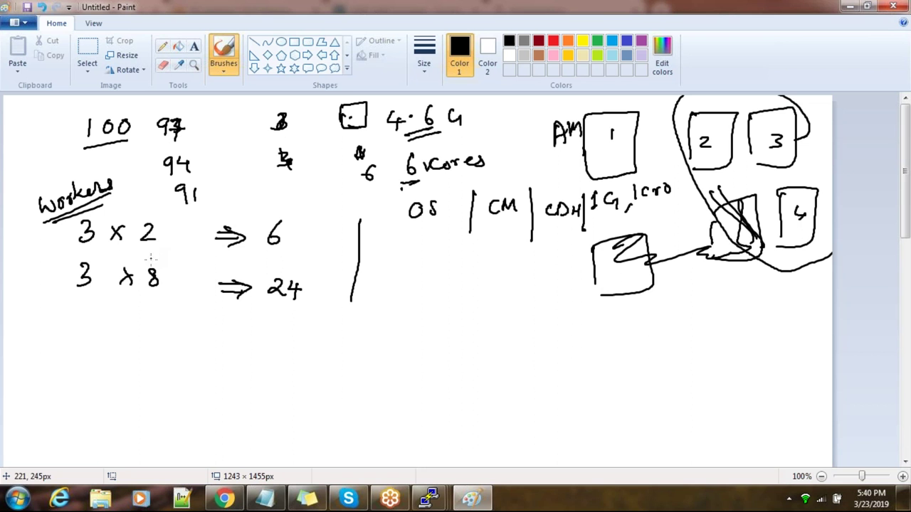
Step: Add unit marks for cores and memory, underline 24, and lengthen the divider
{"action": "left_click_drag", "start_coordinate": [148, 298], "coordinate": [150, 308]}
{"action": "mouse_move", "coordinate": [160, 247]}
{"action": "left_mouse_down"}
{"action": "mouse_move", "coordinate": [187, 244]}
{"action": "mouse_move", "coordinate": [175, 253]}
{"action": "left_mouse_up"}
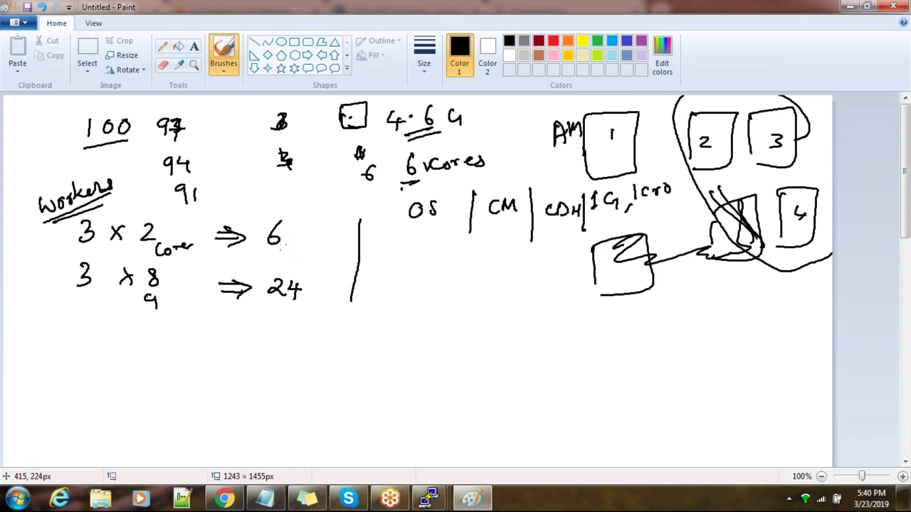
{"action": "left_click", "coordinate": [281, 247]}
{"action": "left_click_drag", "start_coordinate": [277, 307], "coordinate": [303, 307]}
{"action": "left_click_drag", "start_coordinate": [354, 189], "coordinate": [354, 324]}
Step: Underline the OS and CM labels and tick the 6 and 24 totals
{"action": "mouse_move", "coordinate": [407, 229]}
{"action": "left_mouse_down"}
{"action": "mouse_move", "coordinate": [440, 227]}
{"action": "mouse_move", "coordinate": [438, 238]}
{"action": "left_mouse_up"}
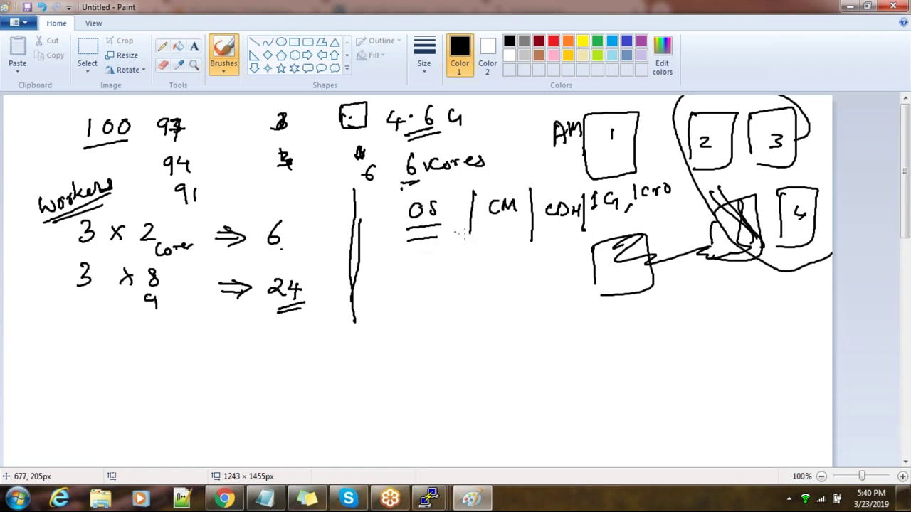
{"action": "mouse_move", "coordinate": [491, 228]}
{"action": "left_mouse_down"}
{"action": "mouse_move", "coordinate": [525, 218]}
{"action": "mouse_move", "coordinate": [526, 226]}
{"action": "mouse_move", "coordinate": [582, 222]}
{"action": "mouse_move", "coordinate": [616, 208]}
{"action": "mouse_move", "coordinate": [646, 239]}
{"action": "left_mouse_up"}
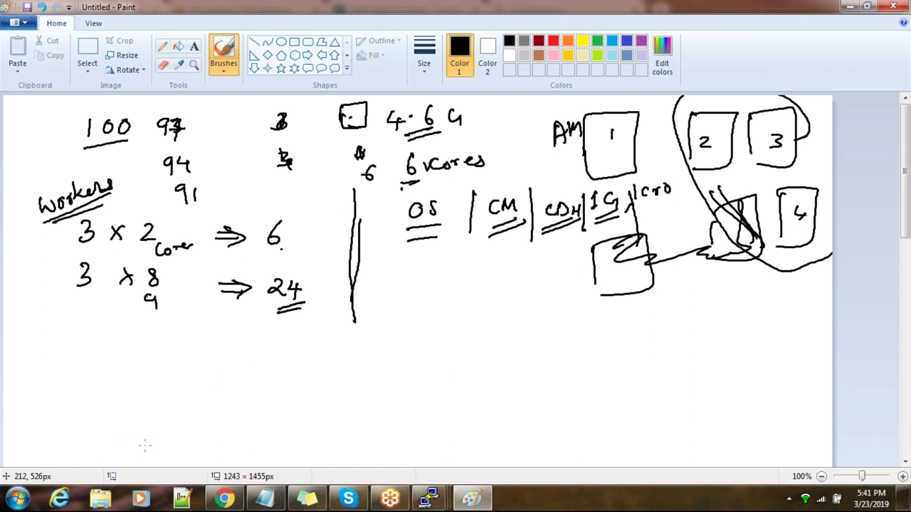
{"action": "left_click", "coordinate": [284, 282]}
{"action": "mouse_move", "coordinate": [269, 203]}
{"action": "left_mouse_down"}
{"action": "mouse_move", "coordinate": [279, 212]}
{"action": "mouse_move", "coordinate": [294, 200]}
{"action": "left_mouse_up"}
{"action": "left_click_drag", "start_coordinate": [291, 267], "coordinate": [314, 258]}
Step: Return to the YARN All Applications page in Chrome
{"action": "key", "text": "alt+Tab"}
{"action": "key", "text": "alt+Tab"}
{"action": "left_click", "coordinate": [225, 500]}
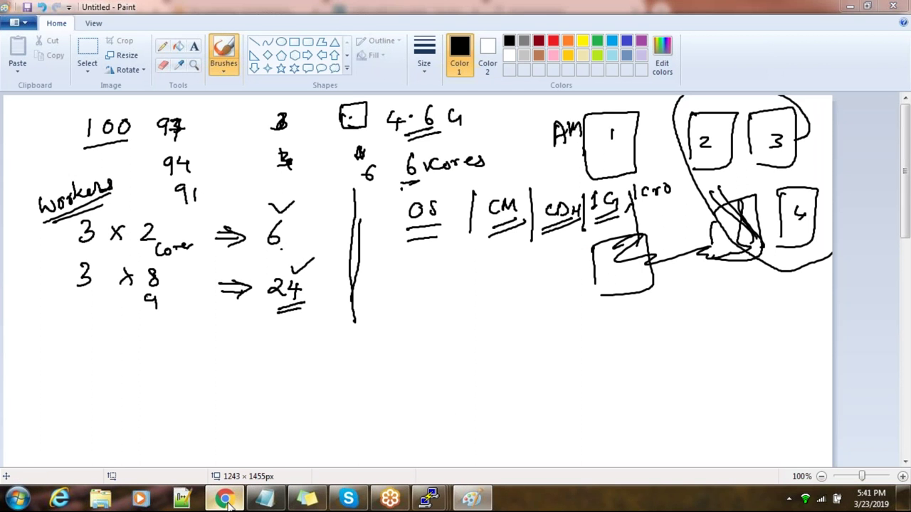
{"action": "left_click", "coordinate": [532, 10]}
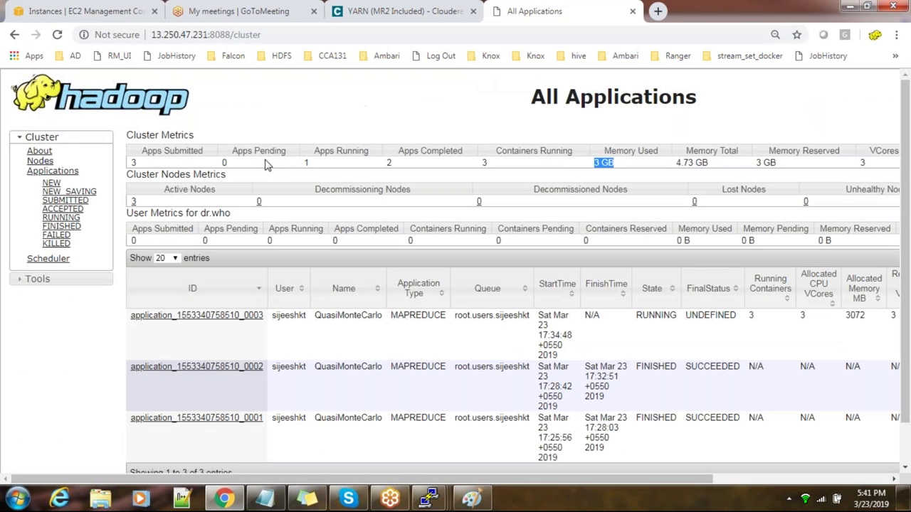
Step: Highlight the 4.73 GB Memory Total and 6 VCores Total values
{"action": "double_click", "coordinate": [687, 165]}
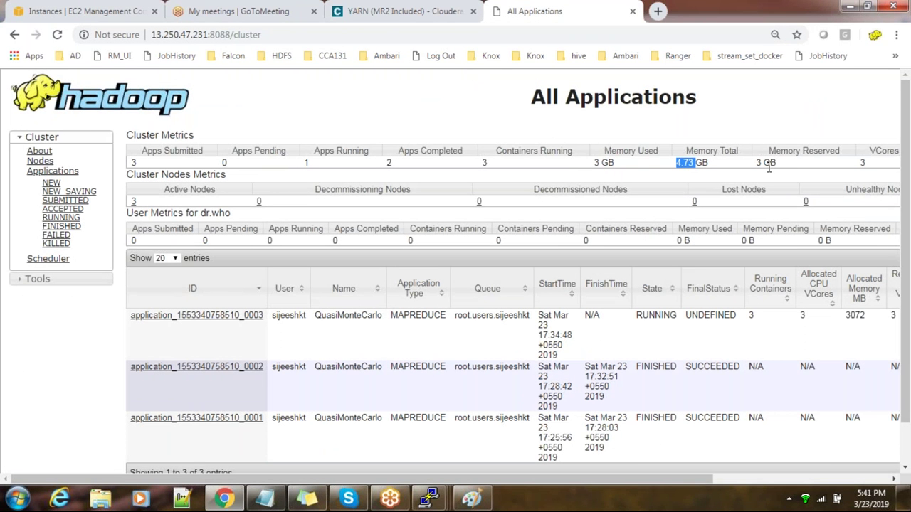
{"action": "left_click", "coordinate": [676, 165]}
{"action": "left_click_drag", "start_coordinate": [648, 478], "coordinate": [741, 476]}
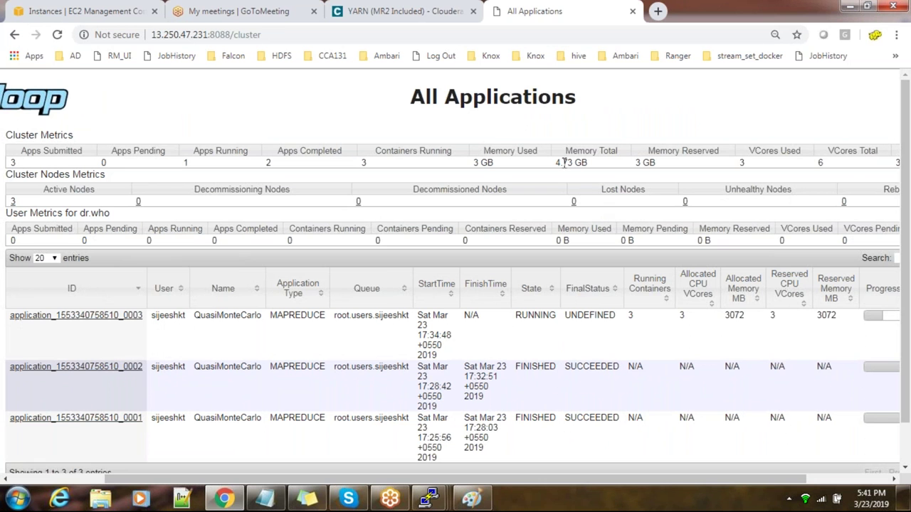
{"action": "left_click_drag", "start_coordinate": [560, 162], "coordinate": [584, 162]}
{"action": "double_click", "coordinate": [821, 163]}
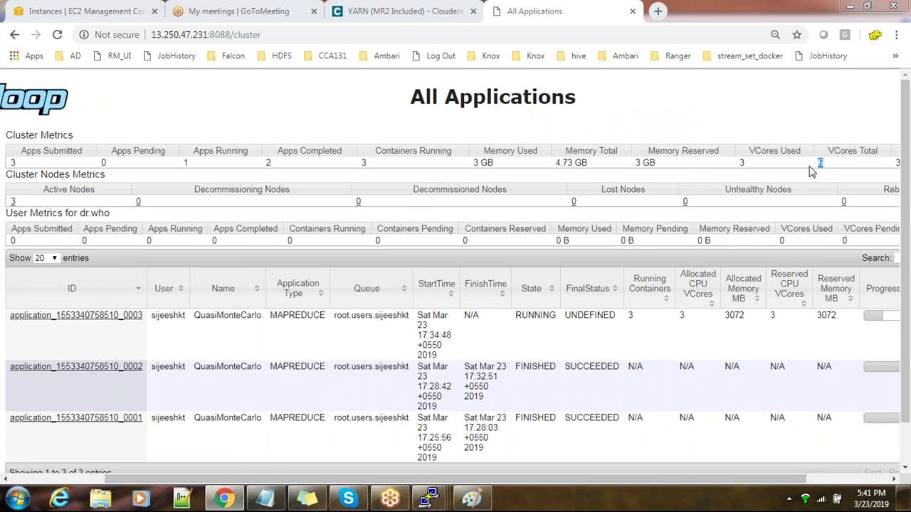
Step: Note 6 vcores and 6G below the diagram in Paint
{"action": "key", "text": "alt+Tab"}
{"action": "left_click_drag", "start_coordinate": [182, 357], "coordinate": [173, 373]}
{"action": "mouse_move", "coordinate": [188, 368]}
{"action": "left_mouse_down"}
{"action": "mouse_move", "coordinate": [191, 376]}
{"action": "mouse_move", "coordinate": [202, 370]}
{"action": "left_mouse_up"}
{"action": "mouse_move", "coordinate": [212, 370]}
{"action": "left_mouse_down"}
{"action": "mouse_move", "coordinate": [219, 376]}
{"action": "mouse_move", "coordinate": [183, 417]}
{"action": "mouse_move", "coordinate": [214, 412]}
{"action": "left_mouse_up"}
{"action": "left_click_drag", "start_coordinate": [300, 352], "coordinate": [297, 410]}
Step: Draw a row of five tall container boxes beside the notes
{"action": "mouse_move", "coordinate": [296, 341]}
{"action": "left_mouse_down"}
{"action": "mouse_move", "coordinate": [297, 359]}
{"action": "mouse_move", "coordinate": [297, 343]}
{"action": "left_mouse_up"}
{"action": "left_click_drag", "start_coordinate": [328, 341], "coordinate": [328, 402]}
{"action": "mouse_move", "coordinate": [327, 340]}
{"action": "left_mouse_down"}
{"action": "mouse_move", "coordinate": [359, 411]}
{"action": "mouse_move", "coordinate": [326, 407]}
{"action": "left_mouse_up"}
{"action": "left_click_drag", "start_coordinate": [380, 340], "coordinate": [379, 388]}
{"action": "mouse_move", "coordinate": [376, 348]}
{"action": "left_mouse_down"}
{"action": "mouse_move", "coordinate": [398, 322]}
{"action": "mouse_move", "coordinate": [401, 397]}
{"action": "left_mouse_up"}
{"action": "left_click_drag", "start_coordinate": [401, 397], "coordinate": [369, 402]}
{"action": "mouse_move", "coordinate": [420, 320]}
{"action": "left_mouse_down"}
{"action": "mouse_move", "coordinate": [419, 383]}
{"action": "mouse_move", "coordinate": [452, 321]}
{"action": "left_mouse_up"}
{"action": "left_click_drag", "start_coordinate": [452, 321], "coordinate": [437, 398]}
{"action": "left_click_drag", "start_coordinate": [437, 398], "coordinate": [418, 393]}
{"action": "left_click_drag", "start_coordinate": [471, 321], "coordinate": [461, 384]}
{"action": "mouse_move", "coordinate": [471, 321]}
{"action": "left_mouse_down"}
{"action": "mouse_move", "coordinate": [492, 352]}
{"action": "mouse_move", "coordinate": [435, 389]}
{"action": "left_mouse_up"}
{"action": "key", "text": "alt+Tab"}
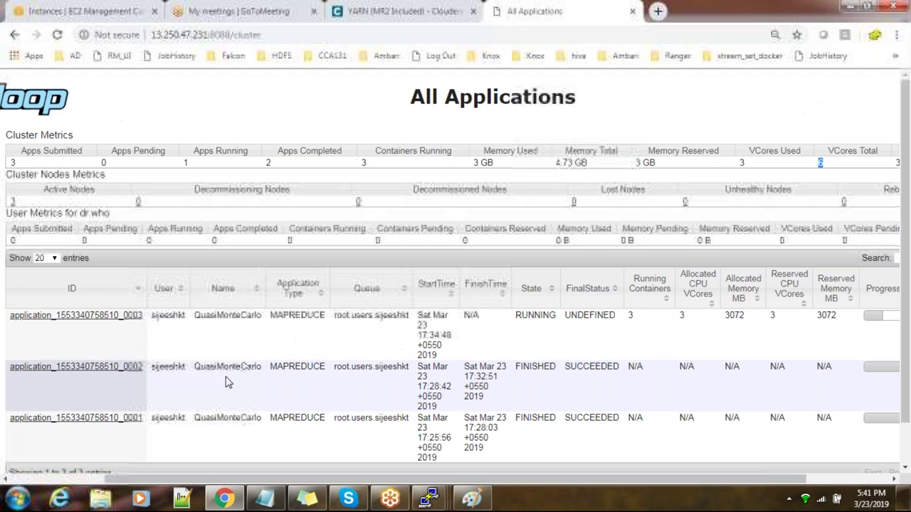
{"action": "key", "text": "alt+Tab"}
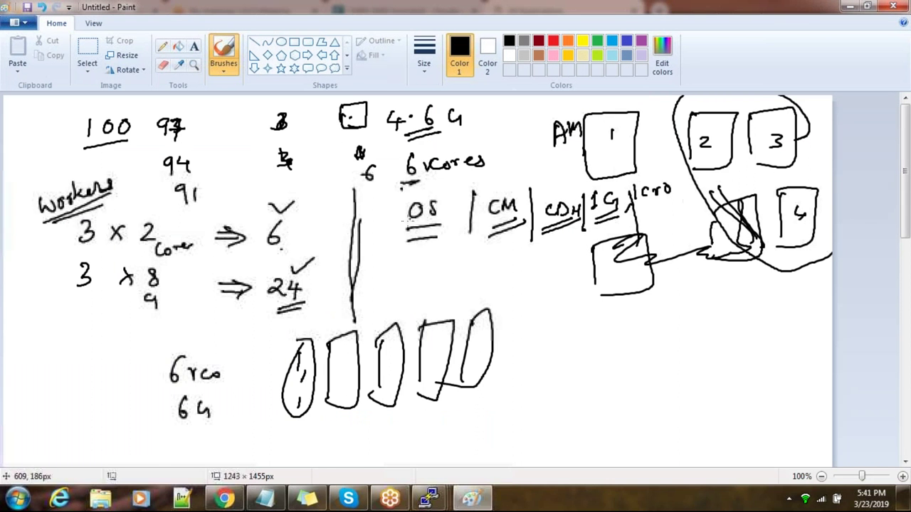
Step: Add a sixth container box and underline the 6 vcores and 6G notes
{"action": "mouse_move", "coordinate": [507, 319]}
{"action": "left_mouse_down"}
{"action": "mouse_move", "coordinate": [491, 384]}
{"action": "mouse_move", "coordinate": [515, 383]}
{"action": "mouse_move", "coordinate": [487, 384]}
{"action": "left_mouse_up"}
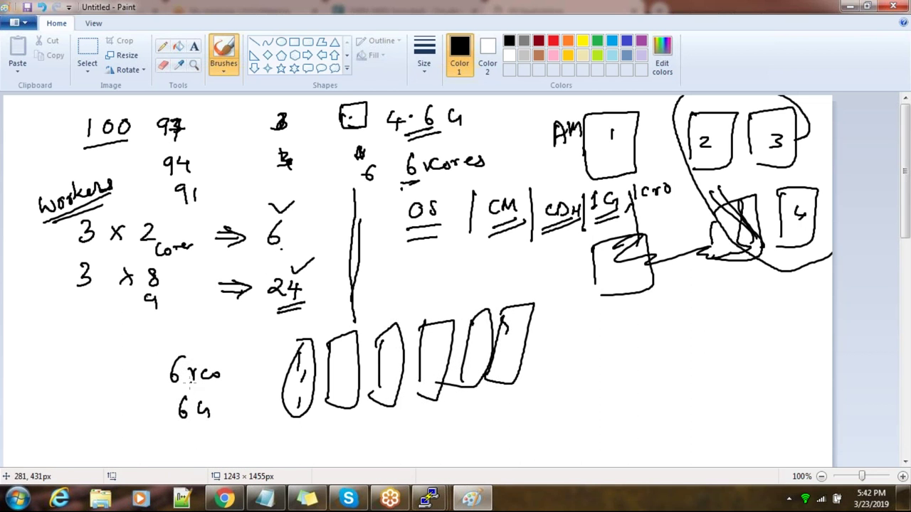
{"action": "left_click_drag", "start_coordinate": [175, 392], "coordinate": [210, 381]}
{"action": "left_click_drag", "start_coordinate": [178, 396], "coordinate": [211, 389]}
{"action": "mouse_move", "coordinate": [185, 424]}
{"action": "left_mouse_down"}
{"action": "mouse_move", "coordinate": [209, 416]}
{"action": "mouse_move", "coordinate": [212, 428]}
{"action": "left_mouse_up"}
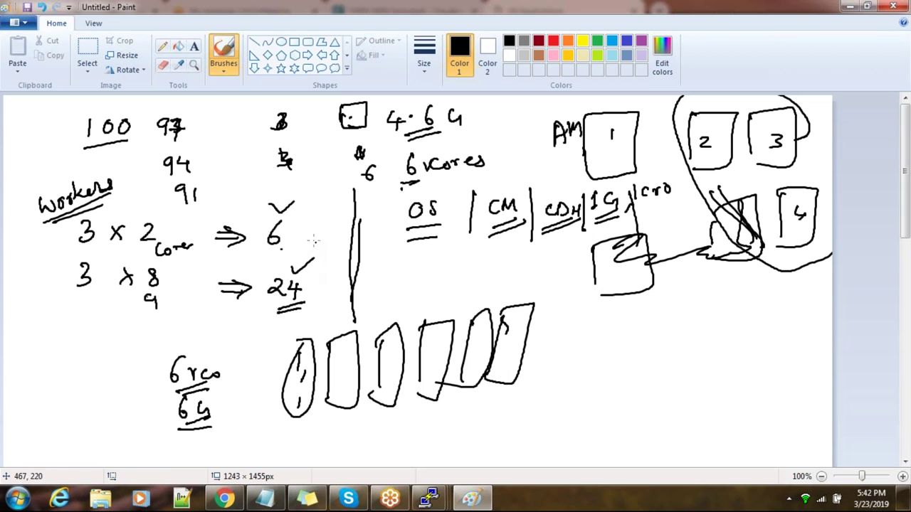
Step: Tick the 6 total, draw arrows toward vcores and from 24, and re-underline OS and CM
{"action": "mouse_move", "coordinate": [302, 230]}
{"action": "left_mouse_down"}
{"action": "mouse_move", "coordinate": [311, 237]}
{"action": "mouse_move", "coordinate": [300, 245]}
{"action": "mouse_move", "coordinate": [338, 246]}
{"action": "mouse_move", "coordinate": [402, 278]}
{"action": "left_mouse_up"}
{"action": "left_click_drag", "start_coordinate": [408, 271], "coordinate": [442, 282]}
{"action": "mouse_move", "coordinate": [316, 304]}
{"action": "left_mouse_down"}
{"action": "mouse_move", "coordinate": [398, 306]}
{"action": "mouse_move", "coordinate": [398, 298]}
{"action": "mouse_move", "coordinate": [393, 314]}
{"action": "left_mouse_up"}
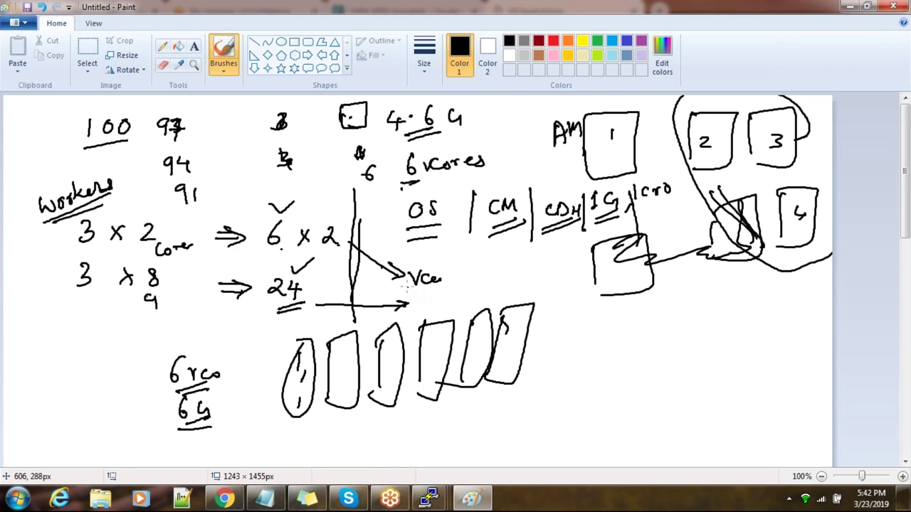
{"action": "left_click_drag", "start_coordinate": [427, 237], "coordinate": [530, 241]}
{"action": "left_click_drag", "start_coordinate": [449, 248], "coordinate": [532, 249]}
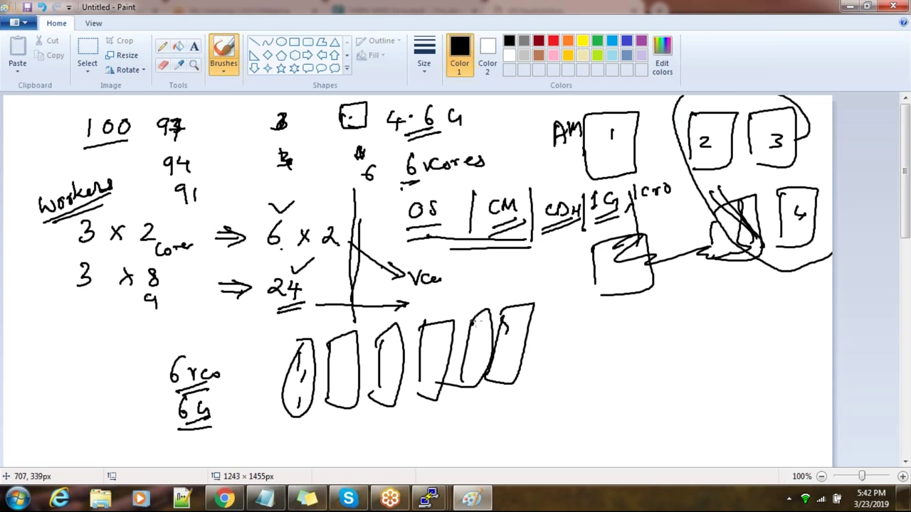
{"action": "left_click", "coordinate": [224, 498]}
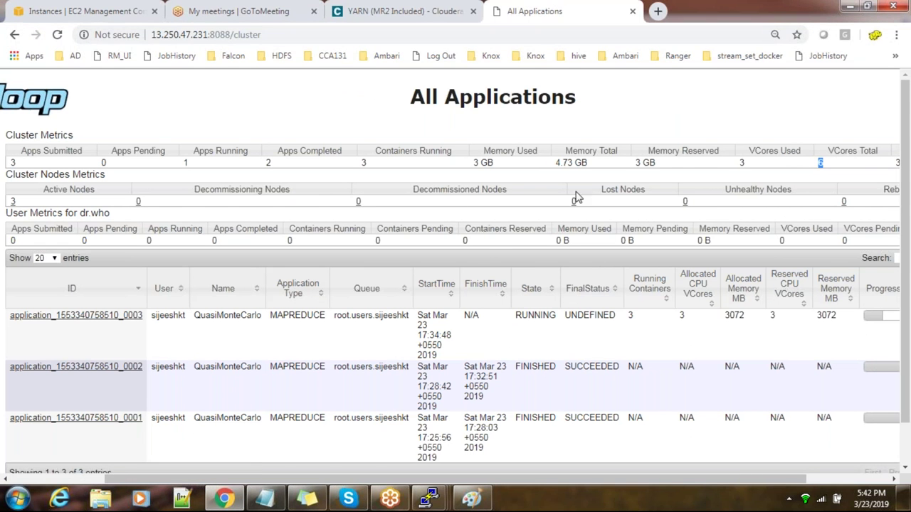
Step: Highlight the Memory Total through VCores Total figures, then start a new browser tab
{"action": "left_click_drag", "start_coordinate": [553, 164], "coordinate": [840, 169]}
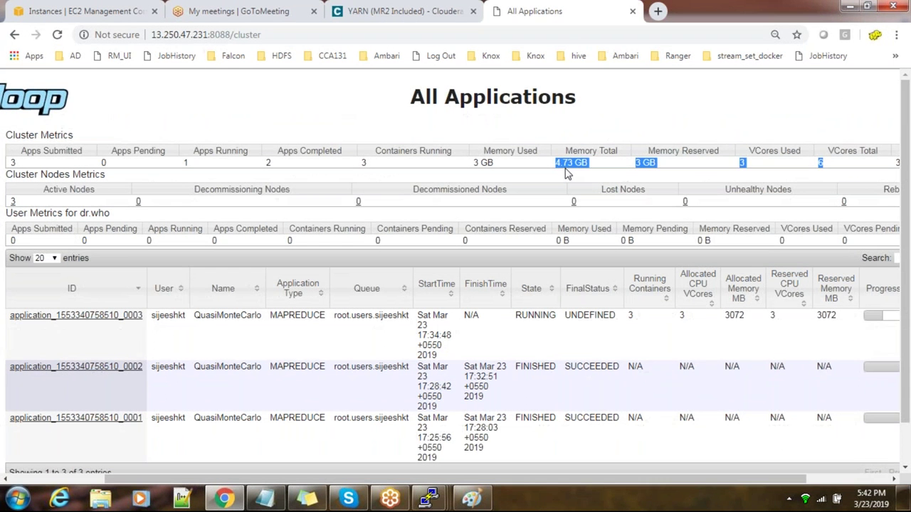
{"action": "left_click", "coordinate": [567, 172]}
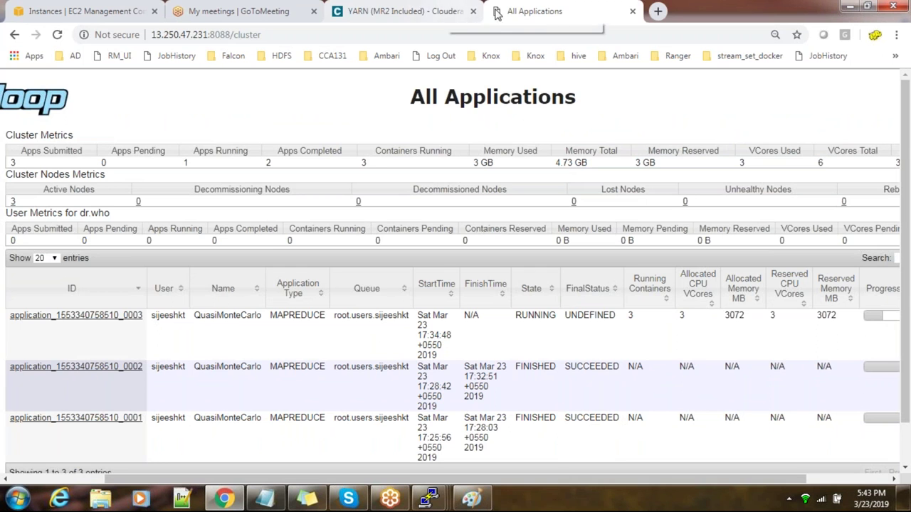
{"action": "left_click", "coordinate": [659, 12]}
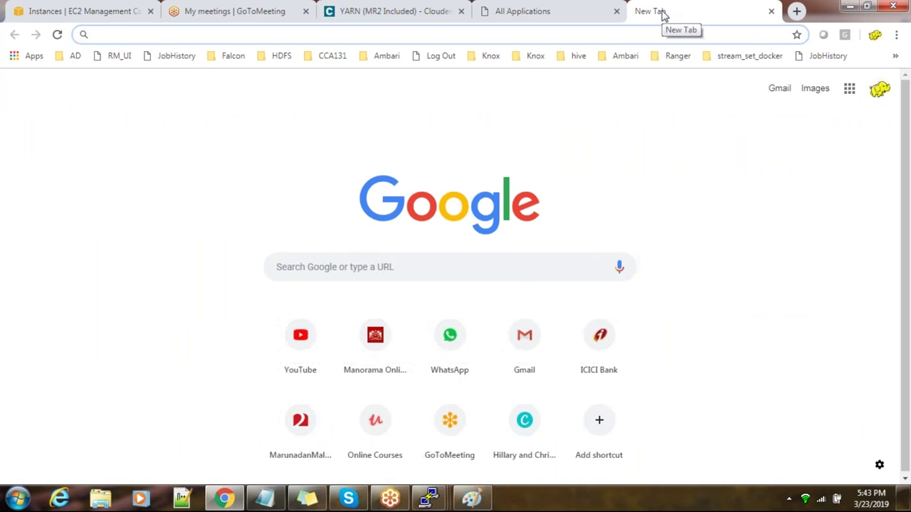
Step: Search Google for 'cloudera yarn tuning' and open the 'Tuning YARN | 5.6.x' result
{"action": "type", "text": "c"}
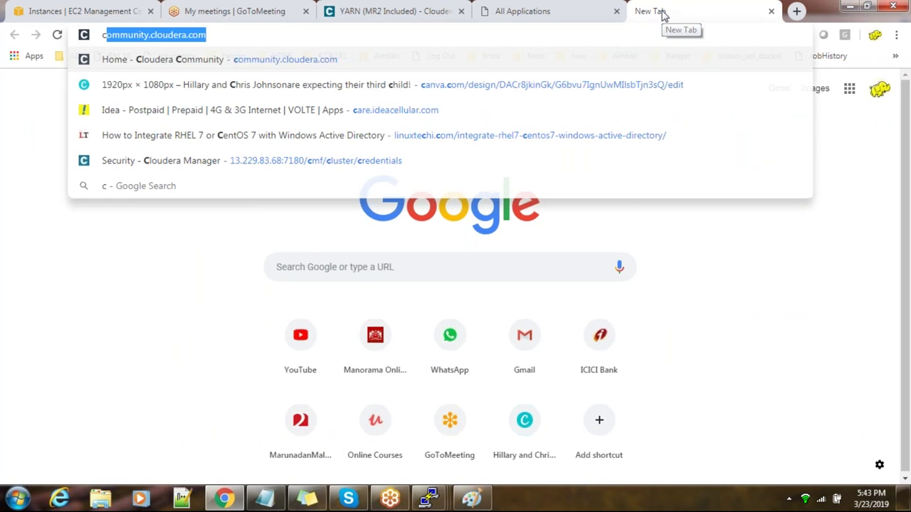
{"action": "type", "text": "loud"}
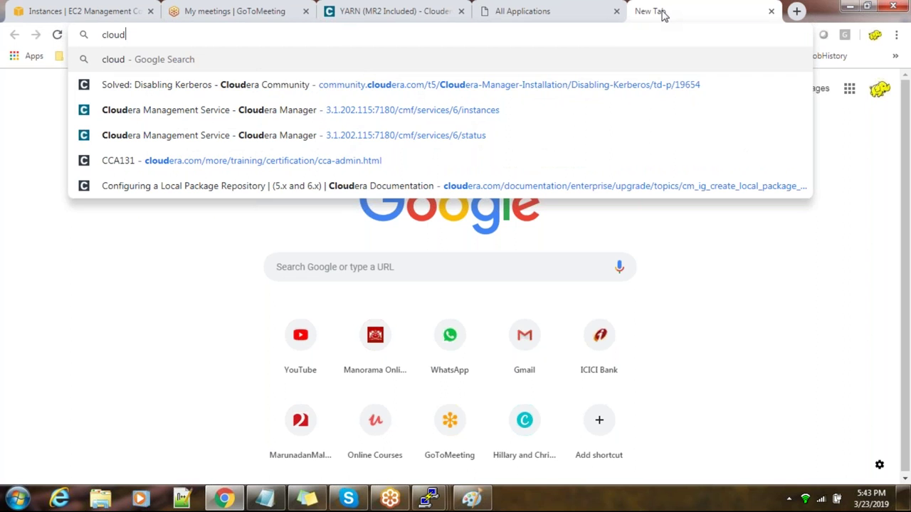
{"action": "type", "text": "era ya"}
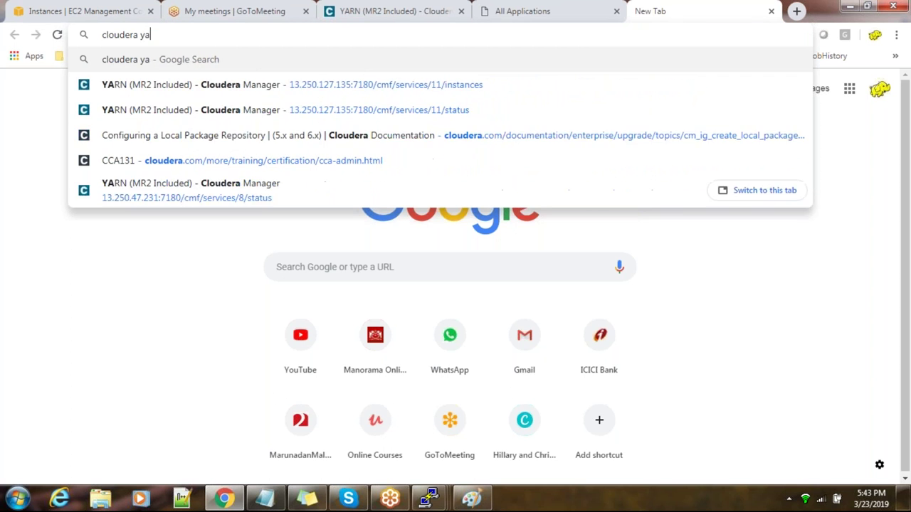
{"action": "type", "text": "rn tuning"}
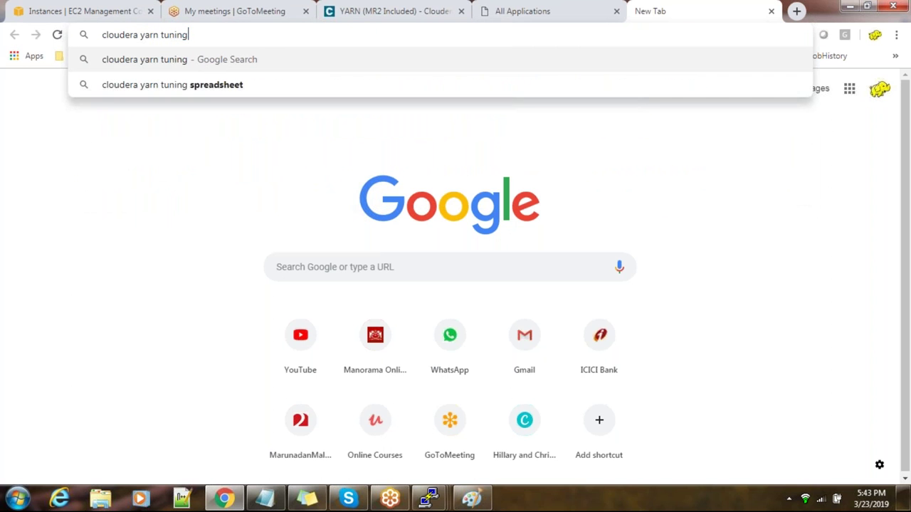
{"action": "key", "text": "Return"}
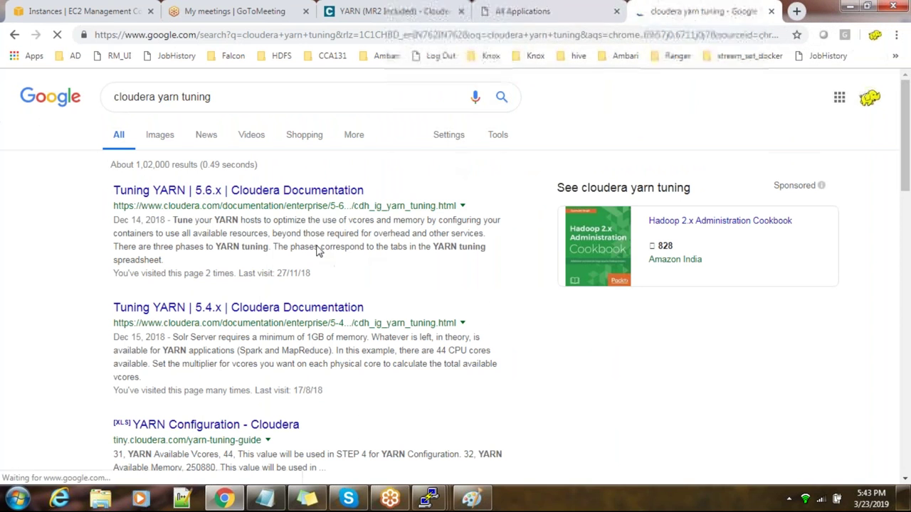
{"action": "left_click", "coordinate": [302, 191]}
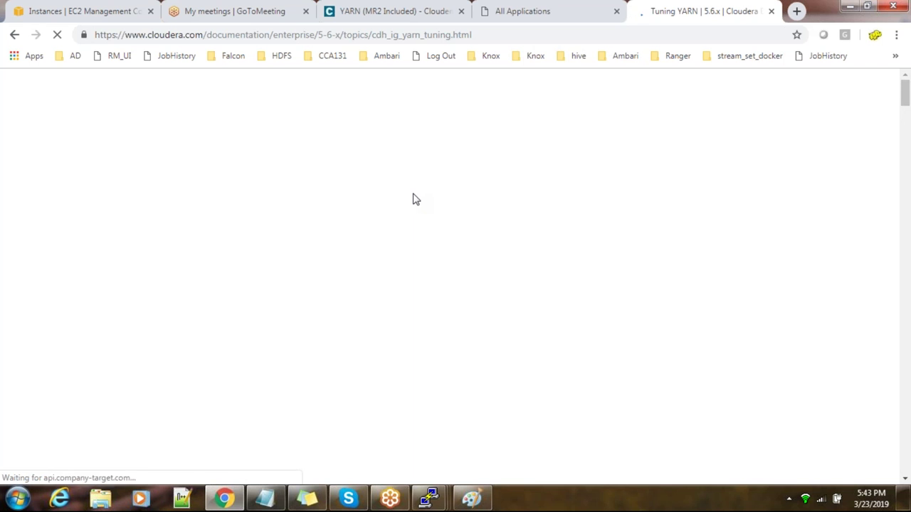
Step: Scroll the Tuning YARN page to find the Step 2 table and spreadsheet link
{"action": "scroll", "coordinate": [413, 199], "scroll_direction": "down", "scroll_amount": 3}
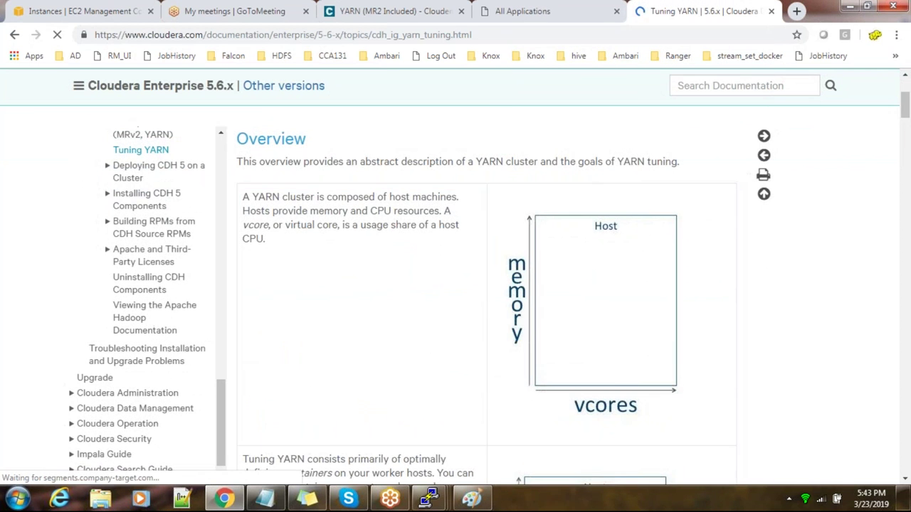
{"action": "scroll", "coordinate": [486, 285], "scroll_direction": "down", "scroll_amount": 12}
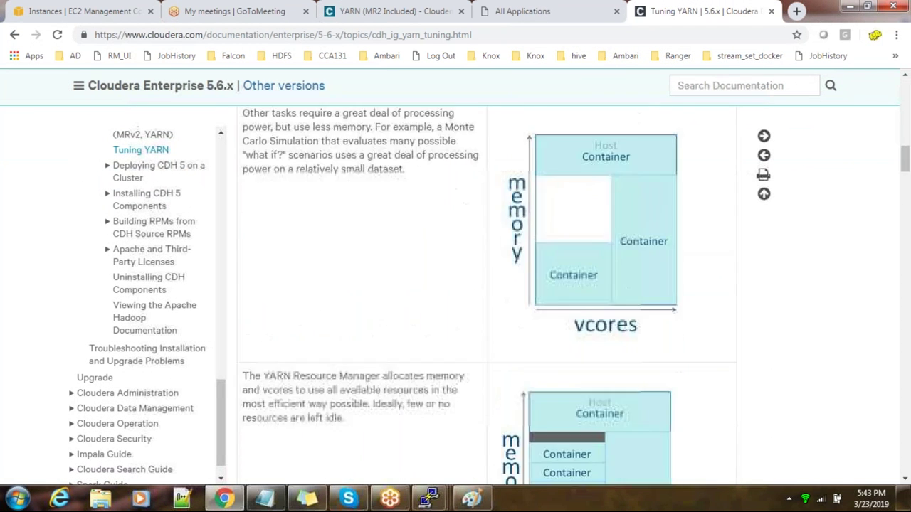
{"action": "scroll", "coordinate": [485, 284], "scroll_direction": "down", "scroll_amount": 10}
{"action": "scroll", "coordinate": [486, 284], "scroll_direction": "up", "scroll_amount": 9}
{"action": "scroll", "coordinate": [486, 284], "scroll_direction": "up", "scroll_amount": 12}
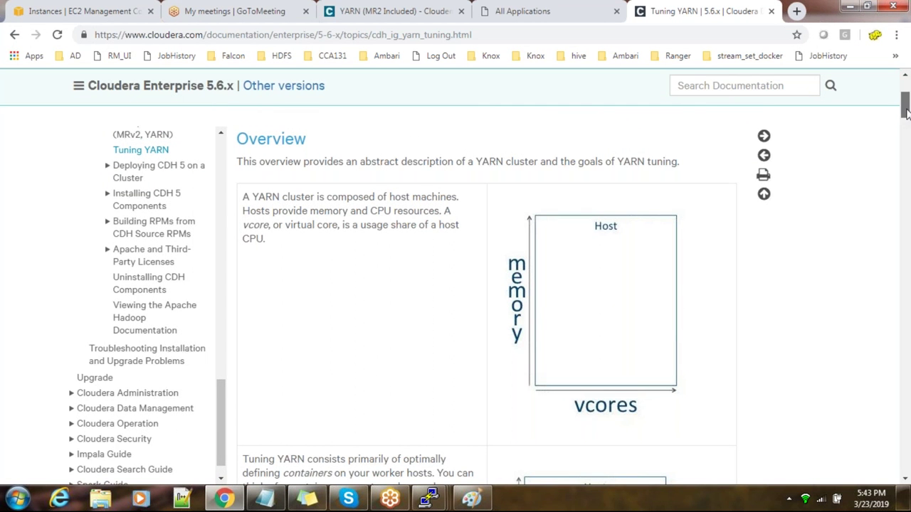
{"action": "scroll", "coordinate": [906, 114], "scroll_direction": "down", "scroll_amount": 2}
{"action": "scroll", "coordinate": [906, 114], "scroll_direction": "up", "scroll_amount": 2}
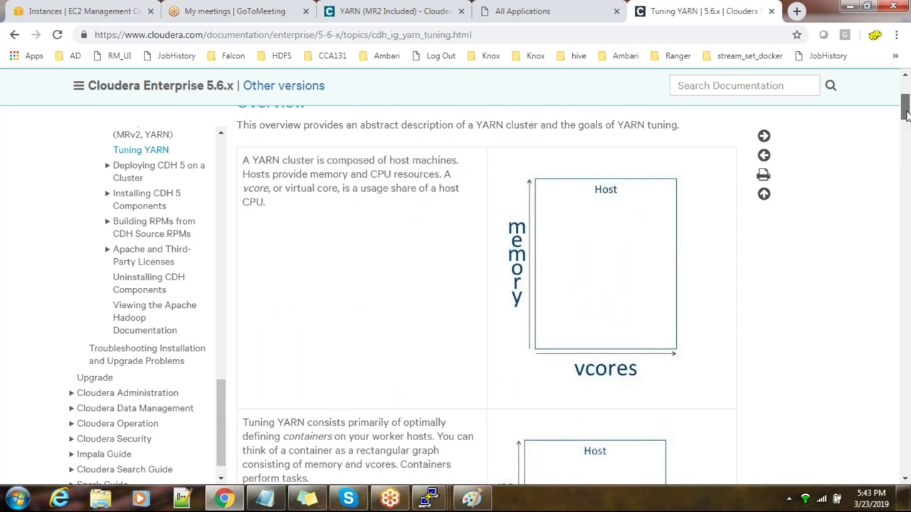
{"action": "left_click_drag", "start_coordinate": [906, 115], "coordinate": [906, 185]}
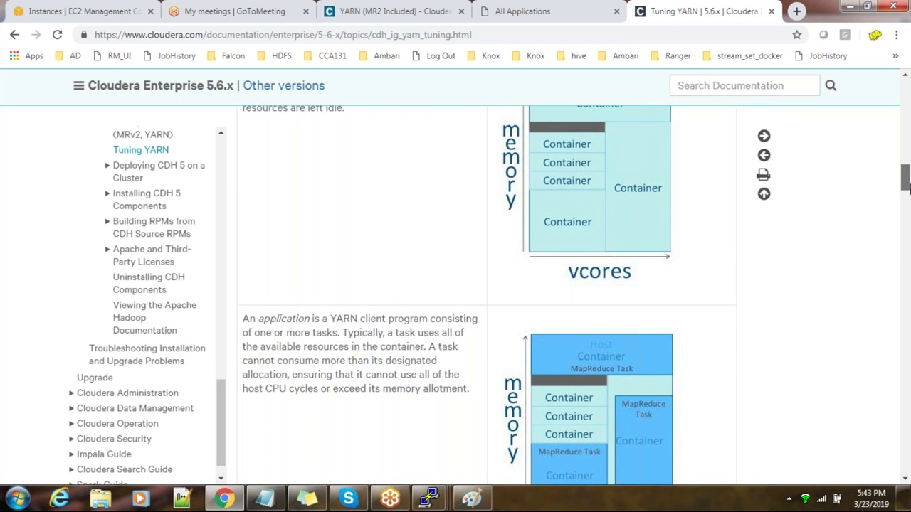
{"action": "left_click_drag", "start_coordinate": [907, 187], "coordinate": [907, 233]}
{"action": "scroll", "coordinate": [905, 230], "scroll_direction": "up", "scroll_amount": 3}
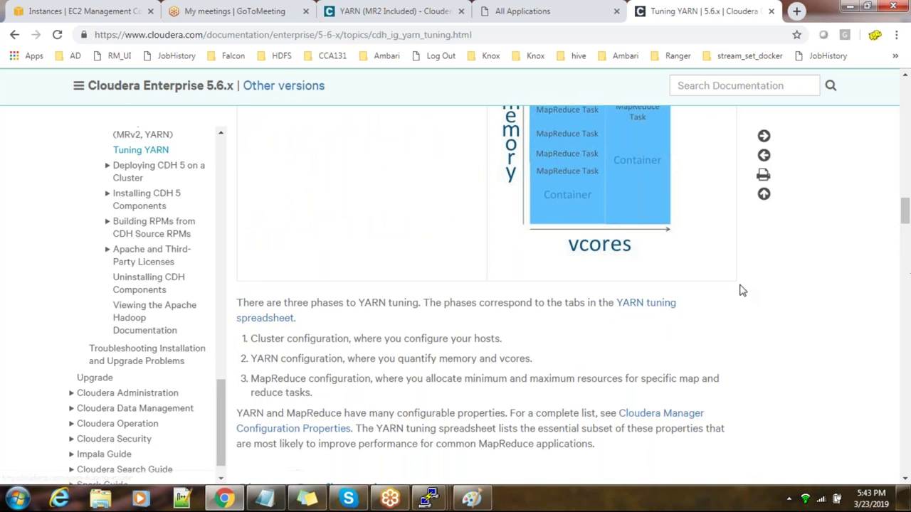
Step: Download the YARN tuning spreadsheet and open yarn-tuning-guide (12).xlsx in Excel
{"action": "right_click", "coordinate": [644, 311]}
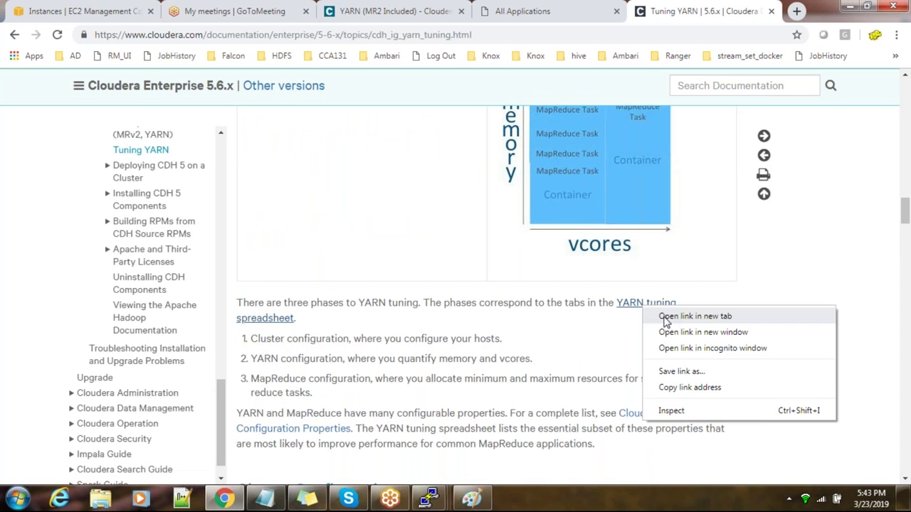
{"action": "left_click", "coordinate": [665, 318]}
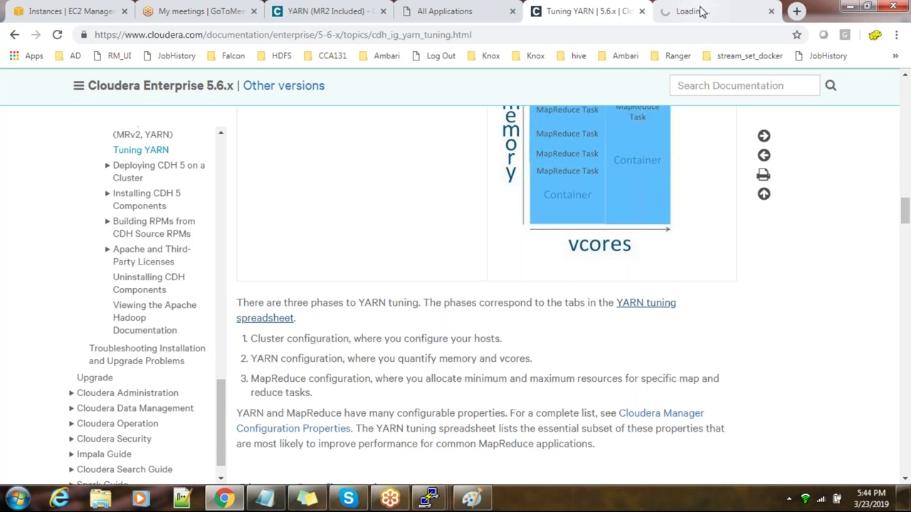
{"action": "scroll", "coordinate": [908, 245], "scroll_direction": "down", "scroll_amount": 3}
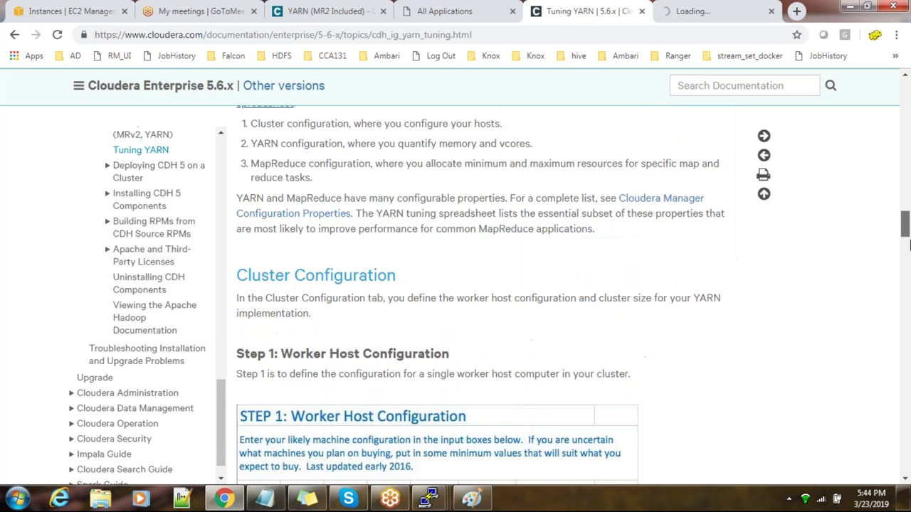
{"action": "scroll", "coordinate": [908, 245], "scroll_direction": "down", "scroll_amount": 5}
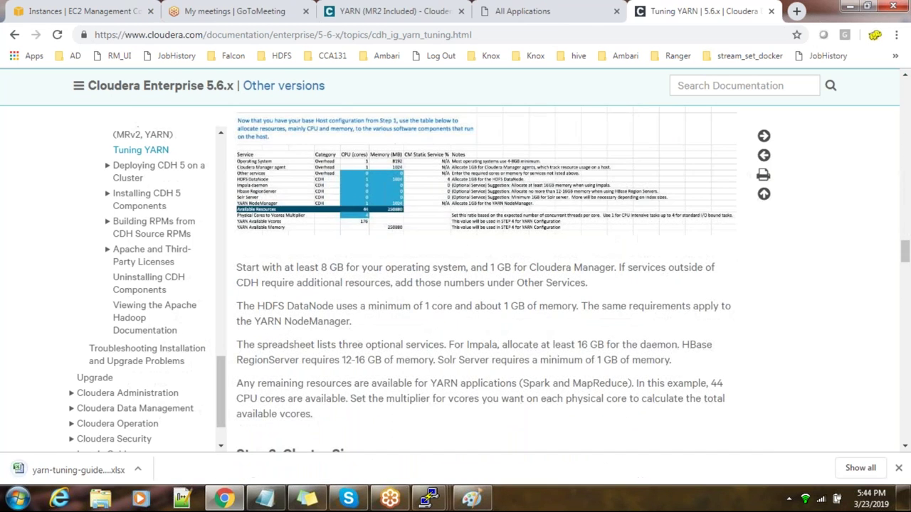
{"action": "left_click", "coordinate": [72, 471]}
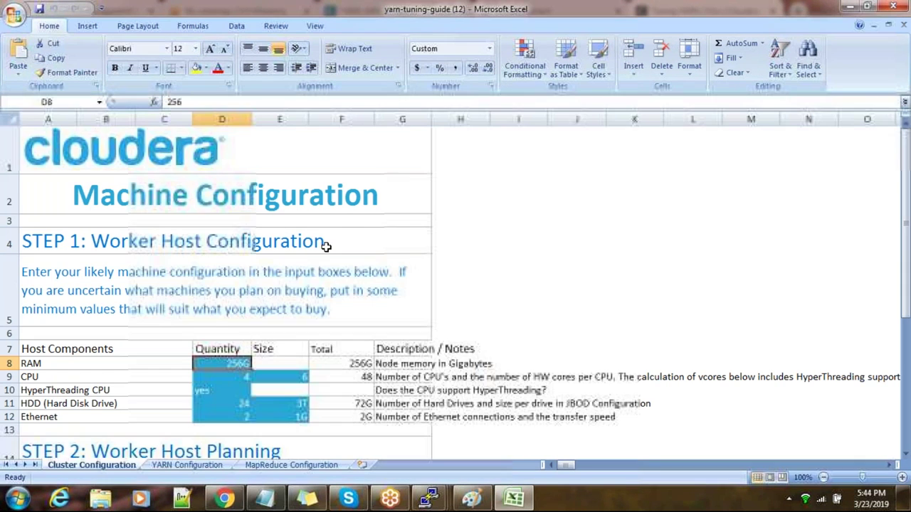
Step: Review the worker host hardware entries and enter 8G as the RAM quantity in D8
{"action": "scroll", "coordinate": [310, 404], "scroll_direction": "down", "scroll_amount": 1}
{"action": "left_click", "coordinate": [217, 303]}
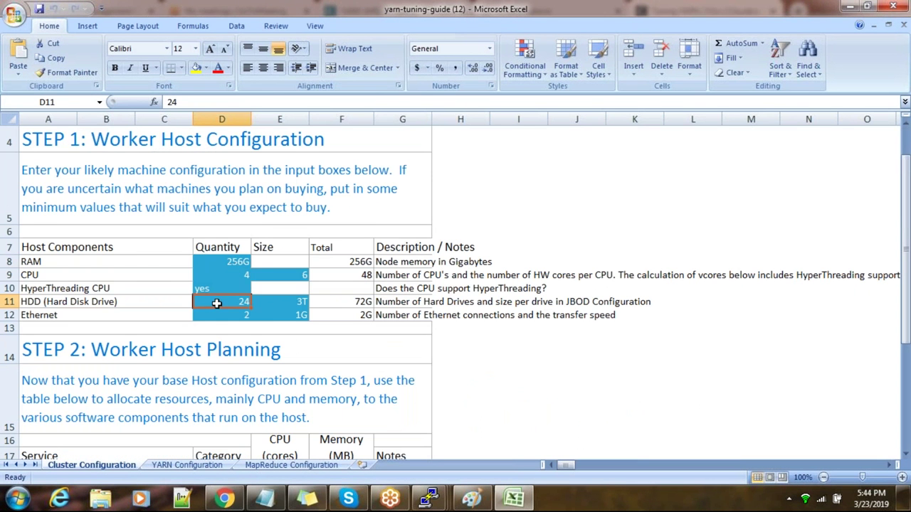
{"action": "left_click", "coordinate": [225, 260]}
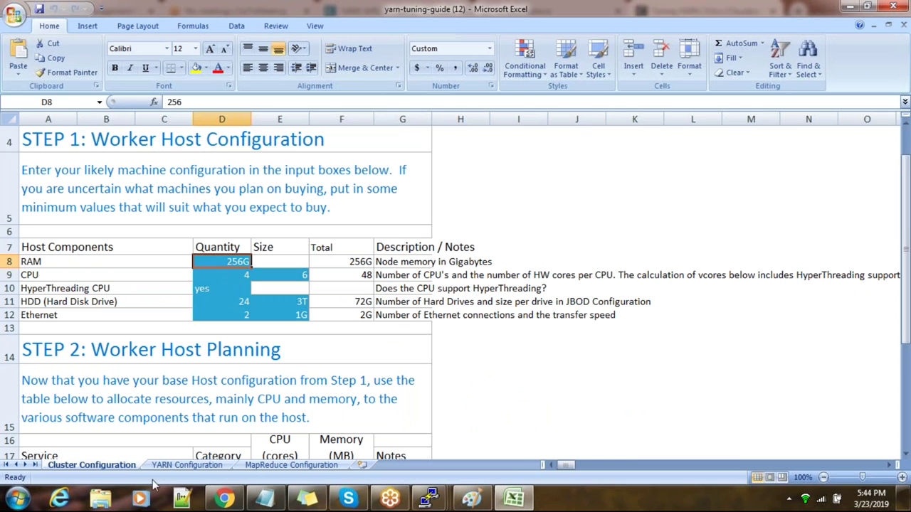
{"action": "scroll", "coordinate": [316, 251], "scroll_direction": "down", "scroll_amount": 1}
{"action": "scroll", "coordinate": [337, 325], "scroll_direction": "up", "scroll_amount": 2}
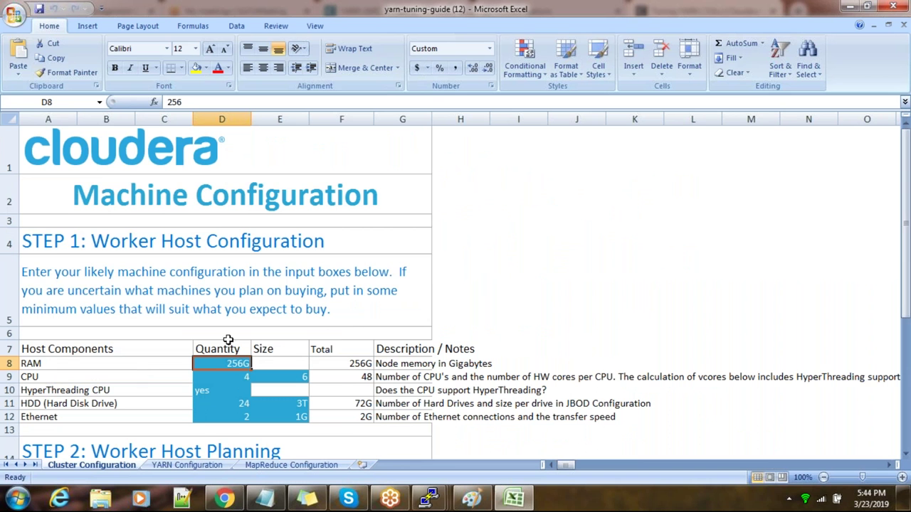
{"action": "scroll", "coordinate": [248, 403], "scroll_direction": "down", "scroll_amount": 2}
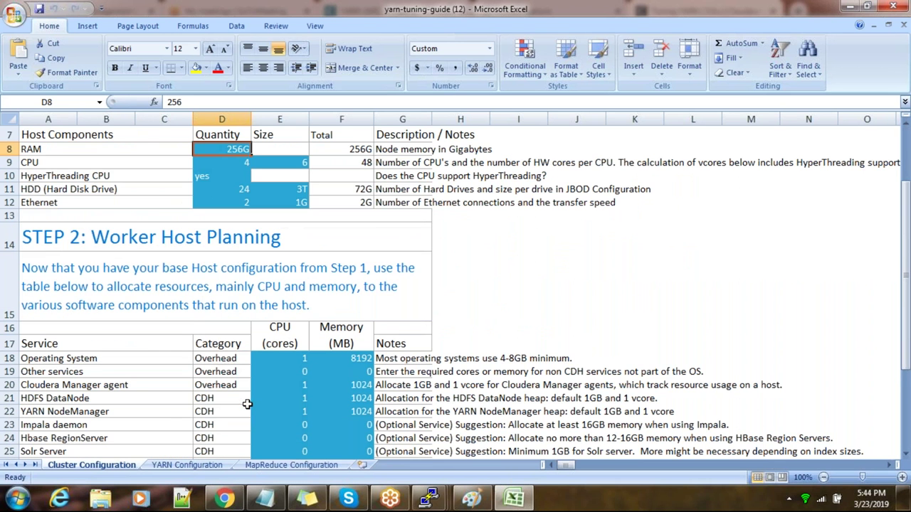
{"action": "scroll", "coordinate": [232, 358], "scroll_direction": "up", "scroll_amount": 2}
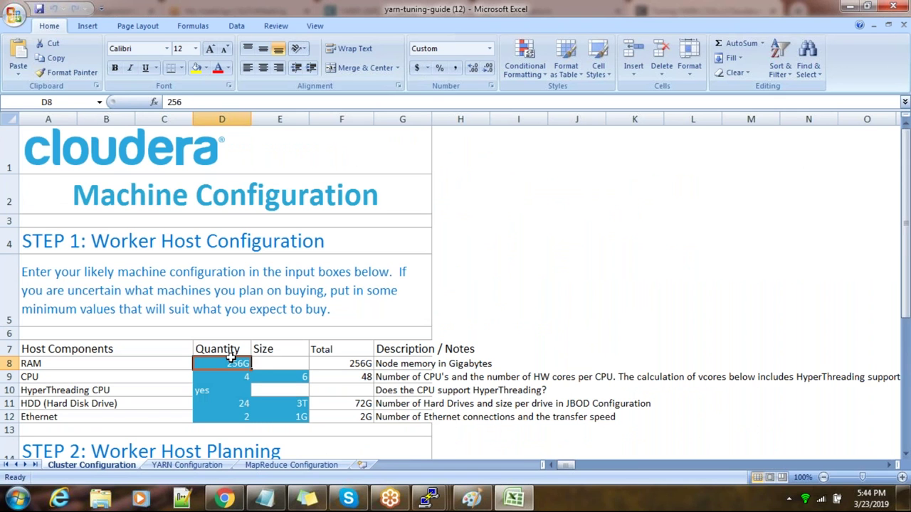
{"action": "left_click", "coordinate": [243, 417]}
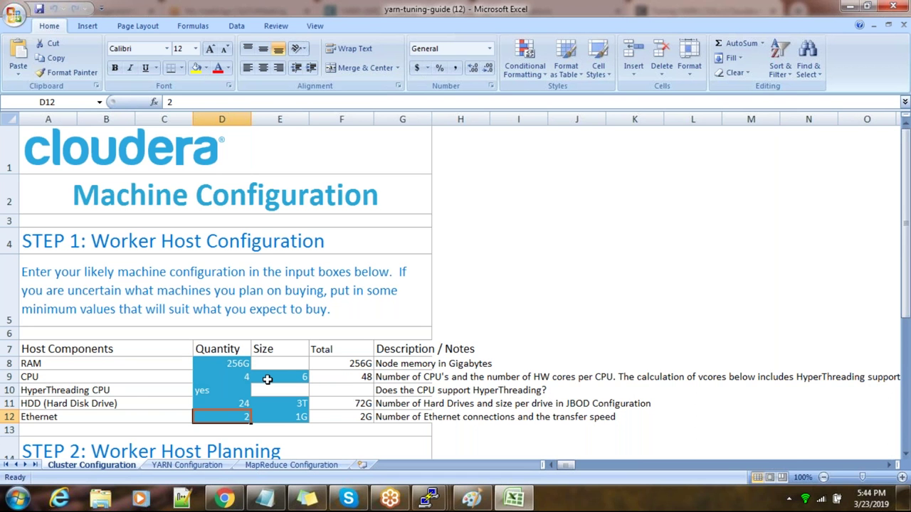
{"action": "scroll", "coordinate": [267, 379], "scroll_direction": "down", "scroll_amount": 2}
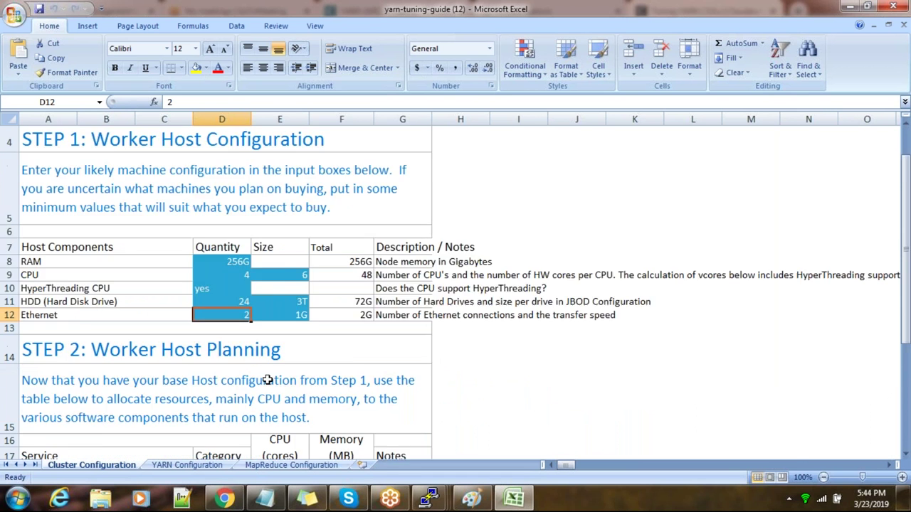
{"action": "scroll", "coordinate": [267, 379], "scroll_direction": "up", "scroll_amount": 2}
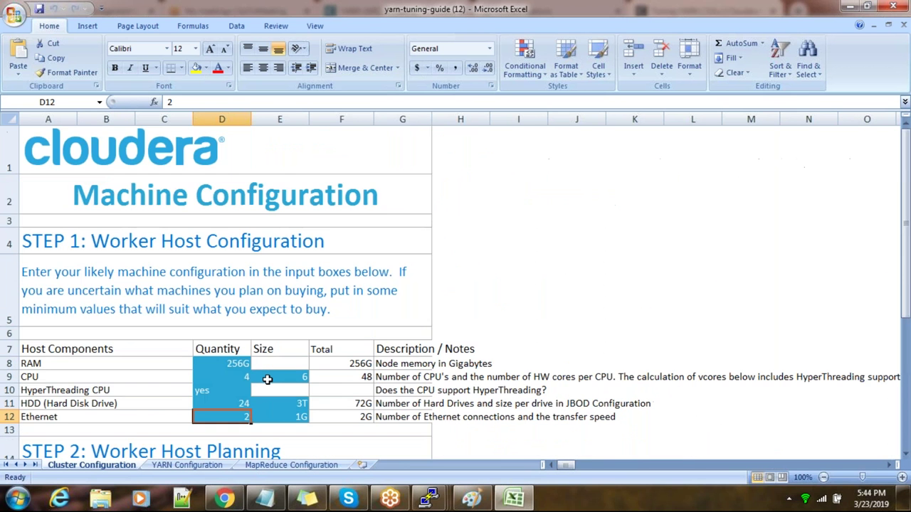
{"action": "left_click", "coordinate": [237, 363]}
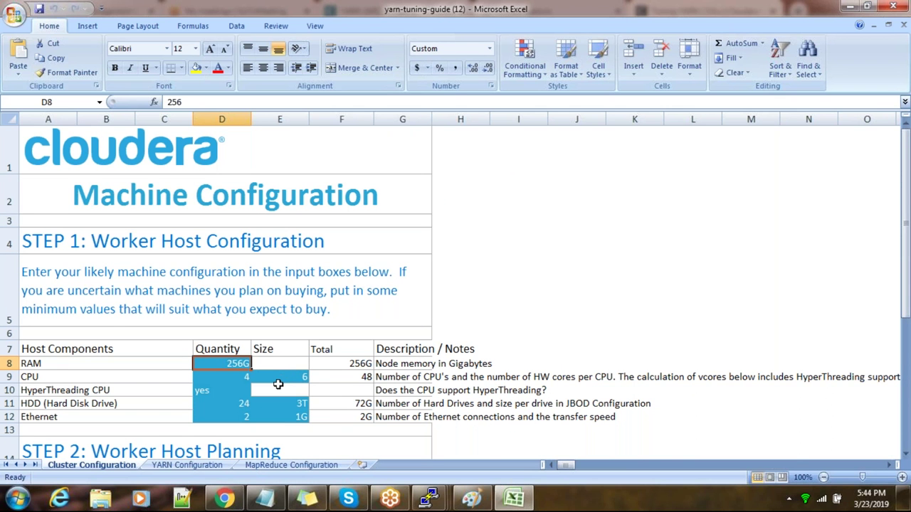
{"action": "scroll", "coordinate": [278, 384], "scroll_direction": "down", "scroll_amount": 2}
{"action": "scroll", "coordinate": [277, 384], "scroll_direction": "up", "scroll_amount": 1}
{"action": "scroll", "coordinate": [278, 384], "scroll_direction": "down", "scroll_amount": 1}
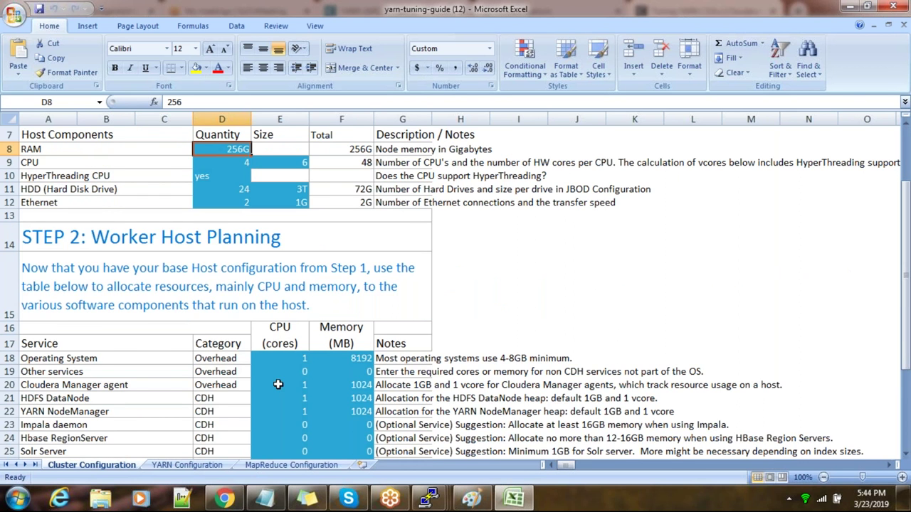
{"action": "scroll", "coordinate": [277, 385], "scroll_direction": "down", "scroll_amount": 3}
{"action": "scroll", "coordinate": [278, 385], "scroll_direction": "down", "scroll_amount": 3}
{"action": "scroll", "coordinate": [277, 384], "scroll_direction": "up", "scroll_amount": 8}
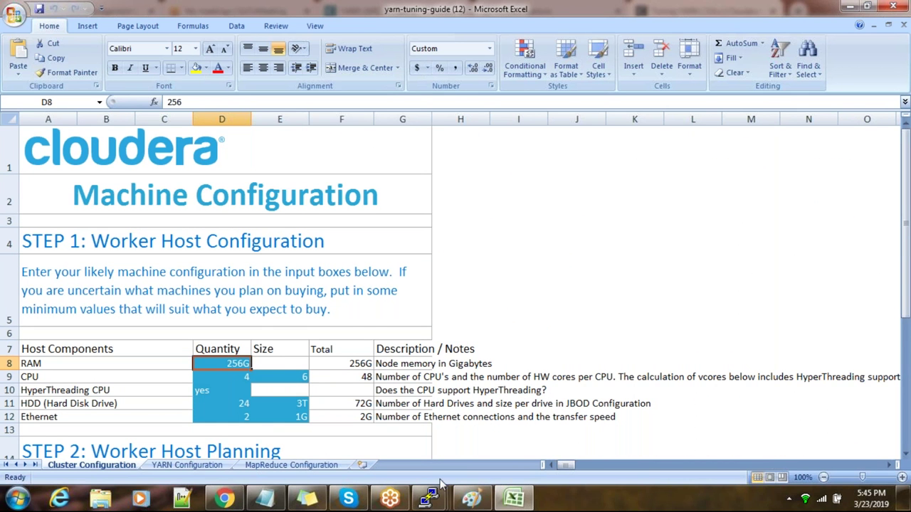
{"action": "type", "text": "8G"}
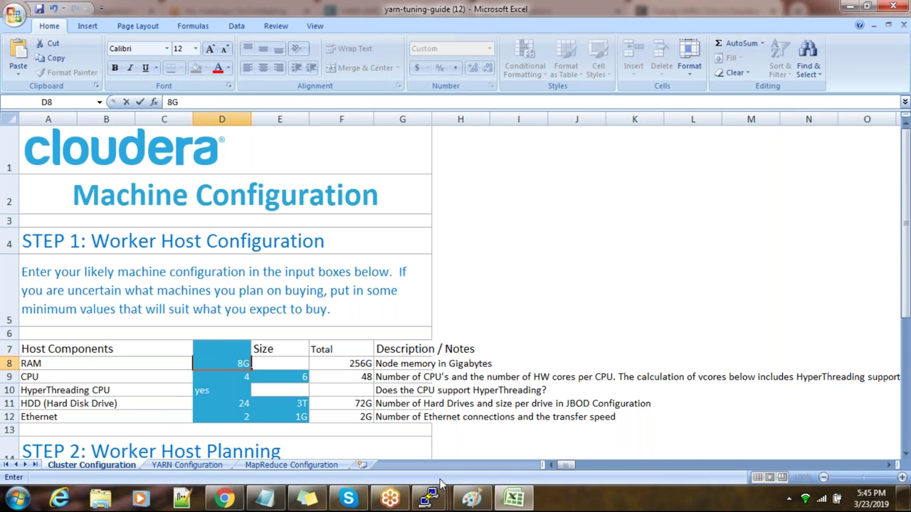
{"action": "key", "text": "Return"}
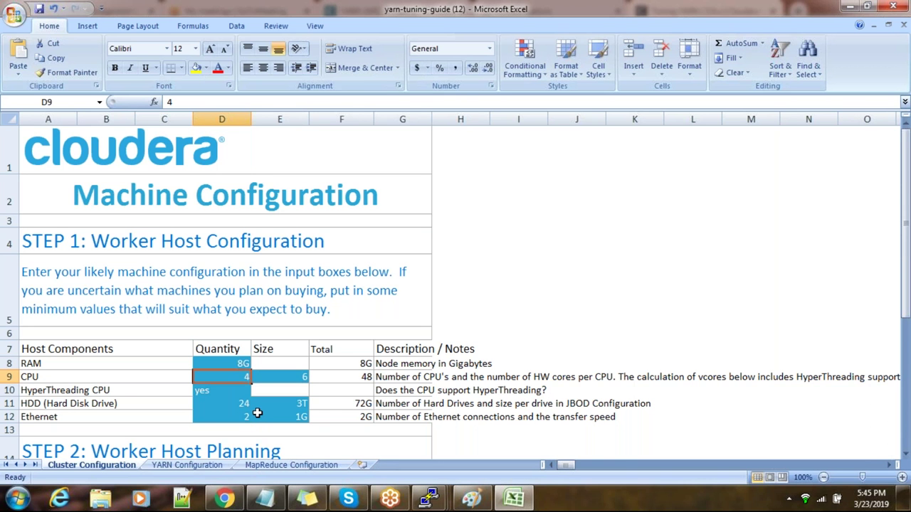
Step: Set the number of worker hosts in the cluster (D37) to 3
{"action": "scroll", "coordinate": [322, 408], "scroll_direction": "down", "scroll_amount": 6}
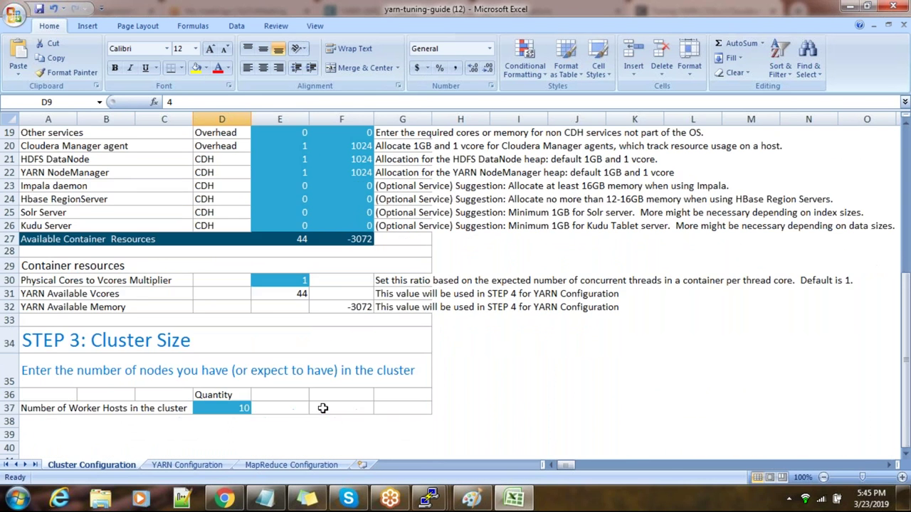
{"action": "scroll", "coordinate": [323, 407], "scroll_direction": "down", "scroll_amount": 1}
{"action": "left_click", "coordinate": [238, 367]}
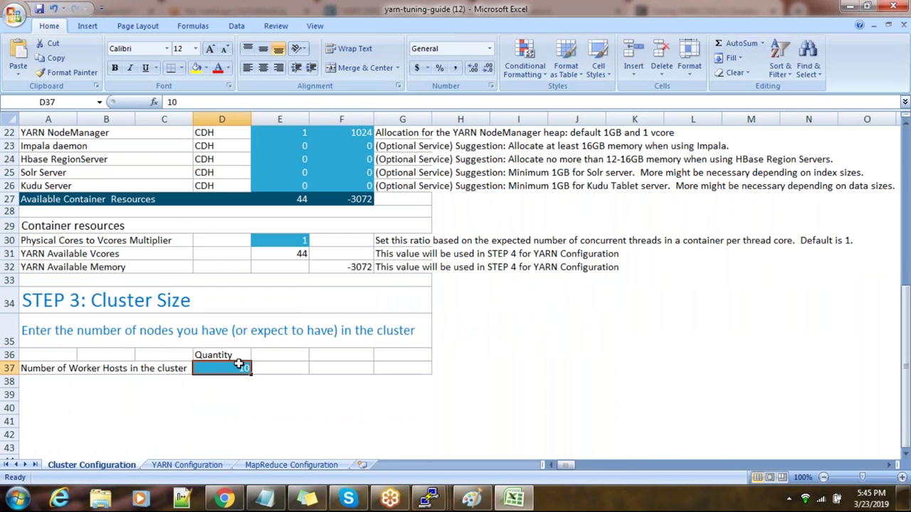
{"action": "left_click", "coordinate": [293, 433]}
{"action": "scroll", "coordinate": [282, 351], "scroll_direction": "up", "scroll_amount": 3}
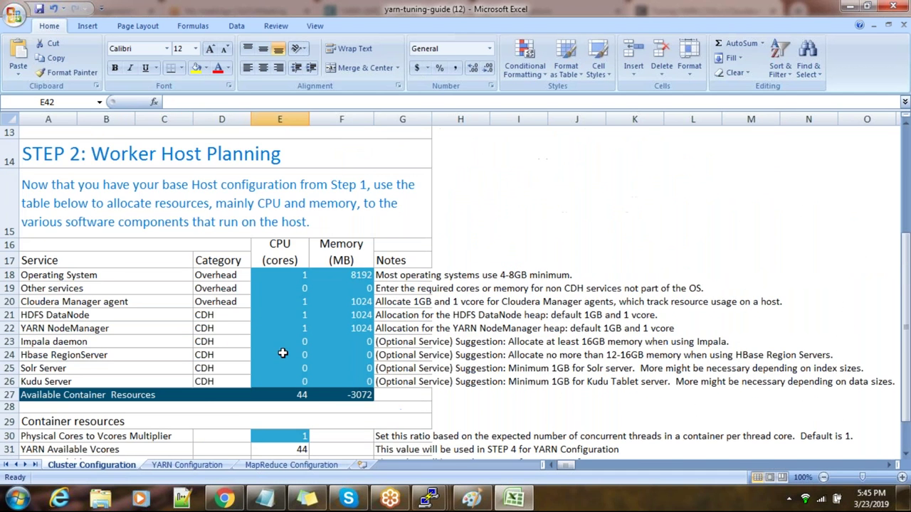
{"action": "scroll", "coordinate": [283, 354], "scroll_direction": "down", "scroll_amount": 1}
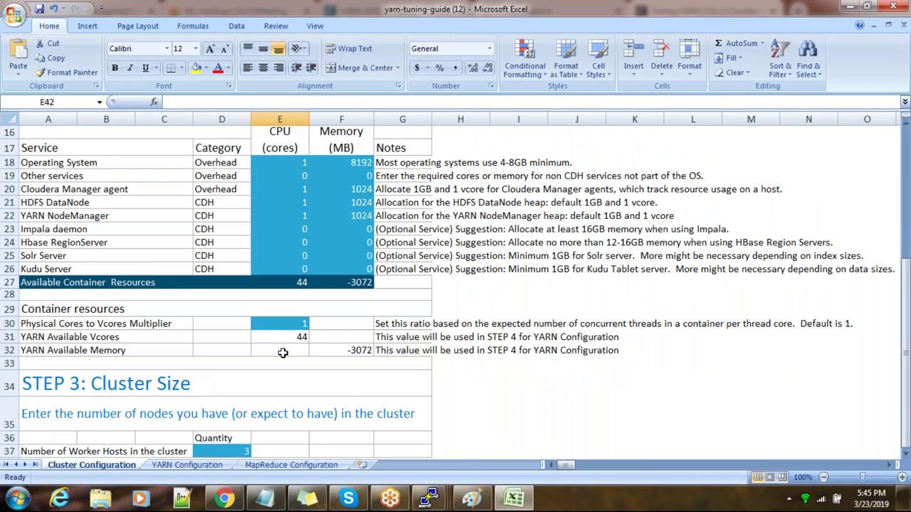
{"action": "scroll", "coordinate": [282, 353], "scroll_direction": "down", "scroll_amount": 1}
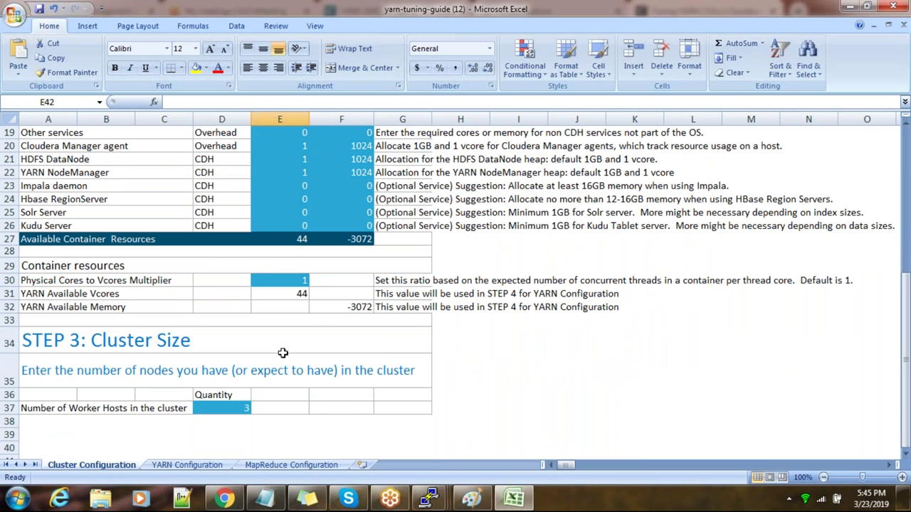
Step: Review the Step 2 allocations: YARN available resources, NodeManager and Cloudera Manager agent memory
{"action": "left_click", "coordinate": [350, 294]}
{"action": "scroll", "coordinate": [342, 274], "scroll_direction": "up", "scroll_amount": 1}
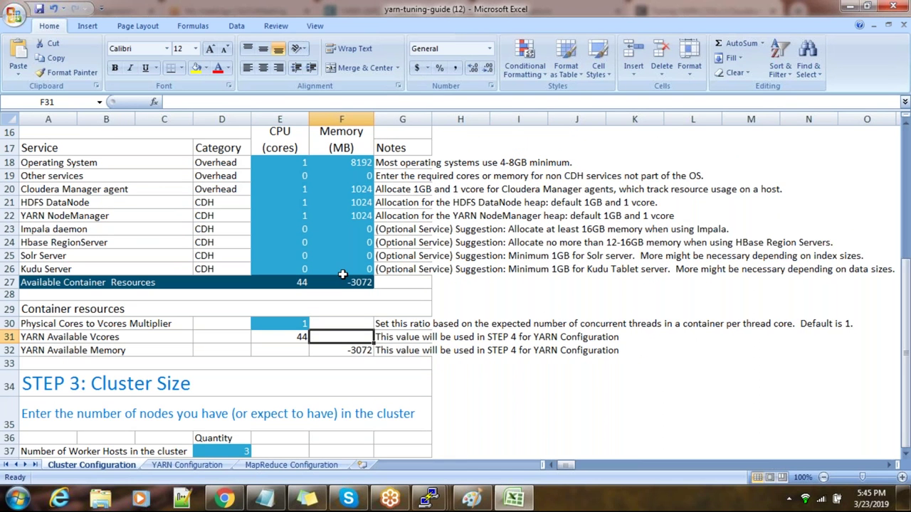
{"action": "left_click", "coordinate": [361, 214]}
{"action": "left_click", "coordinate": [361, 190]}
{"action": "left_click", "coordinate": [359, 216]}
{"action": "scroll", "coordinate": [329, 216], "scroll_direction": "up", "scroll_amount": 5}
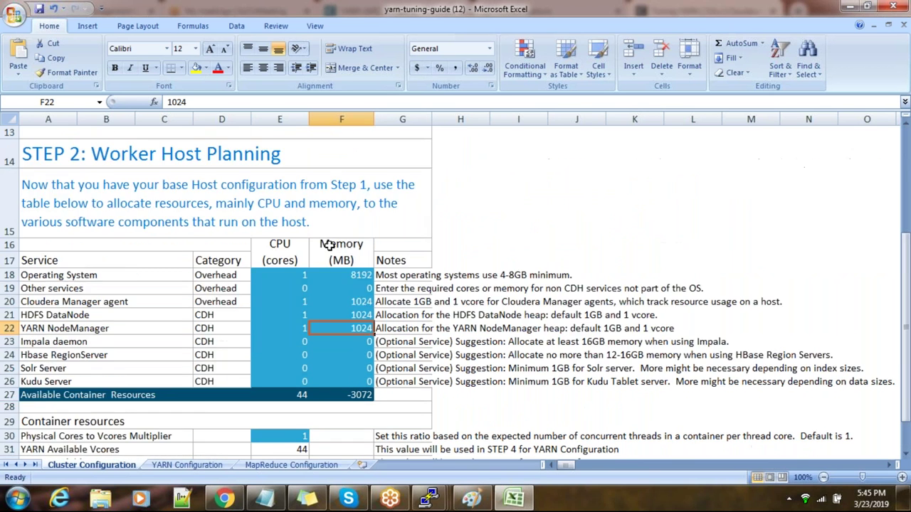
{"action": "scroll", "coordinate": [329, 247], "scroll_direction": "down", "scroll_amount": 2}
{"action": "scroll", "coordinate": [330, 247], "scroll_direction": "up", "scroll_amount": 2}
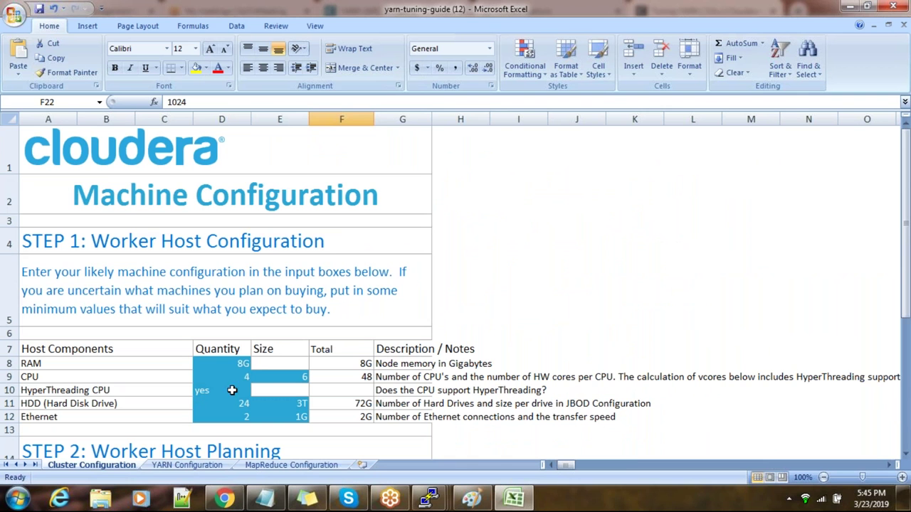
{"action": "left_click", "coordinate": [246, 366]}
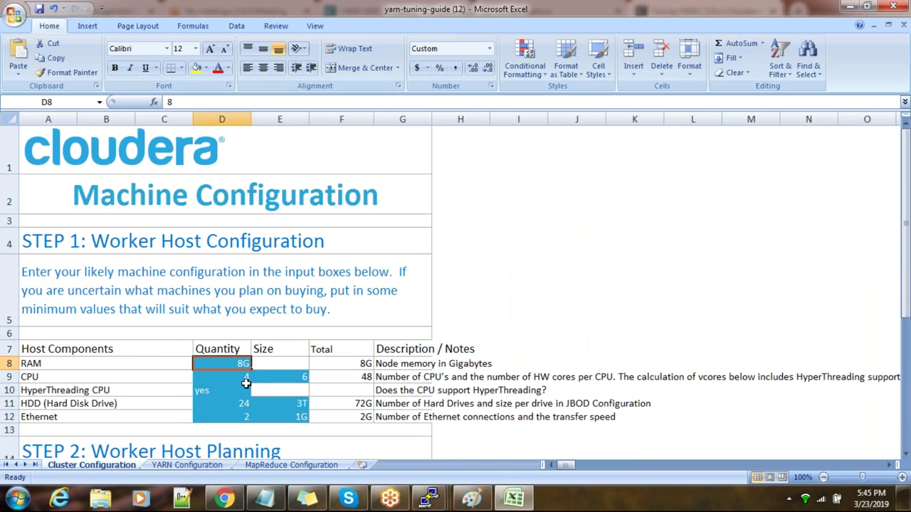
{"action": "left_click", "coordinate": [246, 385]}
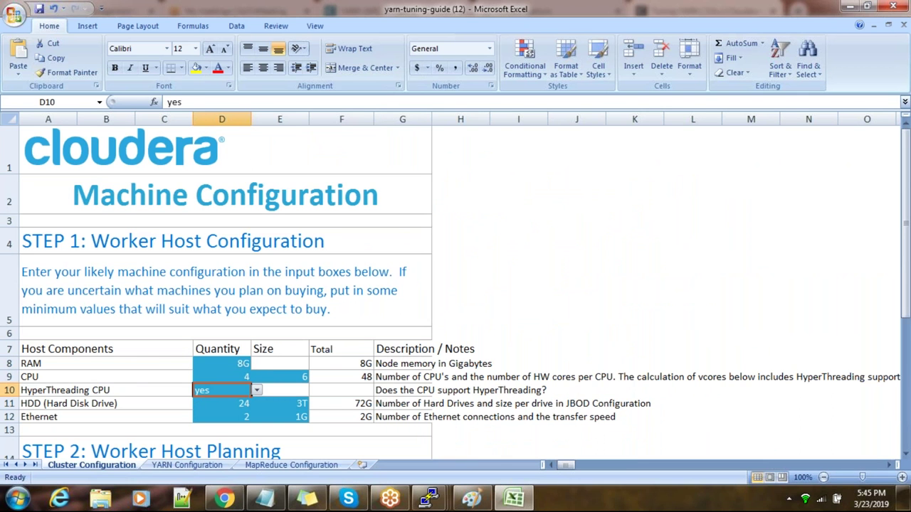
{"action": "left_click", "coordinate": [240, 377]}
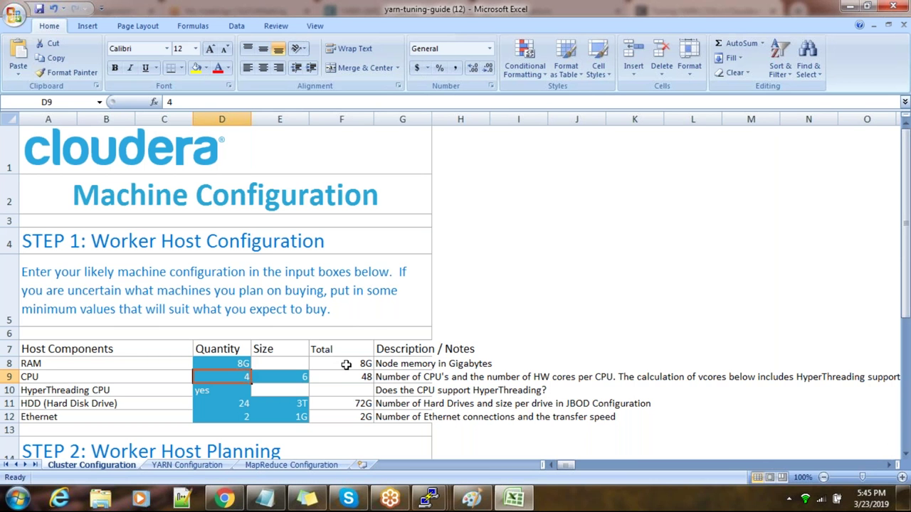
{"action": "left_click", "coordinate": [232, 498]}
Step: Highlight the total and reserved memory figures in the All Applications cluster metrics
{"action": "left_click", "coordinate": [531, 11]}
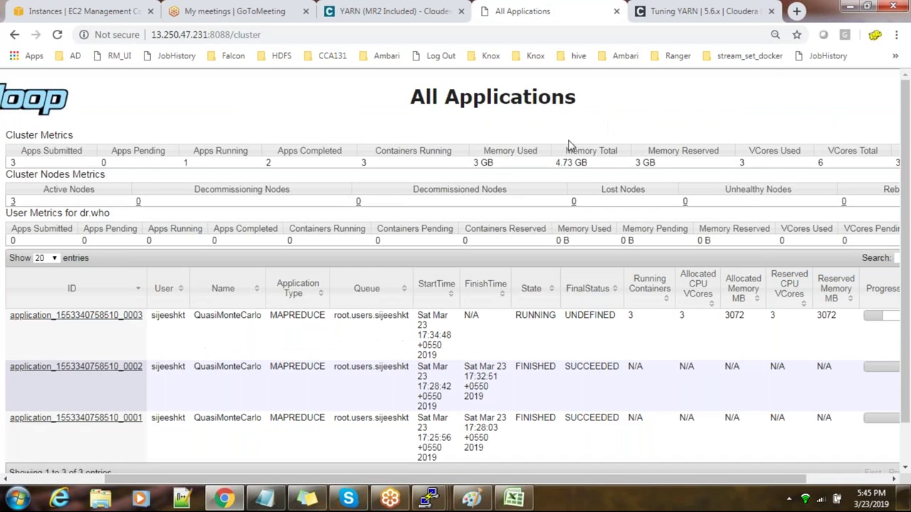
{"action": "left_click_drag", "start_coordinate": [656, 167], "coordinate": [549, 166]}
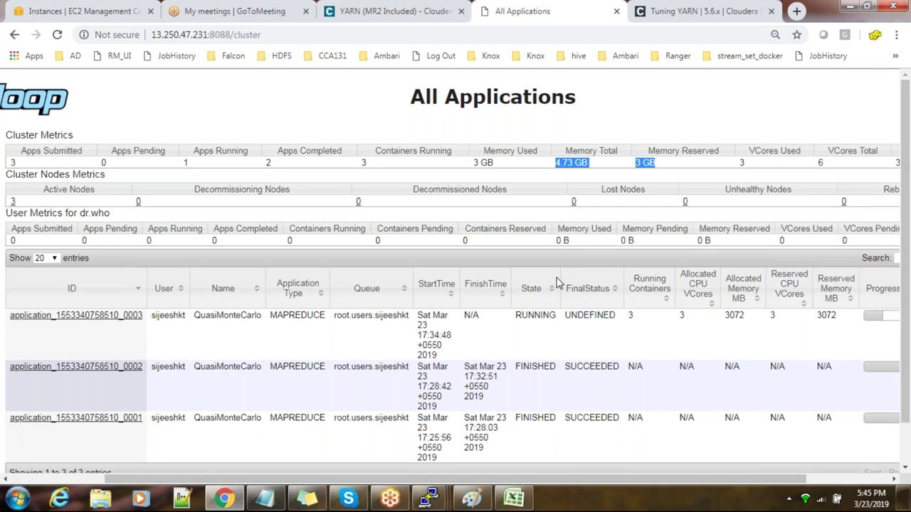
{"action": "left_click_drag", "start_coordinate": [578, 486], "coordinate": [455, 471]}
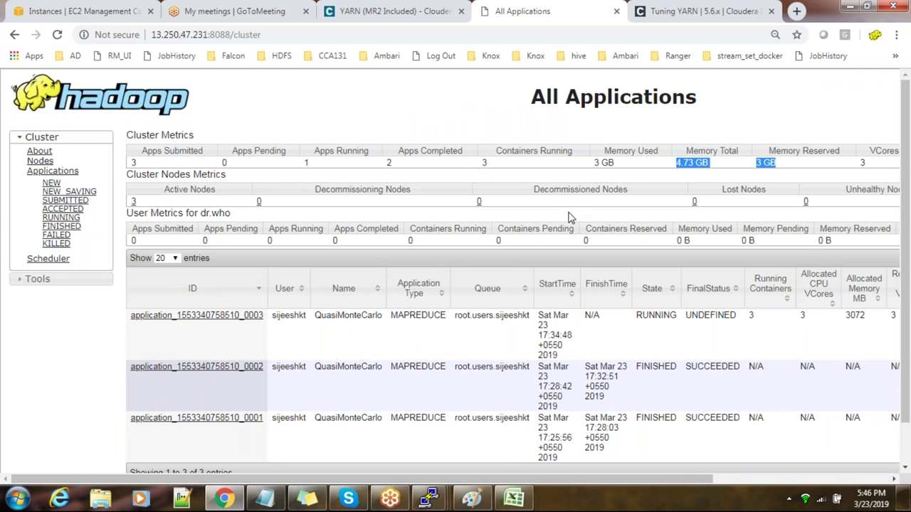
{"action": "left_click_drag", "start_coordinate": [680, 480], "coordinate": [702, 478]}
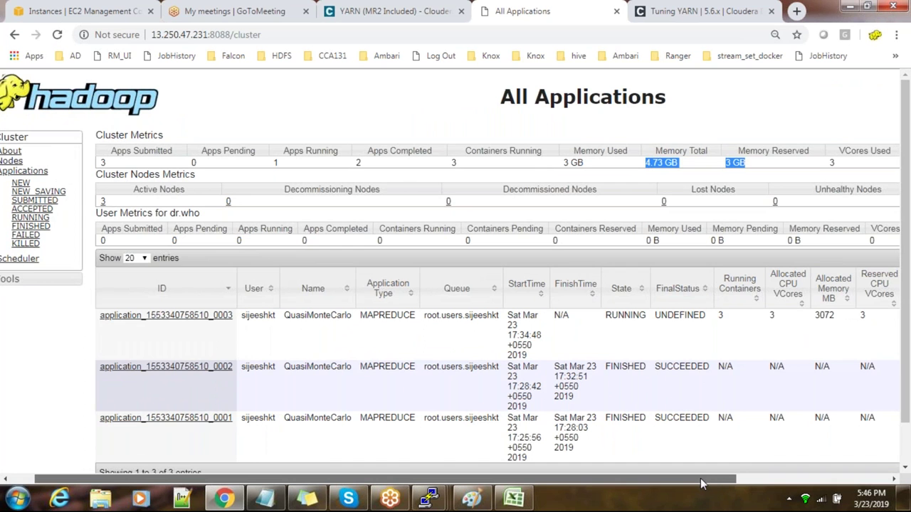
{"action": "left_click_drag", "start_coordinate": [701, 483], "coordinate": [809, 465]}
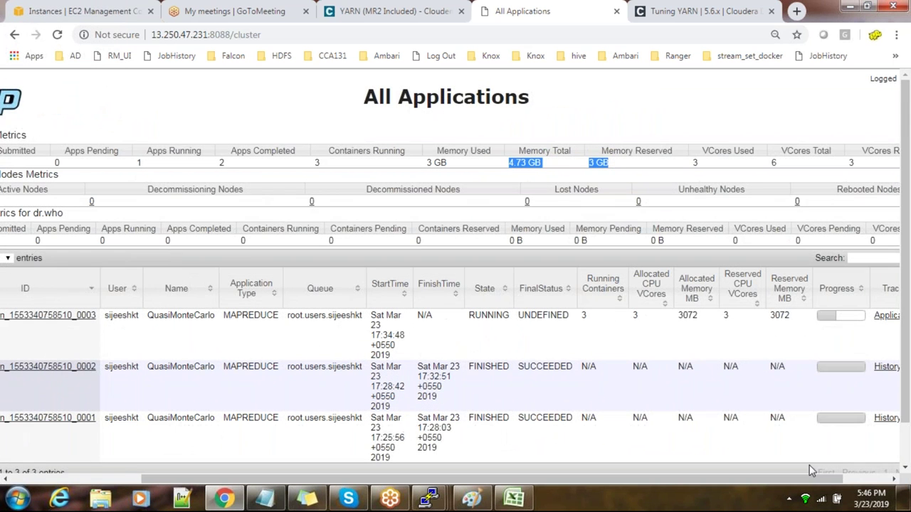
Step: Mark the 4.73 GB Memory Total value and compare it with the whiteboard sketch
{"action": "left_click", "coordinate": [556, 166]}
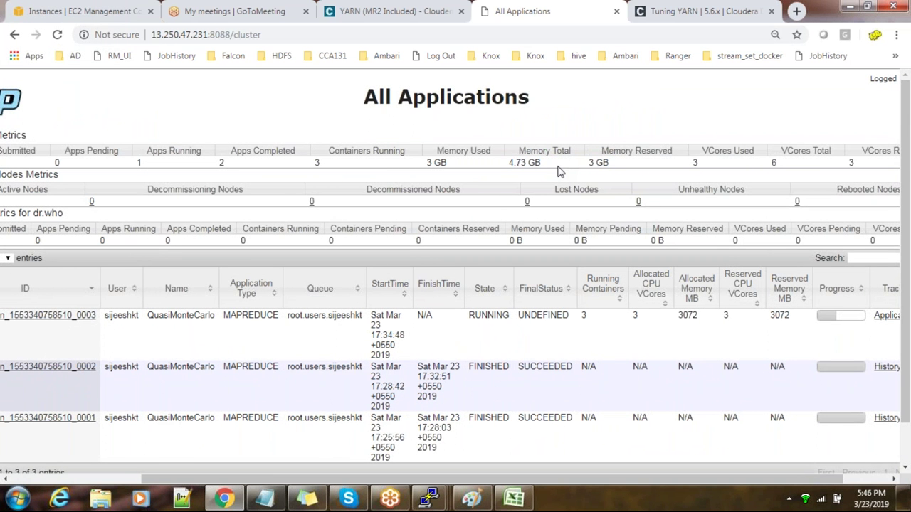
{"action": "left_click_drag", "start_coordinate": [559, 172], "coordinate": [469, 169]}
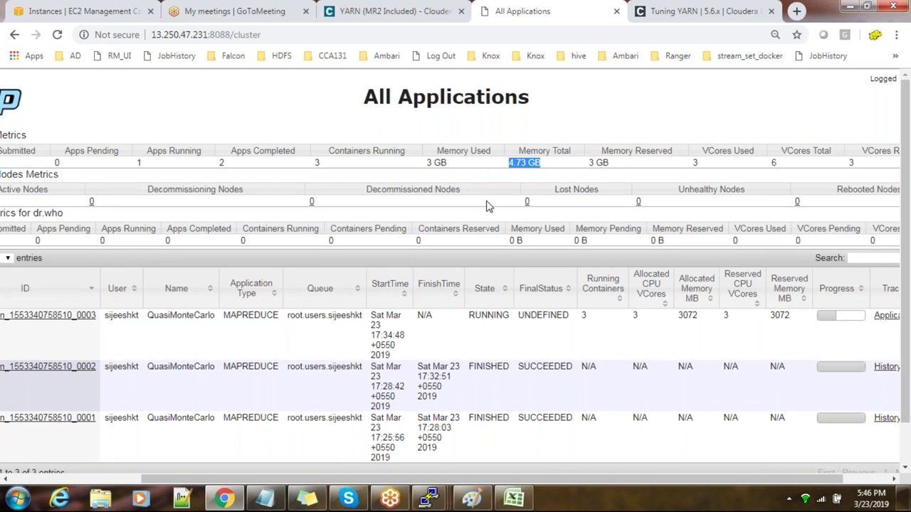
{"action": "left_click_drag", "start_coordinate": [564, 478], "coordinate": [488, 484]}
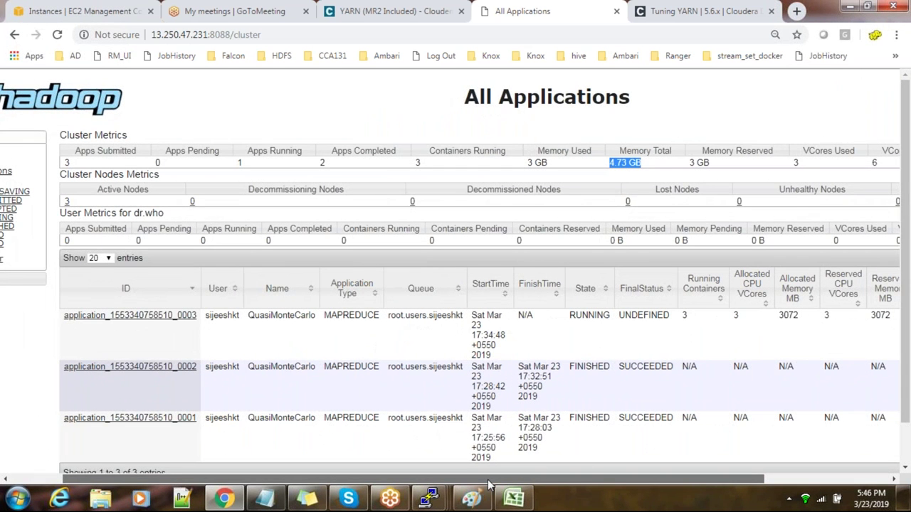
{"action": "left_click_drag", "start_coordinate": [489, 484], "coordinate": [489, 484]}
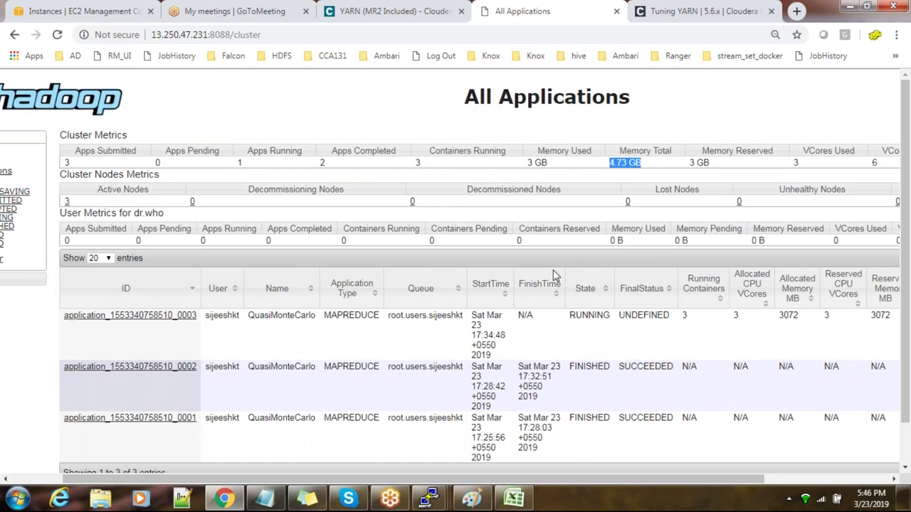
{"action": "left_click", "coordinate": [472, 501]}
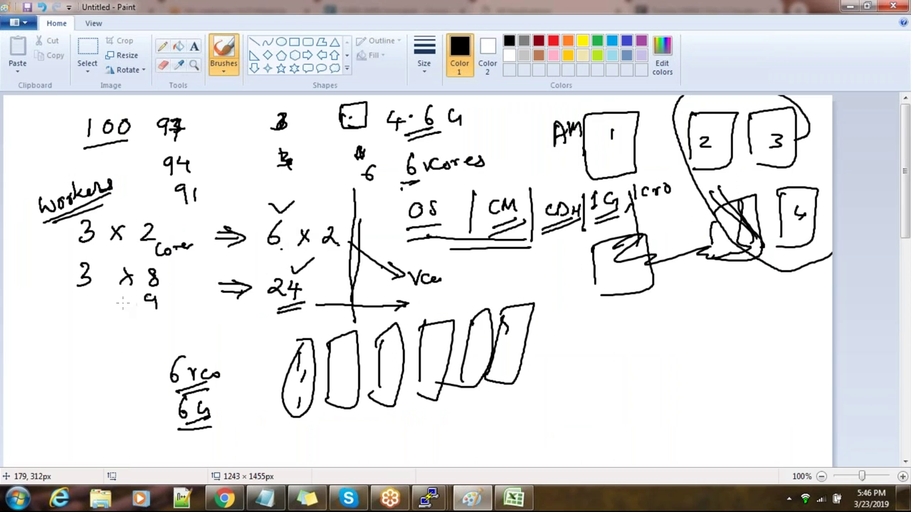
{"action": "key", "text": "alt+Tab"}
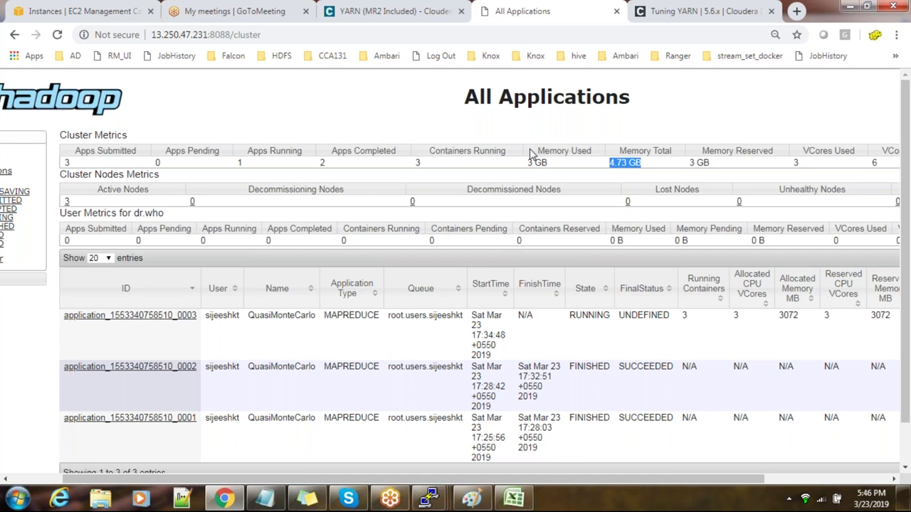
Step: Mark the 3 GB Memory Used value beside the 4.73 GB total
{"action": "left_click_drag", "start_coordinate": [528, 162], "coordinate": [547, 163]}
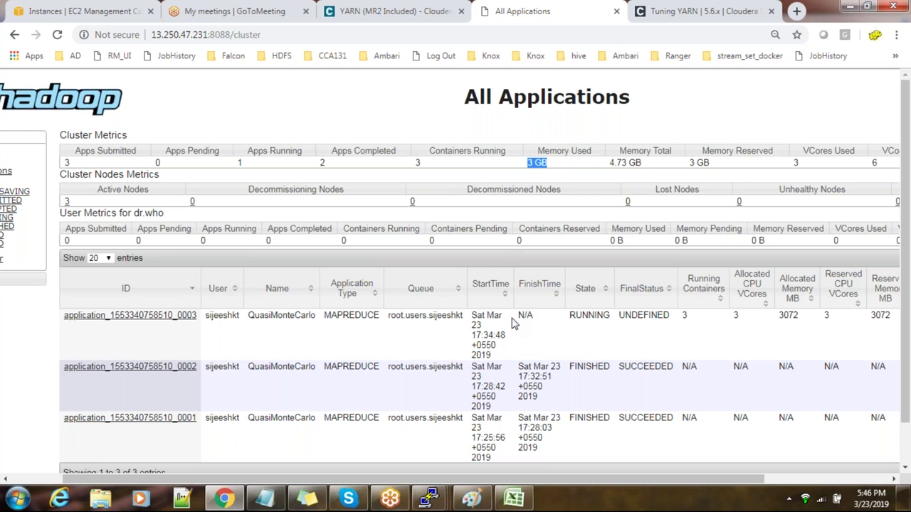
{"action": "left_click", "coordinate": [513, 500]}
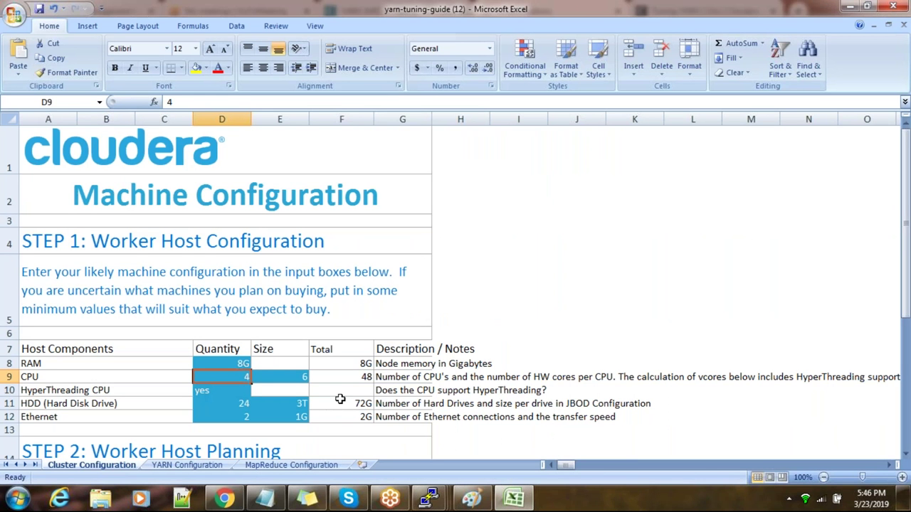
Step: Set the worker host to 1 CPU (D9) with 1 core per CPU (E9), checking the F9 total
{"action": "left_click", "coordinate": [245, 363]}
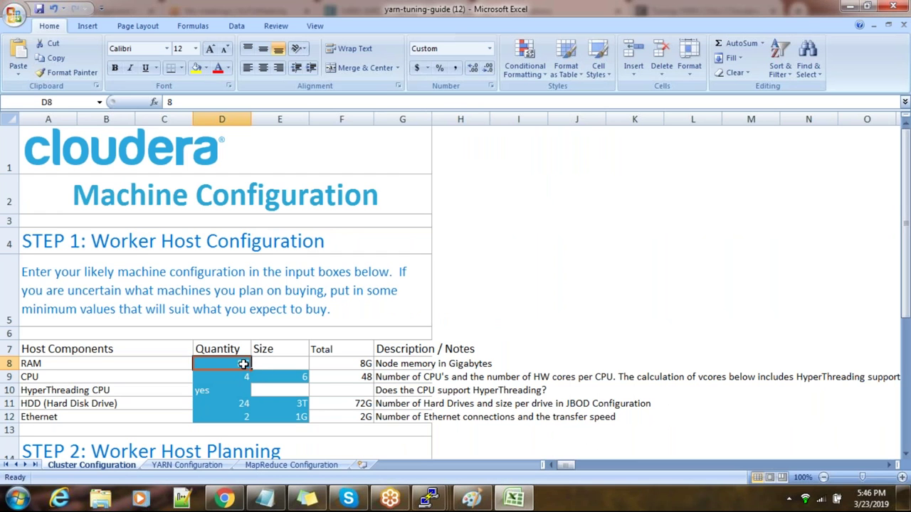
{"action": "left_click", "coordinate": [244, 378]}
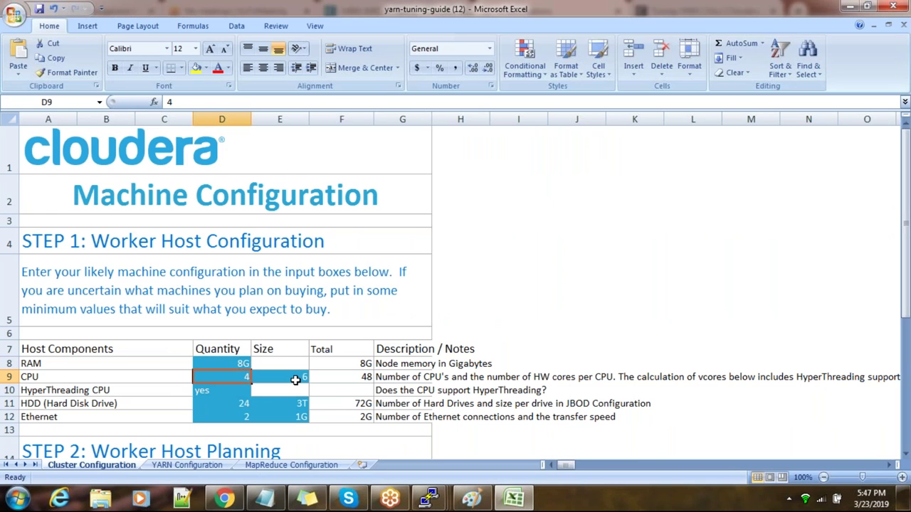
{"action": "type", "text": "1"}
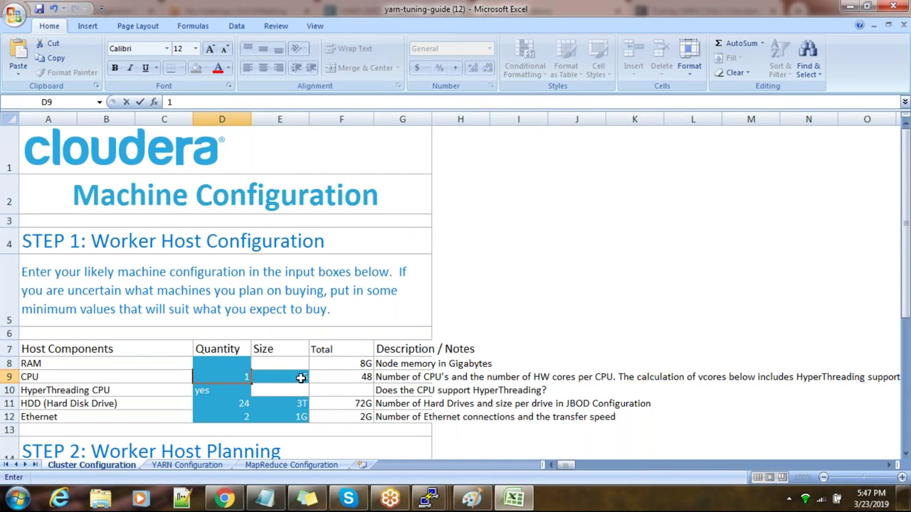
{"action": "left_click", "coordinate": [301, 378]}
{"action": "type", "text": "2"}
{"action": "left_click", "coordinate": [363, 428]}
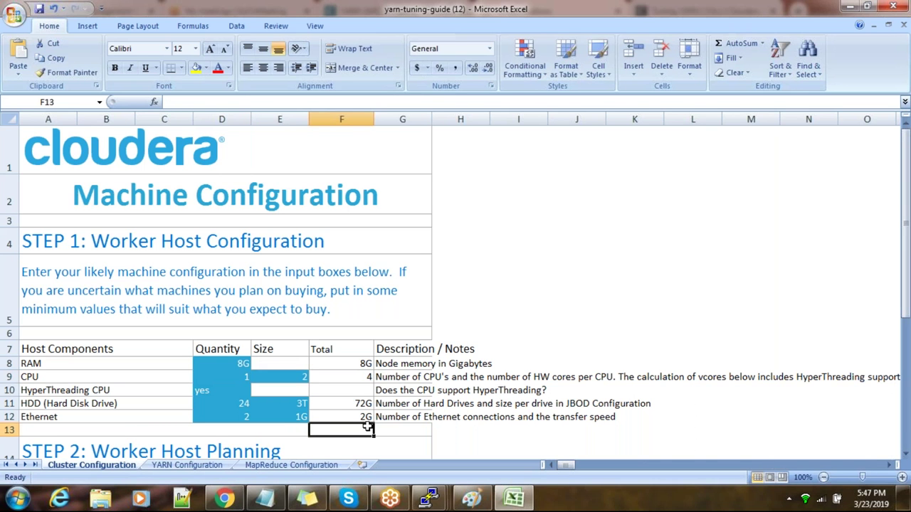
{"action": "left_click", "coordinate": [365, 375]}
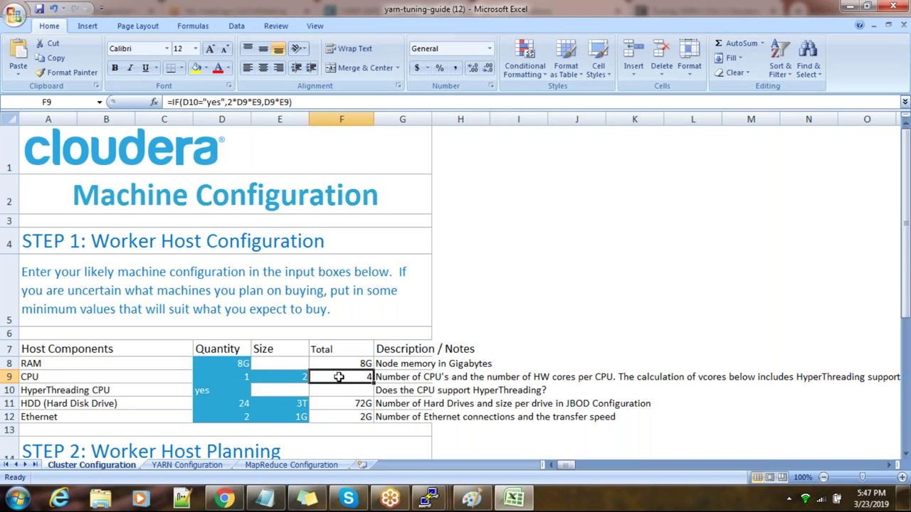
{"action": "left_click", "coordinate": [287, 380]}
{"action": "type", "text": "1"}
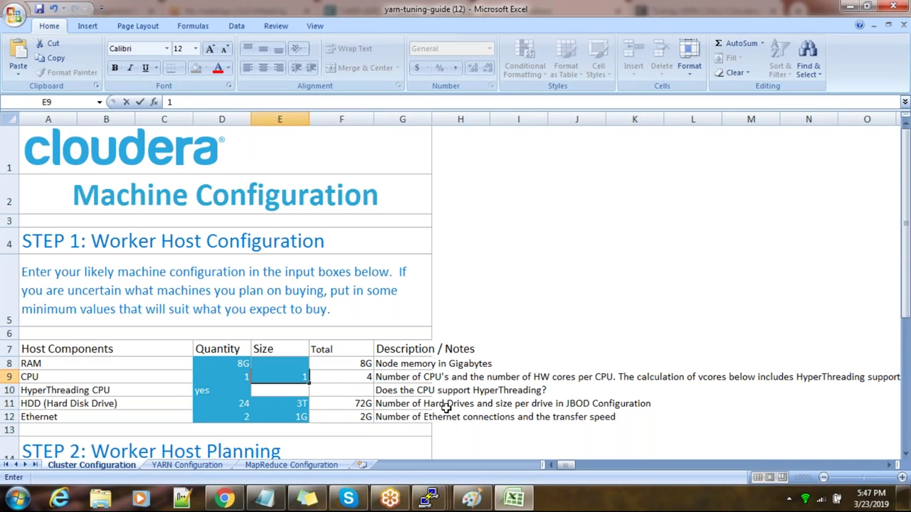
{"action": "left_click", "coordinate": [425, 436]}
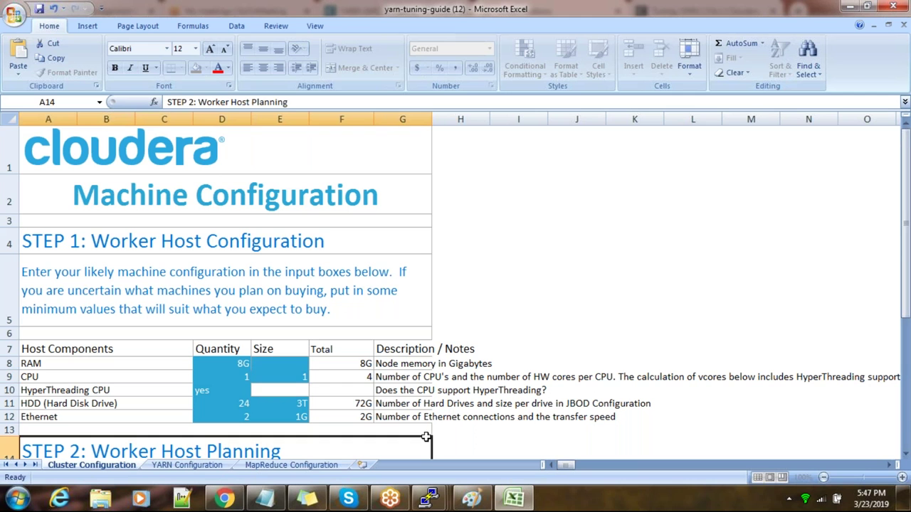
{"action": "left_click", "coordinate": [400, 379]}
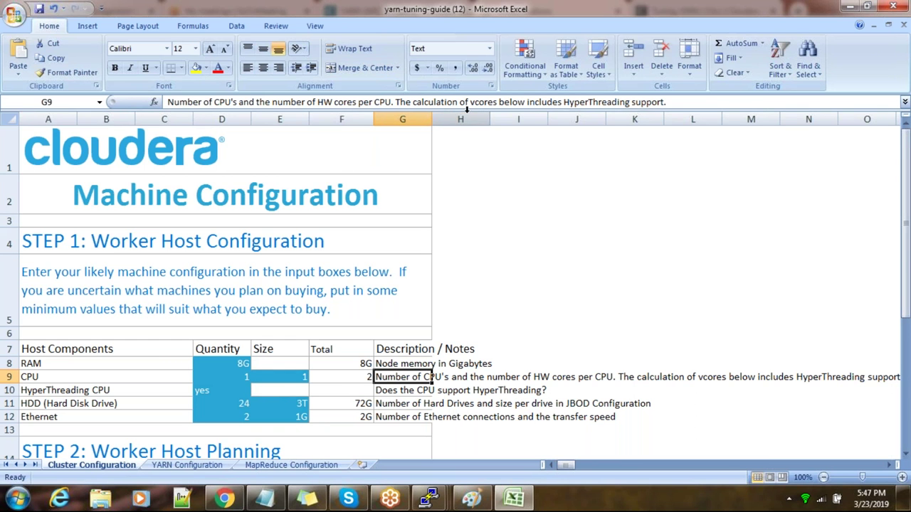
{"action": "left_click", "coordinate": [362, 377]}
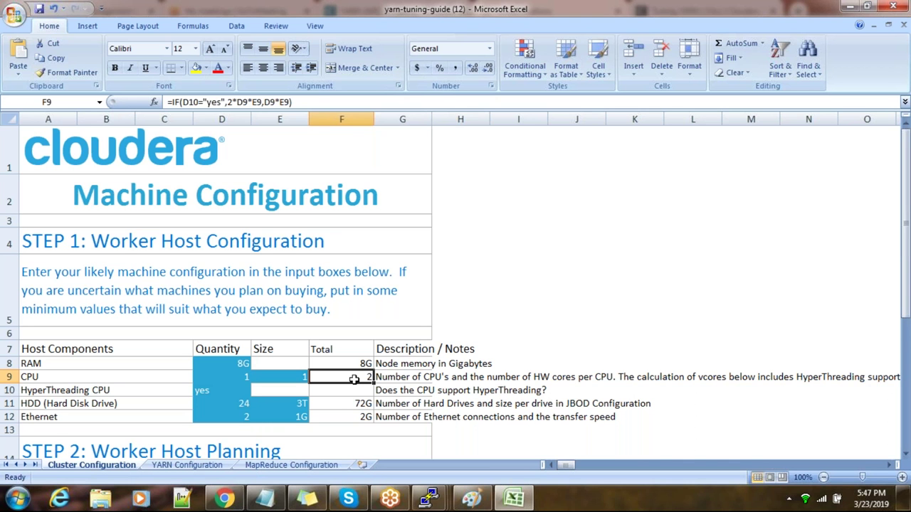
Step: Set HyperThreading in D10 to 'no'
{"action": "scroll", "coordinate": [353, 380], "scroll_direction": "down", "scroll_amount": 1}
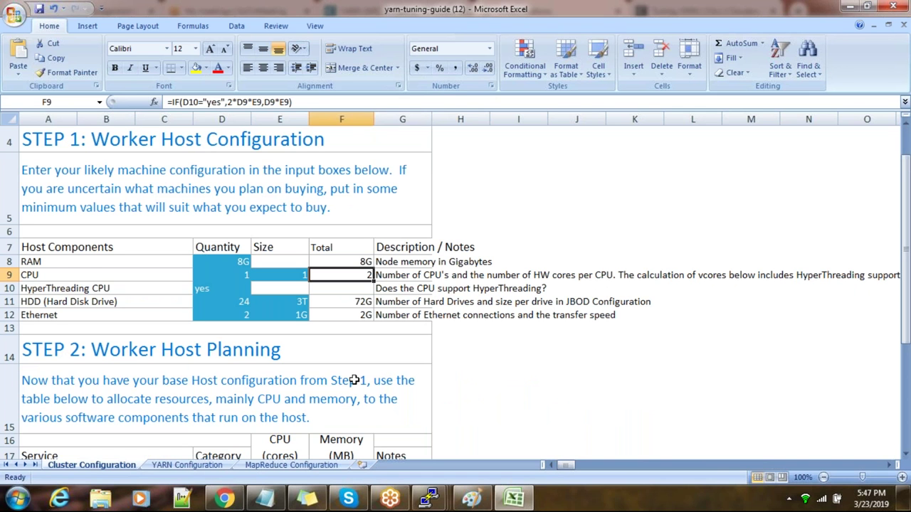
{"action": "left_click", "coordinate": [213, 287]}
{"action": "left_click", "coordinate": [256, 289]}
{"action": "left_click", "coordinate": [213, 307]}
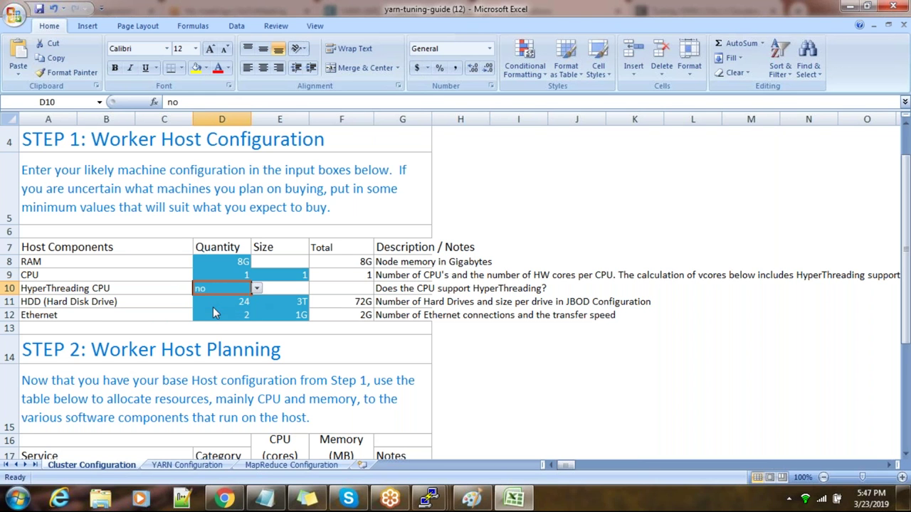
{"action": "left_click", "coordinate": [473, 344]}
{"action": "left_click", "coordinate": [293, 279]}
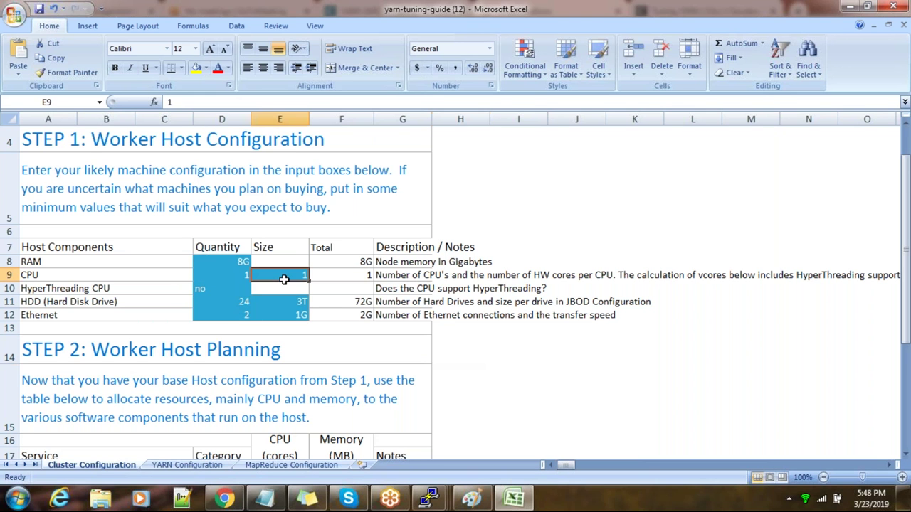
Step: Draw a chip-like box with pin strokes on the right, two D's inside and an 8 beside it
{"action": "left_click", "coordinate": [471, 498]}
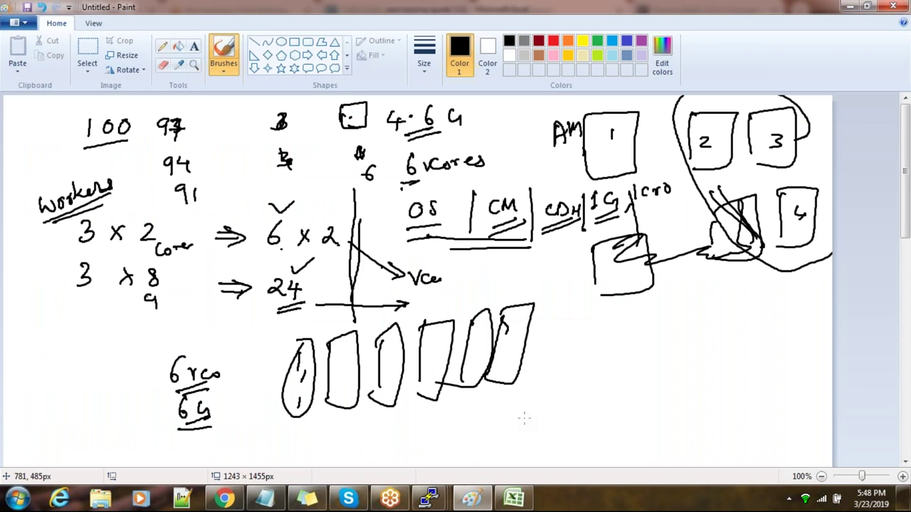
{"action": "mouse_move", "coordinate": [694, 316]}
{"action": "left_mouse_down"}
{"action": "mouse_move", "coordinate": [693, 363]}
{"action": "mouse_move", "coordinate": [761, 350]}
{"action": "mouse_move", "coordinate": [701, 369]}
{"action": "mouse_move", "coordinate": [711, 381]}
{"action": "left_mouse_up"}
{"action": "left_click_drag", "start_coordinate": [688, 343], "coordinate": [680, 340]}
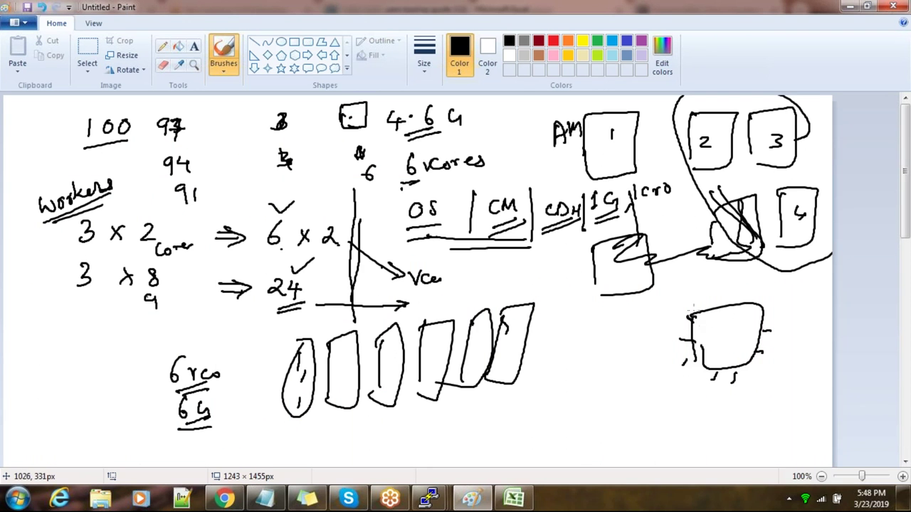
{"action": "left_click_drag", "start_coordinate": [715, 294], "coordinate": [717, 304]}
{"action": "mouse_move", "coordinate": [710, 318]}
{"action": "left_mouse_down"}
{"action": "mouse_move", "coordinate": [724, 336]}
{"action": "mouse_move", "coordinate": [736, 330]}
{"action": "left_mouse_up"}
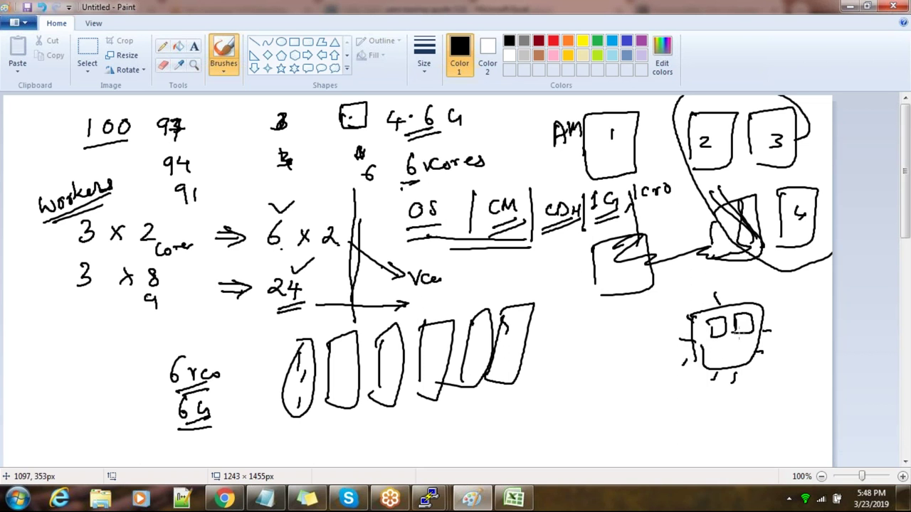
{"action": "left_click_drag", "start_coordinate": [770, 371], "coordinate": [768, 382]}
Step: Run top in the worker1 PuTTY session to view its live processes
{"action": "mouse_move", "coordinate": [428, 498]}
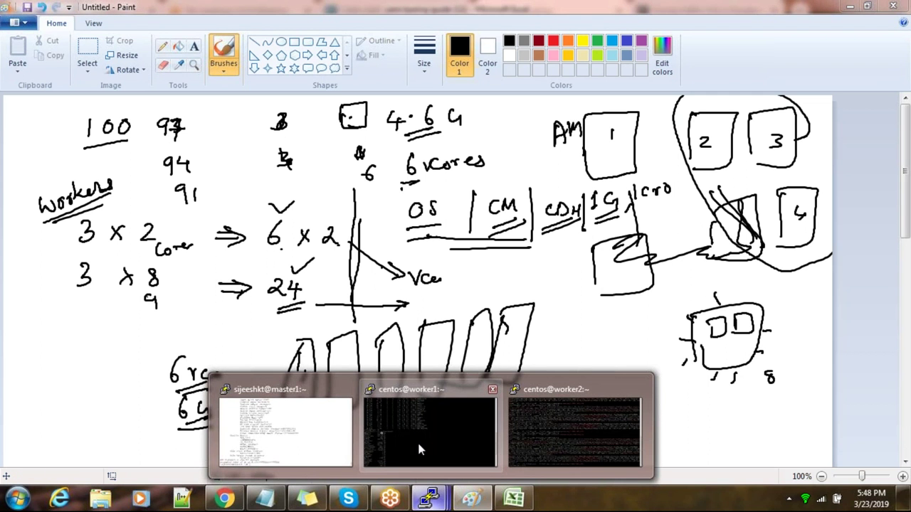
{"action": "left_click", "coordinate": [436, 424]}
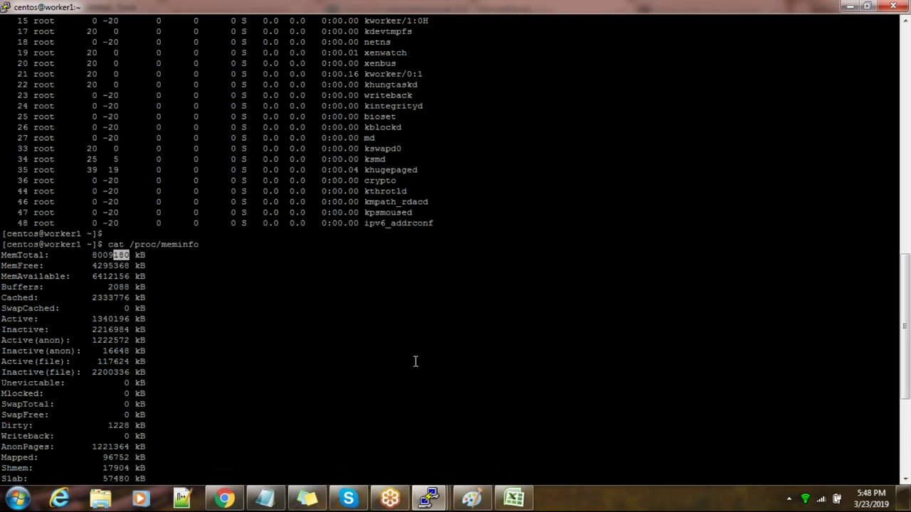
{"action": "scroll", "coordinate": [416, 362], "scroll_direction": "up", "scroll_amount": 10}
{"action": "scroll", "coordinate": [451, 390], "scroll_direction": "down", "scroll_amount": 20}
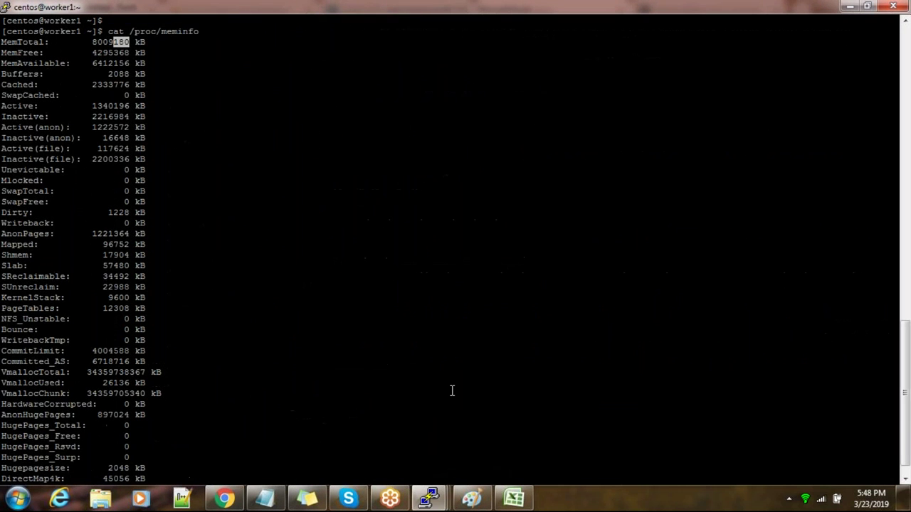
{"action": "type", "text": "top"}
{"action": "key", "text": "Return"}
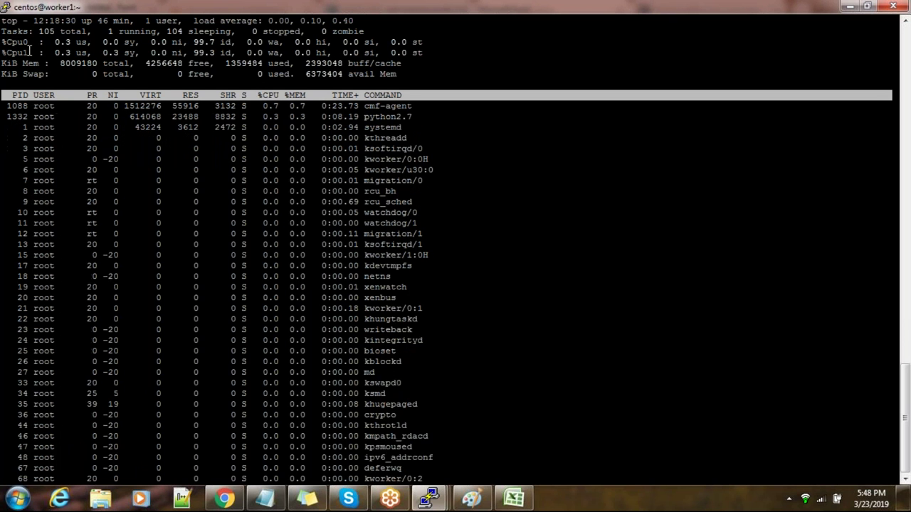
Step: Quit top and run cat /proc/cpuinfo to see worker1's Xeon E5-2686 v4, 2-core CPU details
{"action": "type", "text": "q"}
{"action": "type", "text": "cat "}
{"action": "type", "text": "/proc/"}
{"action": "type", "text": "cpuinfo"}
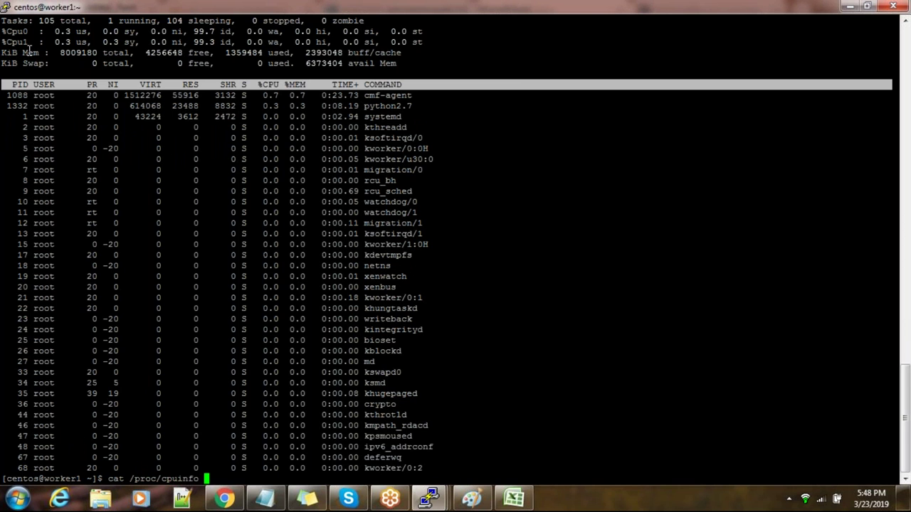
{"action": "key", "text": "Return"}
{"action": "scroll", "coordinate": [267, 301], "scroll_direction": "up", "scroll_amount": 12}
{"action": "scroll", "coordinate": [269, 303], "scroll_direction": "down", "scroll_amount": 12}
{"action": "key", "text": "Up"}
{"action": "left_click_drag", "start_coordinate": [109, 478], "coordinate": [199, 481]}
{"action": "key", "text": "alt+Tab"}
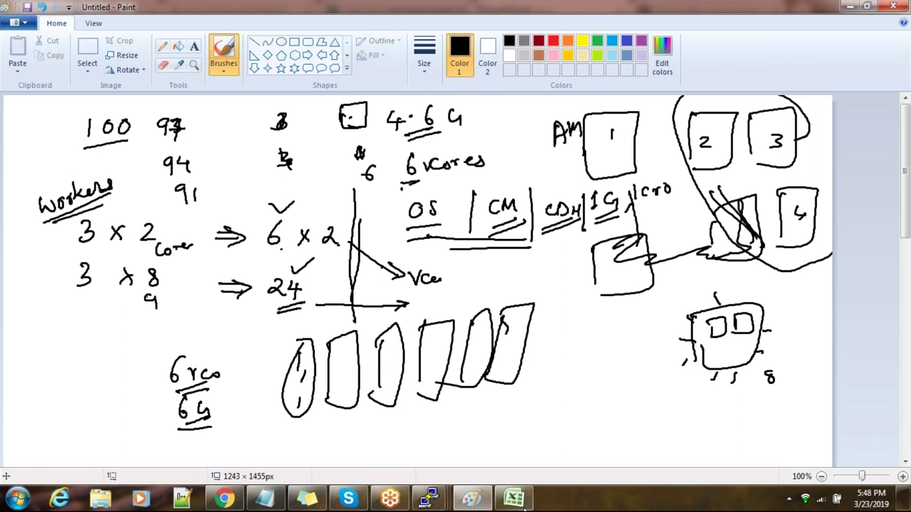
{"action": "left_click", "coordinate": [515, 501]}
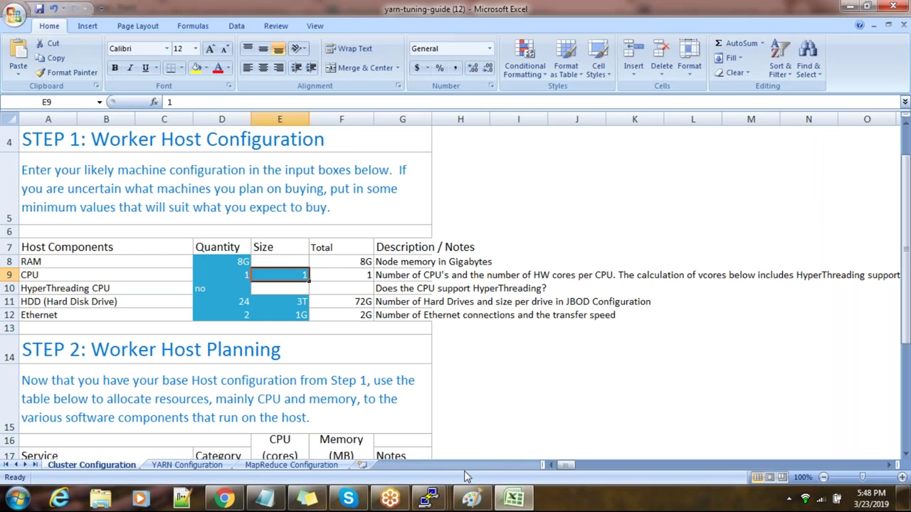
Step: Enter 2 cores per CPU in E9, giving a CPU total of 2
{"action": "left_click", "coordinate": [233, 286]}
{"action": "left_click", "coordinate": [245, 277]}
{"action": "left_click", "coordinate": [292, 276]}
{"action": "type", "text": "2"}
{"action": "left_click", "coordinate": [420, 360]}
{"action": "left_click", "coordinate": [242, 276]}
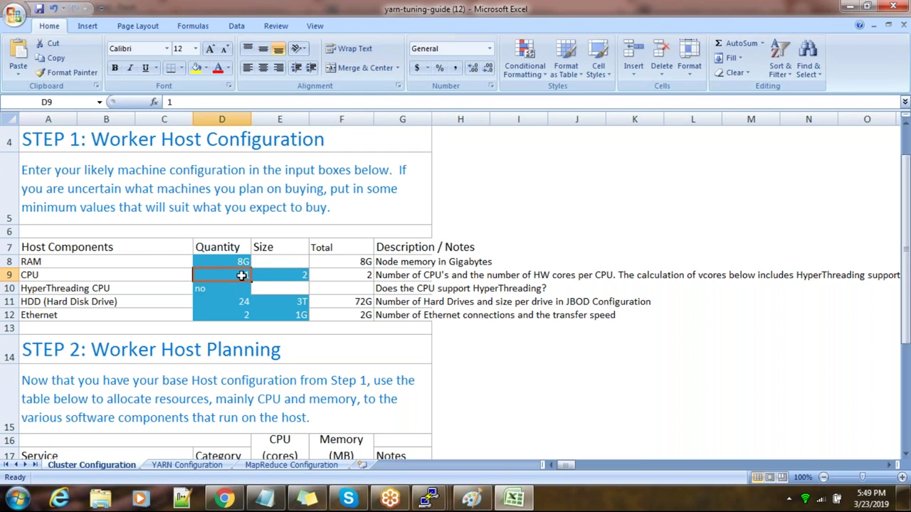
{"action": "left_click", "coordinate": [293, 278]}
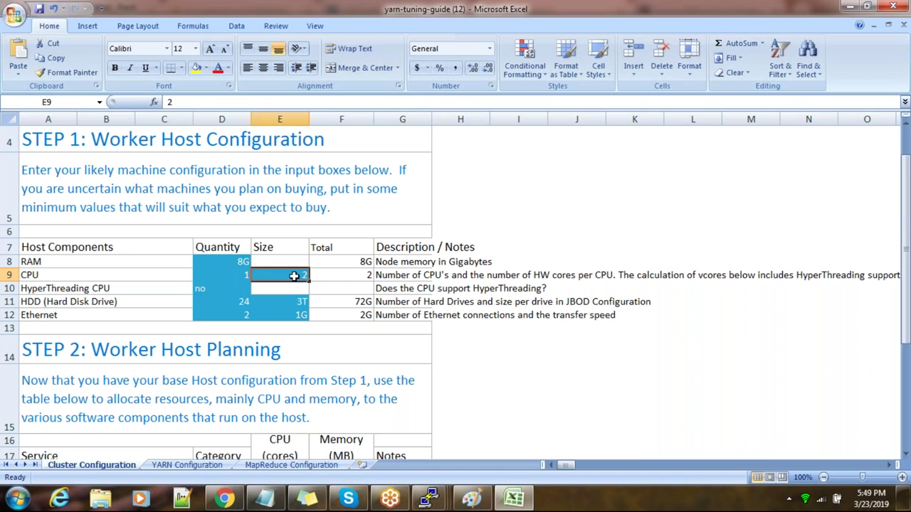
Step: Inspect the formulas behind the CPU total in F9 and the RAM total in F8
{"action": "left_click", "coordinate": [362, 277]}
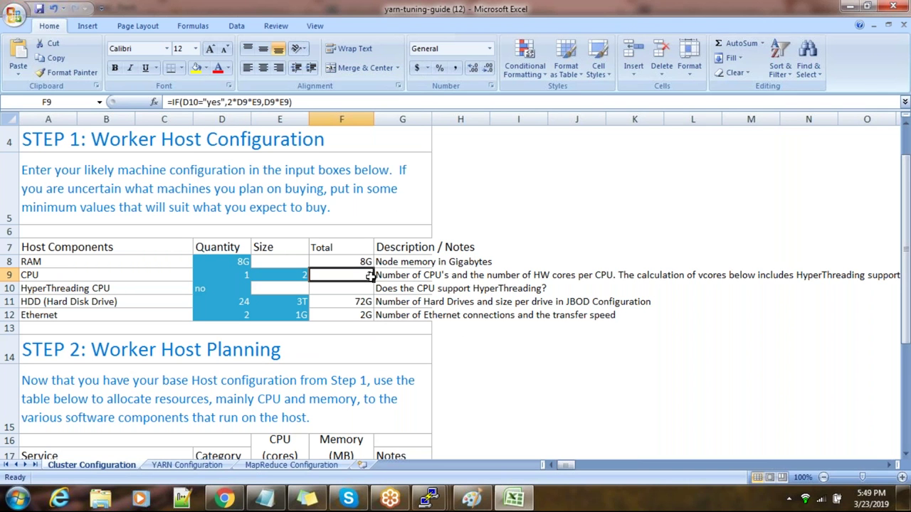
{"action": "left_click", "coordinate": [361, 264]}
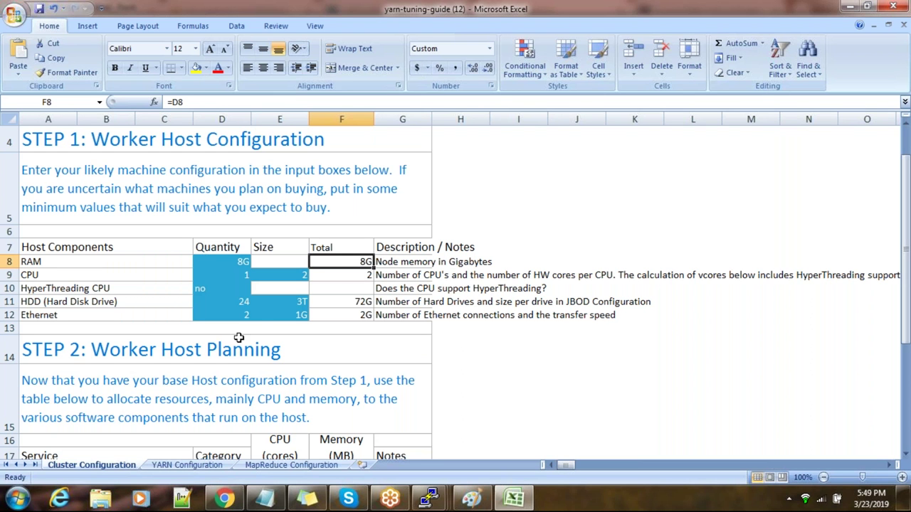
{"action": "left_click", "coordinate": [683, 387]}
{"action": "left_click", "coordinate": [355, 262]}
{"action": "left_click", "coordinate": [357, 279]}
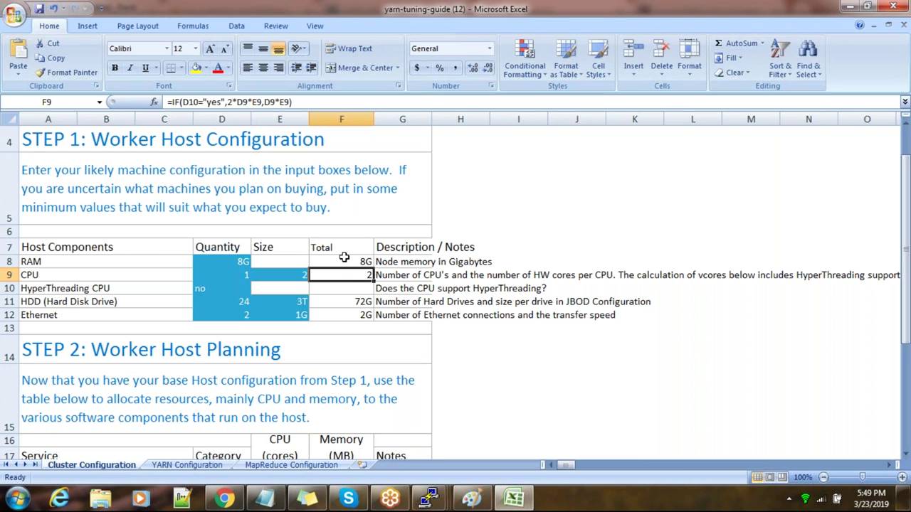
{"action": "left_click", "coordinate": [354, 260]}
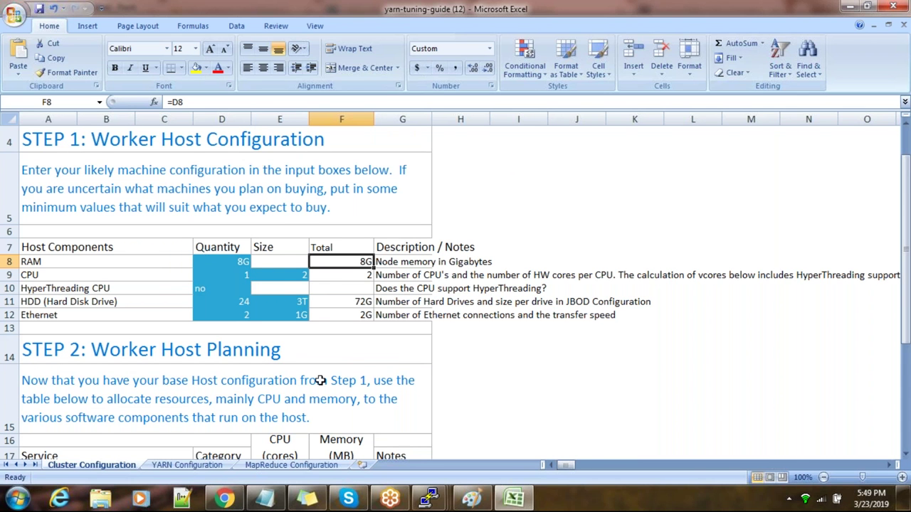
{"action": "scroll", "coordinate": [320, 380], "scroll_direction": "down", "scroll_amount": 1}
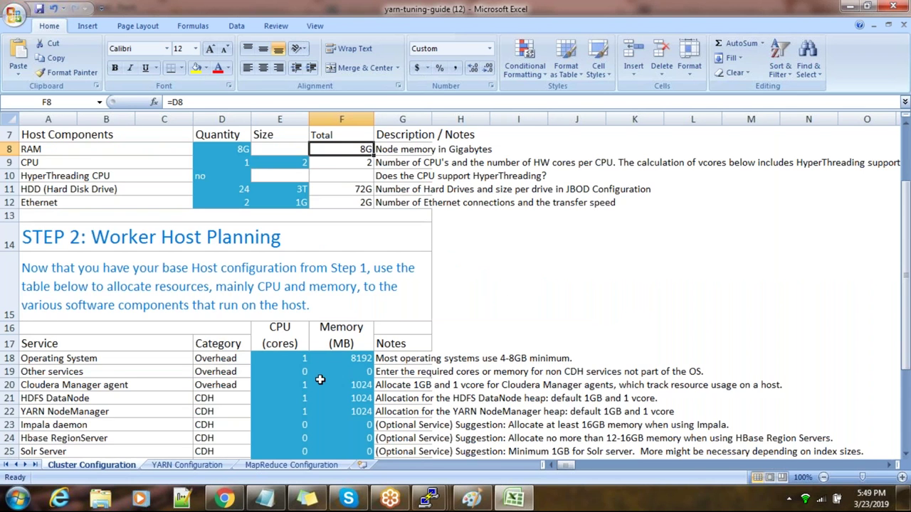
{"action": "scroll", "coordinate": [320, 380], "scroll_direction": "up", "scroll_amount": 2}
{"action": "left_click", "coordinate": [237, 366]}
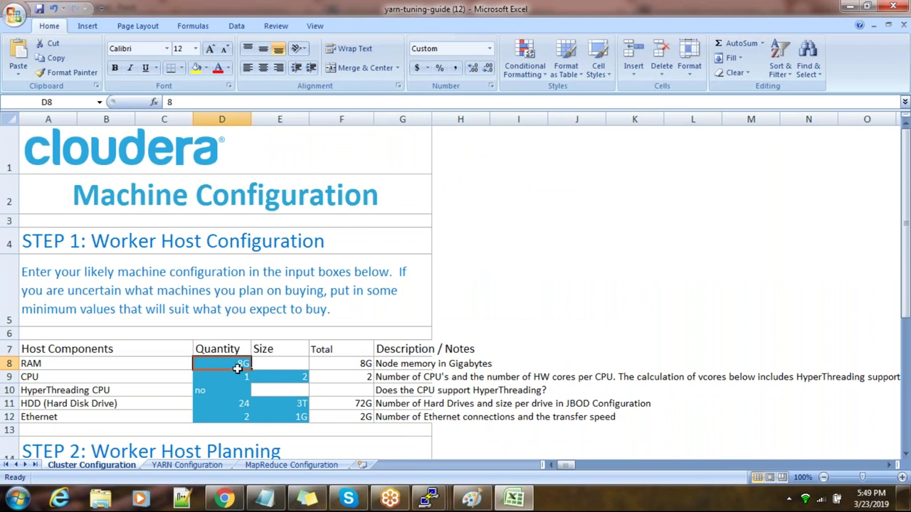
{"action": "left_click", "coordinate": [239, 376]}
{"action": "scroll", "coordinate": [330, 394], "scroll_direction": "down", "scroll_amount": 2}
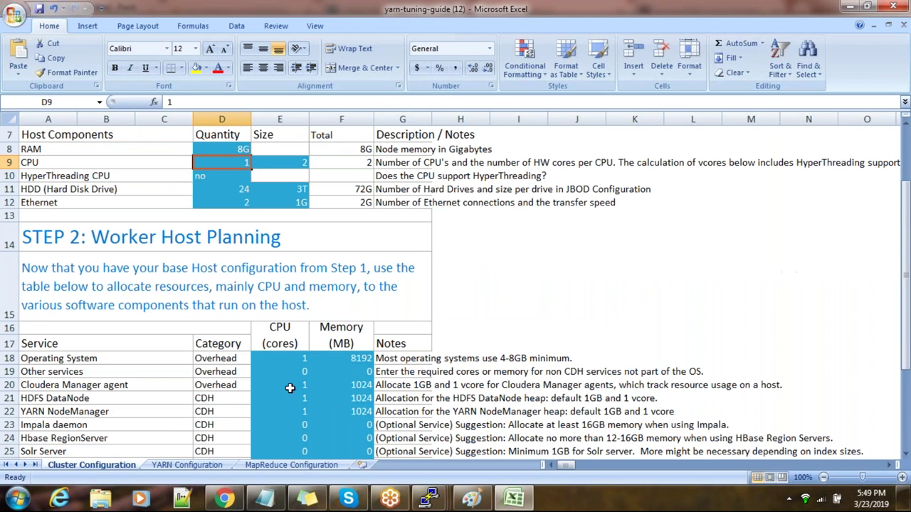
{"action": "scroll", "coordinate": [273, 343], "scroll_direction": "down", "scroll_amount": 1}
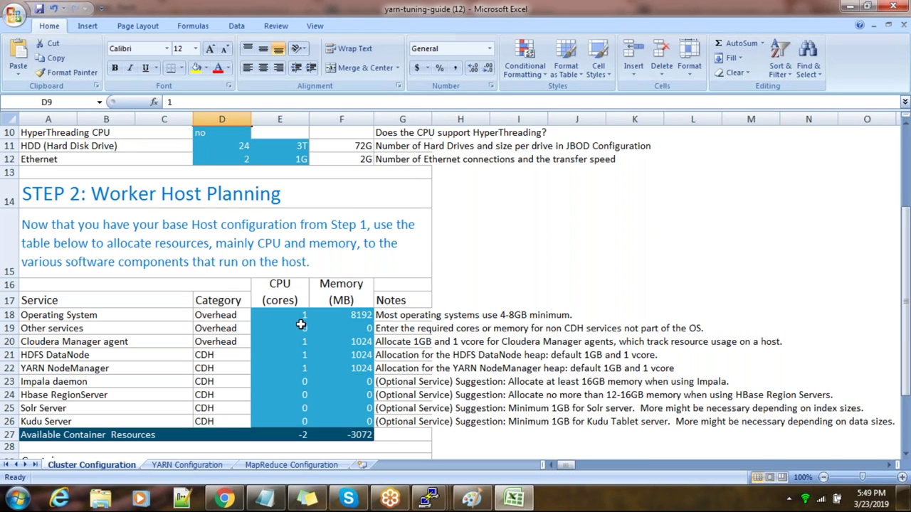
{"action": "left_click", "coordinate": [291, 318]}
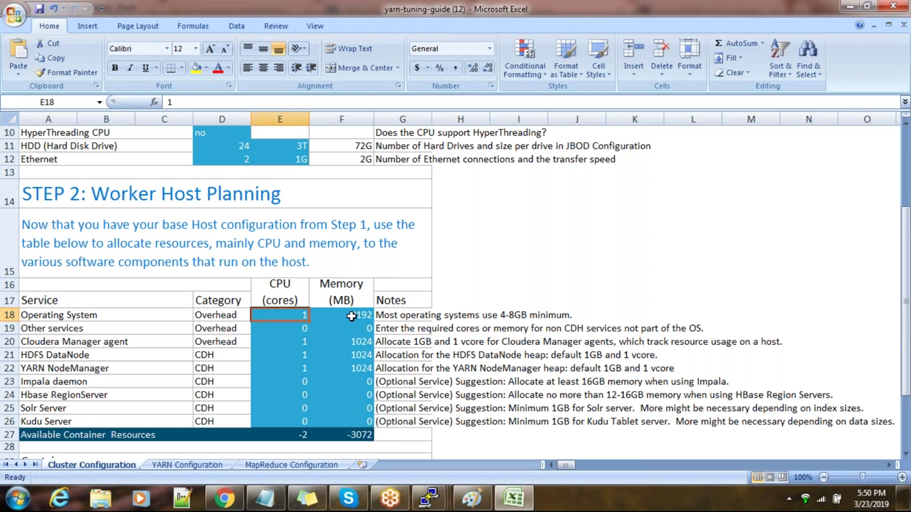
{"action": "left_click", "coordinate": [351, 318]}
{"action": "left_click", "coordinate": [362, 345]}
{"action": "left_click", "coordinate": [358, 361]}
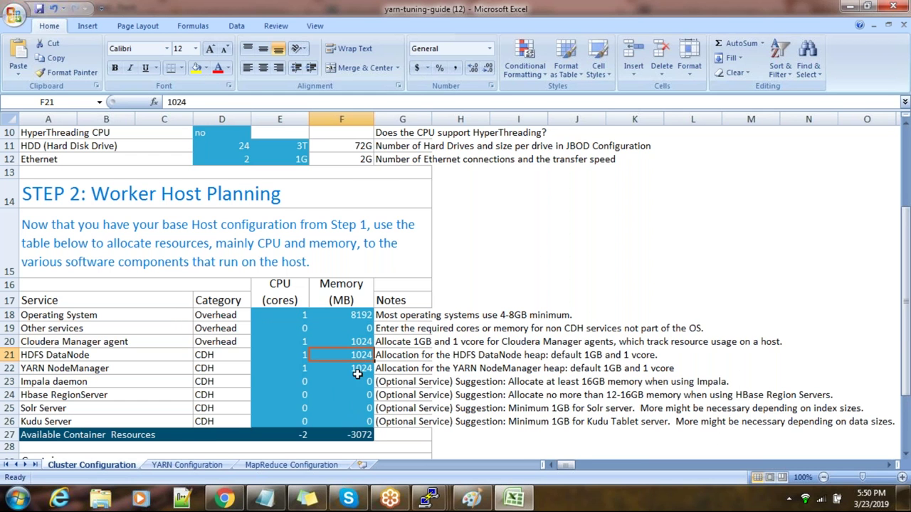
{"action": "scroll", "coordinate": [352, 406], "scroll_direction": "down", "scroll_amount": 1}
{"action": "left_click", "coordinate": [294, 398]}
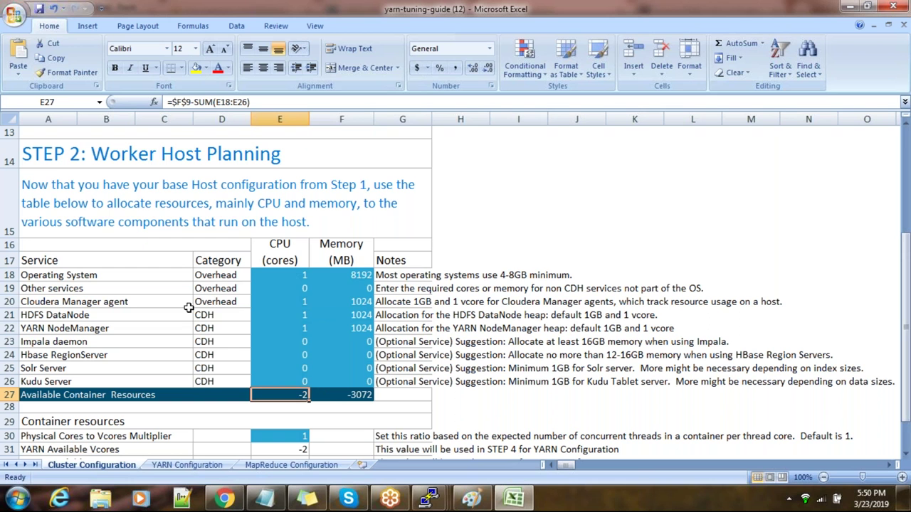
{"action": "left_click", "coordinate": [299, 274]}
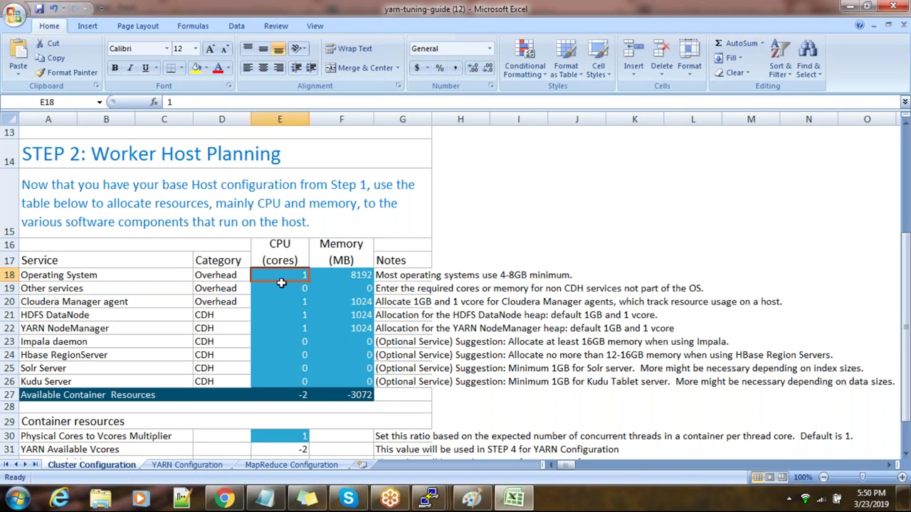
{"action": "left_click", "coordinate": [362, 276]}
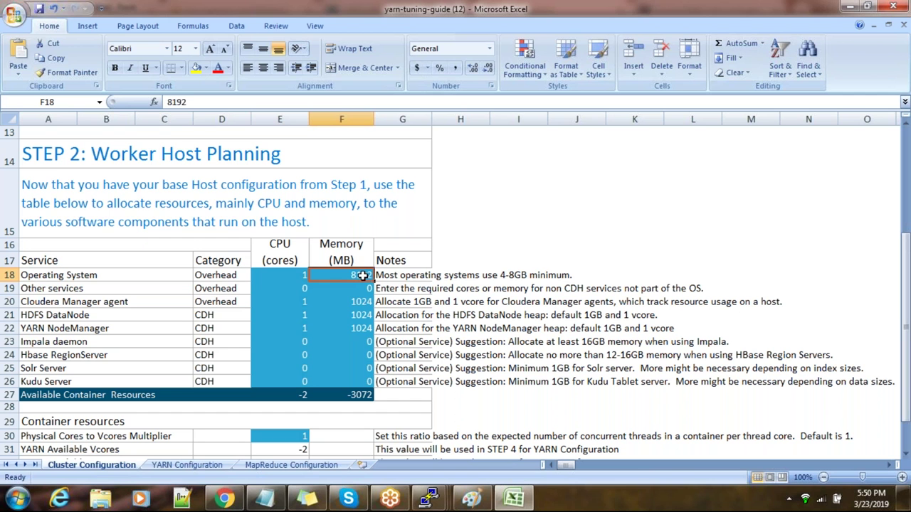
{"action": "left_click", "coordinate": [298, 300]}
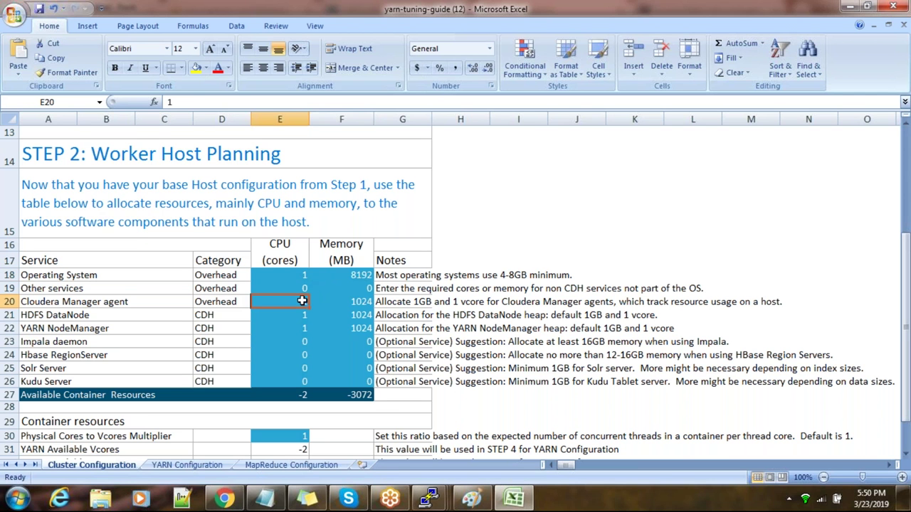
{"action": "left_click", "coordinate": [349, 301]}
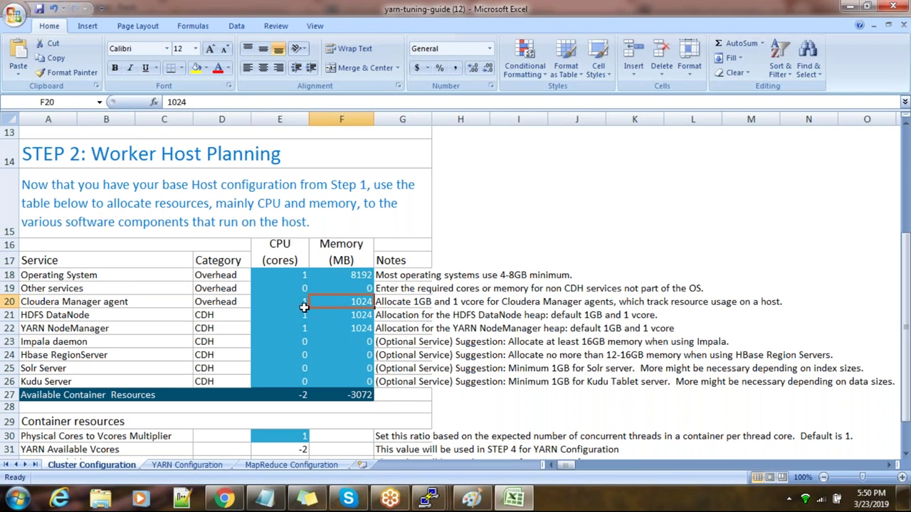
{"action": "left_click", "coordinate": [361, 315]}
{"action": "left_click", "coordinate": [301, 329]}
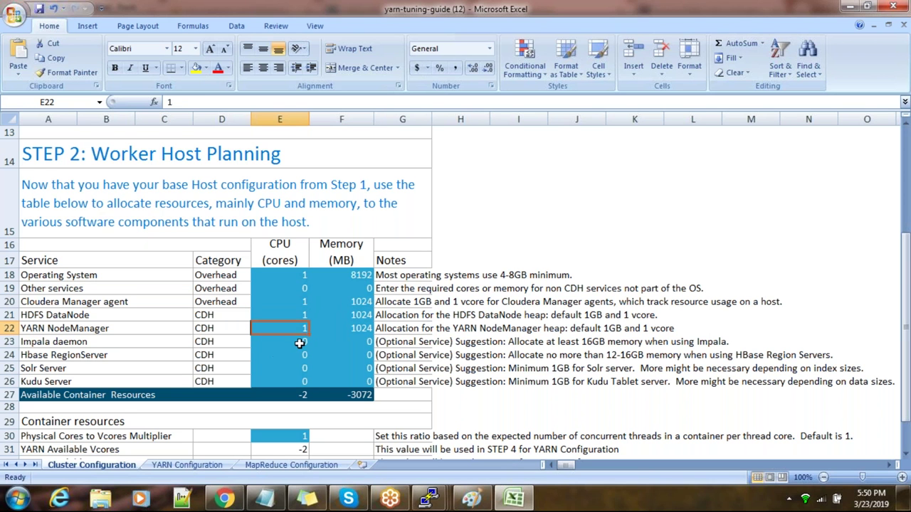
{"action": "left_click", "coordinate": [302, 395]}
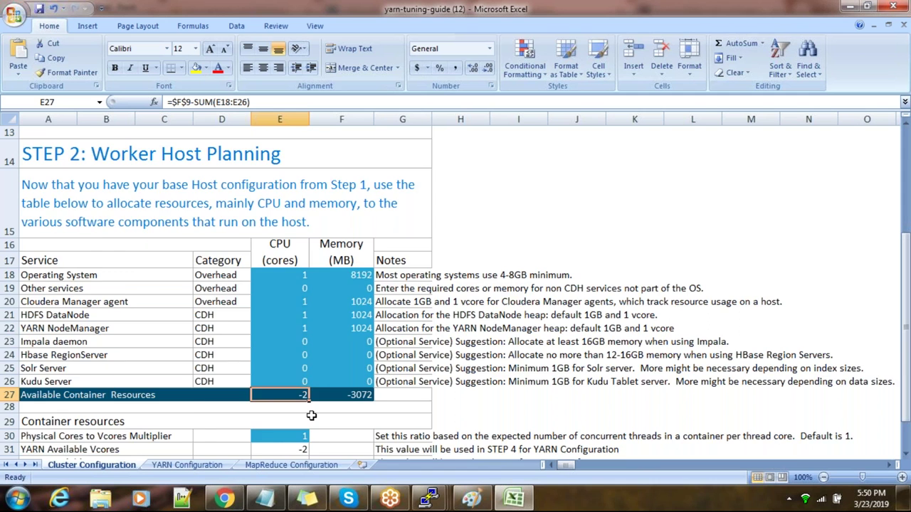
{"action": "scroll", "coordinate": [311, 414], "scroll_direction": "up", "scroll_amount": 4}
{"action": "left_click", "coordinate": [243, 364]}
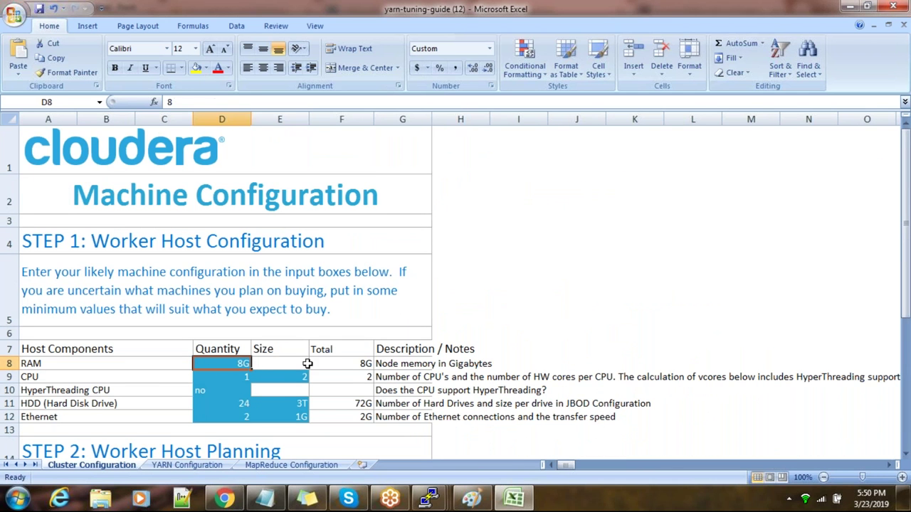
Step: Change the worker RAM in D8 to 16G and check the recalculated available memory of 5120
{"action": "left_click", "coordinate": [183, 102]}
{"action": "key", "text": "BackSpace"}
{"action": "type", "text": "16"}
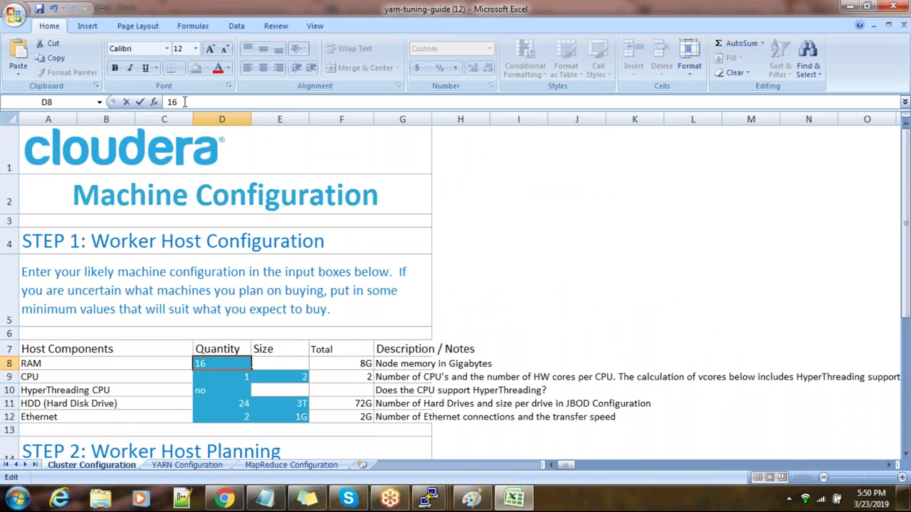
{"action": "left_click", "coordinate": [592, 319]}
{"action": "scroll", "coordinate": [592, 320], "scroll_direction": "down", "scroll_amount": 6}
{"action": "scroll", "coordinate": [370, 414], "scroll_direction": "down", "scroll_amount": 1}
{"action": "scroll", "coordinate": [310, 297], "scroll_direction": "up", "scroll_amount": 3}
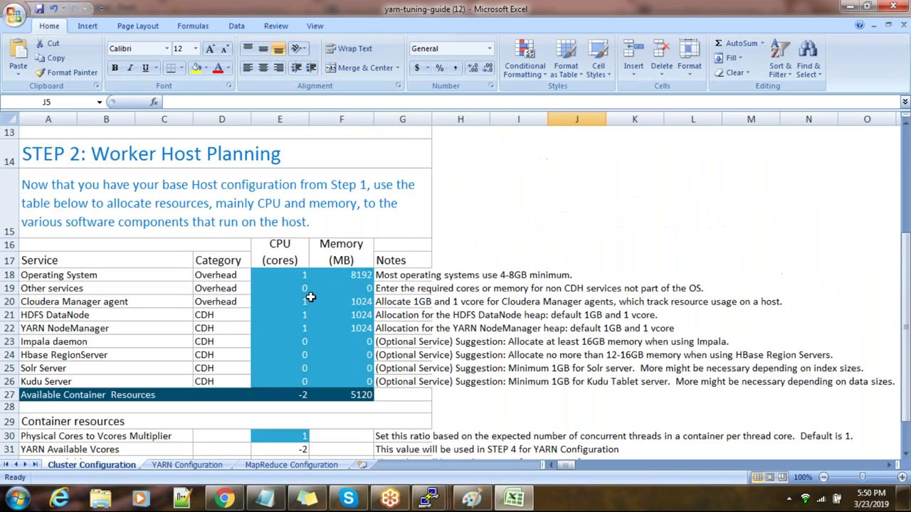
{"action": "scroll", "coordinate": [310, 297], "scroll_direction": "up", "scroll_amount": 1}
{"action": "left_click", "coordinate": [360, 435]}
{"action": "scroll", "coordinate": [388, 348], "scroll_direction": "up", "scroll_amount": 3}
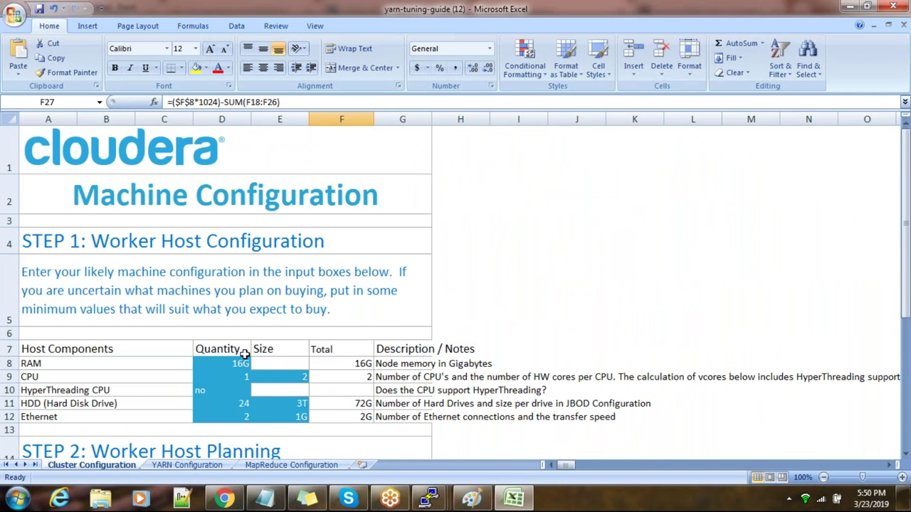
Step: Raise the worker RAM to 32G and inspect the available memory formula
{"action": "left_click", "coordinate": [233, 363]}
{"action": "type", "text": "32"}
{"action": "left_click", "coordinate": [437, 443]}
{"action": "scroll", "coordinate": [430, 342], "scroll_direction": "down", "scroll_amount": 4}
{"action": "scroll", "coordinate": [429, 342], "scroll_direction": "down", "scroll_amount": 1}
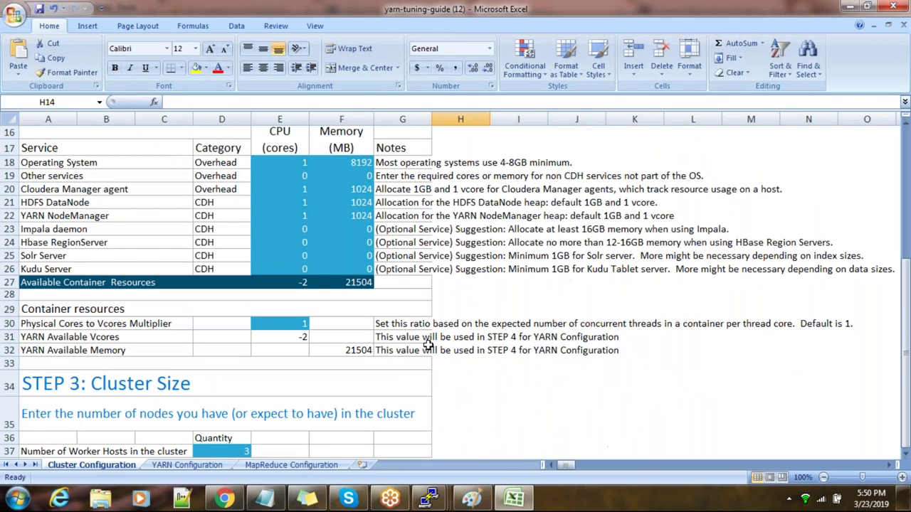
{"action": "left_click", "coordinate": [358, 283]}
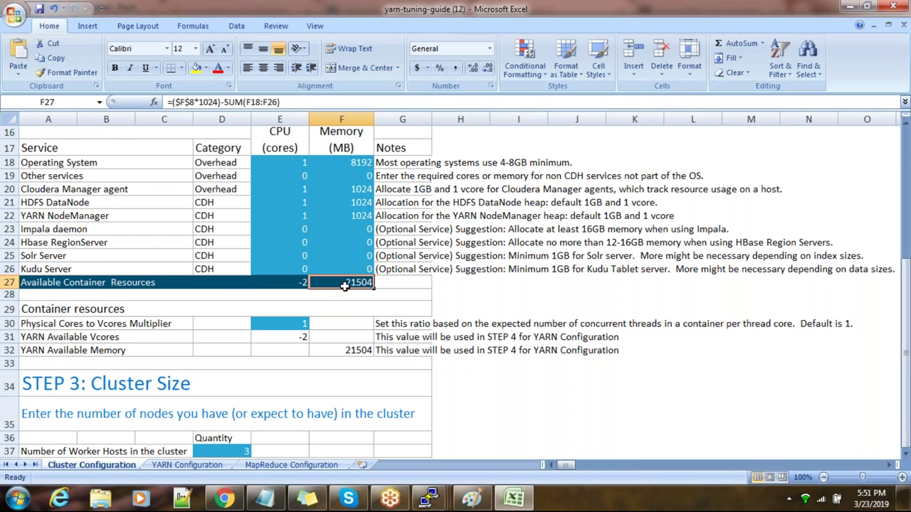
{"action": "scroll", "coordinate": [346, 283], "scroll_direction": "up", "scroll_amount": 5}
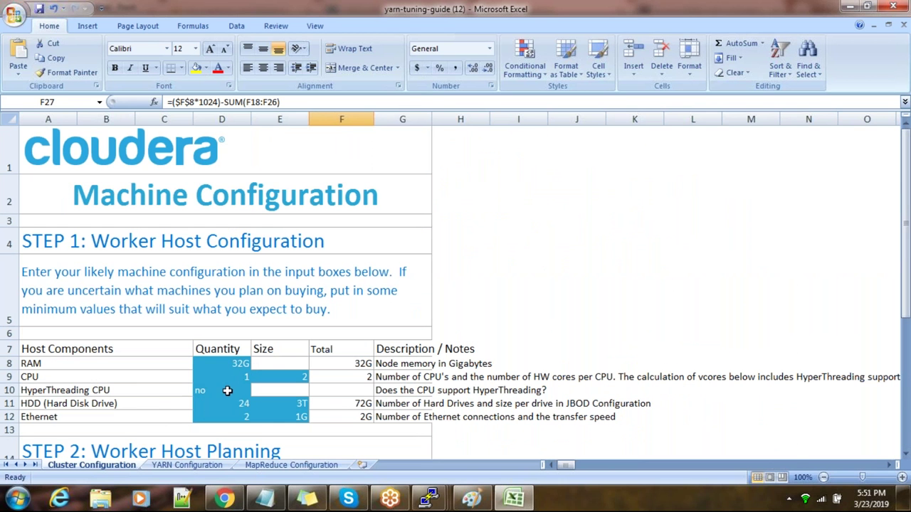
Step: Set the CPU count in D9 to 4 and confirm available container vcores are now 4
{"action": "left_click", "coordinate": [234, 379]}
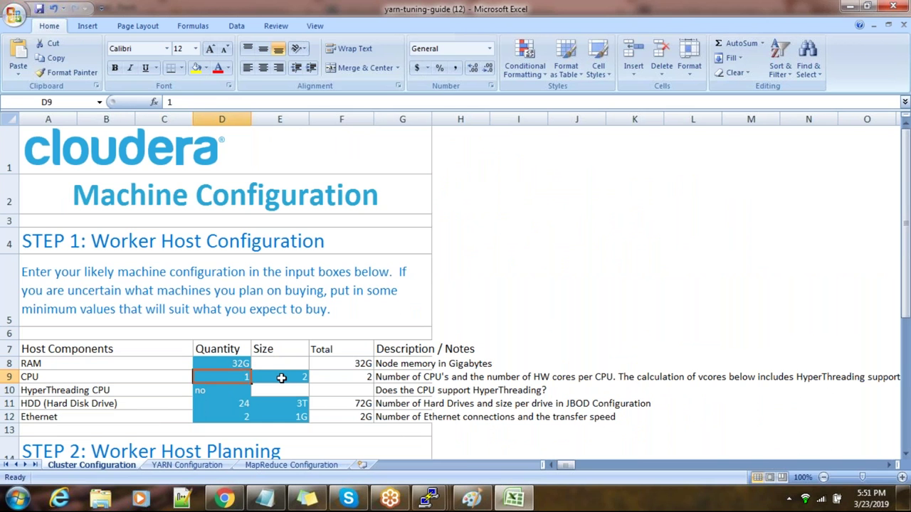
{"action": "left_click", "coordinate": [453, 454]}
{"action": "scroll", "coordinate": [433, 399], "scroll_direction": "down", "scroll_amount": 6}
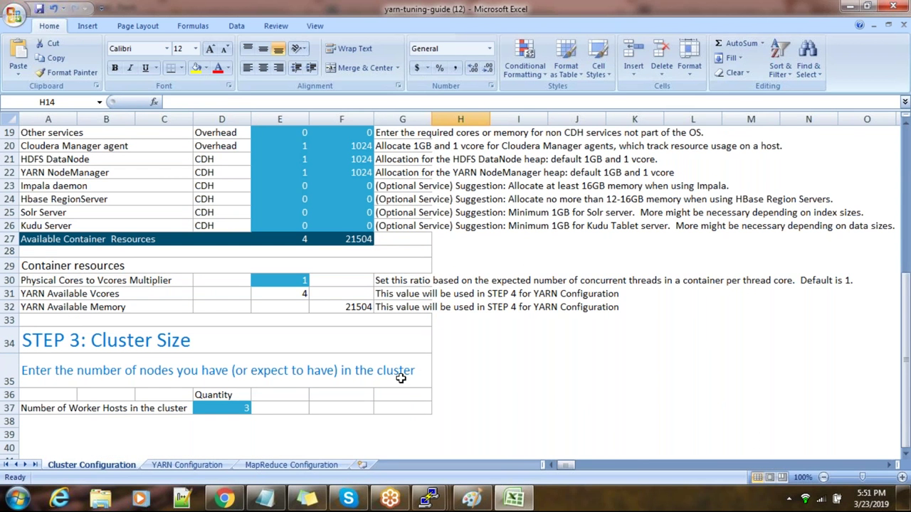
{"action": "left_click", "coordinate": [302, 237]}
{"action": "scroll", "coordinate": [360, 254], "scroll_direction": "up", "scroll_amount": 4}
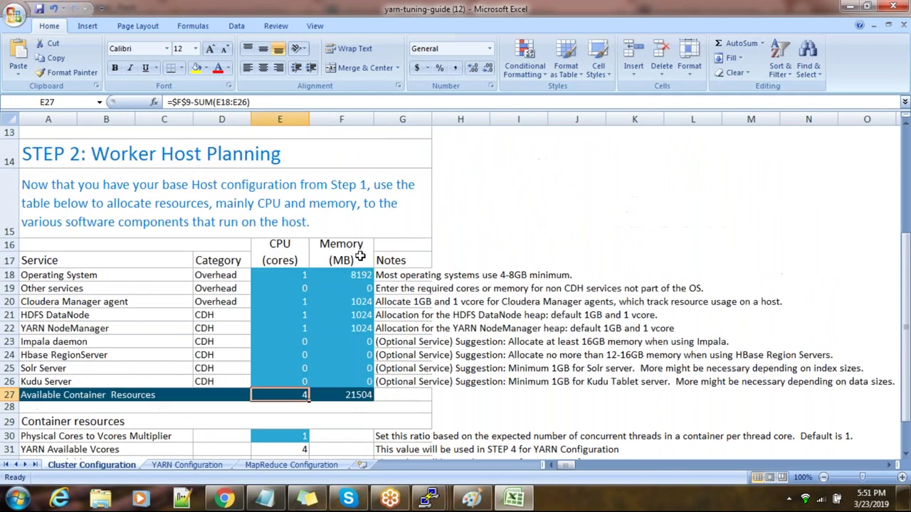
{"action": "scroll", "coordinate": [361, 257], "scroll_direction": "down", "scroll_amount": 2}
{"action": "scroll", "coordinate": [360, 257], "scroll_direction": "down", "scroll_amount": 3}
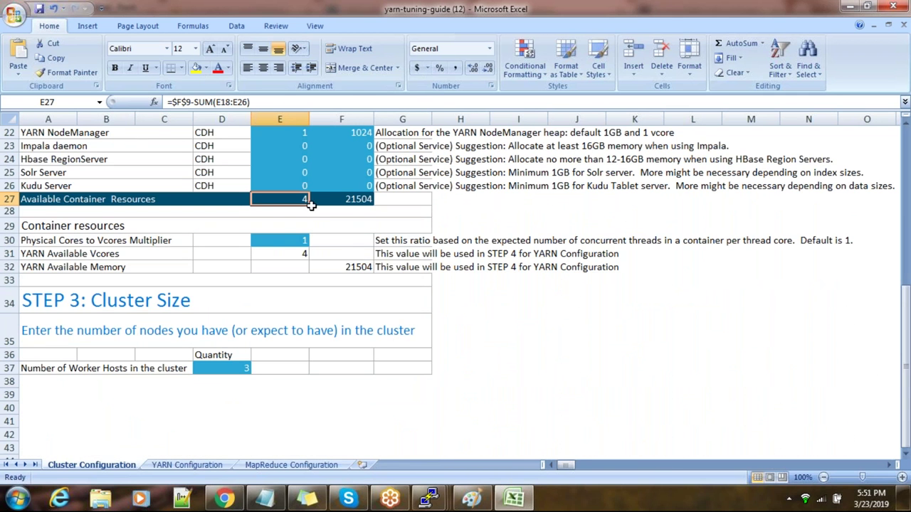
{"action": "scroll", "coordinate": [348, 212], "scroll_direction": "up", "scroll_amount": 6}
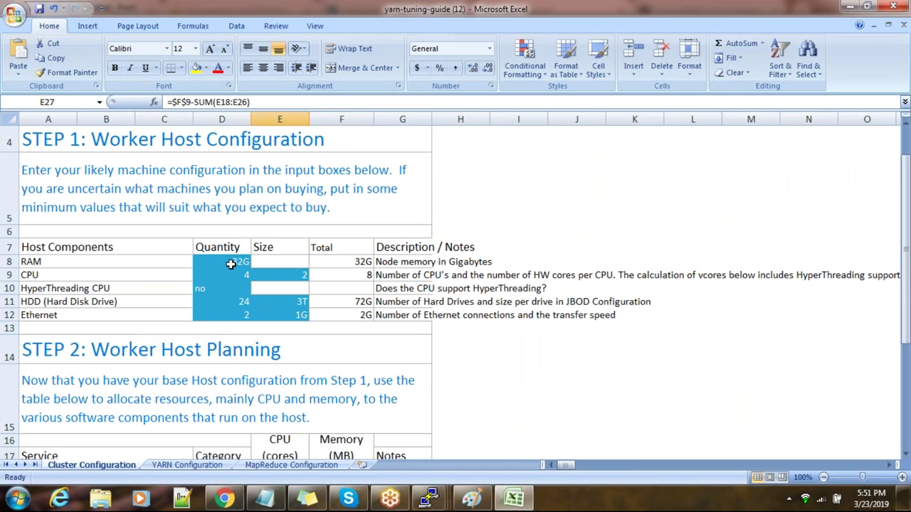
Step: Enter 16 as the worker host RAM in D8 and check the resulting container memory
{"action": "left_click", "coordinate": [231, 264]}
{"action": "type", "text": "16"}
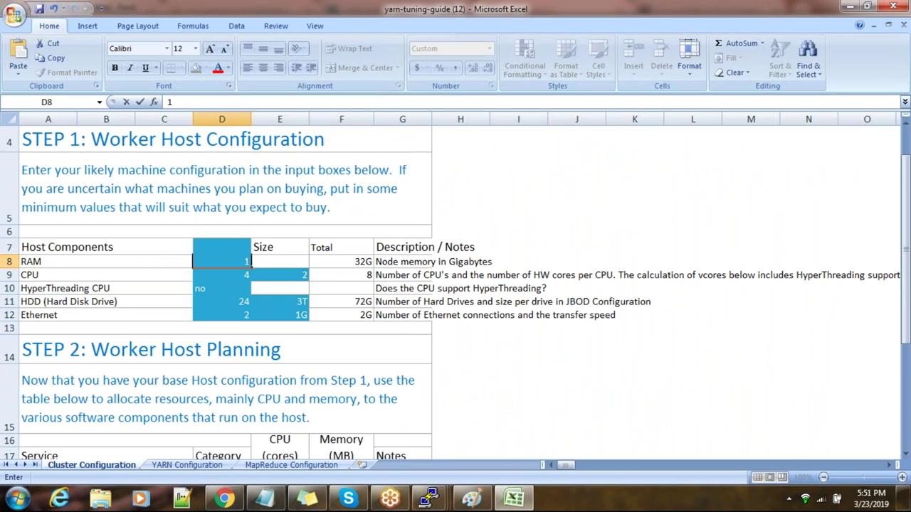
{"action": "left_click", "coordinate": [349, 337]}
{"action": "scroll", "coordinate": [350, 337], "scroll_direction": "down", "scroll_amount": 2}
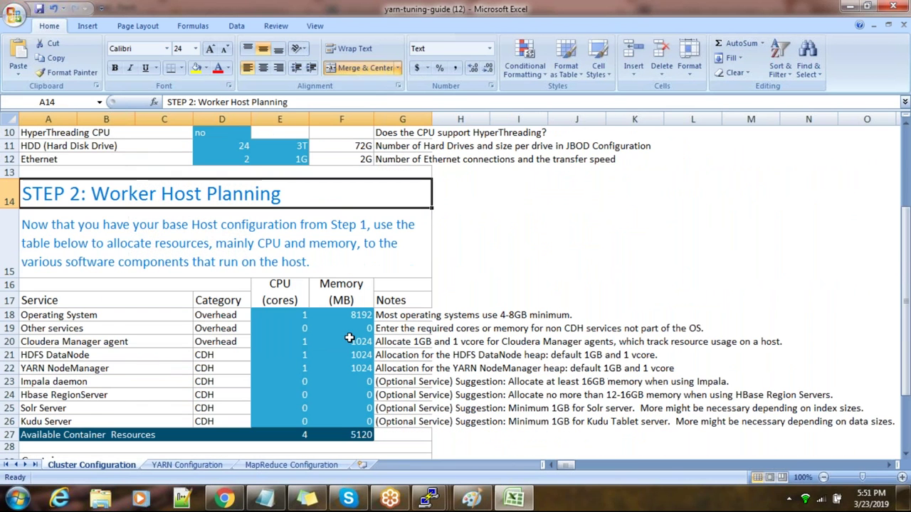
{"action": "left_click", "coordinate": [357, 435]}
{"action": "scroll", "coordinate": [289, 335], "scroll_direction": "up", "scroll_amount": 2}
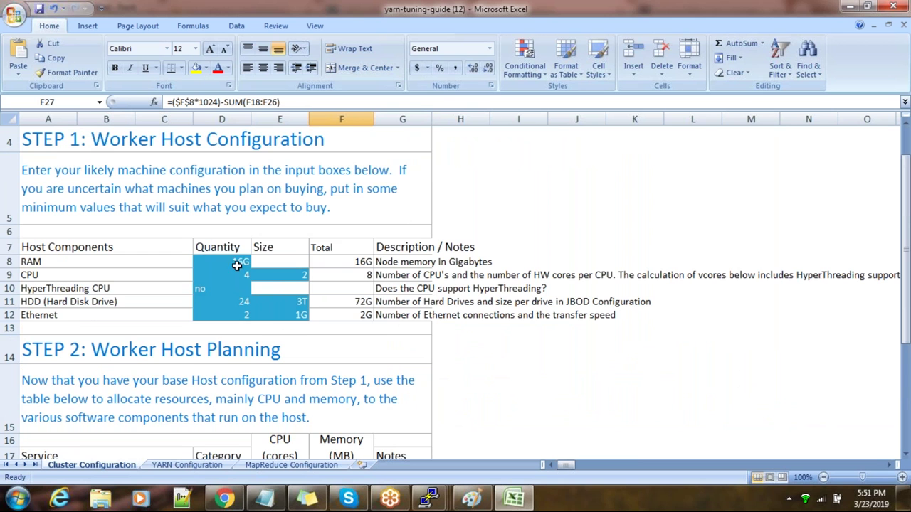
Step: Change the worker host RAM to 24 and inspect the available container memory and cores formulas
{"action": "left_click", "coordinate": [237, 264]}
{"action": "type", "text": "24"}
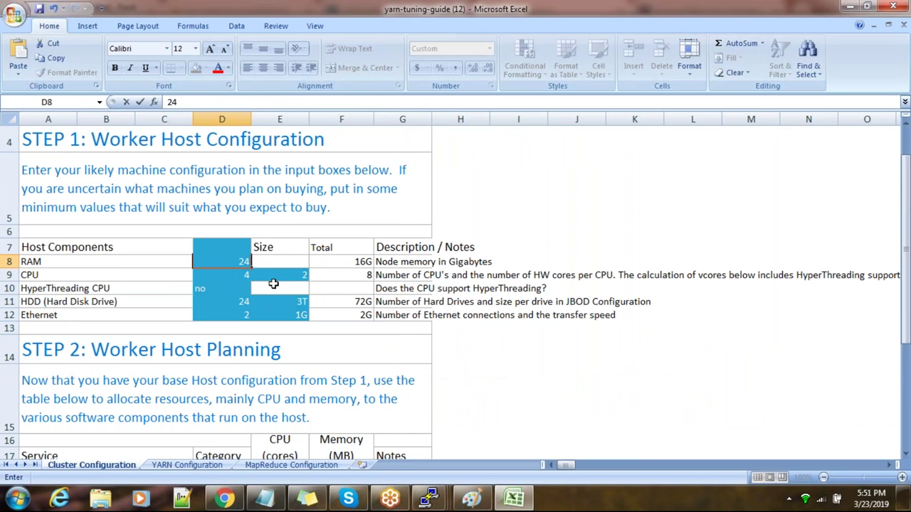
{"action": "left_click", "coordinate": [453, 354]}
{"action": "scroll", "coordinate": [344, 359], "scroll_direction": "down", "scroll_amount": 3}
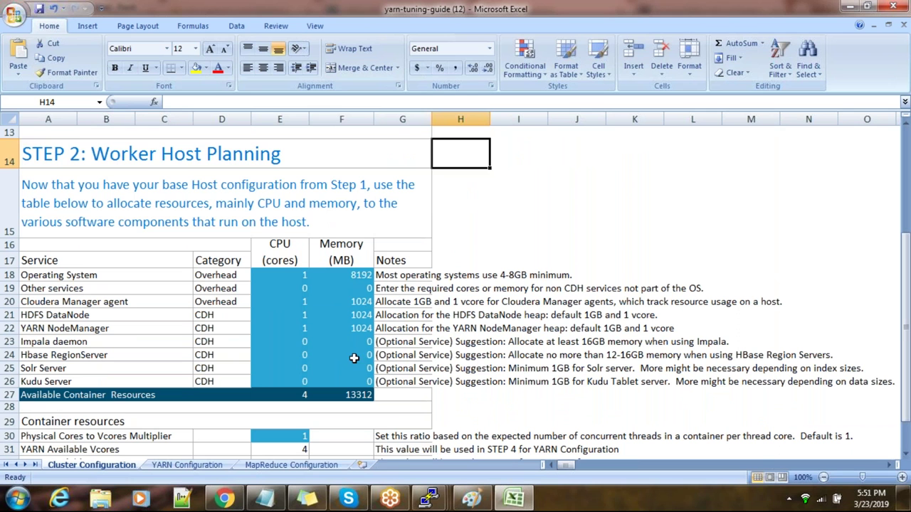
{"action": "left_click", "coordinate": [360, 396]}
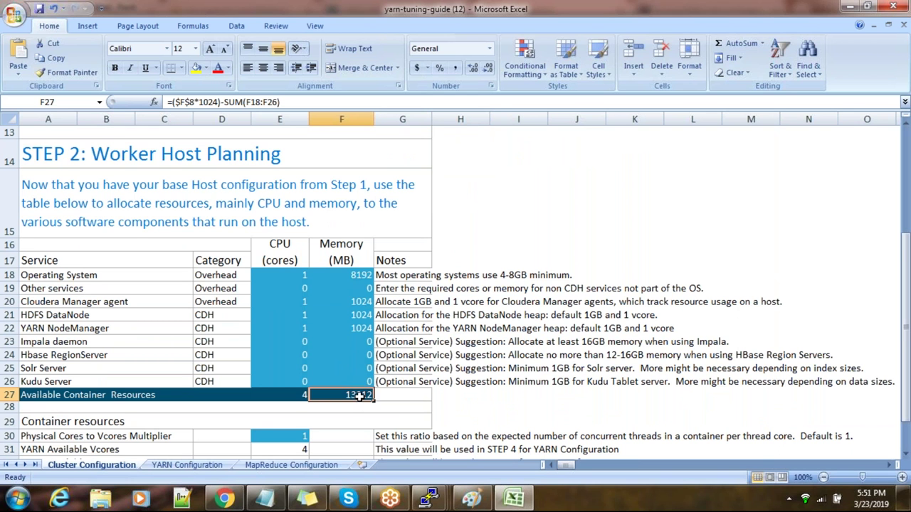
{"action": "left_click", "coordinate": [301, 398]}
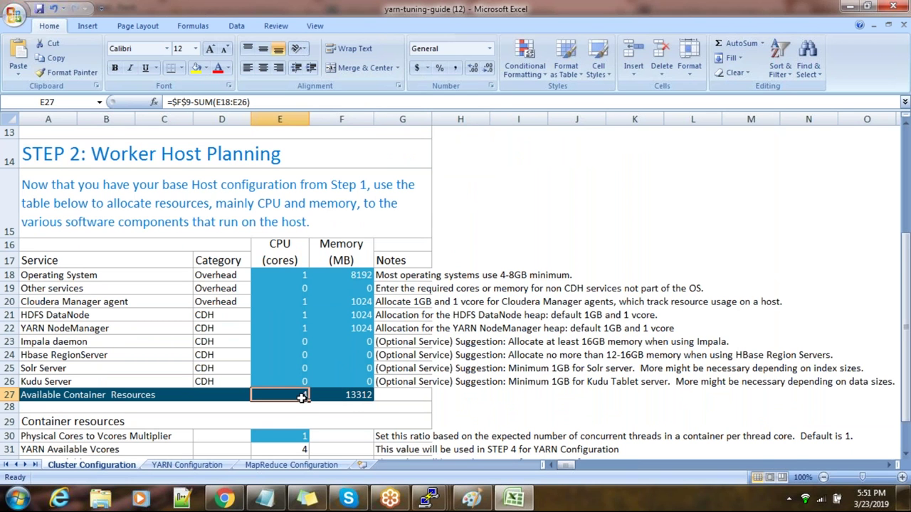
{"action": "scroll", "coordinate": [280, 356], "scroll_direction": "up", "scroll_amount": 4}
Step: Review the 24G RAM and CPU quantity entries in the worker host table
{"action": "scroll", "coordinate": [279, 356], "scroll_direction": "down", "scroll_amount": 2}
{"action": "scroll", "coordinate": [280, 355], "scroll_direction": "down", "scroll_amount": 3}
{"action": "scroll", "coordinate": [278, 342], "scroll_direction": "up", "scroll_amount": 3}
{"action": "scroll", "coordinate": [228, 292], "scroll_direction": "up", "scroll_amount": 1}
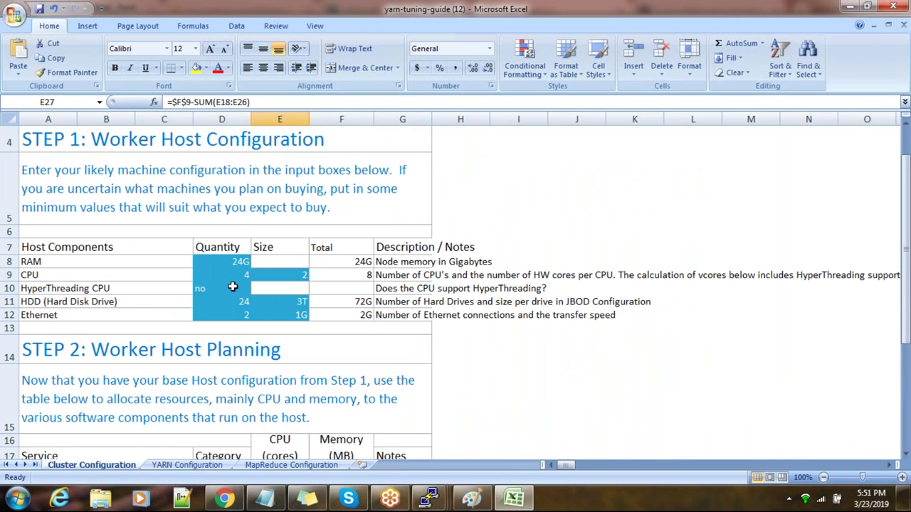
{"action": "left_click", "coordinate": [236, 261]}
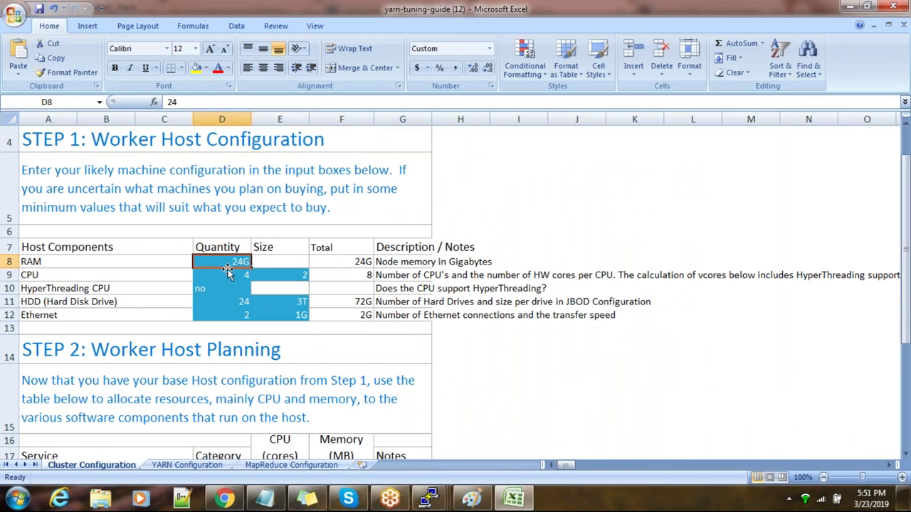
{"action": "left_click", "coordinate": [235, 274]}
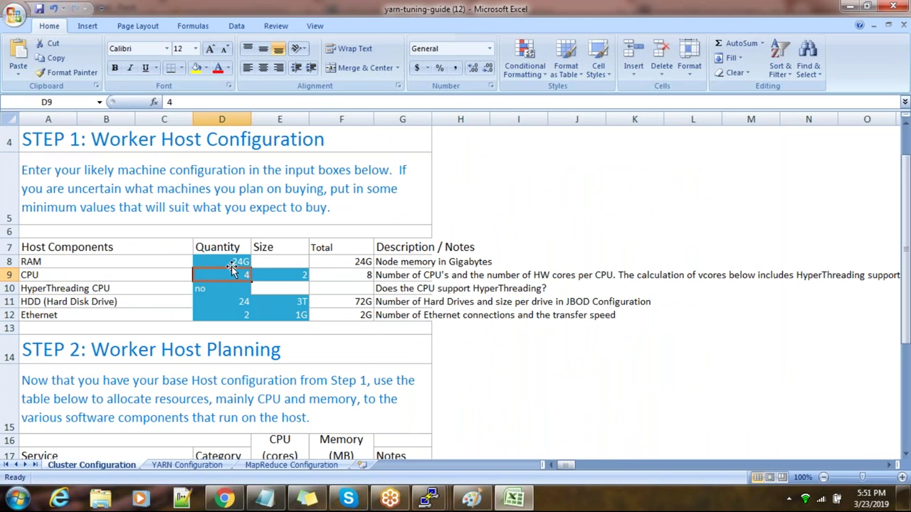
{"action": "left_click", "coordinate": [236, 262]}
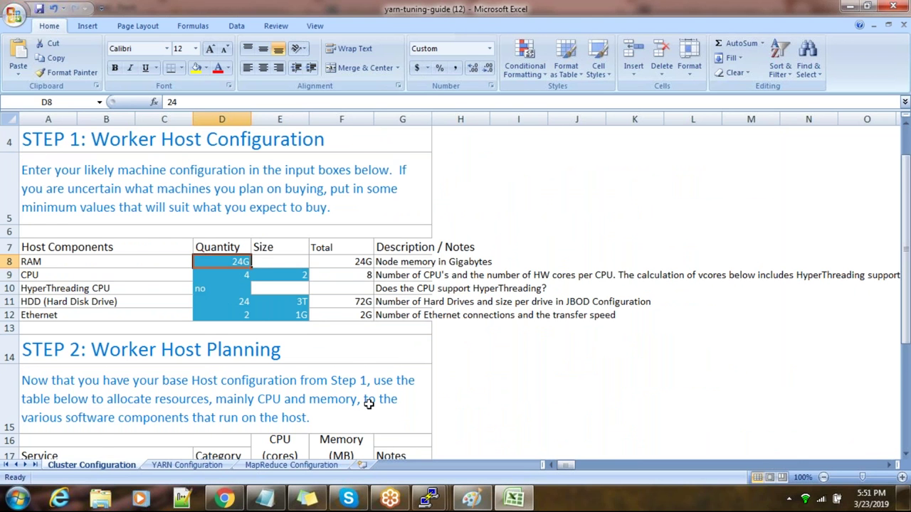
Step: Check the CPU count of 4, the cores per CPU, and the YARN NodeManager memory allocation
{"action": "scroll", "coordinate": [364, 398], "scroll_direction": "down", "scroll_amount": 1}
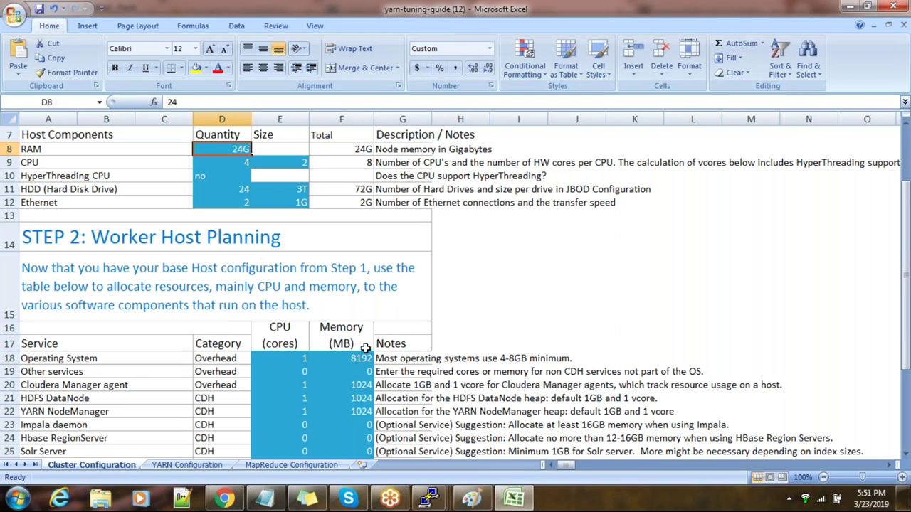
{"action": "scroll", "coordinate": [251, 163], "scroll_direction": "up", "scroll_amount": 1}
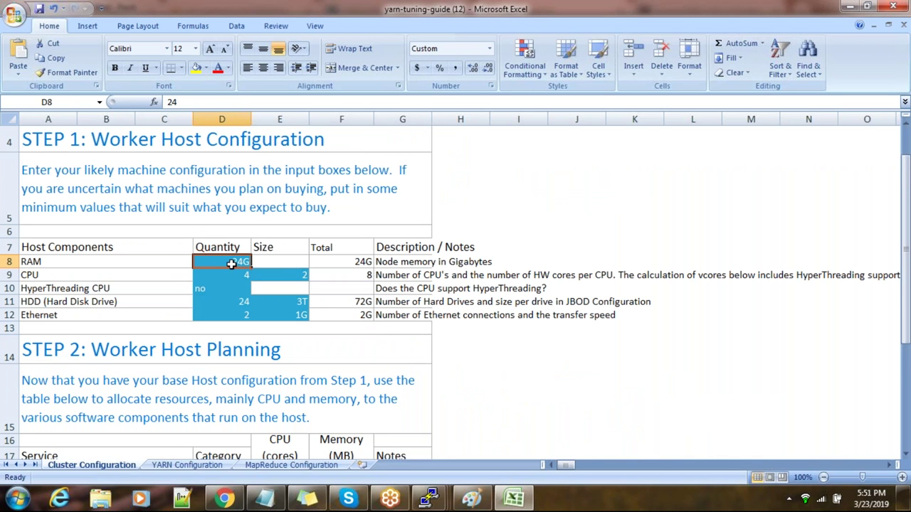
{"action": "left_click", "coordinate": [246, 280]}
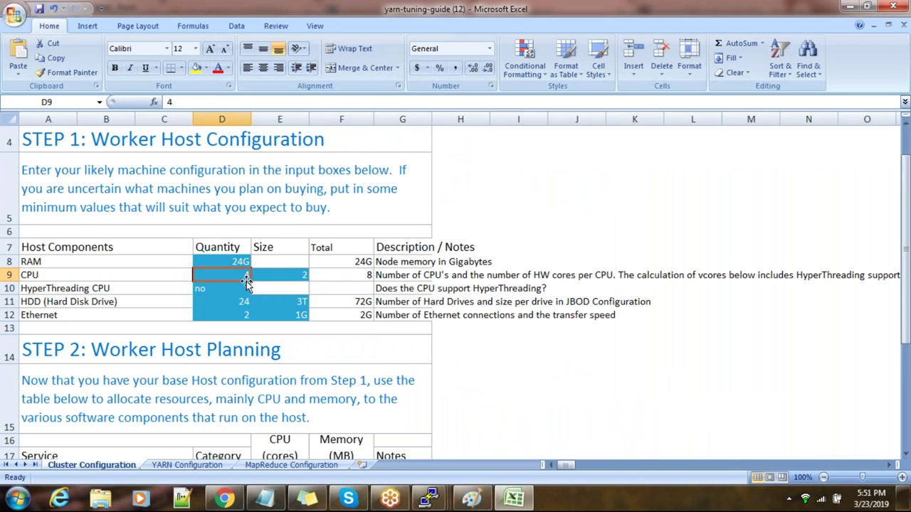
{"action": "left_click", "coordinate": [298, 275]}
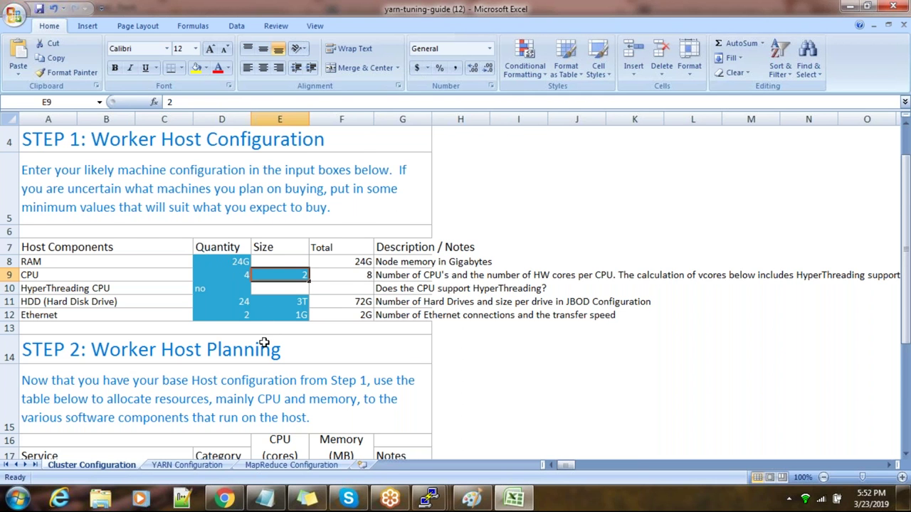
{"action": "scroll", "coordinate": [264, 342], "scroll_direction": "down", "scroll_amount": 2}
{"action": "left_click", "coordinate": [329, 368]}
{"action": "scroll", "coordinate": [331, 366], "scroll_direction": "up", "scroll_amount": 2}
{"action": "scroll", "coordinate": [330, 366], "scroll_direction": "down", "scroll_amount": 2}
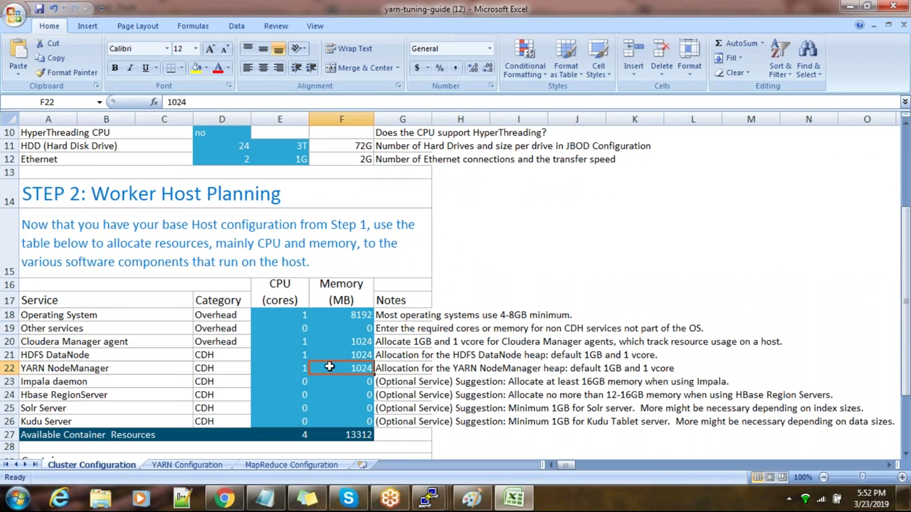
{"action": "left_click", "coordinate": [347, 317]}
{"action": "scroll", "coordinate": [375, 353], "scroll_direction": "down", "scroll_amount": 1}
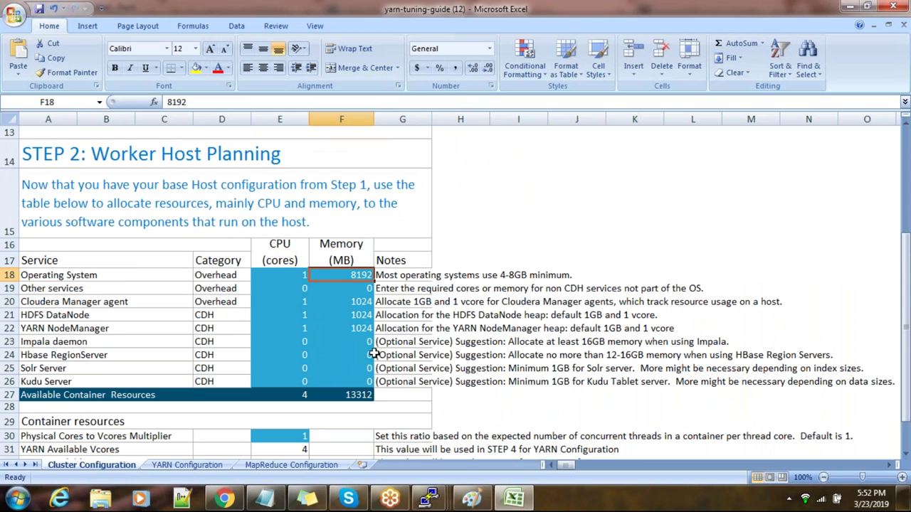
{"action": "left_click", "coordinate": [359, 302]}
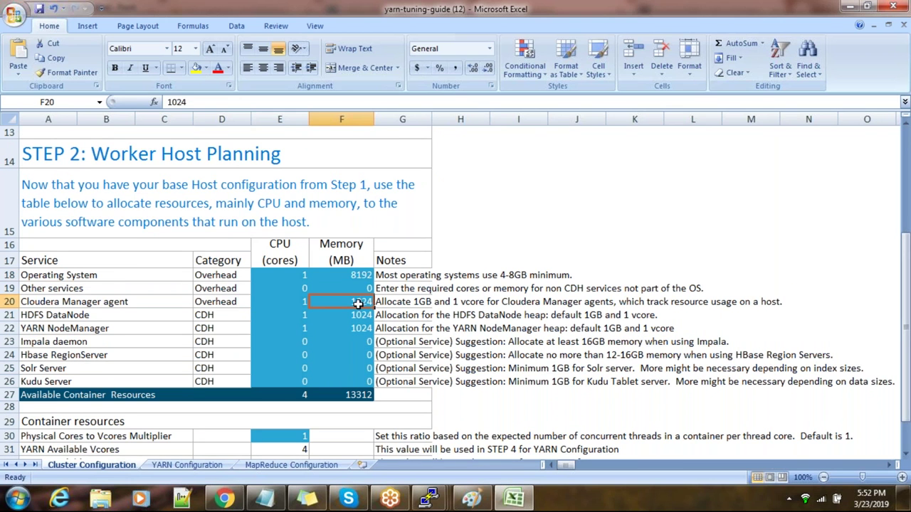
{"action": "left_click", "coordinate": [357, 328]}
{"action": "left_click", "coordinate": [359, 315]}
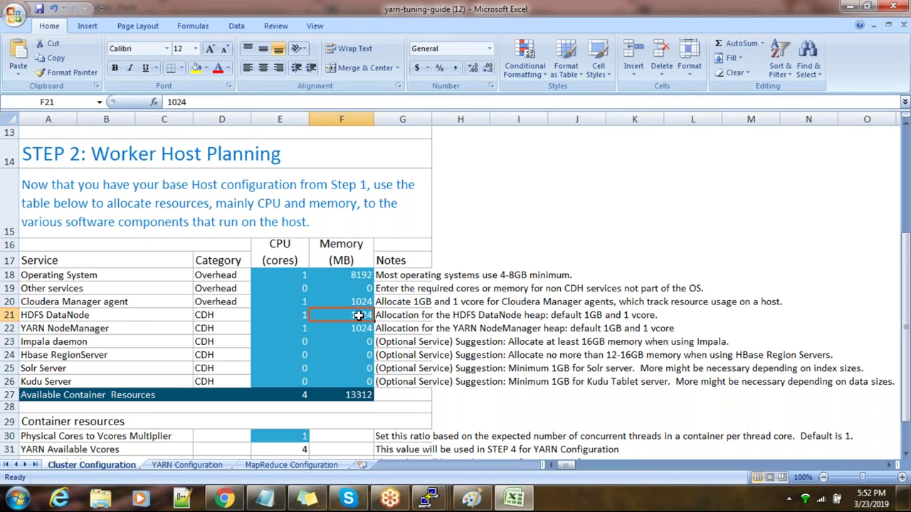
{"action": "left_click", "coordinate": [358, 302]}
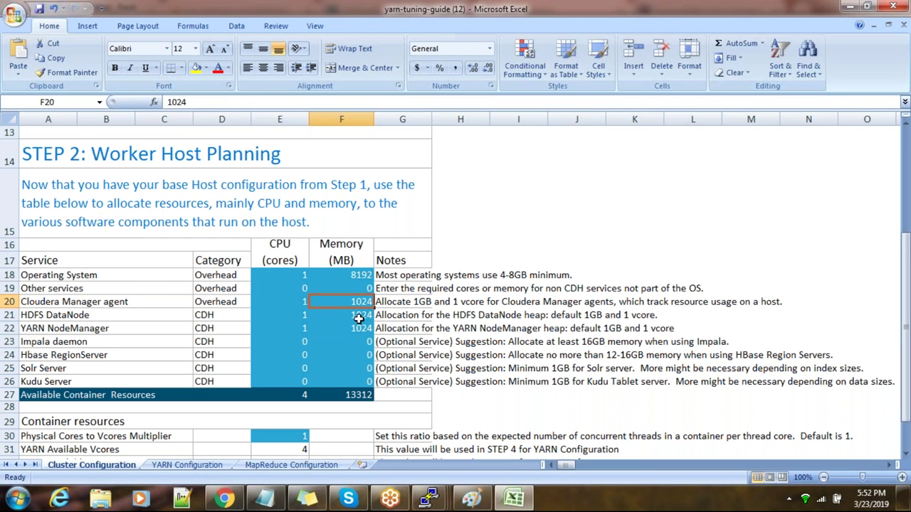
{"action": "left_click", "coordinate": [359, 276]}
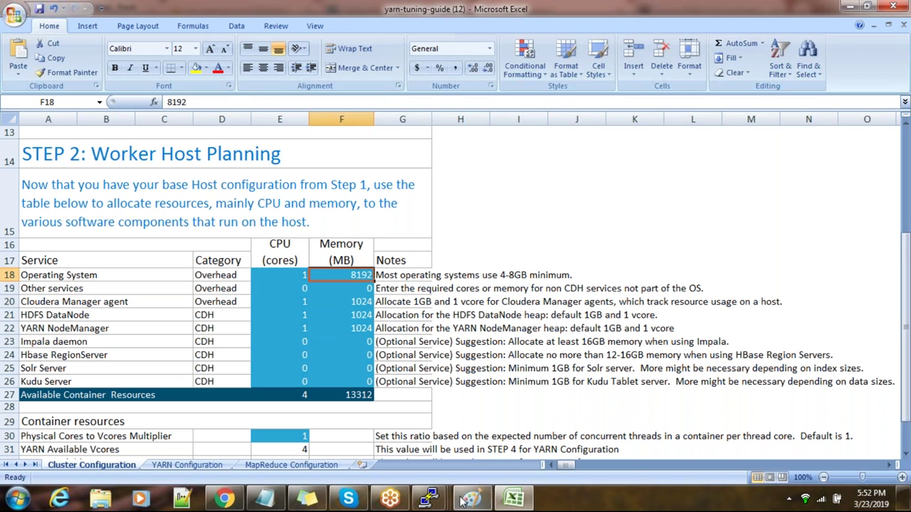
{"action": "left_click", "coordinate": [360, 395]}
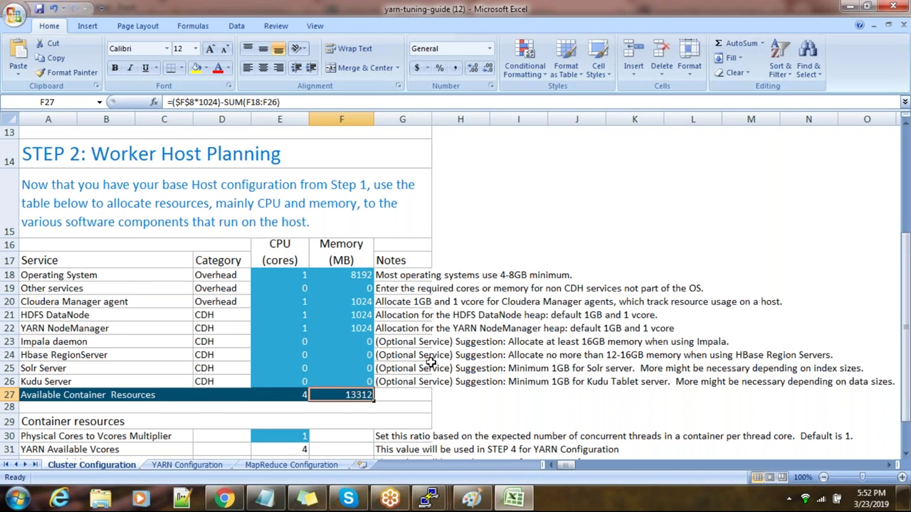
{"action": "scroll", "coordinate": [431, 363], "scroll_direction": "down", "scroll_amount": 1}
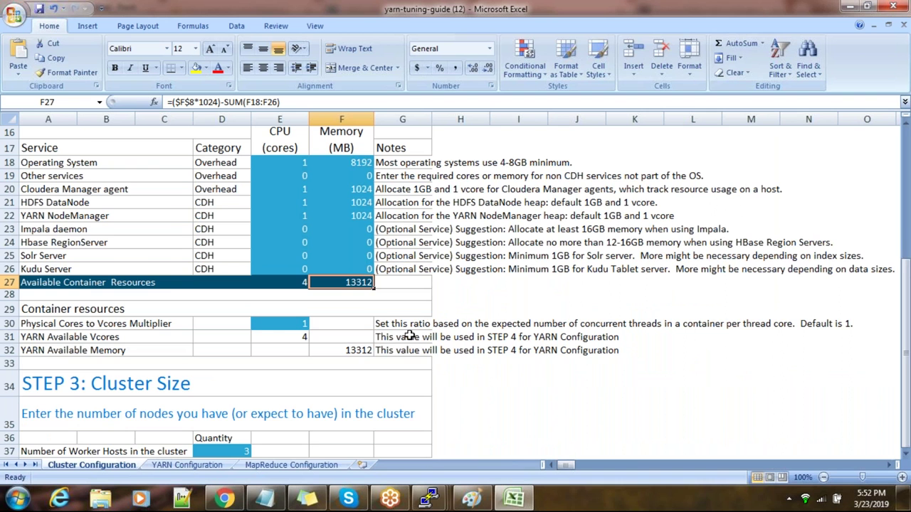
Step: Enter 10000 as the number of worker hosts in cell D37 under Step 3: Cluster Size
{"action": "scroll", "coordinate": [410, 336], "scroll_direction": "down", "scroll_amount": 1}
{"action": "scroll", "coordinate": [409, 336], "scroll_direction": "up", "scroll_amount": 1}
{"action": "scroll", "coordinate": [231, 448], "scroll_direction": "down", "scroll_amount": 1}
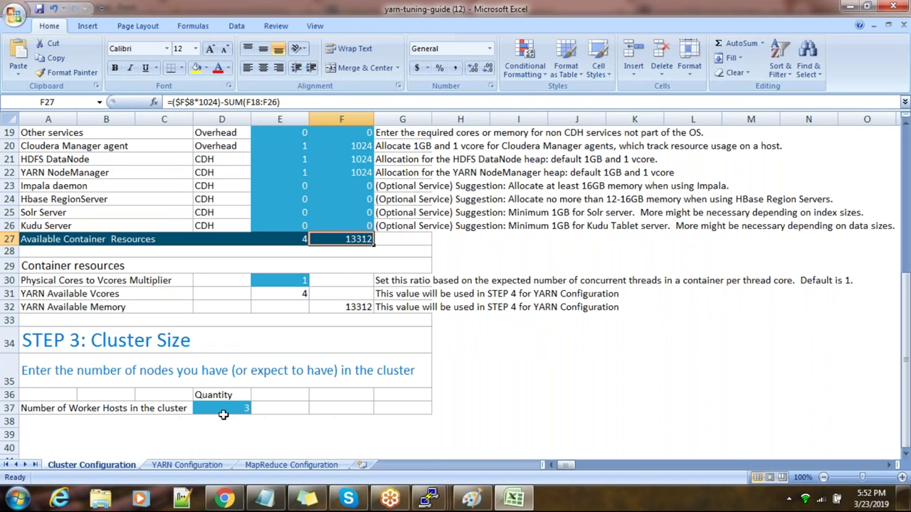
{"action": "left_click", "coordinate": [215, 412]}
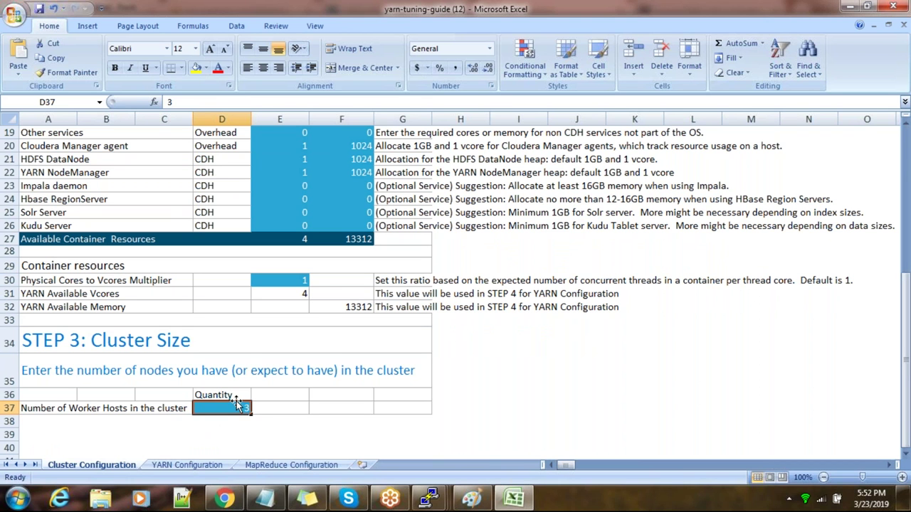
{"action": "left_click", "coordinate": [294, 281]}
{"action": "left_click", "coordinate": [230, 407]}
{"action": "type", "text": "1"}
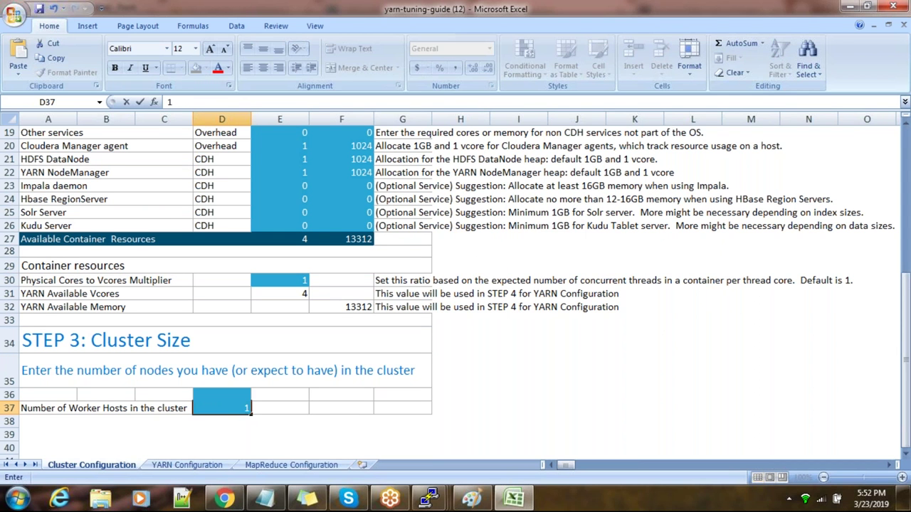
{"action": "type", "text": "0000"}
{"action": "key", "text": "Return"}
{"action": "scroll", "coordinate": [234, 412], "scroll_direction": "up", "scroll_amount": 4}
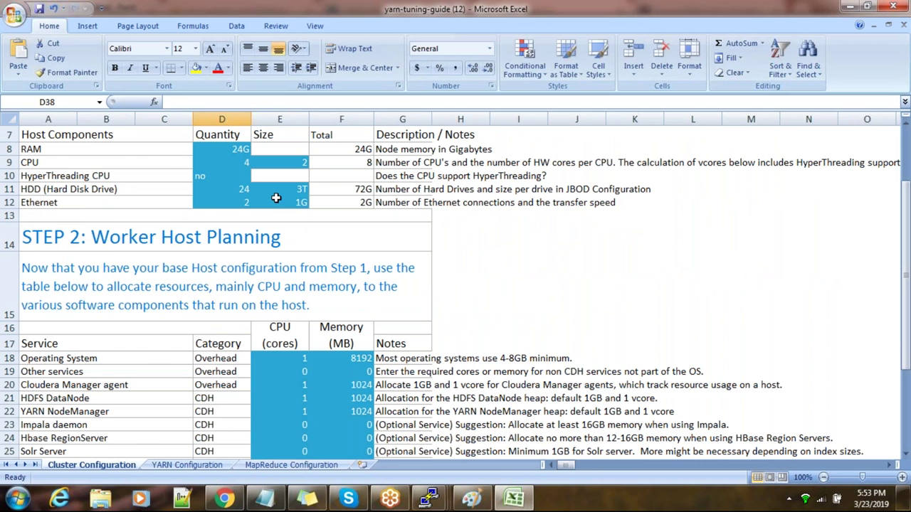
Step: Review the worker host RAM and CPU quantity entries
{"action": "scroll", "coordinate": [274, 271], "scroll_direction": "up", "scroll_amount": 2}
{"action": "scroll", "coordinate": [234, 363], "scroll_direction": "down", "scroll_amount": 1}
{"action": "left_click", "coordinate": [239, 263]}
{"action": "left_click", "coordinate": [236, 275]}
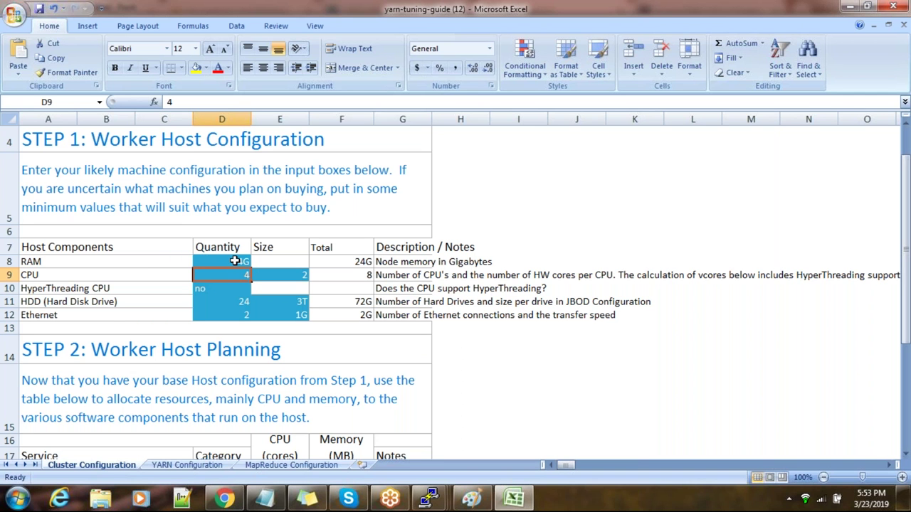
{"action": "scroll", "coordinate": [234, 262], "scroll_direction": "down", "scroll_amount": 1}
{"action": "scroll", "coordinate": [260, 235], "scroll_direction": "up", "scroll_amount": 1}
Step: Check the 4 CPUs, 24G RAM, hard drive and Ethernet values, and cores per CPU in E9
{"action": "left_click", "coordinate": [231, 261]}
{"action": "left_click", "coordinate": [236, 277]}
{"action": "left_click_drag", "start_coordinate": [235, 300], "coordinate": [305, 315]}
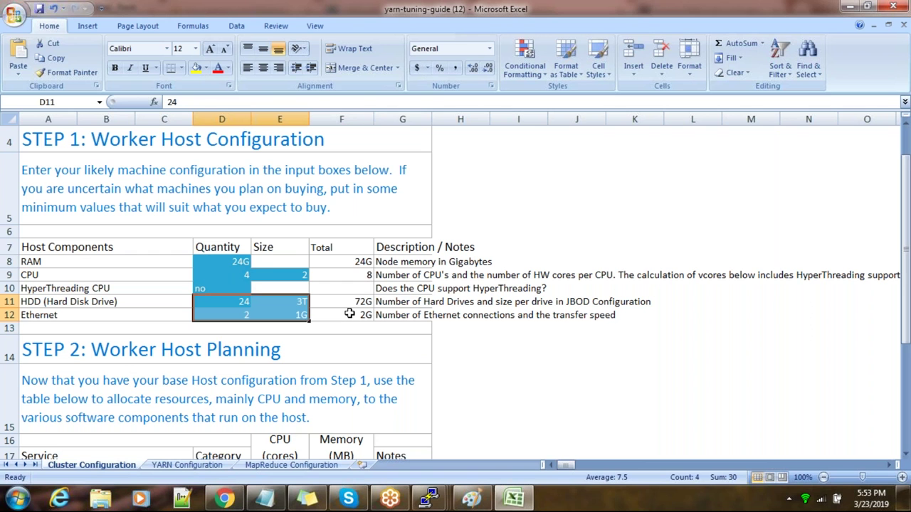
{"action": "left_click", "coordinate": [241, 274]}
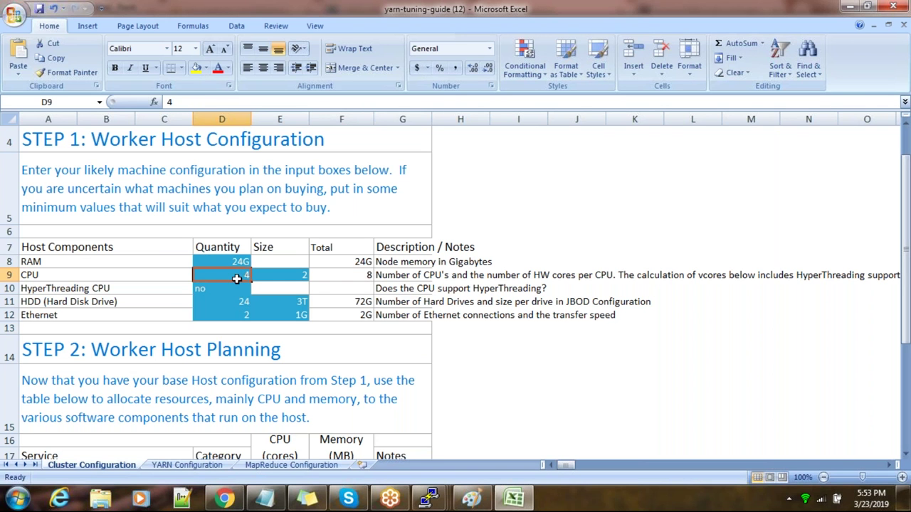
{"action": "left_click", "coordinate": [241, 262]}
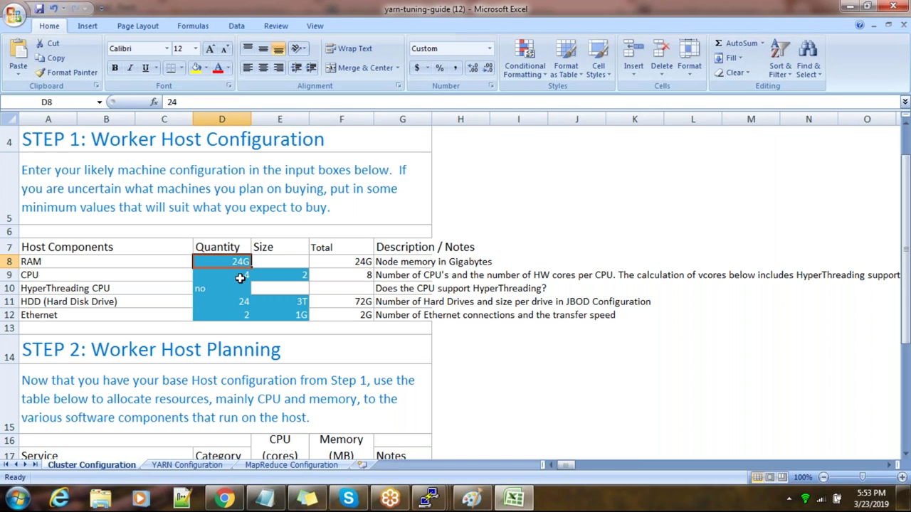
{"action": "left_click", "coordinate": [281, 276]}
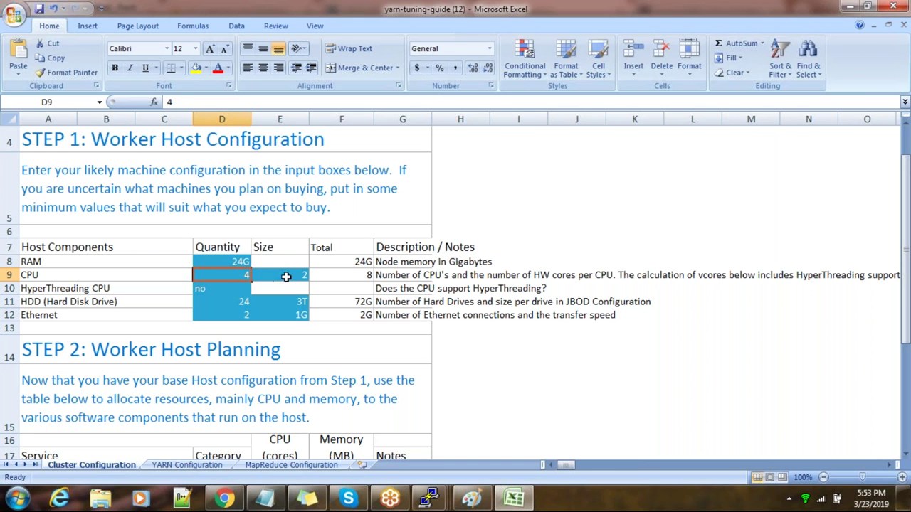
{"action": "scroll", "coordinate": [238, 279], "scroll_direction": "down", "scroll_amount": 3}
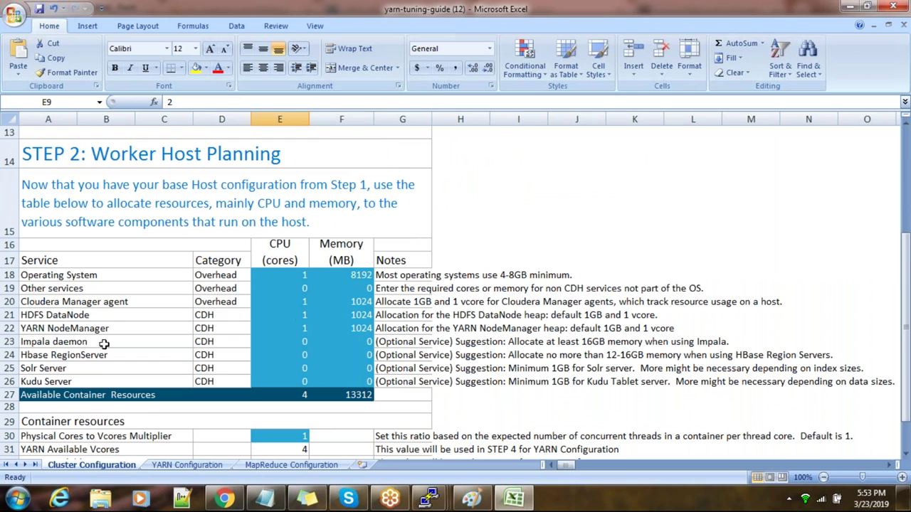
{"action": "left_click", "coordinate": [76, 346]}
{"action": "left_click", "coordinate": [354, 337]}
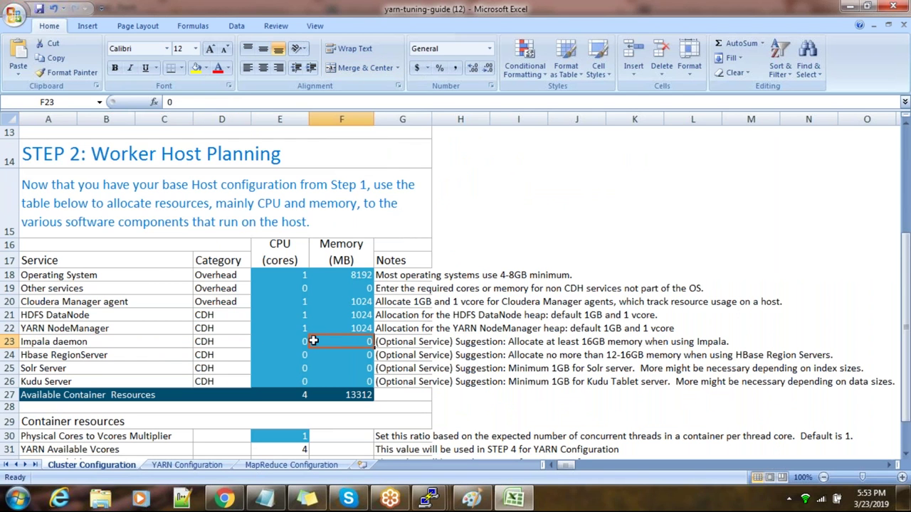
{"action": "left_click", "coordinate": [299, 340]}
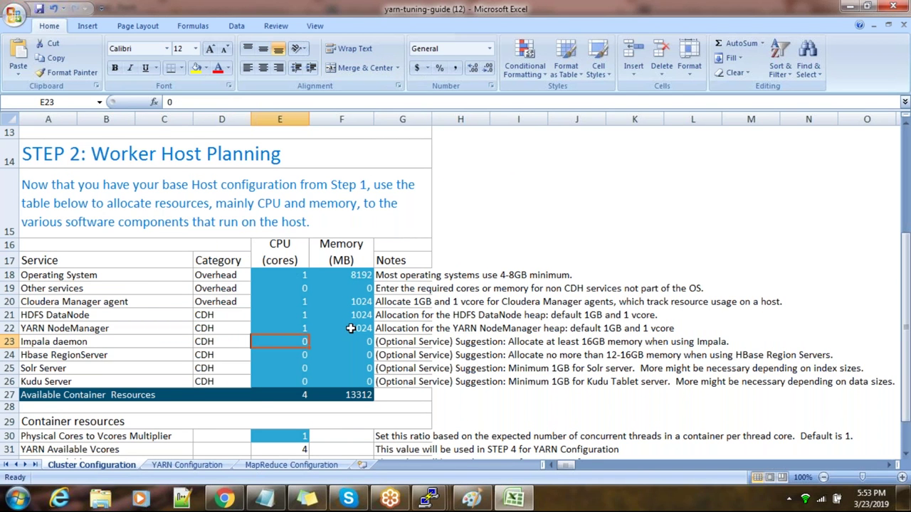
{"action": "left_click", "coordinate": [300, 396]}
{"action": "left_click", "coordinate": [359, 396]}
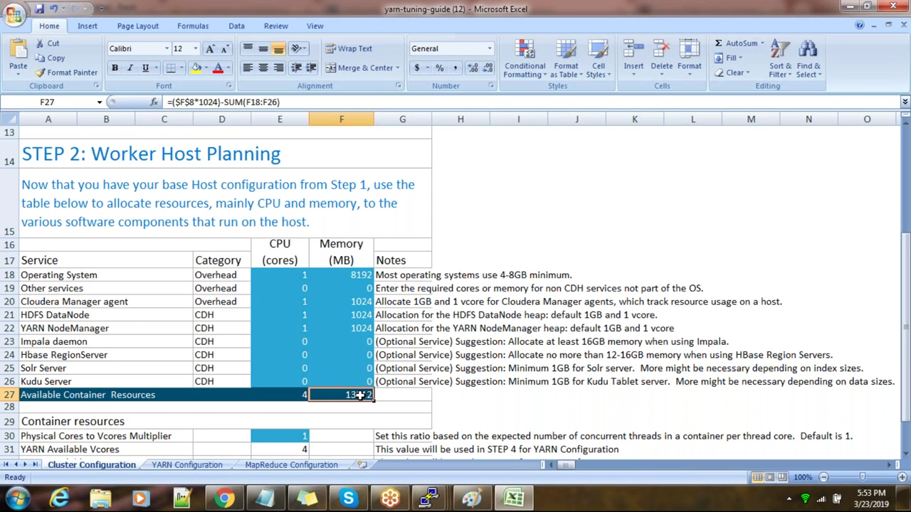
{"action": "scroll", "coordinate": [360, 396], "scroll_direction": "down", "scroll_amount": 1}
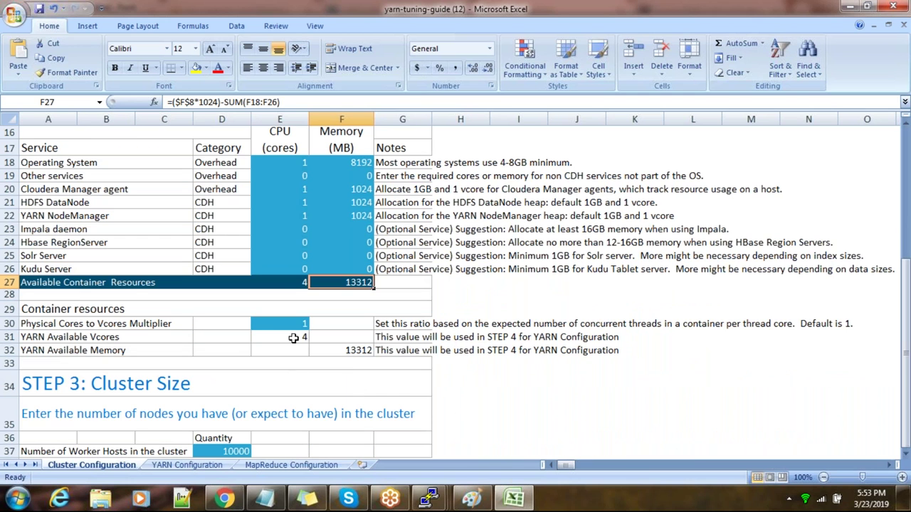
{"action": "left_click", "coordinate": [301, 282]}
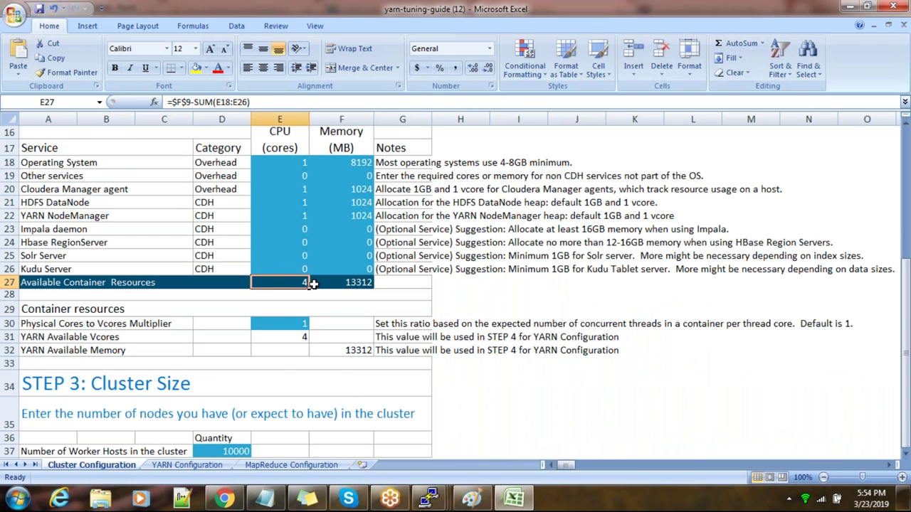
{"action": "left_click", "coordinate": [352, 282]}
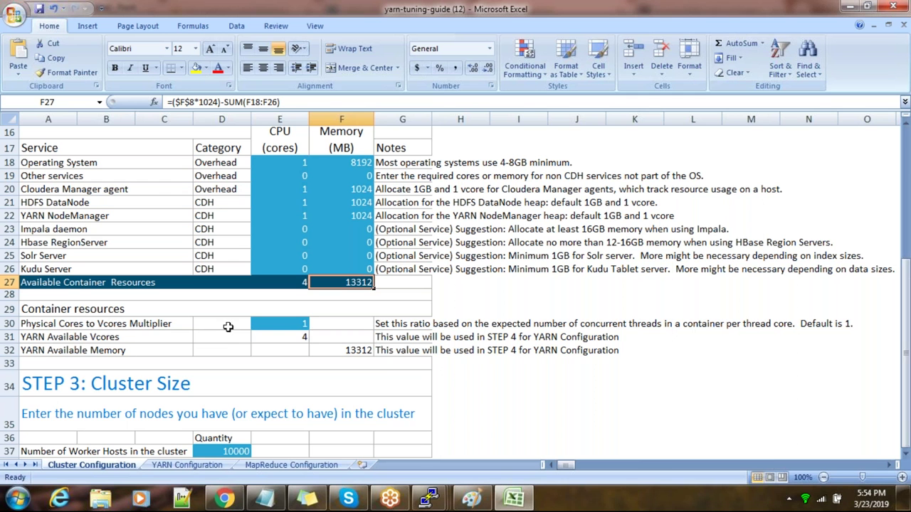
{"action": "left_click", "coordinate": [288, 323]}
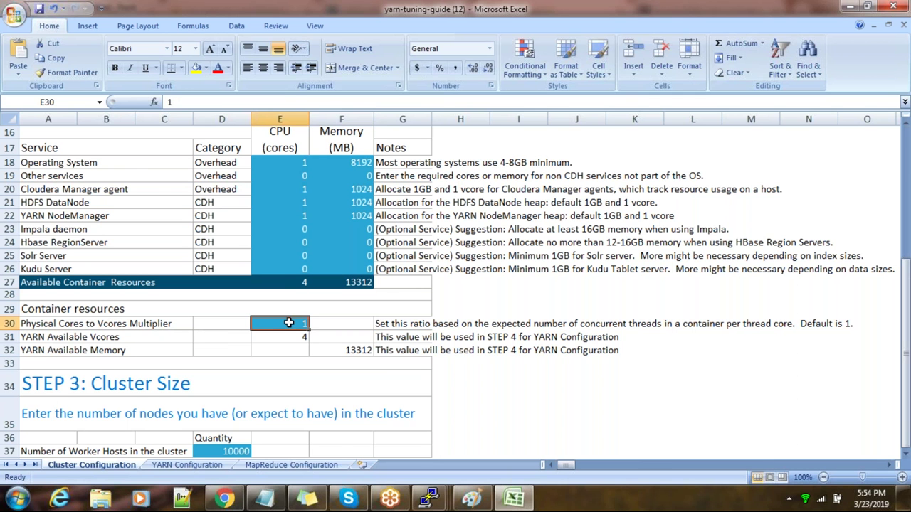
{"action": "left_click", "coordinate": [225, 500]}
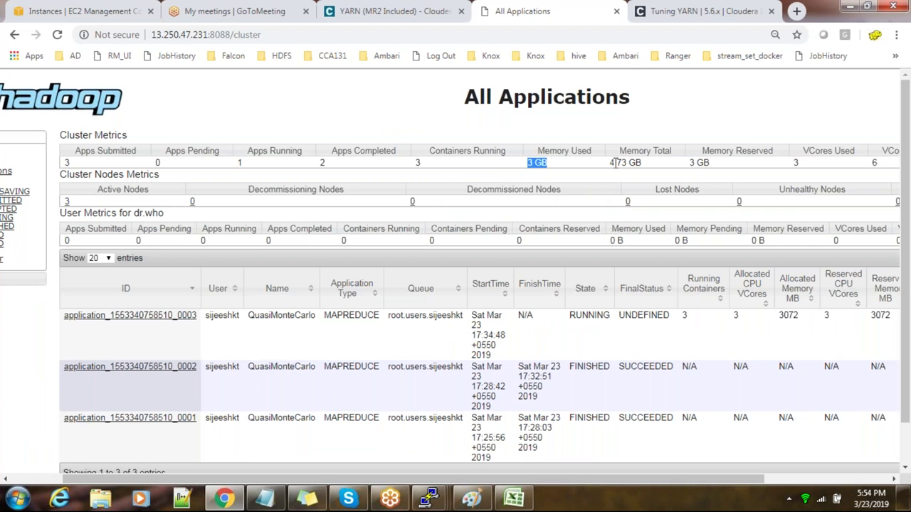
{"action": "left_click", "coordinate": [847, 6]}
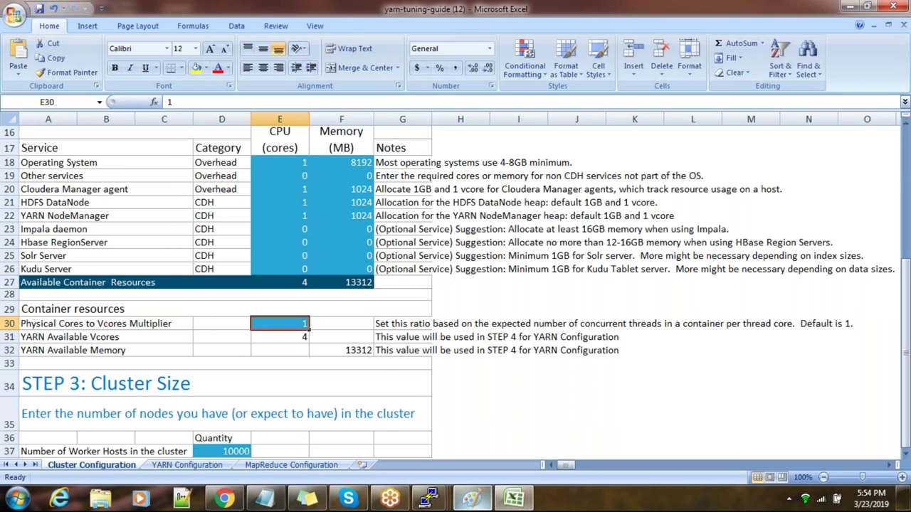
{"action": "left_click", "coordinate": [471, 498]}
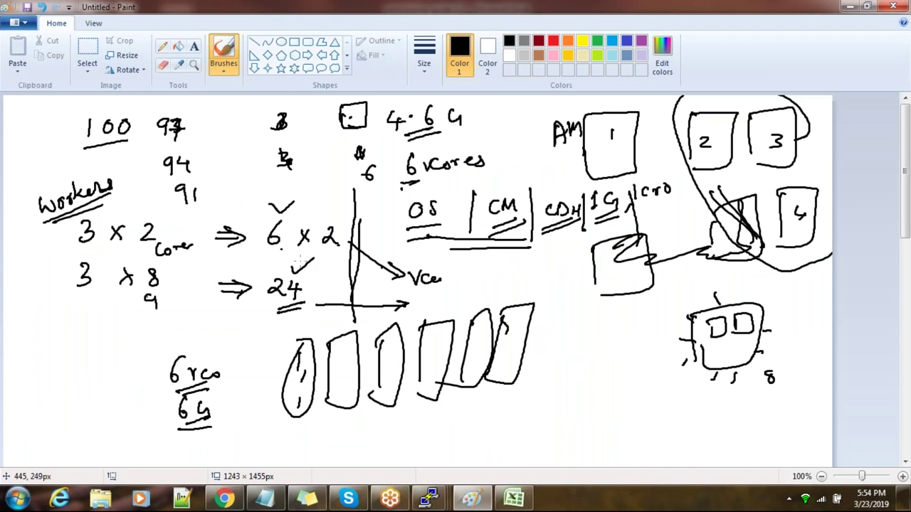
{"action": "left_click", "coordinate": [848, 6]}
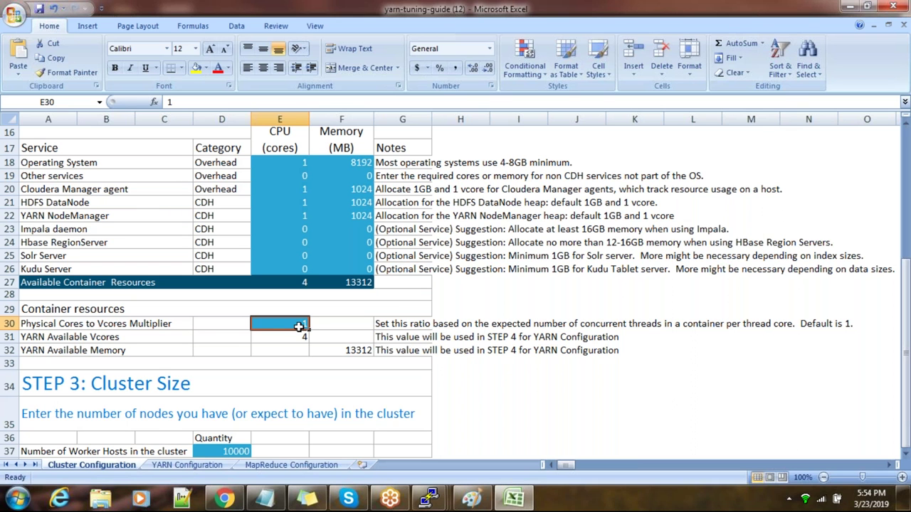
Step: Try Physical Cores to Vcores Multiplier values of 4, 2 and then 4 again in E30
{"action": "type", "text": "4"}
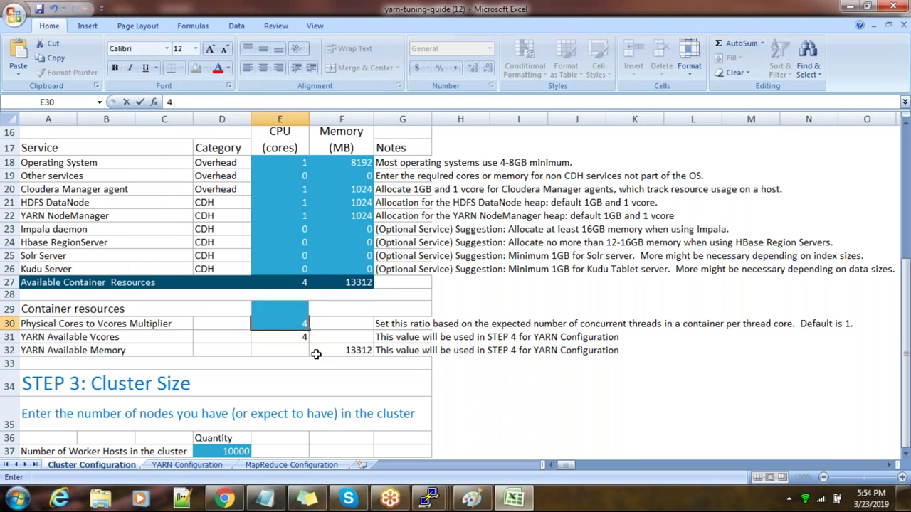
{"action": "left_click", "coordinate": [315, 354]}
{"action": "left_click", "coordinate": [305, 322]}
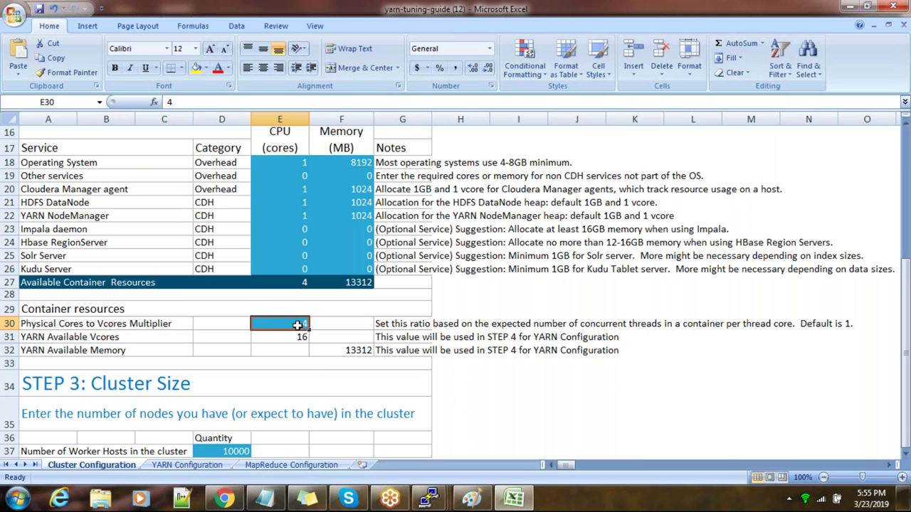
{"action": "type", "text": "2"}
{"action": "left_click", "coordinate": [301, 362]}
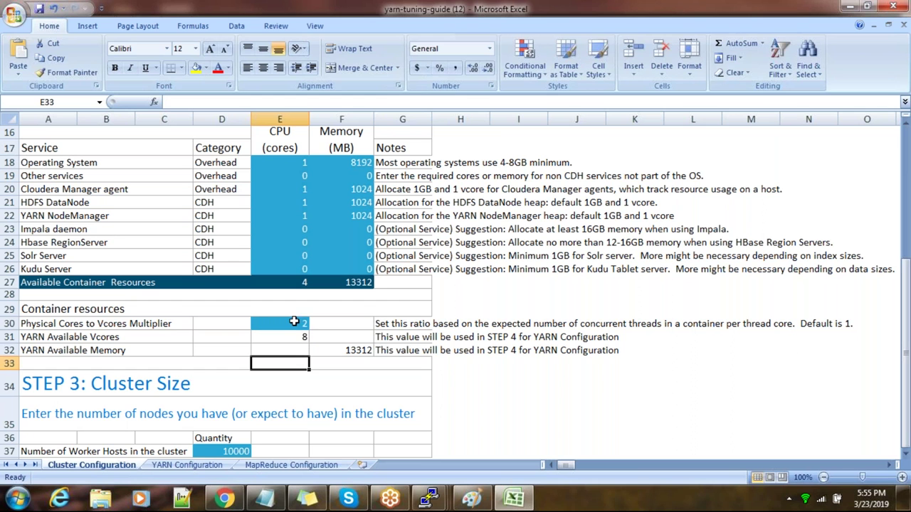
{"action": "left_click", "coordinate": [296, 324]}
{"action": "type", "text": "4"}
{"action": "left_click", "coordinate": [305, 361]}
Step: Set the multiplier to 3 and inspect the YARN Available Vcores (12) and Memory formulas
{"action": "left_click", "coordinate": [301, 326]}
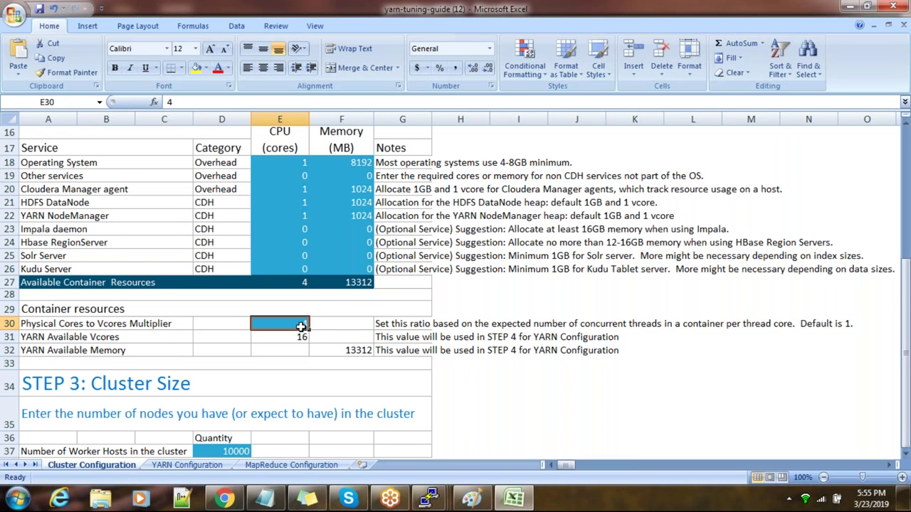
{"action": "type", "text": "3"}
{"action": "left_click", "coordinate": [317, 376]}
{"action": "left_click", "coordinate": [303, 339]}
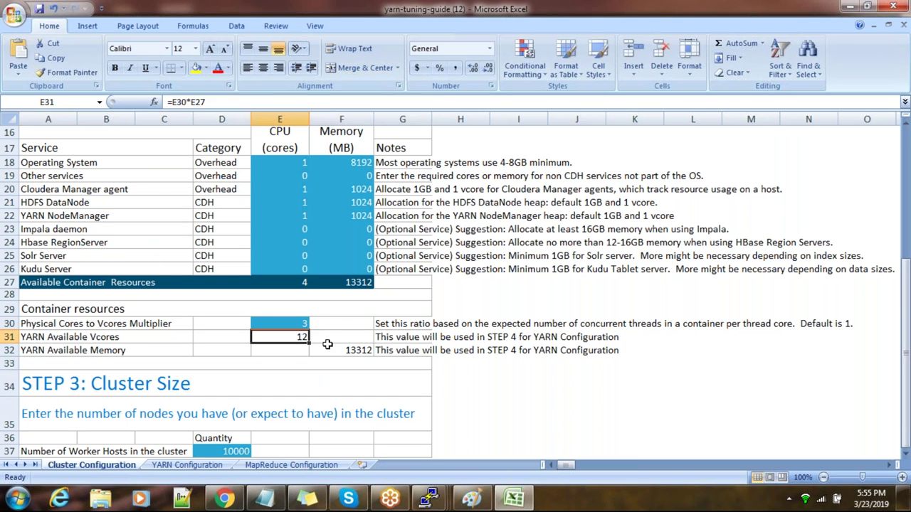
{"action": "left_click", "coordinate": [354, 350]}
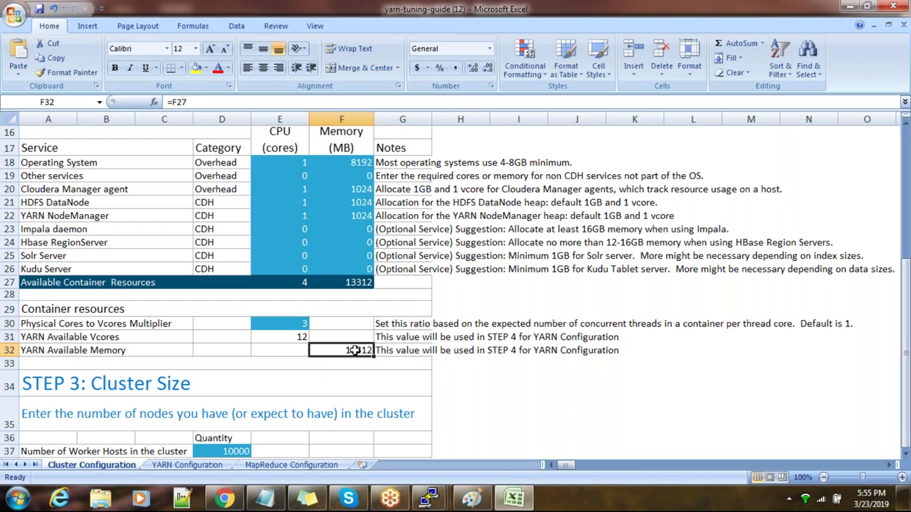
{"action": "left_click", "coordinate": [302, 338]}
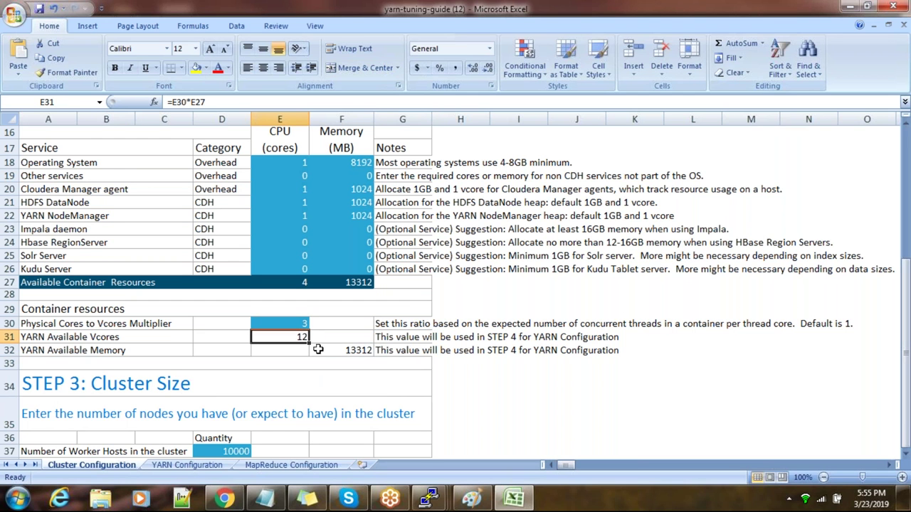
{"action": "left_click", "coordinate": [341, 351]}
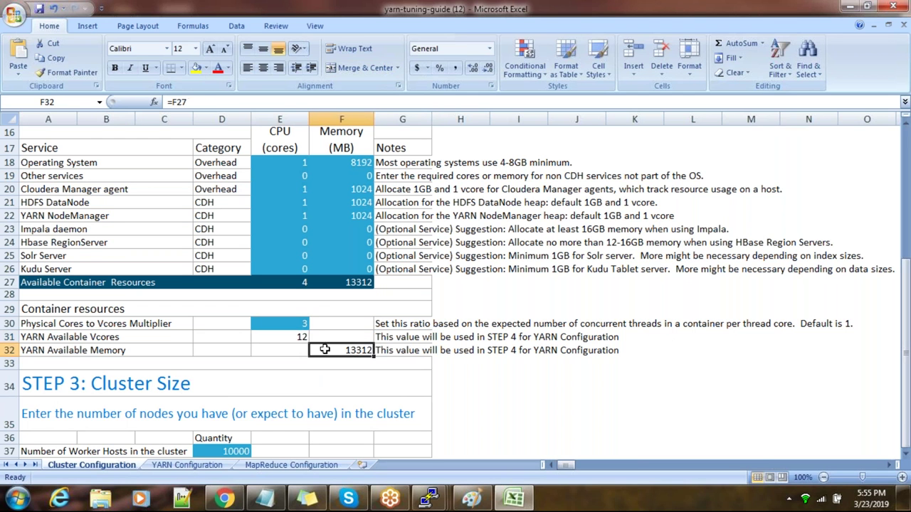
Step: Compare the YARN Available Vcores of 12 with the Available Memory of 13312 MB
{"action": "left_click", "coordinate": [298, 341]}
{"action": "left_click", "coordinate": [346, 351]}
{"action": "left_click", "coordinate": [301, 339]}
{"action": "left_click", "coordinate": [347, 351]}
{"action": "left_click", "coordinate": [299, 337]}
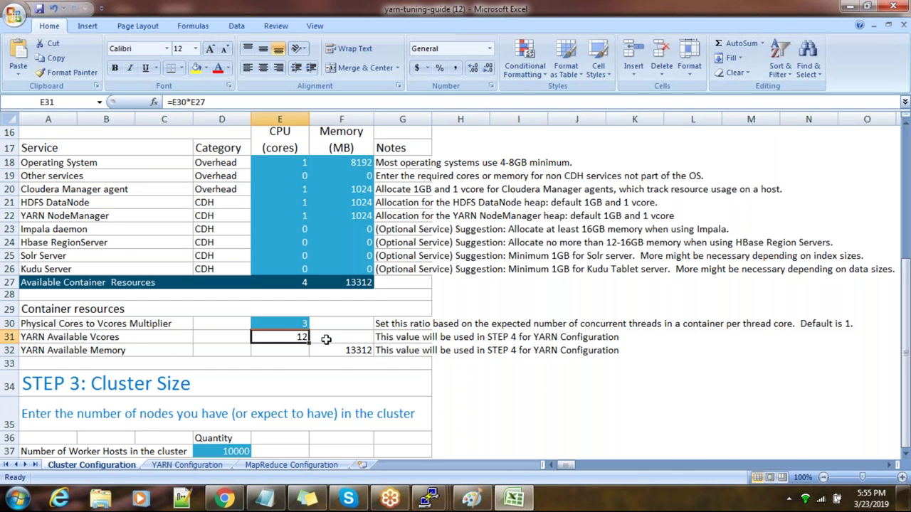
{"action": "left_click", "coordinate": [347, 350]}
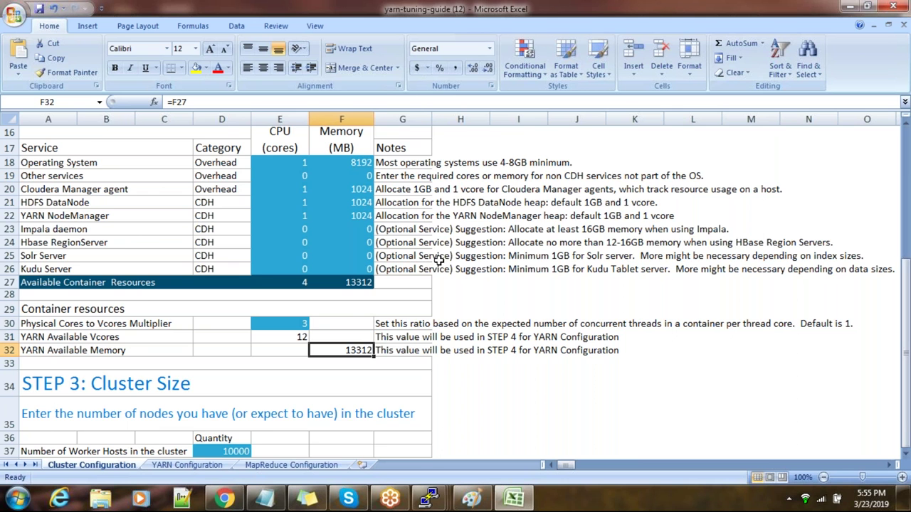
{"action": "scroll", "coordinate": [393, 247], "scroll_direction": "up", "scroll_amount": 2}
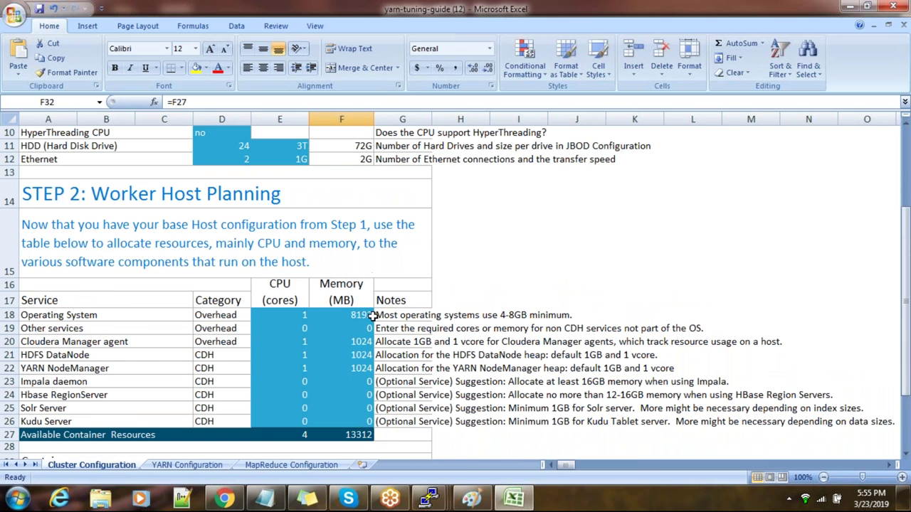
{"action": "scroll", "coordinate": [372, 317], "scroll_direction": "up", "scroll_amount": 3}
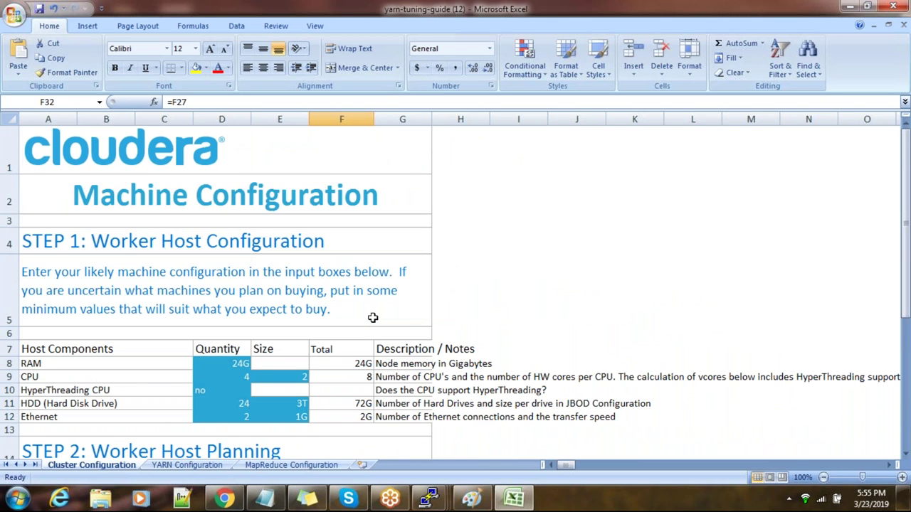
{"action": "scroll", "coordinate": [372, 317], "scroll_direction": "down", "scroll_amount": 2}
{"action": "scroll", "coordinate": [372, 317], "scroll_direction": "down", "scroll_amount": 1}
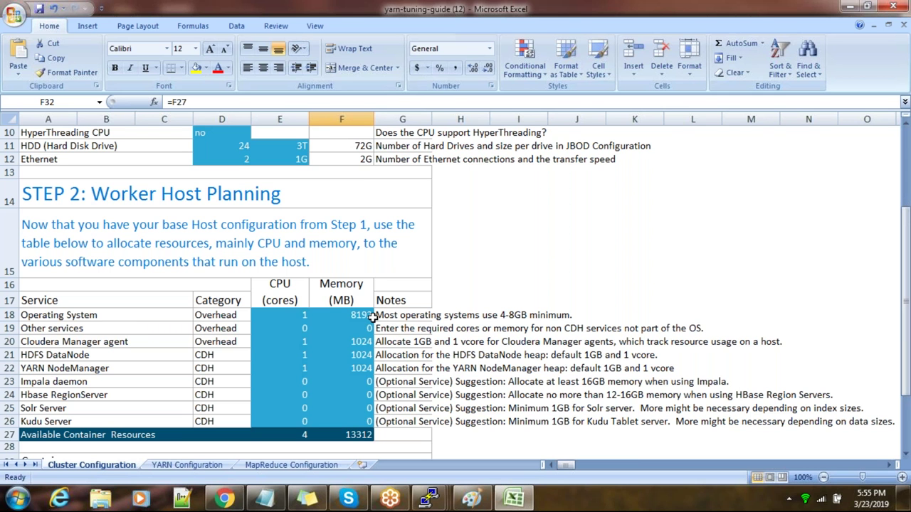
{"action": "scroll", "coordinate": [355, 335], "scroll_direction": "up", "scroll_amount": 2}
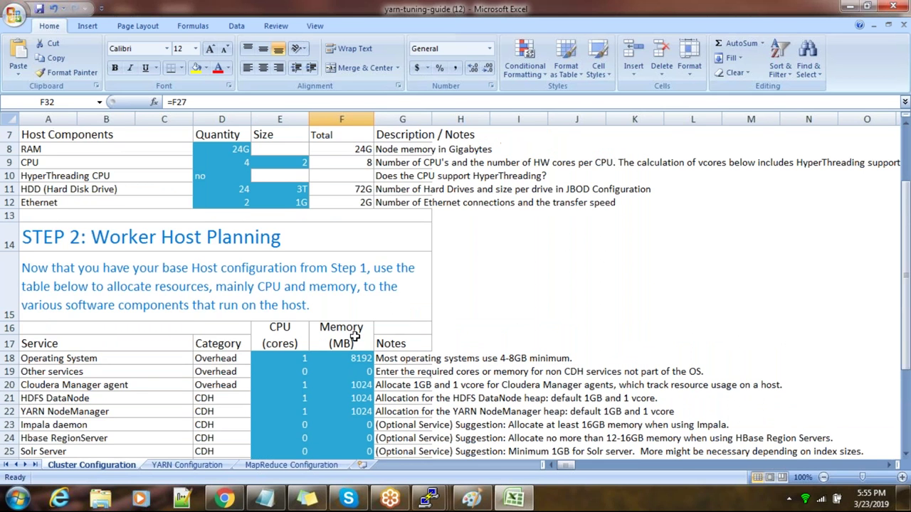
{"action": "scroll", "coordinate": [355, 336], "scroll_direction": "down", "scroll_amount": 1}
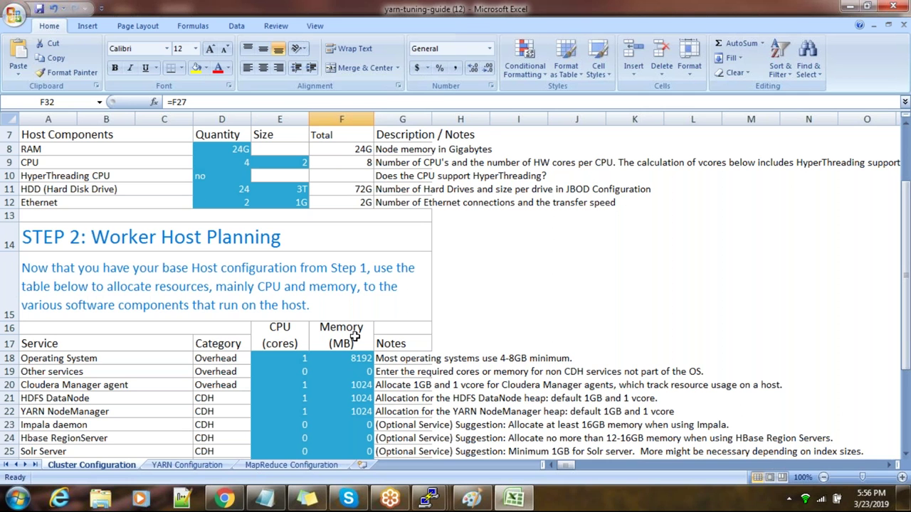
Step: Scroll to Container resources and check E30's vcores multiplier of 3, giving 12 vcores and 13312 MB
{"action": "scroll", "coordinate": [354, 337], "scroll_direction": "down", "scroll_amount": 3}
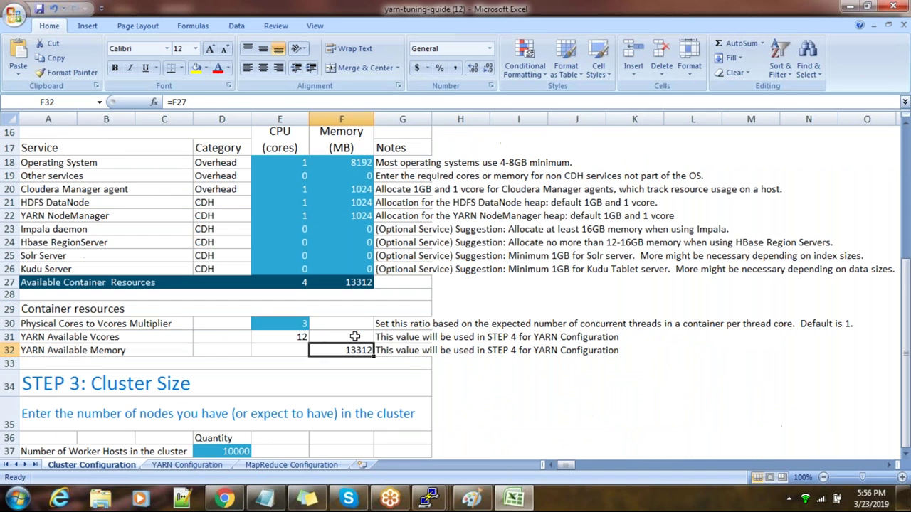
{"action": "left_click", "coordinate": [299, 325]}
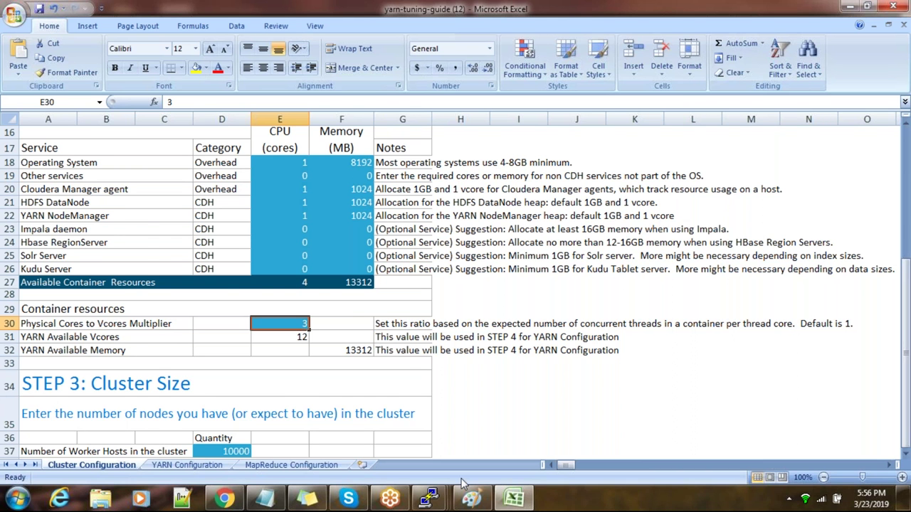
{"action": "left_click", "coordinate": [471, 498]}
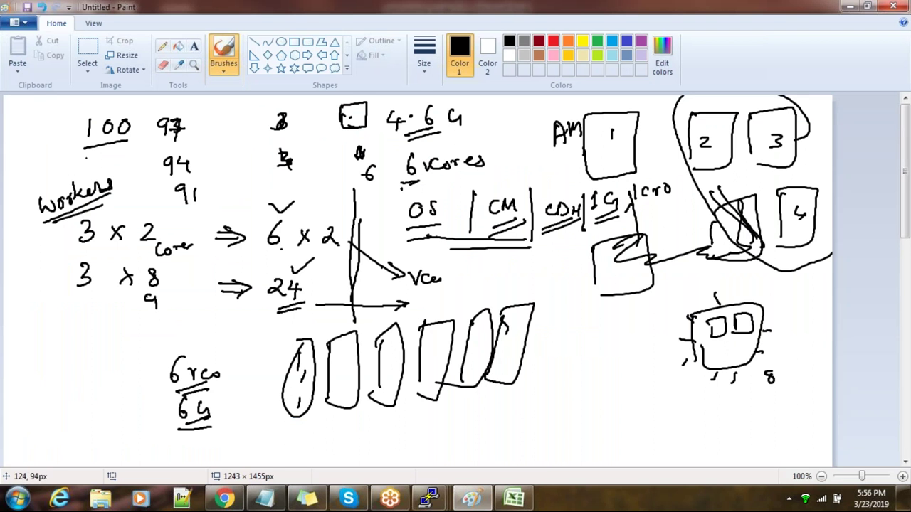
Step: Start a new blank Paint canvas, discarding the cores-and-vcores sketch without saving
{"action": "left_click", "coordinate": [32, 23]}
{"action": "left_click", "coordinate": [35, 47]}
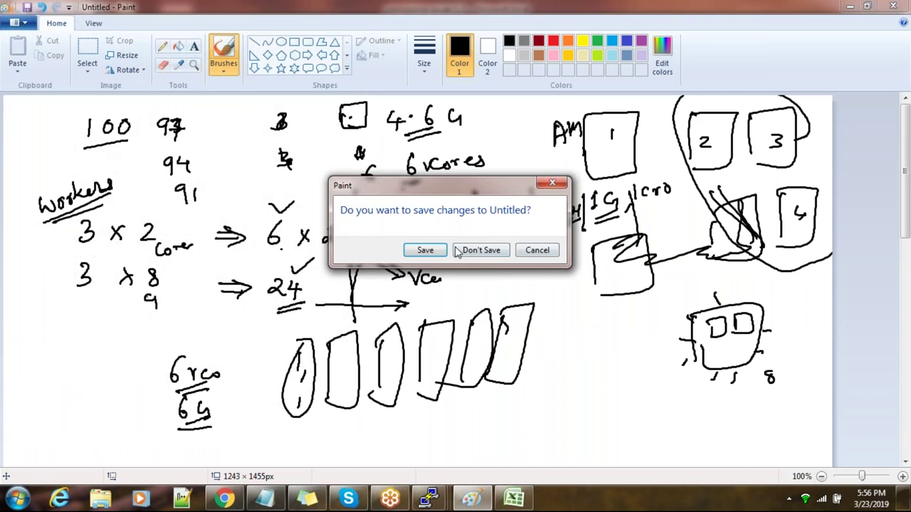
{"action": "left_click", "coordinate": [425, 249]}
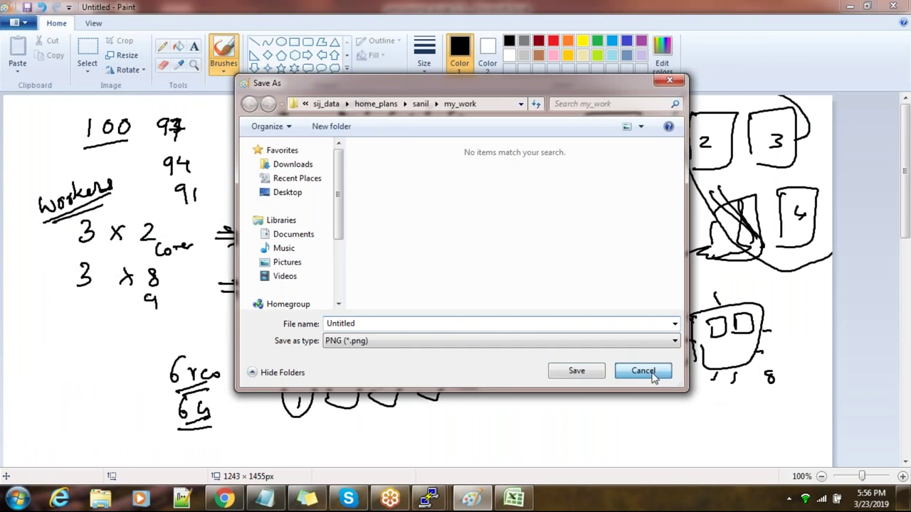
{"action": "left_click", "coordinate": [643, 371]}
{"action": "left_click", "coordinate": [22, 23]}
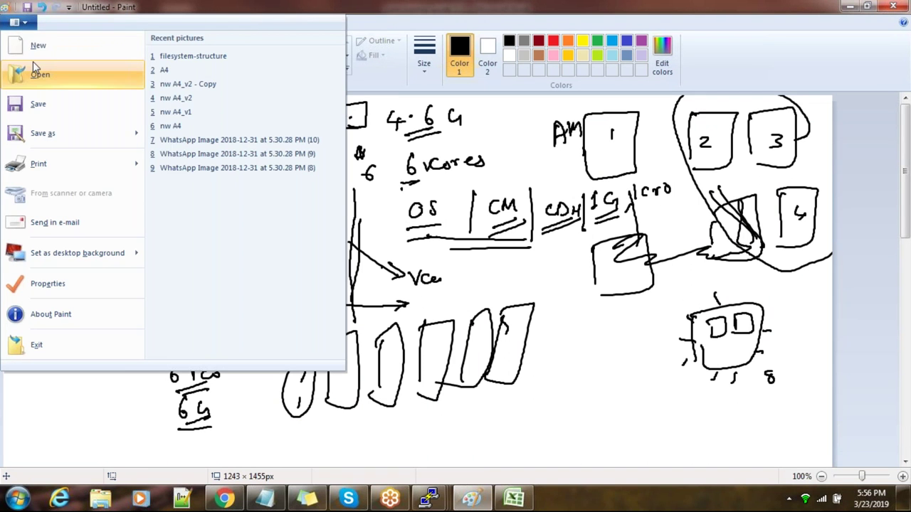
{"action": "left_click", "coordinate": [35, 46]}
{"action": "left_click", "coordinate": [491, 250]}
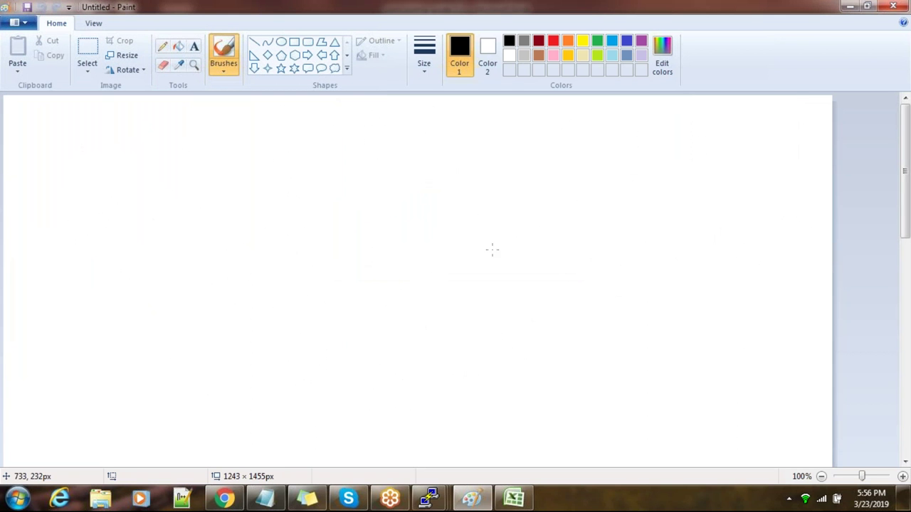
Step: Draw a host box with CPU and memory labels beside it
{"action": "mouse_move", "coordinate": [310, 130]}
{"action": "left_mouse_down"}
{"action": "mouse_move", "coordinate": [308, 192]}
{"action": "mouse_move", "coordinate": [378, 122]}
{"action": "mouse_move", "coordinate": [314, 183]}
{"action": "left_mouse_up"}
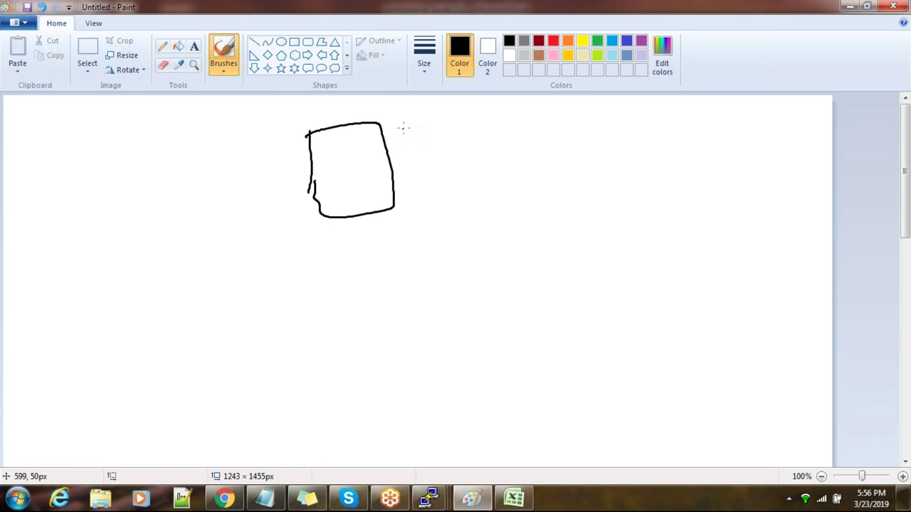
{"action": "left_click_drag", "start_coordinate": [409, 127], "coordinate": [400, 135]}
{"action": "left_click_drag", "start_coordinate": [416, 123], "coordinate": [417, 130]}
{"action": "left_click_drag", "start_coordinate": [425, 122], "coordinate": [433, 120]}
{"action": "left_click_drag", "start_coordinate": [412, 158], "coordinate": [425, 156]}
{"action": "mouse_move", "coordinate": [436, 145]}
{"action": "left_mouse_down"}
{"action": "mouse_move", "coordinate": [431, 157]}
{"action": "mouse_move", "coordinate": [446, 152]}
{"action": "left_mouse_up"}
{"action": "left_click", "coordinate": [459, 150]}
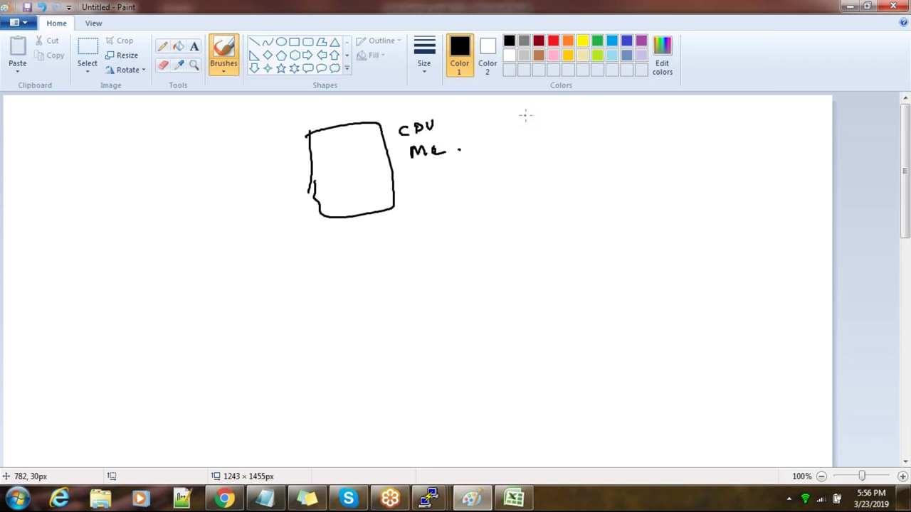
Step: Write '1 Core' and '4GB' under the labels, with a multiplier corrected from 3 to 1
{"action": "mouse_move", "coordinate": [426, 189]}
{"action": "left_mouse_down"}
{"action": "mouse_move", "coordinate": [425, 208]}
{"action": "mouse_move", "coordinate": [451, 194]}
{"action": "left_mouse_up"}
{"action": "left_click_drag", "start_coordinate": [457, 200], "coordinate": [473, 199]}
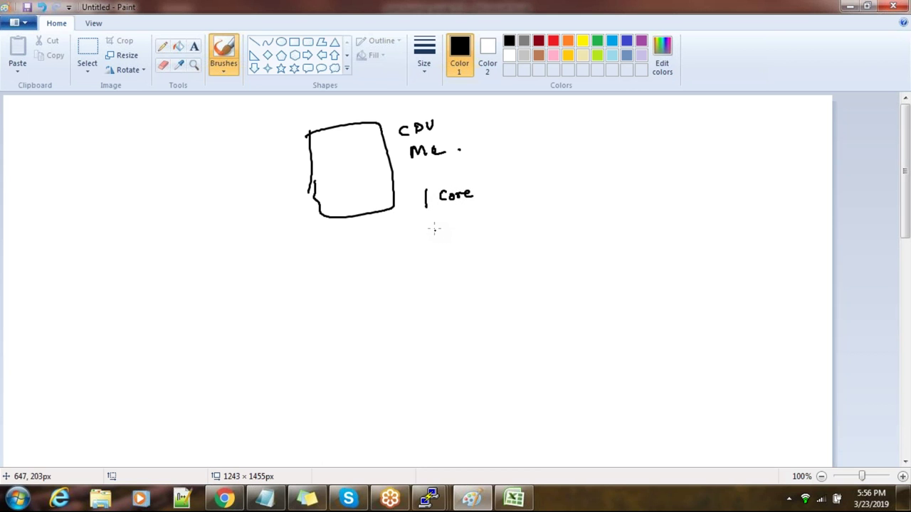
{"action": "mouse_move", "coordinate": [427, 225]}
{"action": "left_mouse_down"}
{"action": "mouse_move", "coordinate": [438, 235]}
{"action": "mouse_move", "coordinate": [431, 242]}
{"action": "mouse_move", "coordinate": [472, 236]}
{"action": "left_mouse_up"}
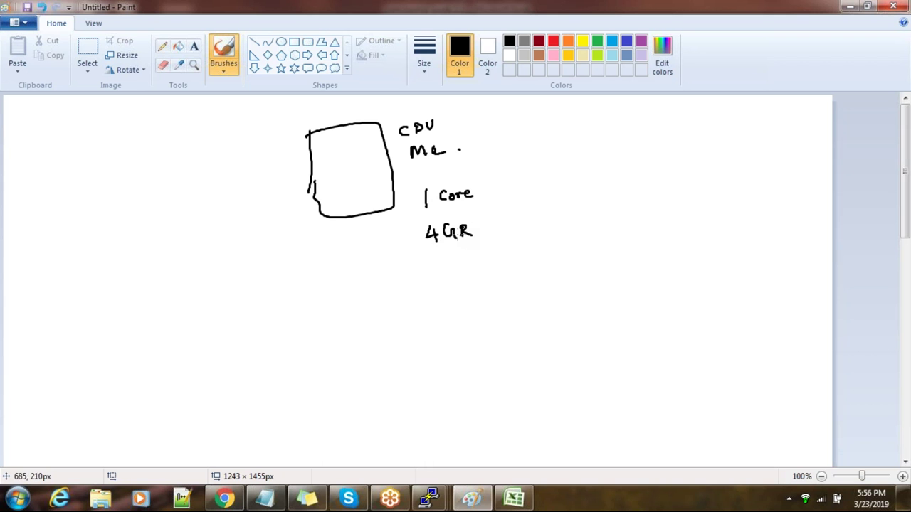
{"action": "mouse_move", "coordinate": [522, 192]}
{"action": "left_mouse_down"}
{"action": "mouse_move", "coordinate": [542, 192]}
{"action": "mouse_move", "coordinate": [515, 197]}
{"action": "left_mouse_up"}
{"action": "mouse_move", "coordinate": [514, 185]}
{"action": "left_mouse_down"}
{"action": "mouse_move", "coordinate": [505, 197]}
{"action": "mouse_move", "coordinate": [523, 182]}
{"action": "mouse_move", "coordinate": [522, 192]}
{"action": "left_mouse_up"}
{"action": "mouse_move", "coordinate": [524, 186]}
{"action": "left_mouse_down"}
{"action": "mouse_move", "coordinate": [534, 189]}
{"action": "mouse_move", "coordinate": [528, 198]}
{"action": "left_mouse_up"}
Step: Draw an arrow leading to '4 vcores' with '4G' written below it
{"action": "left_click_drag", "start_coordinate": [590, 188], "coordinate": [617, 186]}
{"action": "mouse_move", "coordinate": [606, 181]}
{"action": "left_mouse_down"}
{"action": "mouse_move", "coordinate": [607, 192]}
{"action": "mouse_move", "coordinate": [646, 180]}
{"action": "mouse_move", "coordinate": [631, 199]}
{"action": "left_mouse_up"}
{"action": "left_click_drag", "start_coordinate": [663, 180], "coordinate": [669, 187]}
{"action": "left_click_drag", "start_coordinate": [673, 182], "coordinate": [681, 183]}
{"action": "left_click_drag", "start_coordinate": [634, 216], "coordinate": [648, 222]}
{"action": "mouse_move", "coordinate": [642, 216]}
{"action": "left_mouse_down"}
{"action": "mouse_move", "coordinate": [642, 229]}
{"action": "mouse_move", "coordinate": [669, 226]}
{"action": "left_mouse_up"}
Step: Draw three container boxes in a row and a fourth box below them
{"action": "left_click_drag", "start_coordinate": [710, 169], "coordinate": [713, 205]}
{"action": "left_click_drag", "start_coordinate": [747, 168], "coordinate": [749, 197]}
{"action": "mouse_move", "coordinate": [783, 164]}
{"action": "left_mouse_down"}
{"action": "mouse_move", "coordinate": [782, 192]}
{"action": "mouse_move", "coordinate": [809, 191]}
{"action": "left_mouse_up"}
{"action": "left_click_drag", "start_coordinate": [758, 236], "coordinate": [768, 260]}
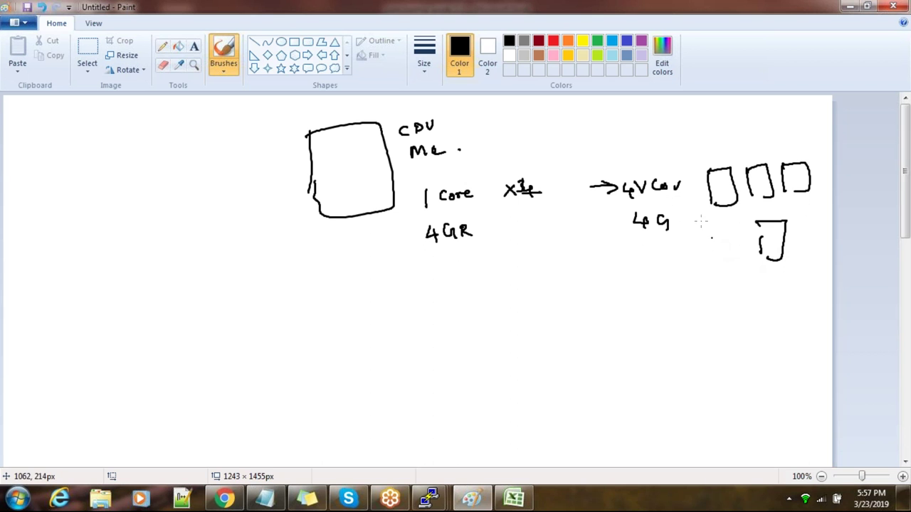
{"action": "left_click_drag", "start_coordinate": [757, 222], "coordinate": [759, 260]}
Step: Emphasise the 1 before Core, underline 4G twice, and return to Excel
{"action": "mouse_move", "coordinate": [422, 188]}
{"action": "left_mouse_down"}
{"action": "mouse_move", "coordinate": [429, 214]}
{"action": "mouse_move", "coordinate": [424, 196]}
{"action": "left_mouse_up"}
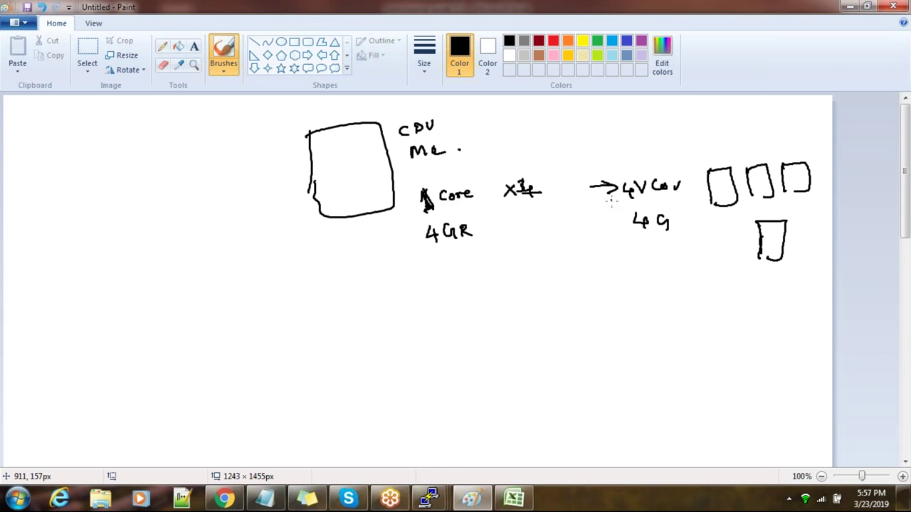
{"action": "left_click_drag", "start_coordinate": [631, 229], "coordinate": [674, 224]}
{"action": "left_click_drag", "start_coordinate": [633, 247], "coordinate": [666, 239]}
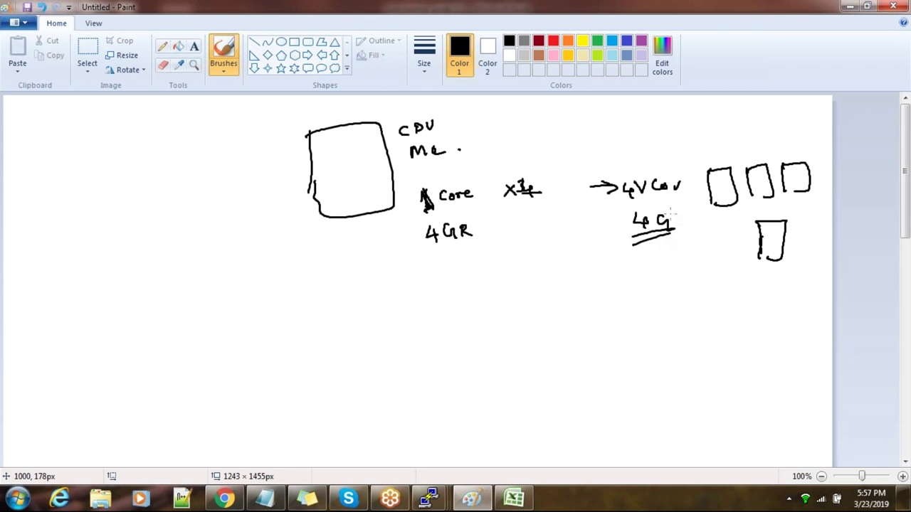
{"action": "key", "text": "alt+Tab"}
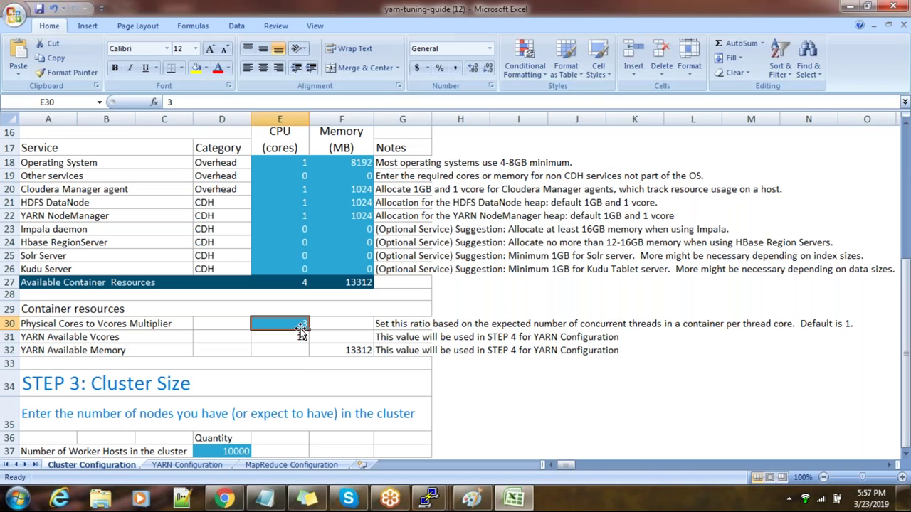
{"action": "left_click", "coordinate": [303, 365]}
{"action": "left_click", "coordinate": [302, 323]}
{"action": "left_click", "coordinate": [344, 349]}
{"action": "left_click", "coordinate": [295, 338]}
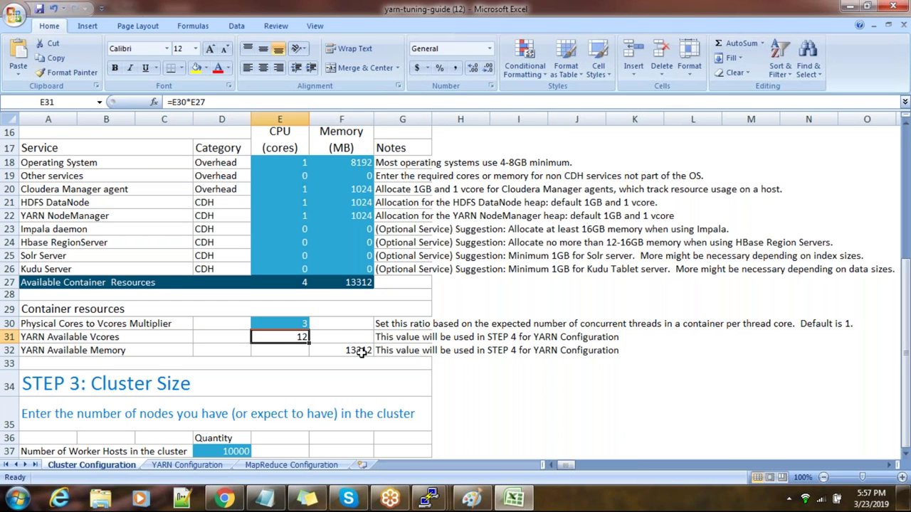
{"action": "left_click", "coordinate": [361, 351]}
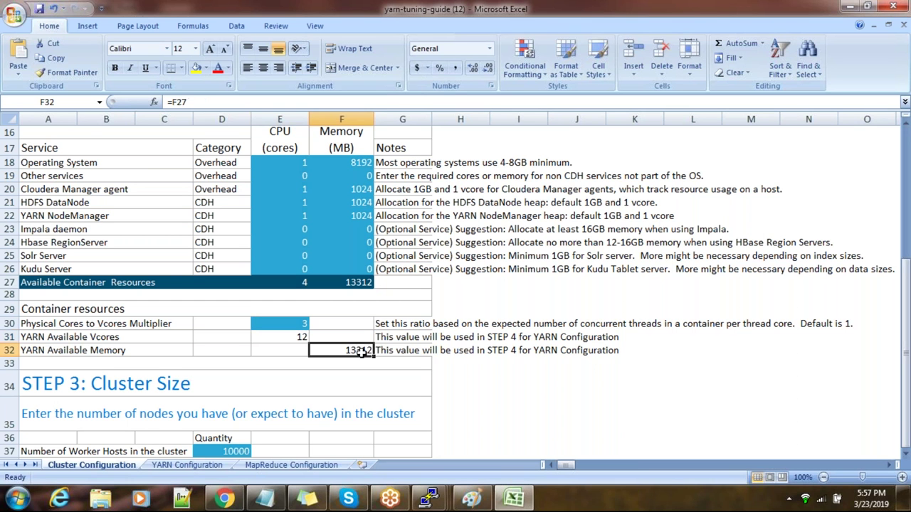
{"action": "left_click", "coordinate": [298, 321]}
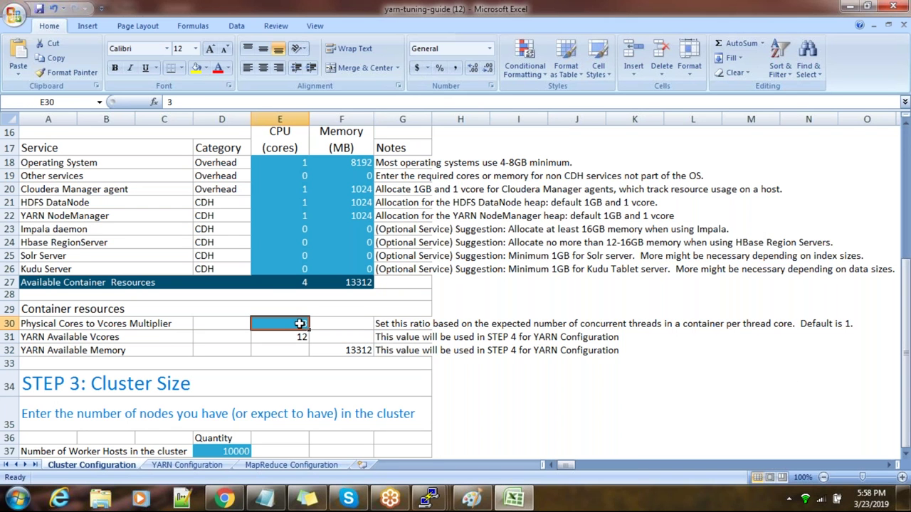
{"action": "type", "text": "2"}
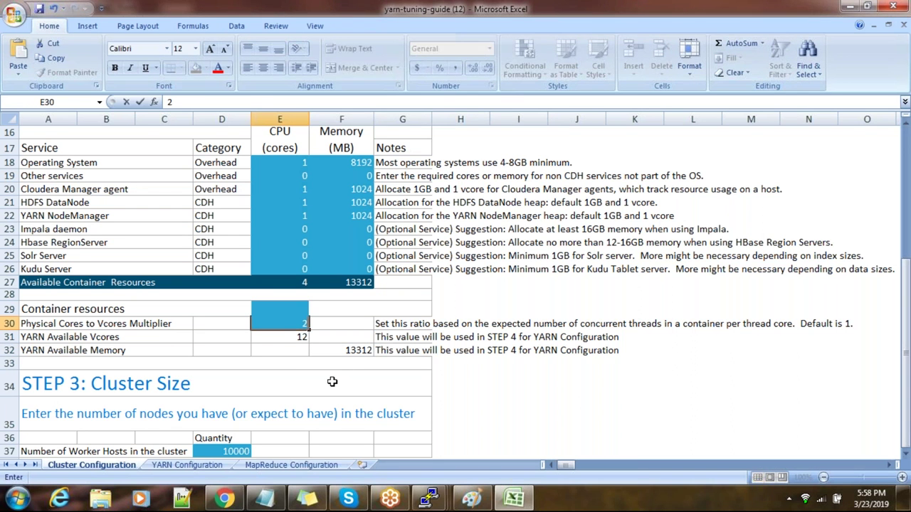
{"action": "left_click", "coordinate": [338, 381]}
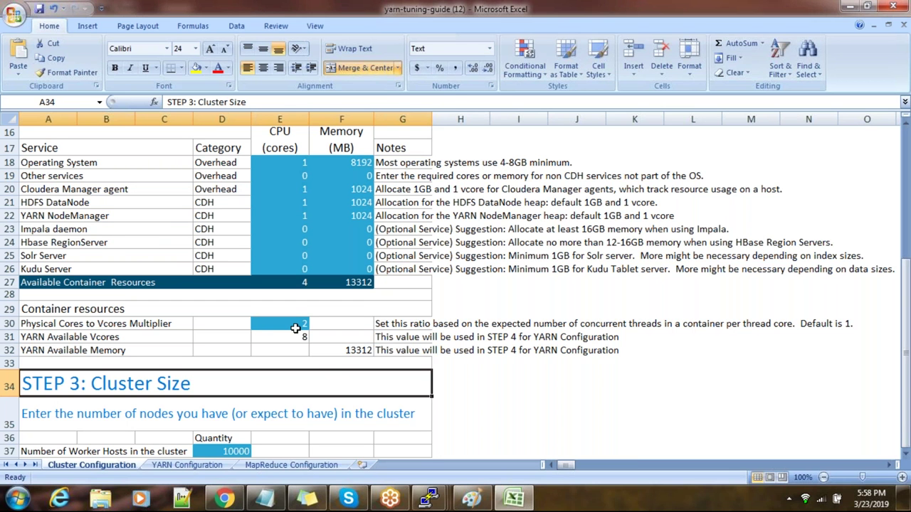
{"action": "left_click", "coordinate": [298, 324]}
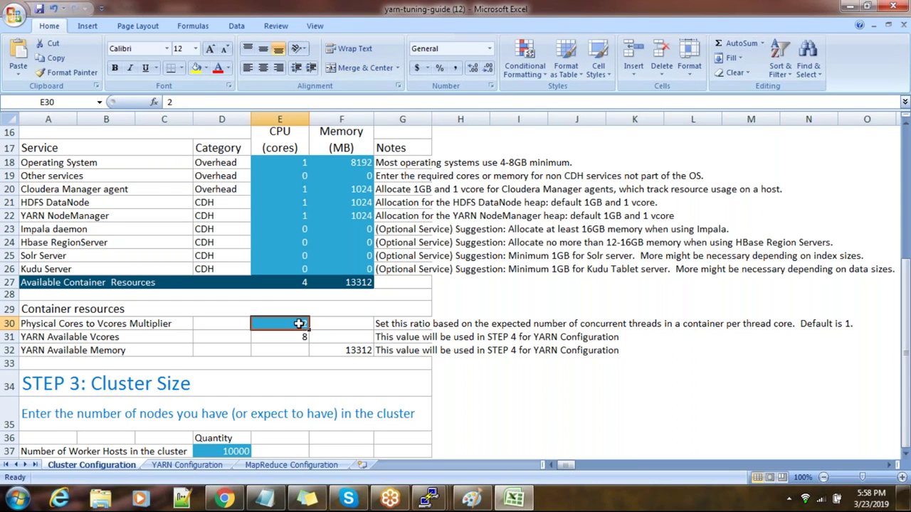
{"action": "type", "text": "3"}
{"action": "left_click", "coordinate": [303, 372]}
{"action": "left_click", "coordinate": [301, 336]}
{"action": "left_click", "coordinate": [344, 352]}
{"action": "left_click", "coordinate": [291, 336]}
{"action": "left_click", "coordinate": [341, 350]}
{"action": "left_click", "coordinate": [290, 336]}
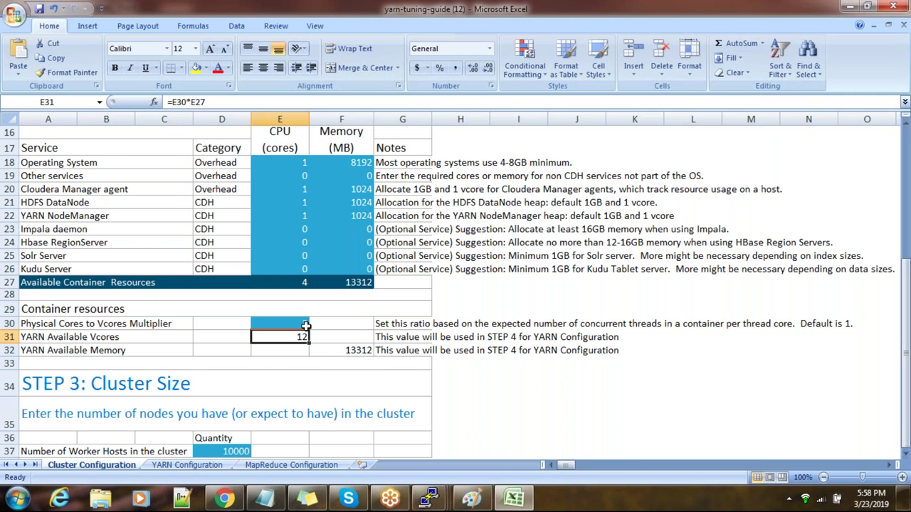
{"action": "scroll", "coordinate": [317, 361], "scroll_direction": "down", "scroll_amount": 1}
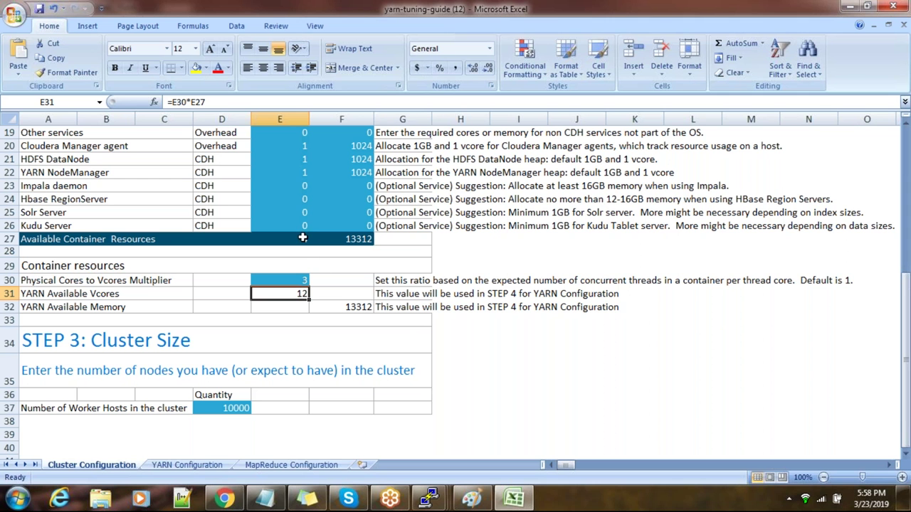
{"action": "scroll", "coordinate": [303, 238], "scroll_direction": "up", "scroll_amount": 1}
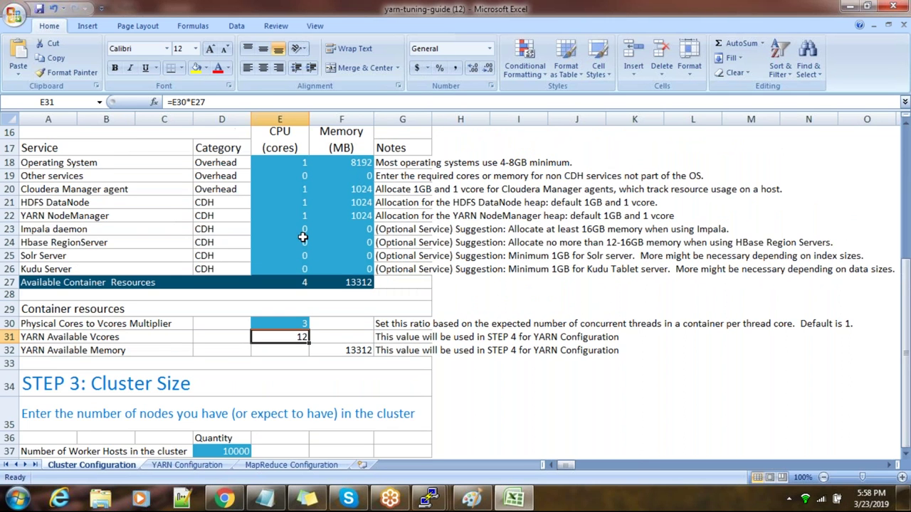
{"action": "scroll", "coordinate": [302, 238], "scroll_direction": "up", "scroll_amount": 4}
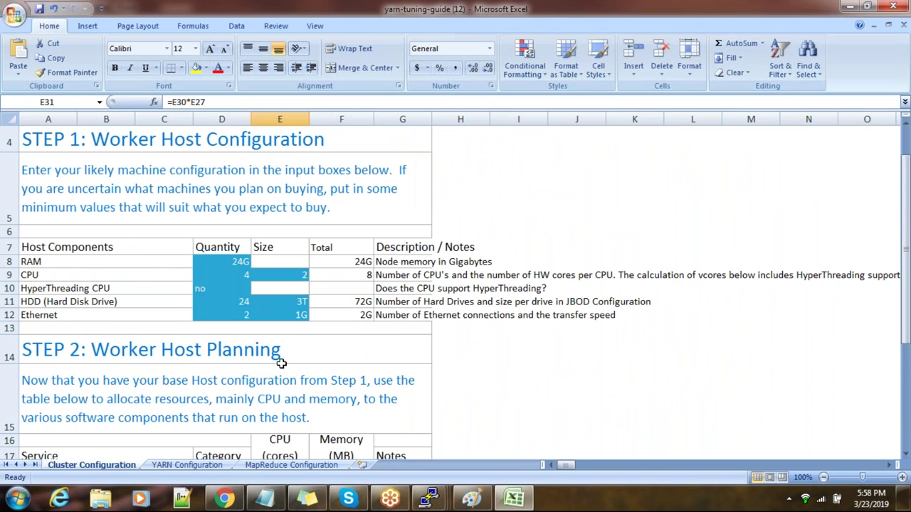
{"action": "scroll", "coordinate": [291, 352], "scroll_direction": "down", "scroll_amount": 3}
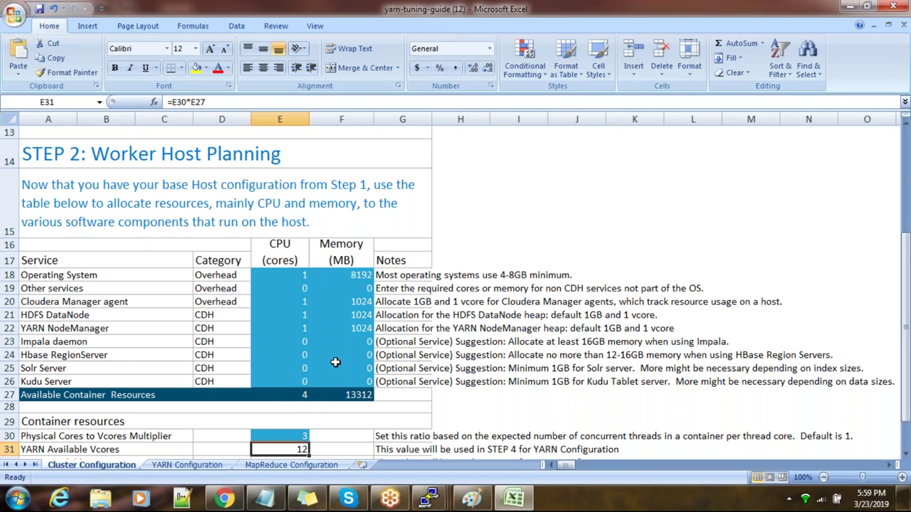
{"action": "left_click", "coordinate": [304, 396]}
{"action": "left_click", "coordinate": [355, 396]}
{"action": "left_click", "coordinate": [290, 400]}
{"action": "left_click", "coordinate": [356, 397]}
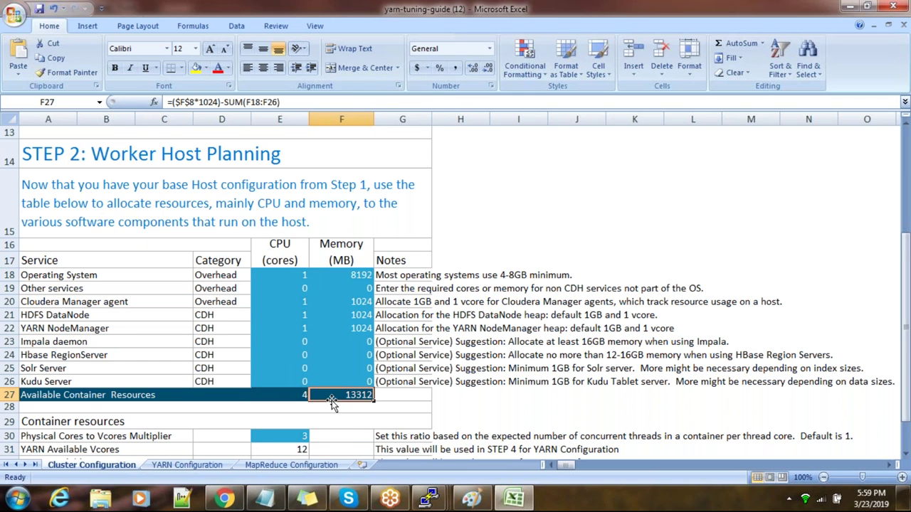
{"action": "scroll", "coordinate": [354, 434], "scroll_direction": "down", "scroll_amount": 1}
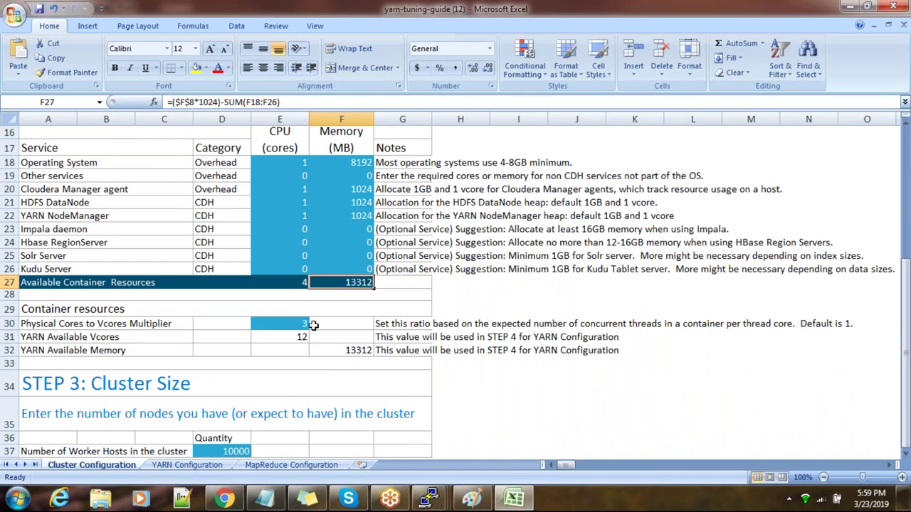
{"action": "left_click", "coordinate": [298, 281]}
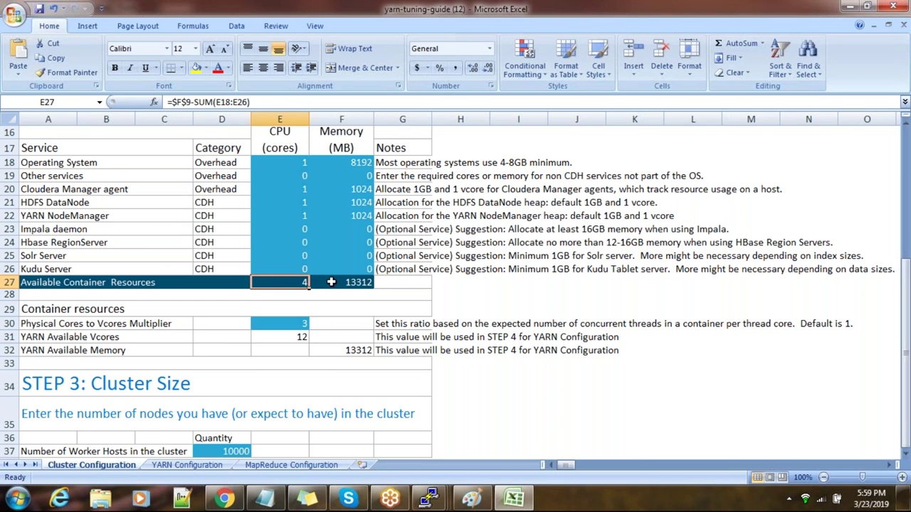
{"action": "left_click", "coordinate": [357, 282]}
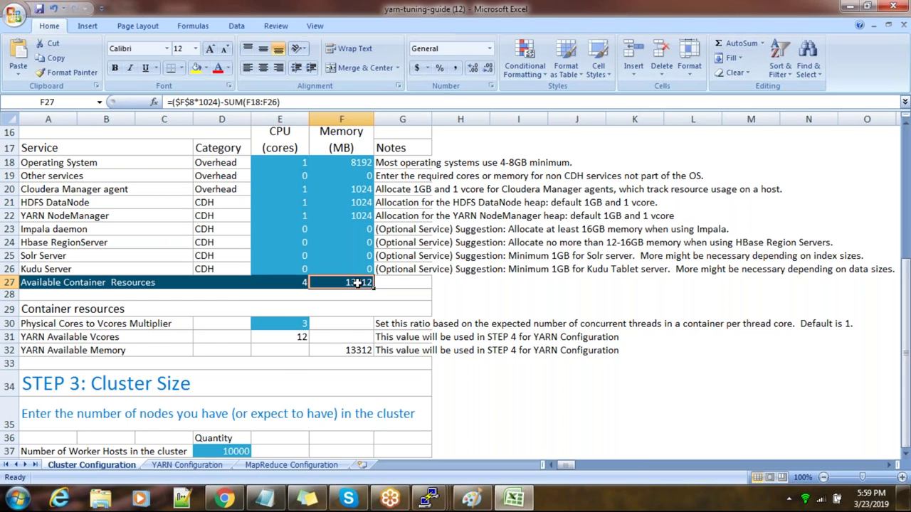
{"action": "left_click", "coordinate": [356, 349]}
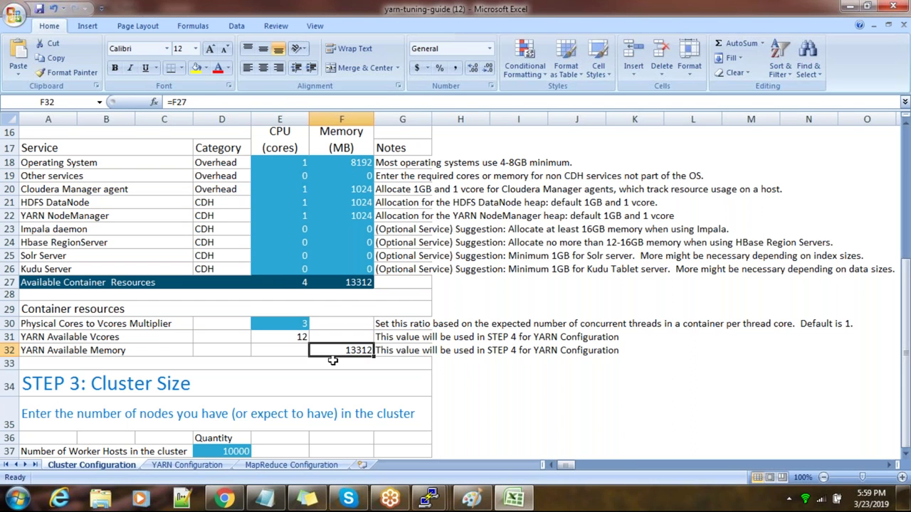
{"action": "left_click", "coordinate": [297, 337]}
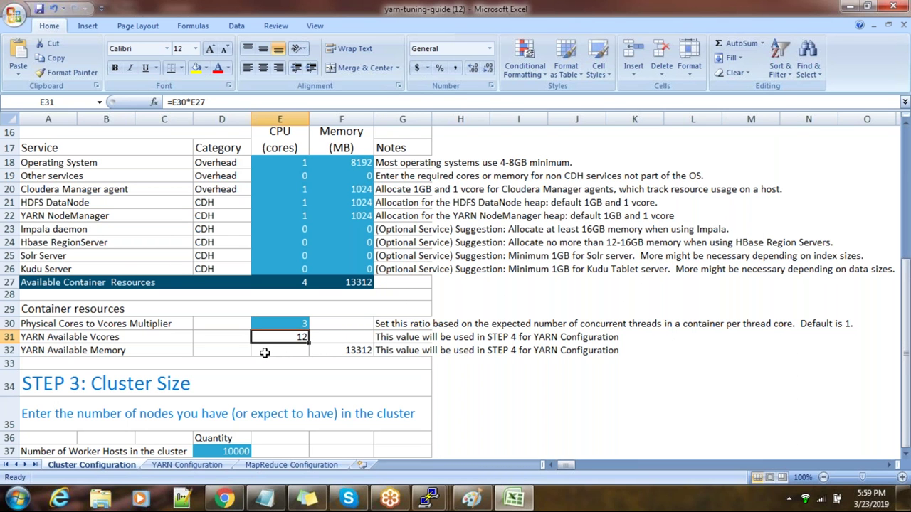
Step: Set the E30 vcores multiplier to 1 and check the YARN vcores and memory formulas
{"action": "left_click", "coordinate": [304, 324]}
{"action": "type", "text": "1"}
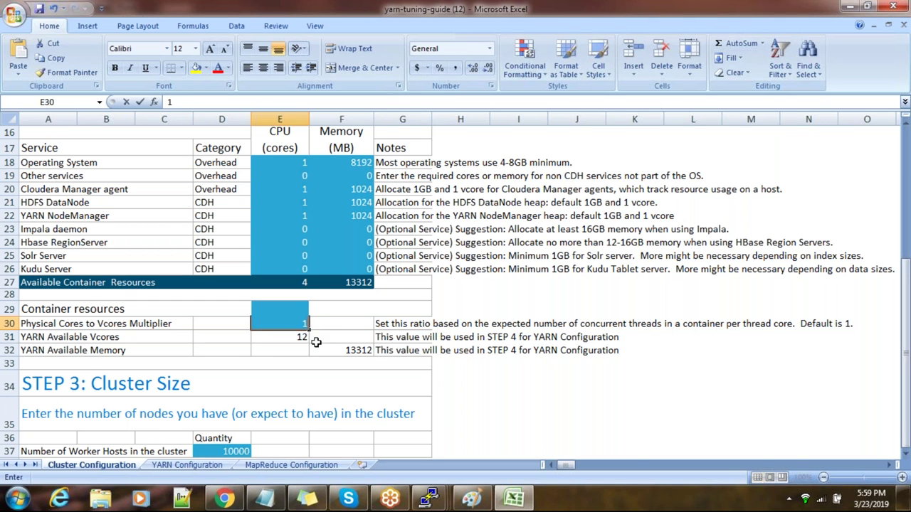
{"action": "left_click", "coordinate": [312, 350]}
{"action": "left_click", "coordinate": [298, 336]}
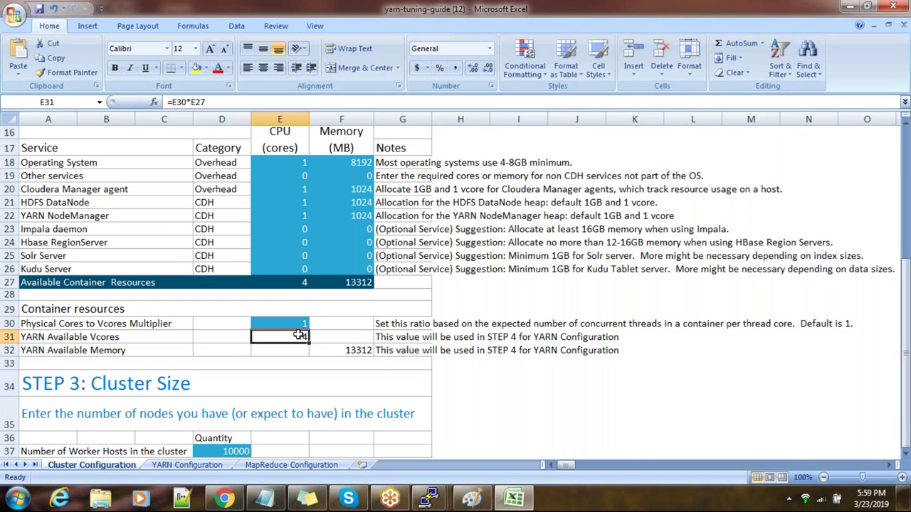
{"action": "left_click", "coordinate": [356, 352]}
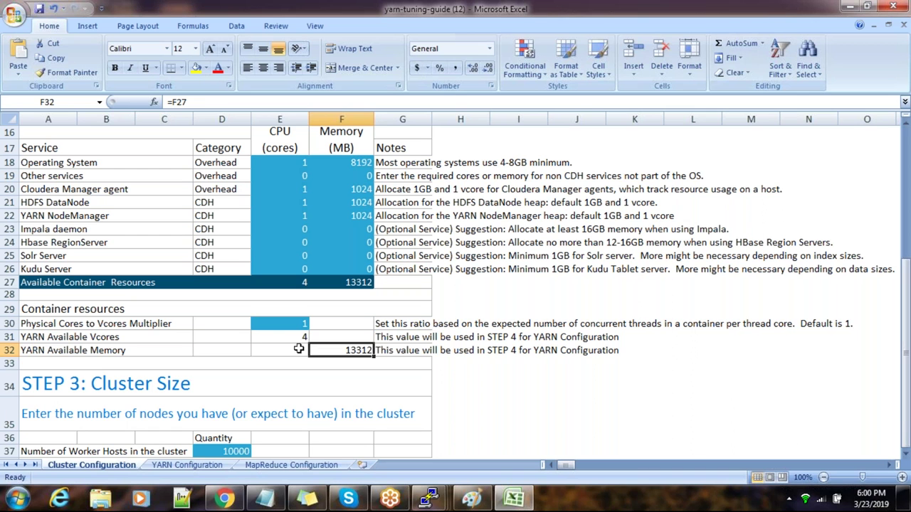
{"action": "left_click", "coordinate": [296, 339]}
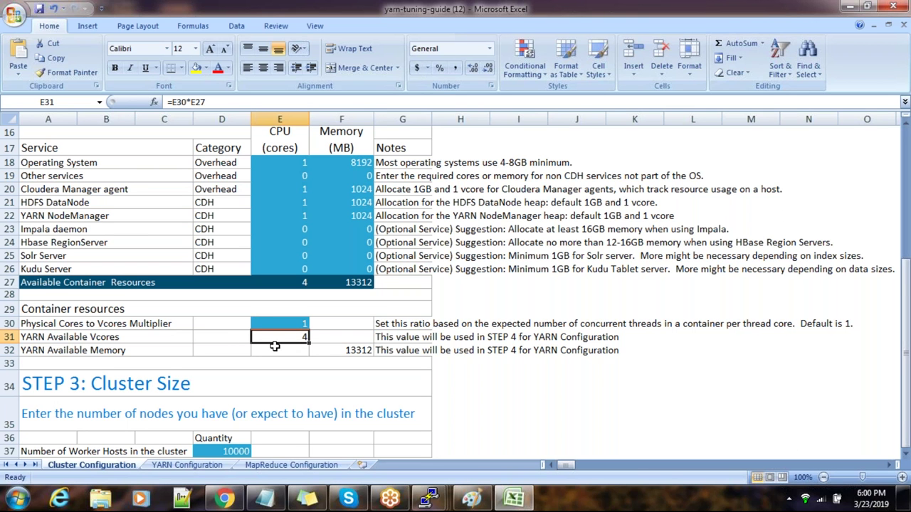
Step: Try a multiplier of 3, then set it back to 1
{"action": "left_click", "coordinate": [300, 326]}
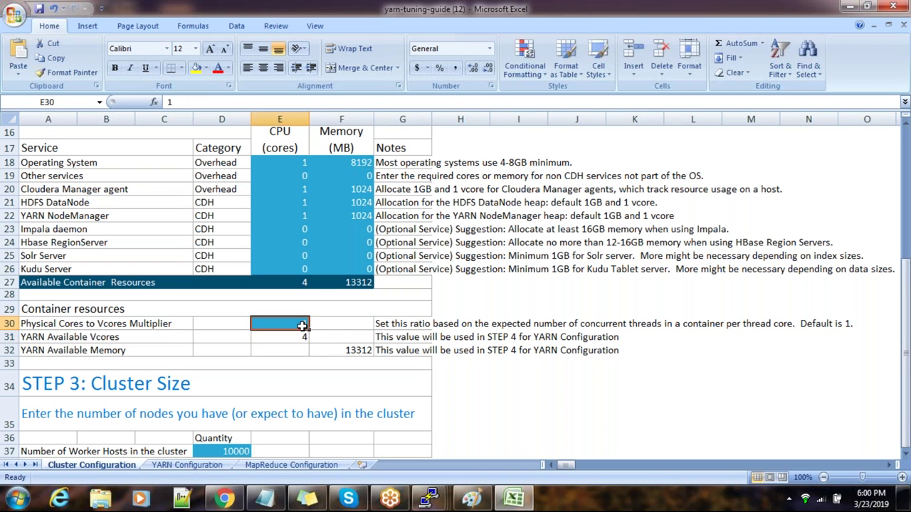
{"action": "type", "text": "3"}
{"action": "left_click", "coordinate": [319, 378]}
{"action": "left_click", "coordinate": [300, 325]}
{"action": "type", "text": "1"}
{"action": "left_click", "coordinate": [328, 381]}
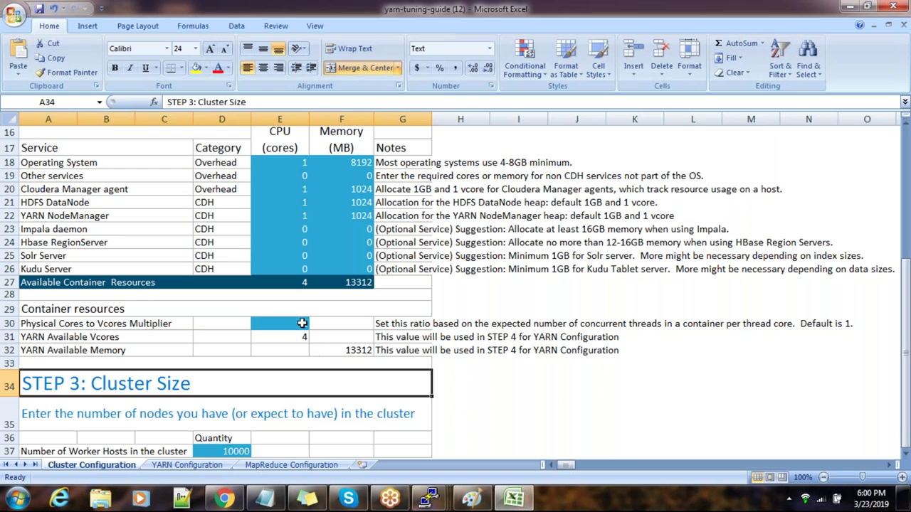
Step: Compare the available container cores and container memory total formulas
{"action": "left_click", "coordinate": [303, 283]}
{"action": "left_click", "coordinate": [353, 283]}
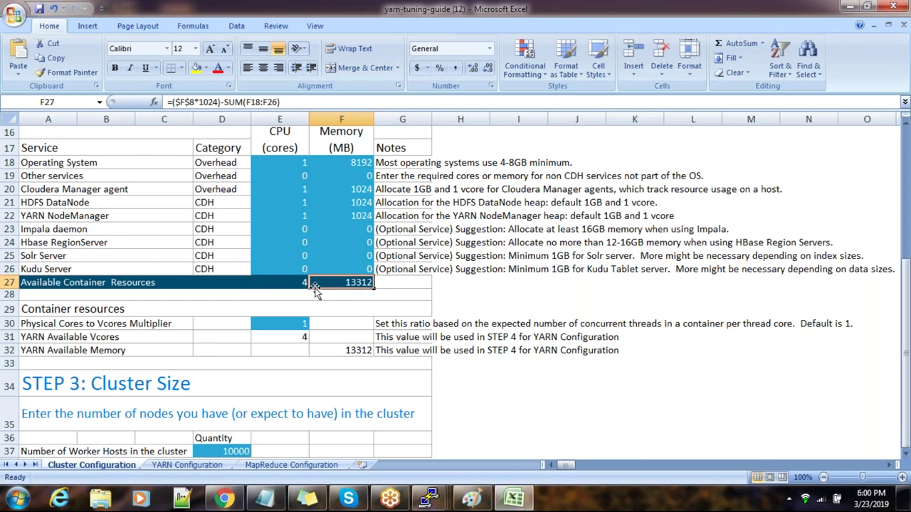
{"action": "left_click", "coordinate": [301, 284]}
{"action": "left_click", "coordinate": [363, 284]}
{"action": "left_click", "coordinate": [290, 286]}
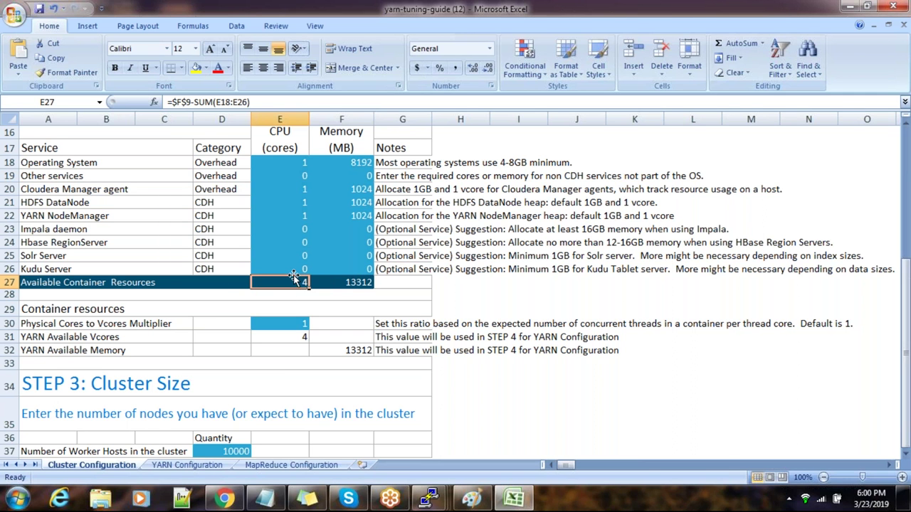
{"action": "left_click", "coordinate": [340, 285]}
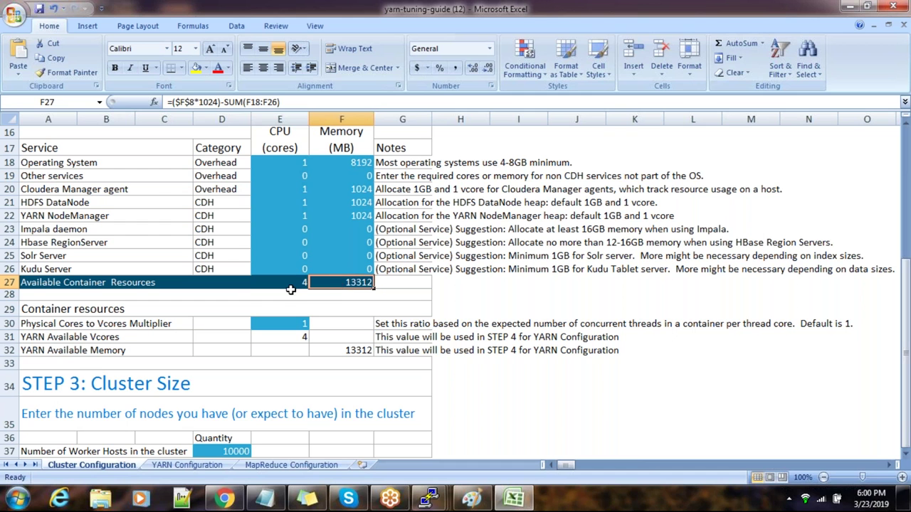
{"action": "left_click", "coordinate": [291, 286]}
{"action": "left_click", "coordinate": [348, 282]}
{"action": "left_click", "coordinate": [289, 286]}
{"action": "left_click", "coordinate": [342, 283]}
{"action": "left_click", "coordinate": [291, 287]}
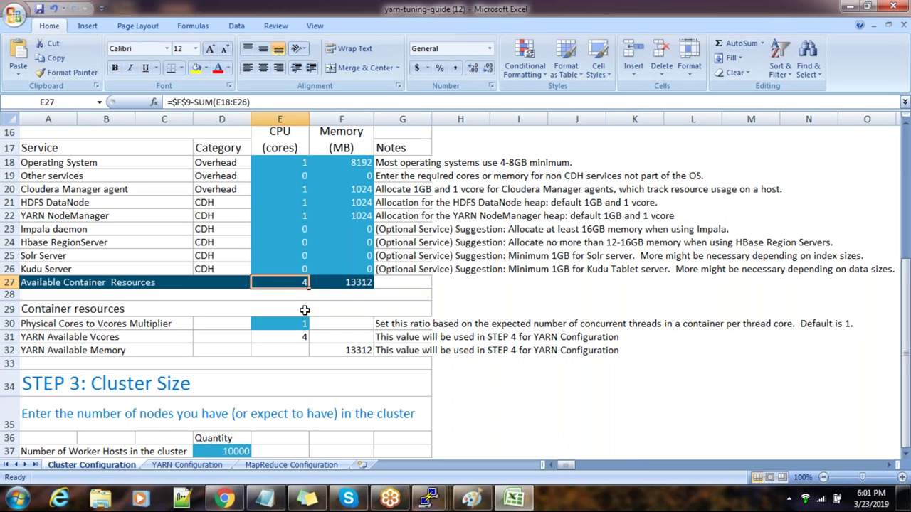
{"action": "left_click", "coordinate": [320, 286]}
{"action": "left_click", "coordinate": [293, 286]}
{"action": "left_click", "coordinate": [342, 284]}
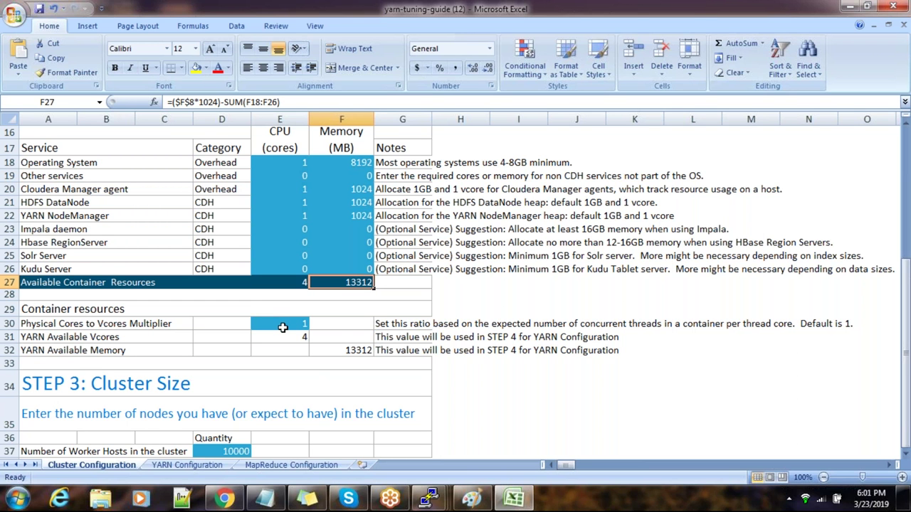
{"action": "left_click", "coordinate": [303, 280]}
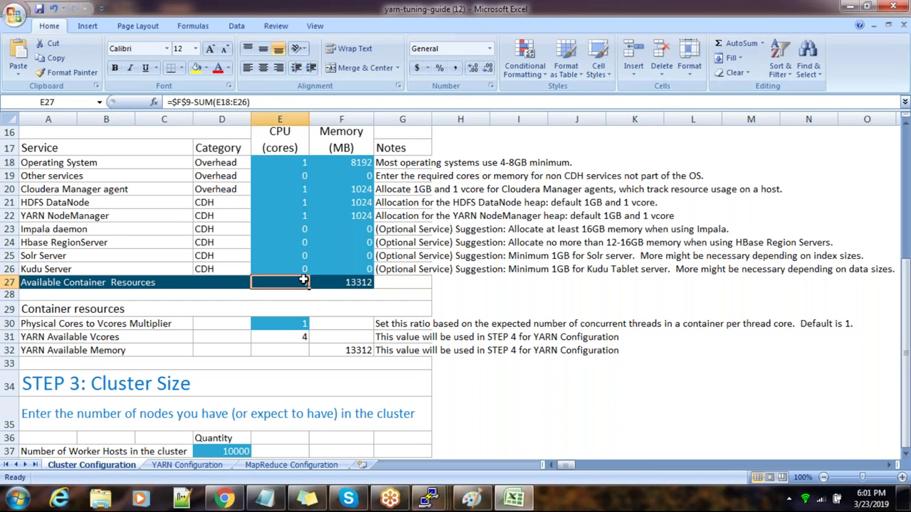
{"action": "left_click", "coordinate": [297, 325]}
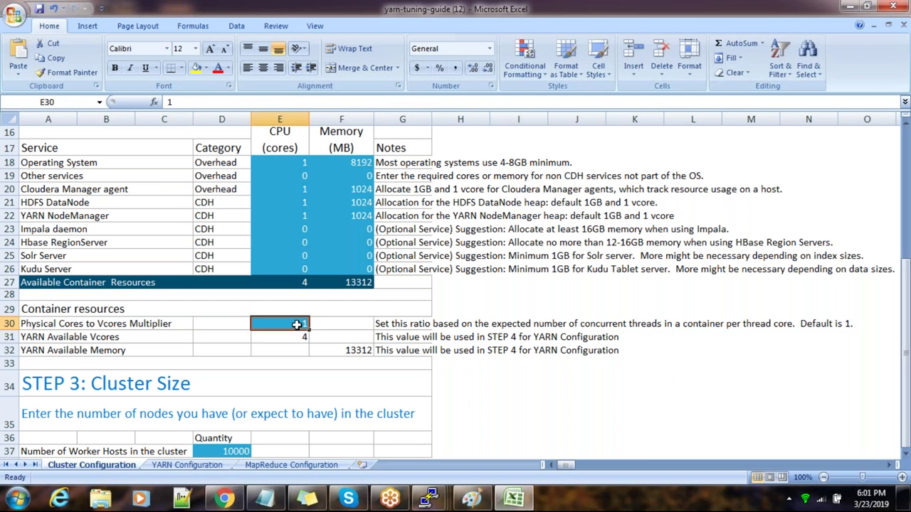
Step: Try a vcores multiplier of 2 and check the resulting YARN vcores and memory
{"action": "type", "text": "2"}
{"action": "key", "text": "Return"}
{"action": "left_click", "coordinate": [299, 335]}
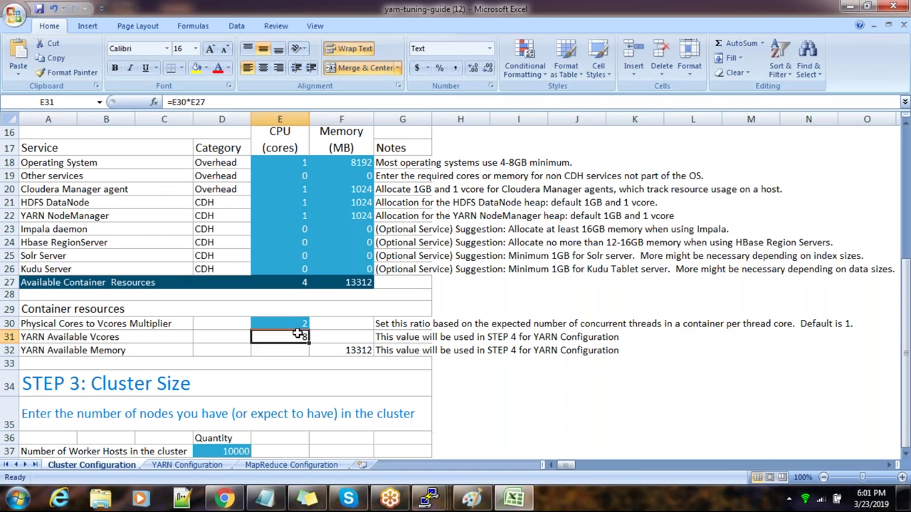
{"action": "left_click", "coordinate": [349, 350]}
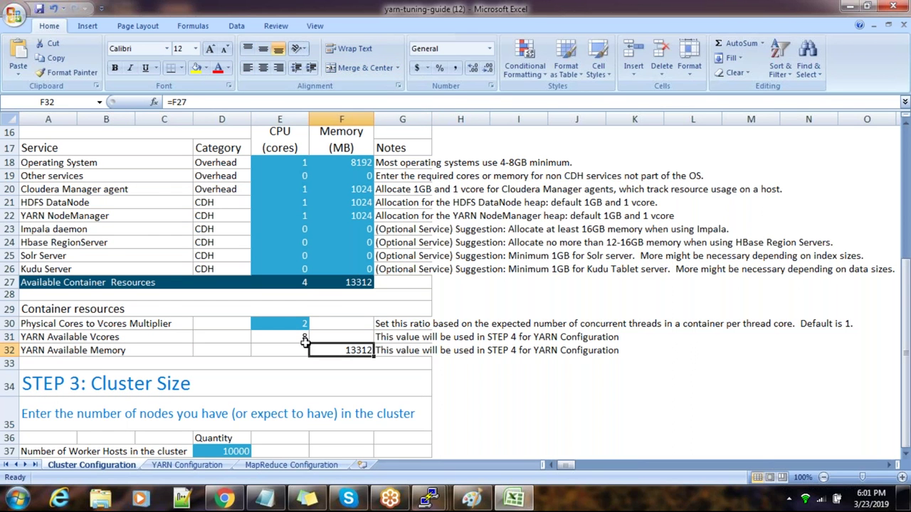
Step: Set the vcores multiplier to 3 and confirm 12 YARN vcores
{"action": "left_click", "coordinate": [300, 323]}
{"action": "type", "text": "3"}
{"action": "left_click", "coordinate": [301, 377]}
{"action": "left_click", "coordinate": [303, 338]}
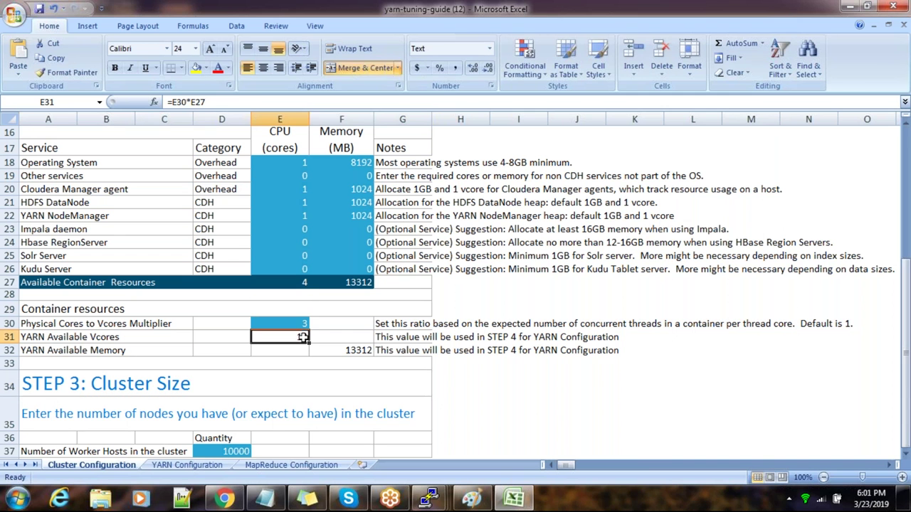
{"action": "left_click", "coordinate": [343, 349]}
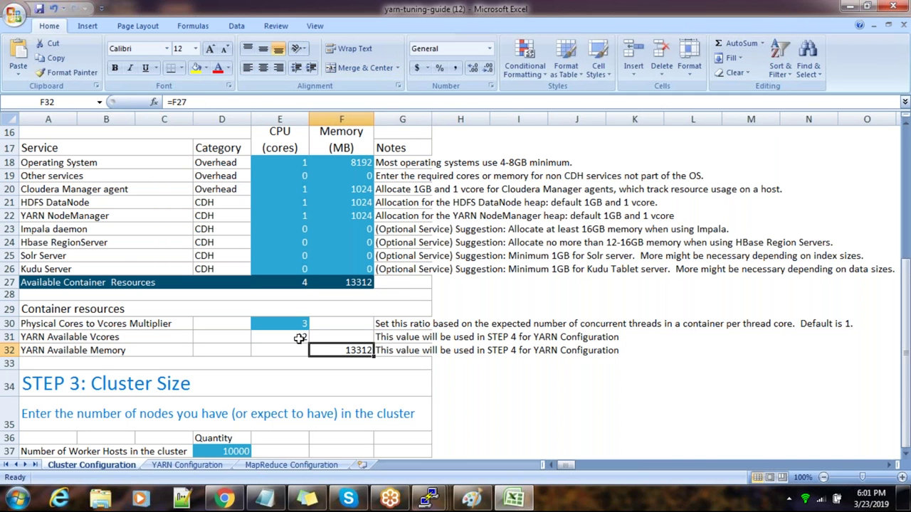
Step: Change the number of worker hosts in D37 from 10000 to 3
{"action": "scroll", "coordinate": [304, 357], "scroll_direction": "down", "scroll_amount": 1}
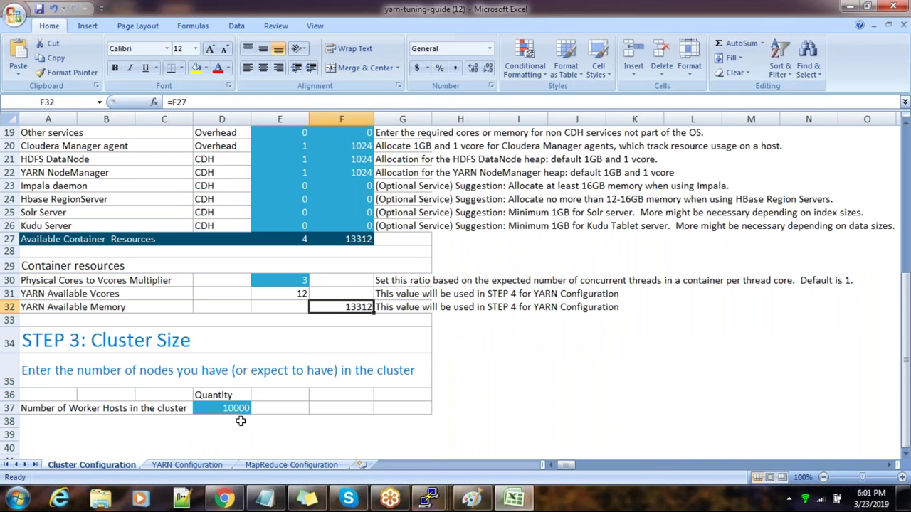
{"action": "left_click", "coordinate": [225, 409]}
{"action": "type", "text": "3"}
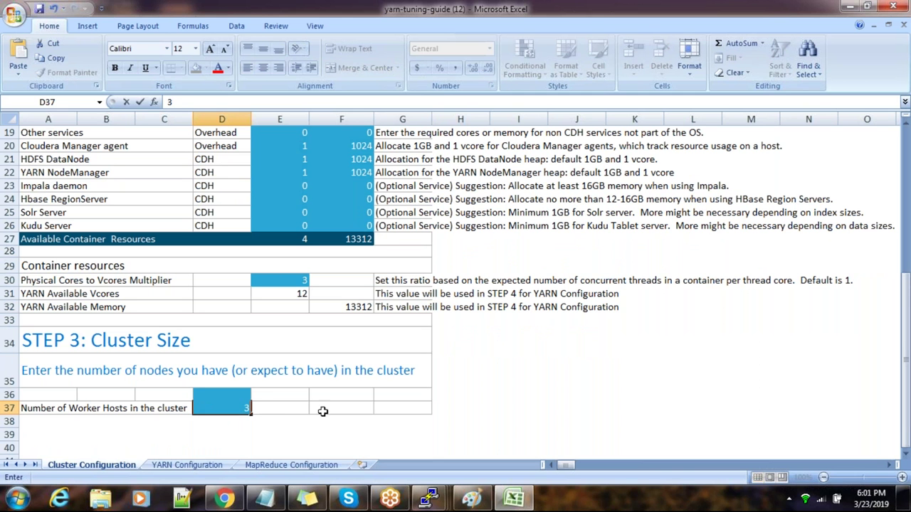
{"action": "left_click", "coordinate": [473, 396]}
{"action": "left_click", "coordinate": [234, 409]}
{"action": "scroll", "coordinate": [234, 409], "scroll_direction": "up", "scroll_amount": 4}
{"action": "scroll", "coordinate": [238, 399], "scroll_direction": "up", "scroll_amount": 1}
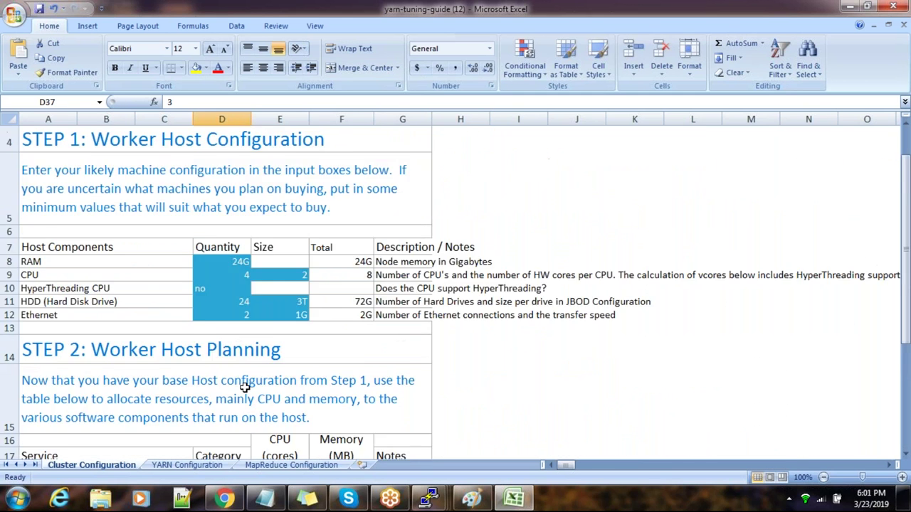
{"action": "scroll", "coordinate": [246, 306], "scroll_direction": "down", "scroll_amount": 2}
{"action": "scroll", "coordinate": [246, 307], "scroll_direction": "down", "scroll_amount": 3}
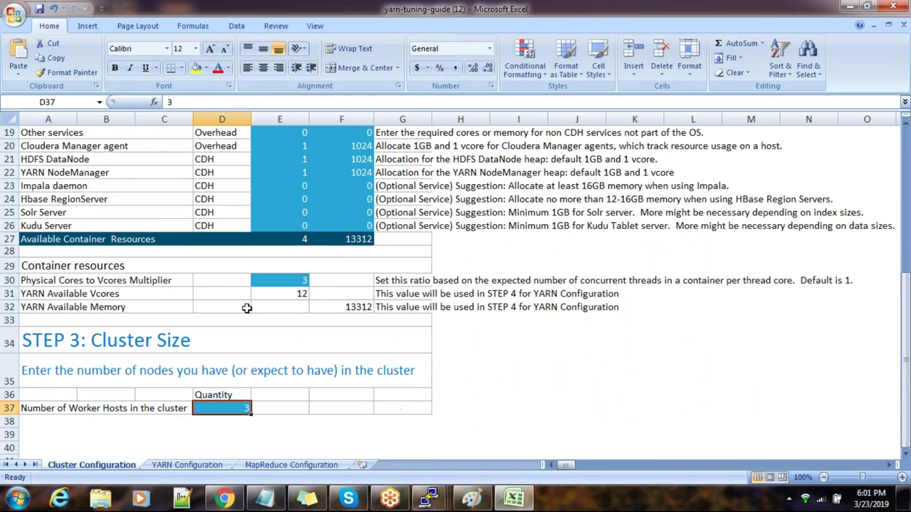
{"action": "scroll", "coordinate": [327, 343], "scroll_direction": "up", "scroll_amount": 4}
{"action": "scroll", "coordinate": [327, 334], "scroll_direction": "up", "scroll_amount": 2}
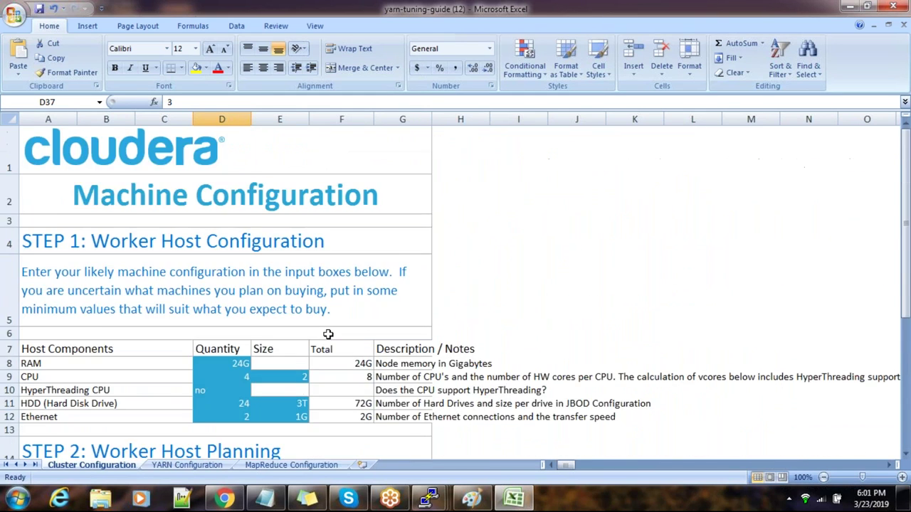
{"action": "scroll", "coordinate": [328, 334], "scroll_direction": "down", "scroll_amount": 2}
{"action": "scroll", "coordinate": [328, 335], "scroll_direction": "up", "scroll_amount": 1}
{"action": "scroll", "coordinate": [327, 334], "scroll_direction": "down", "scroll_amount": 1}
{"action": "scroll", "coordinate": [327, 335], "scroll_direction": "up", "scroll_amount": 1}
{"action": "left_click", "coordinate": [234, 275]}
{"action": "left_click", "coordinate": [237, 261]}
{"action": "left_click", "coordinate": [274, 275]}
{"action": "scroll", "coordinate": [291, 320], "scroll_direction": "down", "scroll_amount": 2}
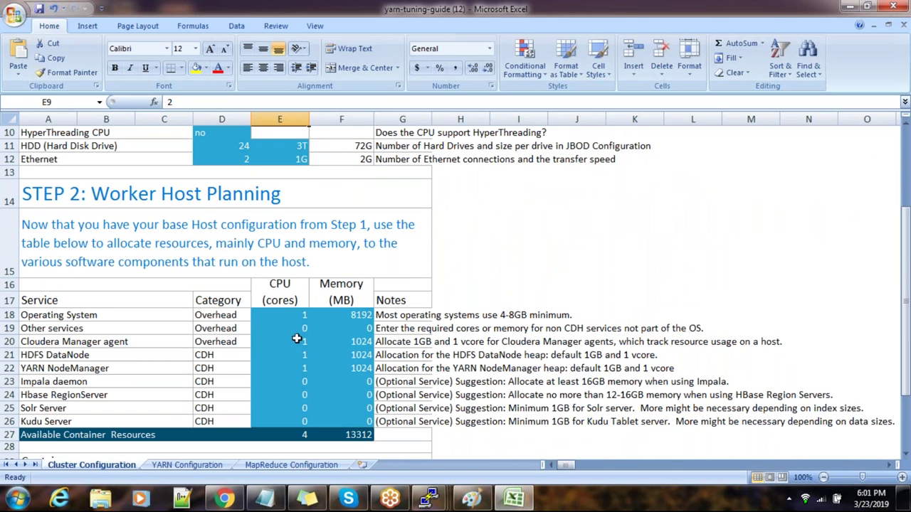
{"action": "left_click", "coordinate": [305, 355]}
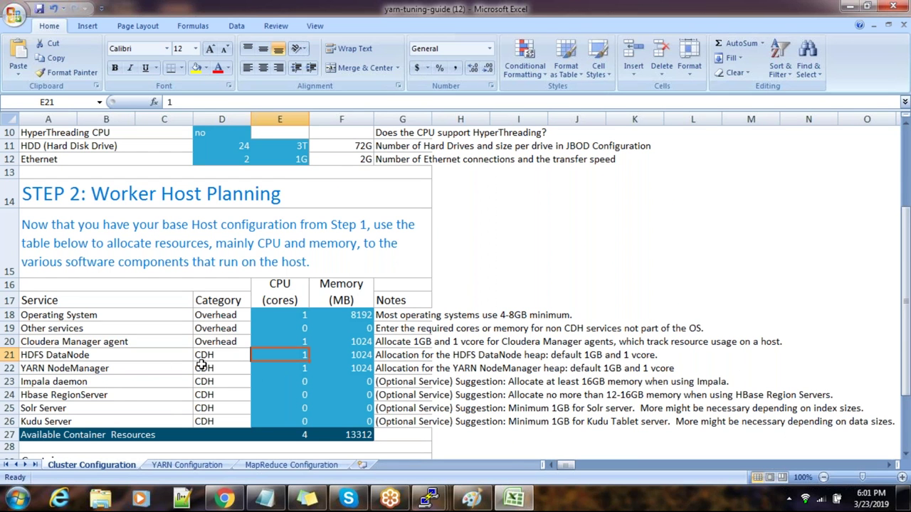
{"action": "left_click", "coordinate": [214, 382]}
{"action": "left_click", "coordinate": [304, 381]}
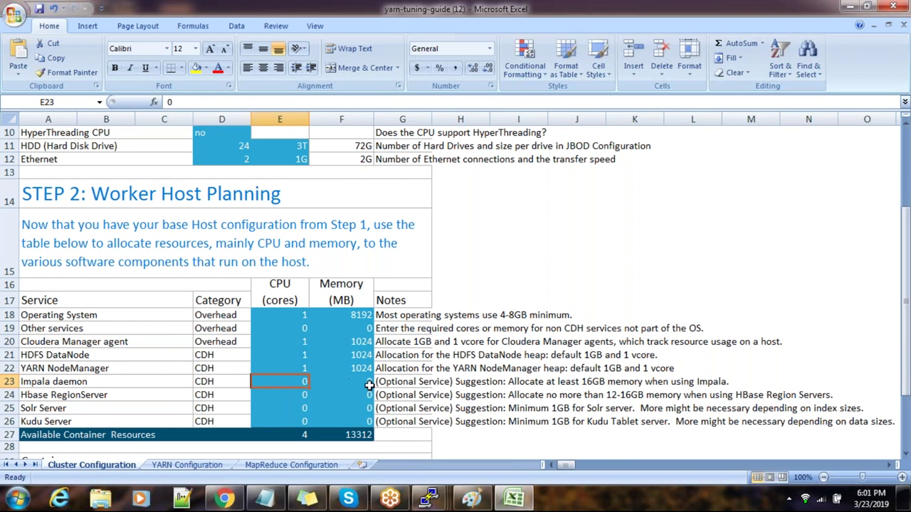
{"action": "left_click", "coordinate": [79, 399]}
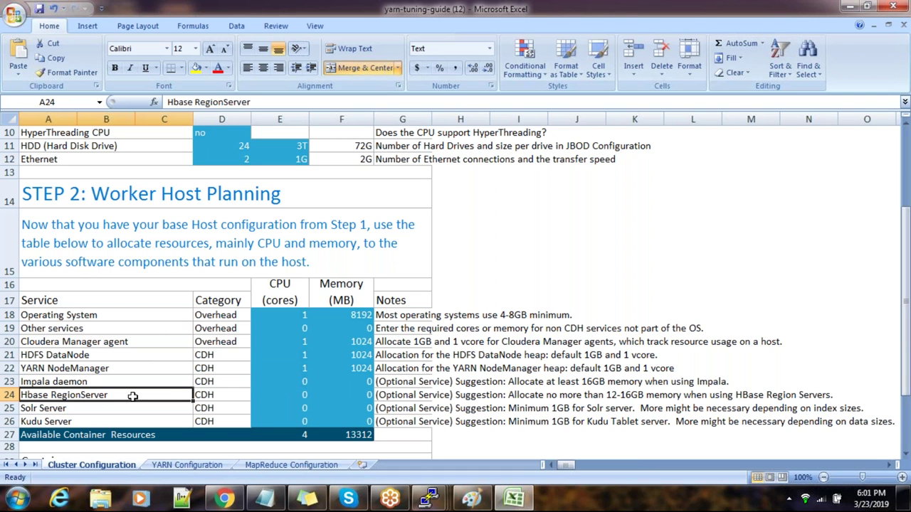
{"action": "left_click", "coordinate": [296, 394]}
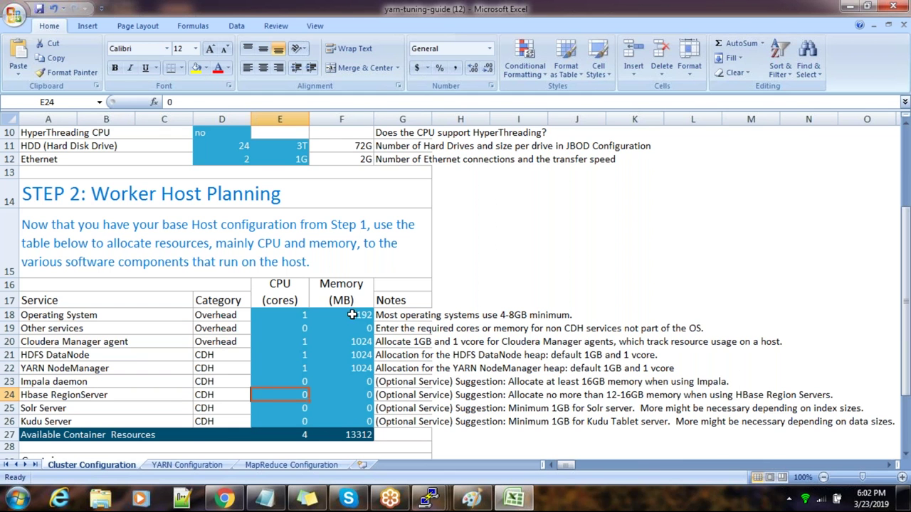
{"action": "scroll", "coordinate": [371, 365], "scroll_direction": "down", "scroll_amount": 4}
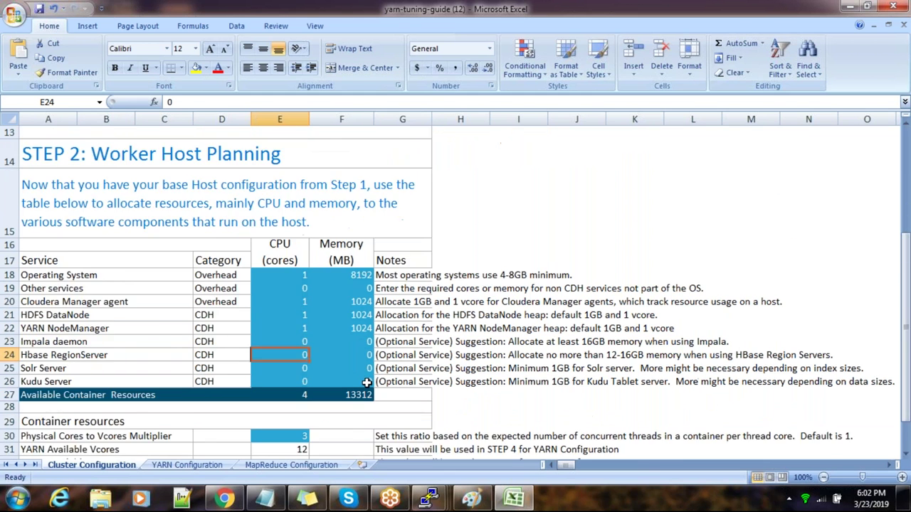
{"action": "scroll", "coordinate": [366, 382], "scroll_direction": "up", "scroll_amount": 1}
{"action": "left_click_drag", "start_coordinate": [297, 245], "coordinate": [364, 240]}
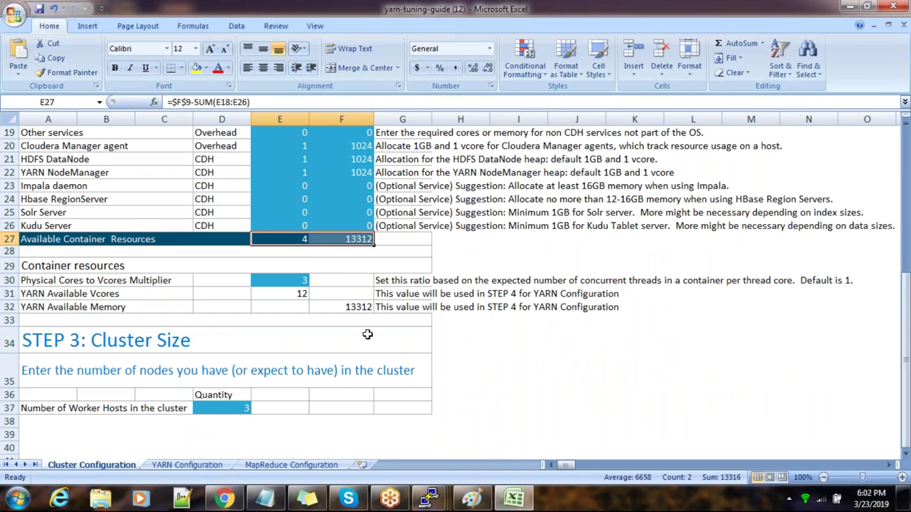
{"action": "left_click", "coordinate": [367, 334]}
{"action": "left_click", "coordinate": [277, 280]}
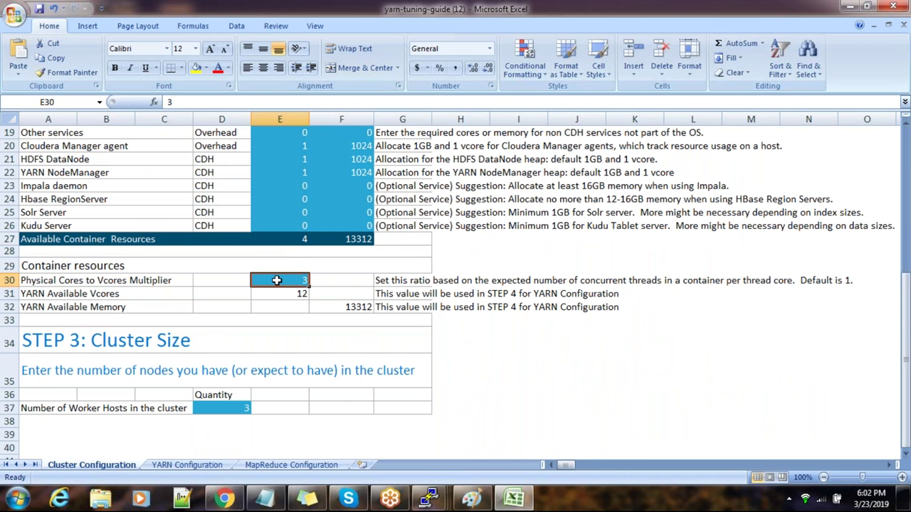
{"action": "left_click", "coordinate": [295, 306]}
{"action": "left_click", "coordinate": [289, 280]}
{"action": "left_click", "coordinate": [285, 298]}
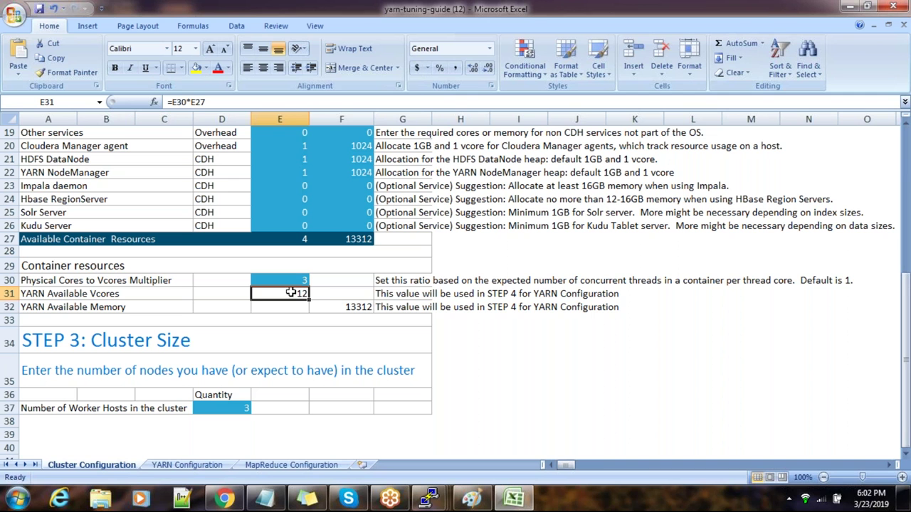
{"action": "left_click", "coordinate": [340, 308]}
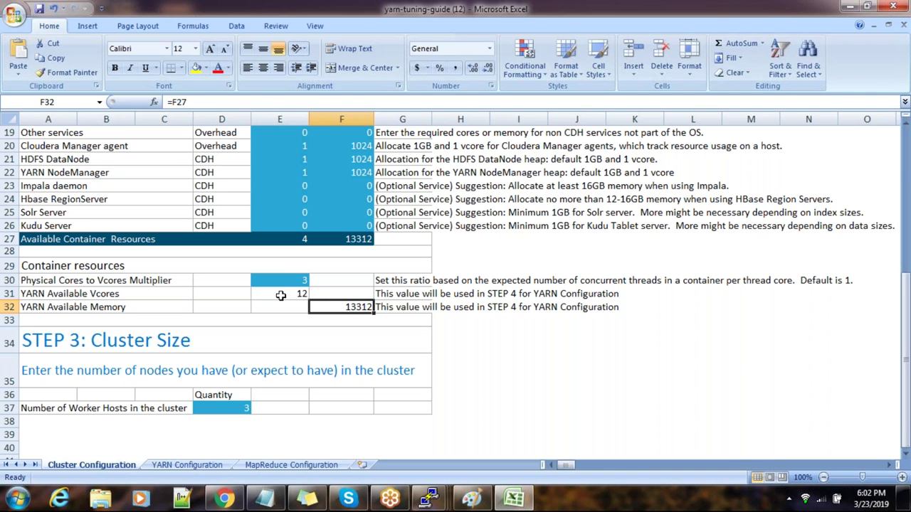
{"action": "left_click", "coordinate": [224, 406]}
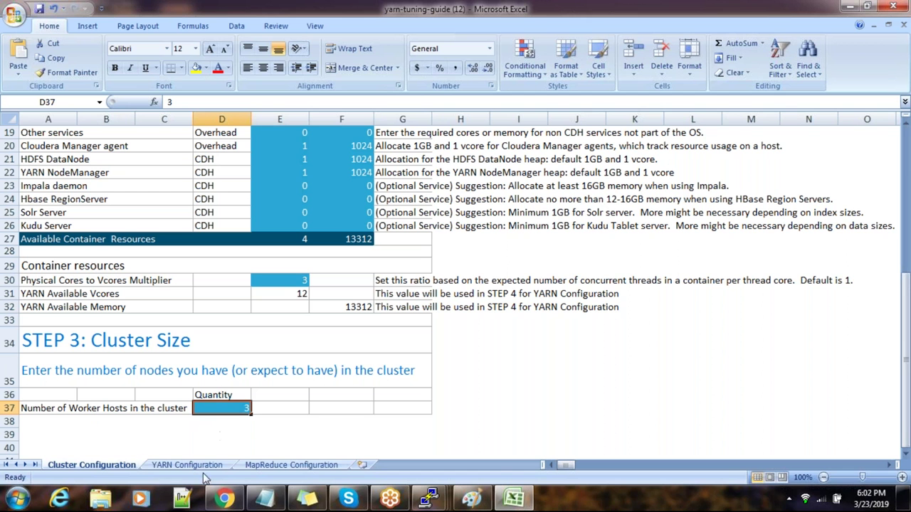
{"action": "left_click", "coordinate": [424, 420]}
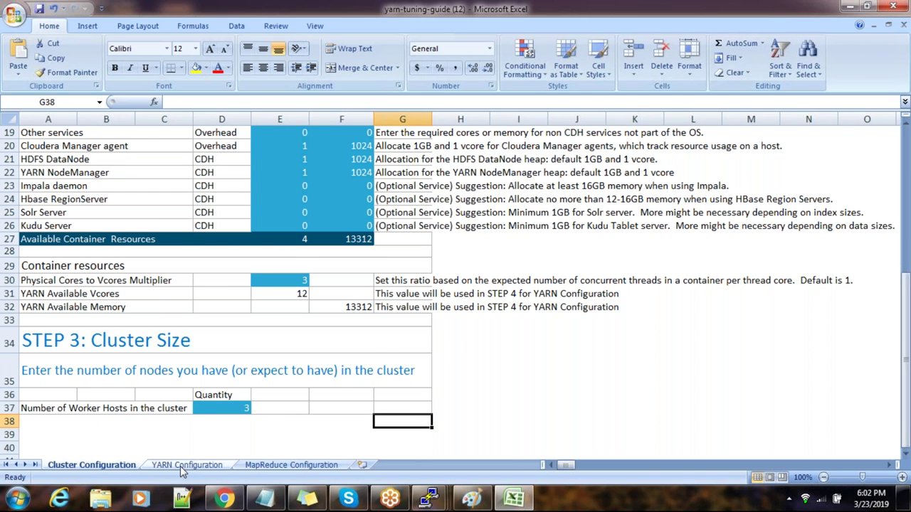
Step: Open the YARN Configuration sheet and scroll through its settings
{"action": "left_click", "coordinate": [186, 465]}
{"action": "scroll", "coordinate": [754, 384], "scroll_direction": "down", "scroll_amount": 2}
{"action": "scroll", "coordinate": [556, 377], "scroll_direction": "up", "scroll_amount": 2}
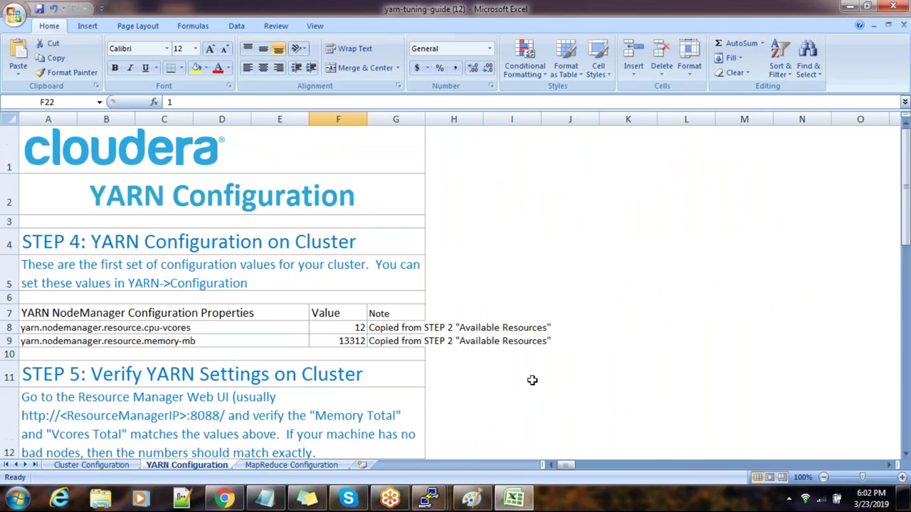
{"action": "scroll", "coordinate": [271, 346], "scroll_direction": "down", "scroll_amount": 8}
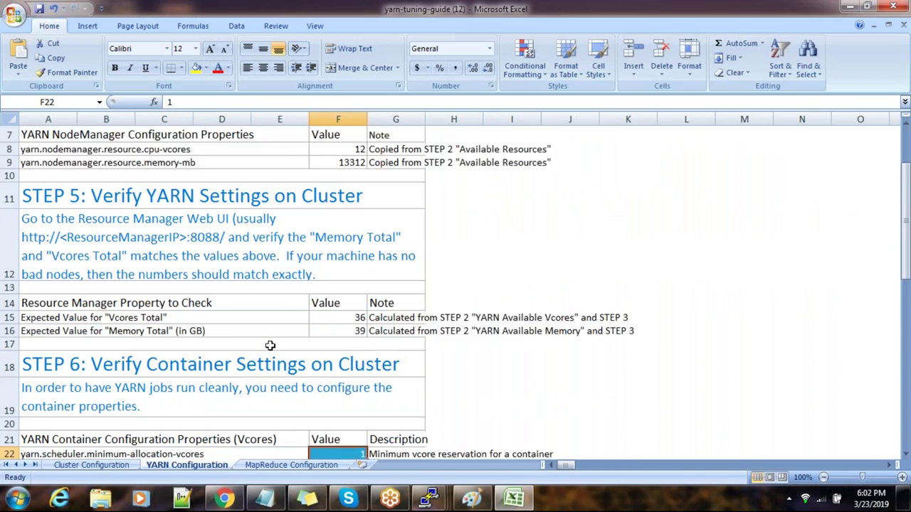
{"action": "scroll", "coordinate": [271, 346], "scroll_direction": "down", "scroll_amount": 4}
{"action": "scroll", "coordinate": [271, 346], "scroll_direction": "up", "scroll_amount": 3}
{"action": "scroll", "coordinate": [271, 346], "scroll_direction": "up", "scroll_amount": 9}
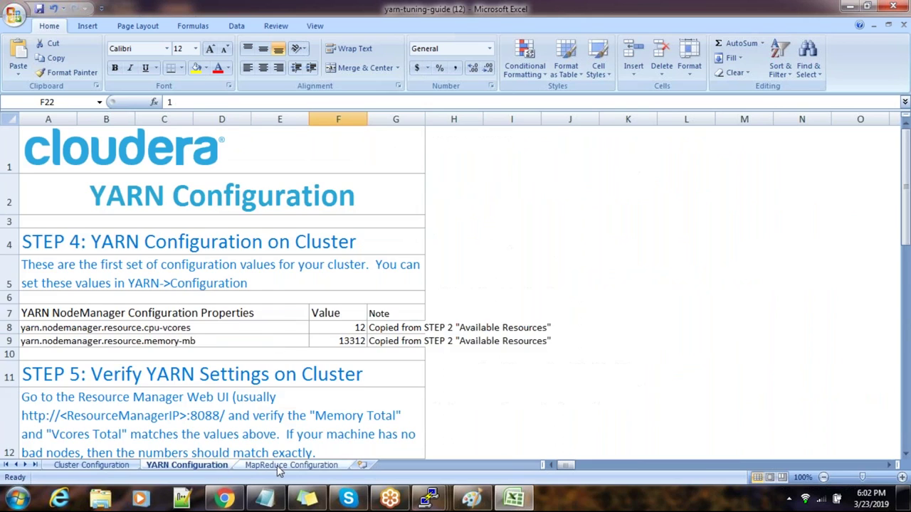
Step: Glance over MapReduce Configuration, then select A8's cpu-vcores property name on YARN Configuration
{"action": "left_click", "coordinate": [285, 466]}
{"action": "scroll", "coordinate": [322, 384], "scroll_direction": "down", "scroll_amount": 1}
{"action": "scroll", "coordinate": [323, 384], "scroll_direction": "down", "scroll_amount": 7}
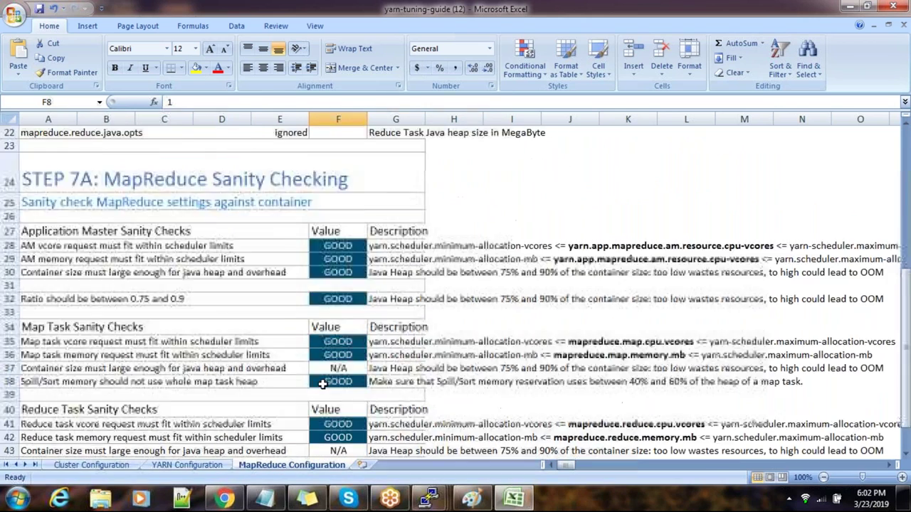
{"action": "scroll", "coordinate": [323, 384], "scroll_direction": "up", "scroll_amount": 7}
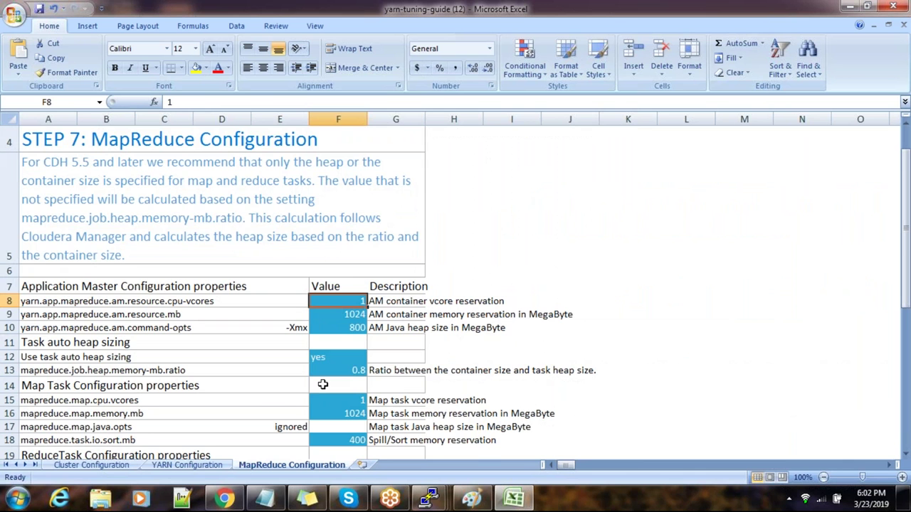
{"action": "scroll", "coordinate": [322, 384], "scroll_direction": "down", "scroll_amount": 1}
{"action": "key", "text": "ctrl+Page_Up"}
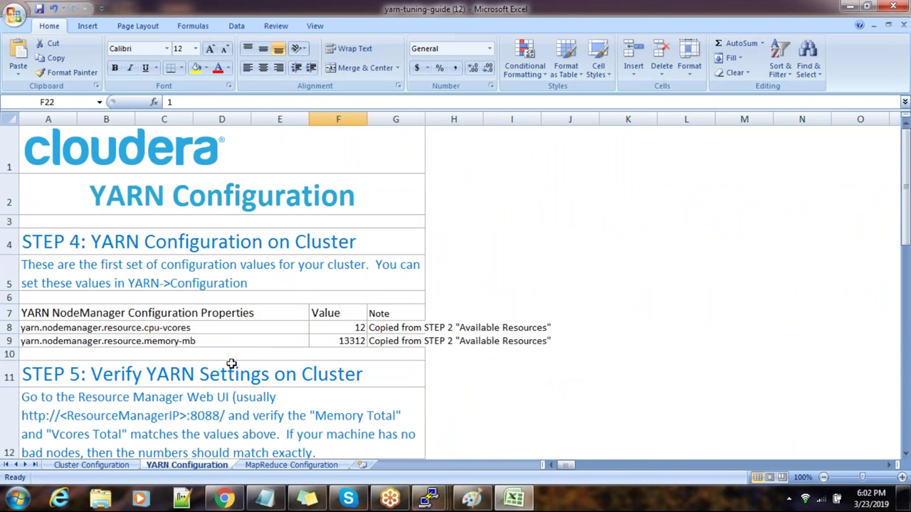
{"action": "left_click", "coordinate": [183, 332]}
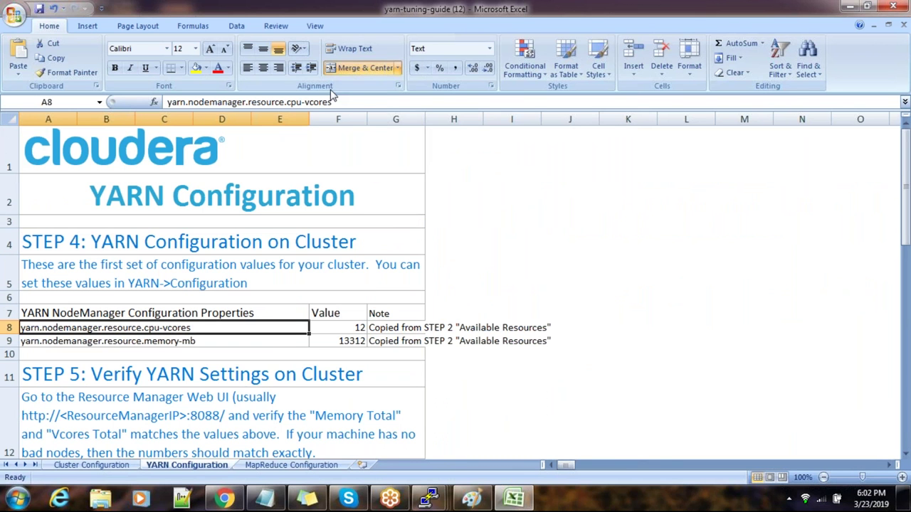
{"action": "left_click_drag", "start_coordinate": [334, 102], "coordinate": [165, 102]}
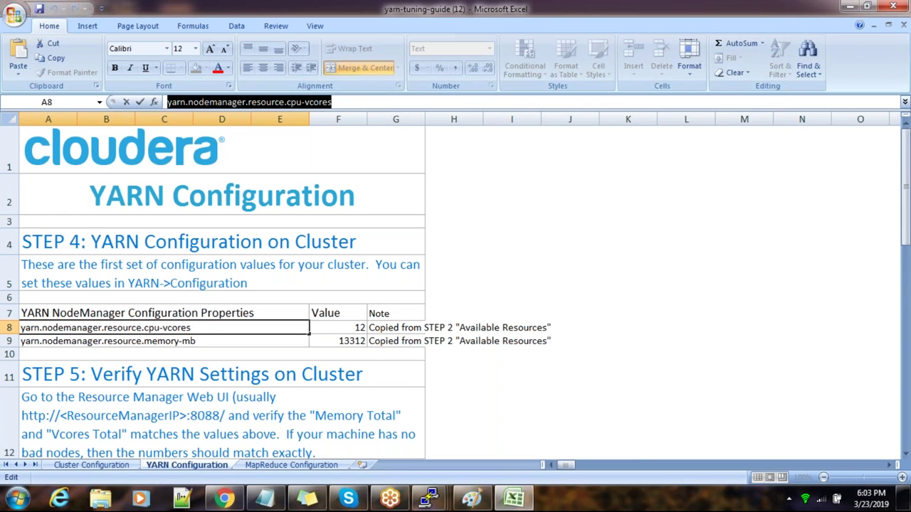
Step: Cross-check E31's vcores formula and the source of A9 memory-mb's 13312 value
{"action": "left_click", "coordinate": [105, 466]}
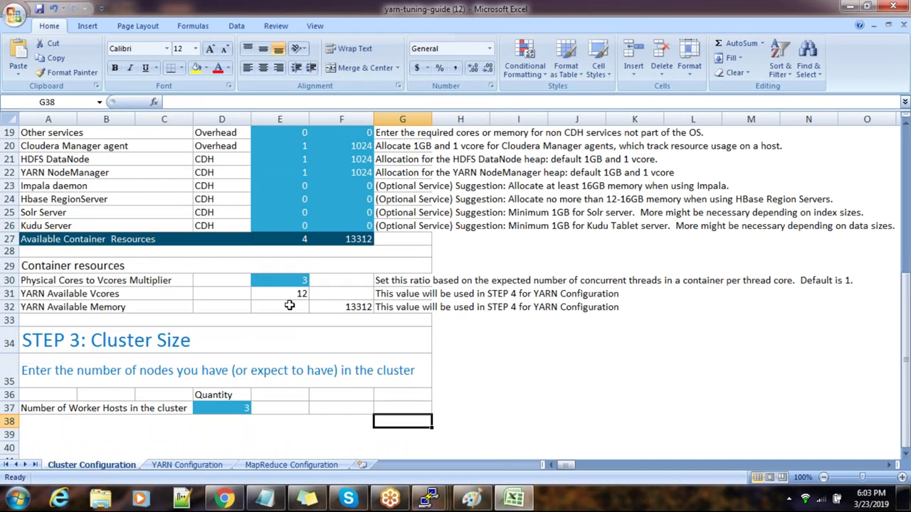
{"action": "left_click", "coordinate": [288, 295]}
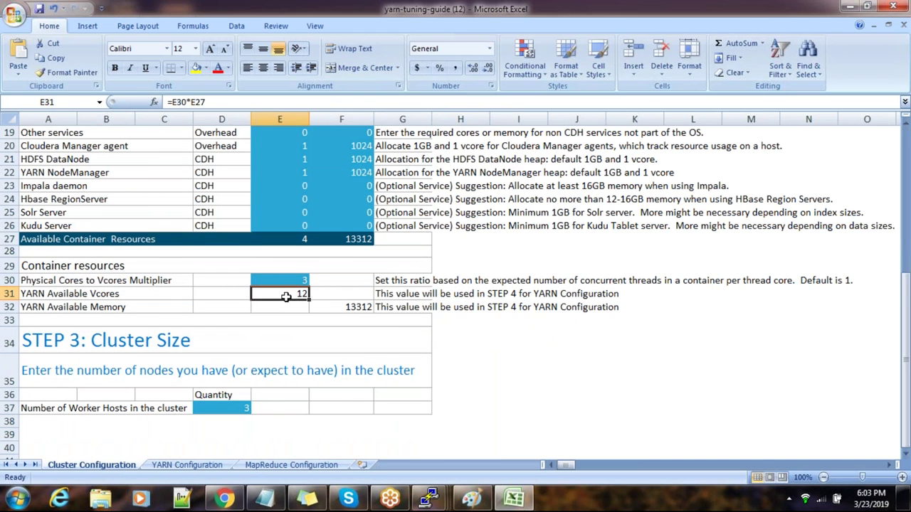
{"action": "left_click", "coordinate": [186, 465]}
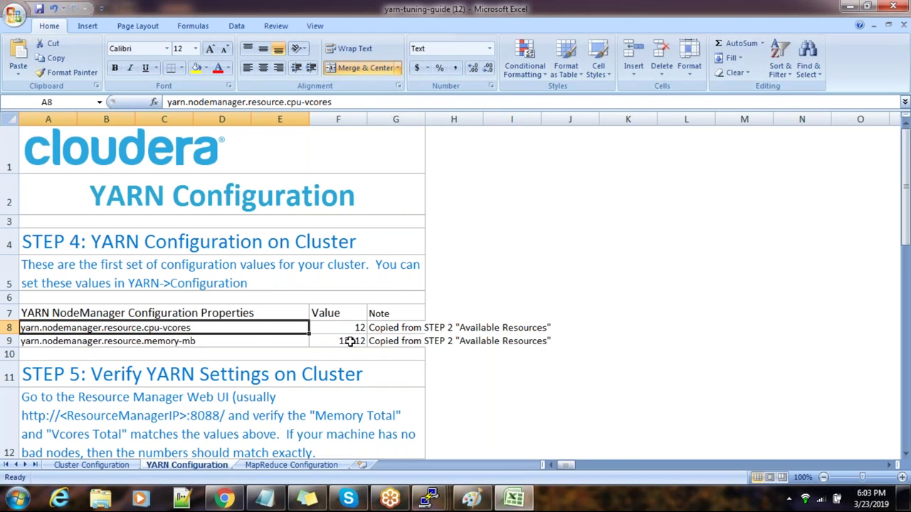
{"action": "left_click", "coordinate": [179, 342]}
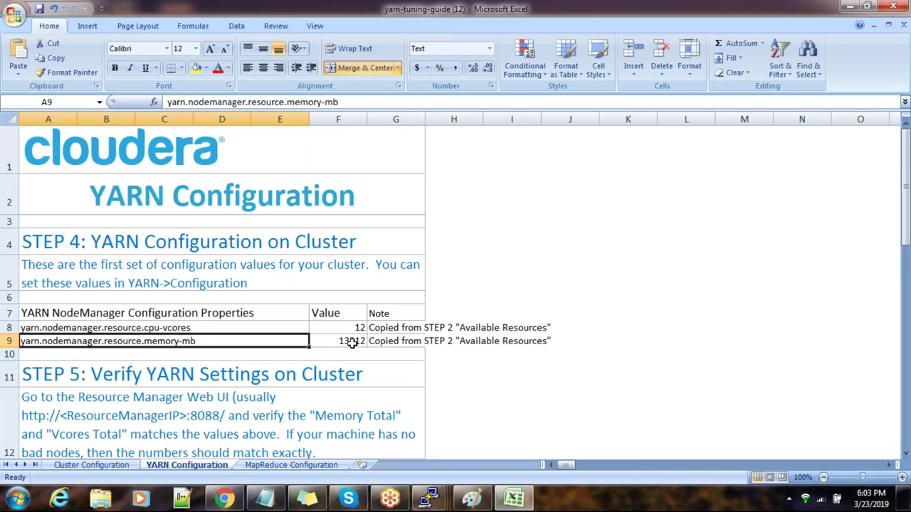
{"action": "left_click", "coordinate": [351, 342]}
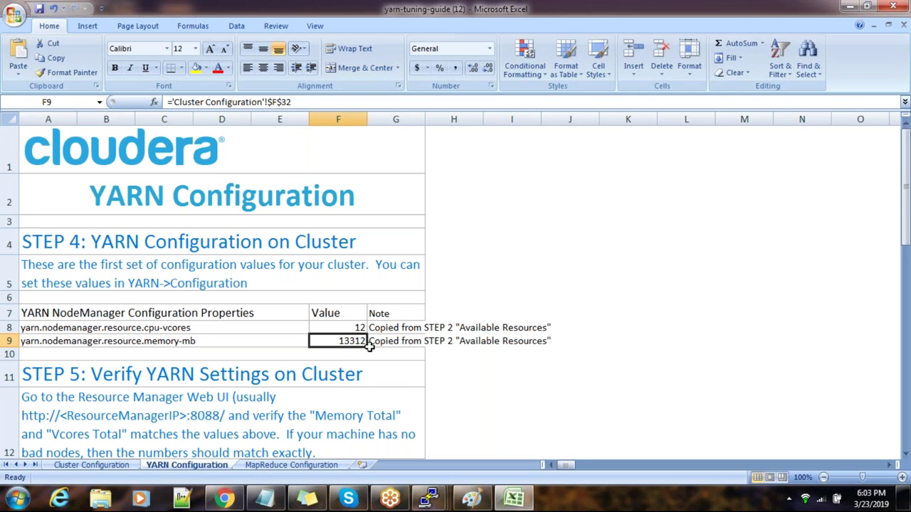
{"action": "left_click", "coordinate": [192, 328]}
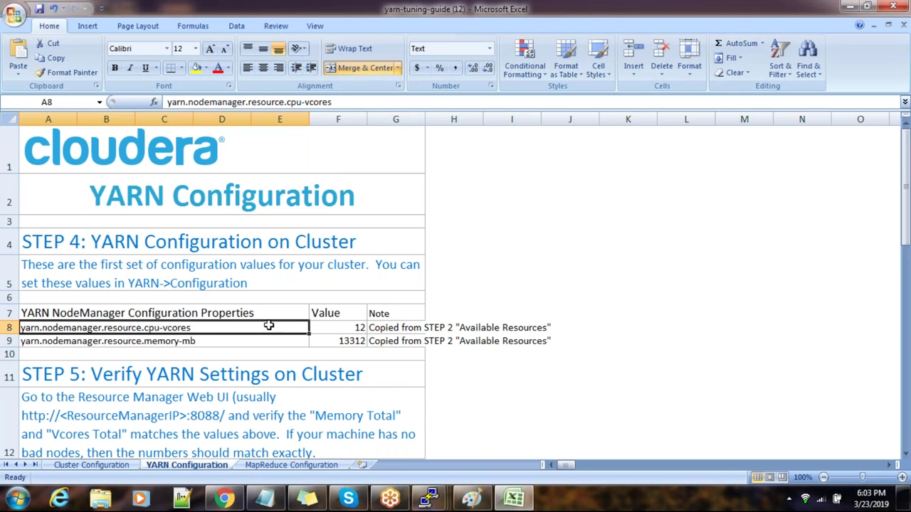
Step: Select the full yarn.nodemanager.resource.cpu-vcores name from A8 to copy it
{"action": "left_click", "coordinate": [120, 466]}
{"action": "scroll", "coordinate": [299, 338], "scroll_direction": "up", "scroll_amount": 1}
{"action": "scroll", "coordinate": [296, 329], "scroll_direction": "down", "scroll_amount": 3}
{"action": "scroll", "coordinate": [295, 327], "scroll_direction": "up", "scroll_amount": 3}
{"action": "scroll", "coordinate": [295, 327], "scroll_direction": "down", "scroll_amount": 2}
{"action": "left_click", "coordinate": [186, 464]}
{"action": "left_click_drag", "start_coordinate": [336, 102], "coordinate": [160, 106]}
{"action": "key", "text": "ctrl+c"}
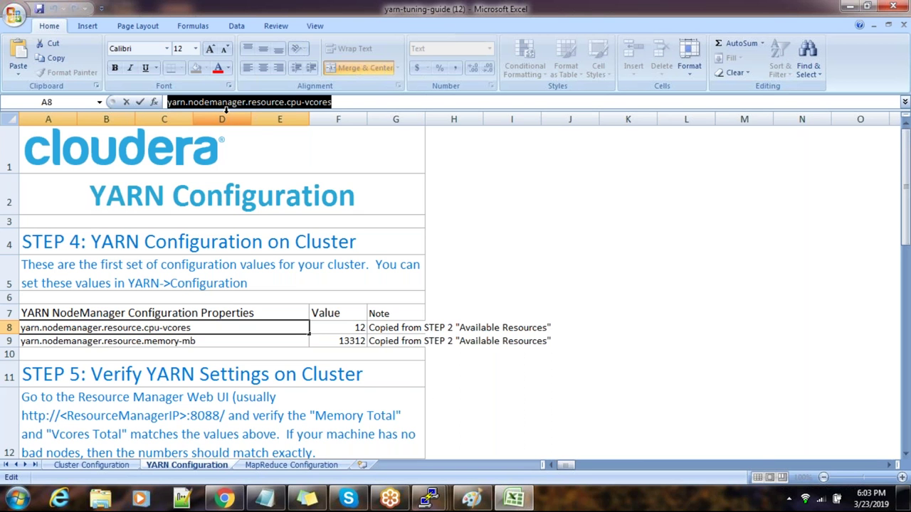
{"action": "left_click", "coordinate": [223, 498]}
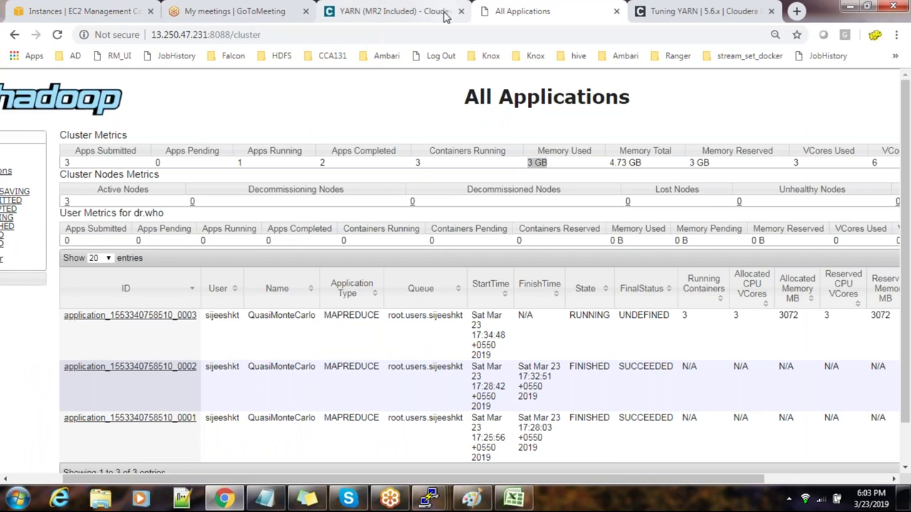
Step: Filter Cloudera Manager's YARN configuration to the cpu-vcores property
{"action": "left_click", "coordinate": [427, 12]}
{"action": "left_click", "coordinate": [117, 141]}
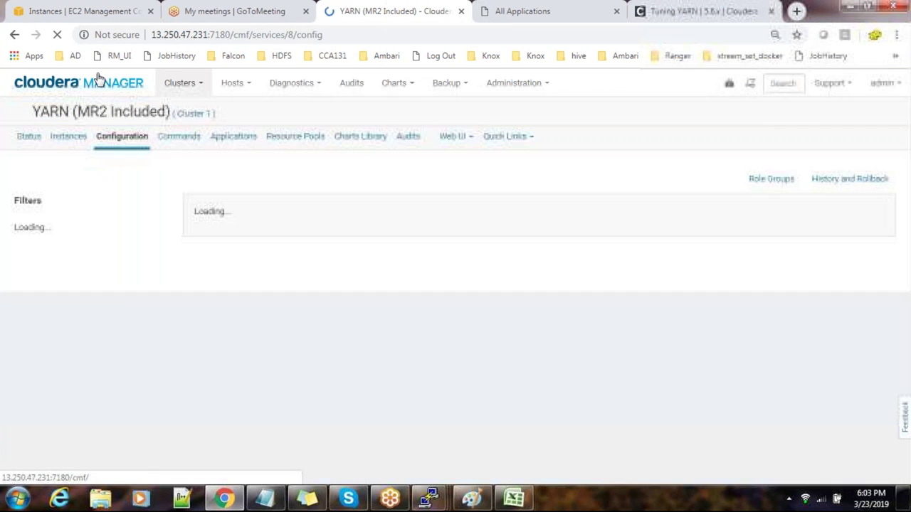
{"action": "key", "text": "ctrl+v"}
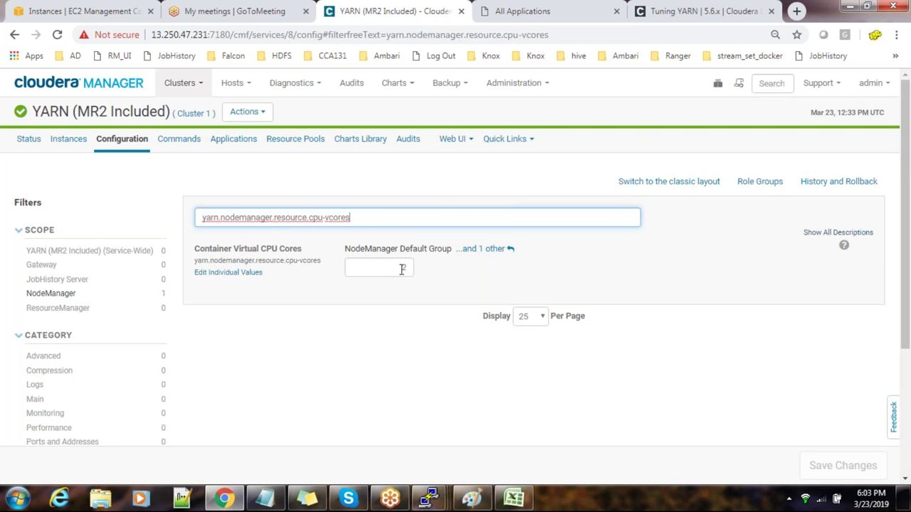
{"action": "left_click", "coordinate": [599, 16]}
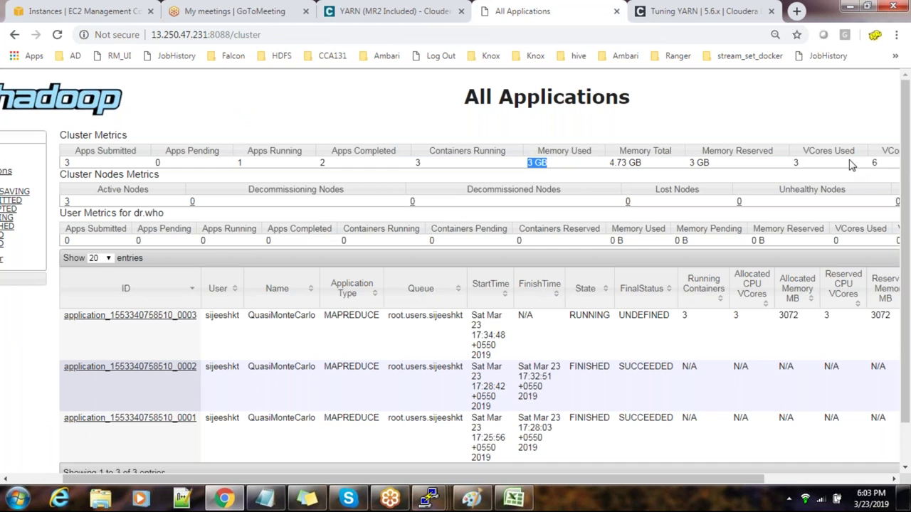
{"action": "left_click", "coordinate": [363, 20]}
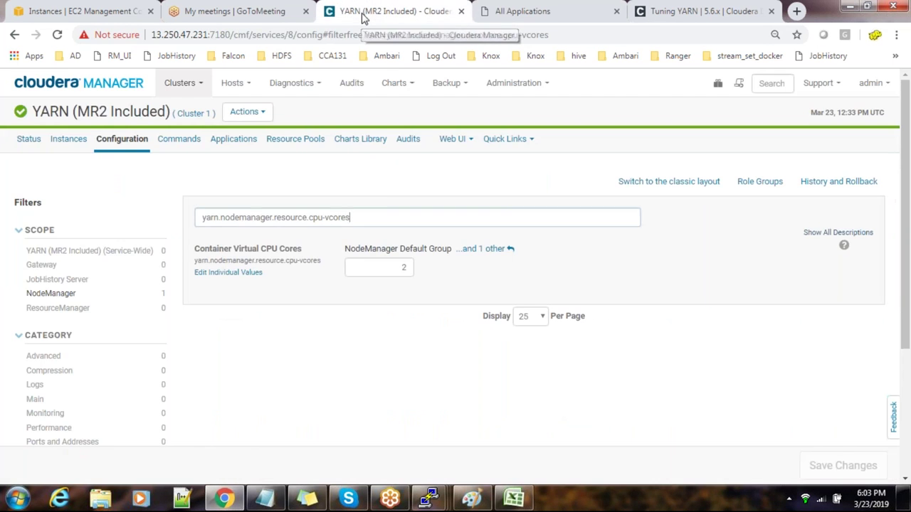
Step: Replace the Container Virtual CPU Cores value of 2 with 12
{"action": "double_click", "coordinate": [402, 268]}
{"action": "key", "text": "ctrl+v"}
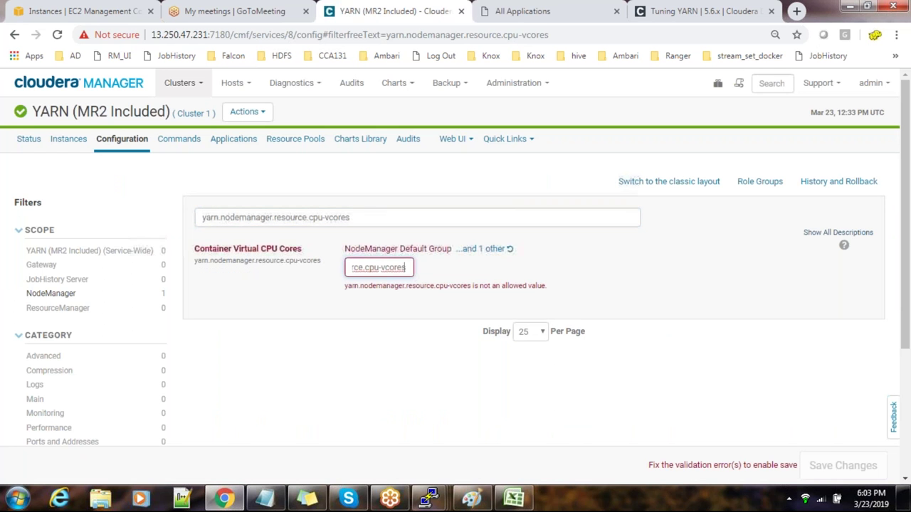
{"action": "key", "text": "ctrl+a"}
{"action": "key", "text": "BackSpace"}
{"action": "key", "text": "alt+Tab"}
{"action": "key", "text": "alt+Tab"}
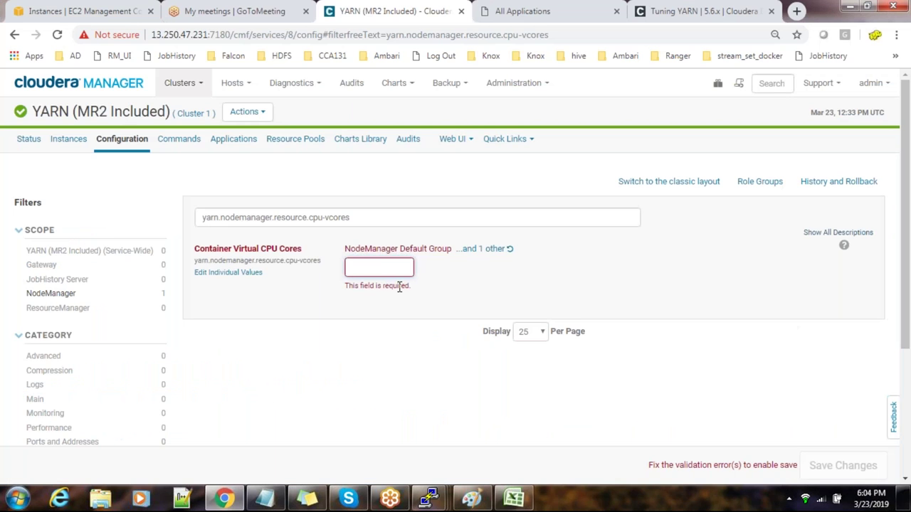
{"action": "type", "text": "12"}
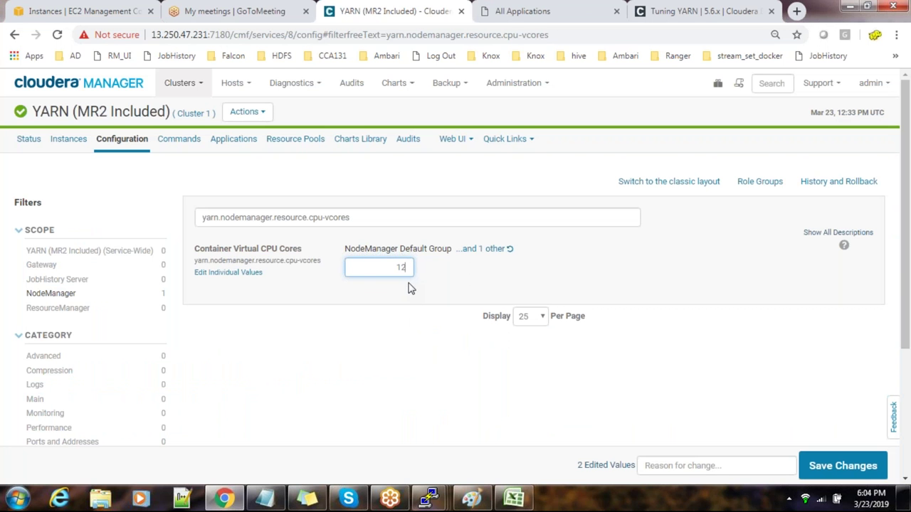
Step: Save the YARN configuration changes and return to the tuning guide workbook
{"action": "left_click", "coordinate": [597, 11]}
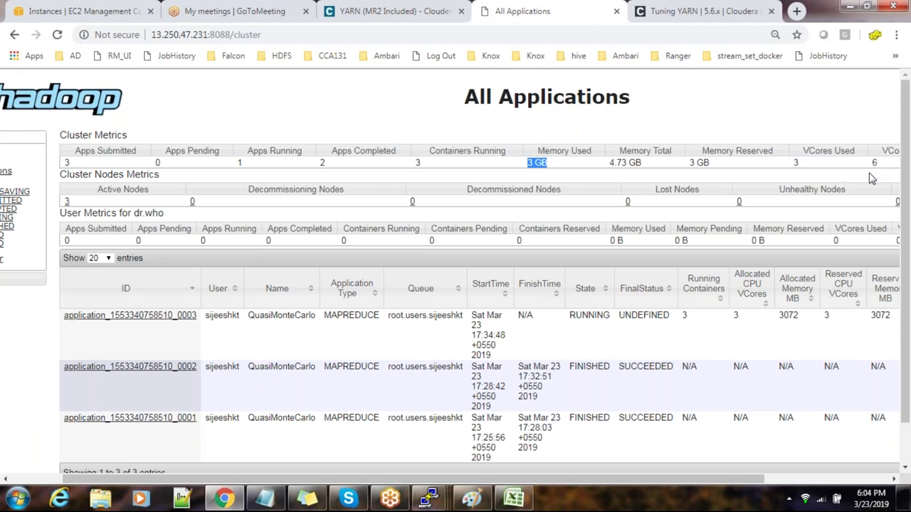
{"action": "left_click", "coordinate": [394, 16]}
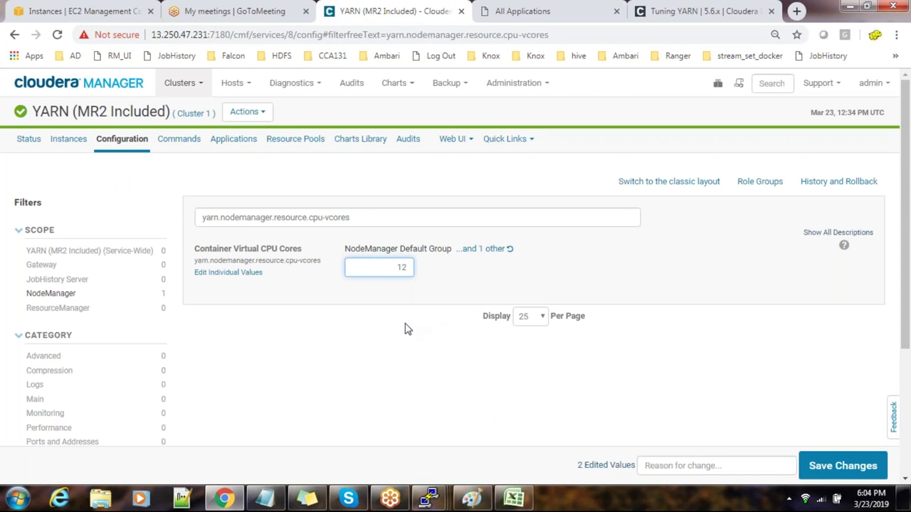
{"action": "left_click_drag", "start_coordinate": [358, 216], "coordinate": [197, 218]}
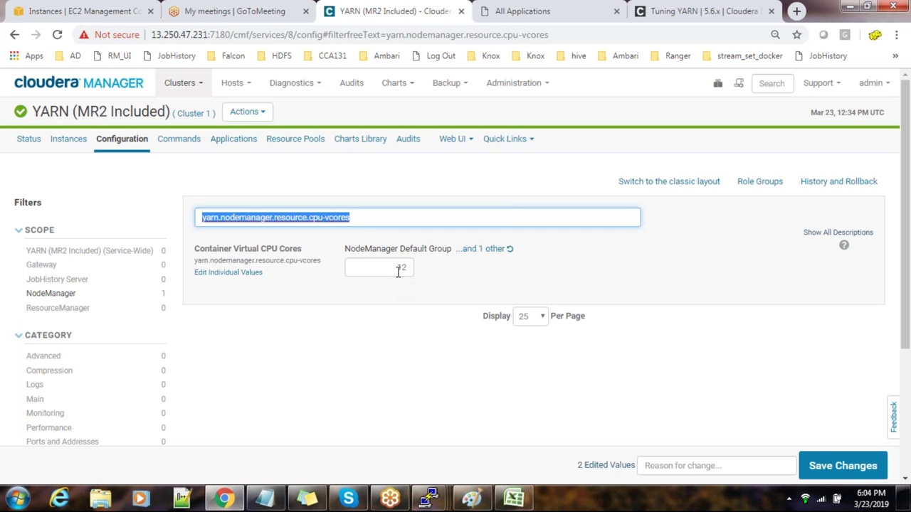
{"action": "left_click", "coordinate": [828, 464]}
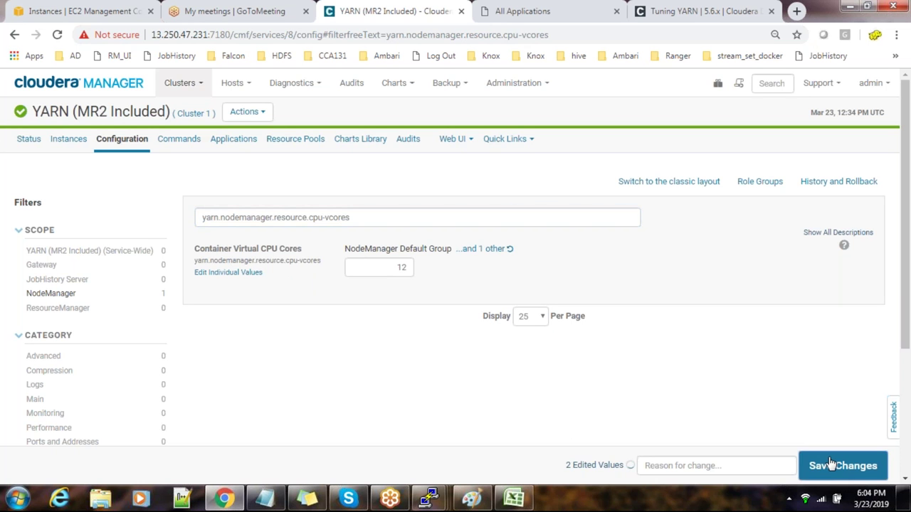
{"action": "left_click", "coordinate": [514, 498]}
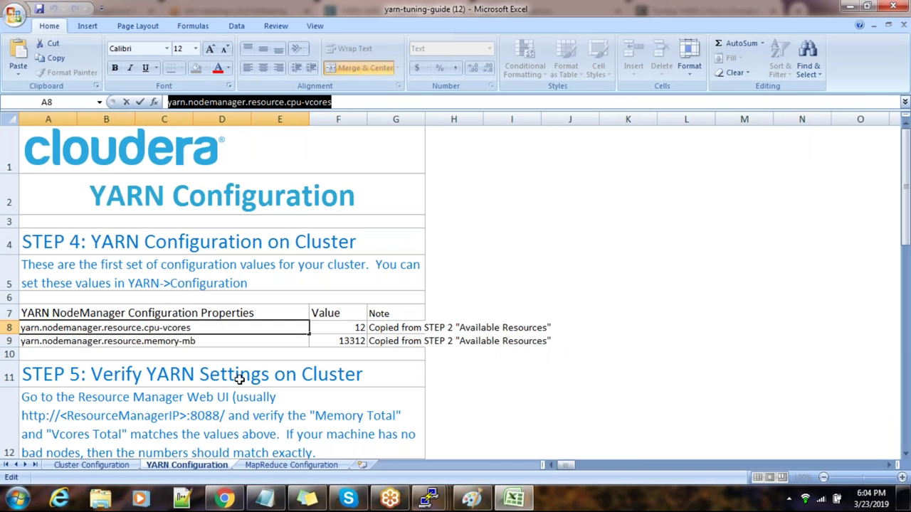
Step: Filter Cloudera Manager's configuration for the memory-mb property copied from the guide
{"action": "left_click", "coordinate": [181, 340]}
{"action": "left_click_drag", "start_coordinate": [363, 102], "coordinate": [168, 104]}
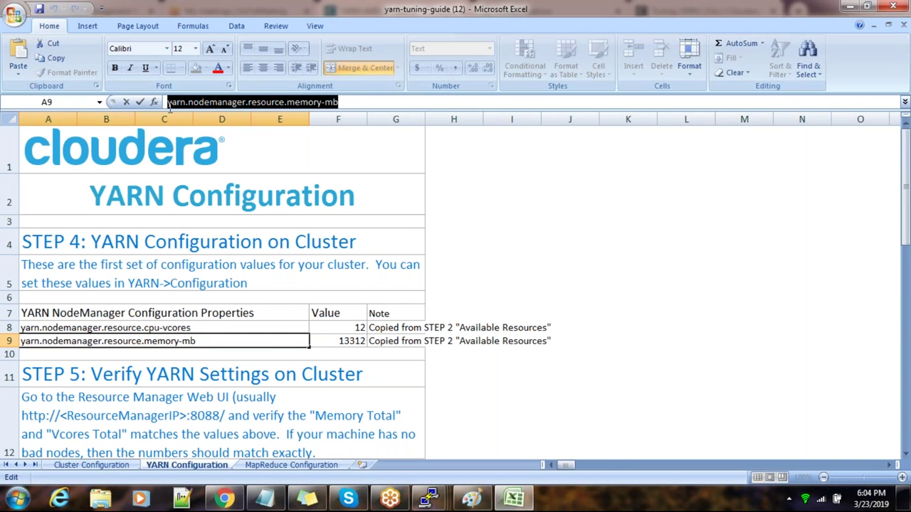
{"action": "key", "text": "alt+Tab"}
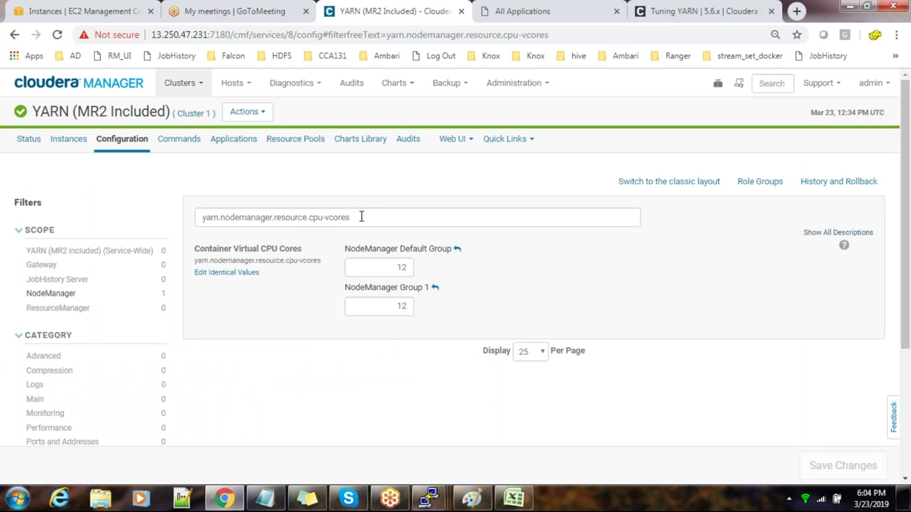
{"action": "triple_click", "coordinate": [331, 216]}
{"action": "left_click", "coordinate": [375, 225]}
{"action": "left_click_drag", "start_coordinate": [376, 226], "coordinate": [186, 226]}
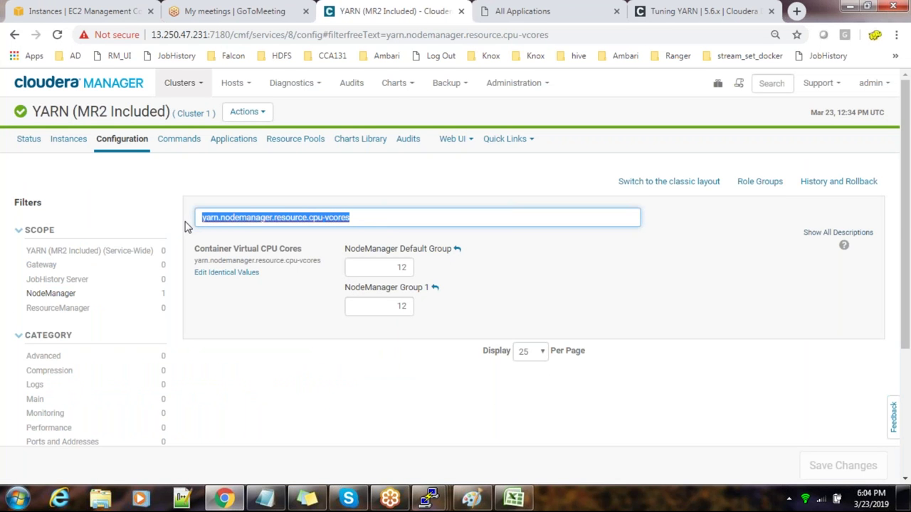
{"action": "type", "text": "yarn.nodemanager.resource.memory-mb"}
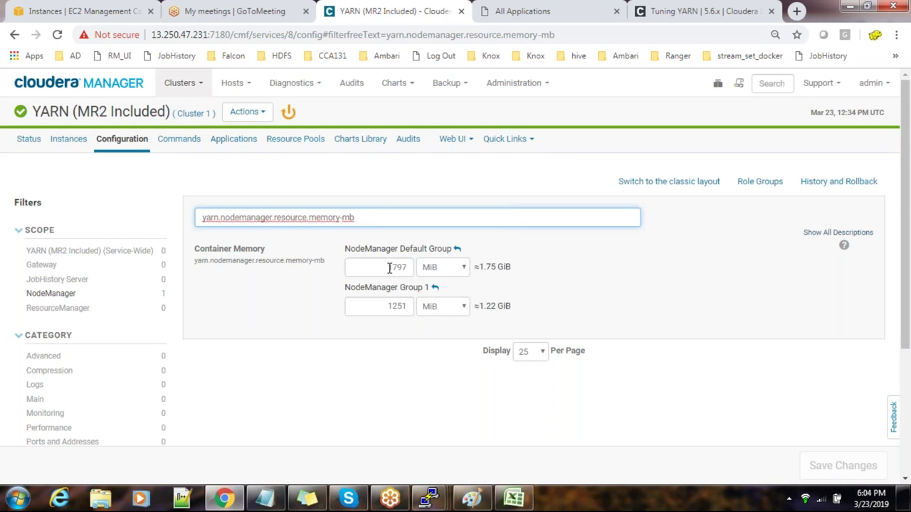
Step: Replace the Default Group's 1797 container memory with 13312, as in cell F9
{"action": "left_click", "coordinate": [389, 268]}
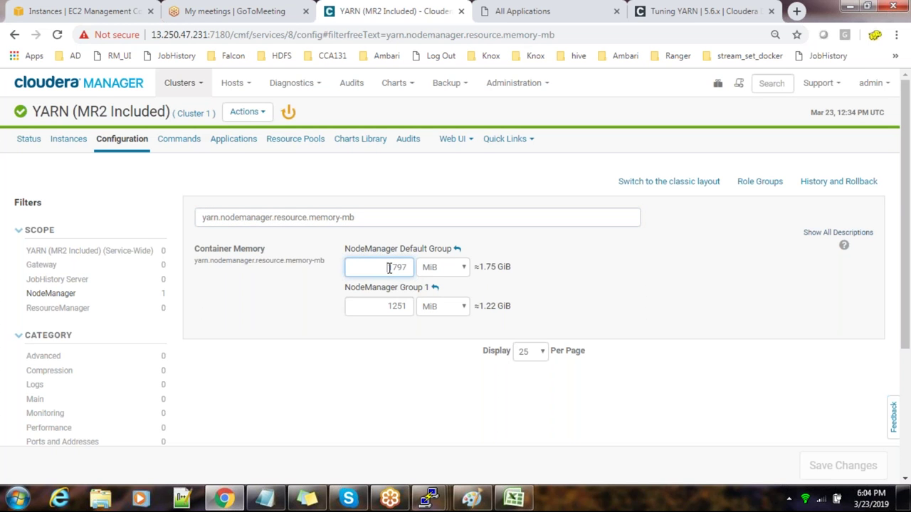
{"action": "left_click_drag", "start_coordinate": [389, 268], "coordinate": [417, 266]}
{"action": "key", "text": "BackSpace"}
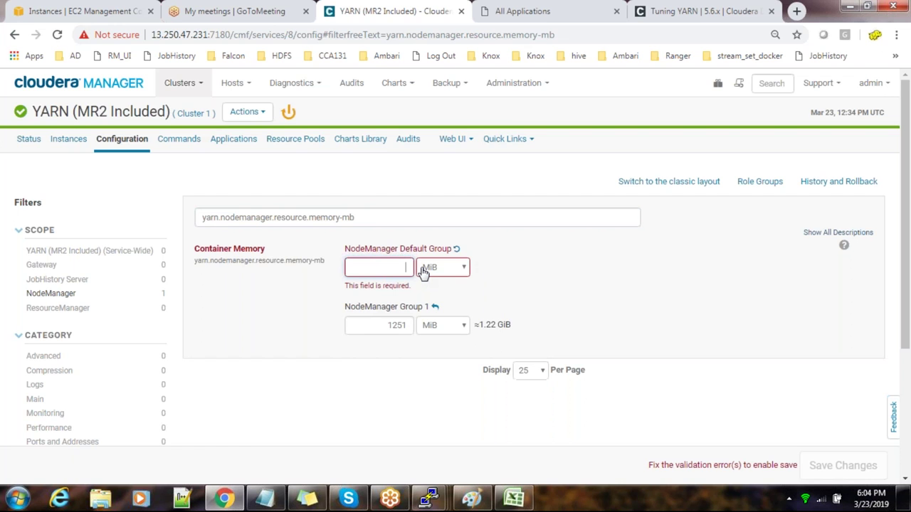
{"action": "key", "text": "alt+Tab"}
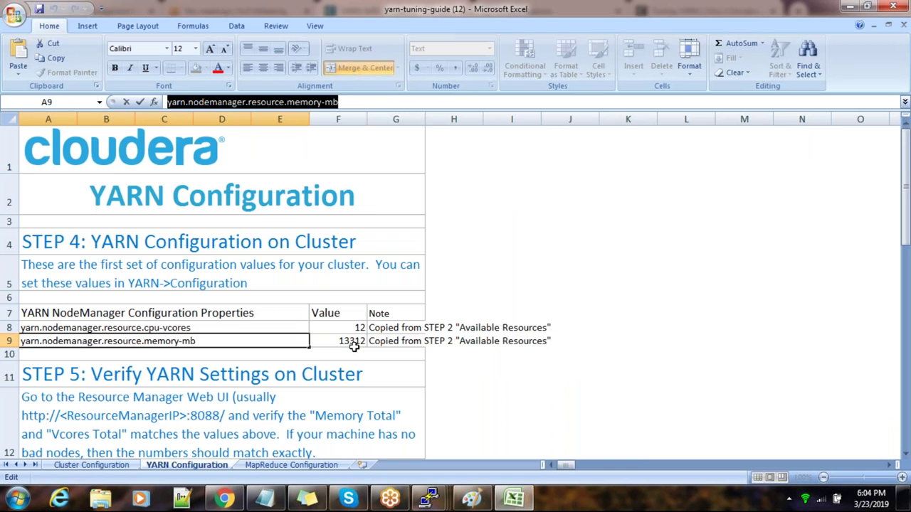
{"action": "left_click", "coordinate": [349, 341]}
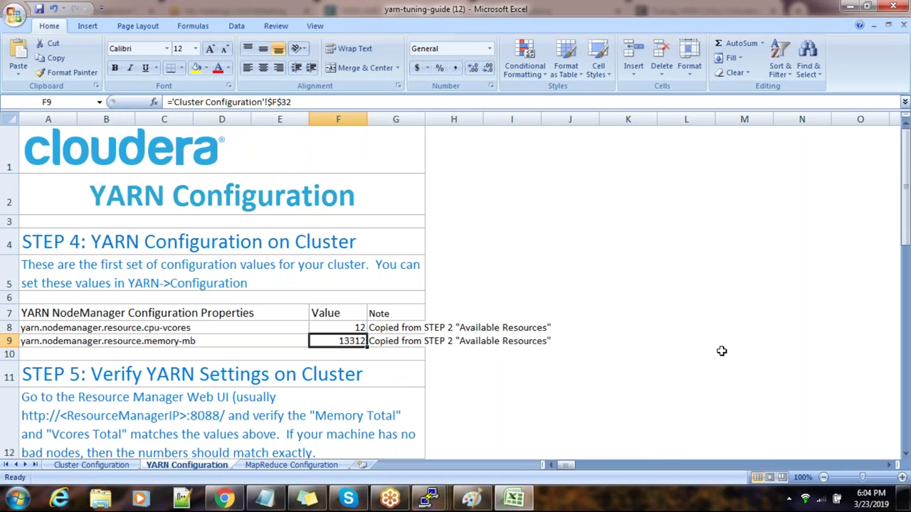
{"action": "key", "text": "alt+Tab"}
{"action": "type", "text": "1"}
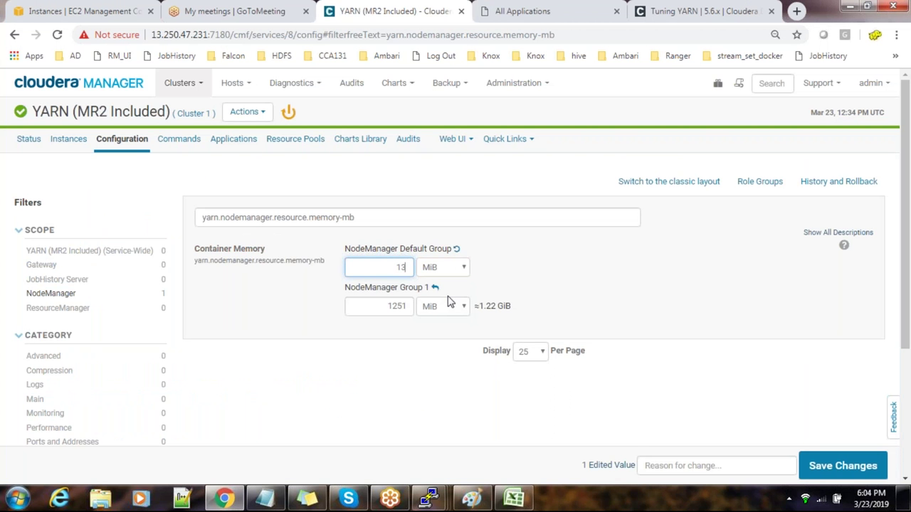
{"action": "type", "text": "3312"}
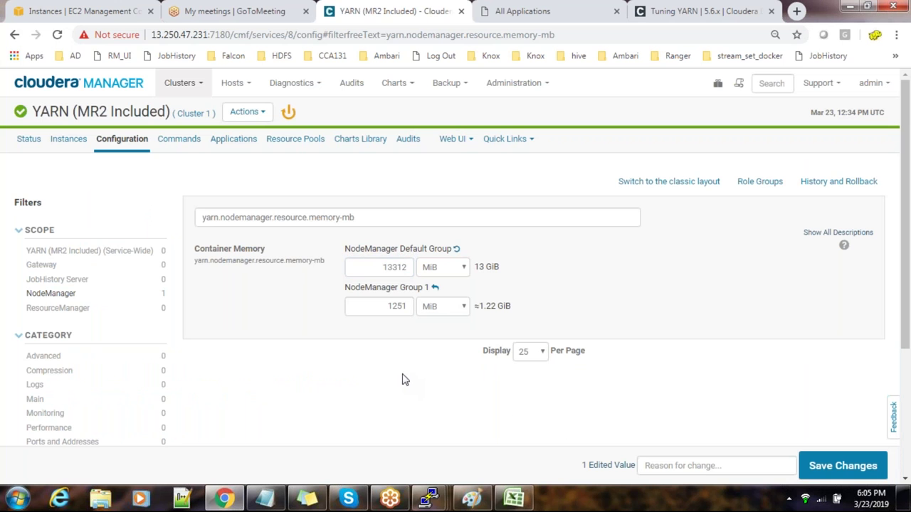
{"action": "left_click_drag", "start_coordinate": [407, 267], "coordinate": [383, 266]}
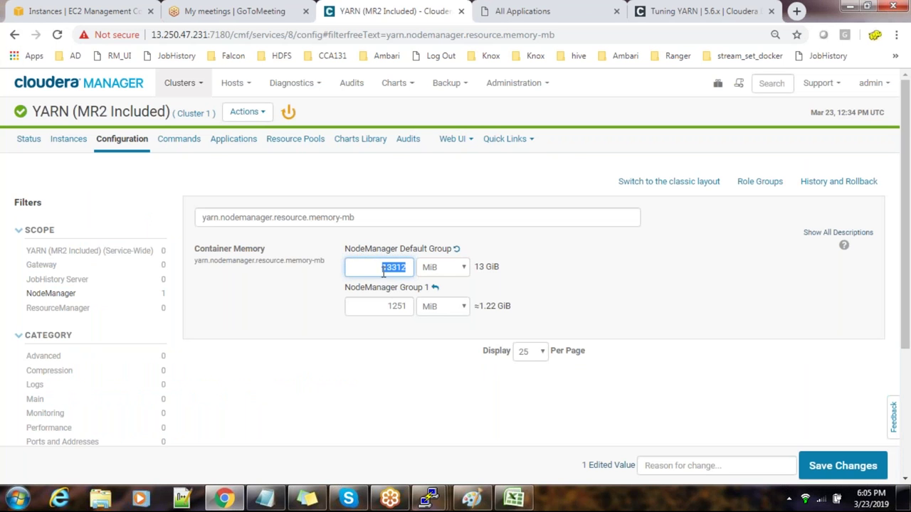
{"action": "key", "text": "ctrl+c"}
Step: Put 13312 into the Group 1 field in place of 1251 and save
{"action": "double_click", "coordinate": [392, 308]}
{"action": "key", "text": "ctrl+v"}
{"action": "left_click", "coordinate": [392, 401]}
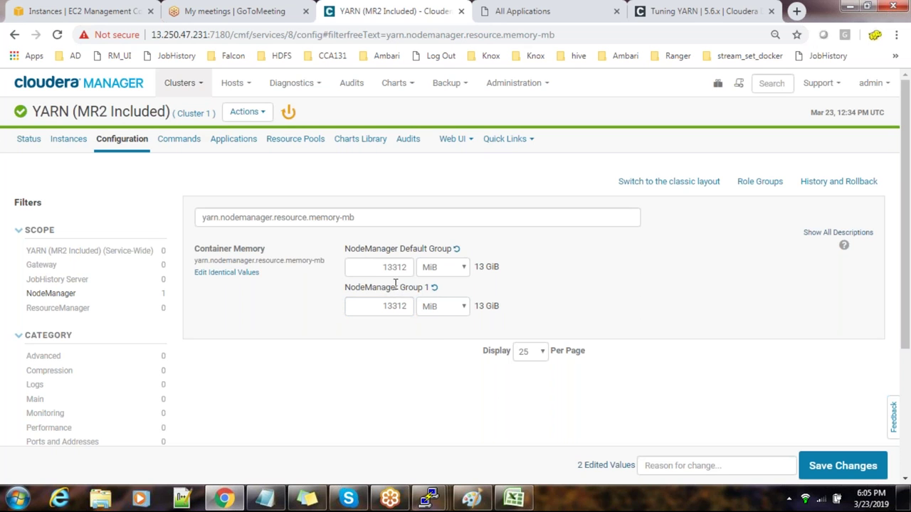
{"action": "left_click", "coordinate": [843, 474]}
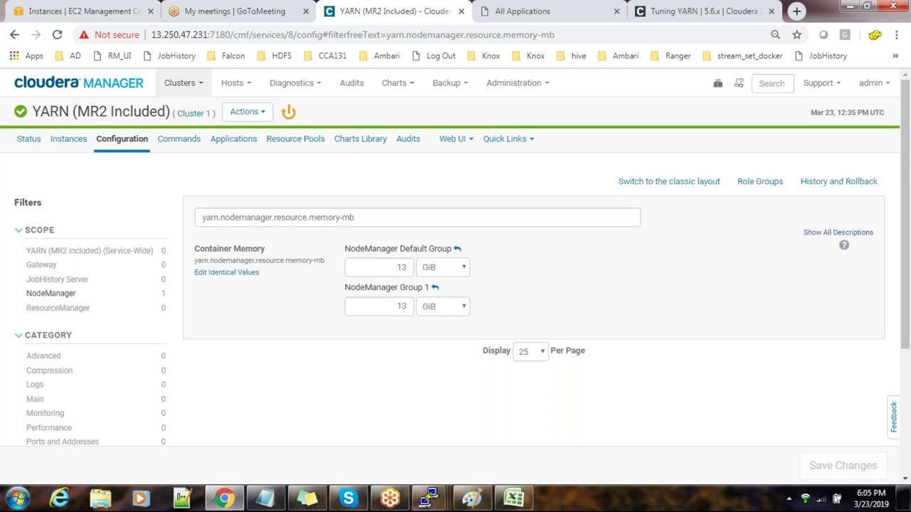
{"action": "left_click", "coordinate": [514, 498]}
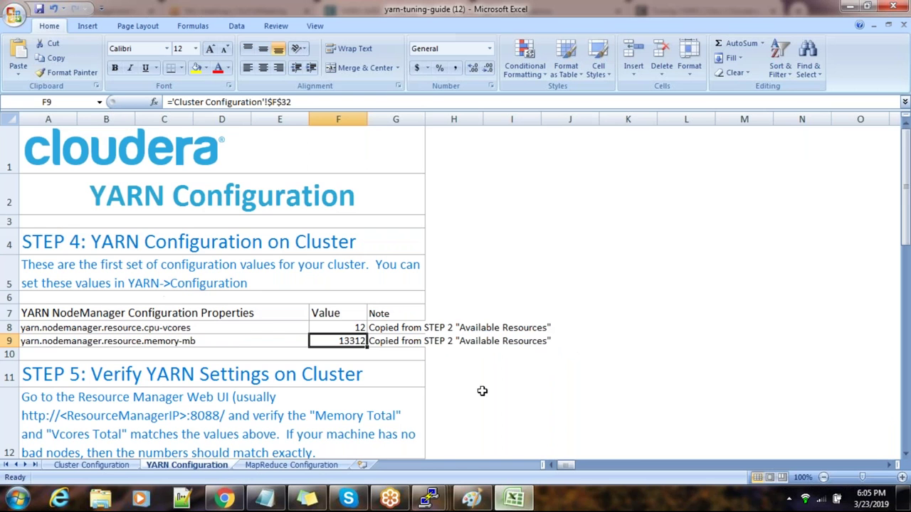
Step: Scroll to Step 6's vcore and memory allocation rows and select cell A22's property name
{"action": "scroll", "coordinate": [451, 378], "scroll_direction": "down", "scroll_amount": 2}
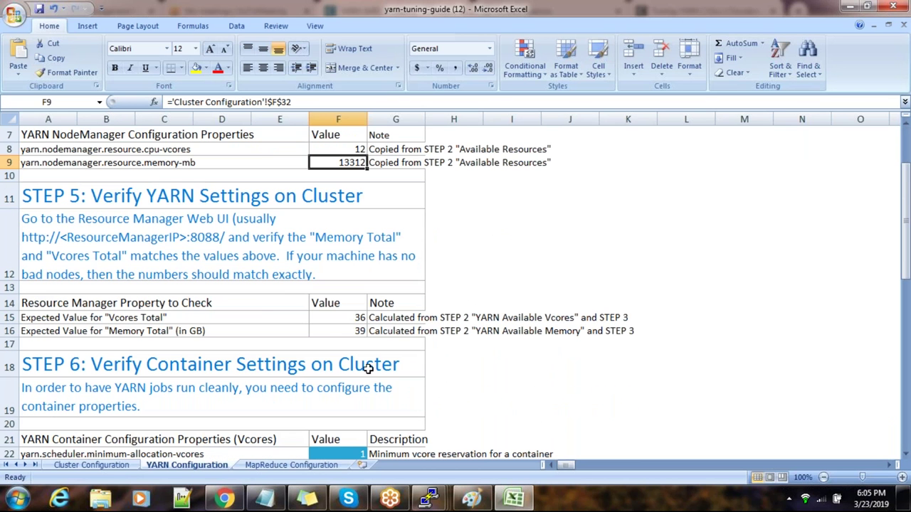
{"action": "left_click", "coordinate": [175, 318]}
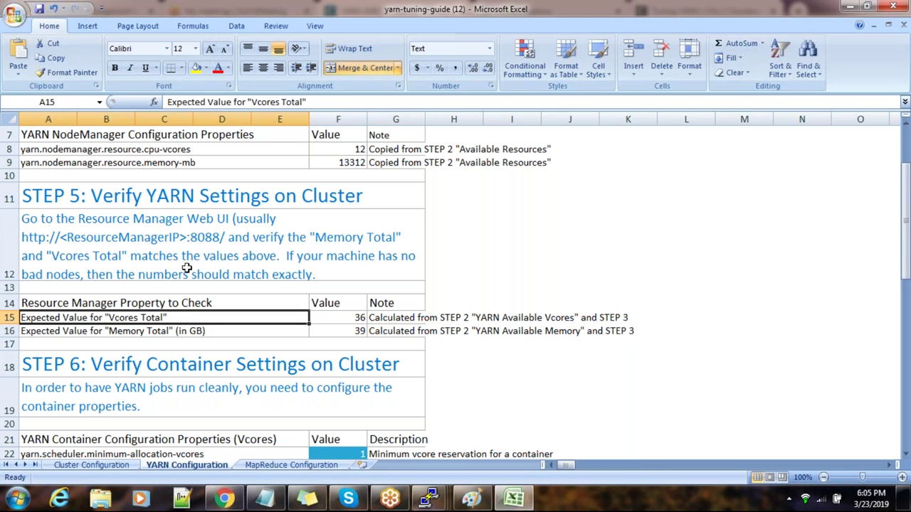
{"action": "scroll", "coordinate": [266, 366], "scroll_direction": "down", "scroll_amount": 2}
{"action": "left_click", "coordinate": [157, 300]}
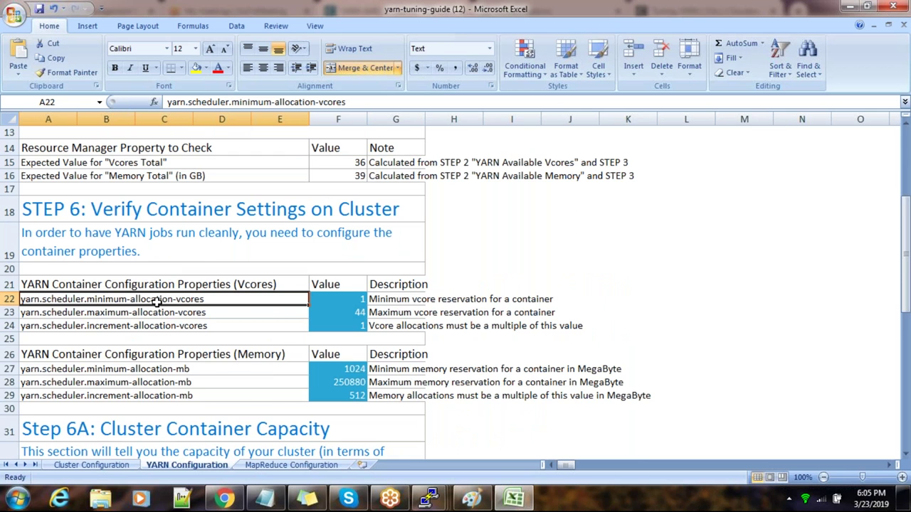
{"action": "scroll", "coordinate": [156, 301], "scroll_direction": "down", "scroll_amount": 1}
{"action": "scroll", "coordinate": [156, 302], "scroll_direction": "down", "scroll_amount": 2}
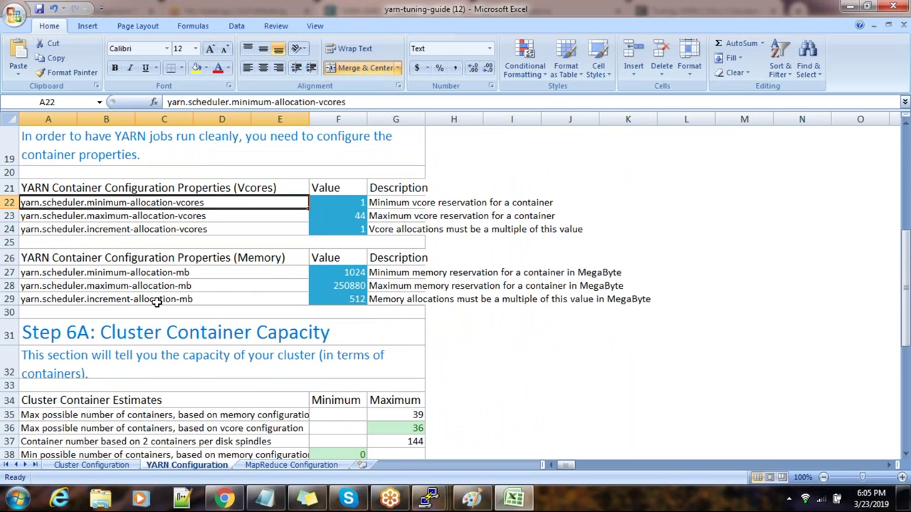
{"action": "scroll", "coordinate": [156, 302], "scroll_direction": "up", "scroll_amount": 2}
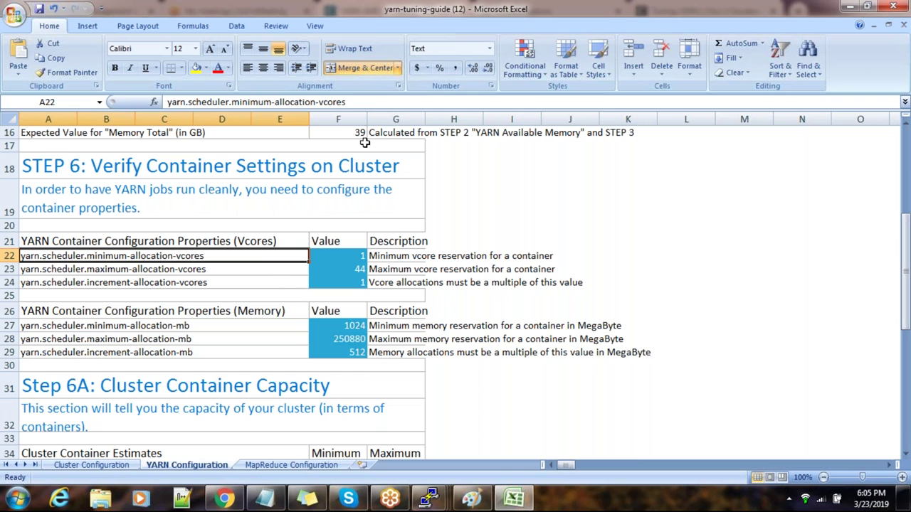
{"action": "left_click_drag", "start_coordinate": [346, 102], "coordinate": [170, 104]}
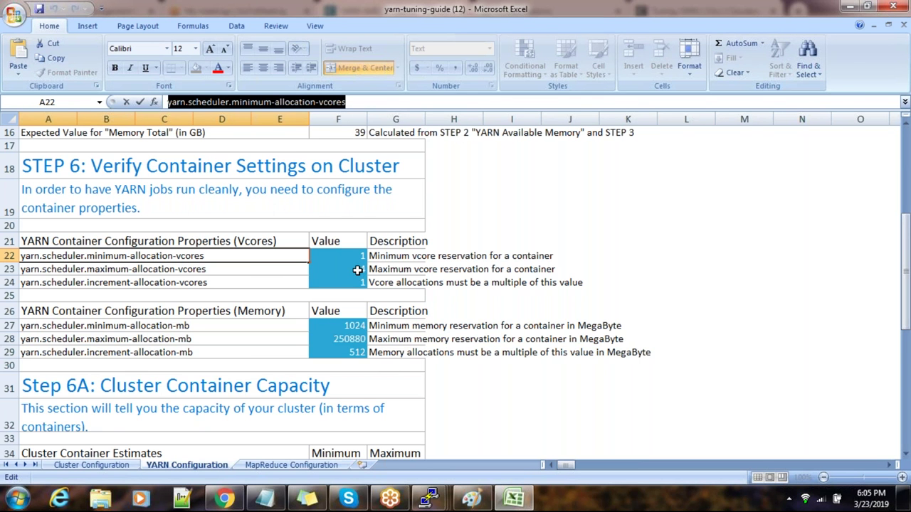
Step: Sketch a 1G container box inside a larger node rectangle, linked to the container boxes
{"action": "left_click", "coordinate": [471, 498]}
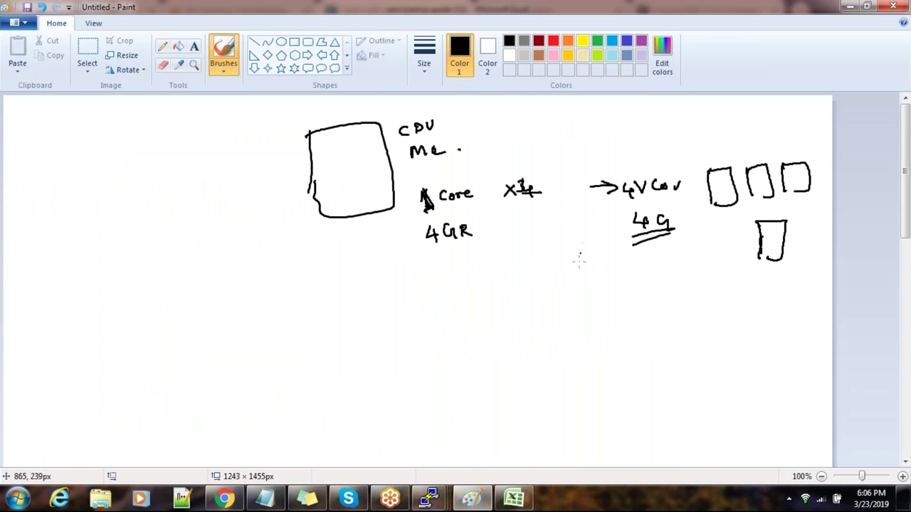
{"action": "mouse_move", "coordinate": [533, 263]}
{"action": "left_mouse_down"}
{"action": "mouse_move", "coordinate": [576, 256]}
{"action": "mouse_move", "coordinate": [535, 305]}
{"action": "left_mouse_up"}
{"action": "left_click_drag", "start_coordinate": [561, 233], "coordinate": [619, 273]}
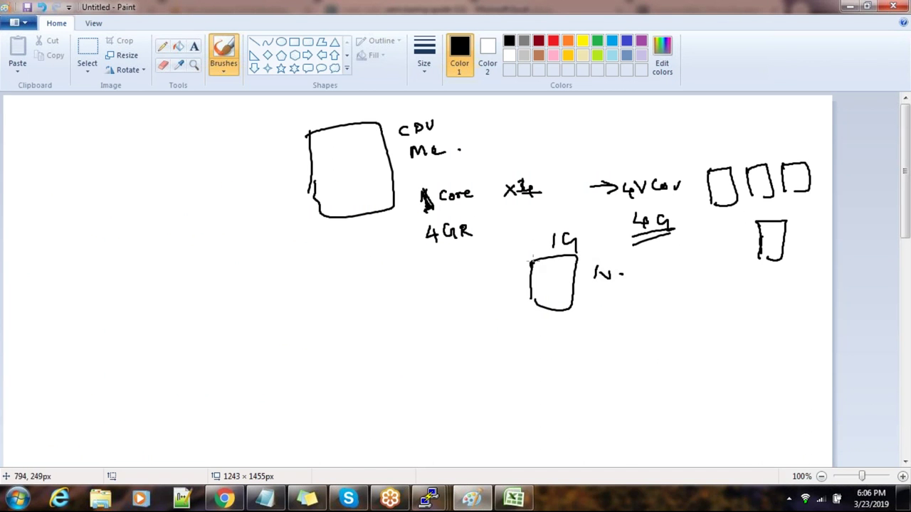
{"action": "mouse_move", "coordinate": [573, 253]}
{"action": "left_mouse_down"}
{"action": "mouse_move", "coordinate": [641, 251]}
{"action": "mouse_move", "coordinate": [688, 308]}
{"action": "mouse_move", "coordinate": [569, 314]}
{"action": "mouse_move", "coordinate": [540, 306]}
{"action": "left_mouse_up"}
{"action": "mouse_move", "coordinate": [627, 321]}
{"action": "left_mouse_down"}
{"action": "mouse_move", "coordinate": [633, 334]}
{"action": "mouse_move", "coordinate": [654, 333]}
{"action": "left_mouse_up"}
{"action": "key", "text": "alt+Tab"}
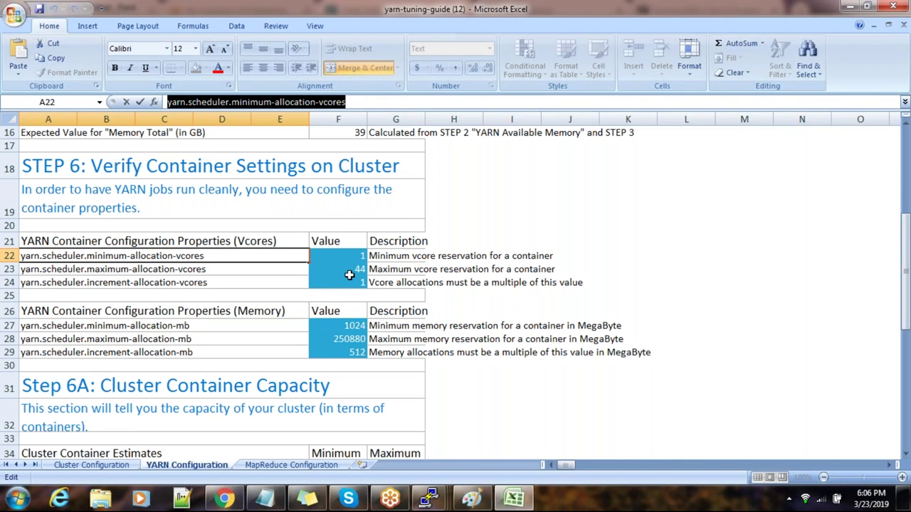
{"action": "key", "text": "alt+Tab"}
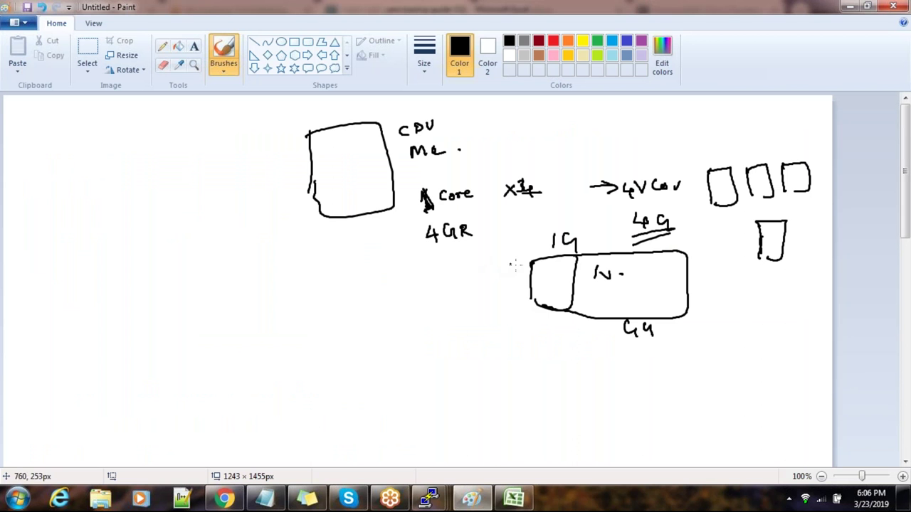
{"action": "mouse_move", "coordinate": [534, 278]}
{"action": "left_mouse_down"}
{"action": "mouse_move", "coordinate": [538, 201]}
{"action": "mouse_move", "coordinate": [658, 208]}
{"action": "mouse_move", "coordinate": [681, 250]}
{"action": "left_mouse_up"}
Step: Filter Cloudera Manager for yarn.scheduler.minimum-allocation-vcores, copied from the guide
{"action": "key", "text": "alt+Tab"}
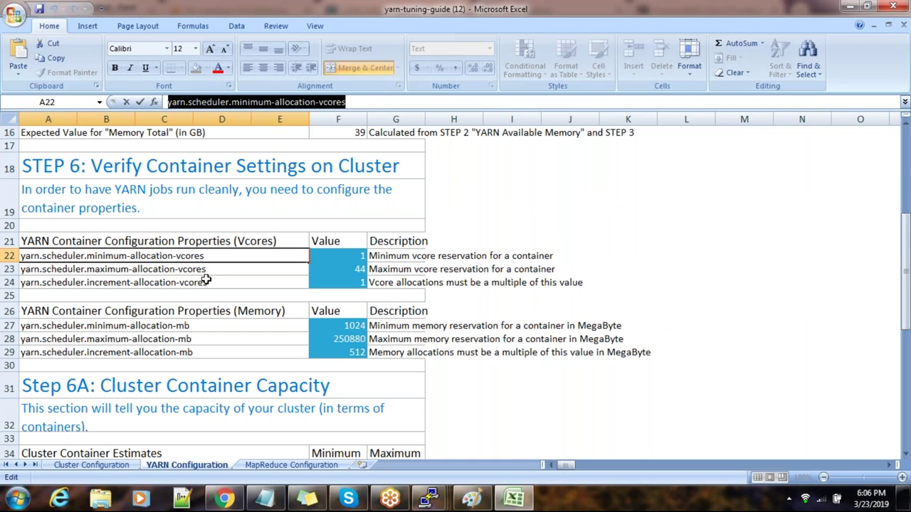
{"action": "right_click", "coordinate": [318, 105]}
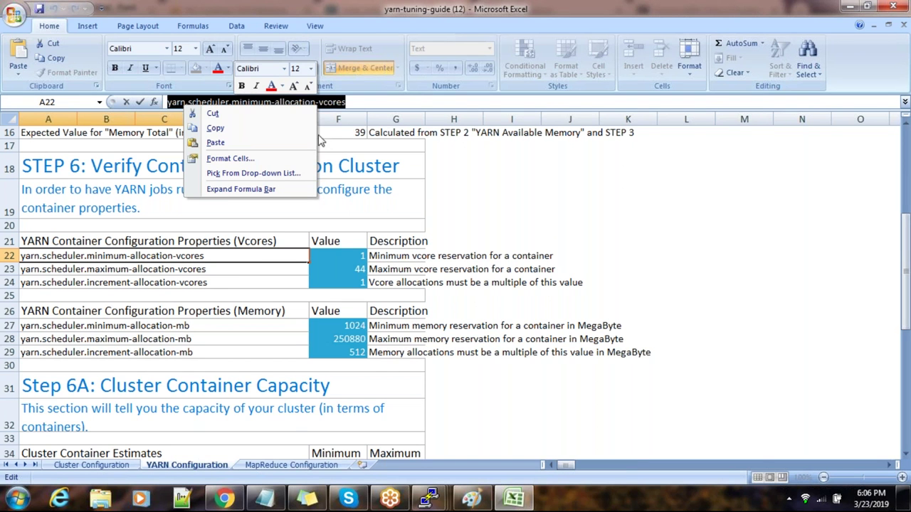
{"action": "left_click", "coordinate": [237, 129]}
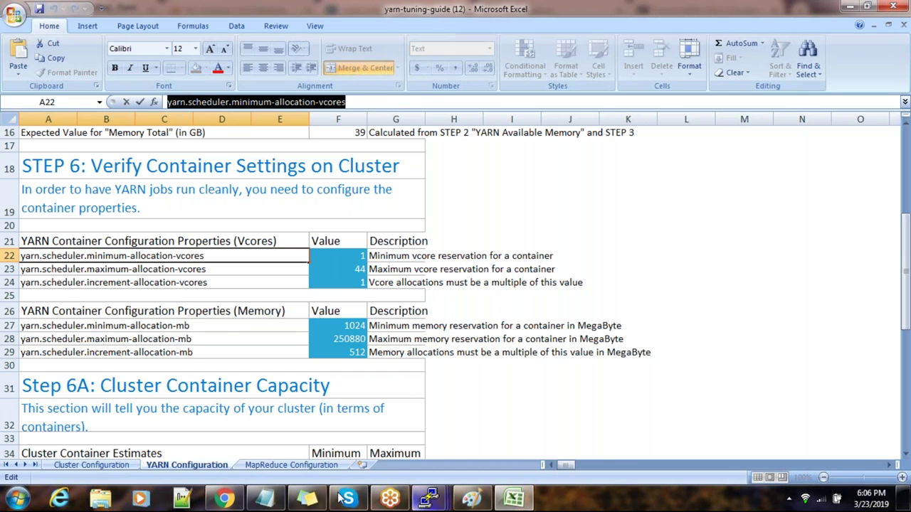
{"action": "left_click", "coordinate": [224, 498]}
{"action": "left_click_drag", "start_coordinate": [368, 220], "coordinate": [149, 225]}
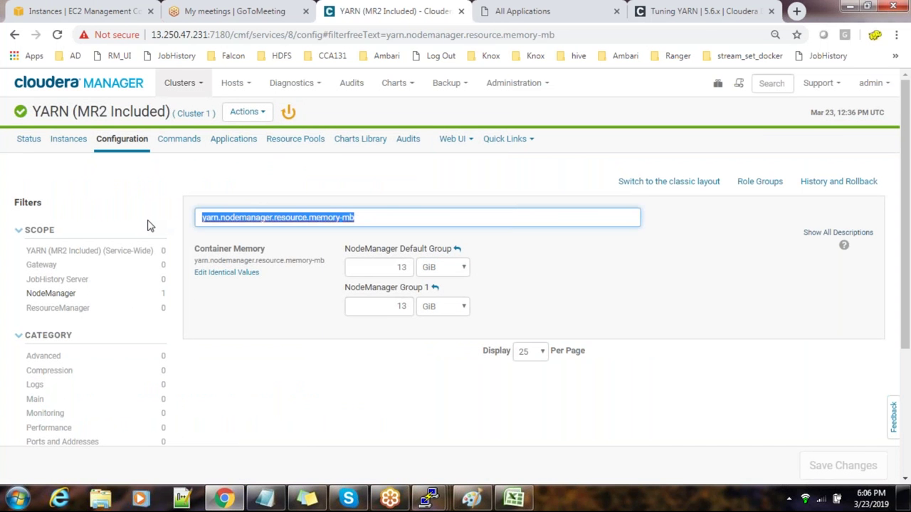
{"action": "key", "text": "ctrl+v"}
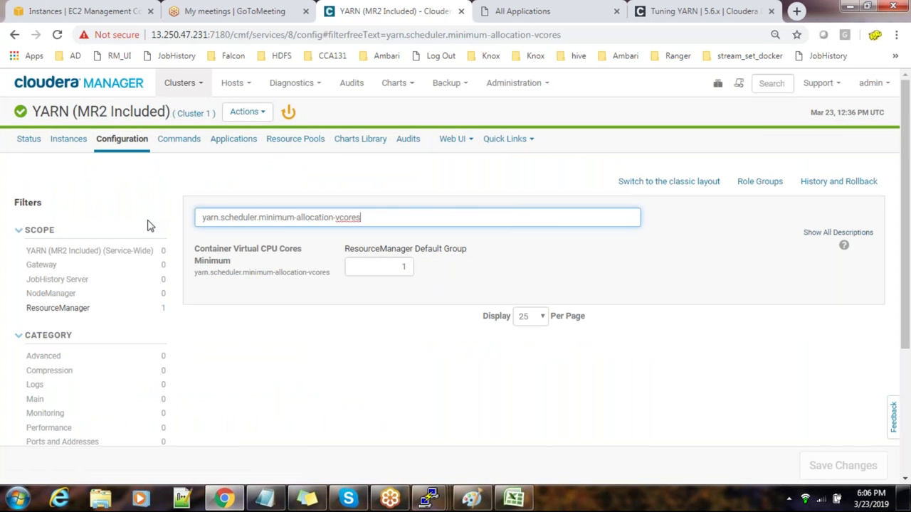
Step: Filter Cloudera Manager for yarn.scheduler.maximum-allocation-vcores, copied from the guide
{"action": "left_click", "coordinate": [405, 269]}
{"action": "key", "text": "BackSpace"}
{"action": "key", "text": "alt+Tab"}
{"action": "left_click", "coordinate": [215, 272]}
{"action": "left_click_drag", "start_coordinate": [358, 102], "coordinate": [167, 99]}
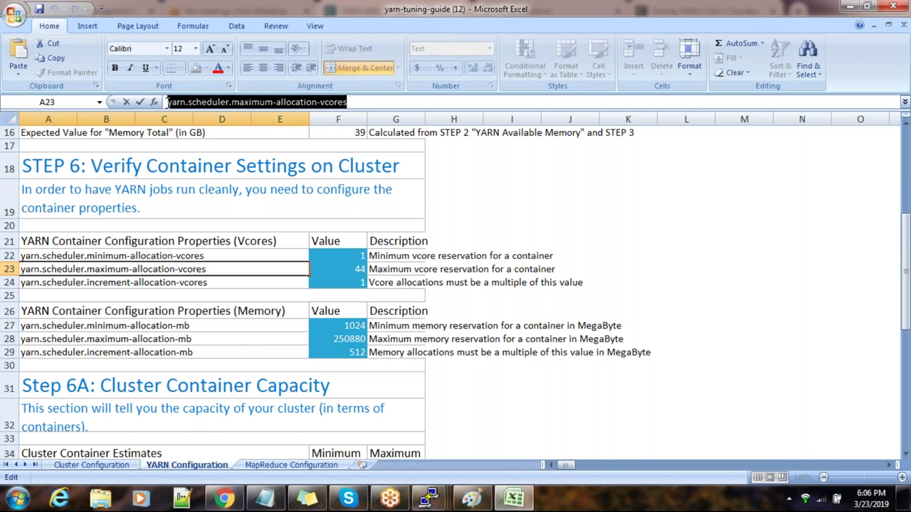
{"action": "key", "text": "ctrl+c"}
{"action": "key", "text": "alt+Tab"}
{"action": "left_click_drag", "start_coordinate": [378, 220], "coordinate": [147, 223]}
{"action": "key", "text": "ctrl+v"}
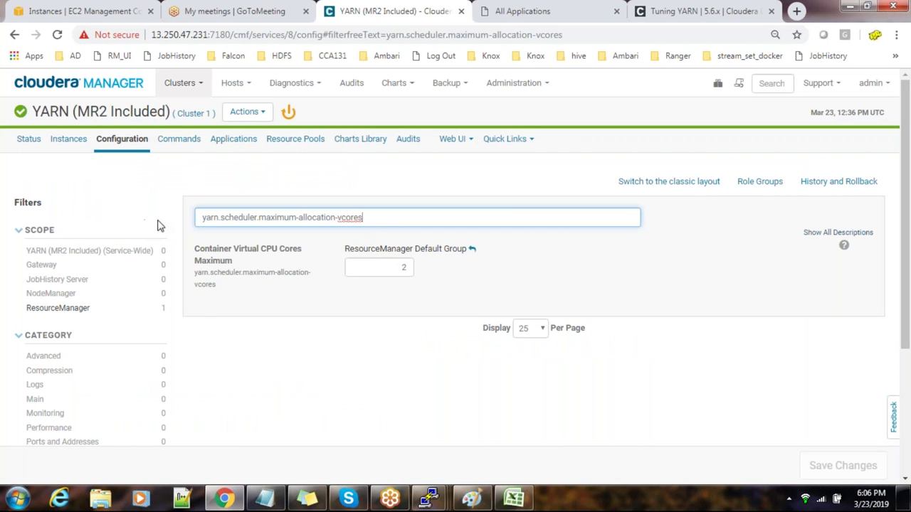
Step: Set the Container Virtual CPU Cores Maximum to 44 and save
{"action": "left_click", "coordinate": [397, 269]}
{"action": "key", "text": "alt+Tab"}
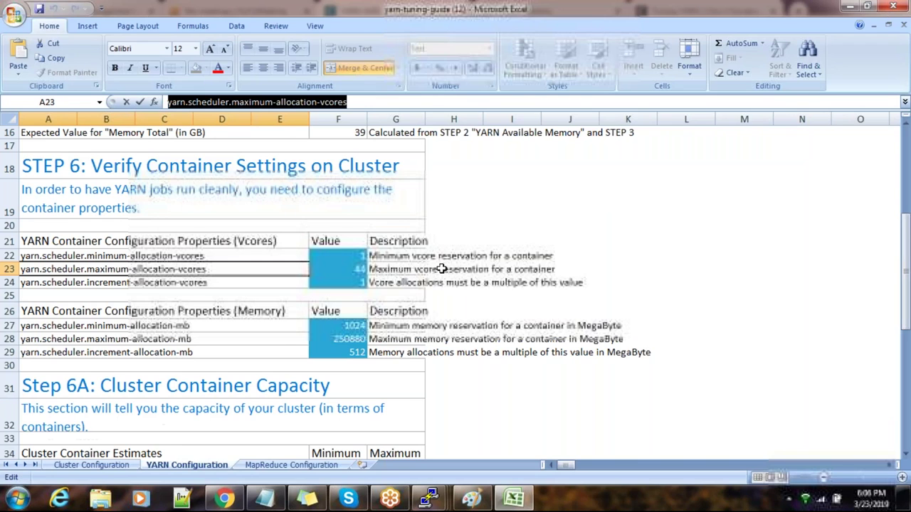
{"action": "key", "text": "alt+Tab"}
{"action": "key", "text": "BackSpace"}
{"action": "type", "text": "1"}
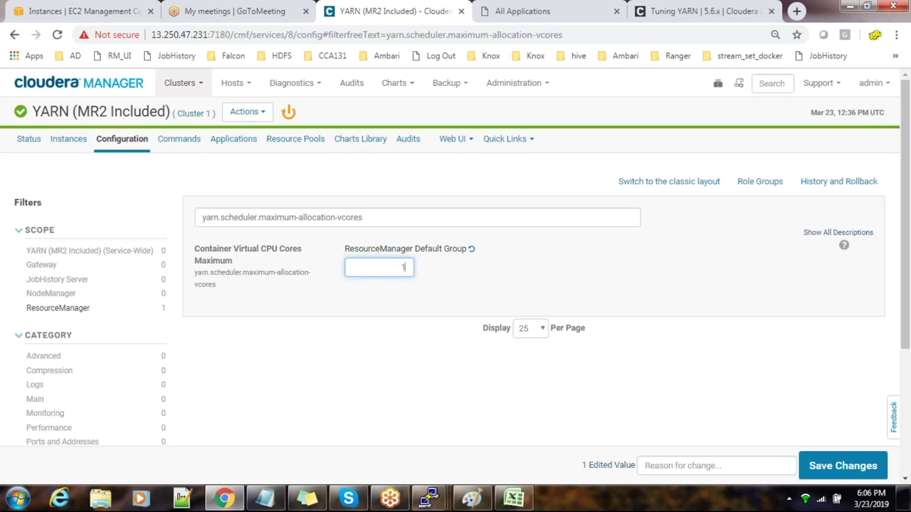
{"action": "key", "text": "BackSpace"}
{"action": "type", "text": "44"}
{"action": "left_click", "coordinate": [825, 469]}
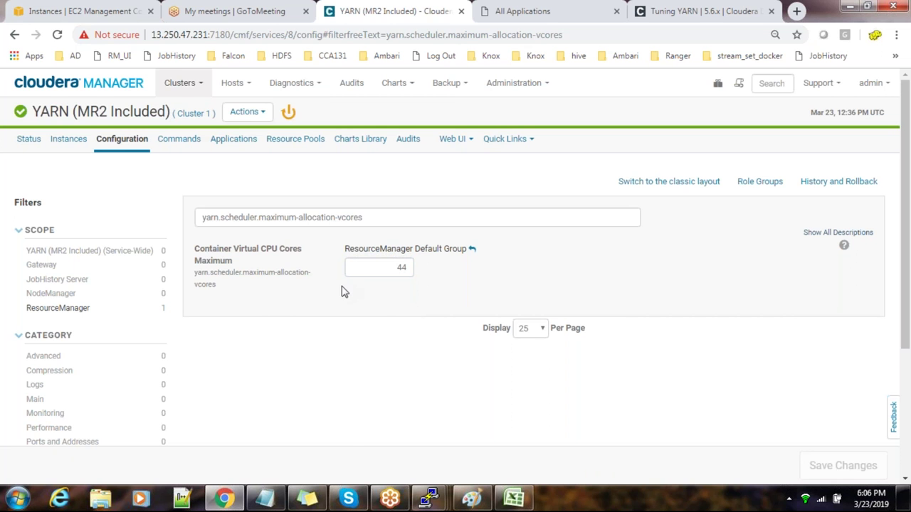
Step: Filter Cloudera Manager for the increment-allocation-vcores property copied from the guide
{"action": "key", "text": "alt+Tab"}
{"action": "left_click", "coordinate": [190, 283]}
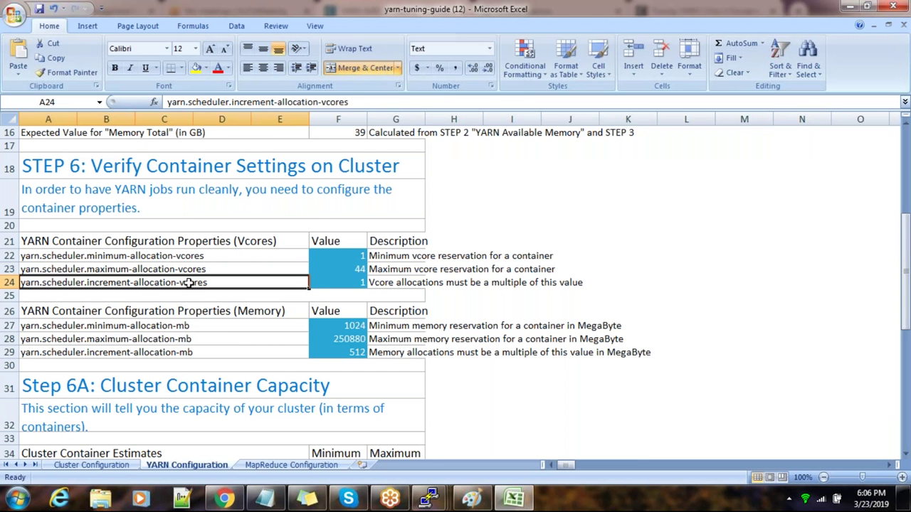
{"action": "triple_click", "coordinate": [360, 108]}
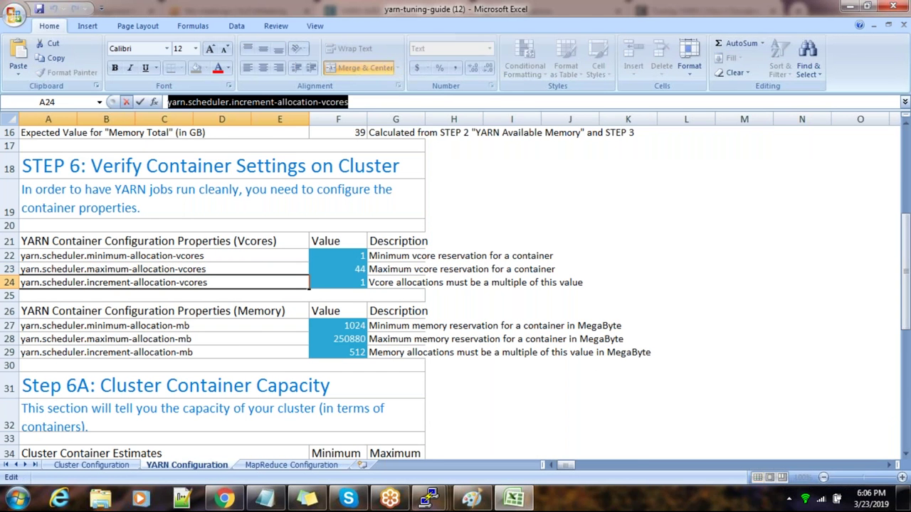
{"action": "key", "text": "ctrl+c"}
{"action": "key", "text": "alt+Tab"}
{"action": "key", "text": "ctrl+a"}
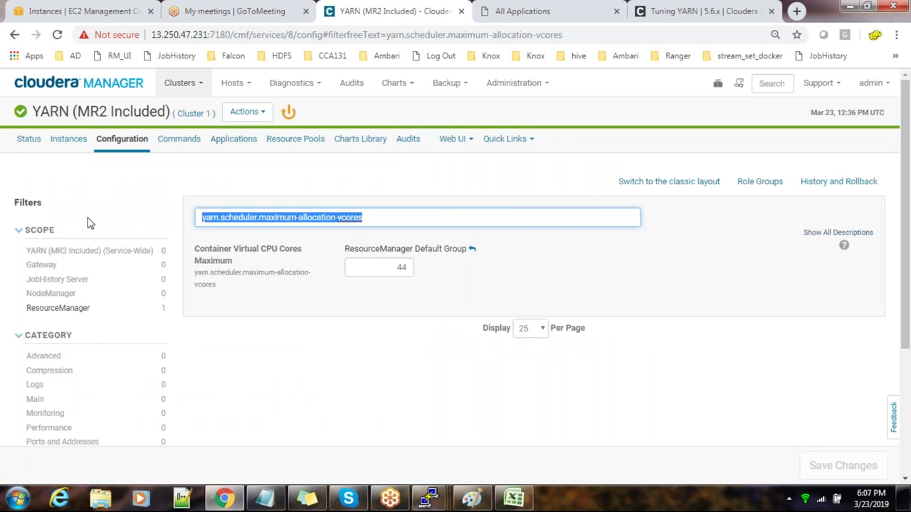
{"action": "key", "text": "ctrl+v"}
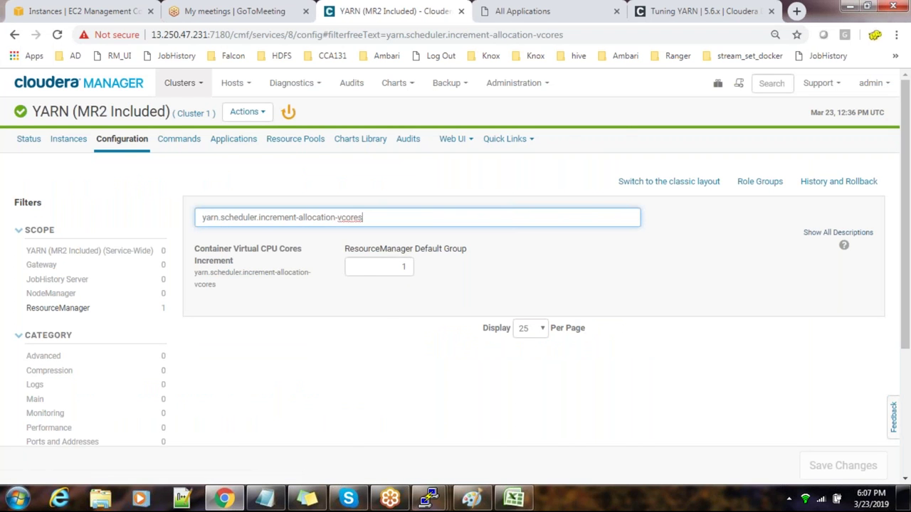
{"action": "key", "text": "alt+Tab"}
Step: Filter Cloudera Manager for minimum-allocation-mb to check the 1 GiB minimum
{"action": "left_click", "coordinate": [178, 326]}
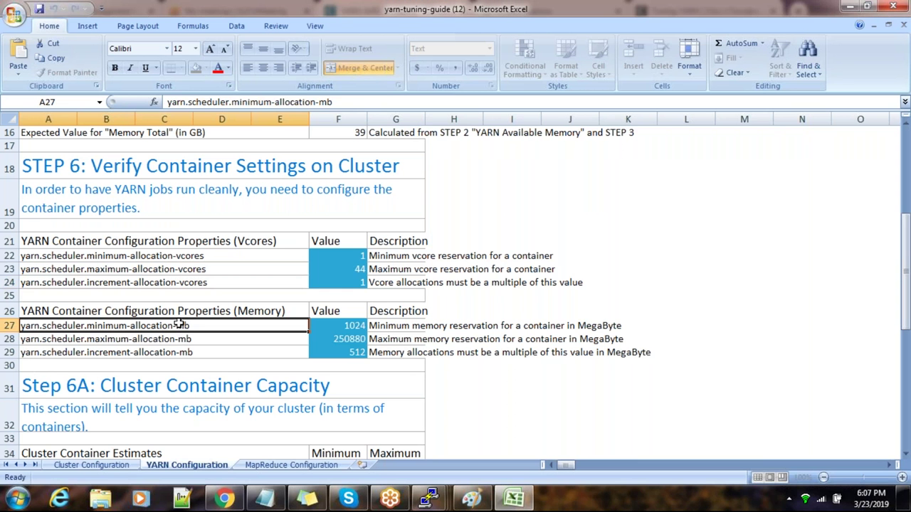
{"action": "left_click_drag", "start_coordinate": [355, 102], "coordinate": [169, 101]}
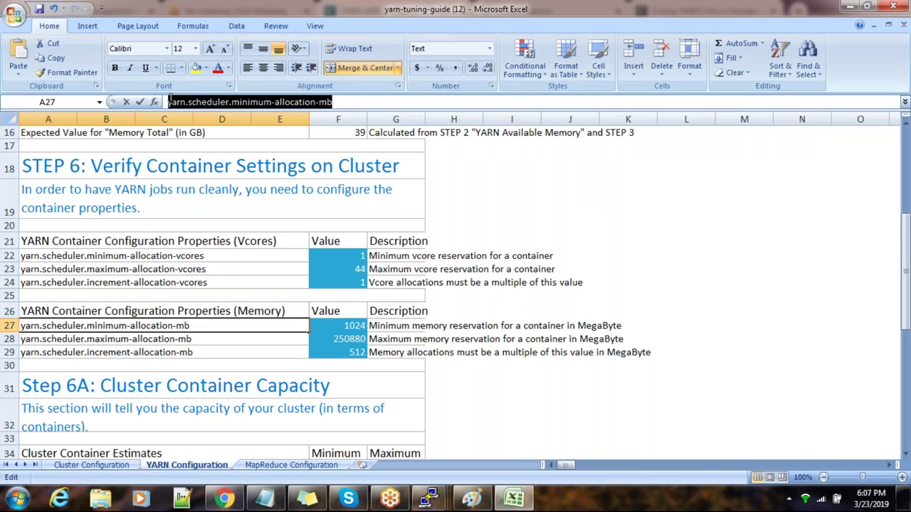
{"action": "key", "text": "ctrl+c"}
{"action": "key", "text": "alt+Tab"}
{"action": "triple_click", "coordinate": [352, 220]}
{"action": "key", "text": "ctrl+v"}
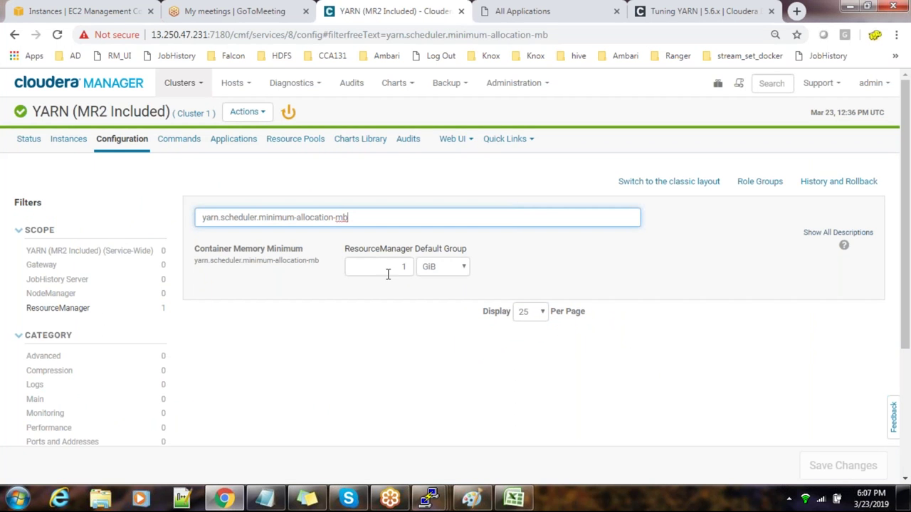
{"action": "key", "text": "alt+Tab"}
Step: Filter for maximum-allocation-mb, replace 1797 with 250880 MiB, and save
{"action": "left_click", "coordinate": [199, 342]}
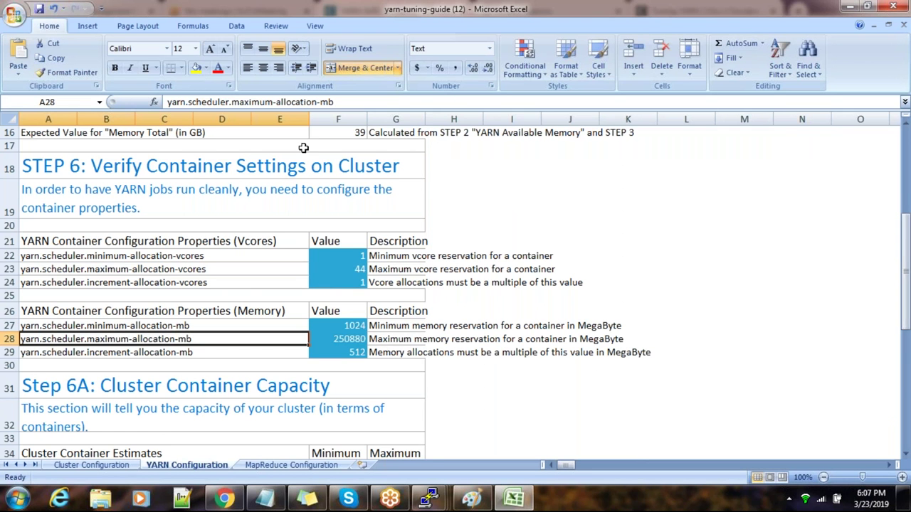
{"action": "left_click_drag", "start_coordinate": [333, 102], "coordinate": [168, 100]}
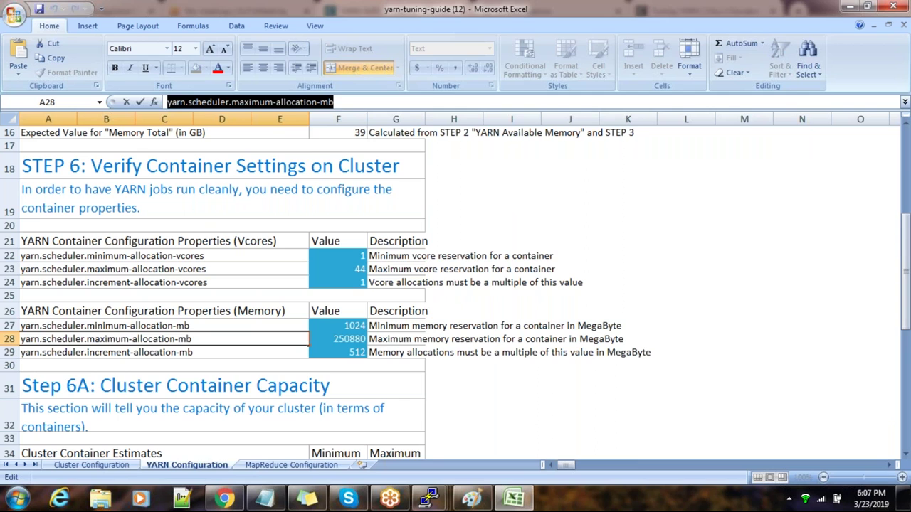
{"action": "key", "text": "alt+Tab"}
{"action": "key", "text": "ctrl+a"}
{"action": "key", "text": "ctrl+v"}
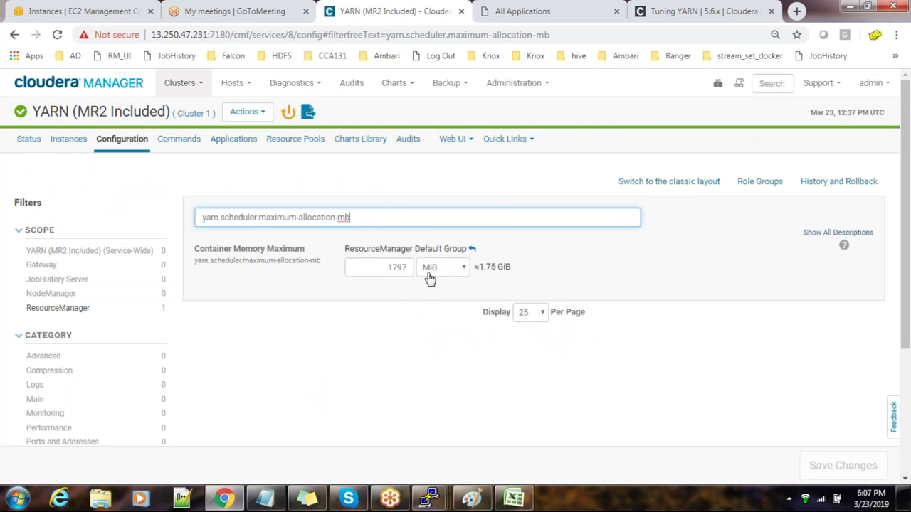
{"action": "key", "text": "alt+Tab"}
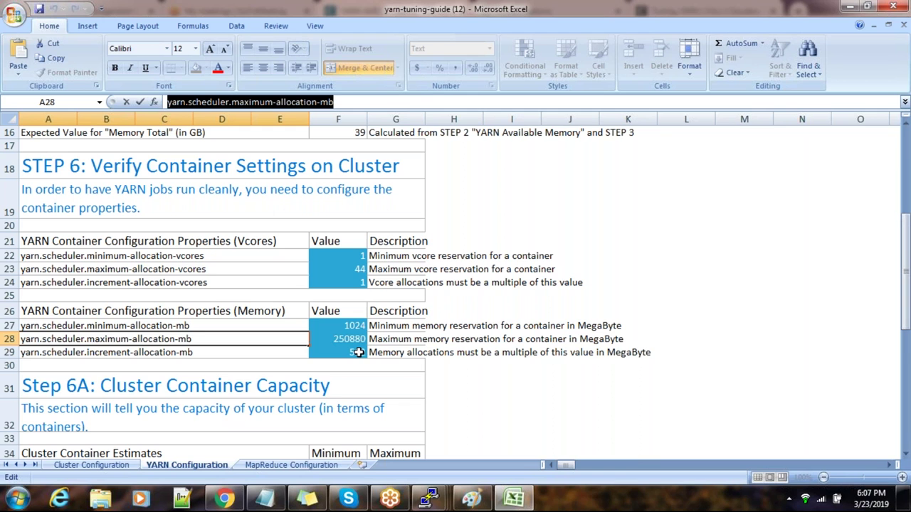
{"action": "key", "text": "alt+Tab"}
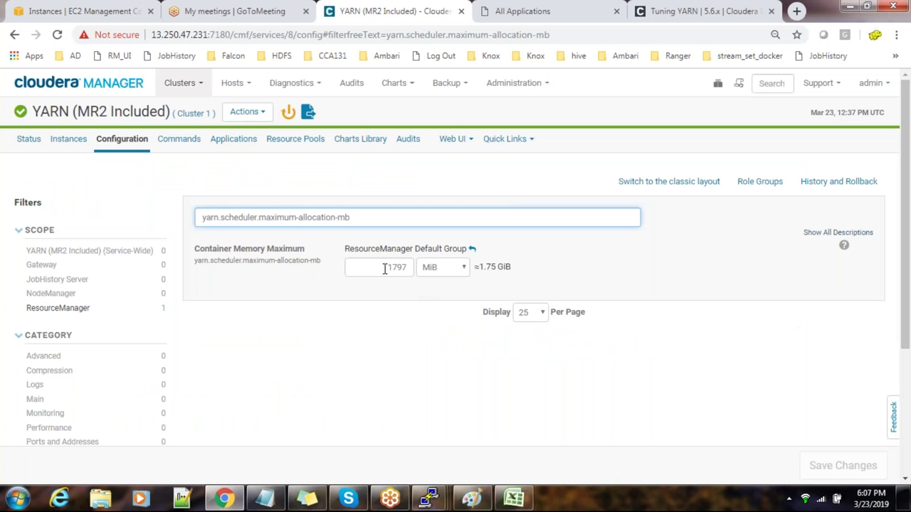
{"action": "double_click", "coordinate": [390, 267]}
{"action": "type", "text": "2"}
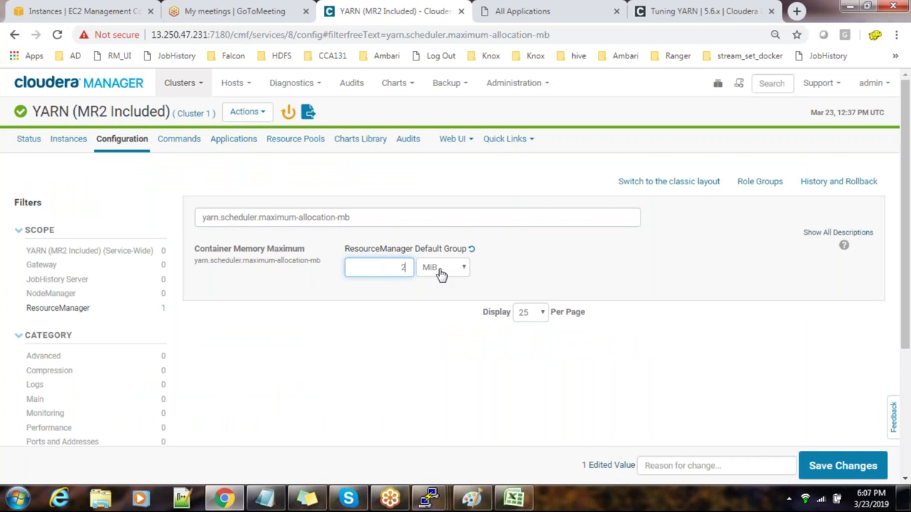
{"action": "type", "text": "50880"}
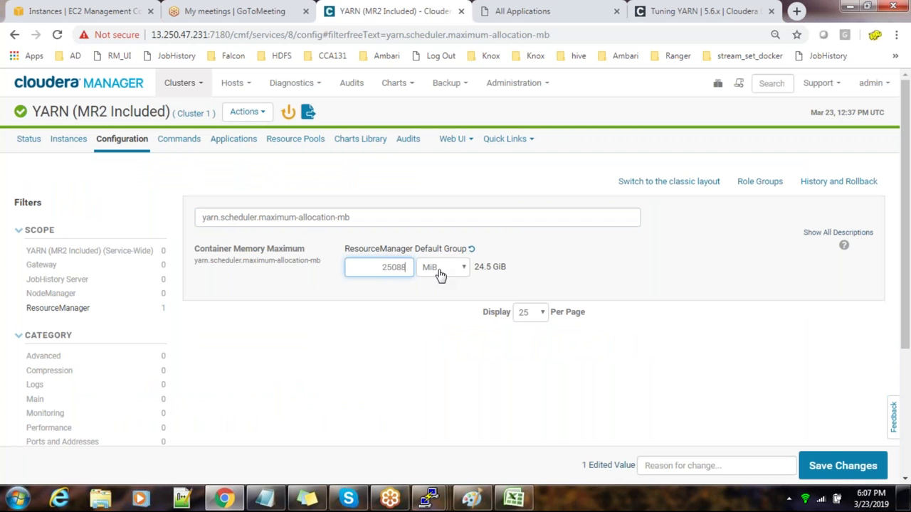
{"action": "left_click", "coordinate": [852, 463]}
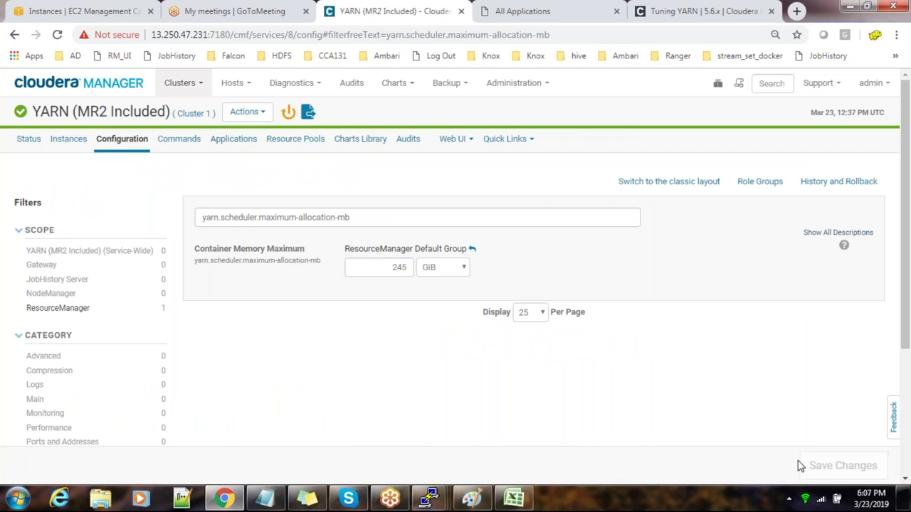
Step: Filter for increment-allocation-mb and compare its 512 MiB value with the guide
{"action": "key", "text": "alt+Tab"}
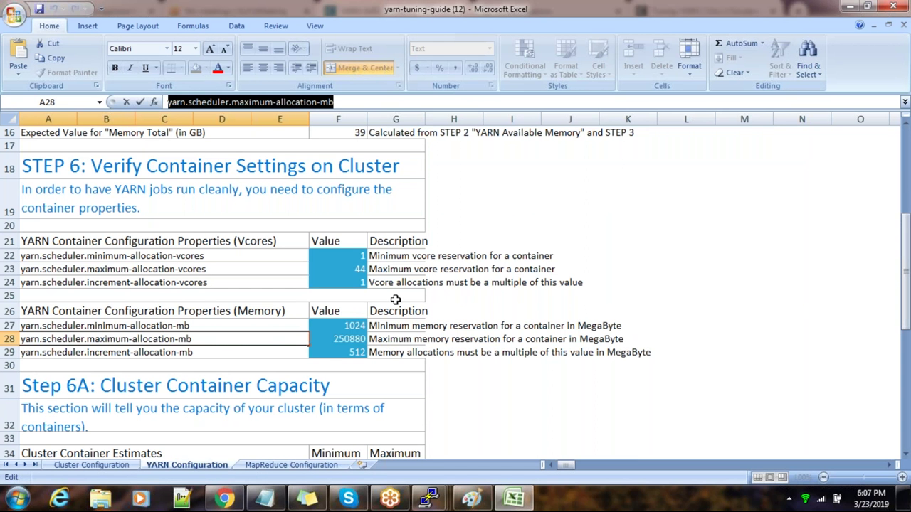
{"action": "left_click", "coordinate": [217, 352]}
{"action": "left_click_drag", "start_coordinate": [341, 101], "coordinate": [167, 102]}
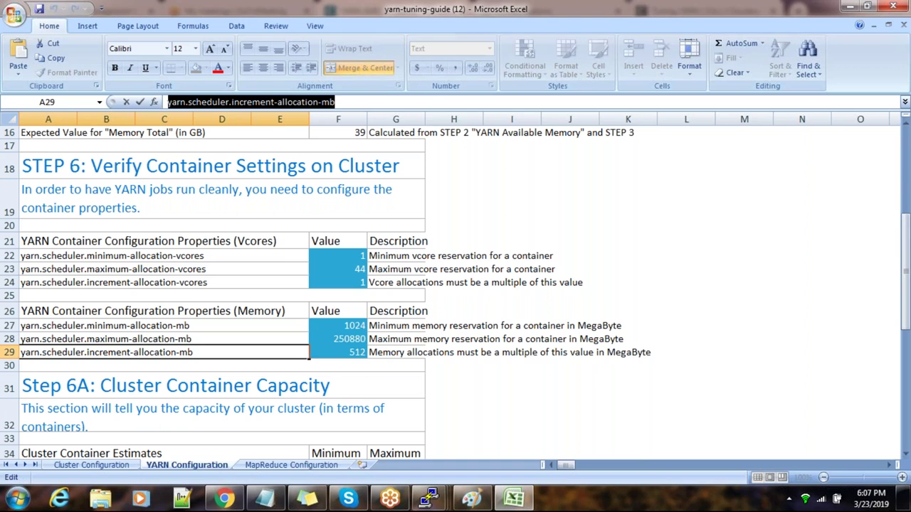
{"action": "key", "text": "alt+Tab"}
{"action": "left_click", "coordinate": [391, 213]}
{"action": "key", "text": "ctrl+a"}
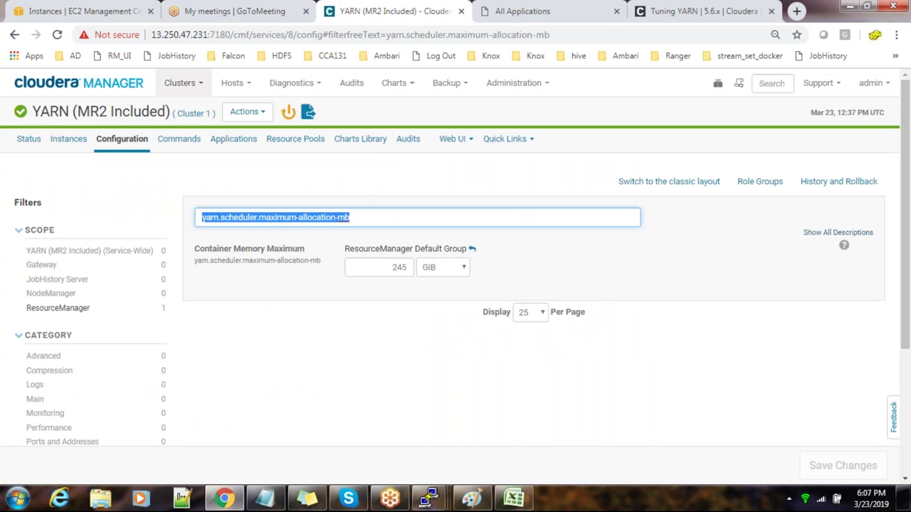
{"action": "key", "text": "ctrl+v"}
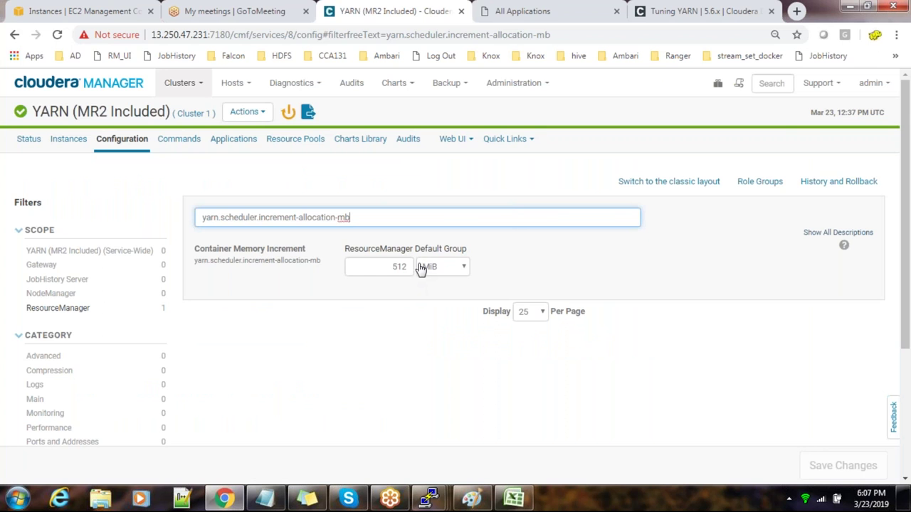
{"action": "double_click", "coordinate": [393, 267]}
{"action": "key", "text": "alt+Tab"}
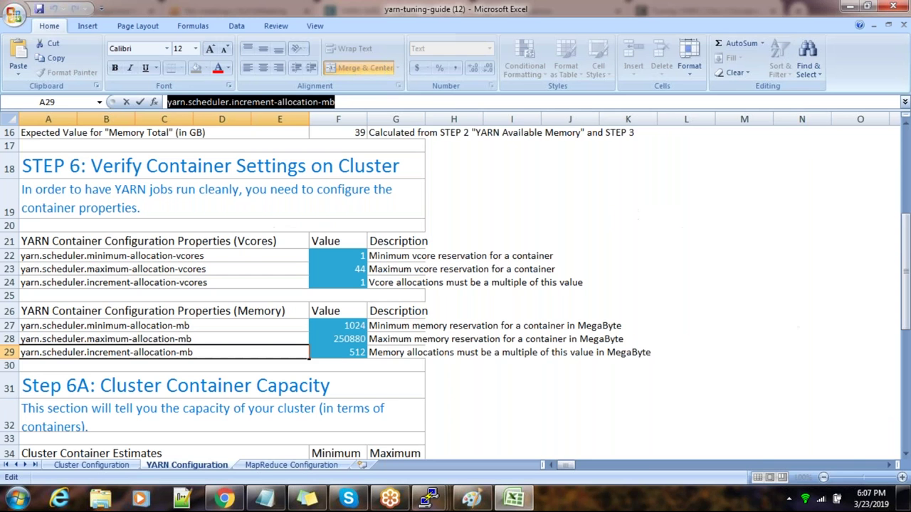
{"action": "key", "text": "alt+Tab"}
{"action": "key", "text": "alt+Tab"}
Step: Scroll through Step 6A's container capacity estimates
{"action": "left_click", "coordinate": [490, 373]}
{"action": "scroll", "coordinate": [488, 372], "scroll_direction": "down", "scroll_amount": 4}
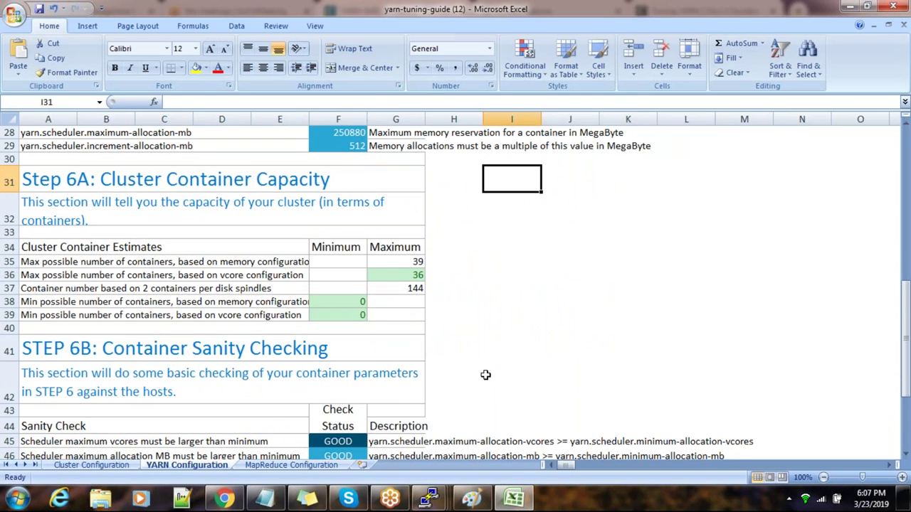
{"action": "scroll", "coordinate": [485, 375], "scroll_direction": "down", "scroll_amount": 2}
{"action": "scroll", "coordinate": [484, 374], "scroll_direction": "up", "scroll_amount": 4}
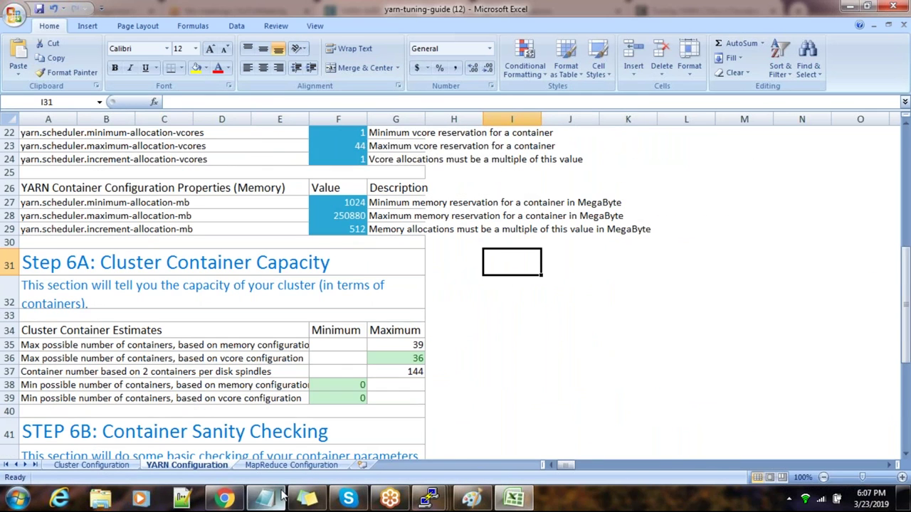
Step: Open the MapReduce Configuration sheet and select the Application Master vcores property name in A8
{"action": "left_click", "coordinate": [279, 467]}
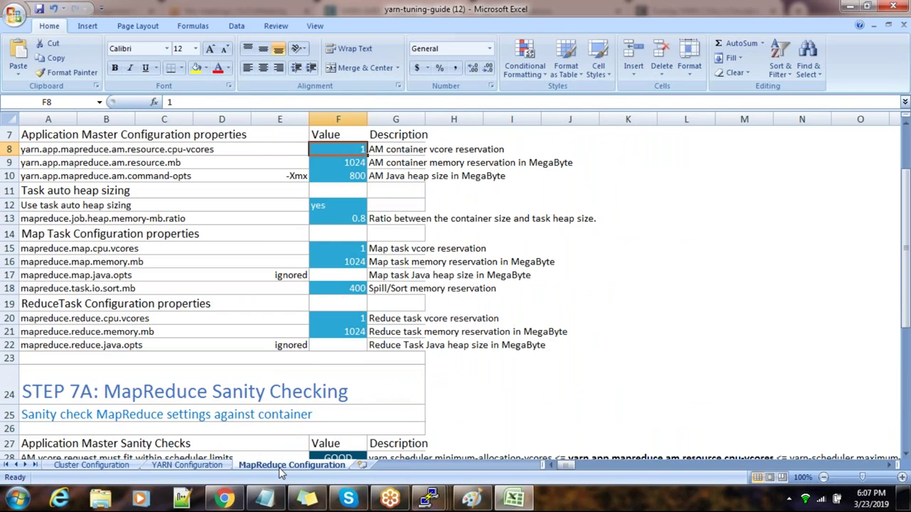
{"action": "scroll", "coordinate": [398, 313], "scroll_direction": "up", "scroll_amount": 2}
{"action": "scroll", "coordinate": [384, 327], "scroll_direction": "down", "scroll_amount": 3}
{"action": "scroll", "coordinate": [181, 289], "scroll_direction": "up", "scroll_amount": 2}
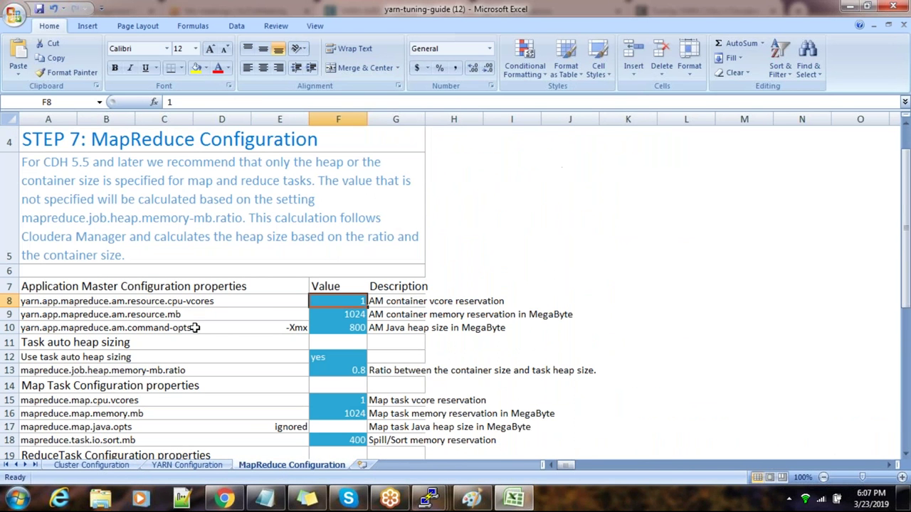
{"action": "left_click", "coordinate": [142, 301]}
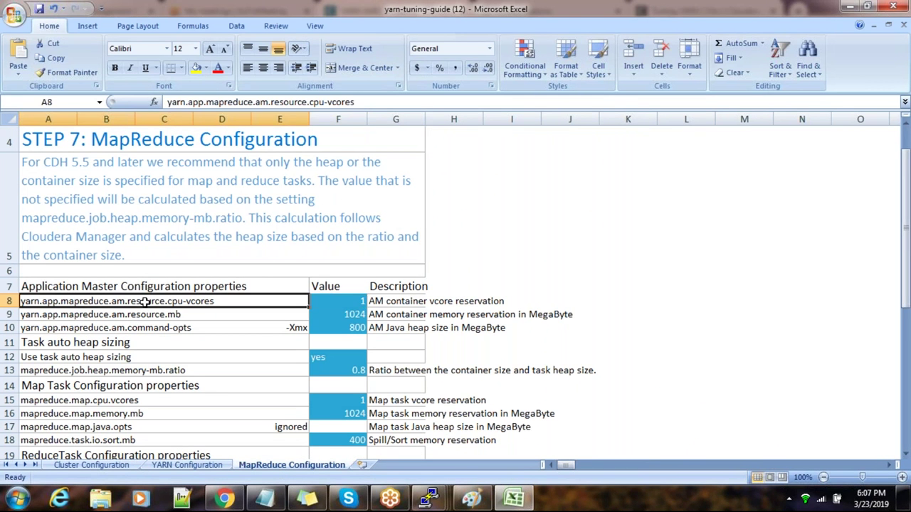
{"action": "left_click", "coordinate": [392, 101]}
{"action": "left_click_drag", "start_coordinate": [392, 101], "coordinate": [146, 101]}
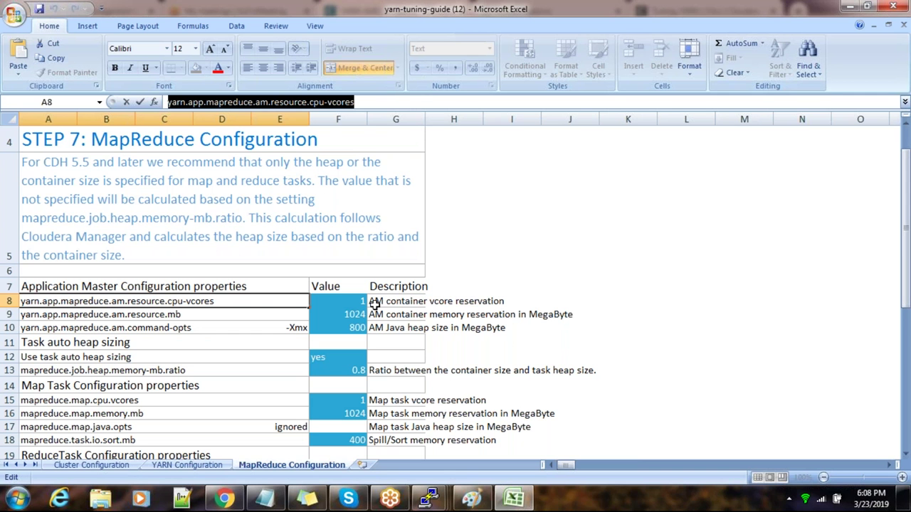
Step: Filter Cloudera Manager for yarn.app.mapreduce.am.resource.cpu-vcores, then yarn.app.mapreduce.am.resource.mb
{"action": "key", "text": "alt+Tab"}
{"action": "triple_click", "coordinate": [334, 217]}
{"action": "key", "text": "ctrl+v"}
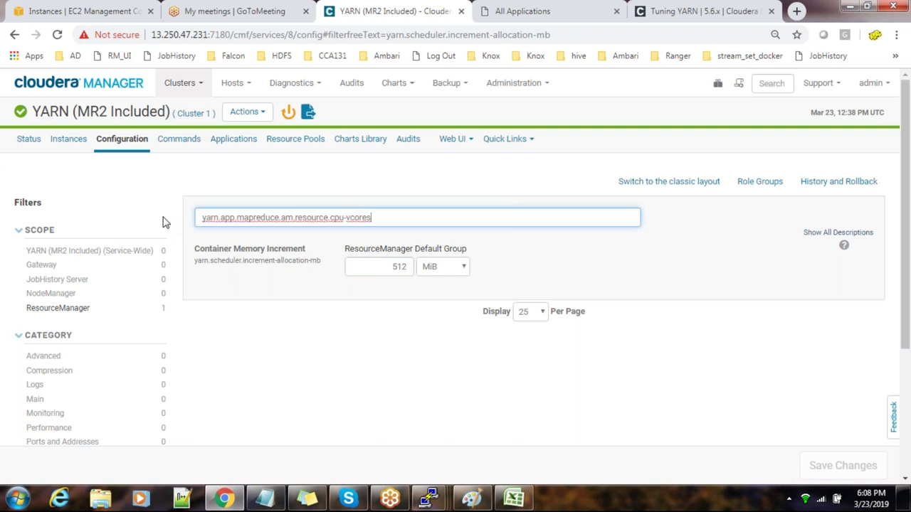
{"action": "key", "text": "alt+Tab"}
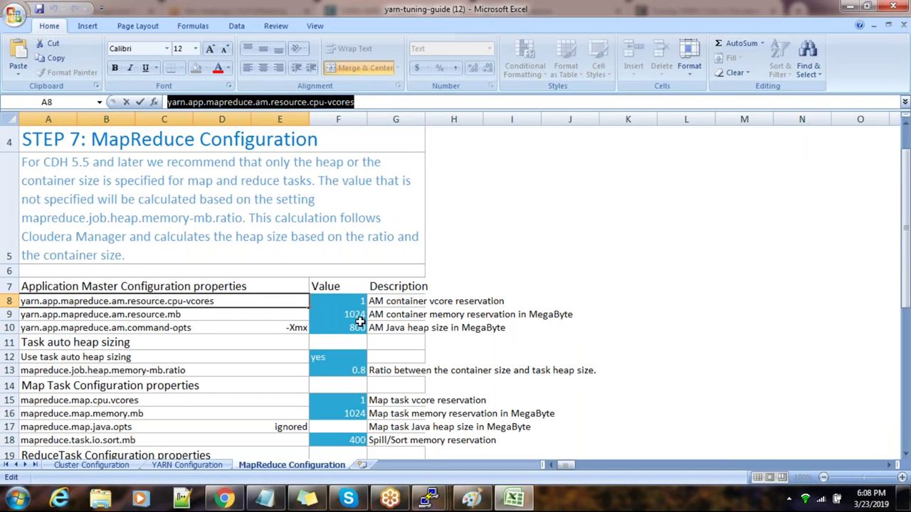
{"action": "left_click", "coordinate": [173, 320]}
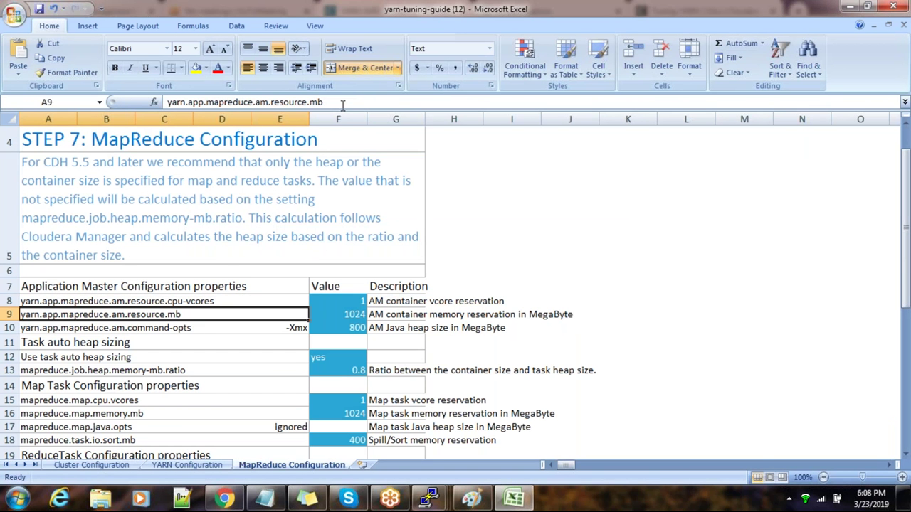
{"action": "triple_click", "coordinate": [167, 104]}
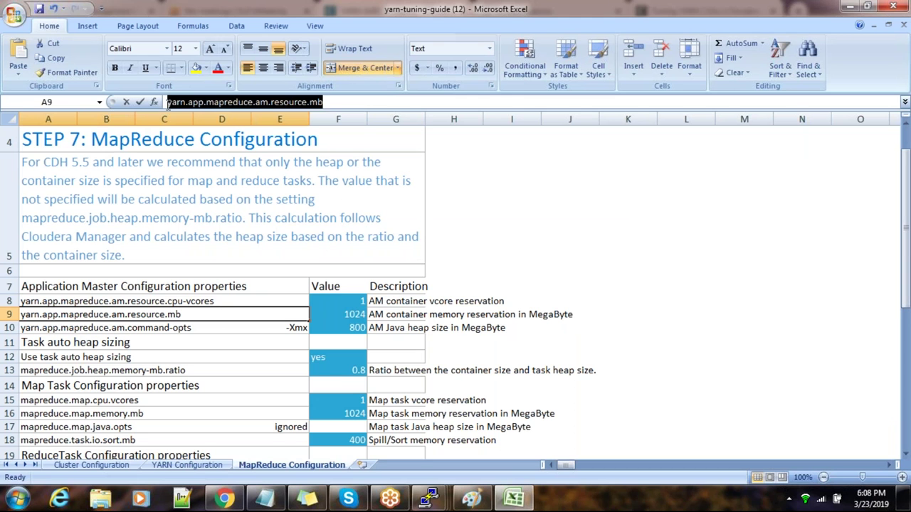
{"action": "key", "text": "alt+Tab"}
{"action": "key", "text": "ctrl+a"}
{"action": "key", "text": "ctrl+v"}
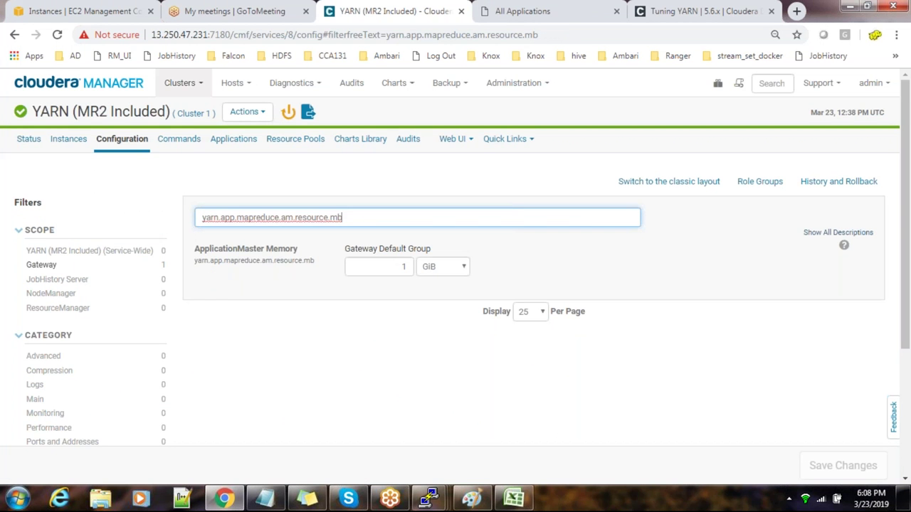
Step: Filter for yarn.app.mapreduce.am.command-opts and check the guide's recommended Java heap
{"action": "key", "text": "alt+Tab"}
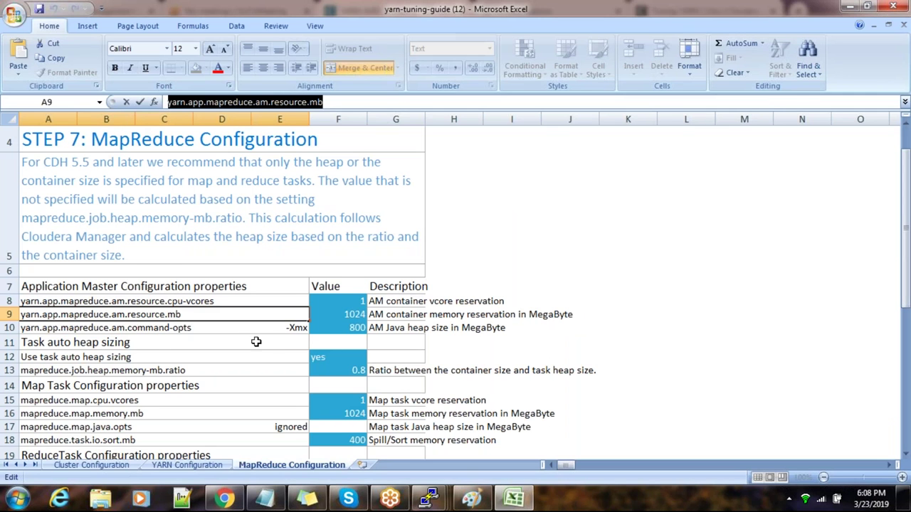
{"action": "left_click", "coordinate": [160, 328]}
{"action": "left_click_drag", "start_coordinate": [360, 101], "coordinate": [163, 101]}
{"action": "key", "text": "ctrl+c"}
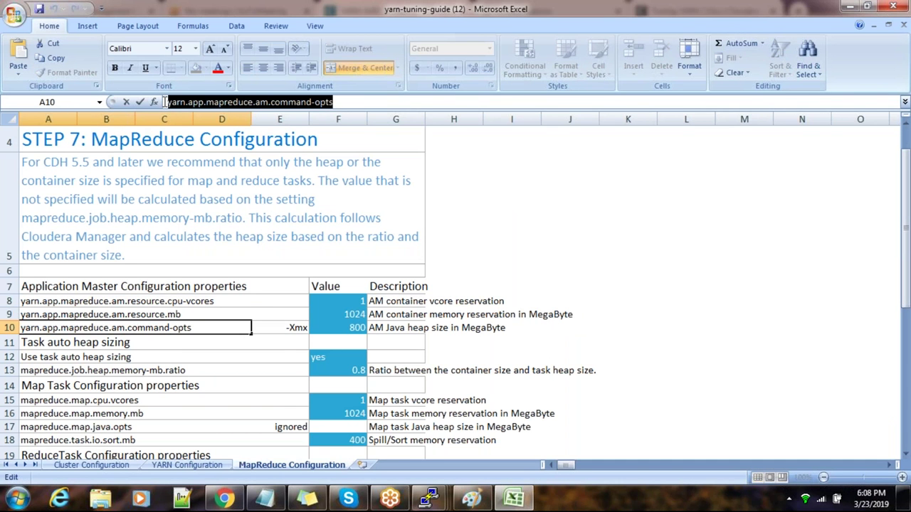
{"action": "key", "text": "alt+Tab"}
{"action": "left_click_drag", "start_coordinate": [433, 217], "coordinate": [159, 229]}
{"action": "key", "text": "ctrl+v"}
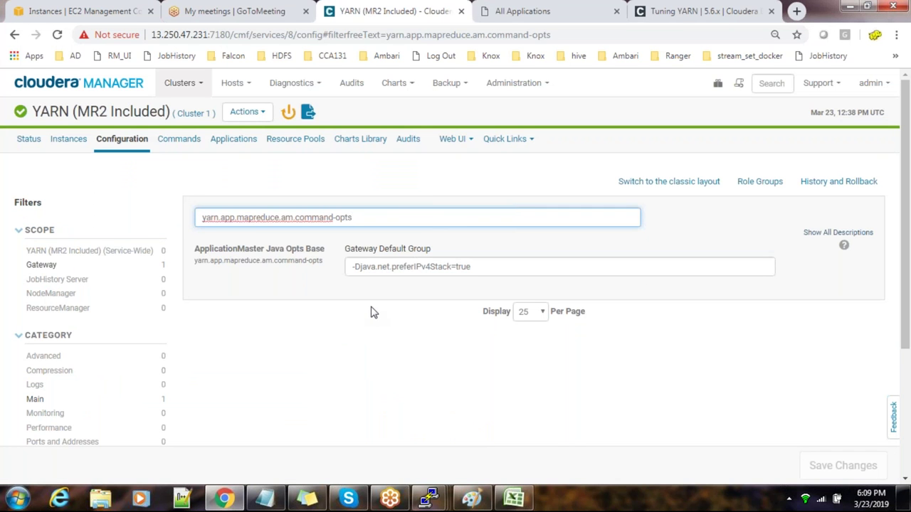
{"action": "key", "text": "alt+Tab"}
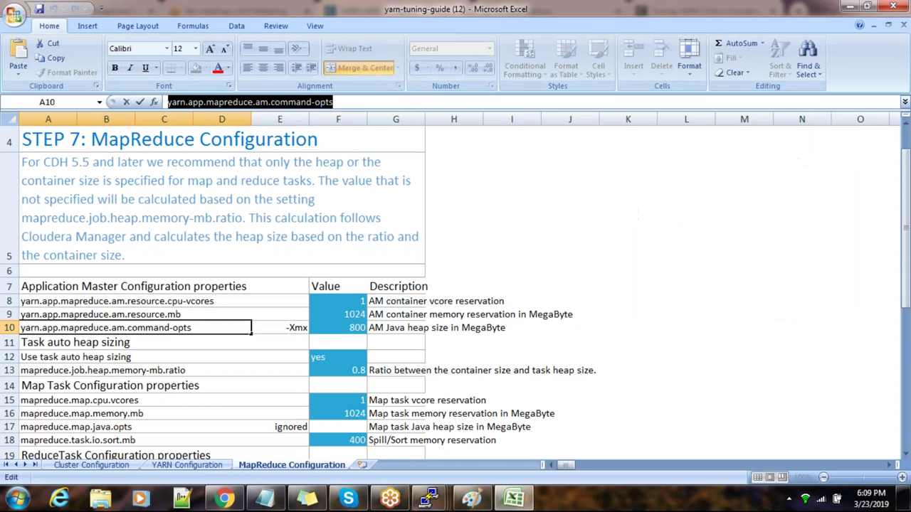
{"action": "key", "text": "alt+Tab"}
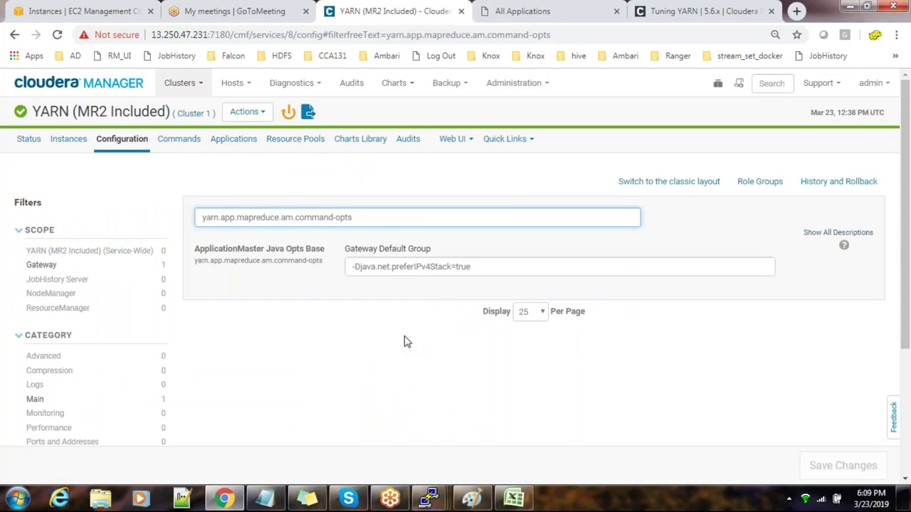
{"action": "key", "text": "alt+Tab"}
{"action": "key", "text": "alt+Tab"}
Step: Append -Xmx 800 to the Gateway Default Group's ApplicationMaster Java Opts Base
{"action": "left_click", "coordinate": [491, 270]}
{"action": "type", "text": "-"}
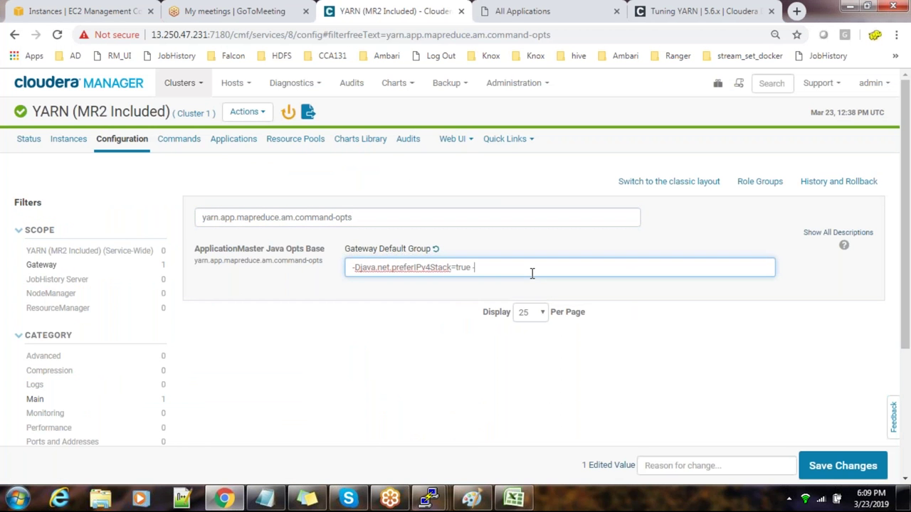
{"action": "type", "text": "Xmx"}
{"action": "key", "text": "alt+Tab"}
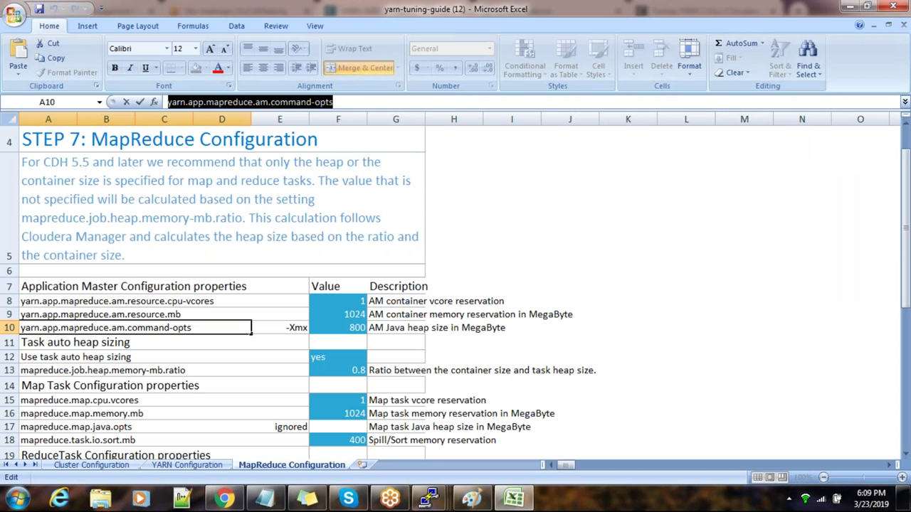
{"action": "key", "text": "alt"}
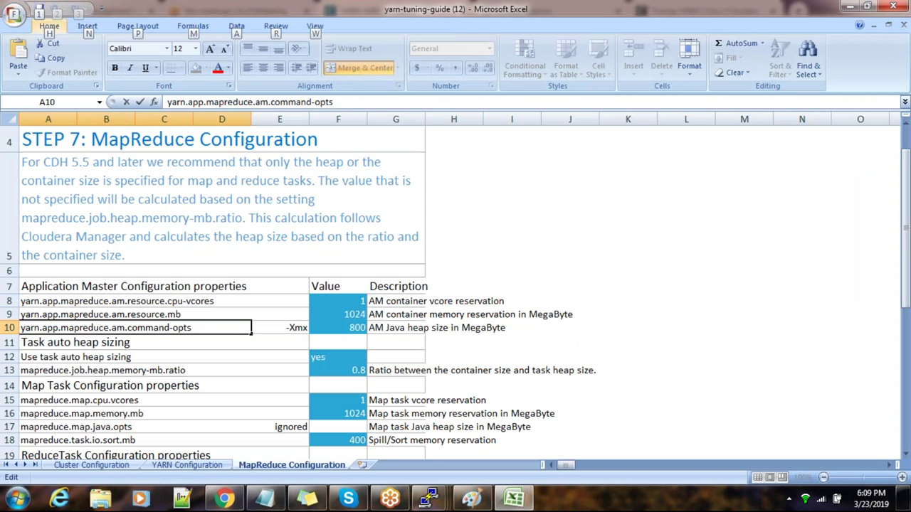
{"action": "key", "text": "alt+Tab"}
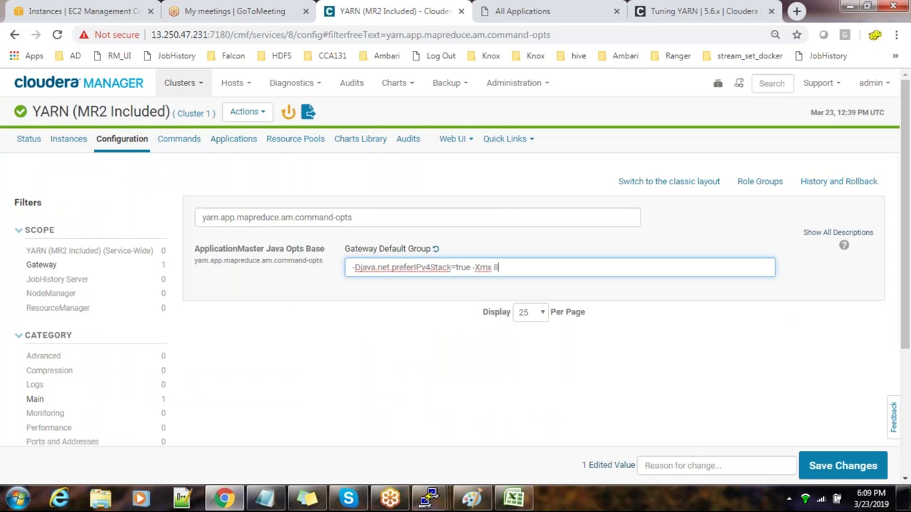
{"action": "type", "text": "800"}
Step: Save the Java opts change and filter for mapreduce.job.heap.memory-mb.ratio from the guide
{"action": "key", "text": "alt+Tab"}
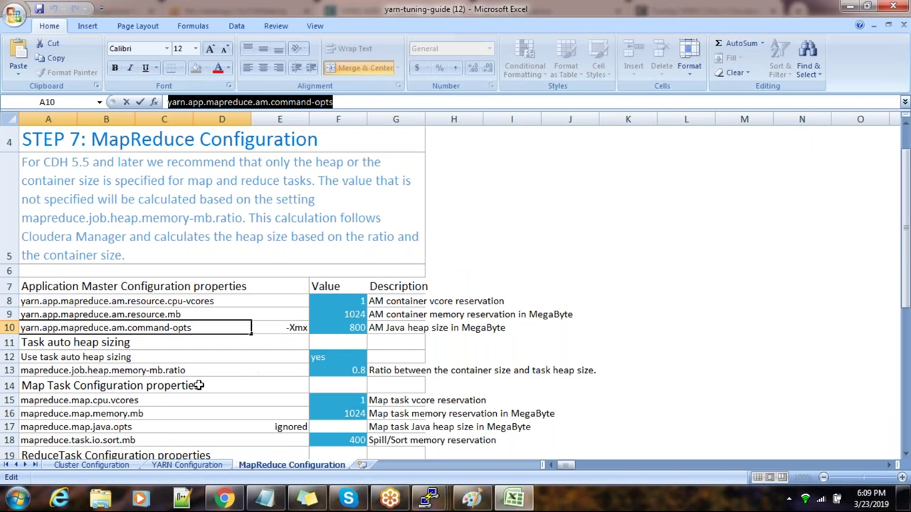
{"action": "left_click", "coordinate": [133, 358]}
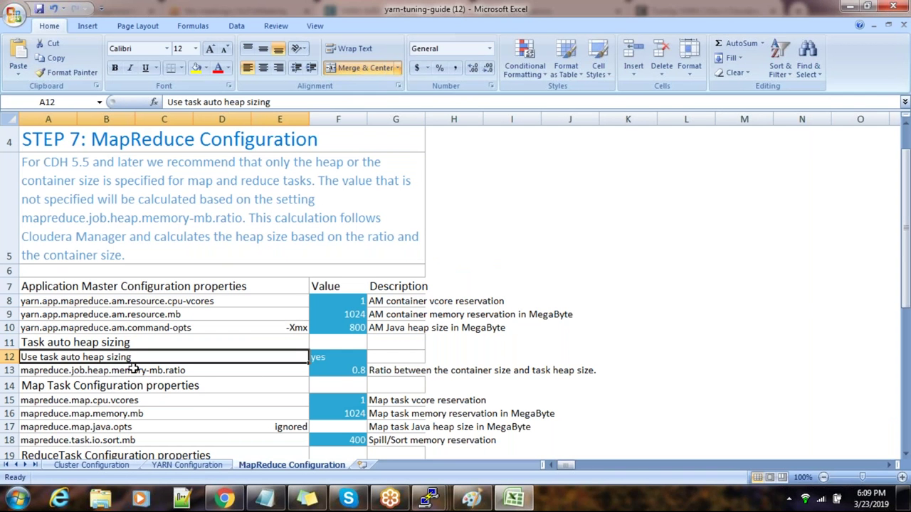
{"action": "left_click", "coordinate": [131, 369]}
{"action": "left_click_drag", "start_coordinate": [334, 102], "coordinate": [169, 103]}
{"action": "key", "text": "ctrl+c"}
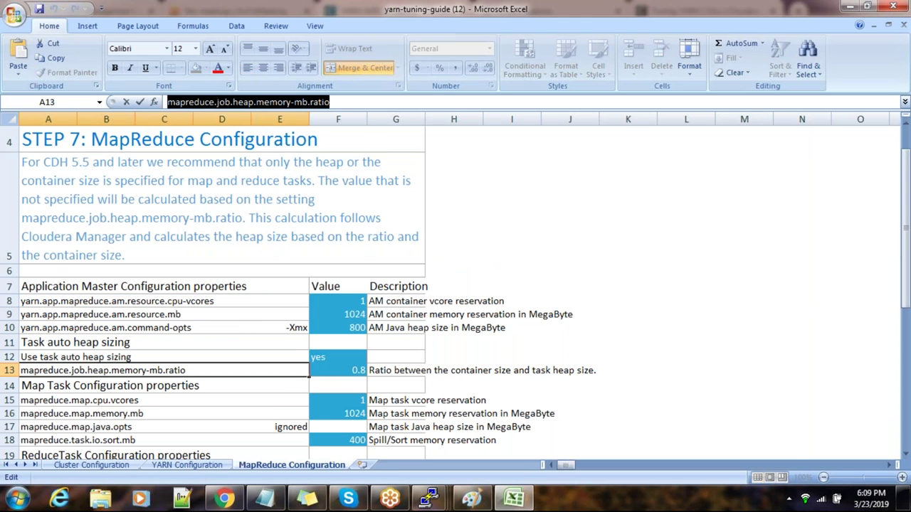
{"action": "key", "text": "Escape"}
{"action": "key", "text": "alt+Tab"}
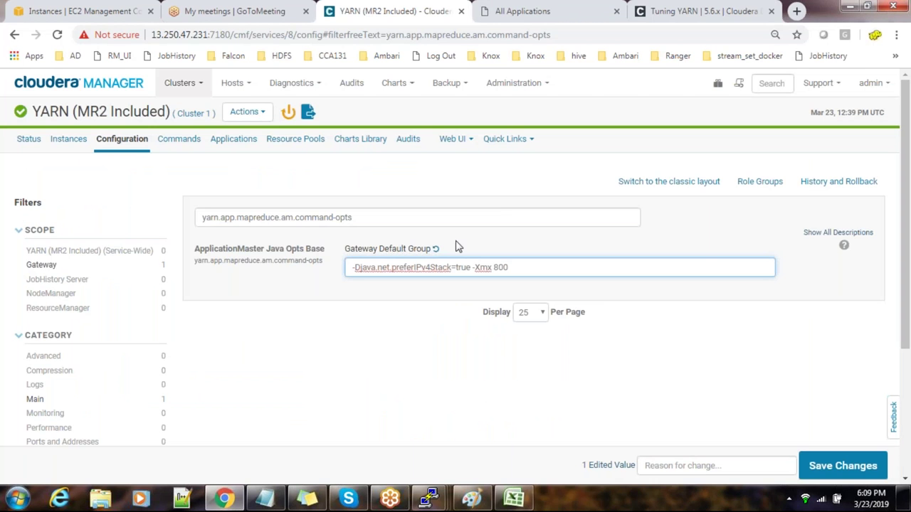
{"action": "left_click", "coordinate": [842, 465]}
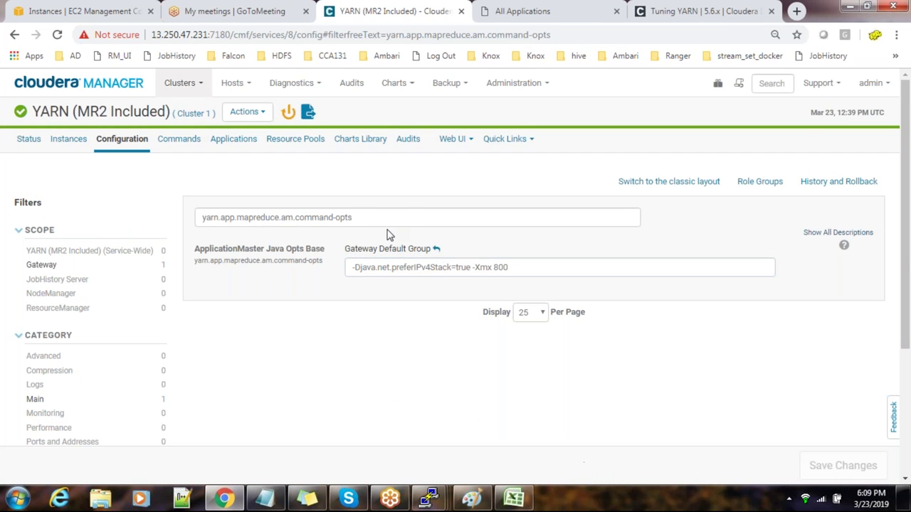
{"action": "left_click_drag", "start_coordinate": [385, 216], "coordinate": [197, 217]}
{"action": "key", "text": "ctrl+v"}
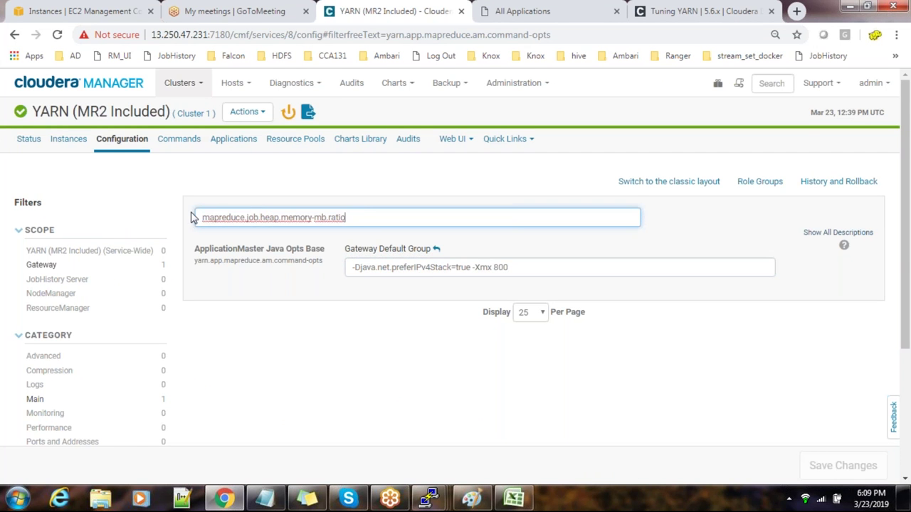
Step: Filter Cloudera Manager settings for mapreduce.map.cpu.vcores, copied from the tuning guide
{"action": "key", "text": "alt+Tab"}
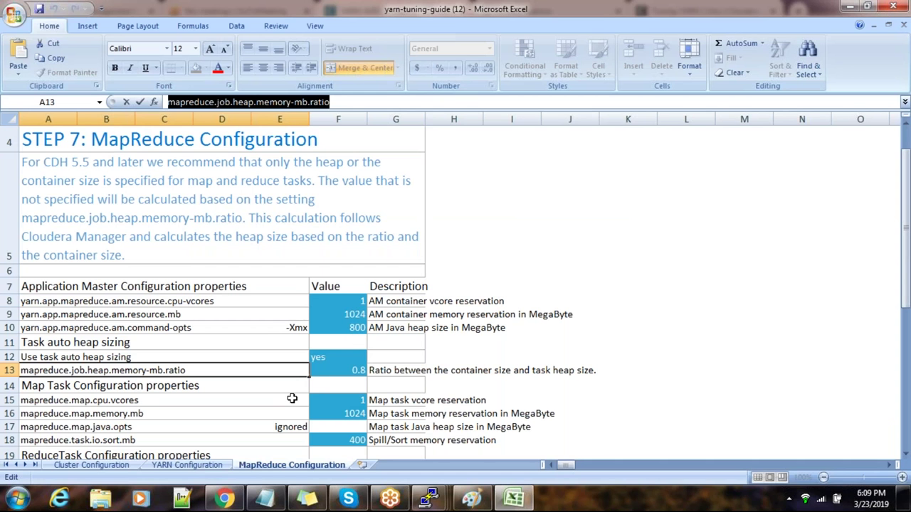
{"action": "left_click", "coordinate": [114, 402]}
{"action": "left_click_drag", "start_coordinate": [303, 102], "coordinate": [168, 102]}
{"action": "key", "text": "ctrl+c"}
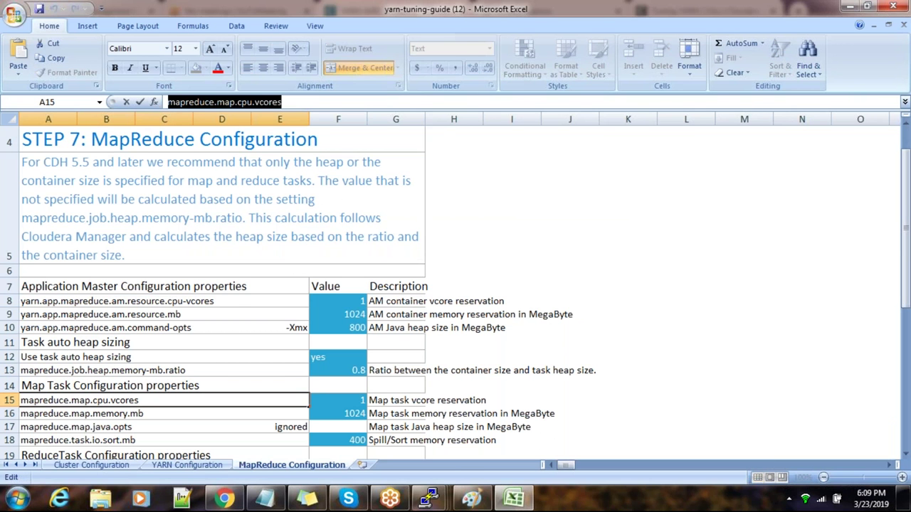
{"action": "key", "text": "alt+Tab"}
{"action": "left_click_drag", "start_coordinate": [360, 221], "coordinate": [212, 213]}
{"action": "key", "text": "ctrl+v"}
Step: Filter for mapreduce.map.memory.mb and erase part of the Map Task Memory value
{"action": "key", "text": "alt+Tab"}
{"action": "left_click", "coordinate": [152, 415]}
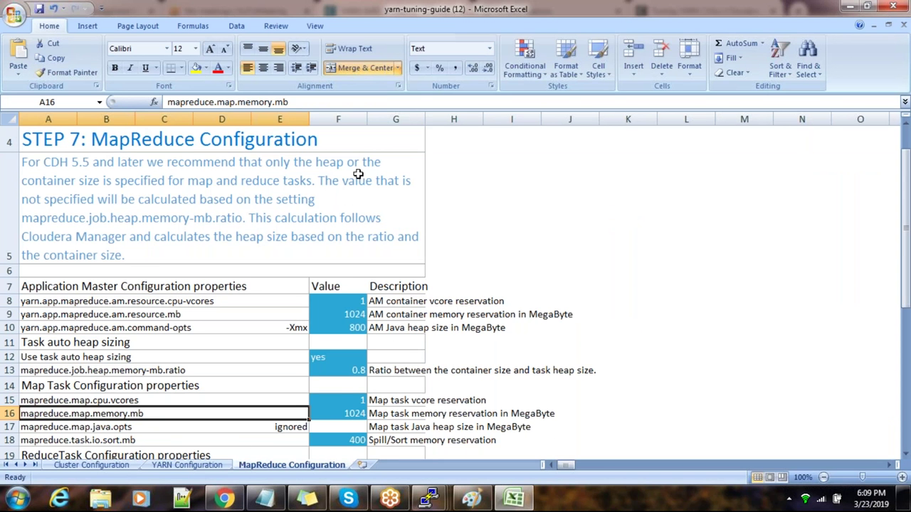
{"action": "left_click_drag", "start_coordinate": [288, 102], "coordinate": [166, 103]}
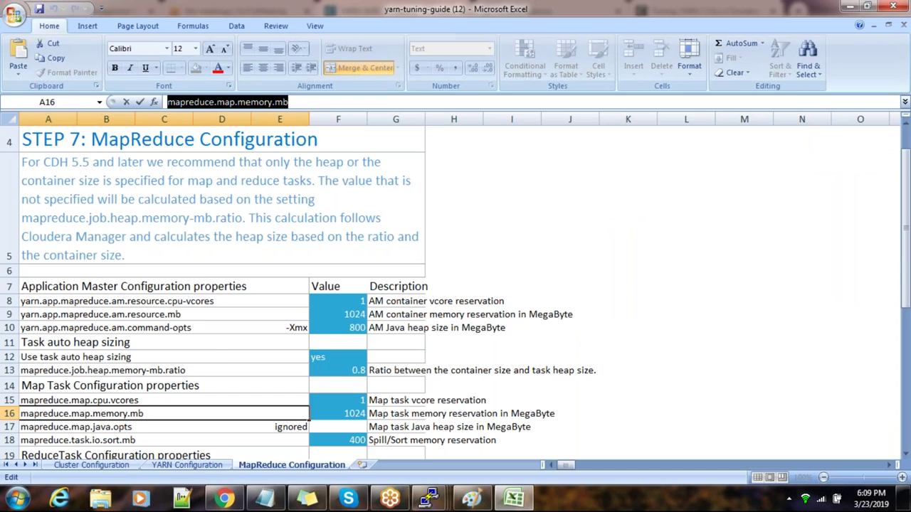
{"action": "key", "text": "ctrl+c"}
{"action": "key", "text": "alt+Tab"}
{"action": "key", "text": "ctrl+a"}
{"action": "key", "text": "ctrl+v"}
{"action": "left_click_drag", "start_coordinate": [393, 265], "coordinate": [424, 276]}
{"action": "key", "text": "BackSpace"}
Step: Change mapreduce.task.io.sort.mb from 256 to 400 MiB and save the change
{"action": "key", "text": "alt+Tab"}
{"action": "left_click", "coordinate": [128, 443]}
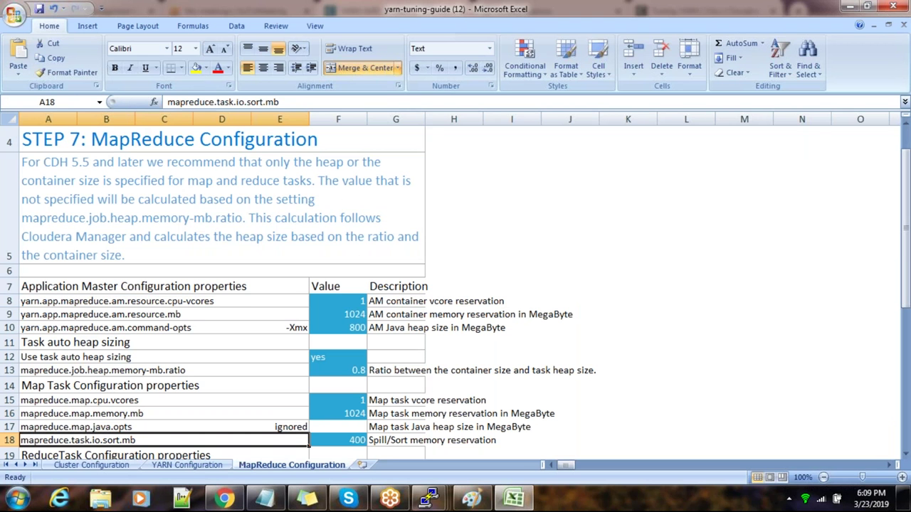
{"action": "left_click_drag", "start_coordinate": [300, 101], "coordinate": [168, 102]}
{"action": "key", "text": "alt+Tab"}
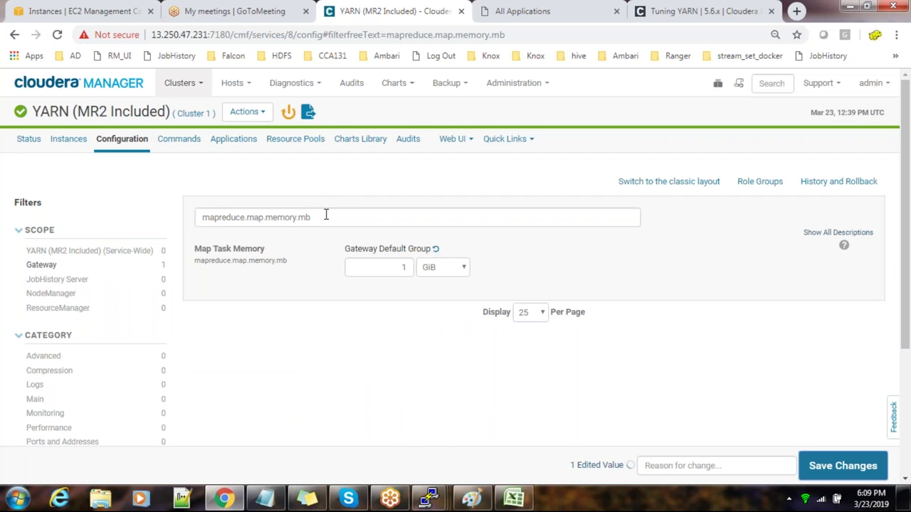
{"action": "left_click_drag", "start_coordinate": [326, 214], "coordinate": [38, 214]}
{"action": "key", "text": "ctrl+v"}
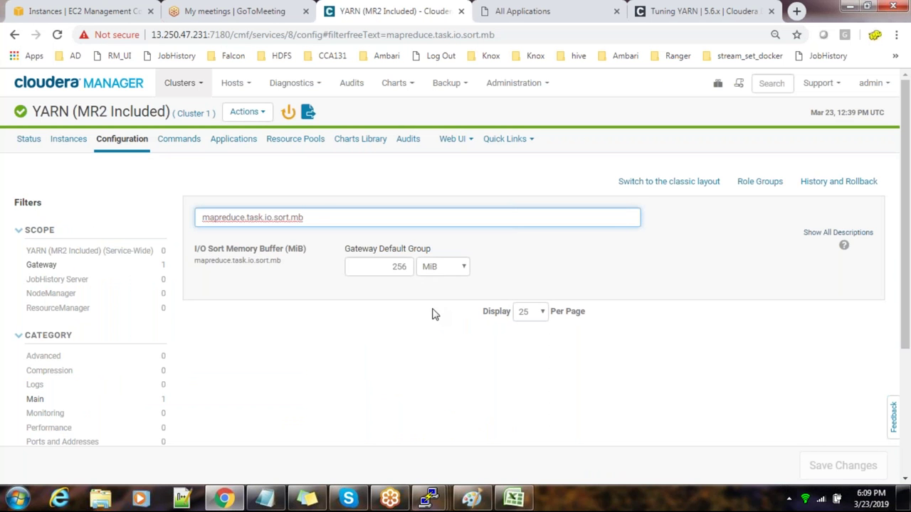
{"action": "key", "text": "alt+Tab"}
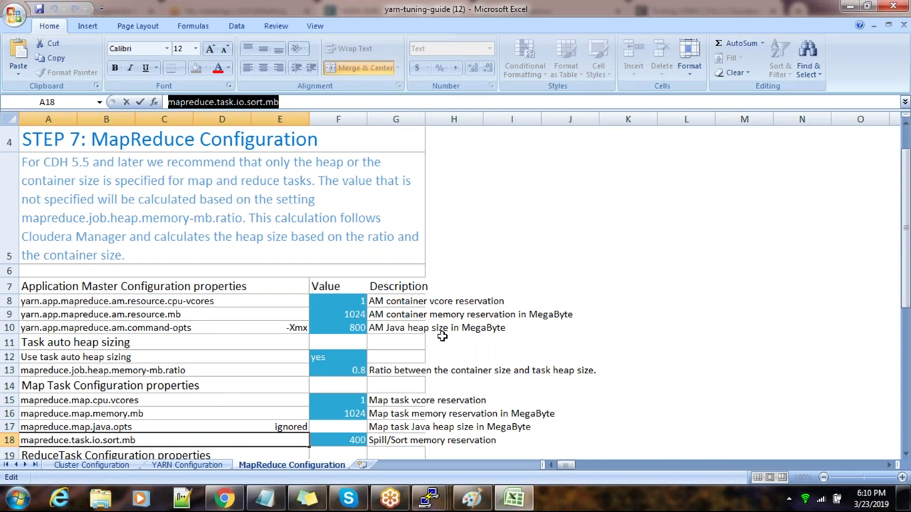
{"action": "key", "text": "alt+Tab"}
{"action": "double_click", "coordinate": [394, 266]}
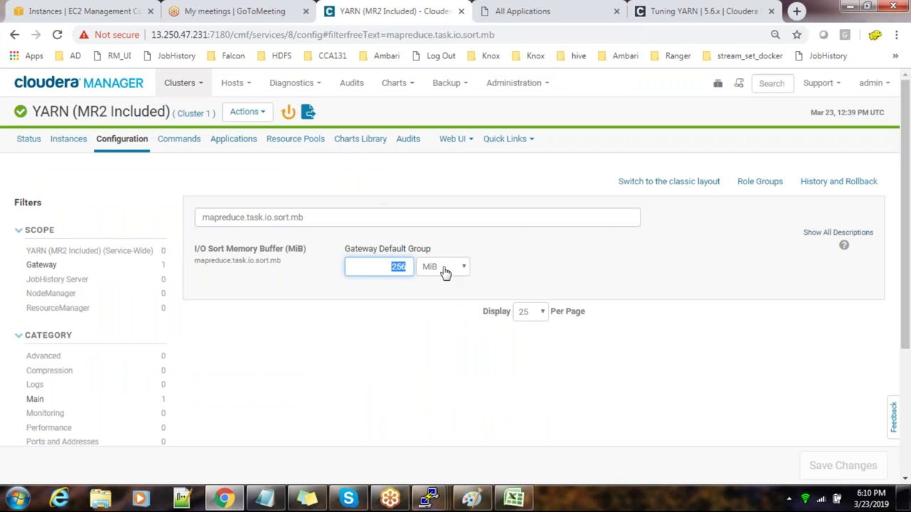
{"action": "type", "text": "400"}
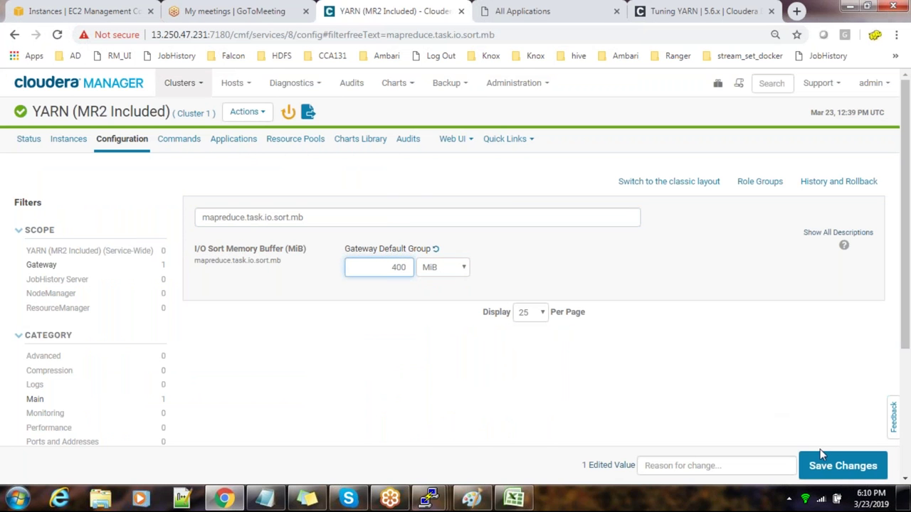
{"action": "left_click", "coordinate": [836, 473]}
Step: Review the tuning guide's STEP 7A sanity checks, now all GOOD
{"action": "key", "text": "alt+Tab"}
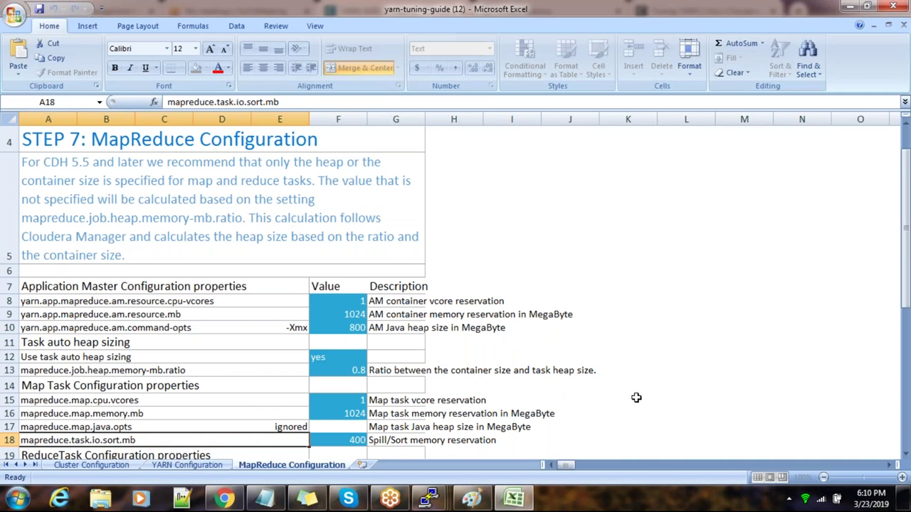
{"action": "left_click", "coordinate": [635, 399]}
{"action": "scroll", "coordinate": [636, 398], "scroll_direction": "down", "scroll_amount": 2}
Step: Review Hive's pending configuration changes, then restart stale services with client configuration redeployed
{"action": "scroll", "coordinate": [610, 401], "scroll_direction": "down", "scroll_amount": 1}
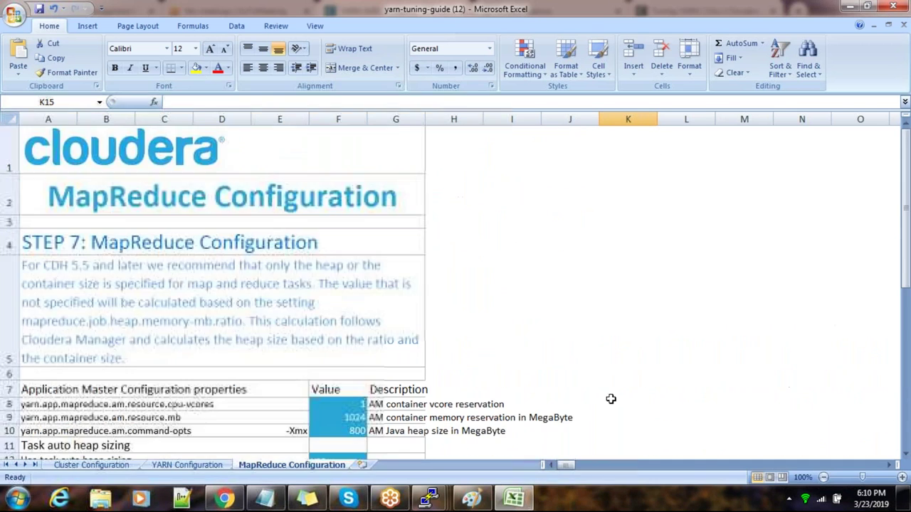
{"action": "key", "text": "alt+Tab"}
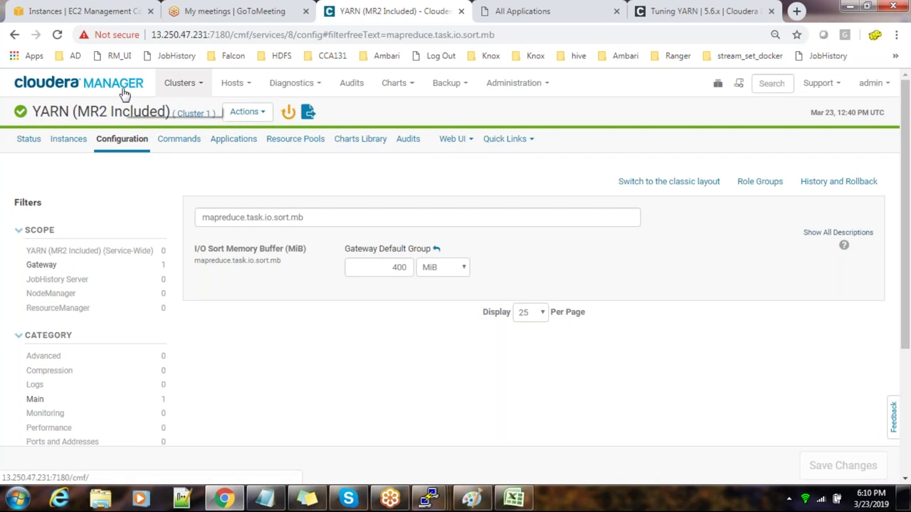
{"action": "left_click", "coordinate": [134, 140]}
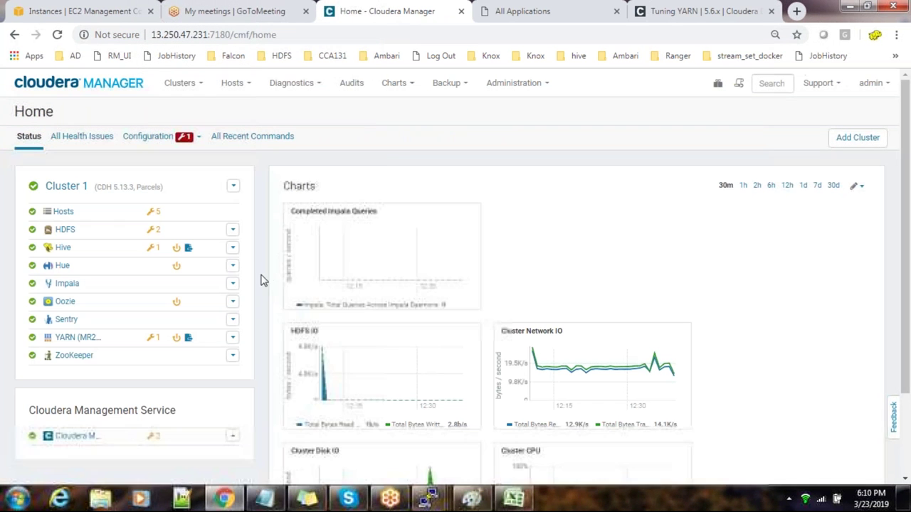
{"action": "left_click", "coordinate": [187, 252]}
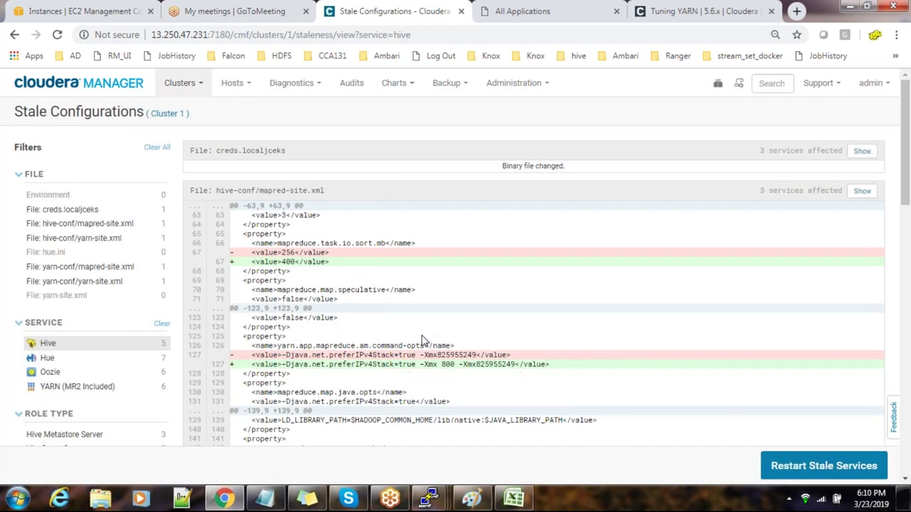
{"action": "scroll", "coordinate": [737, 410], "scroll_direction": "down", "scroll_amount": 2}
{"action": "scroll", "coordinate": [736, 411], "scroll_direction": "down", "scroll_amount": 5}
{"action": "scroll", "coordinate": [782, 419], "scroll_direction": "down", "scroll_amount": 6}
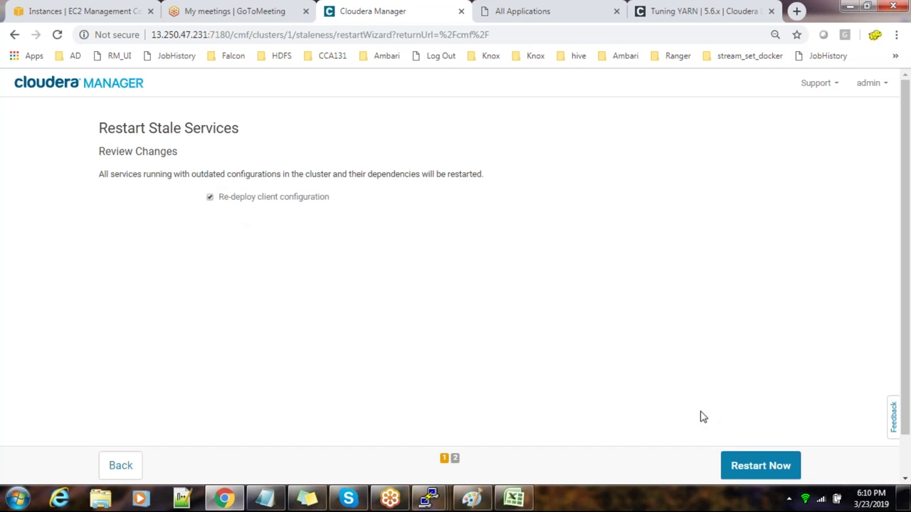
{"action": "left_click", "coordinate": [758, 468]}
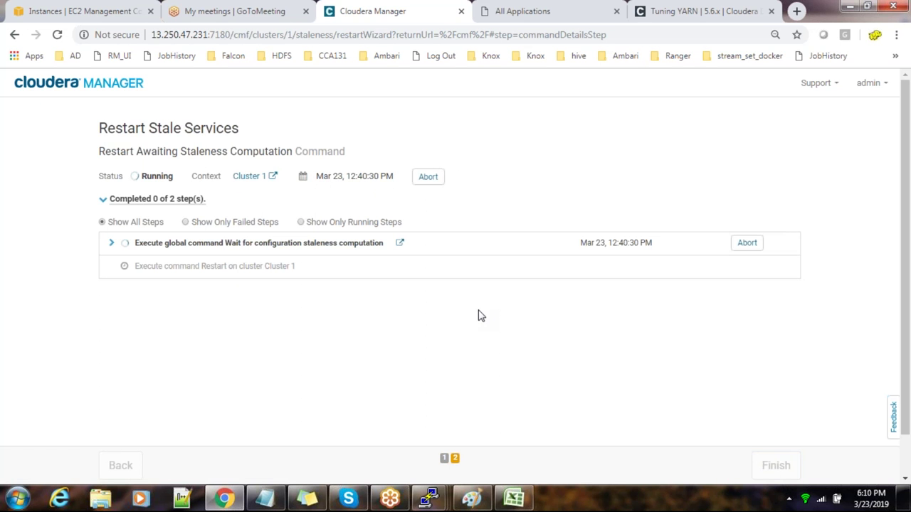
{"action": "left_click", "coordinate": [513, 498]}
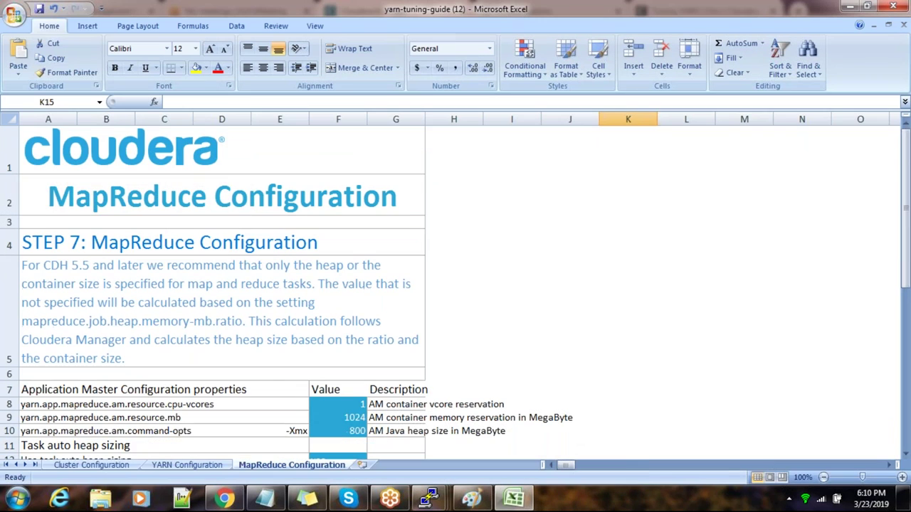
Step: On the Cluster Configuration sheet, inspect the host table's E10 cell and RAM quantity in D8
{"action": "left_click", "coordinate": [87, 466]}
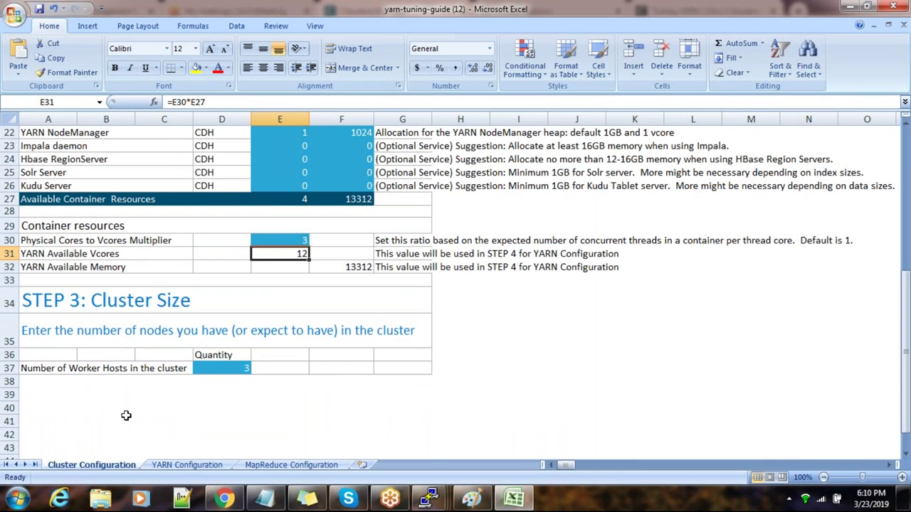
{"action": "scroll", "coordinate": [293, 421], "scroll_direction": "up", "scroll_amount": 4}
{"action": "scroll", "coordinate": [293, 421], "scroll_direction": "up", "scroll_amount": 3}
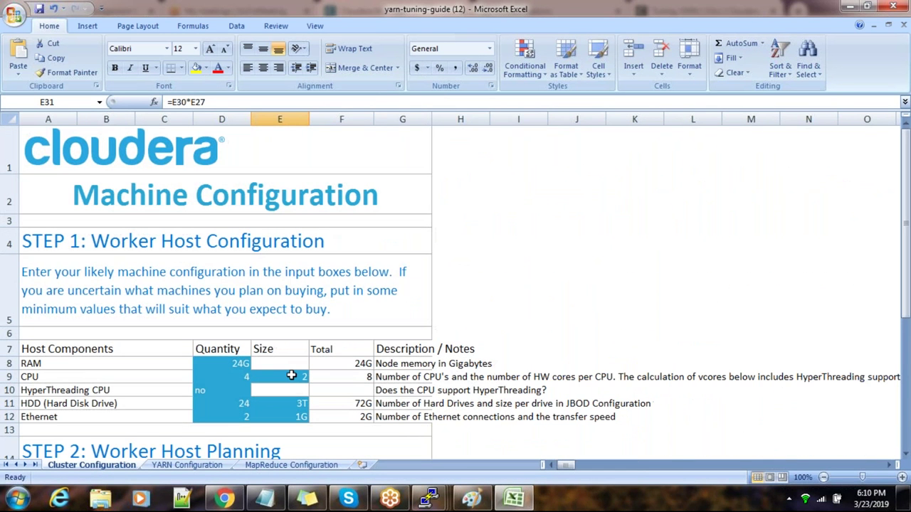
{"action": "scroll", "coordinate": [291, 375], "scroll_direction": "down", "scroll_amount": 1}
{"action": "left_click", "coordinate": [256, 350]}
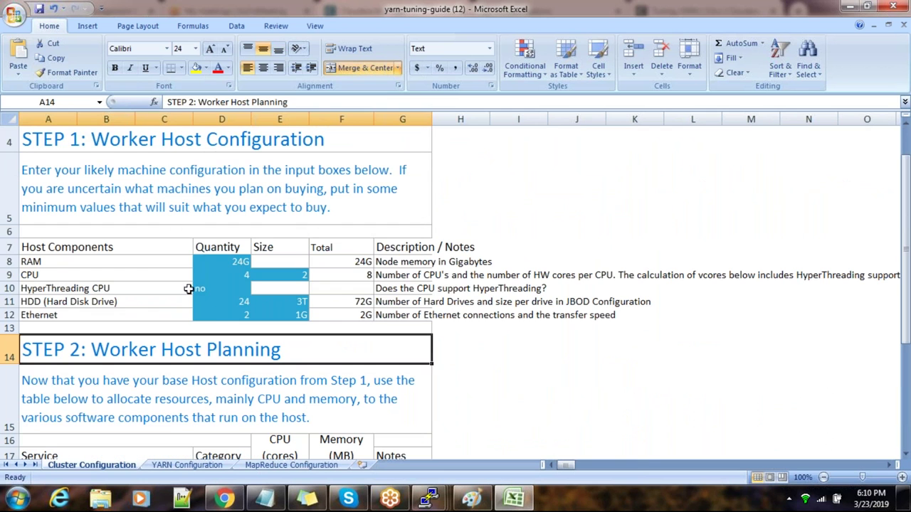
{"action": "left_click_drag", "start_coordinate": [61, 234], "coordinate": [402, 318]}
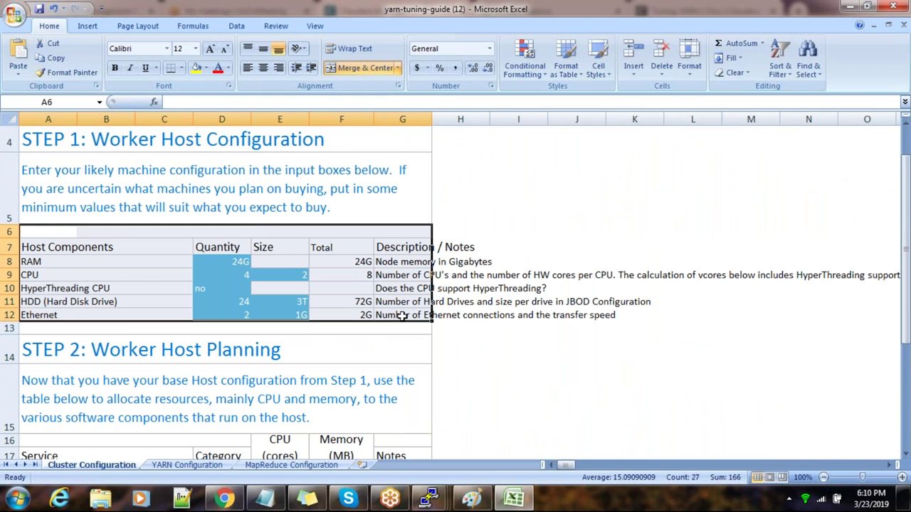
{"action": "scroll", "coordinate": [402, 318], "scroll_direction": "down", "scroll_amount": 2}
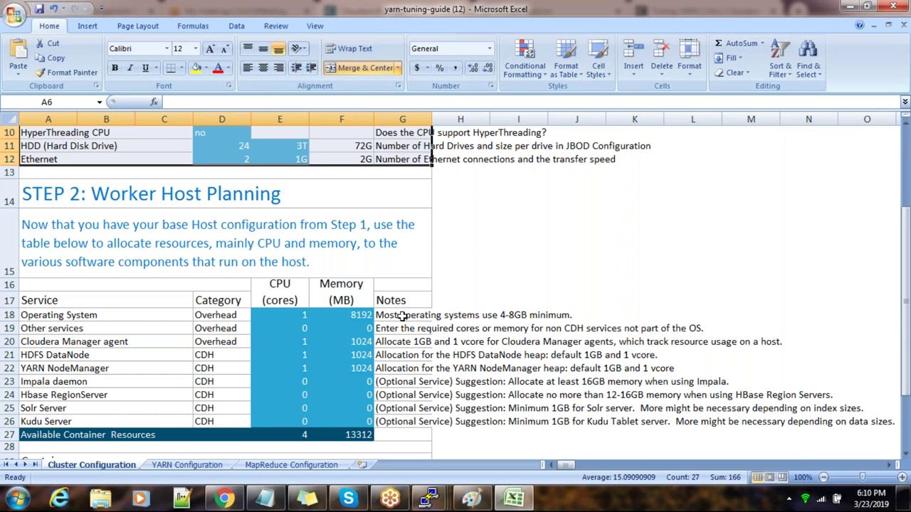
{"action": "scroll", "coordinate": [403, 318], "scroll_direction": "down", "scroll_amount": 2}
{"action": "scroll", "coordinate": [403, 318], "scroll_direction": "up", "scroll_amount": 4}
{"action": "scroll", "coordinate": [402, 318], "scroll_direction": "down", "scroll_amount": 2}
{"action": "scroll", "coordinate": [403, 316], "scroll_direction": "up", "scroll_amount": 2}
{"action": "left_click", "coordinate": [281, 288]}
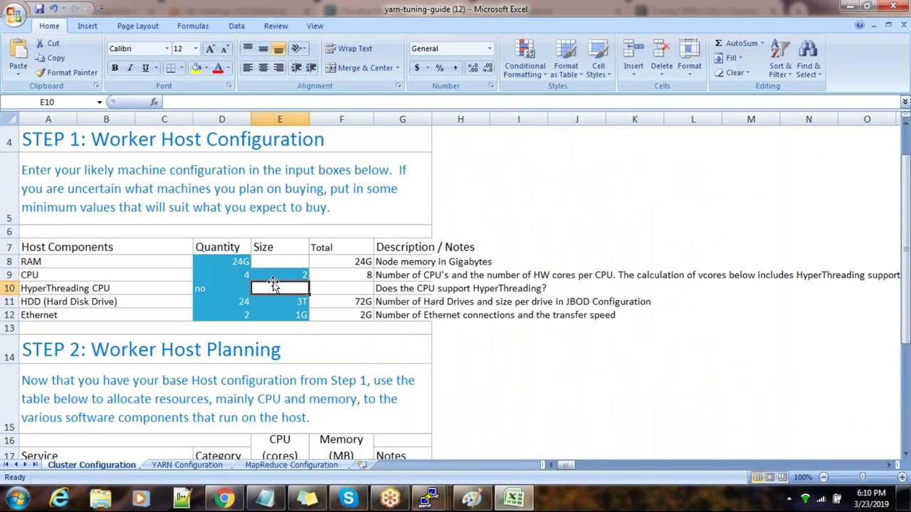
{"action": "left_click", "coordinate": [244, 264]}
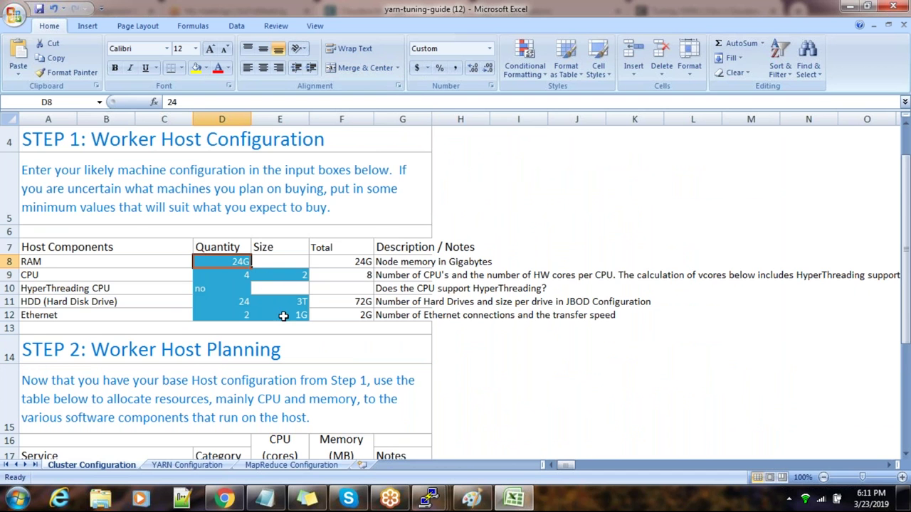
Step: Check the worker host count in D37 and select the CPU and memory allocation table
{"action": "scroll", "coordinate": [283, 316], "scroll_direction": "down", "scroll_amount": 6}
{"action": "scroll", "coordinate": [283, 316], "scroll_direction": "down", "scroll_amount": 1}
{"action": "left_click", "coordinate": [235, 327]}
{"action": "scroll", "coordinate": [342, 361], "scroll_direction": "up", "scroll_amount": 2}
{"action": "left_click", "coordinate": [384, 360]}
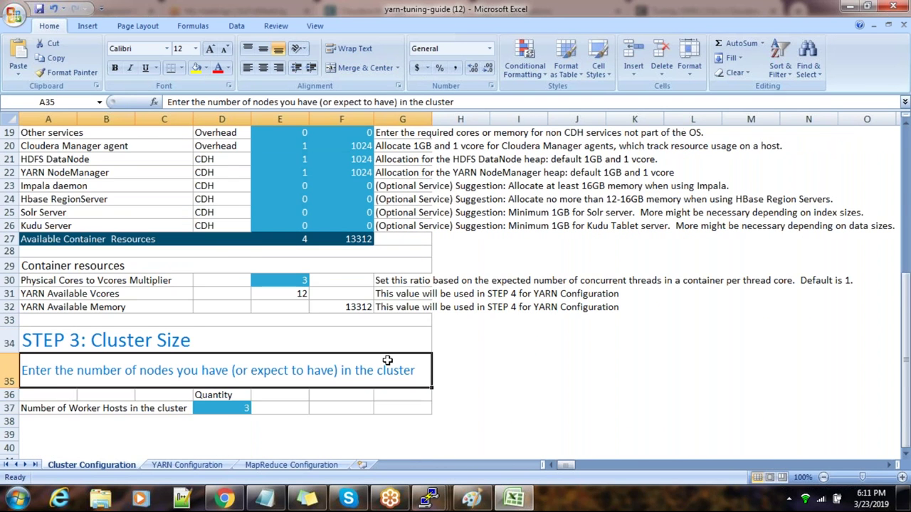
{"action": "scroll", "coordinate": [261, 252], "scroll_direction": "up", "scroll_amount": 2}
{"action": "left_click", "coordinate": [235, 355]}
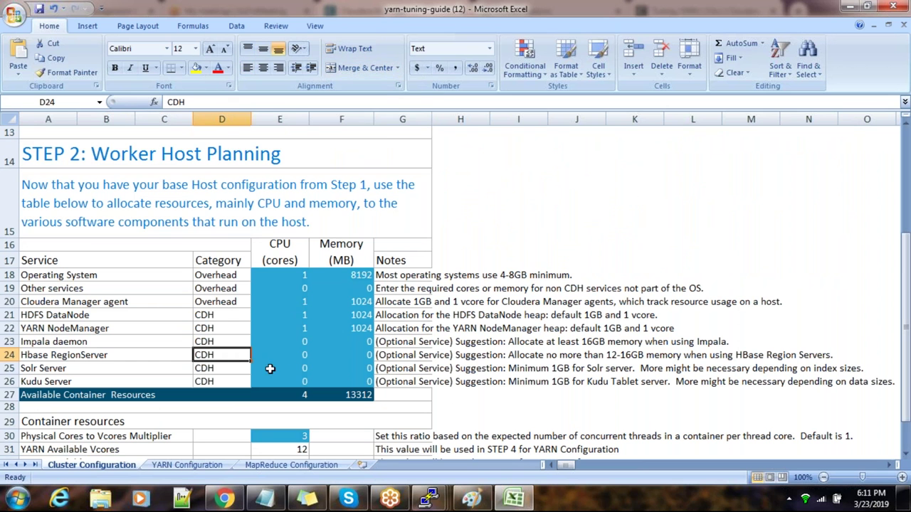
{"action": "left_click_drag", "start_coordinate": [365, 397], "coordinate": [248, 260]}
Step: Inspect the F27, E27, E30 formulas giving 12 YARN vcores and 13312 MB memory
{"action": "left_click", "coordinate": [340, 392]}
{"action": "left_click_drag", "start_coordinate": [255, 402], "coordinate": [368, 395]}
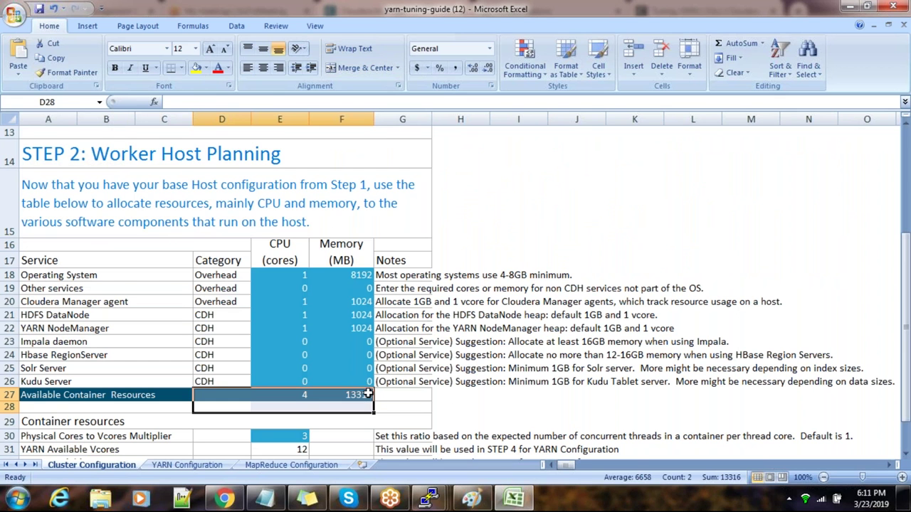
{"action": "left_click", "coordinate": [367, 394]}
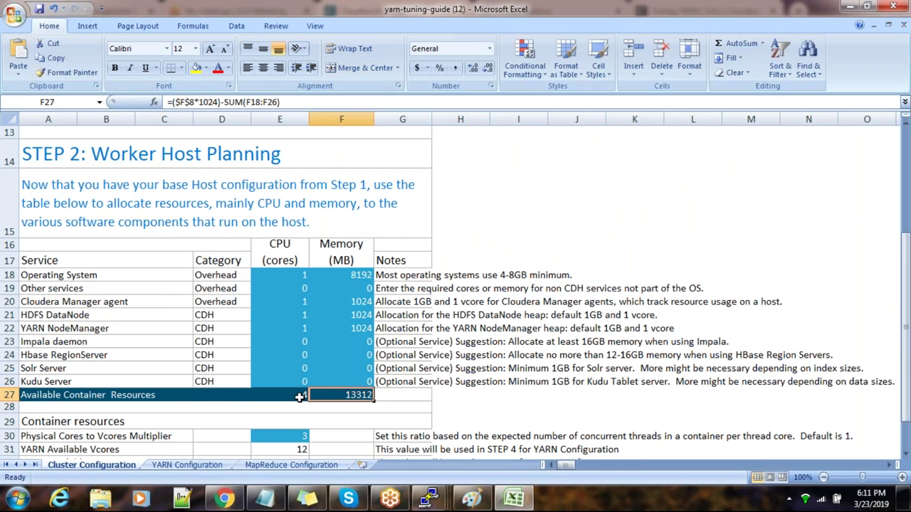
{"action": "scroll", "coordinate": [285, 414], "scroll_direction": "down", "scroll_amount": 1}
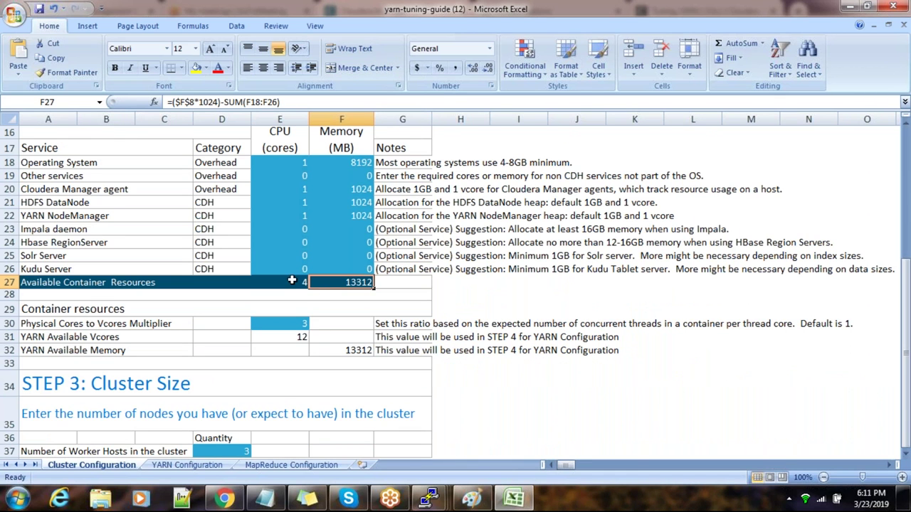
{"action": "left_click", "coordinate": [291, 281]}
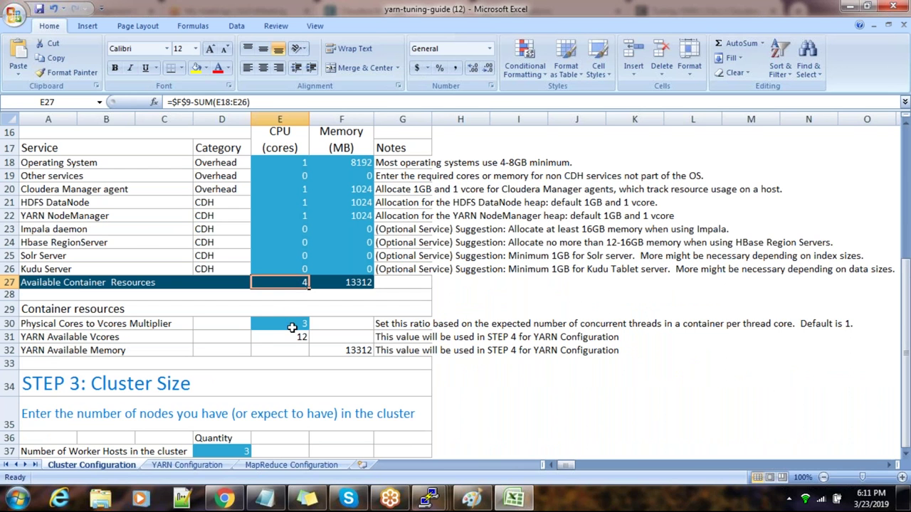
{"action": "left_click", "coordinate": [295, 324]}
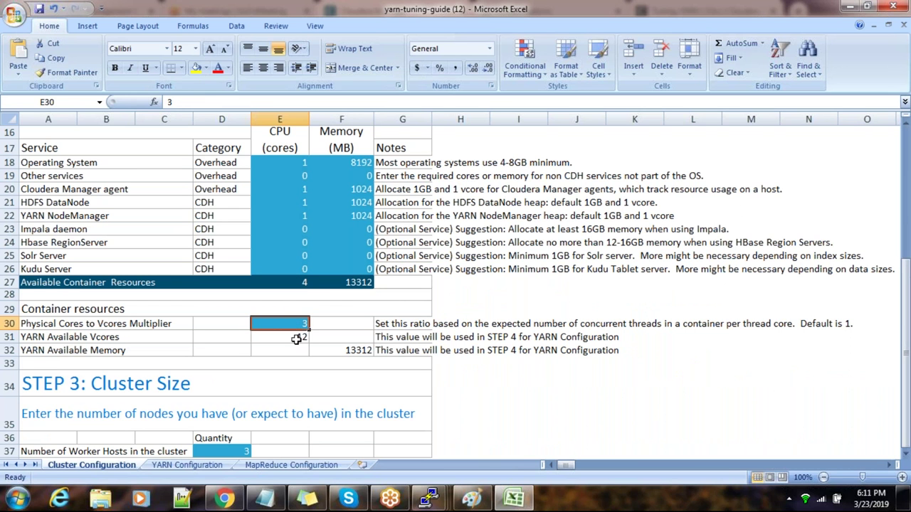
{"action": "left_click", "coordinate": [296, 338]}
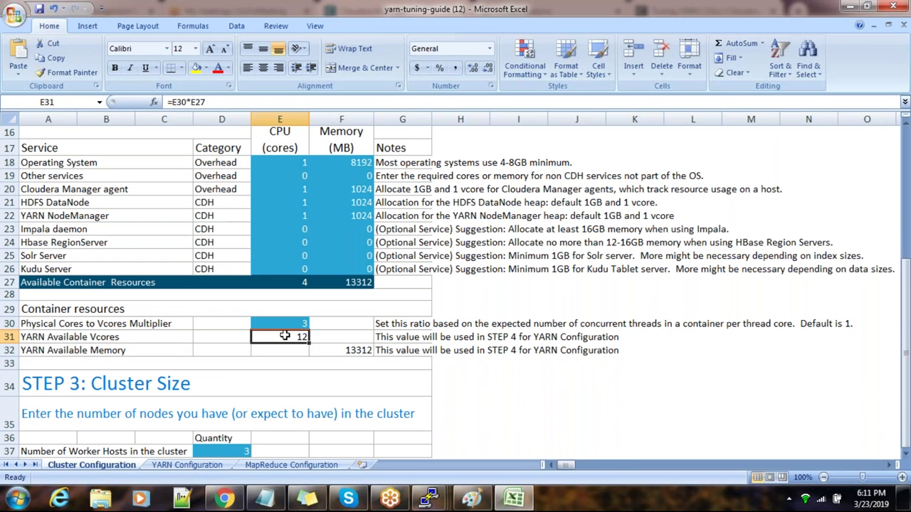
{"action": "left_click", "coordinate": [346, 350]}
{"action": "left_click", "coordinate": [296, 339]}
{"action": "left_click", "coordinate": [358, 351]}
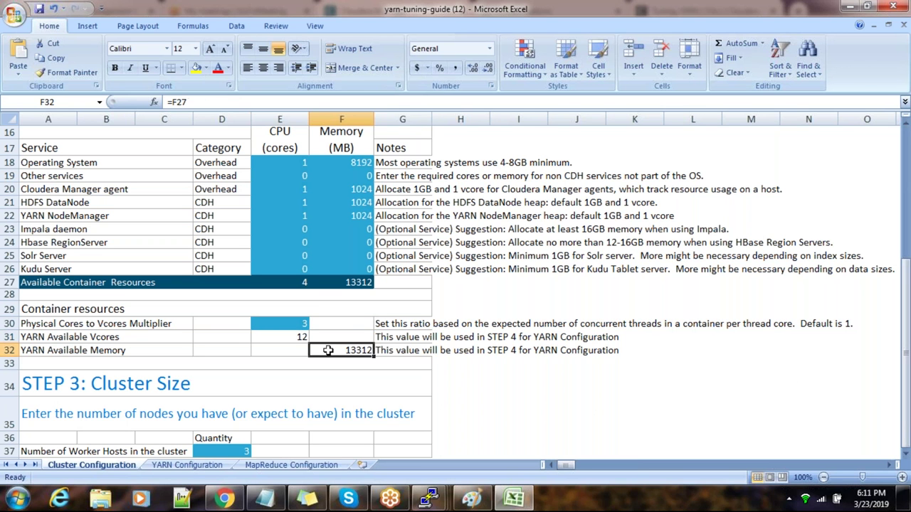
{"action": "left_click", "coordinate": [296, 340]}
{"action": "left_click", "coordinate": [185, 467]}
Step: Review the scheduler minimum, maximum and increment vcore and memory allocation properties in A22–A29
{"action": "scroll", "coordinate": [242, 343], "scroll_direction": "down", "scroll_amount": 1}
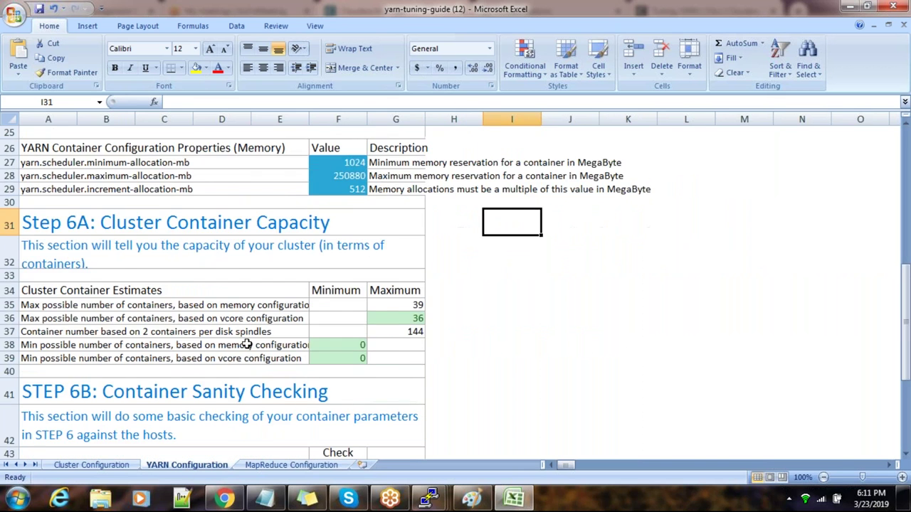
{"action": "scroll", "coordinate": [245, 344], "scroll_direction": "up", "scroll_amount": 7}
{"action": "scroll", "coordinate": [246, 354], "scroll_direction": "down", "scroll_amount": 1}
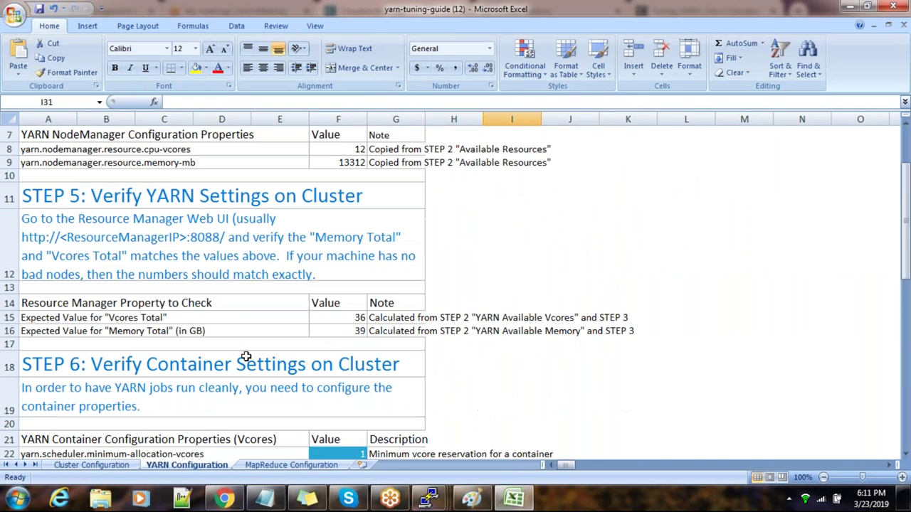
{"action": "scroll", "coordinate": [246, 355], "scroll_direction": "down", "scroll_amount": 2}
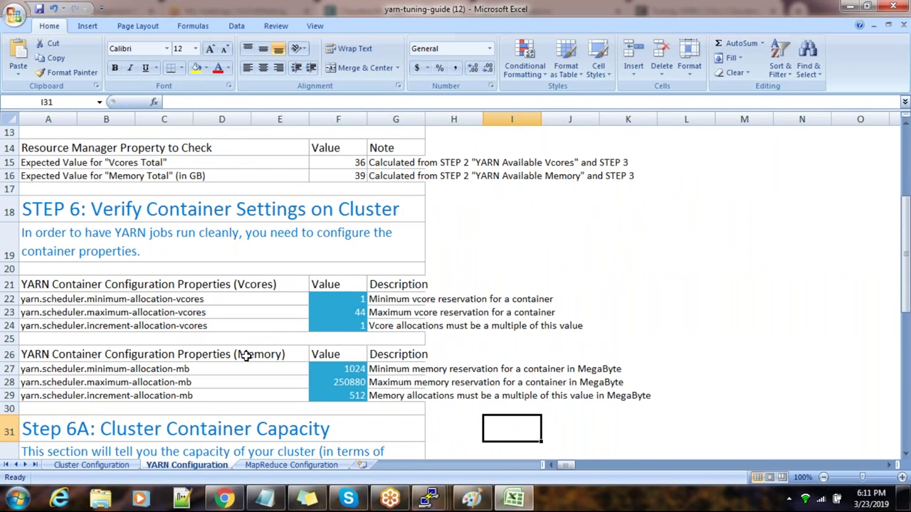
{"action": "left_click", "coordinate": [190, 300]}
{"action": "left_click", "coordinate": [187, 369]}
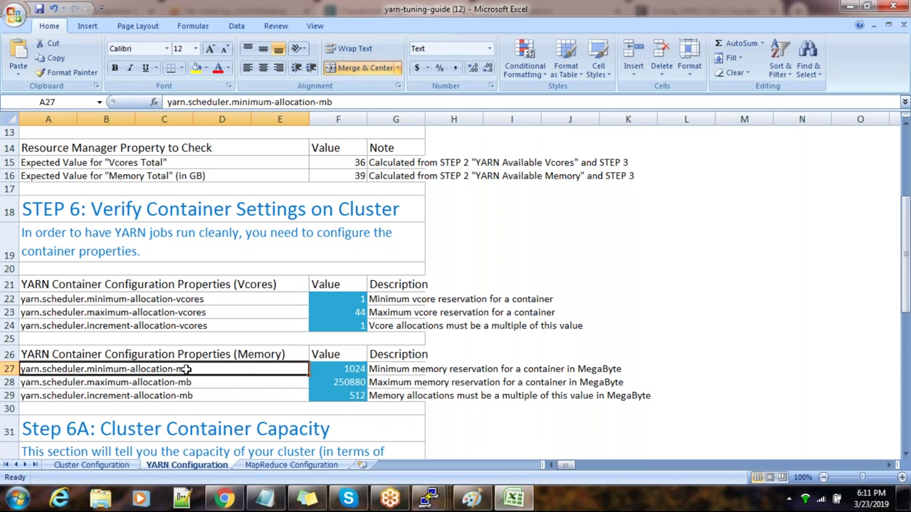
{"action": "left_click", "coordinate": [191, 301]}
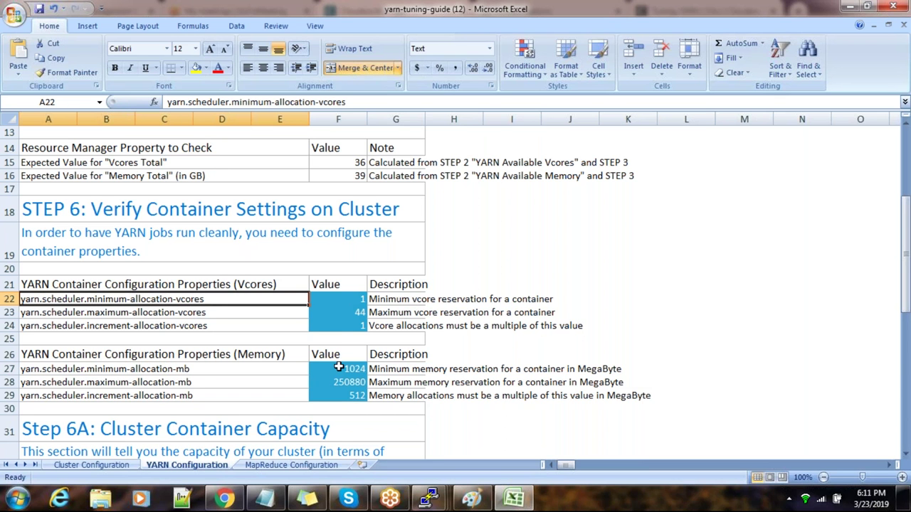
{"action": "left_click", "coordinate": [195, 328]}
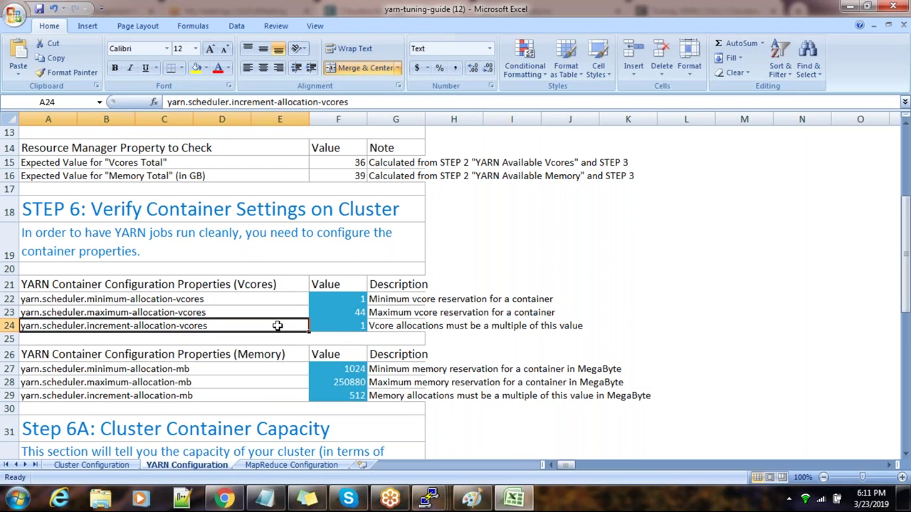
{"action": "left_click", "coordinate": [202, 317]}
{"action": "left_click", "coordinate": [188, 383]}
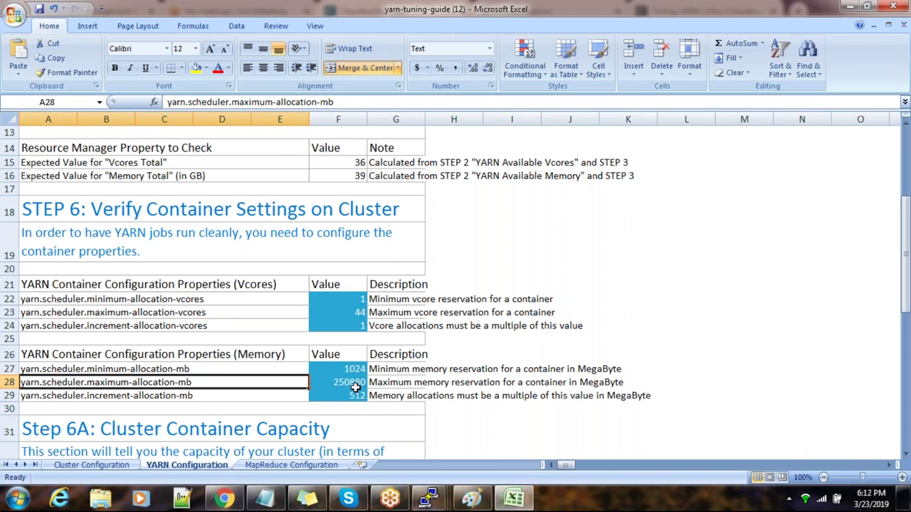
{"action": "scroll", "coordinate": [355, 386], "scroll_direction": "down", "scroll_amount": 3}
{"action": "left_click", "coordinate": [151, 353]}
{"action": "scroll", "coordinate": [250, 379], "scroll_direction": "down", "scroll_amount": 4}
{"action": "scroll", "coordinate": [257, 374], "scroll_direction": "up", "scroll_amount": 4}
{"action": "left_click", "coordinate": [262, 466]}
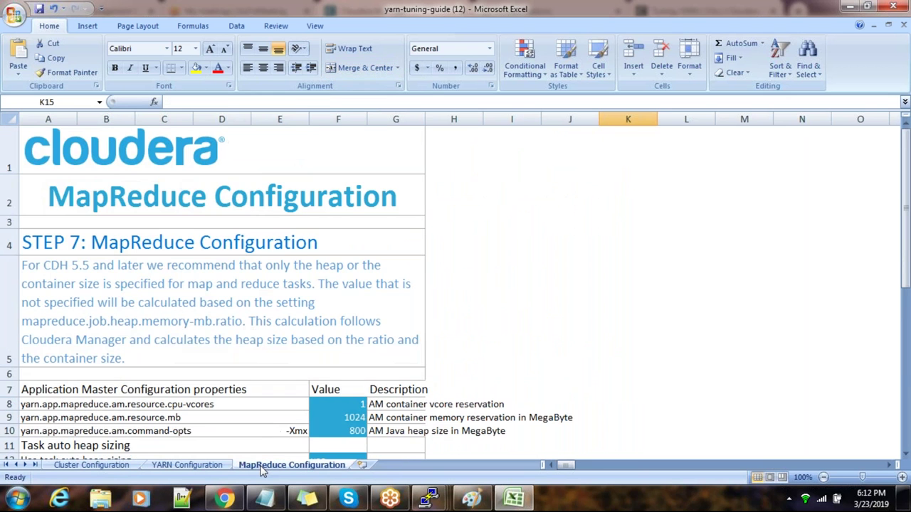
Step: Watch the restart's stop, start and client deploy substeps complete, then finish to Home
{"action": "left_click", "coordinate": [849, 6]}
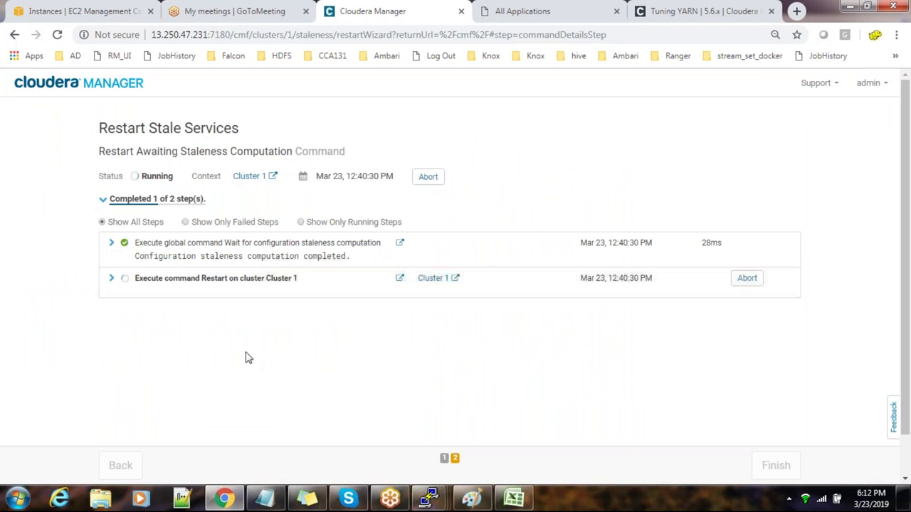
{"action": "left_click", "coordinate": [112, 280]}
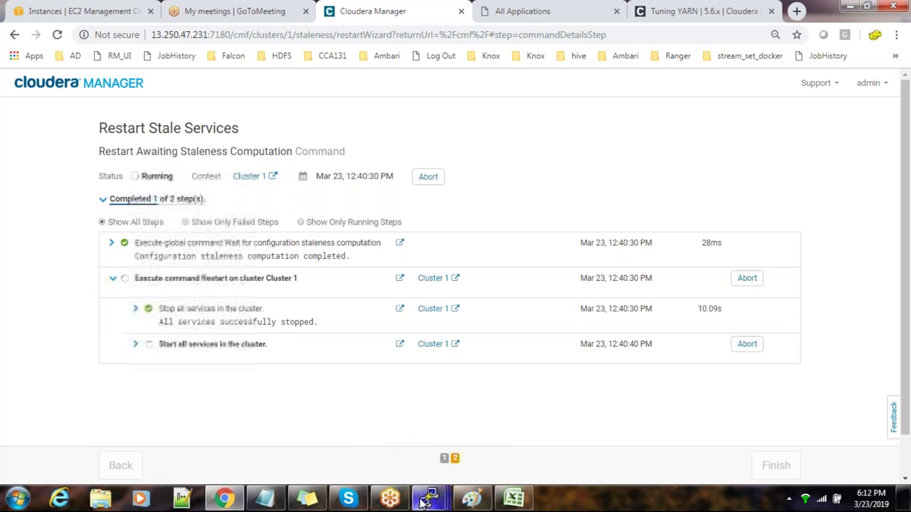
{"action": "mouse_move", "coordinate": [430, 497]}
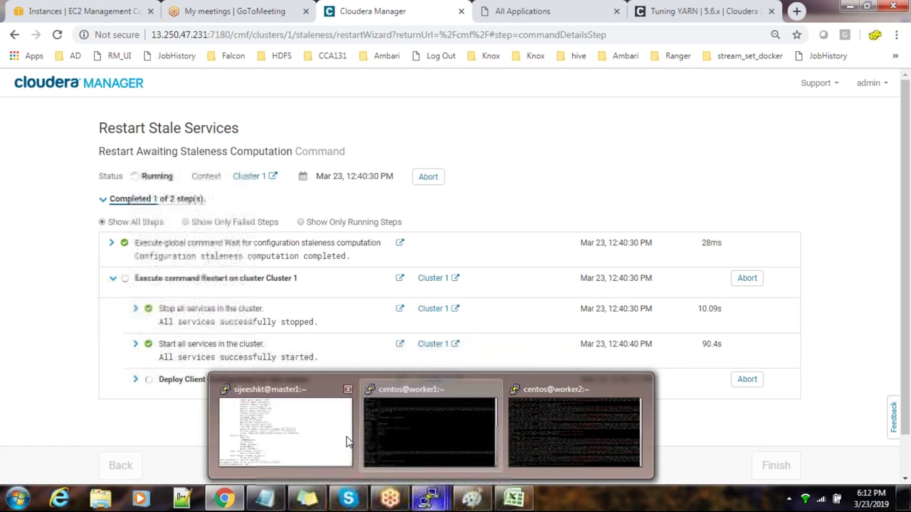
{"action": "mouse_move", "coordinate": [348, 436]}
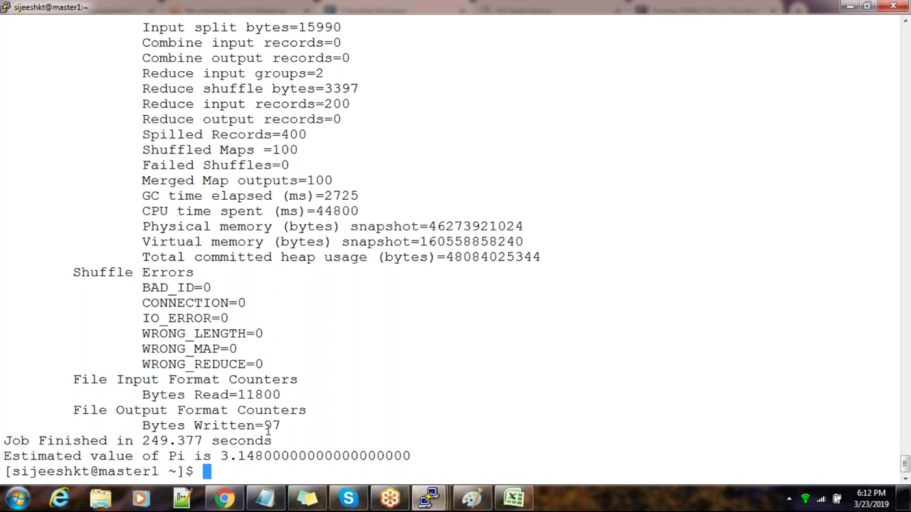
{"action": "left_click", "coordinate": [224, 498]}
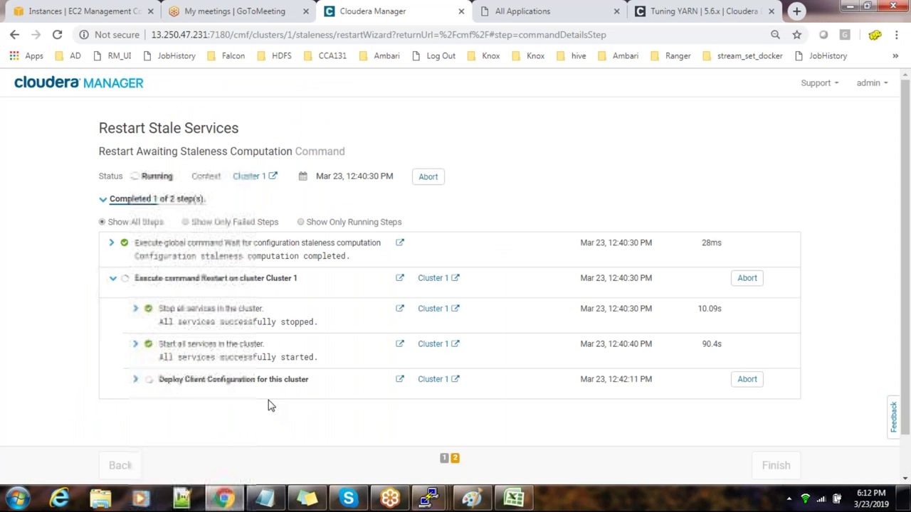
{"action": "scroll", "coordinate": [669, 418], "scroll_direction": "down", "scroll_amount": 1}
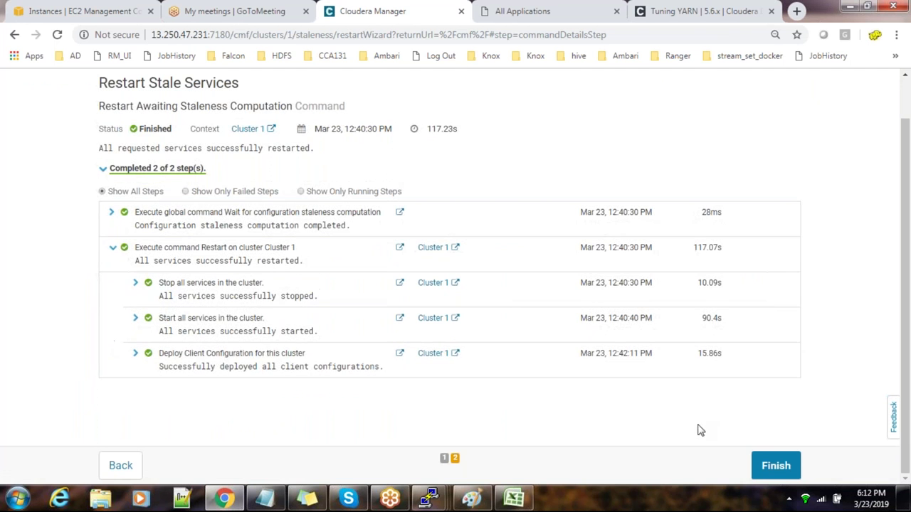
{"action": "left_click", "coordinate": [777, 469]}
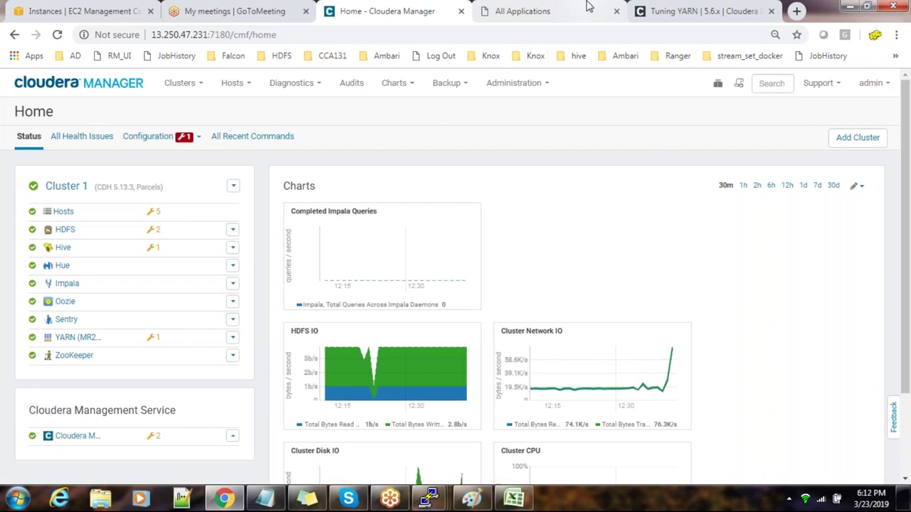
Step: Reload the ResourceManager cluster page and highlight 39 GB Memory Total and 36 VCores Total
{"action": "left_click", "coordinate": [541, 11]}
{"action": "left_click", "coordinate": [629, 160]}
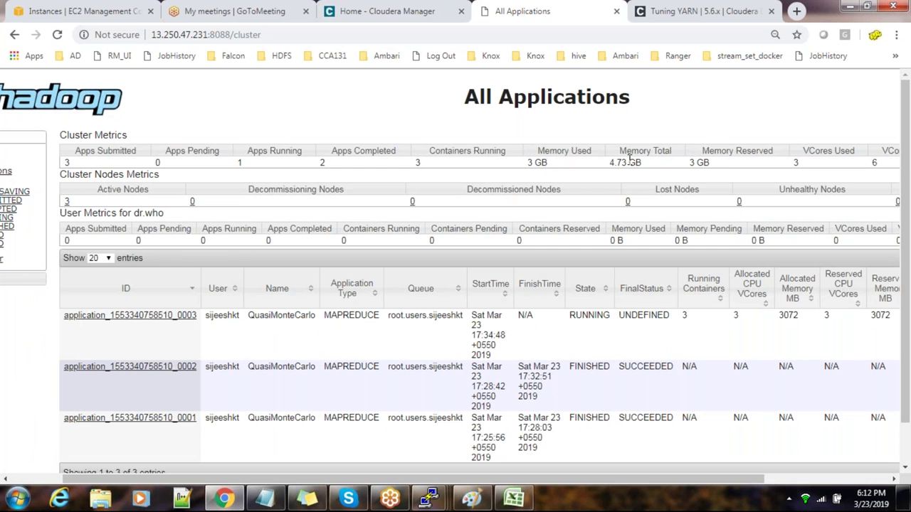
{"action": "left_click_drag", "start_coordinate": [603, 166], "coordinate": [631, 165]}
{"action": "left_click", "coordinate": [489, 36]}
{"action": "key", "text": "Return"}
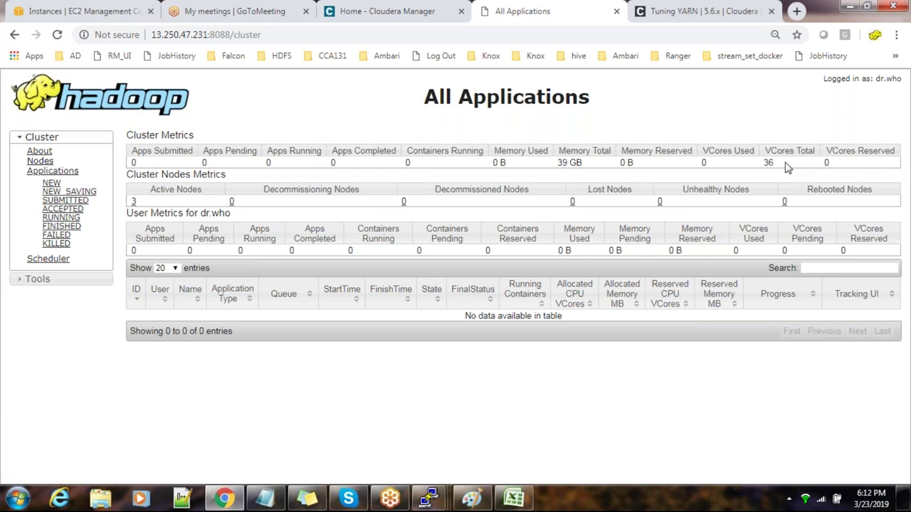
{"action": "left_click_drag", "start_coordinate": [779, 165], "coordinate": [758, 166]}
{"action": "left_click_drag", "start_coordinate": [589, 165], "coordinate": [571, 166]}
{"action": "left_click", "coordinate": [514, 498]}
{"action": "scroll", "coordinate": [351, 389], "scroll_direction": "down", "scroll_amount": 3}
{"action": "scroll", "coordinate": [351, 389], "scroll_direction": "down", "scroll_amount": 3}
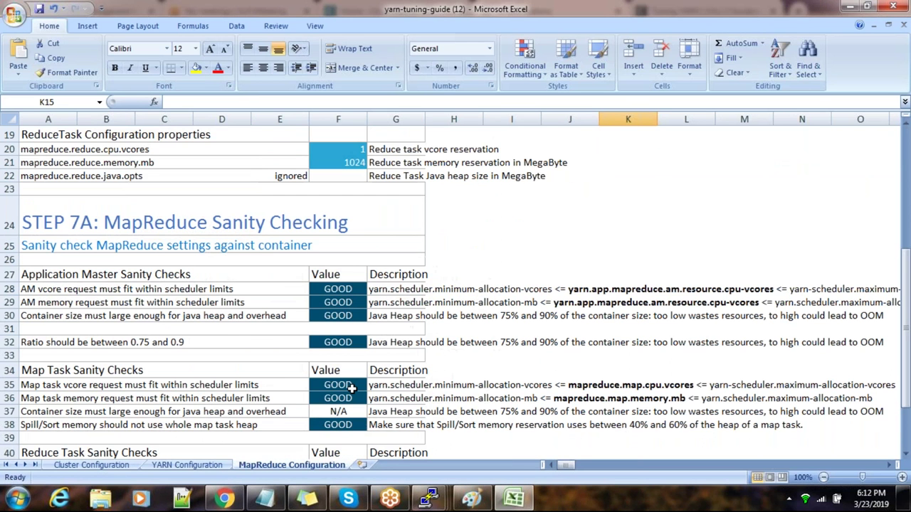
{"action": "left_click", "coordinate": [187, 465]}
{"action": "scroll", "coordinate": [341, 347], "scroll_direction": "up", "scroll_amount": 4}
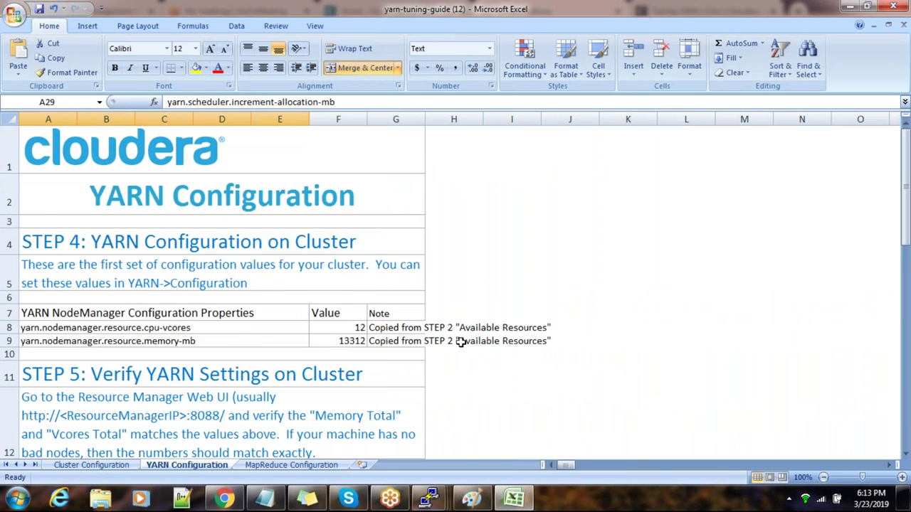
{"action": "scroll", "coordinate": [460, 343], "scroll_direction": "down", "scroll_amount": 3}
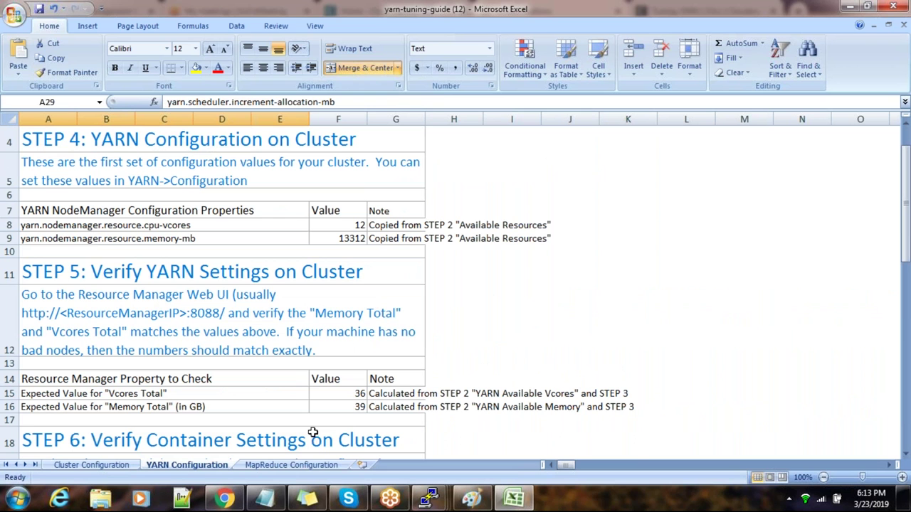
{"action": "left_click", "coordinate": [352, 408]}
{"action": "left_click", "coordinate": [354, 397]}
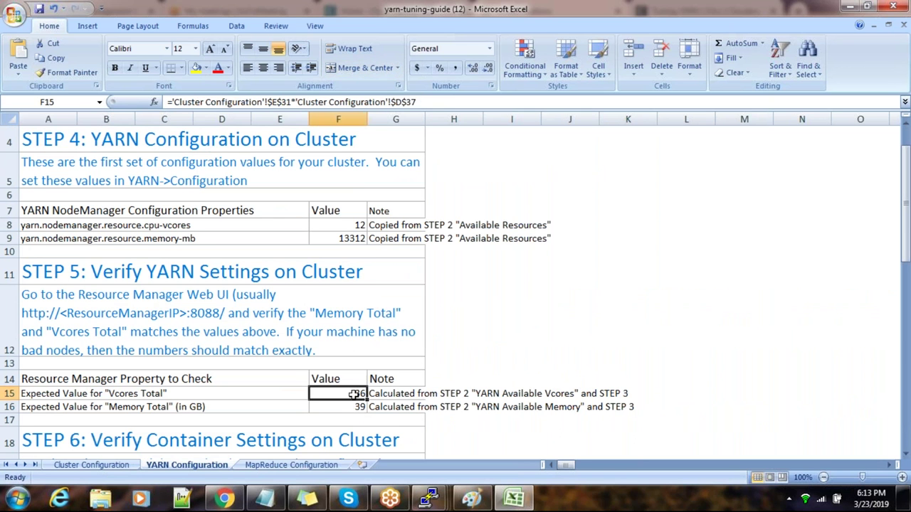
{"action": "left_click", "coordinate": [355, 410]}
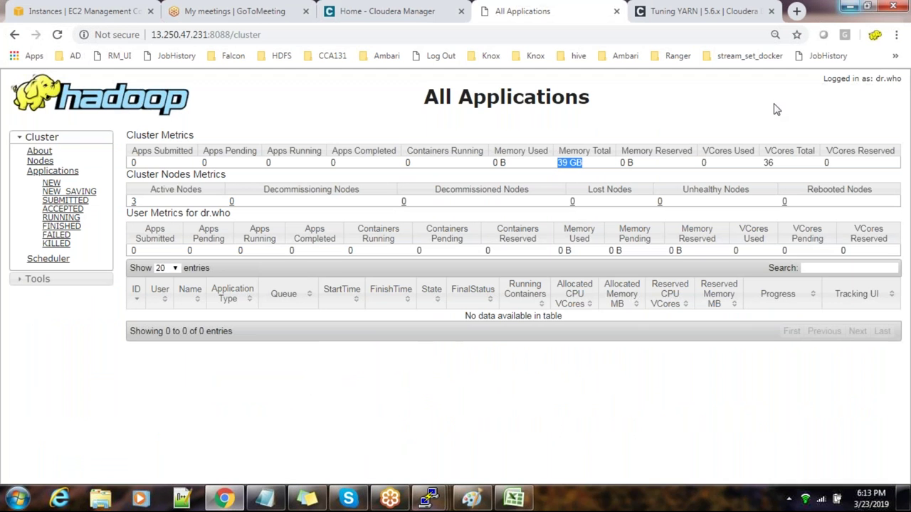
{"action": "left_click", "coordinate": [848, 6]}
{"action": "left_click", "coordinate": [514, 498]}
{"action": "scroll", "coordinate": [310, 313], "scroll_direction": "up", "scroll_amount": 1}
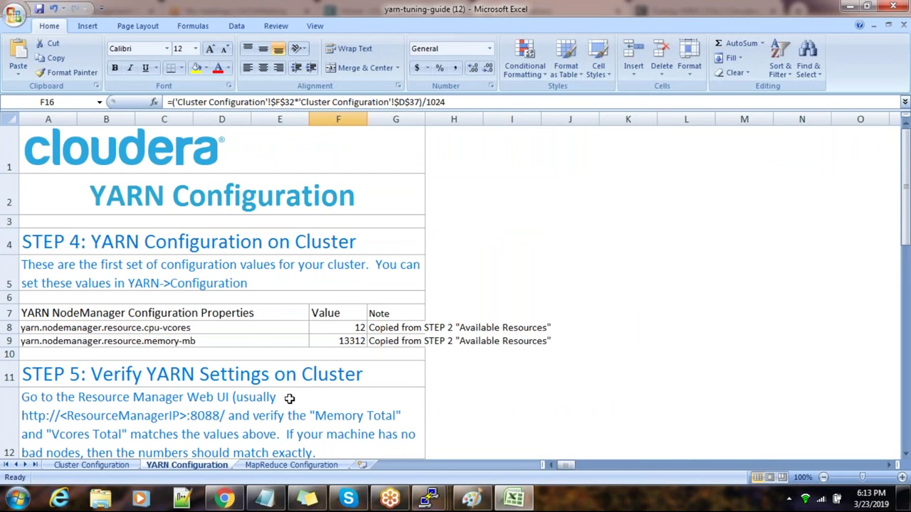
{"action": "left_click", "coordinate": [95, 465]}
{"action": "scroll", "coordinate": [235, 384], "scroll_direction": "up", "scroll_amount": 3}
{"action": "scroll", "coordinate": [234, 384], "scroll_direction": "down", "scroll_amount": 3}
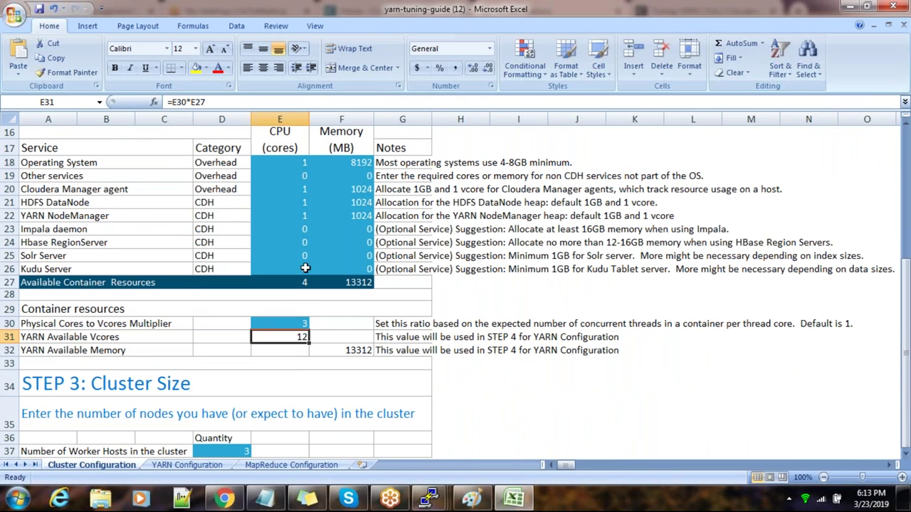
{"action": "scroll", "coordinate": [273, 261], "scroll_direction": "up", "scroll_amount": 3}
{"action": "scroll", "coordinate": [273, 260], "scroll_direction": "up", "scroll_amount": 2}
{"action": "left_click", "coordinate": [233, 363]}
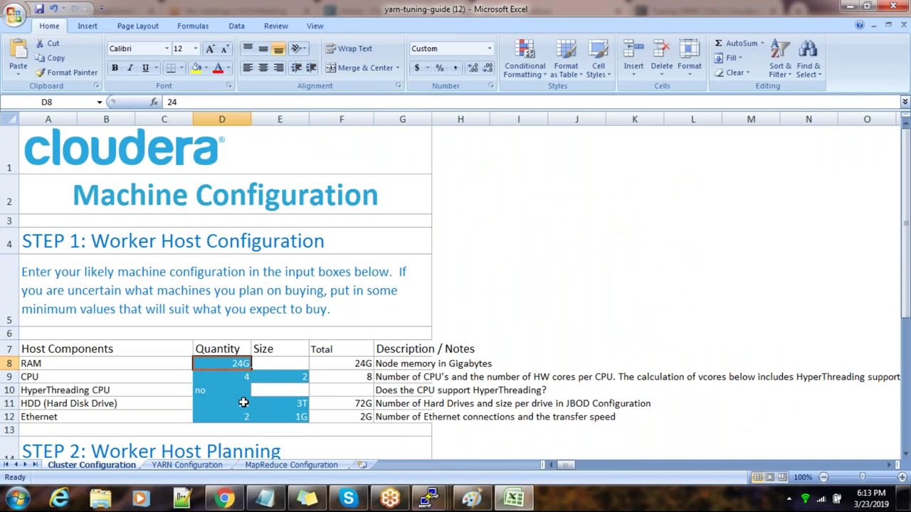
{"action": "mouse_move", "coordinate": [429, 498]}
{"action": "left_click", "coordinate": [850, 7]}
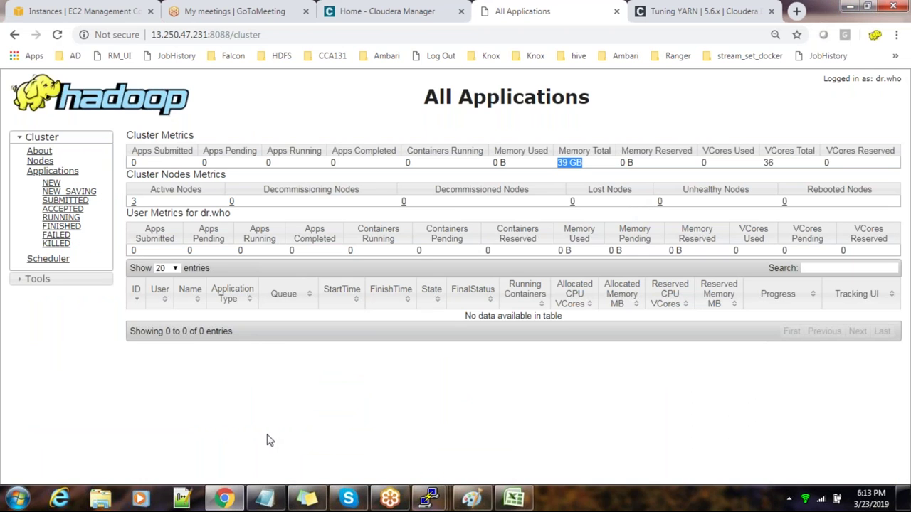
Step: In the master1 session, recall and run the hadoop jar pi 100 10 command
{"action": "left_click", "coordinate": [429, 498]}
{"action": "left_click", "coordinate": [299, 434]}
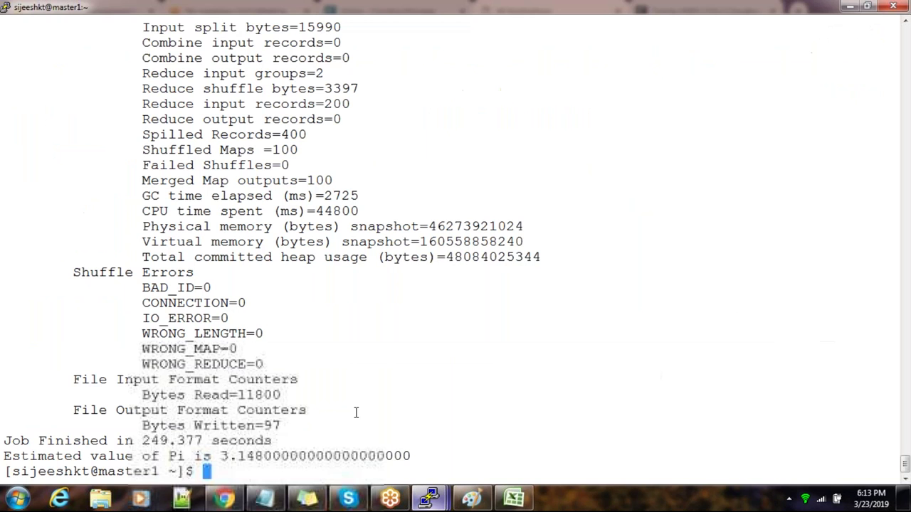
{"action": "key", "text": "Up"}
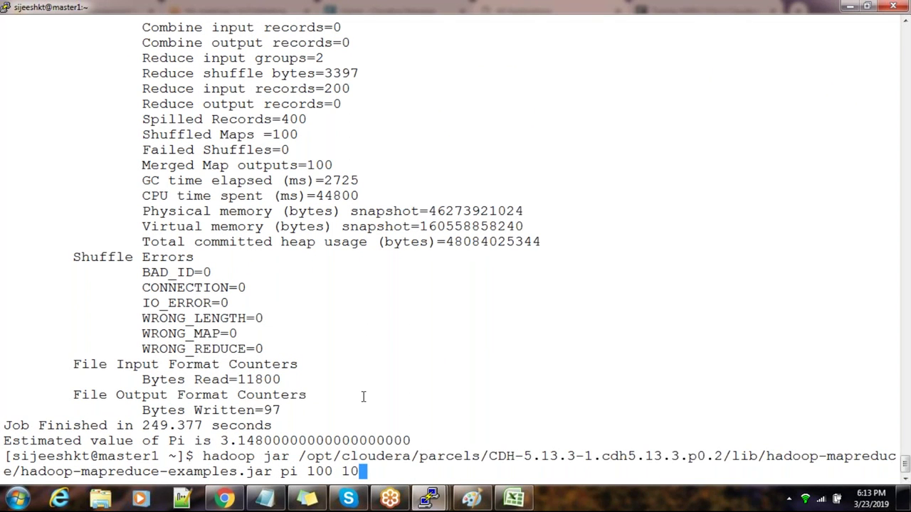
{"action": "key", "text": "Left"}
{"action": "key", "text": "Return"}
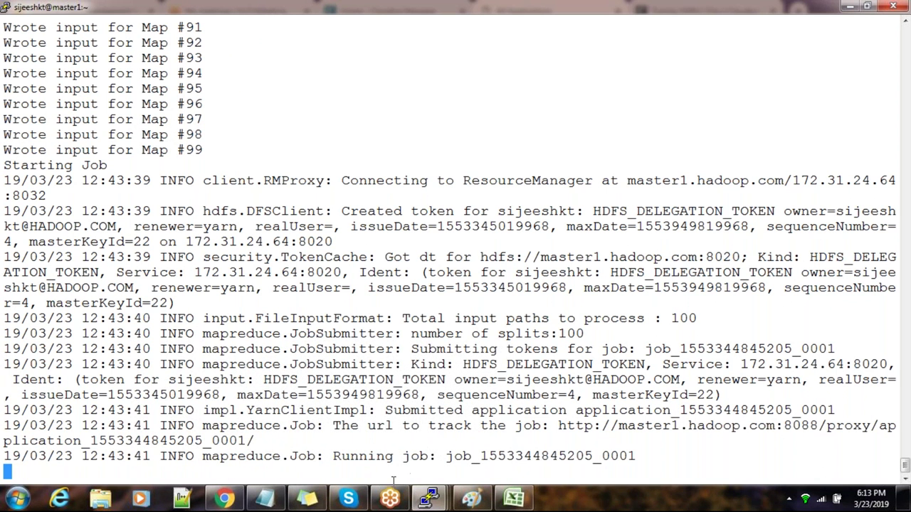
Step: Reload the ResourceManager applications page twice to check the submitted pi job
{"action": "left_click", "coordinate": [224, 498]}
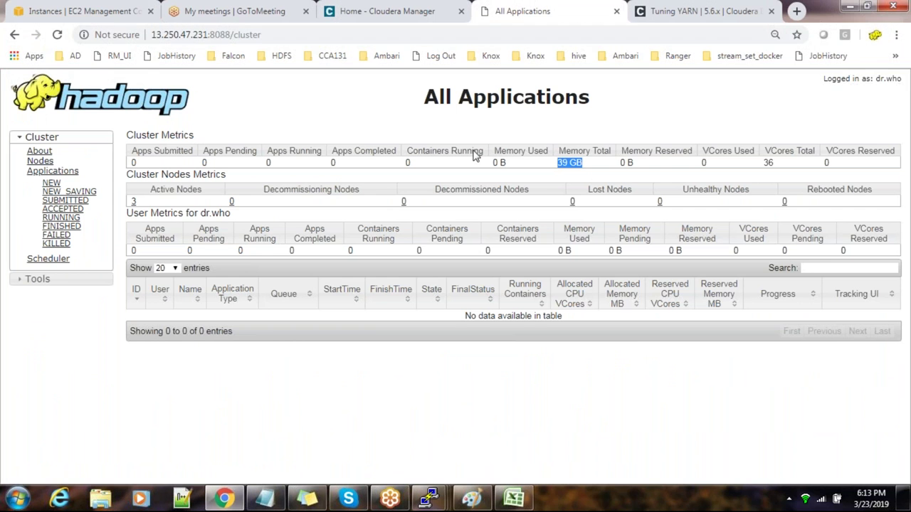
{"action": "left_click", "coordinate": [458, 32]}
{"action": "key", "text": "Return"}
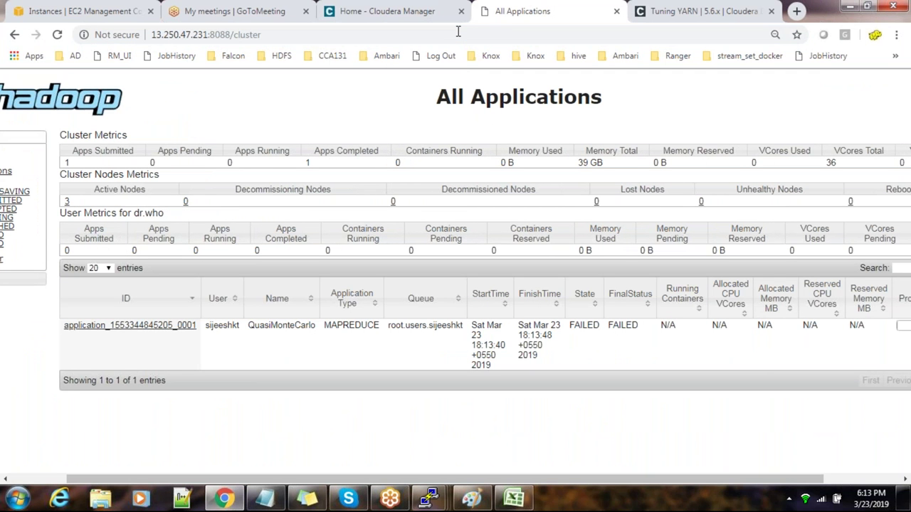
{"action": "left_click", "coordinate": [435, 33]}
{"action": "key", "text": "Return"}
{"action": "left_click", "coordinate": [299, 17]}
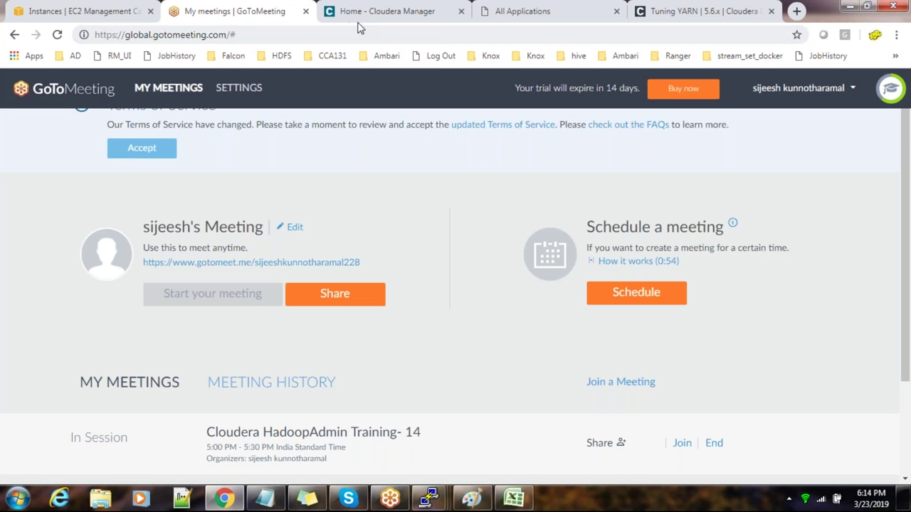
{"action": "left_click", "coordinate": [530, 14]}
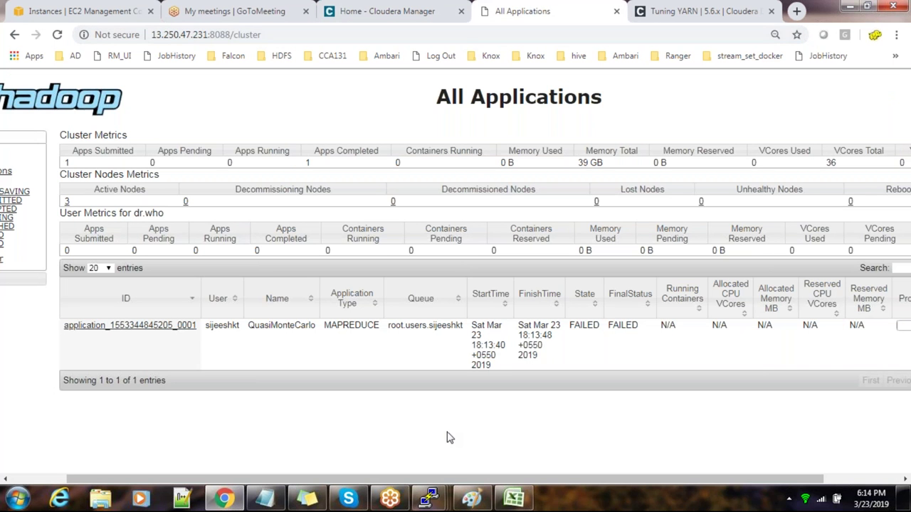
Step: Rerun the pi 100 10 job from the master1 terminal after the failed attempt
{"action": "mouse_move", "coordinate": [428, 498]}
{"action": "left_click", "coordinate": [283, 437]}
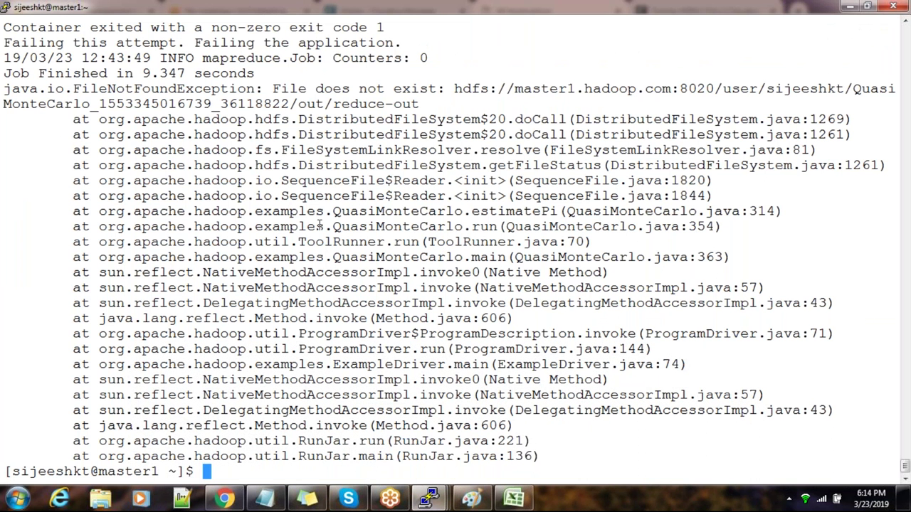
{"action": "scroll", "coordinate": [319, 225], "scroll_direction": "up", "scroll_amount": 10}
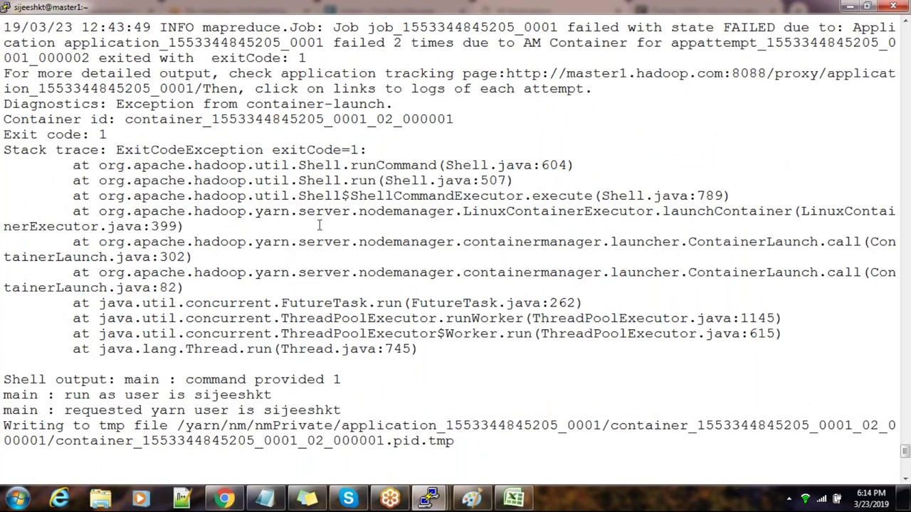
{"action": "scroll", "coordinate": [320, 225], "scroll_direction": "down", "scroll_amount": 10}
{"action": "key", "text": "Return"}
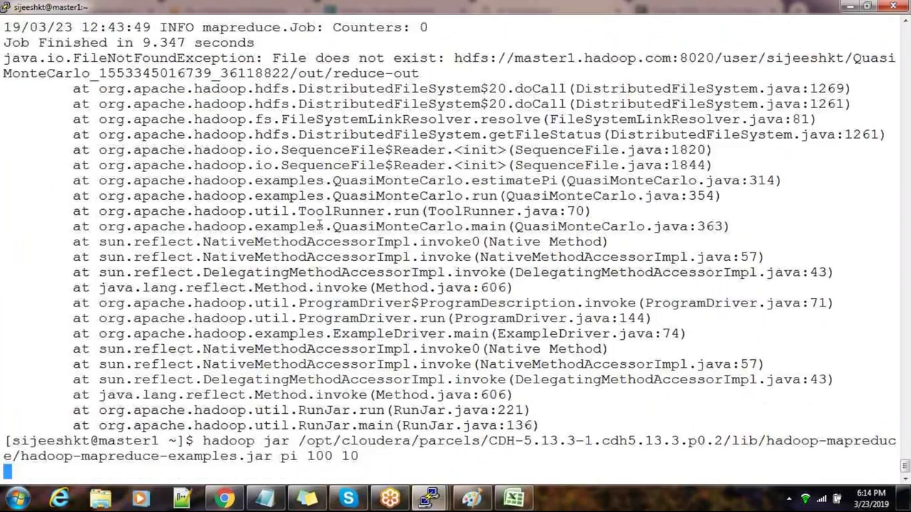
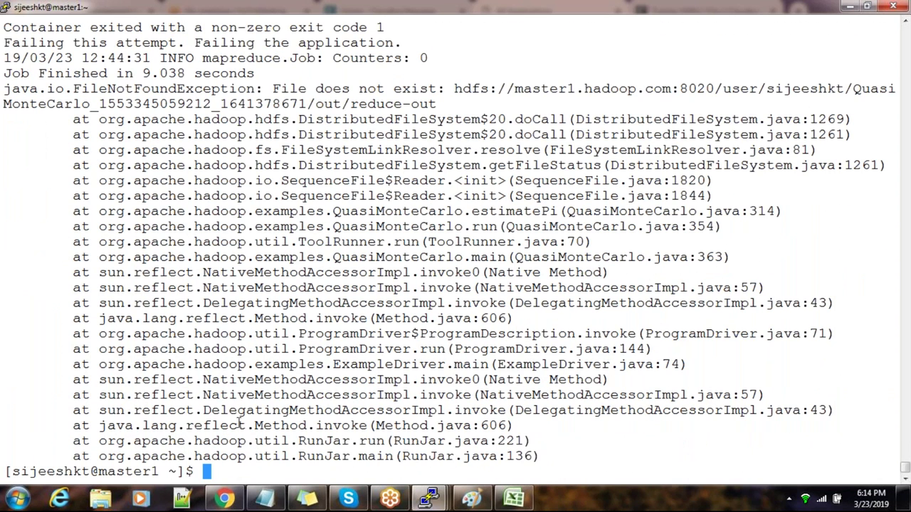
Step: Leave the failed QuasiMonteCarlo job in PuTTY and bring up the yarn-tuning-guide workbook
{"action": "left_click", "coordinate": [513, 498]}
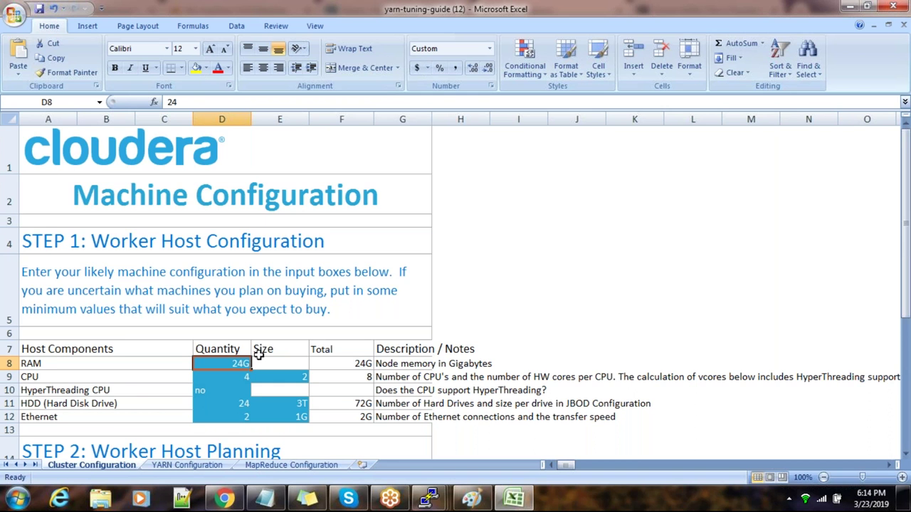
Step: Try a worker RAM of 12 in D8 and a vcores multiplier of 2 in E30
{"action": "scroll", "coordinate": [260, 354], "scroll_direction": "down", "scroll_amount": 1}
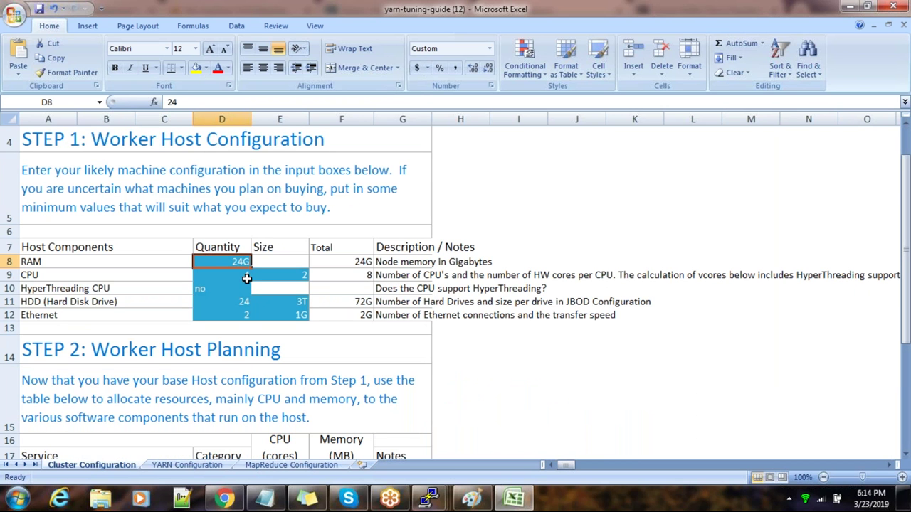
{"action": "type", "text": "12"}
{"action": "left_click", "coordinate": [438, 395]}
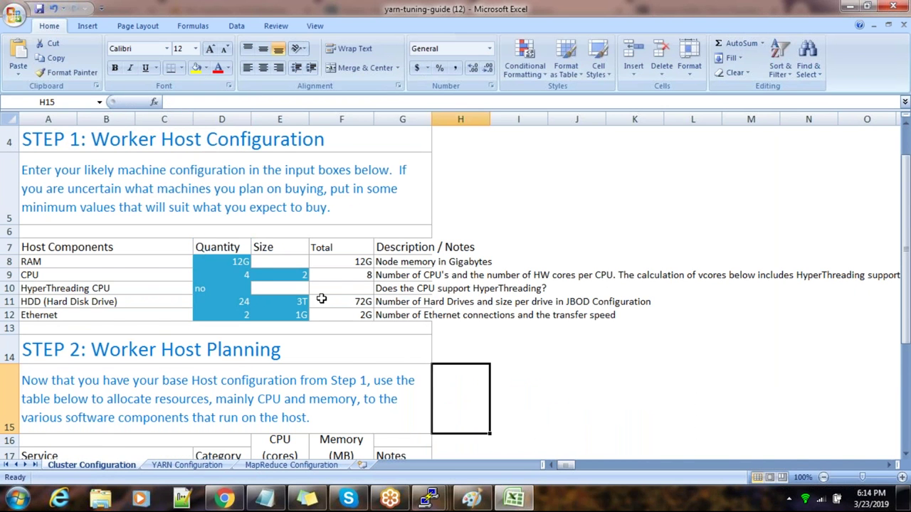
{"action": "scroll", "coordinate": [319, 298], "scroll_direction": "down", "scroll_amount": 1}
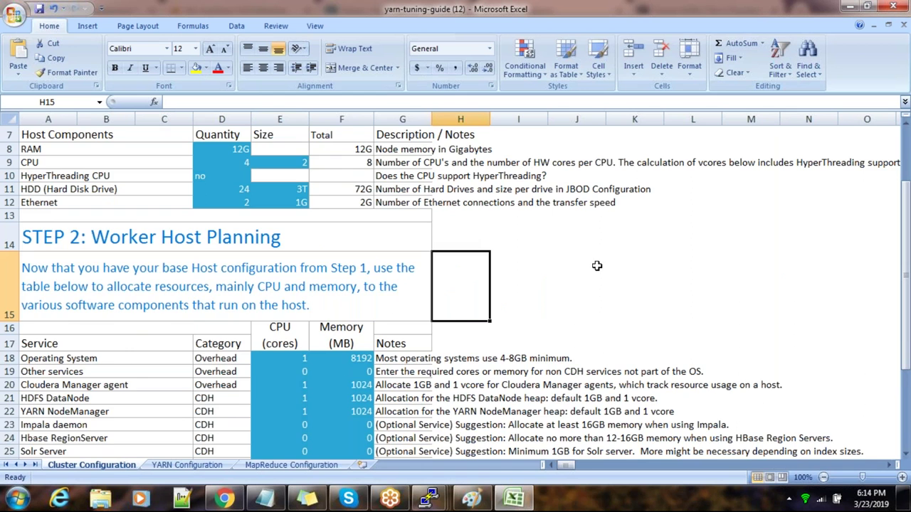
{"action": "scroll", "coordinate": [591, 269], "scroll_direction": "down", "scroll_amount": 1}
{"action": "scroll", "coordinate": [592, 269], "scroll_direction": "down", "scroll_amount": 3}
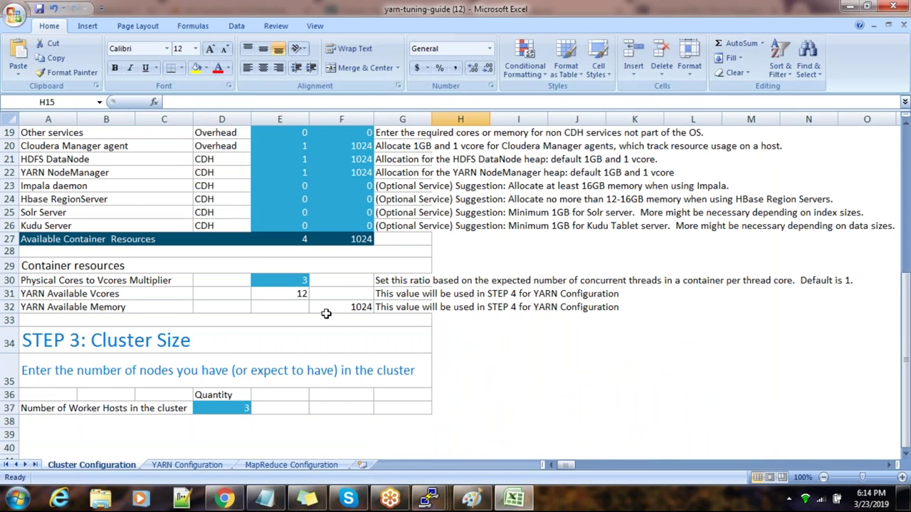
{"action": "left_click", "coordinate": [300, 284]}
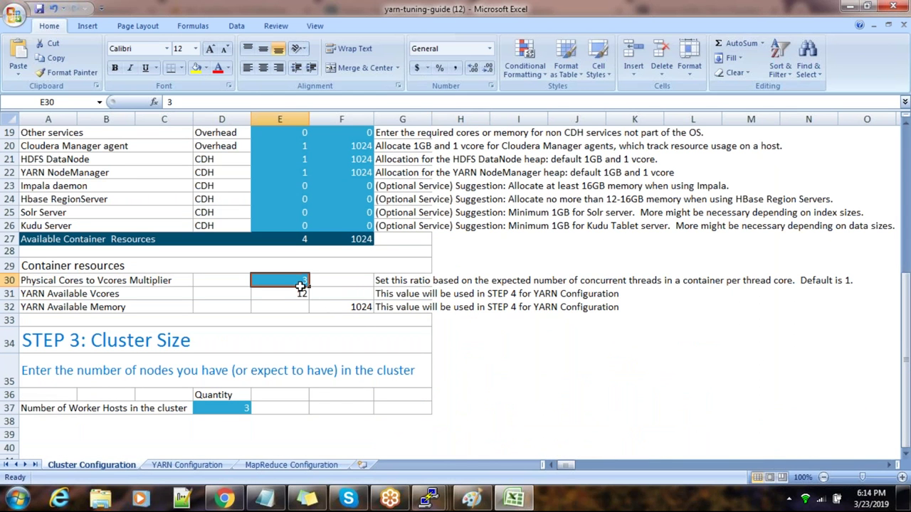
{"action": "type", "text": "2"}
{"action": "left_click", "coordinate": [331, 323]}
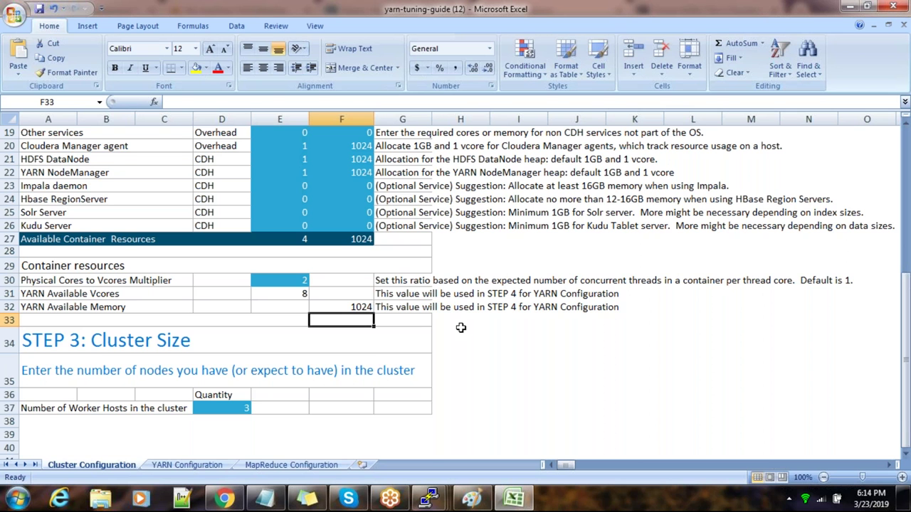
Step: Change the worker host RAM in D8 to 13
{"action": "scroll", "coordinate": [460, 327], "scroll_direction": "up", "scroll_amount": 4}
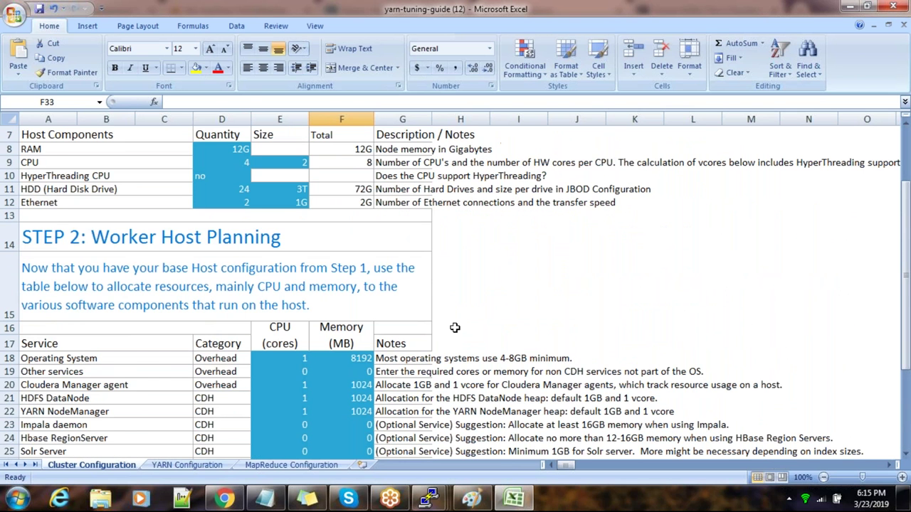
{"action": "scroll", "coordinate": [460, 327], "scroll_direction": "up", "scroll_amount": 1}
{"action": "left_click", "coordinate": [237, 261]}
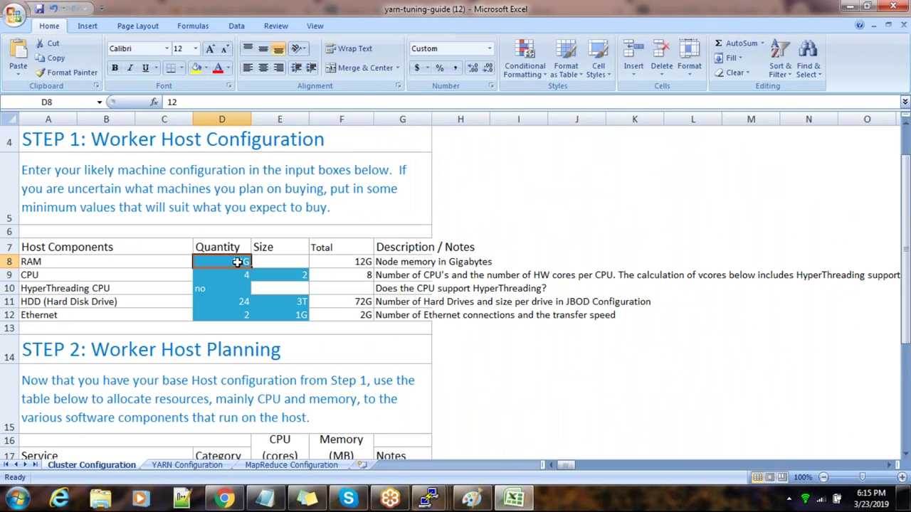
{"action": "type", "text": "13"}
{"action": "left_click", "coordinate": [533, 385]}
{"action": "scroll", "coordinate": [438, 423], "scroll_direction": "down", "scroll_amount": 5}
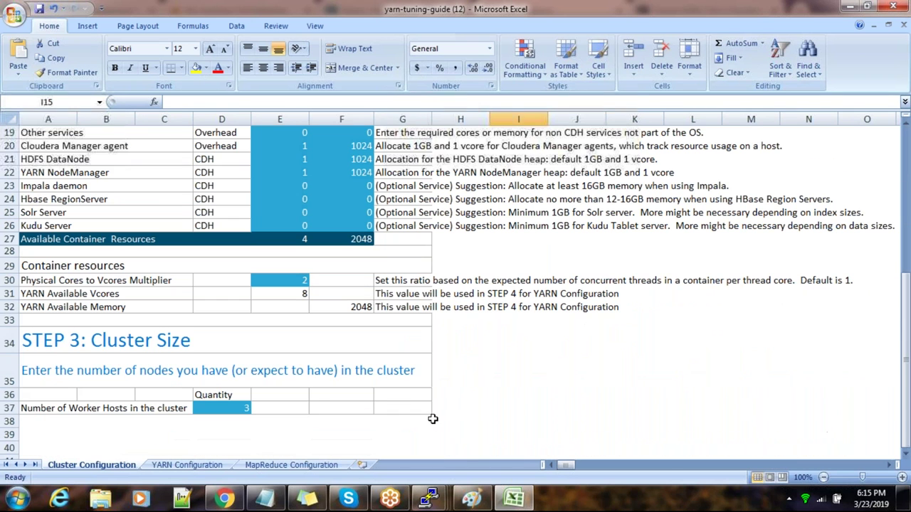
{"action": "left_click", "coordinate": [363, 336]}
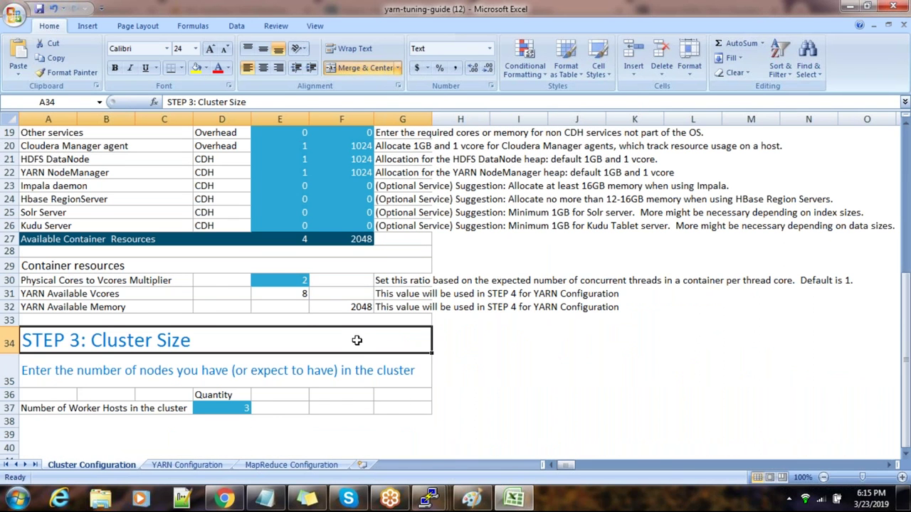
Step: Set the vcores multiplier in E30 to 1 and check the YARN Available Memory formula in F32
{"action": "scroll", "coordinate": [357, 340], "scroll_direction": "up", "scroll_amount": 1}
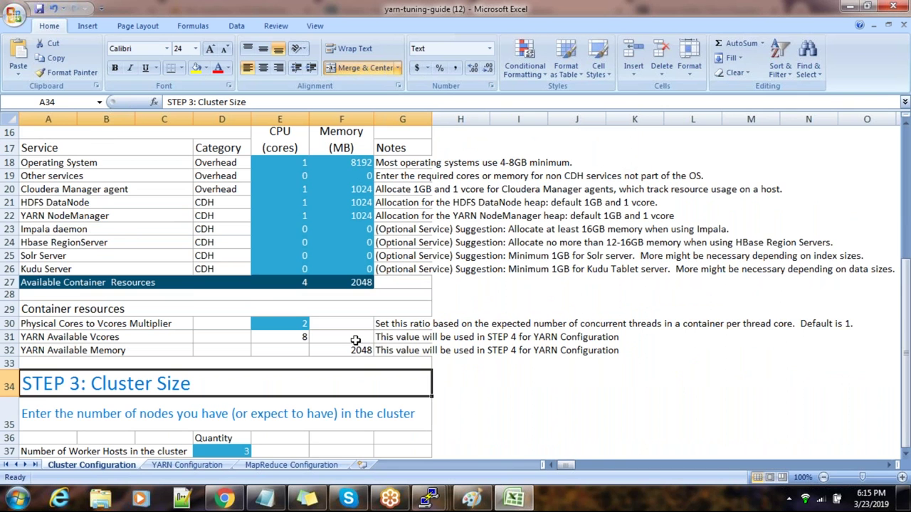
{"action": "scroll", "coordinate": [320, 345], "scroll_direction": "up", "scroll_amount": 5}
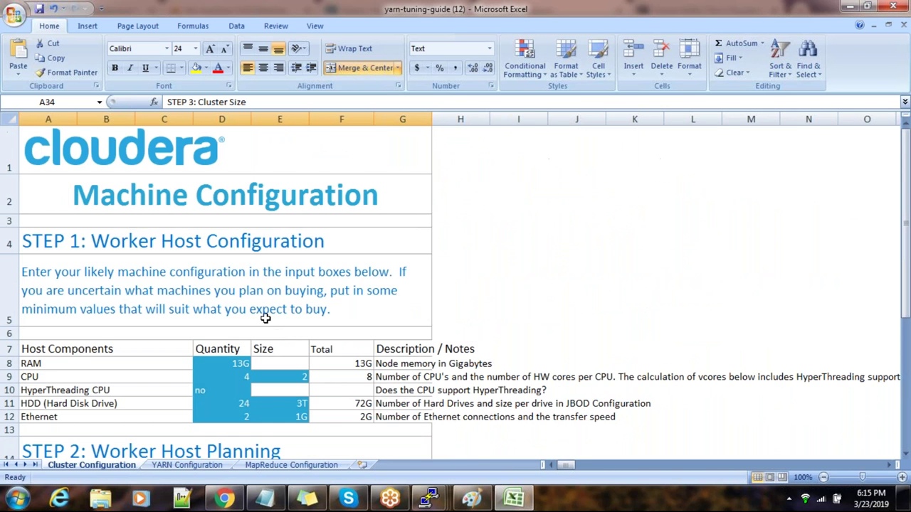
{"action": "scroll", "coordinate": [256, 377], "scroll_direction": "down", "scroll_amount": 1}
{"action": "scroll", "coordinate": [245, 228], "scroll_direction": "down", "scroll_amount": 4}
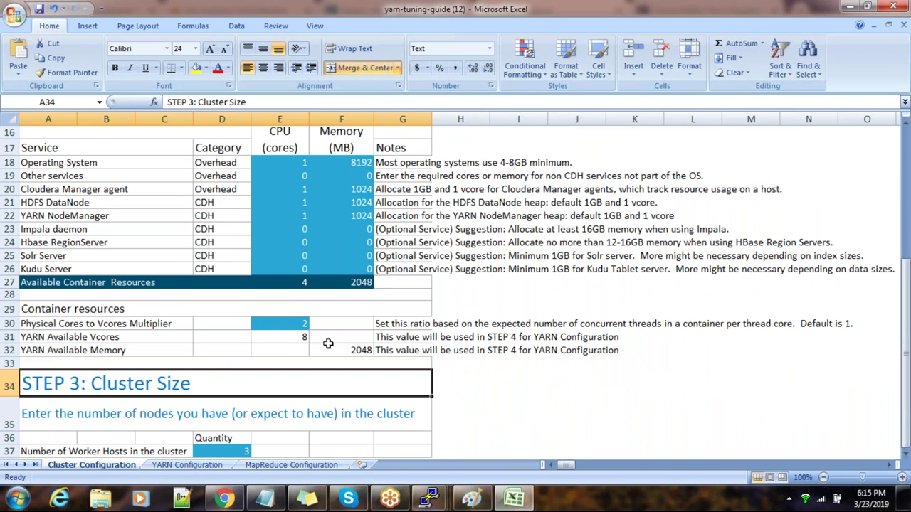
{"action": "left_click", "coordinate": [357, 349]}
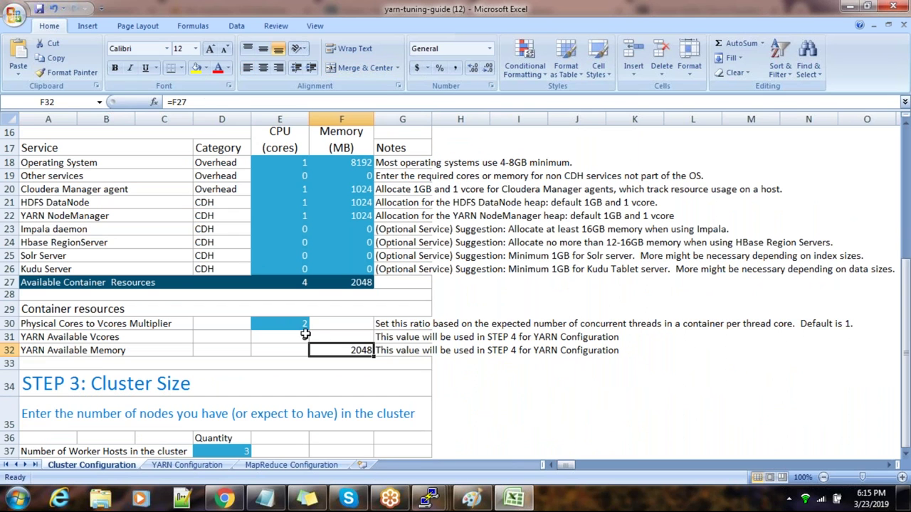
{"action": "left_click", "coordinate": [302, 324]}
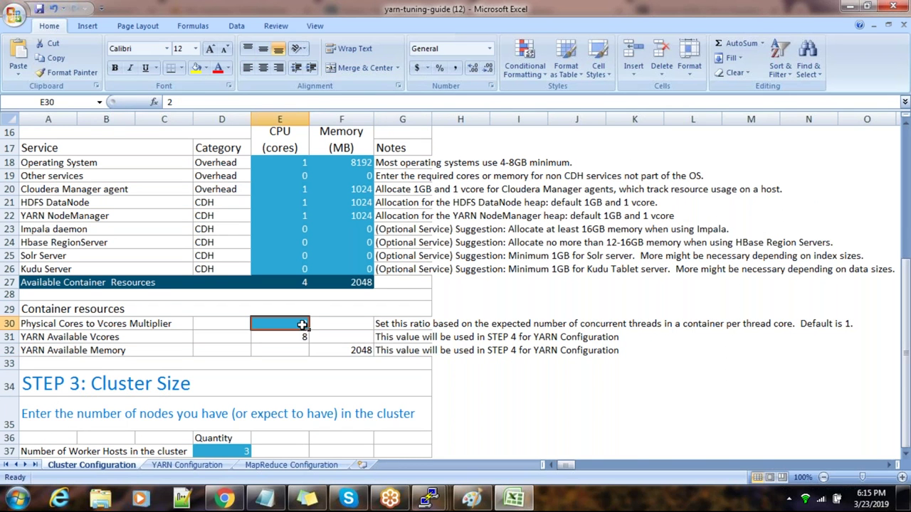
{"action": "type", "text": "1"}
{"action": "left_click", "coordinate": [301, 381]}
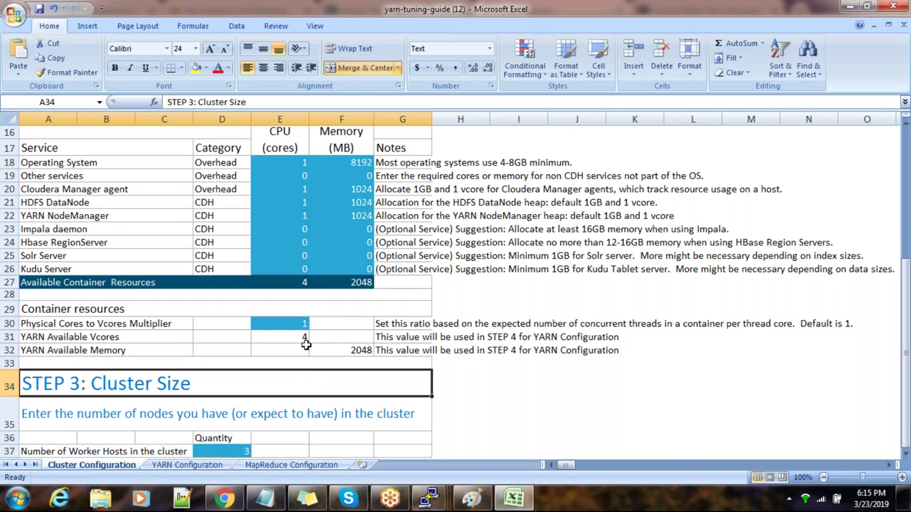
{"action": "left_click", "coordinate": [356, 349]}
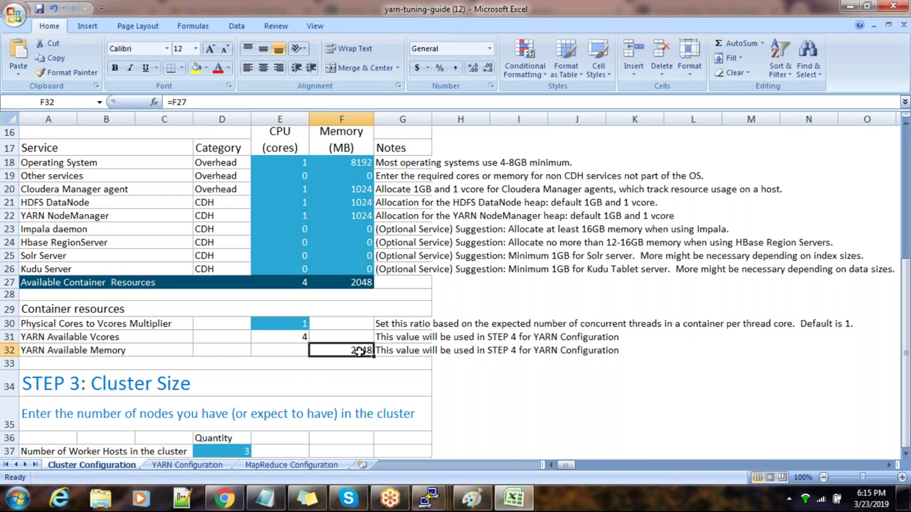
{"action": "scroll", "coordinate": [303, 291], "scroll_direction": "up", "scroll_amount": 3}
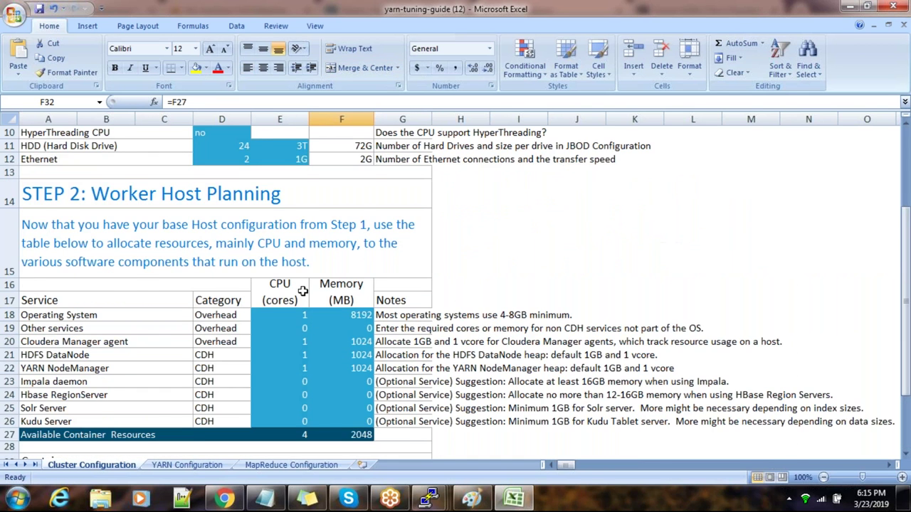
Step: Review the CPU quantity in D9 and set the Cloudera Manager agent cores in E20 to 0
{"action": "left_click", "coordinate": [244, 162]}
{"action": "left_click", "coordinate": [317, 264]}
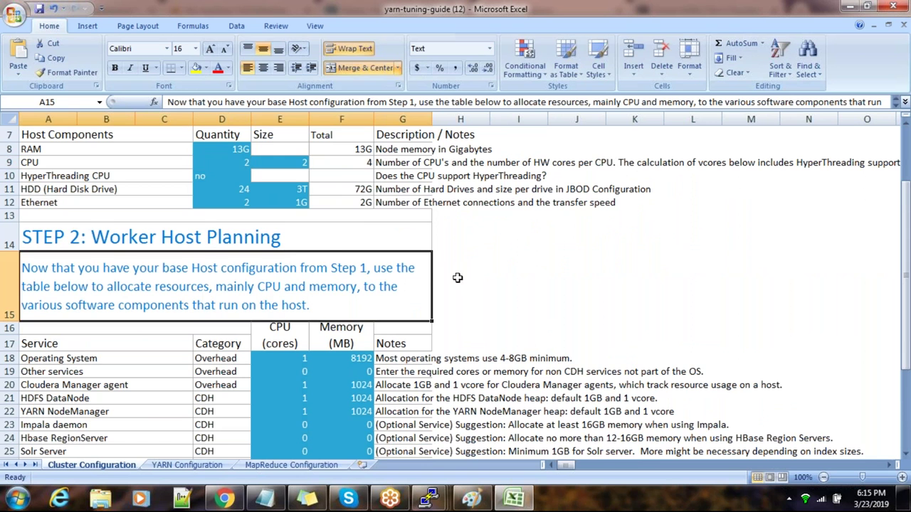
{"action": "scroll", "coordinate": [458, 306], "scroll_direction": "down", "scroll_amount": 3}
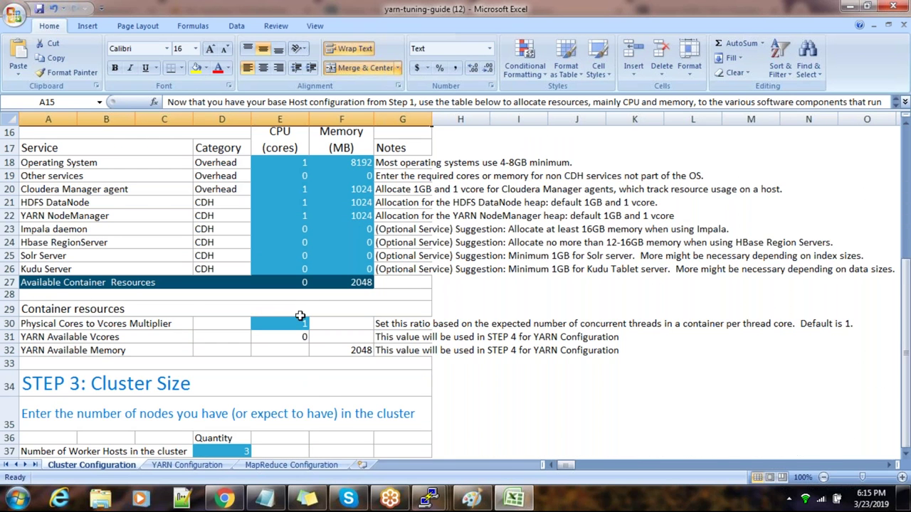
{"action": "scroll", "coordinate": [301, 316], "scroll_direction": "up", "scroll_amount": 1}
{"action": "scroll", "coordinate": [301, 316], "scroll_direction": "up", "scroll_amount": 3}
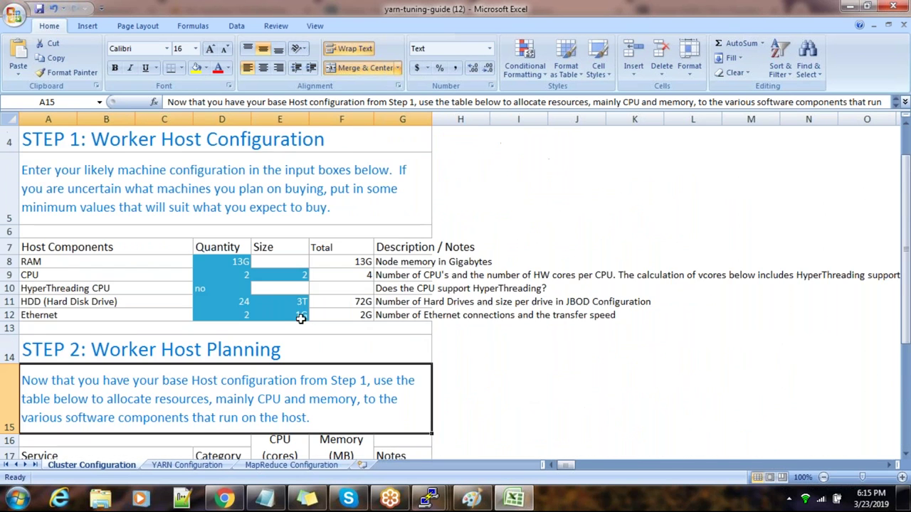
{"action": "left_click", "coordinate": [246, 275]}
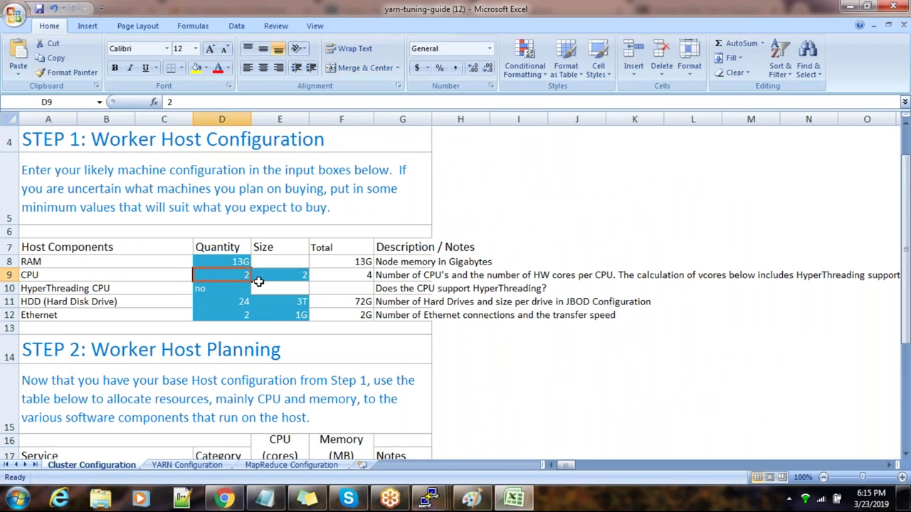
{"action": "scroll", "coordinate": [258, 282], "scroll_direction": "down", "scroll_amount": 3}
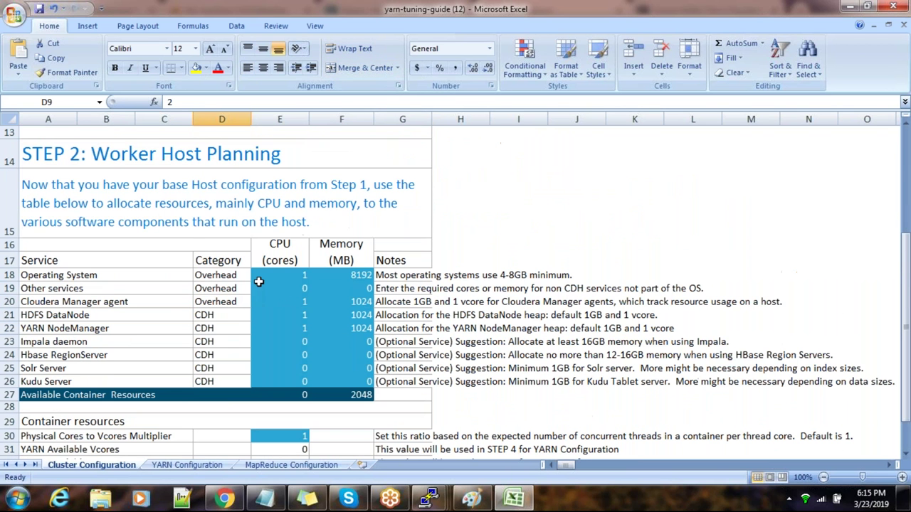
{"action": "left_click", "coordinate": [307, 303]}
{"action": "type", "text": "0"}
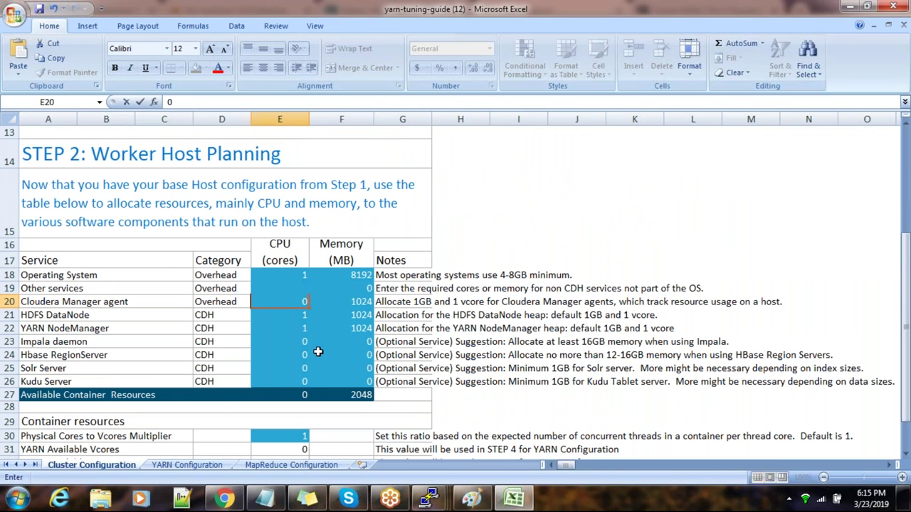
{"action": "left_click", "coordinate": [317, 353]}
Step: Change the physical-cores-to-vcores multiplier in E30 back to 2
{"action": "scroll", "coordinate": [305, 311], "scroll_direction": "down", "scroll_amount": 3}
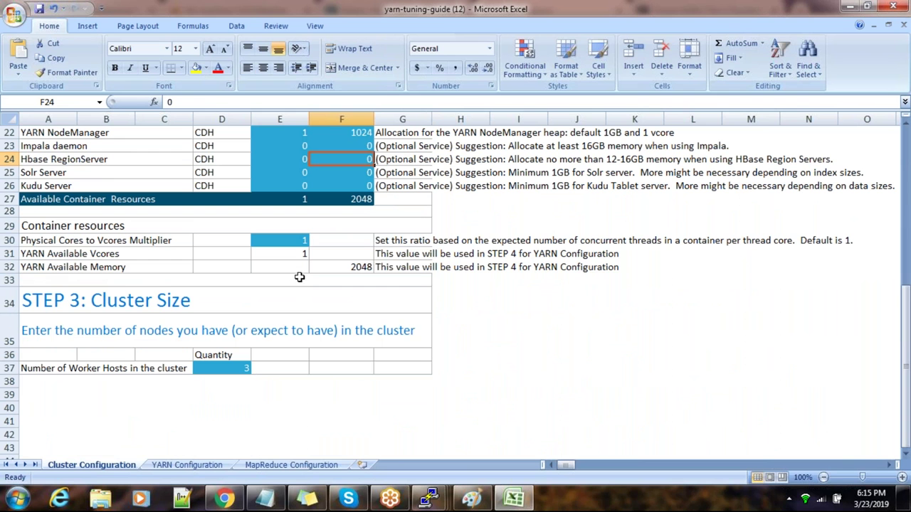
{"action": "left_click", "coordinate": [304, 253]}
{"action": "left_click", "coordinate": [299, 241]}
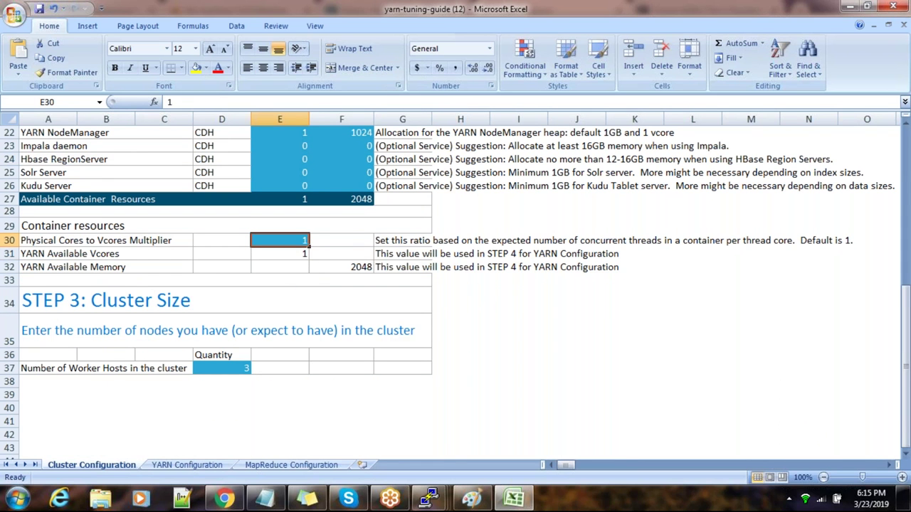
{"action": "type", "text": "2"}
{"action": "left_click", "coordinate": [288, 280]}
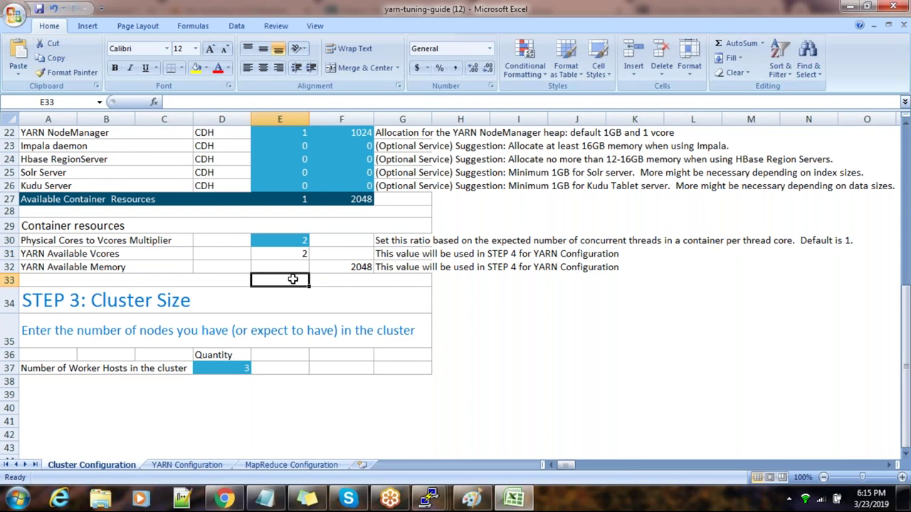
Step: Check the YARN Available Vcores (E31) and Memory (F32) formulas, then go to the YARN Configuration sheet
{"action": "left_click", "coordinate": [329, 291]}
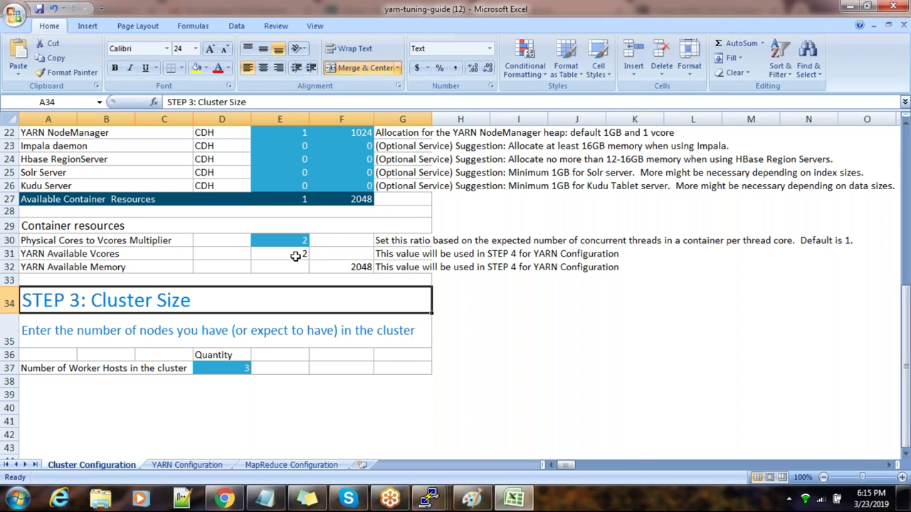
{"action": "left_click", "coordinate": [303, 256]}
{"action": "left_click", "coordinate": [357, 267]}
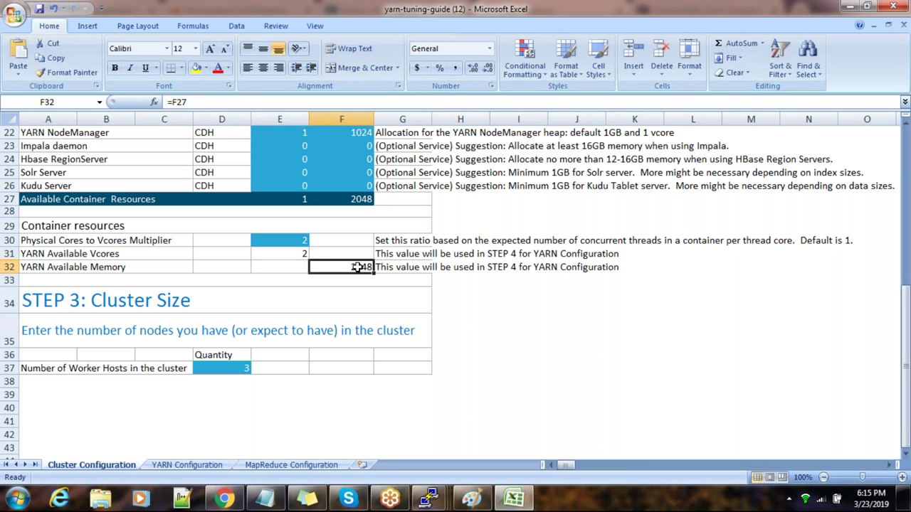
{"action": "left_click", "coordinate": [300, 254]}
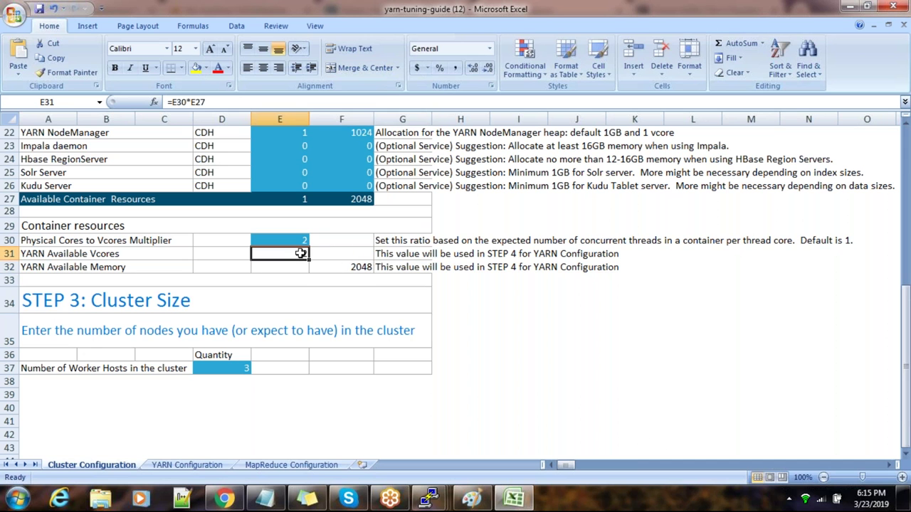
{"action": "left_click", "coordinate": [187, 465]}
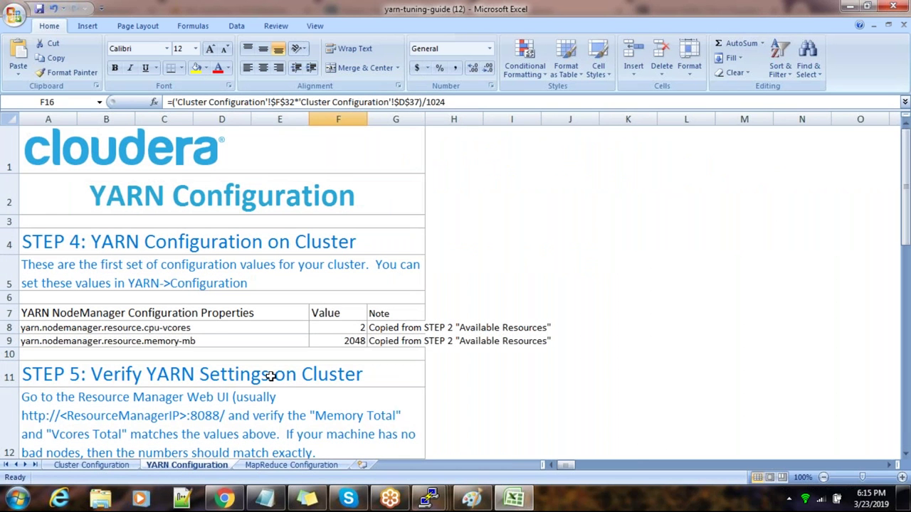
Step: Copy the yarn.nodemanager.resource.cpu-vcores name from A8 and bring up Cloudera Manager's Home page in Chrome
{"action": "left_click", "coordinate": [200, 334]}
{"action": "left_click_drag", "start_coordinate": [331, 103], "coordinate": [168, 103]}
{"action": "key", "text": "ctrl+c"}
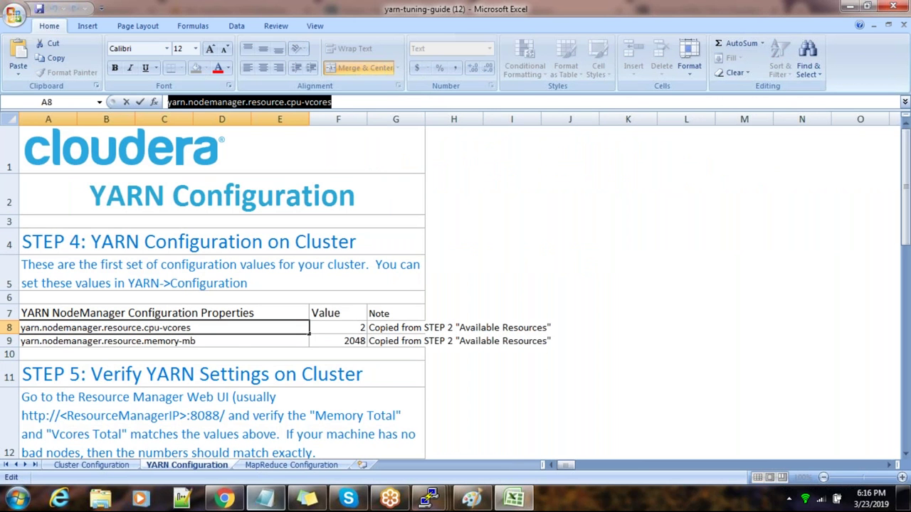
{"action": "left_click", "coordinate": [225, 498]}
{"action": "left_click", "coordinate": [403, 12]}
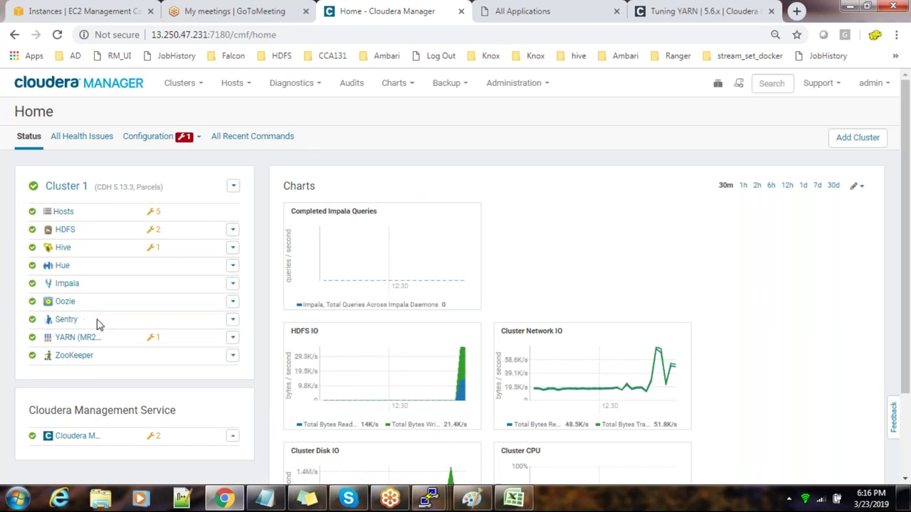
Step: Search YARN's configuration for the cpu-vcores property and enter a new Container Virtual CPU Cores value
{"action": "left_click", "coordinate": [77, 338]}
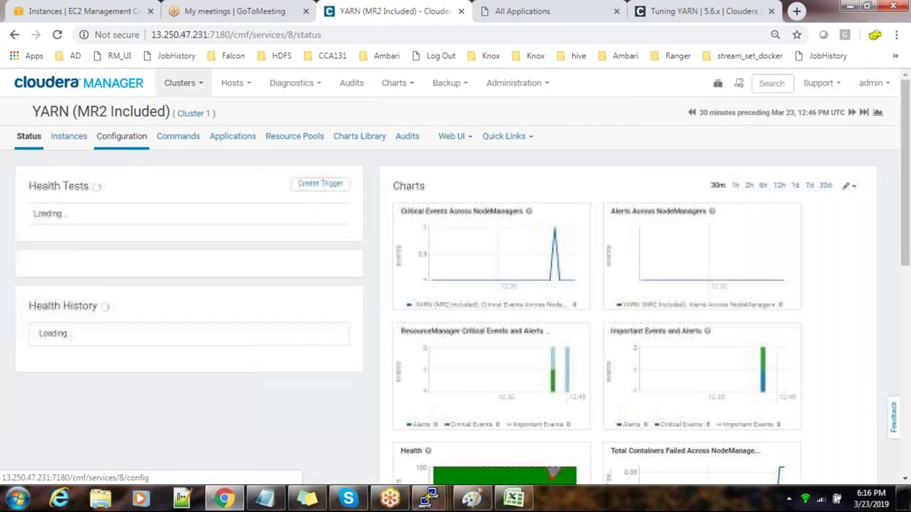
{"action": "left_click", "coordinate": [122, 139]}
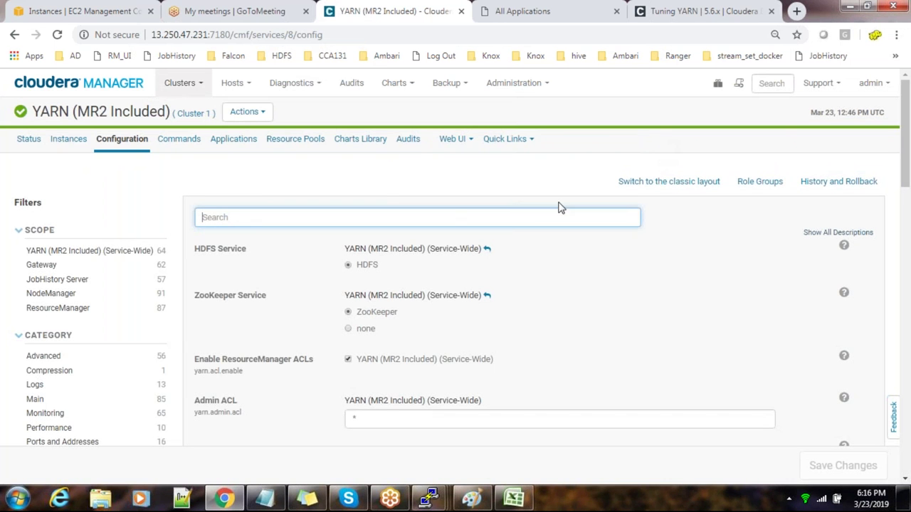
{"action": "key", "text": "ctrl+v"}
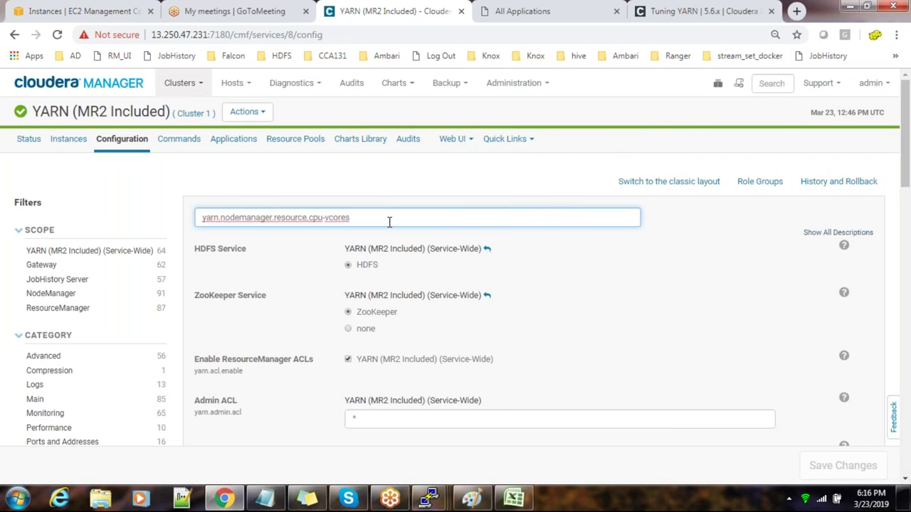
{"action": "key", "text": "alt+Tab"}
{"action": "key", "text": "alt+Tab"}
{"action": "double_click", "coordinate": [400, 268]}
{"action": "type", "text": "8"}
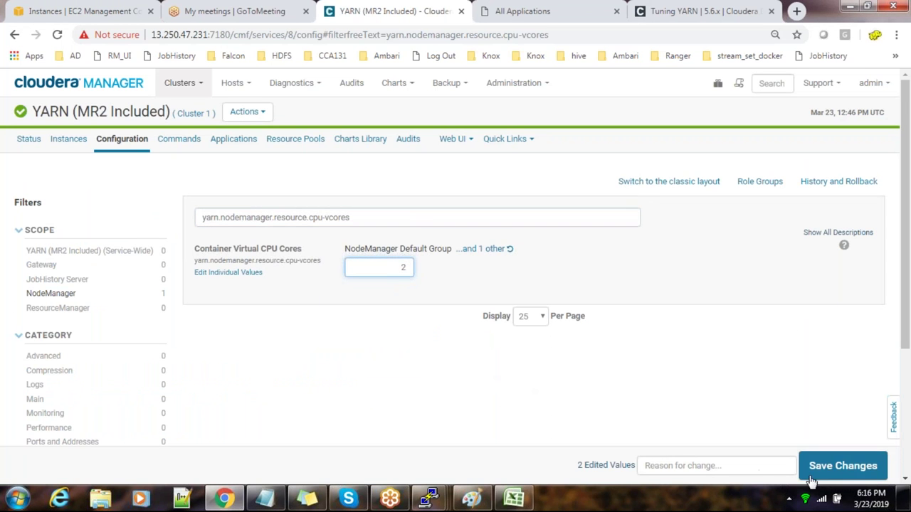
Step: Search for the memory-mb property, set Container Memory to 2 GiB, and save the changes
{"action": "key", "text": "alt+Tab"}
{"action": "left_click", "coordinate": [163, 342]}
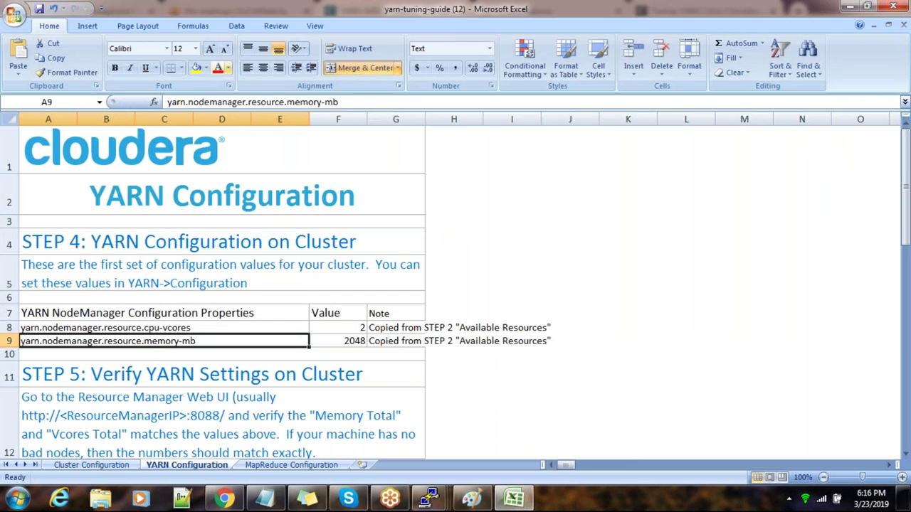
{"action": "left_click_drag", "start_coordinate": [339, 102], "coordinate": [166, 101]}
{"action": "key", "text": "ctrl+c"}
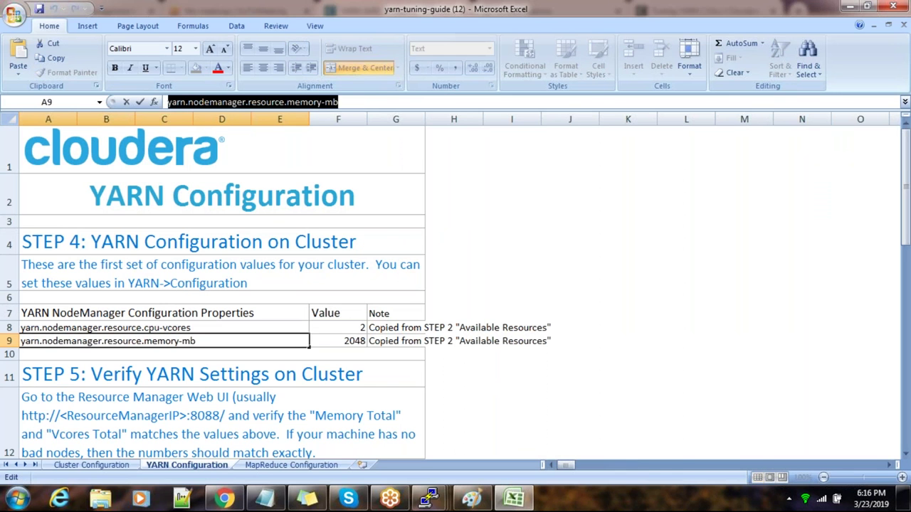
{"action": "key", "text": "alt+Tab"}
{"action": "left_click_drag", "start_coordinate": [374, 214], "coordinate": [122, 197]}
{"action": "key", "text": "ctrl+v"}
{"action": "double_click", "coordinate": [398, 268]}
{"action": "type", "text": "2"}
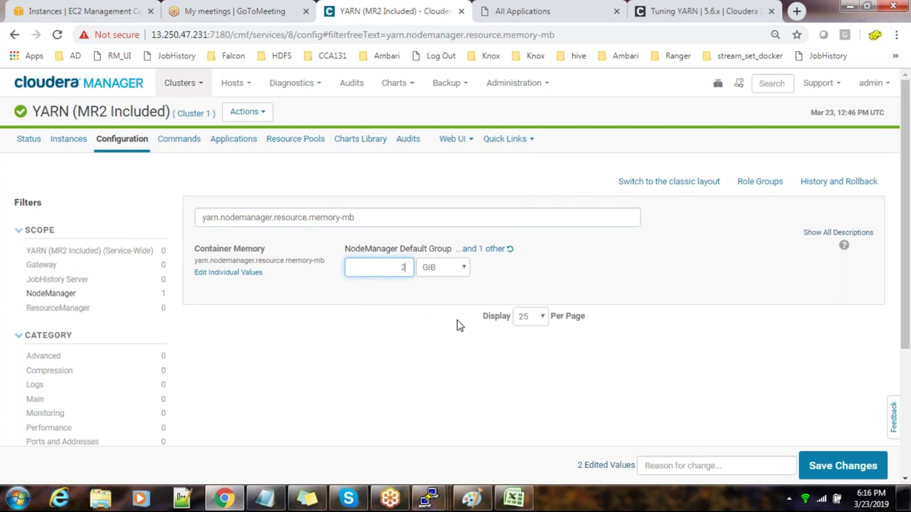
{"action": "left_click", "coordinate": [817, 473]}
{"action": "key", "text": "alt+Tab"}
Step: Copy the minimum-allocation-vcores property from STEP 6 and look it up in Cloudera Manager
{"action": "left_click", "coordinate": [416, 407]}
{"action": "scroll", "coordinate": [415, 407], "scroll_direction": "down", "scroll_amount": 2}
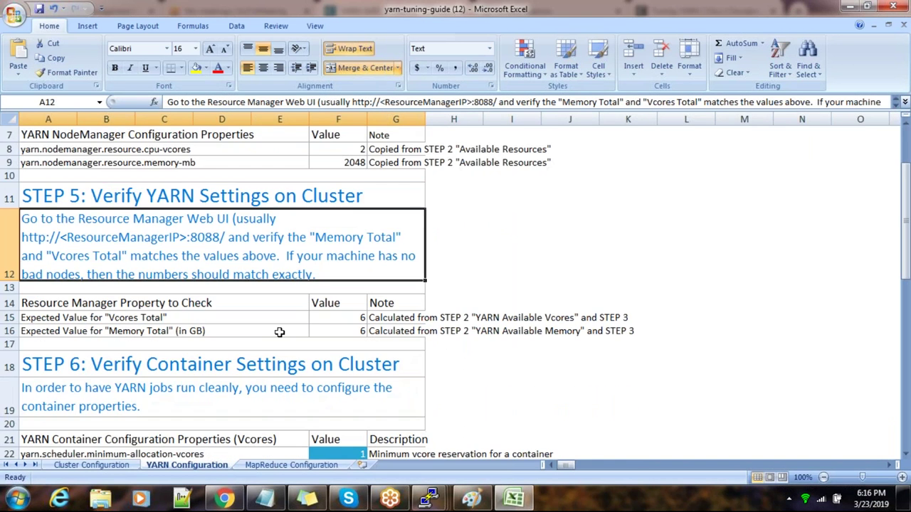
{"action": "scroll", "coordinate": [166, 314], "scroll_direction": "down", "scroll_amount": 2}
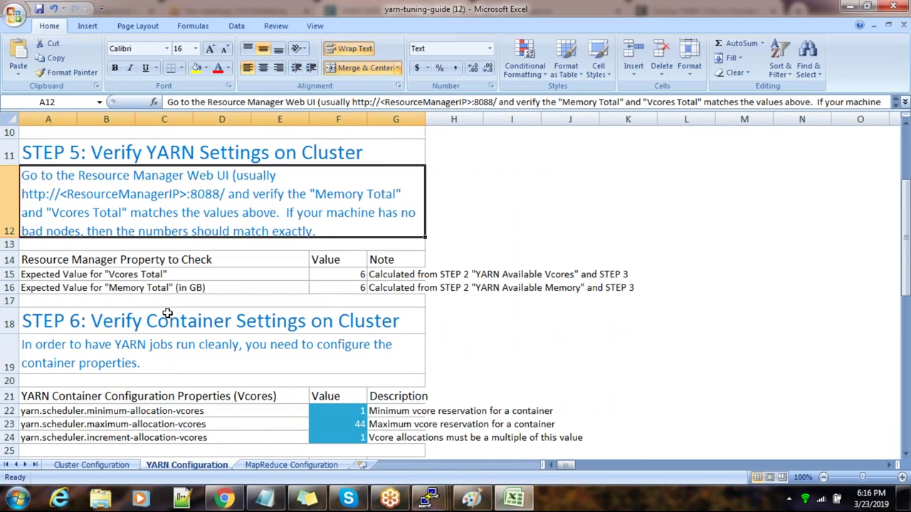
{"action": "left_click", "coordinate": [167, 300]}
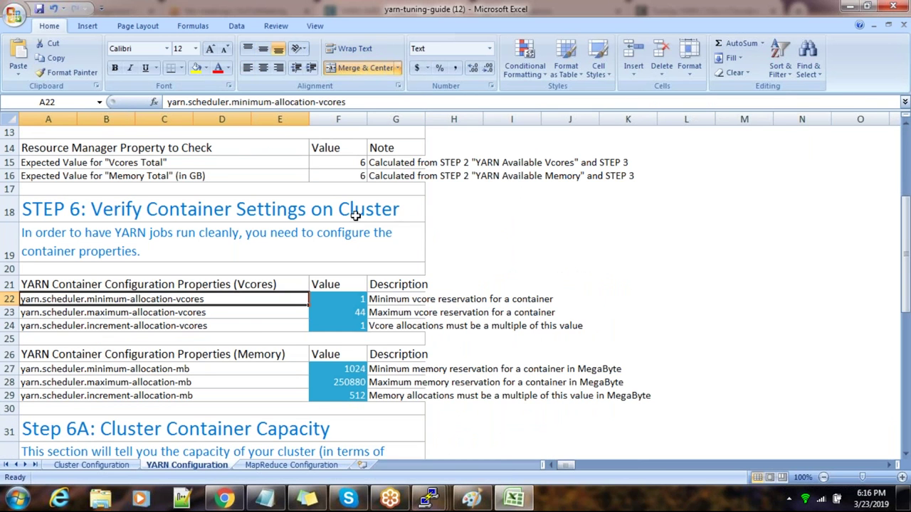
{"action": "left_click_drag", "start_coordinate": [364, 103], "coordinate": [125, 104]}
{"action": "key", "text": "ctrl+c"}
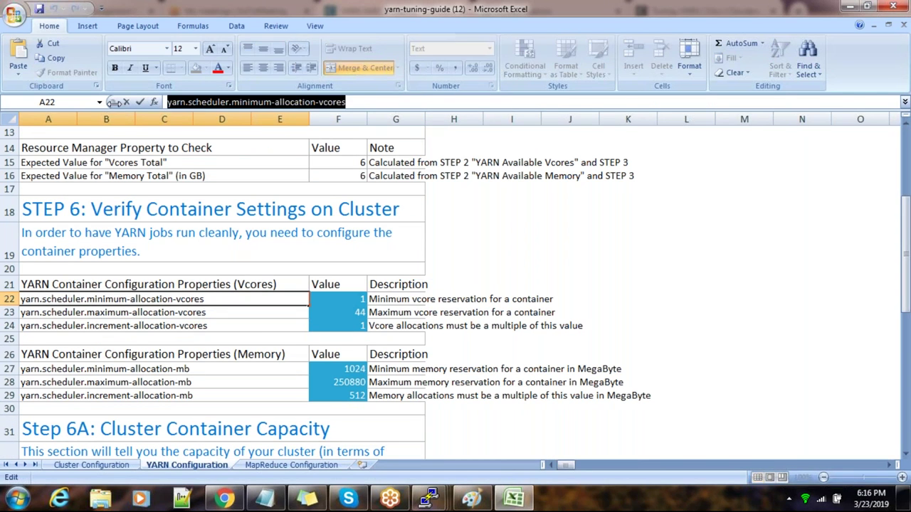
{"action": "key", "text": "alt+Tab"}
{"action": "left_click_drag", "start_coordinate": [386, 218], "coordinate": [31, 222]}
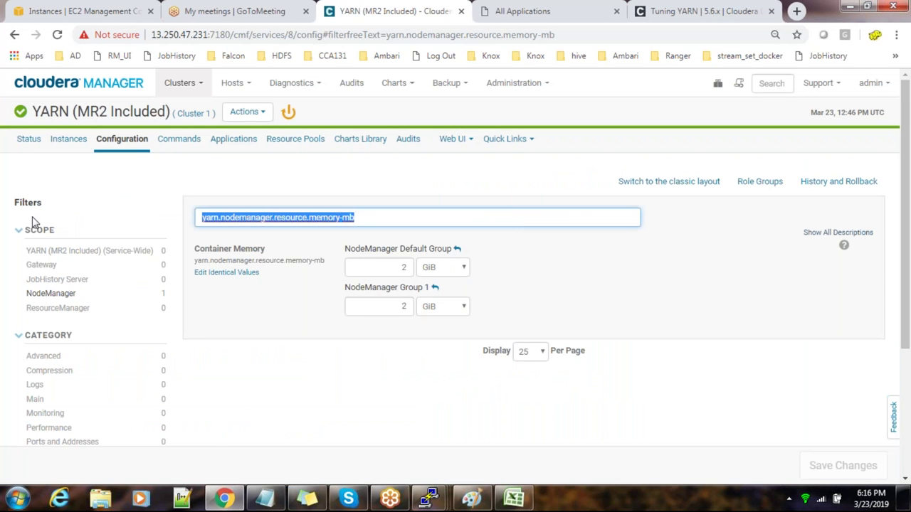
{"action": "key", "text": "ctrl+v"}
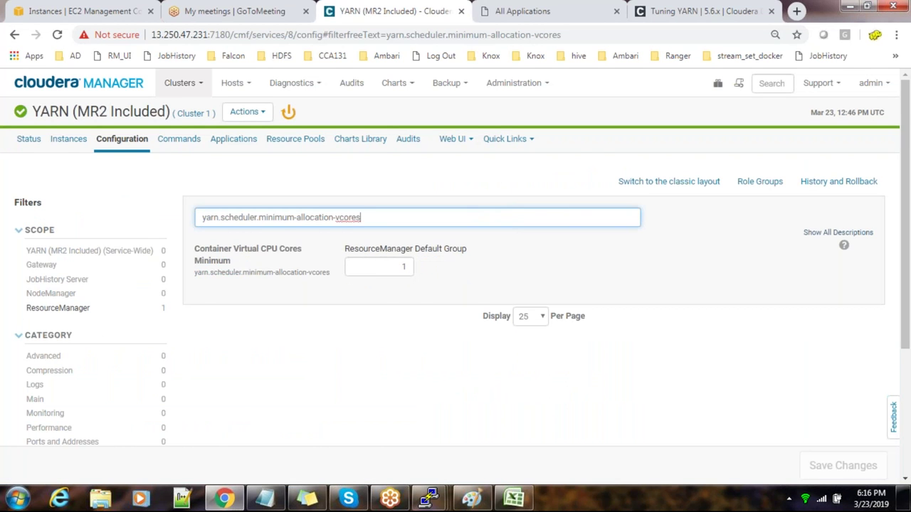
{"action": "key", "text": "alt+Tab"}
Step: Review the guide's maximum allocation values of 250880 MB and 44 vcores
{"action": "left_click", "coordinate": [107, 313]}
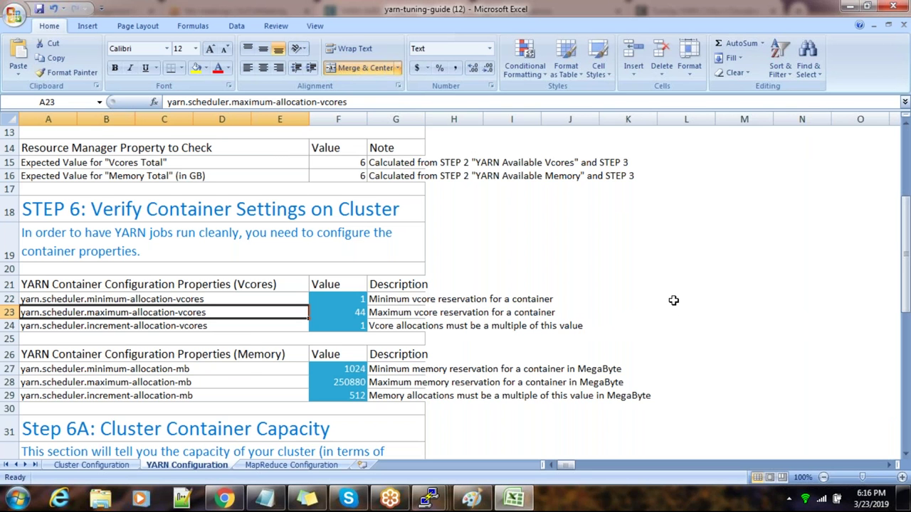
{"action": "left_click", "coordinate": [673, 301]}
{"action": "scroll", "coordinate": [228, 346], "scroll_direction": "up", "scroll_amount": 2}
{"action": "scroll", "coordinate": [228, 345], "scroll_direction": "down", "scroll_amount": 4}
{"action": "left_click", "coordinate": [107, 467]}
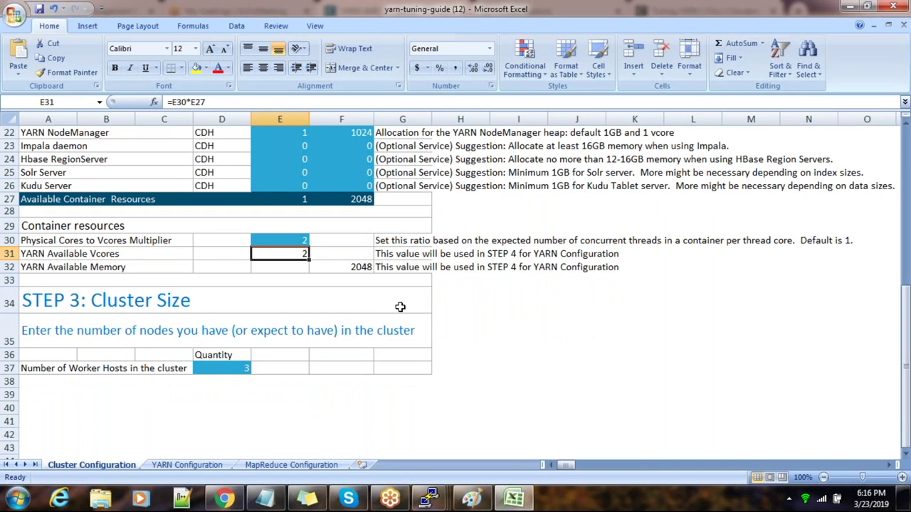
{"action": "left_click", "coordinate": [187, 468]}
{"action": "left_click", "coordinate": [468, 356]}
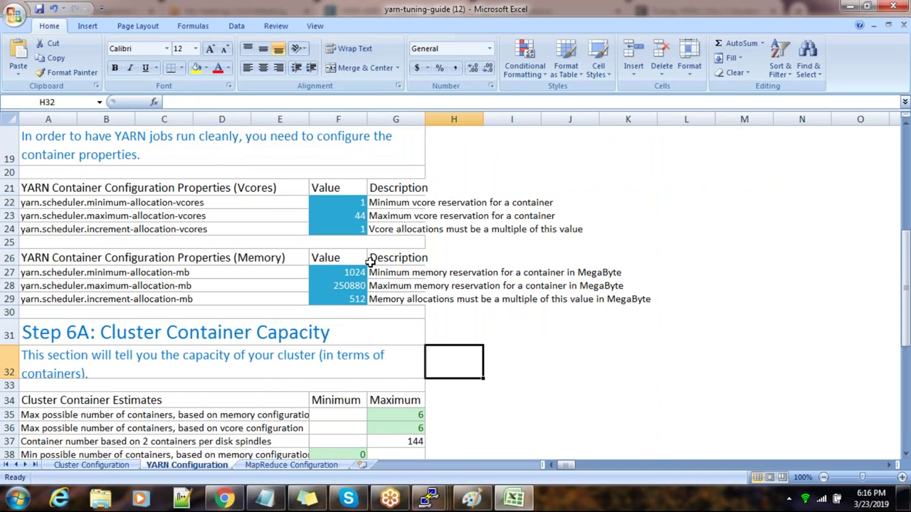
{"action": "left_click", "coordinate": [354, 284]}
{"action": "left_click", "coordinate": [348, 217]}
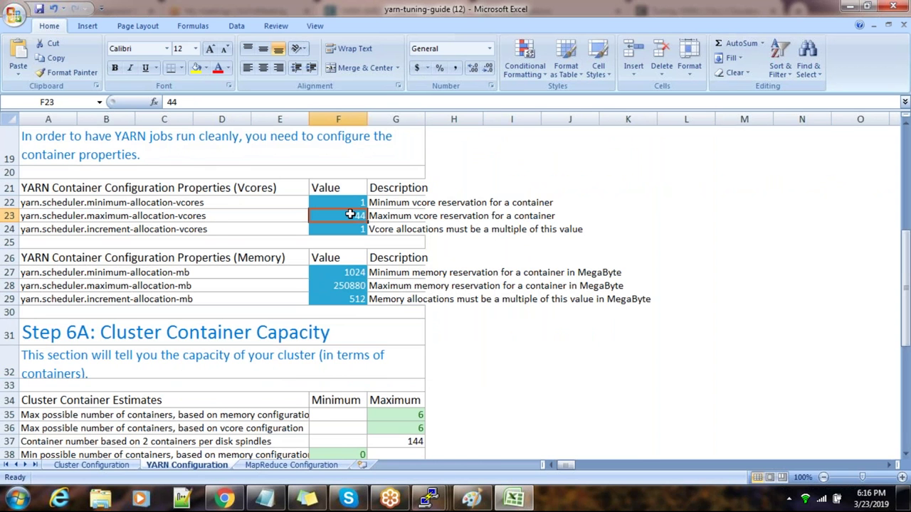
{"action": "scroll", "coordinate": [217, 235], "scroll_direction": "up", "scroll_amount": 4}
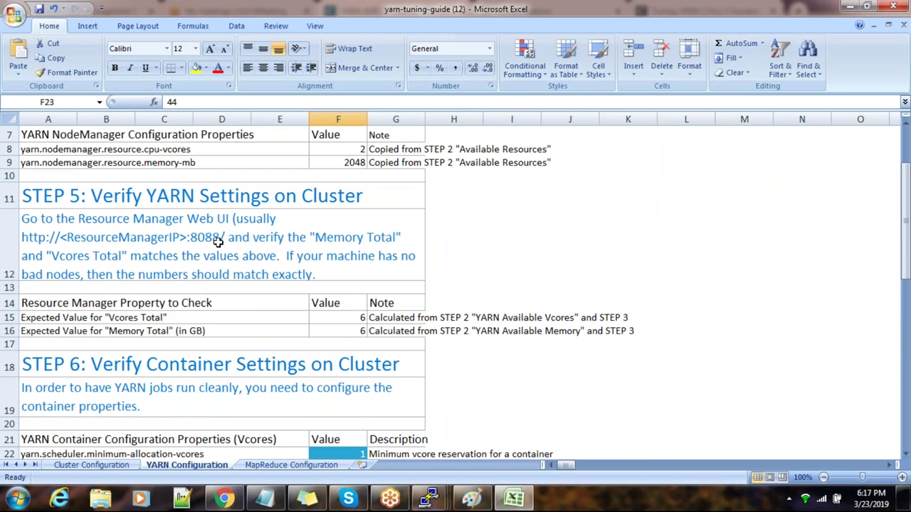
{"action": "scroll", "coordinate": [217, 242], "scroll_direction": "down", "scroll_amount": 2}
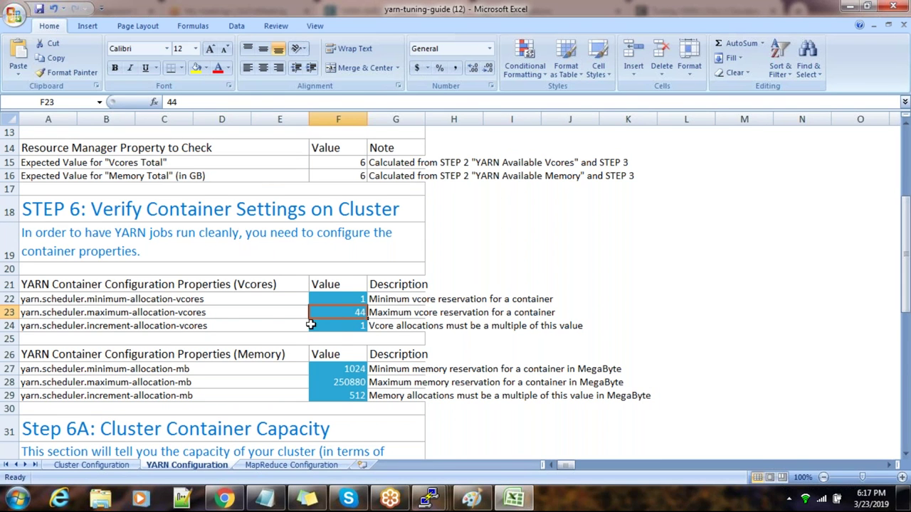
Step: Check the increment-allocation-vcores value and how the expected Memory Total is calculated
{"action": "left_click", "coordinate": [265, 313]}
{"action": "left_click", "coordinate": [350, 308]}
{"action": "left_click", "coordinate": [350, 340]}
{"action": "left_click", "coordinate": [347, 324]}
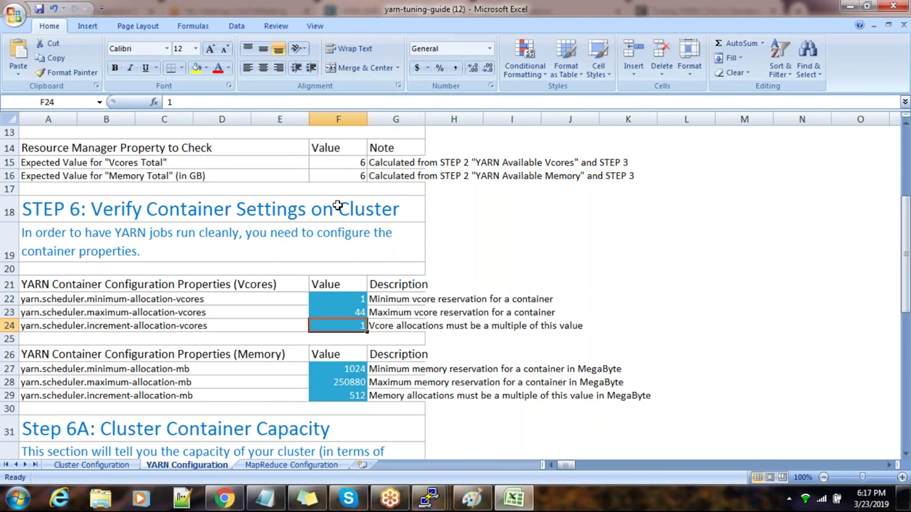
{"action": "left_click", "coordinate": [366, 178]}
{"action": "left_click", "coordinate": [336, 328]}
{"action": "left_click", "coordinate": [338, 312]}
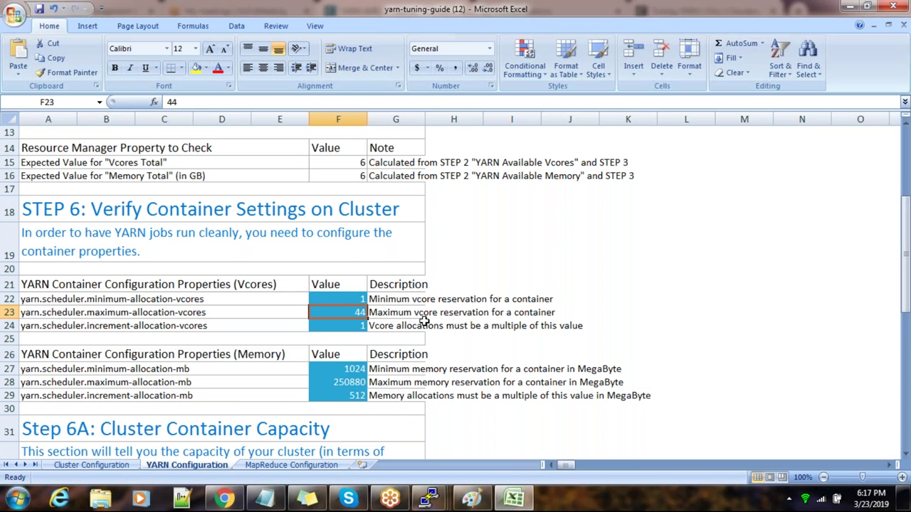
{"action": "left_click", "coordinate": [204, 302]}
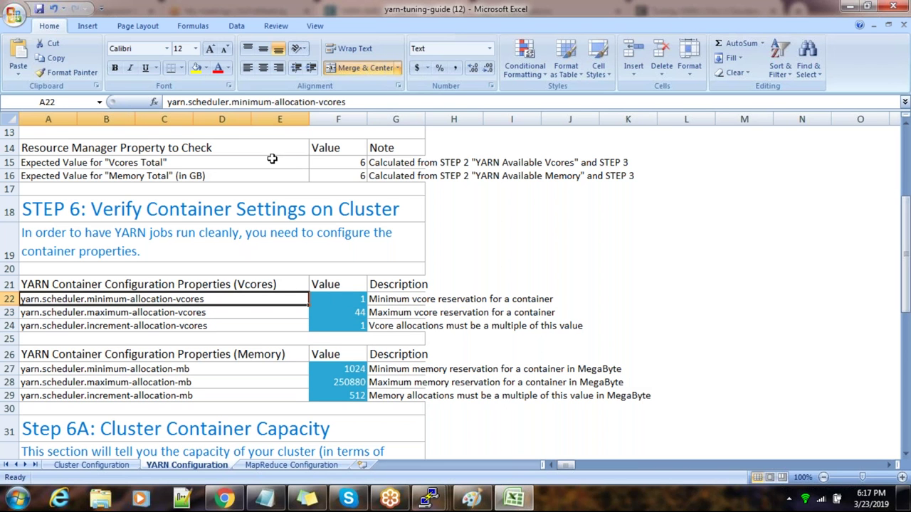
Step: Change Cloudera Manager's maximum-allocation-vcores from 44 to 2 and save it
{"action": "left_click_drag", "start_coordinate": [347, 101], "coordinate": [165, 102]}
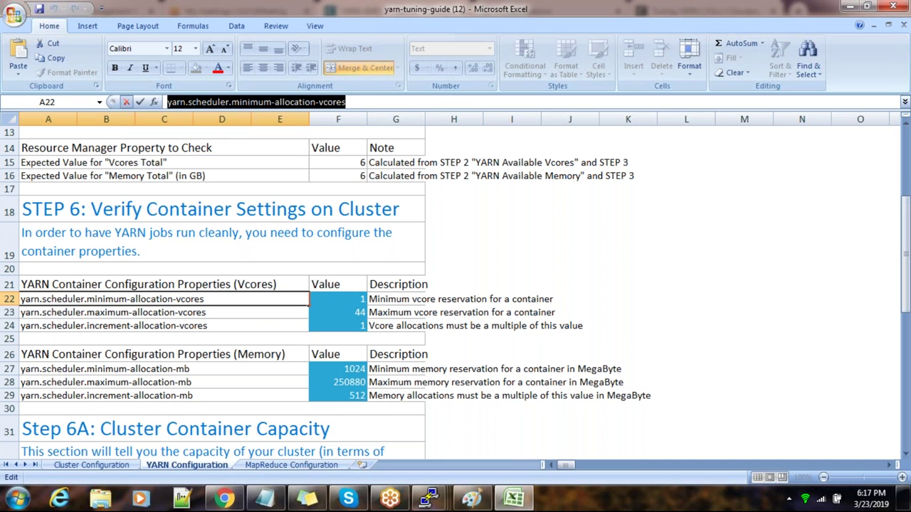
{"action": "left_click", "coordinate": [192, 312]}
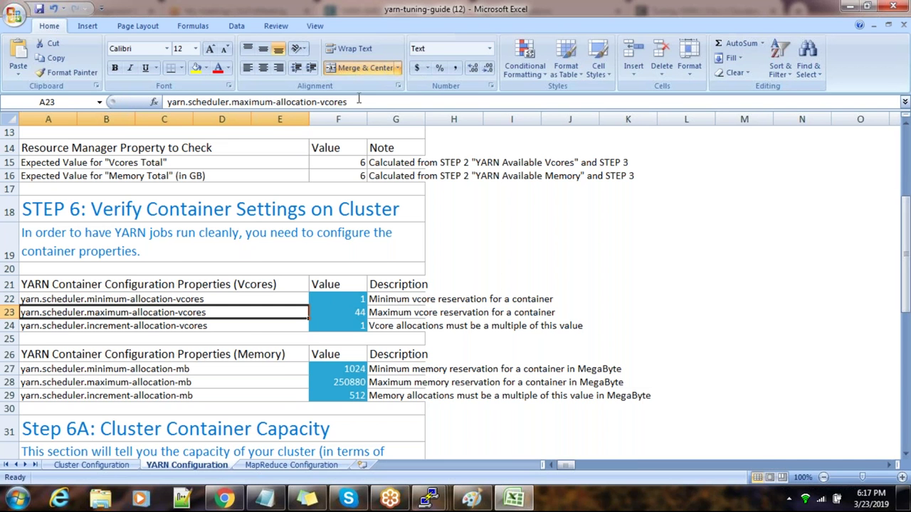
{"action": "key", "text": "alt+Tab"}
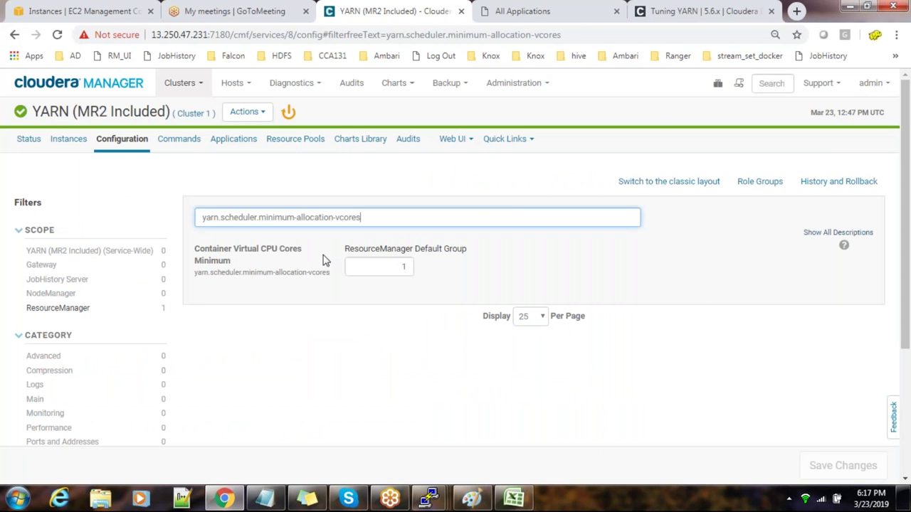
{"action": "left_click_drag", "start_coordinate": [367, 217], "coordinate": [36, 220]}
{"action": "type", "text": "yarn.scheduler.maximum-allocation-vcores"}
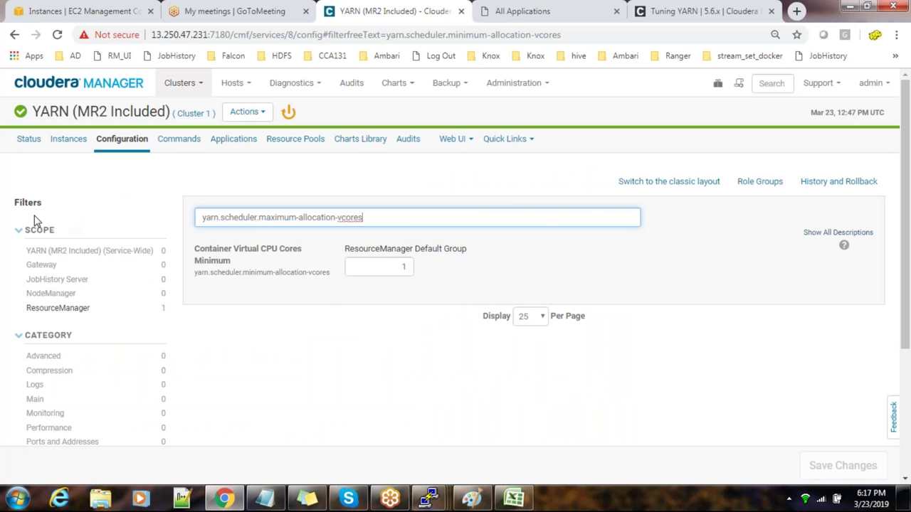
{"action": "double_click", "coordinate": [386, 274]}
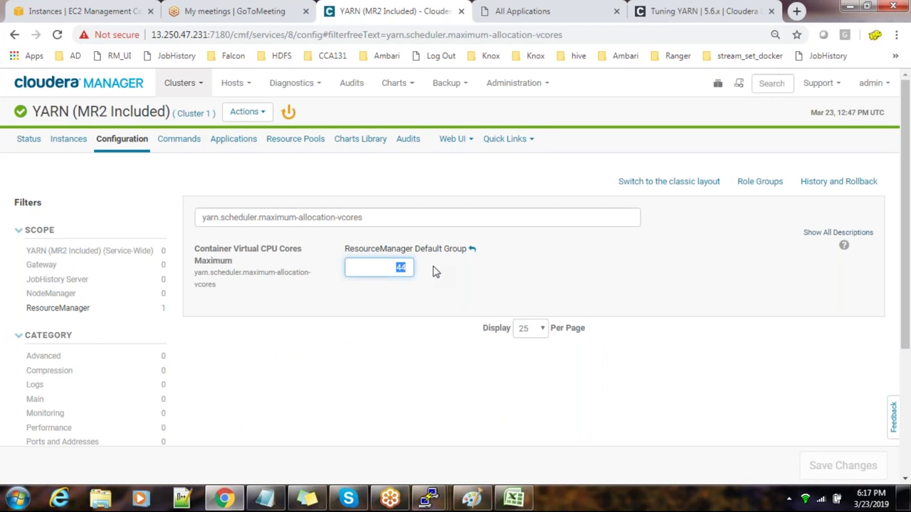
{"action": "type", "text": "2"}
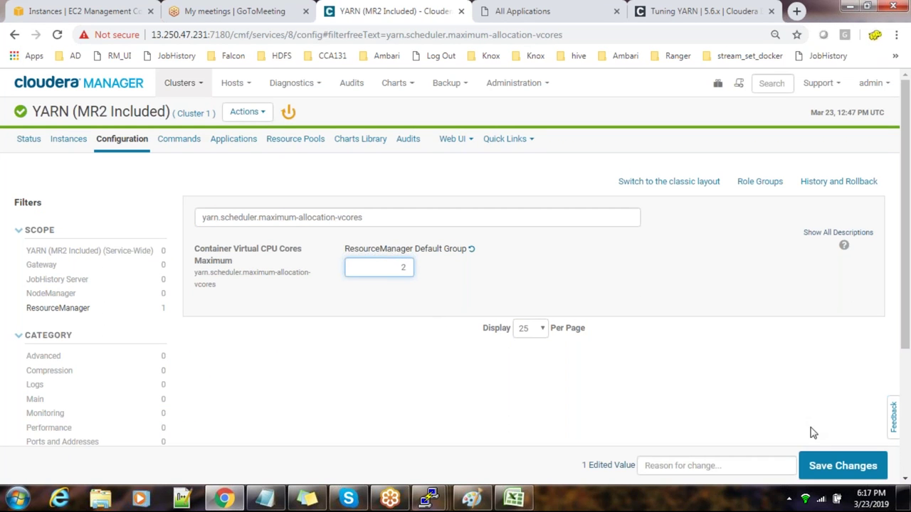
{"action": "left_click", "coordinate": [829, 465]}
{"action": "key", "text": "alt+Tab"}
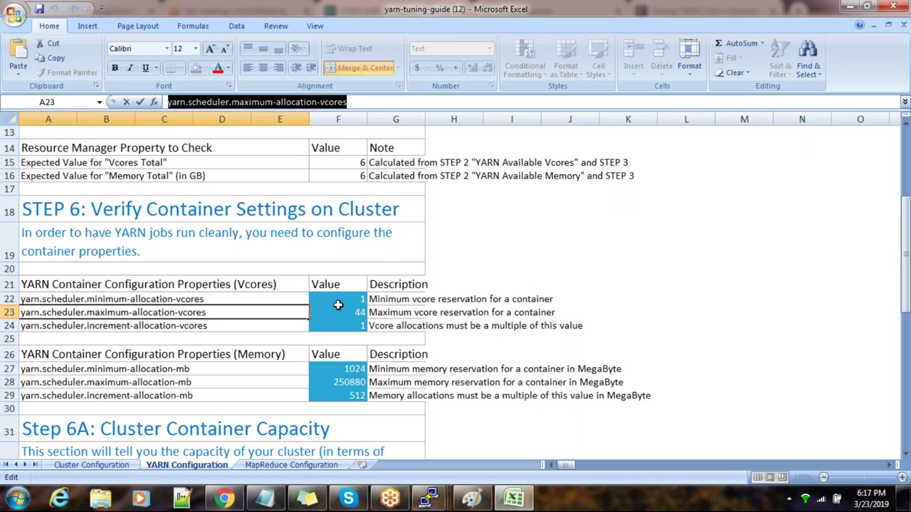
Step: Copy the increment-allocation-vcores property and filter Cloudera Manager's settings by it
{"action": "left_click", "coordinate": [202, 330]}
{"action": "left_click_drag", "start_coordinate": [356, 103], "coordinate": [99, 104]}
{"action": "key", "text": "ctrl+c"}
{"action": "key", "text": "alt+Tab"}
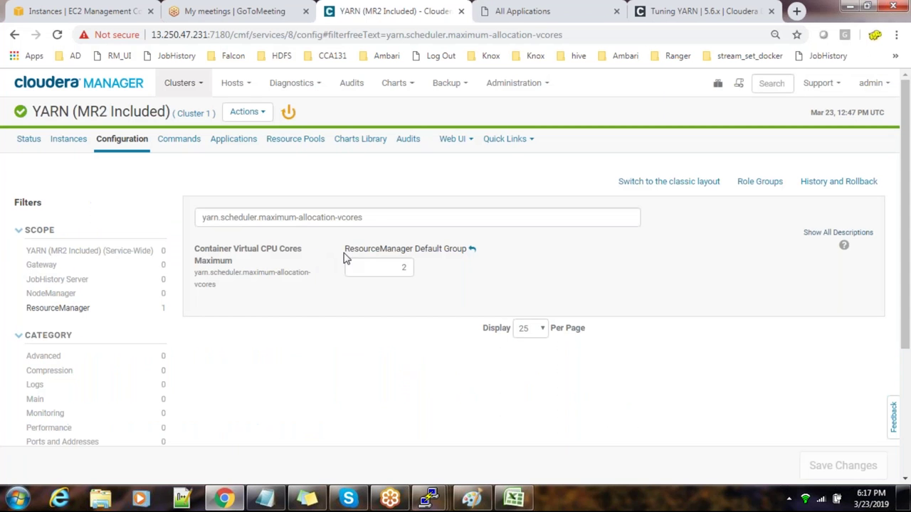
{"action": "left_click_drag", "start_coordinate": [367, 215], "coordinate": [16, 211]}
{"action": "key", "text": "ctrl+v"}
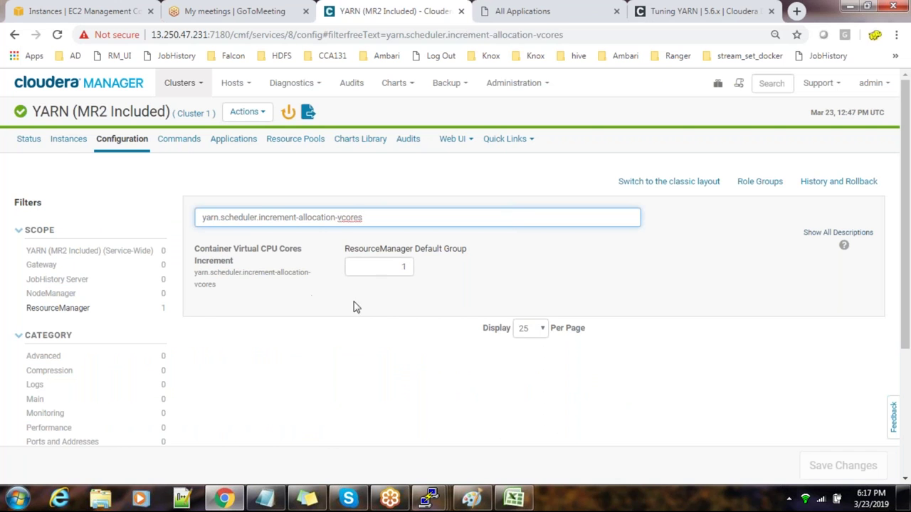
{"action": "key", "text": "alt+Tab"}
{"action": "left_click", "coordinate": [249, 370]}
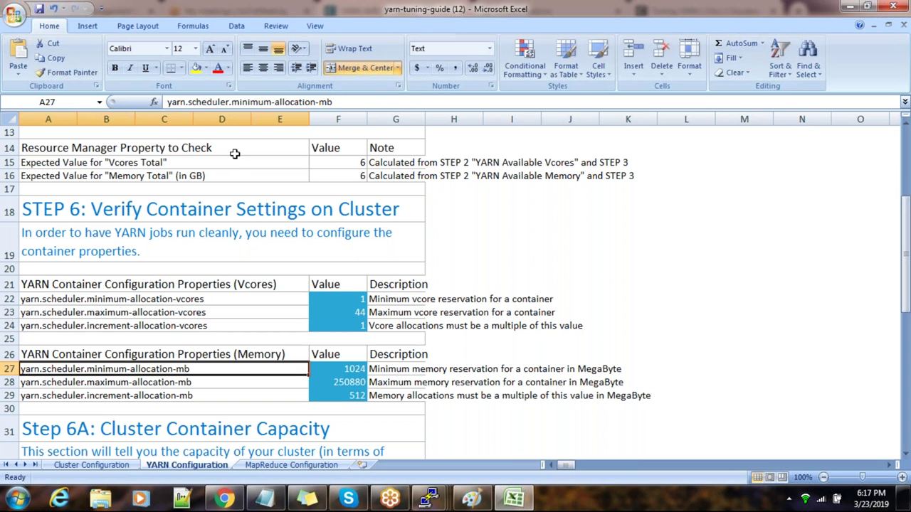
Step: Filter Cloudera Manager by minimum-allocation-mb to confirm the 1 GiB minimum
{"action": "left_click_drag", "start_coordinate": [358, 106], "coordinate": [100, 106]}
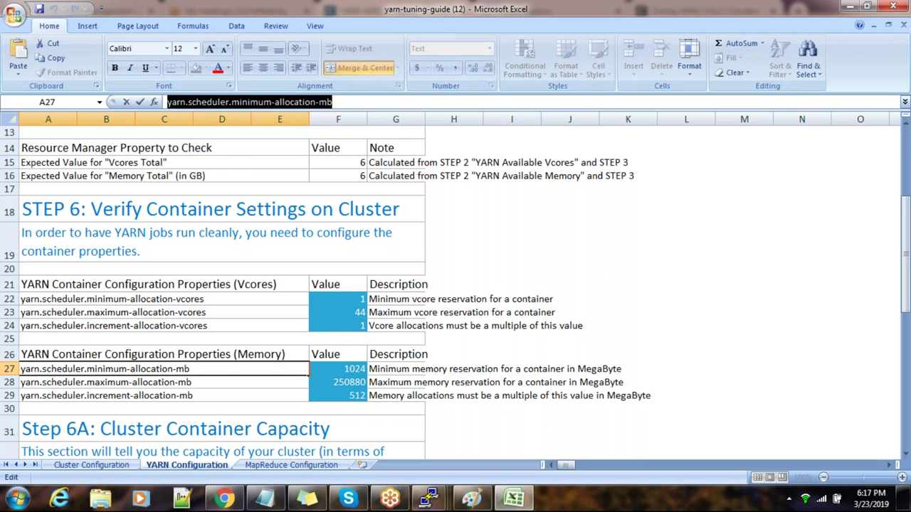
{"action": "key", "text": "alt+Tab"}
{"action": "left_click_drag", "start_coordinate": [411, 218], "coordinate": [23, 227]}
{"action": "key", "text": "ctrl+v"}
{"action": "key", "text": "alt+Tab"}
Step: Filter by maximum-allocation-mb and clear the 245 GiB Container Memory Maximum value
{"action": "left_click", "coordinate": [229, 383]}
{"action": "left_click_drag", "start_coordinate": [333, 102], "coordinate": [157, 101]}
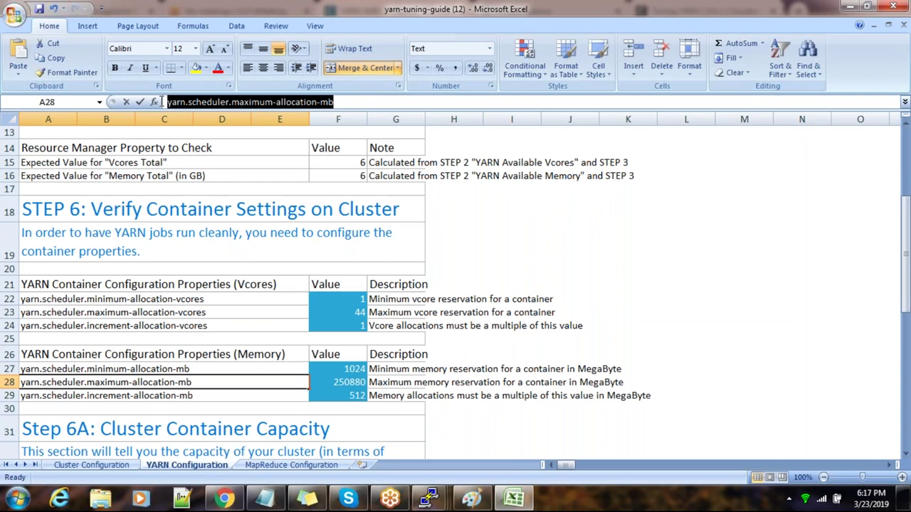
{"action": "key", "text": "alt+Tab"}
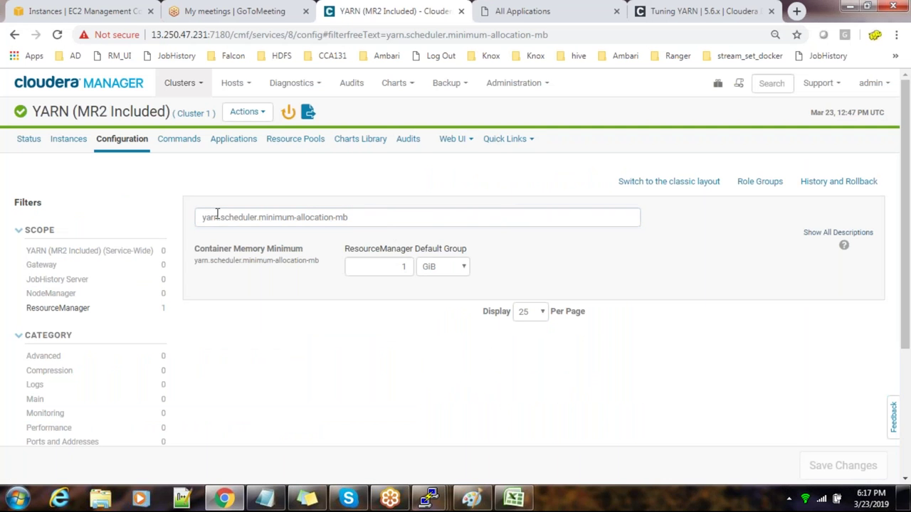
{"action": "left_click_drag", "start_coordinate": [377, 217], "coordinate": [78, 217]}
{"action": "key", "text": "ctrl+v"}
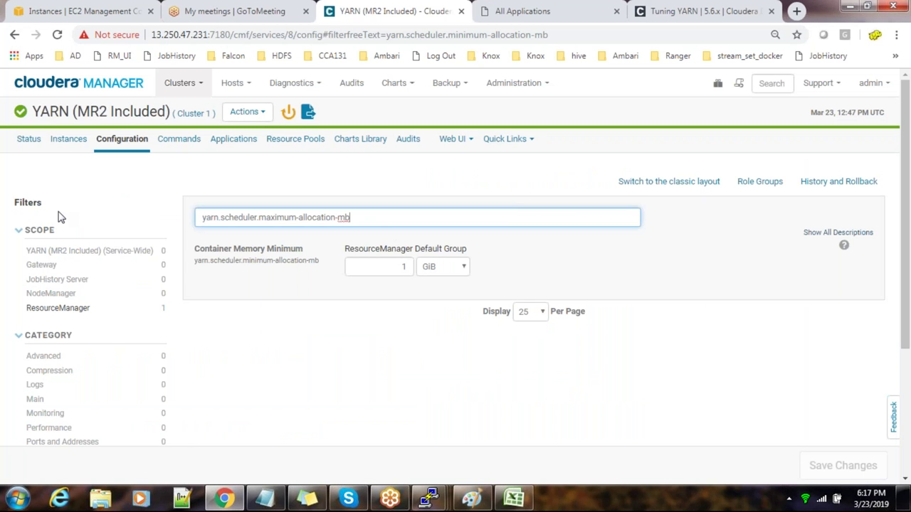
{"action": "double_click", "coordinate": [398, 267]}
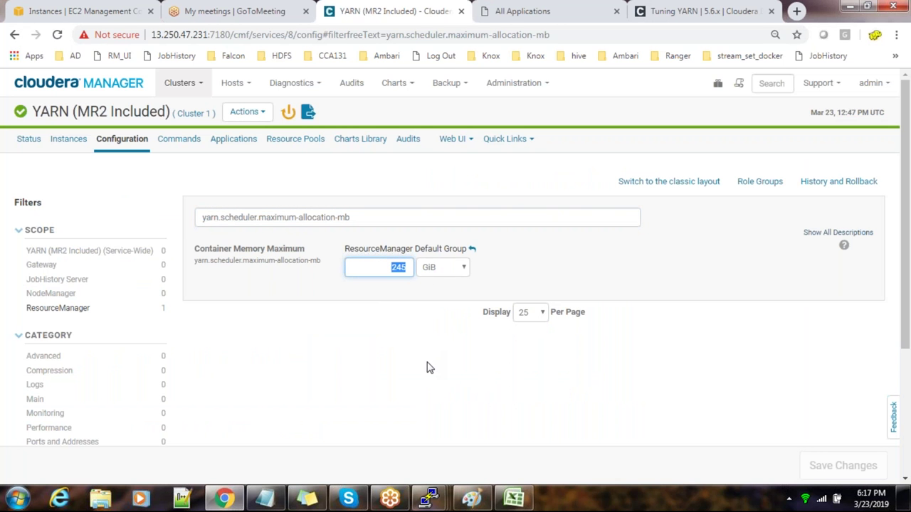
{"action": "key", "text": "BackSpace"}
{"action": "key", "text": "alt+Tab"}
Step: Filter by increment-allocation-mb to confirm the 512 MiB increment
{"action": "left_click", "coordinate": [207, 396]}
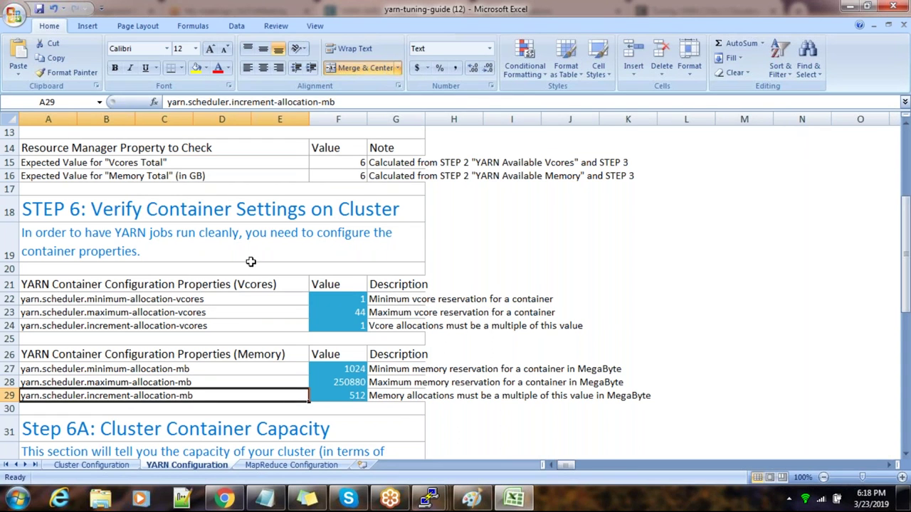
{"action": "left_click_drag", "start_coordinate": [349, 102], "coordinate": [168, 102]}
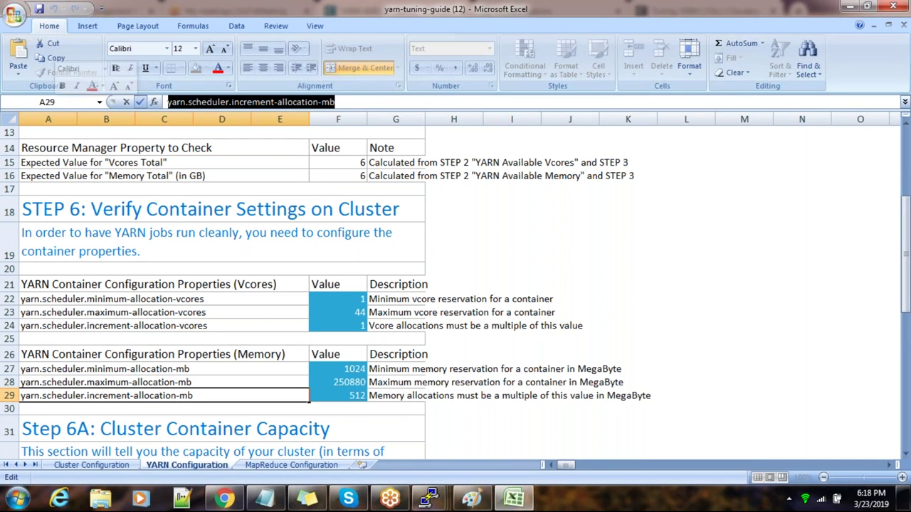
{"action": "key", "text": "alt+Tab"}
{"action": "left_click_drag", "start_coordinate": [348, 218], "coordinate": [43, 231]}
{"action": "key", "text": "ctrl+v"}
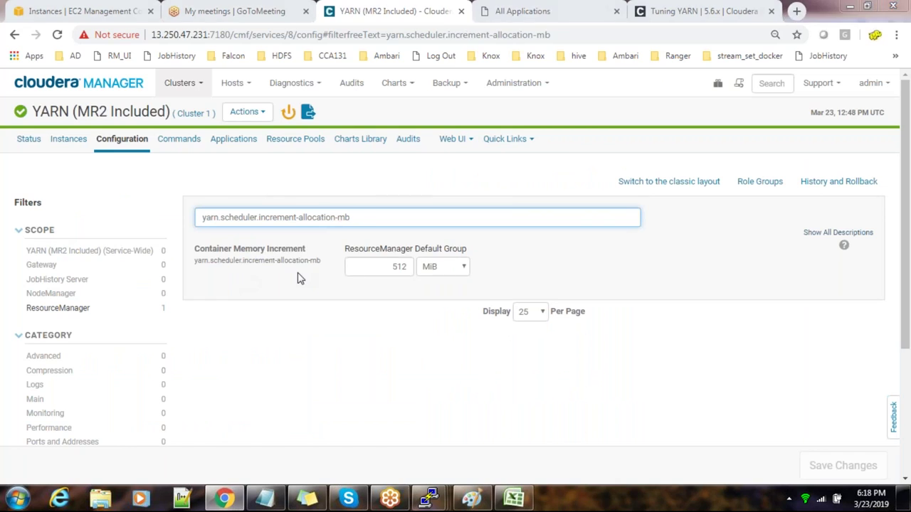
{"action": "key", "text": "alt+Tab"}
{"action": "left_click", "coordinate": [427, 431]}
{"action": "scroll", "coordinate": [426, 432], "scroll_direction": "down", "scroll_amount": 4}
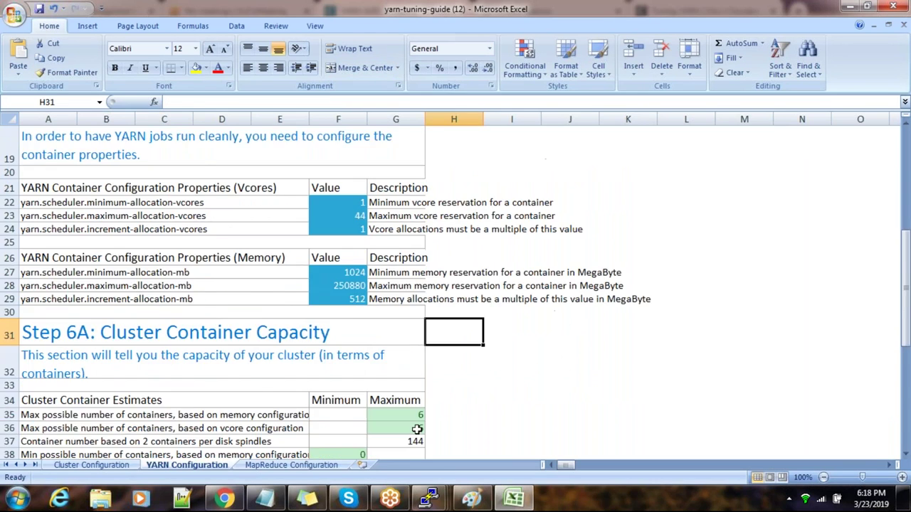
Step: On the MapReduce Configuration sheet, look up yarn.app.mapreduce.am.resource.cpu-vcores in Cloudera Manager's configuration filter
{"action": "scroll", "coordinate": [416, 430], "scroll_direction": "down", "scroll_amount": 4}
{"action": "left_click", "coordinate": [283, 465]}
{"action": "scroll", "coordinate": [246, 292], "scroll_direction": "up", "scroll_amount": 6}
{"action": "scroll", "coordinate": [246, 292], "scroll_direction": "down", "scroll_amount": 2}
{"action": "scroll", "coordinate": [246, 293], "scroll_direction": "up", "scroll_amount": 1}
{"action": "left_click", "coordinate": [180, 302]}
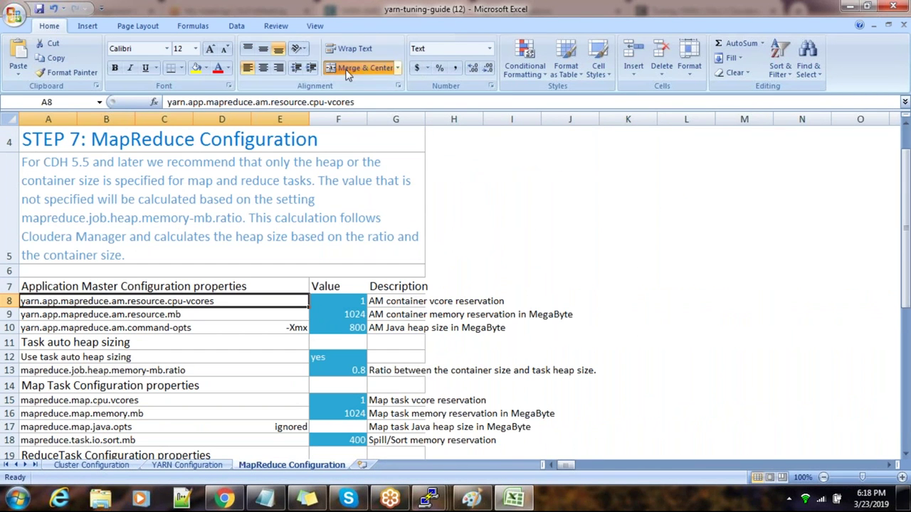
{"action": "left_click_drag", "start_coordinate": [364, 102], "coordinate": [138, 106]}
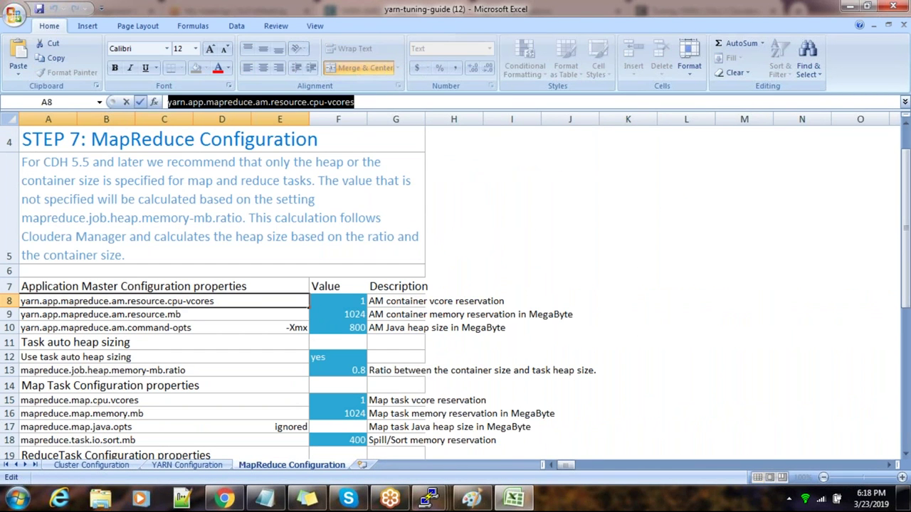
{"action": "key", "text": "ctrl+c"}
{"action": "key", "text": "alt+Tab"}
{"action": "left_click_drag", "start_coordinate": [400, 215], "coordinate": [22, 216]}
{"action": "key", "text": "ctrl+v"}
Step: Look up yarn.app.mapreduce.am.resource.mb in Cloudera Manager's configuration filter to compare its value
{"action": "key", "text": "alt+Tab"}
{"action": "left_click", "coordinate": [212, 315]}
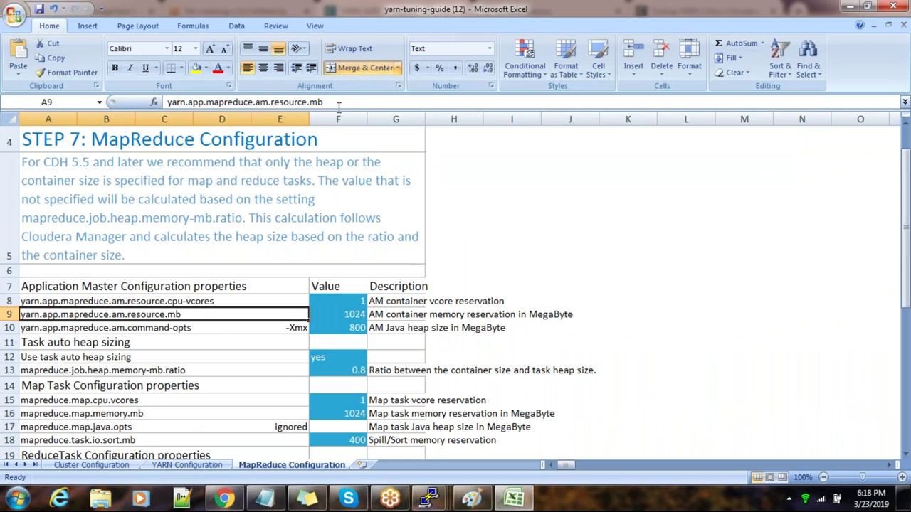
{"action": "left_click_drag", "start_coordinate": [338, 102], "coordinate": [163, 103]}
{"action": "key", "text": "ctrl+c"}
{"action": "key", "text": "alt+Tab"}
{"action": "left_click_drag", "start_coordinate": [396, 217], "coordinate": [108, 216]}
{"action": "key", "text": "ctrl+v"}
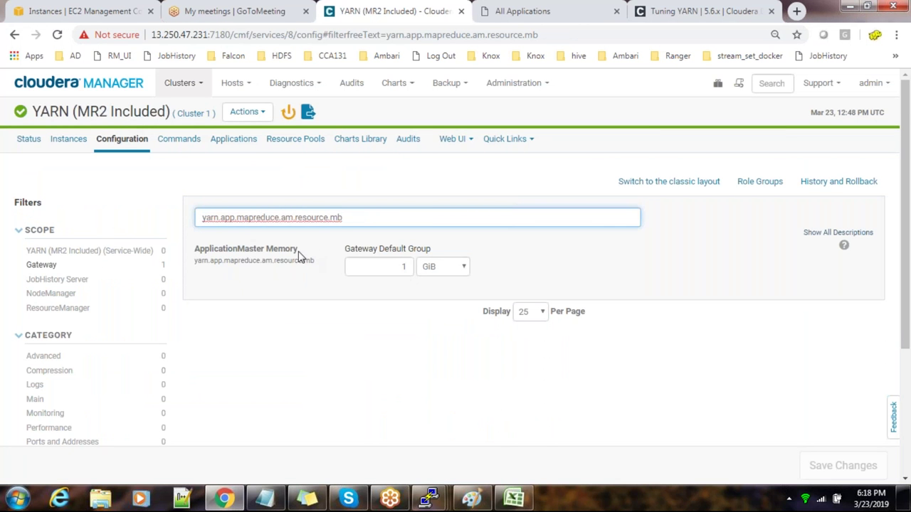
Step: Look up yarn.app.mapreduce.am.command-opts in Cloudera Manager's configuration filter to compare its value
{"action": "key", "text": "alt+Tab"}
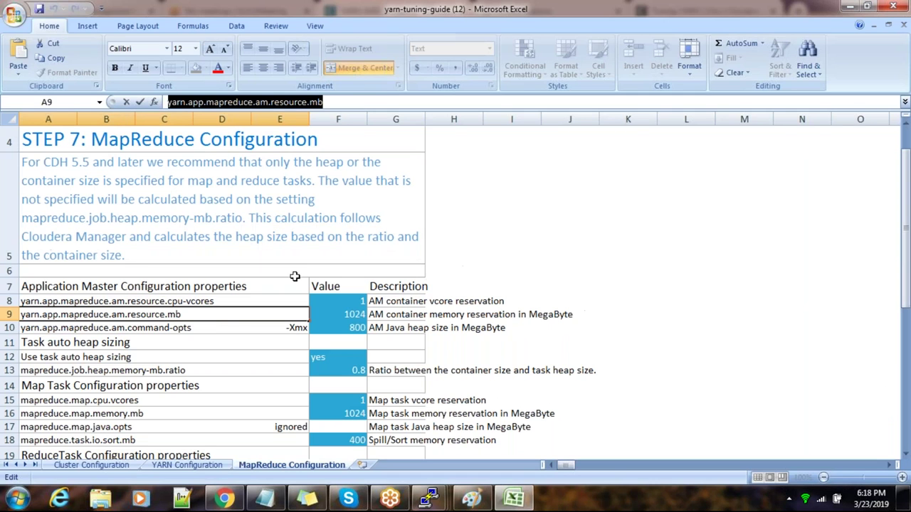
{"action": "left_click", "coordinate": [212, 328]}
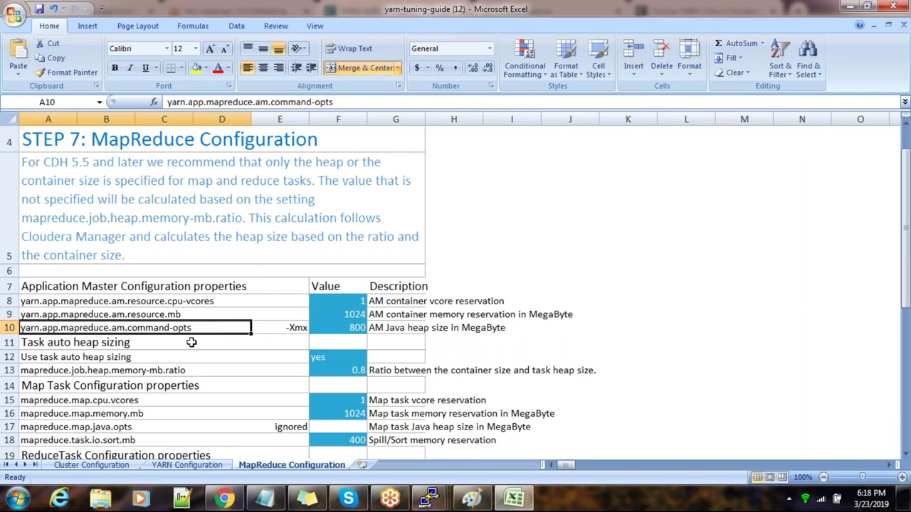
{"action": "left_click_drag", "start_coordinate": [333, 101], "coordinate": [142, 103]}
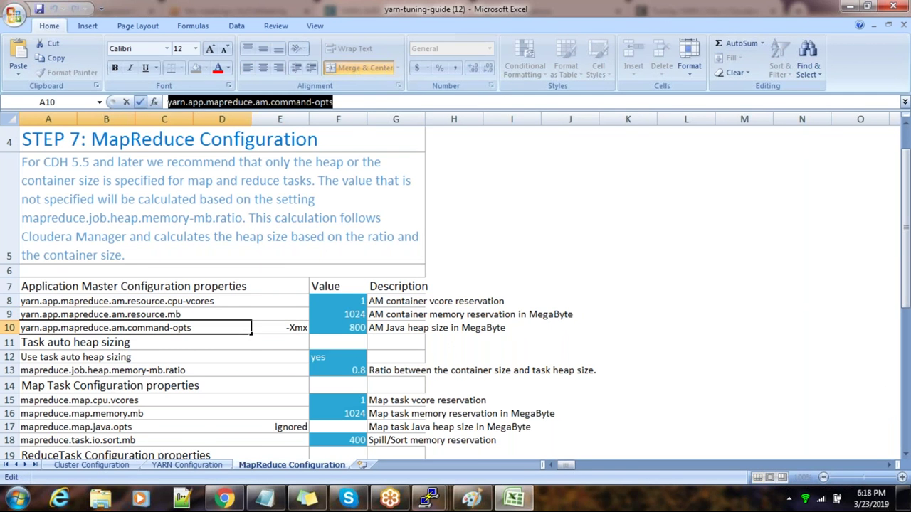
{"action": "key", "text": "alt+Tab"}
{"action": "triple_click", "coordinate": [390, 221]}
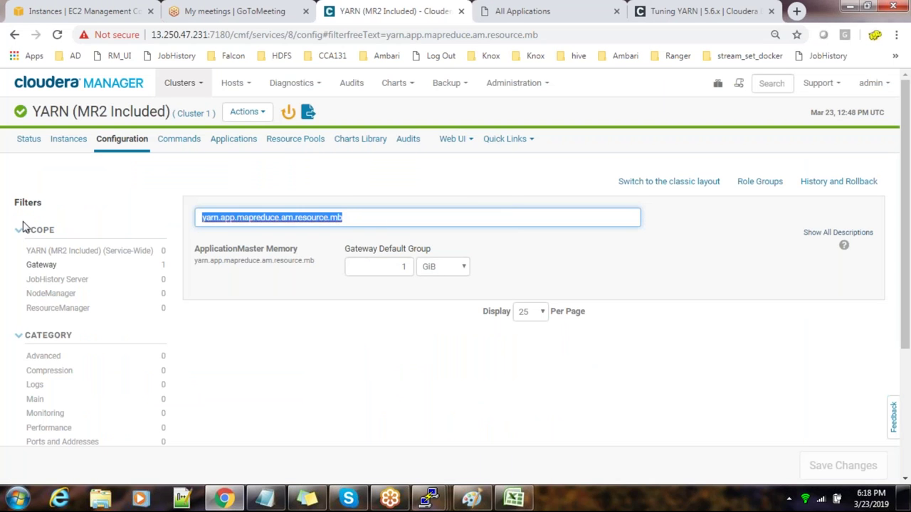
{"action": "key", "text": "ctrl+v"}
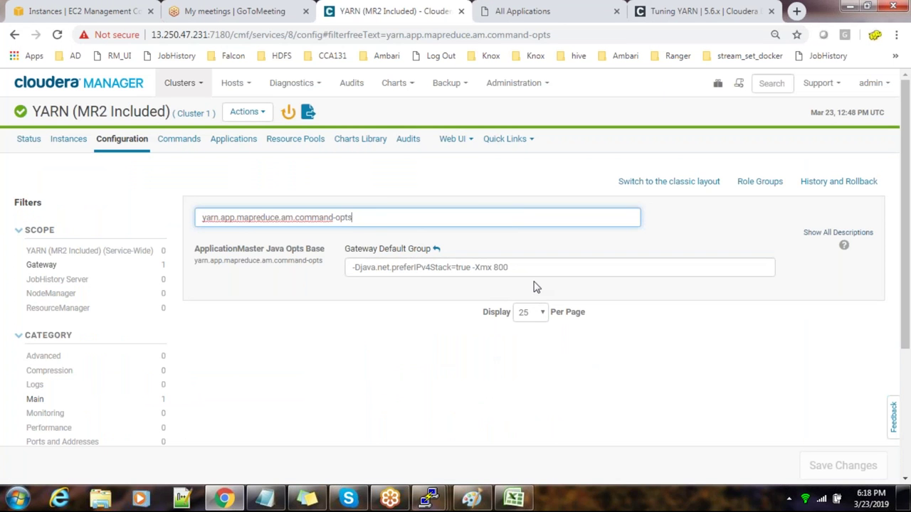
Step: Look up mapreduce.job.heap.memory-mb.ratio in Cloudera Manager's configuration search to compare the heap ratio
{"action": "key", "text": "alt+Tab"}
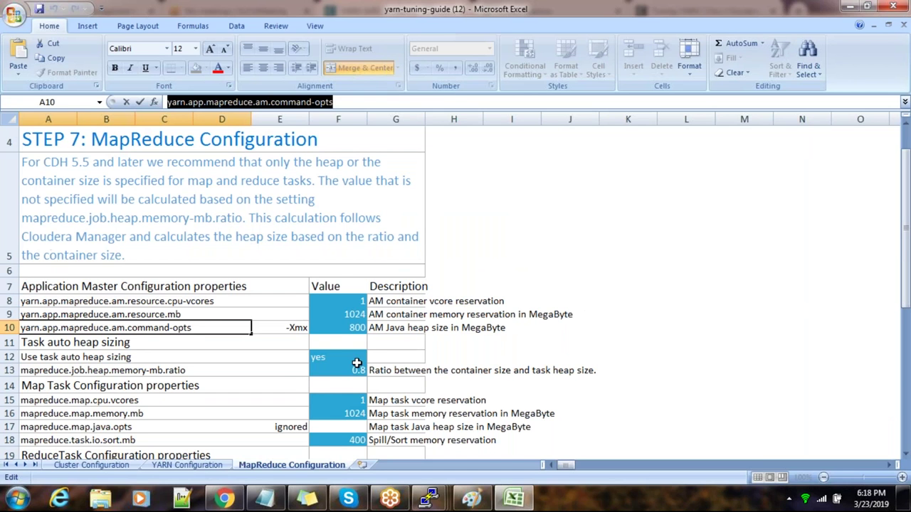
{"action": "left_click", "coordinate": [160, 370]}
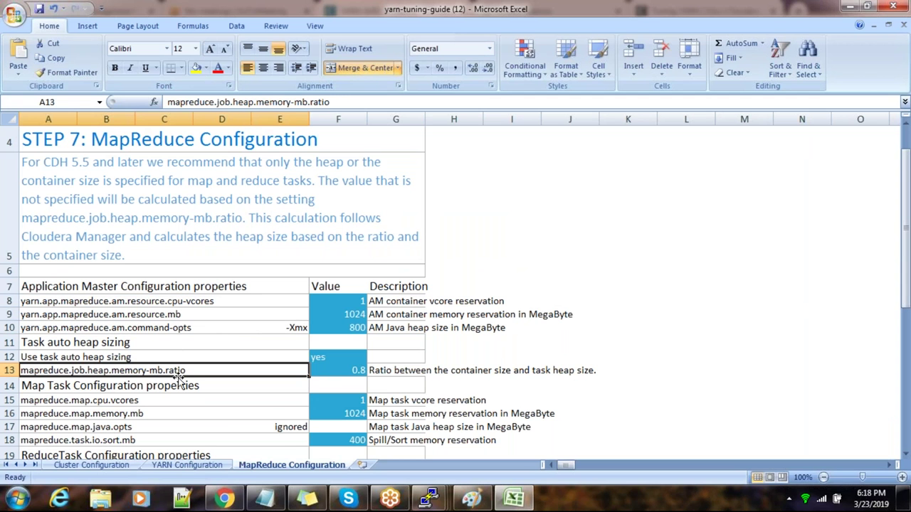
{"action": "left_click", "coordinate": [354, 101]}
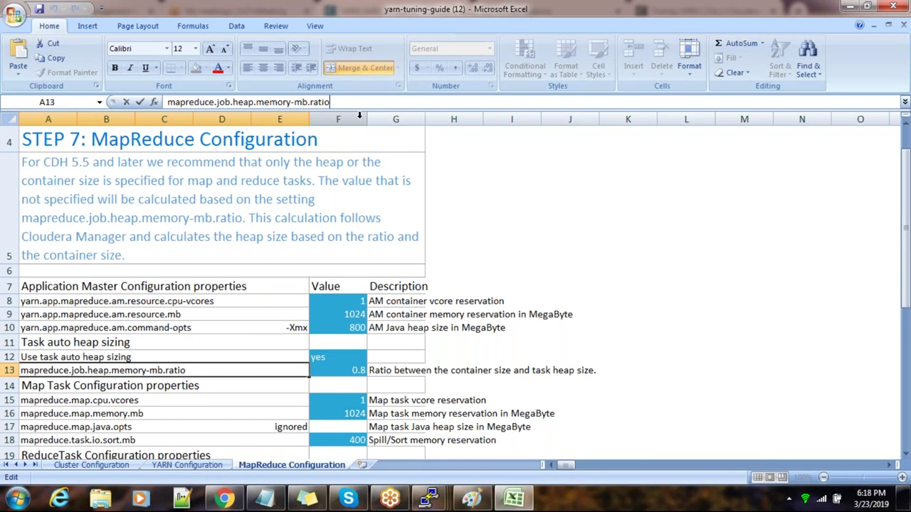
{"action": "left_click_drag", "start_coordinate": [363, 101], "coordinate": [164, 102]}
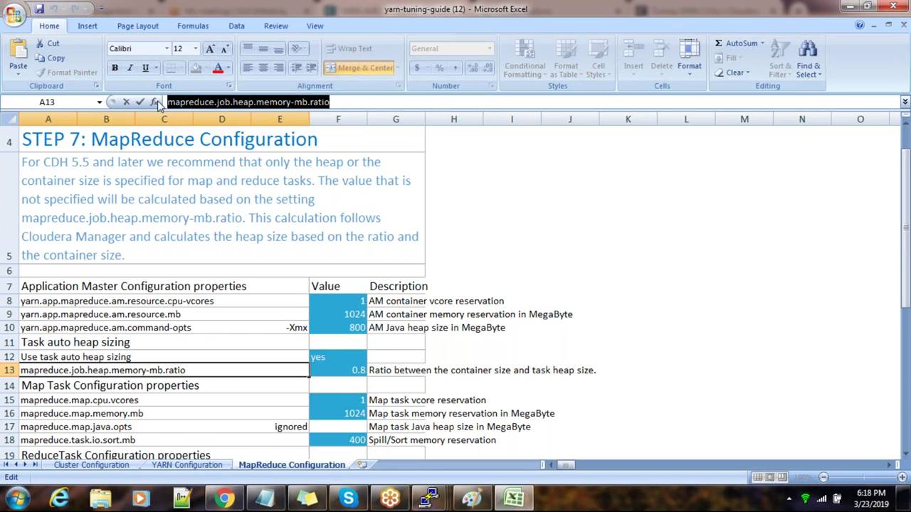
{"action": "key", "text": "alt+Tab"}
{"action": "left_click", "coordinate": [377, 217]}
{"action": "left_click_drag", "start_coordinate": [377, 217], "coordinate": [72, 225]}
{"action": "key", "text": "ctrl+v"}
Step: After a brief look at the master1 terminal, check mapreduce.map.cpu.vcores in Cloudera Manager (1 vcore)
{"action": "mouse_move", "coordinate": [428, 498]}
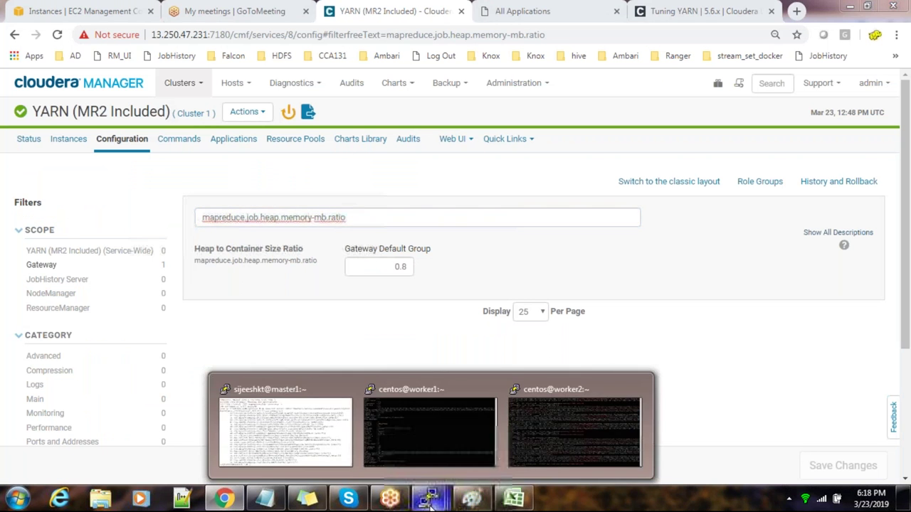
{"action": "left_click", "coordinate": [342, 452]}
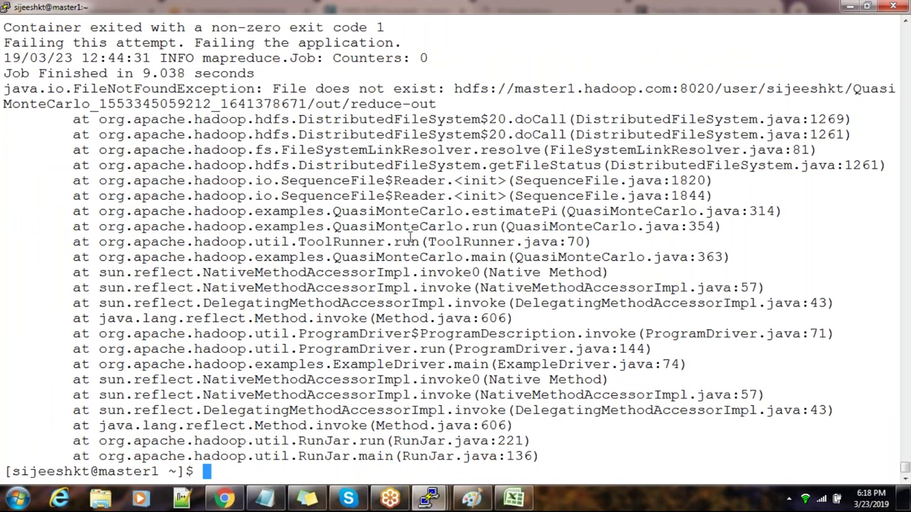
{"action": "key", "text": "alt+Tab"}
{"action": "key", "text": "alt+Tab"}
{"action": "left_click", "coordinate": [225, 499]}
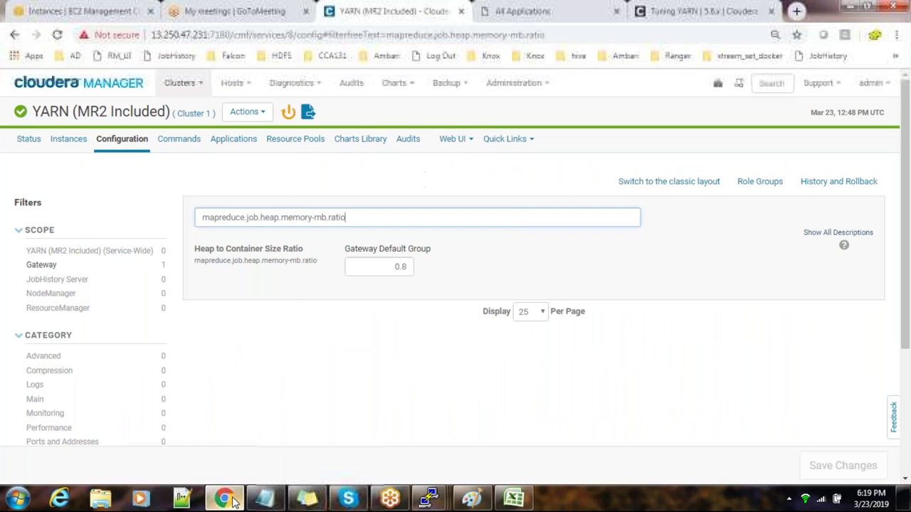
{"action": "left_click", "coordinate": [513, 498]}
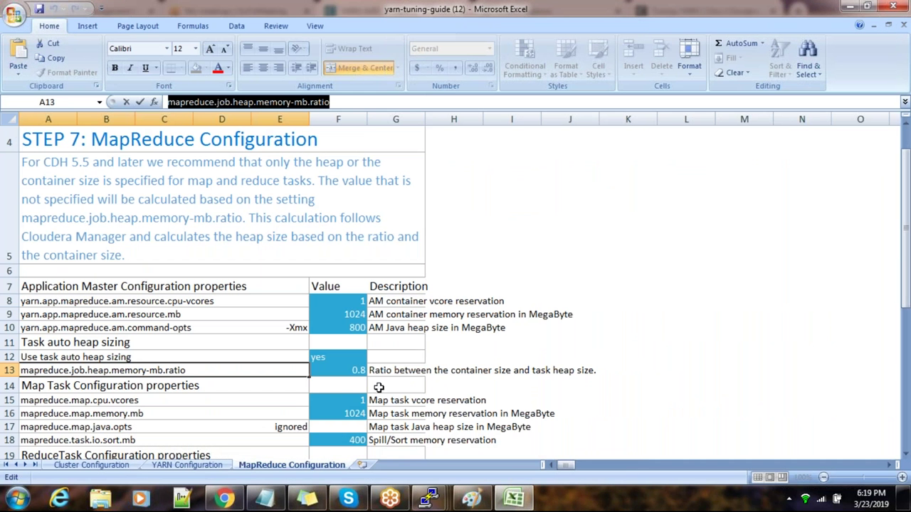
{"action": "left_click", "coordinate": [161, 404]}
{"action": "left_click_drag", "start_coordinate": [282, 101], "coordinate": [168, 102]}
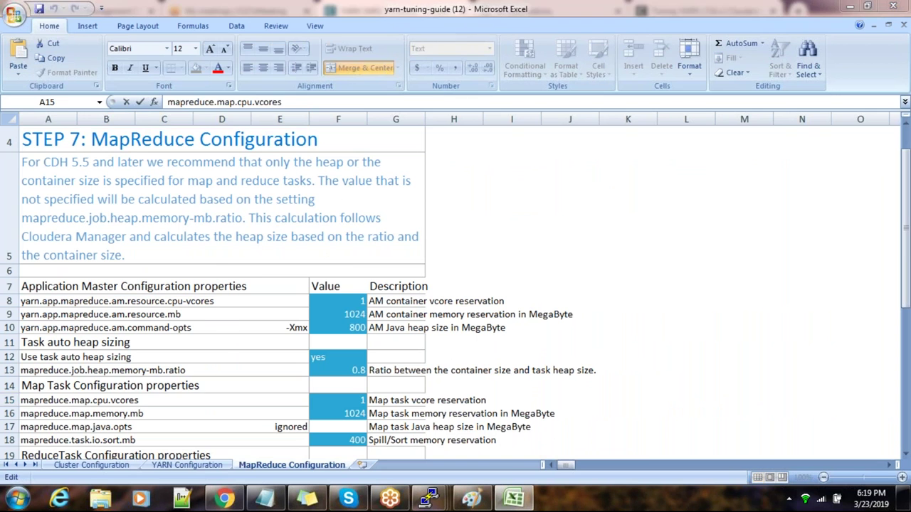
{"action": "key", "text": "alt+Tab"}
{"action": "left_click_drag", "start_coordinate": [367, 220], "coordinate": [140, 226]}
{"action": "key", "text": "ctrl+v"}
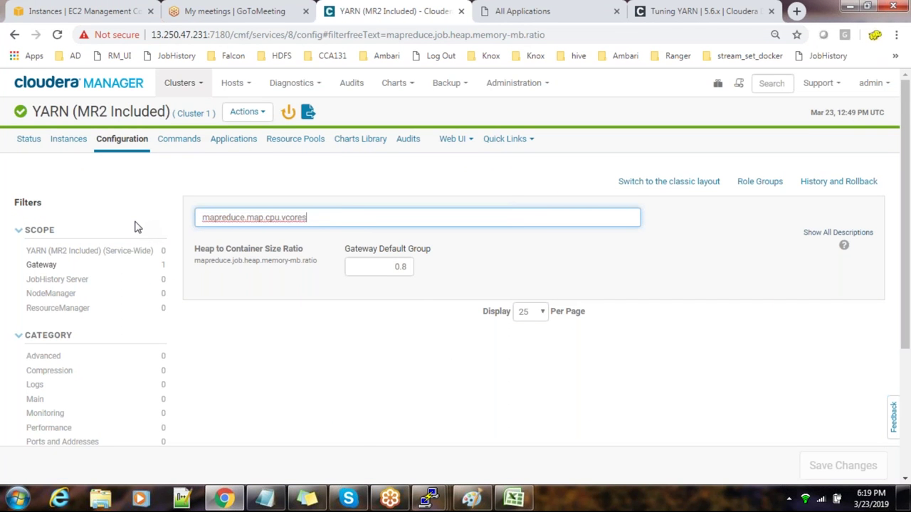
Step: Check mapreduce.map.memory.mb in Cloudera Manager against the guide (1 GiB)
{"action": "key", "text": "alt+Tab"}
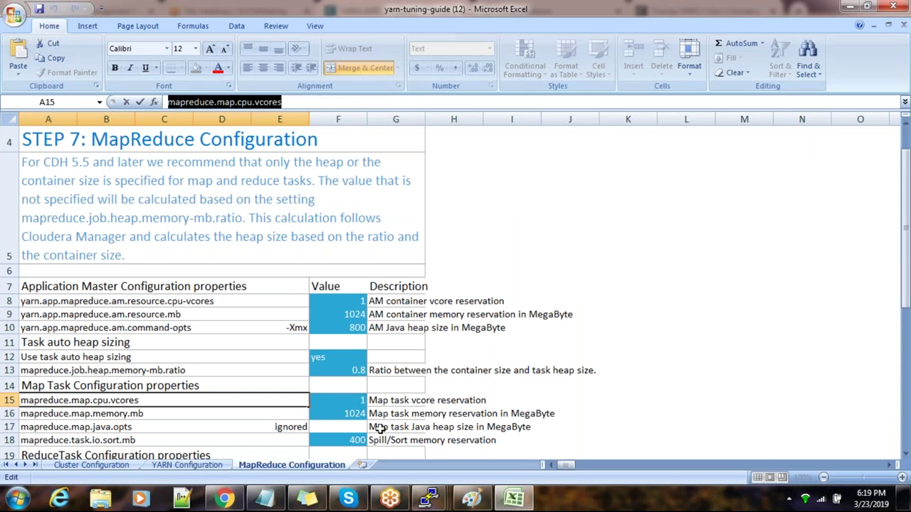
{"action": "left_click", "coordinate": [173, 416]}
{"action": "left_click_drag", "start_coordinate": [300, 101], "coordinate": [117, 100]}
{"action": "key", "text": "ctrl+c"}
{"action": "key", "text": "alt+Tab"}
{"action": "key", "text": "ctrl+a"}
{"action": "key", "text": "ctrl+v"}
Step: Select the mapreduce.task.io.sort.mb row in the guide, then go to Cloudera Manager's Home page
{"action": "key", "text": "alt+Tab"}
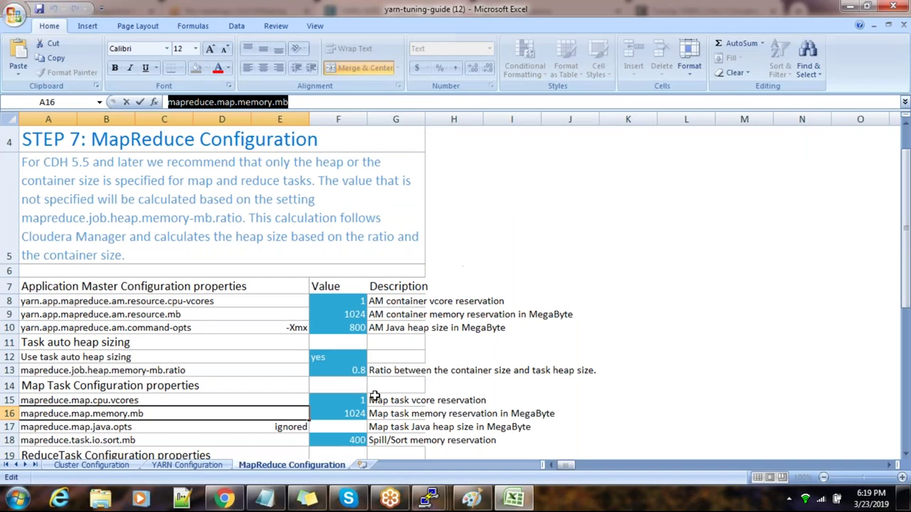
{"action": "left_click", "coordinate": [164, 437]}
{"action": "scroll", "coordinate": [166, 431], "scroll_direction": "down", "scroll_amount": 2}
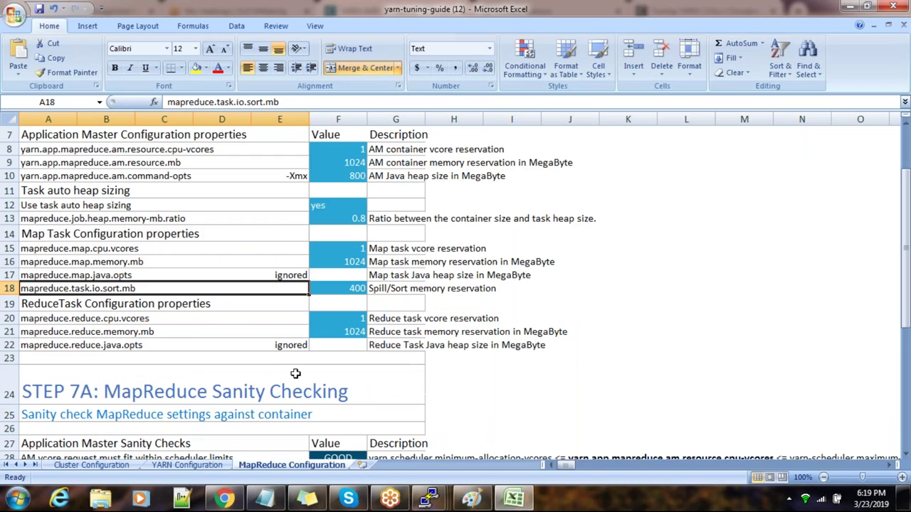
{"action": "scroll", "coordinate": [331, 370], "scroll_direction": "down", "scroll_amount": 2}
{"action": "scroll", "coordinate": [332, 371], "scroll_direction": "up", "scroll_amount": 5}
{"action": "key", "text": "alt+Tab"}
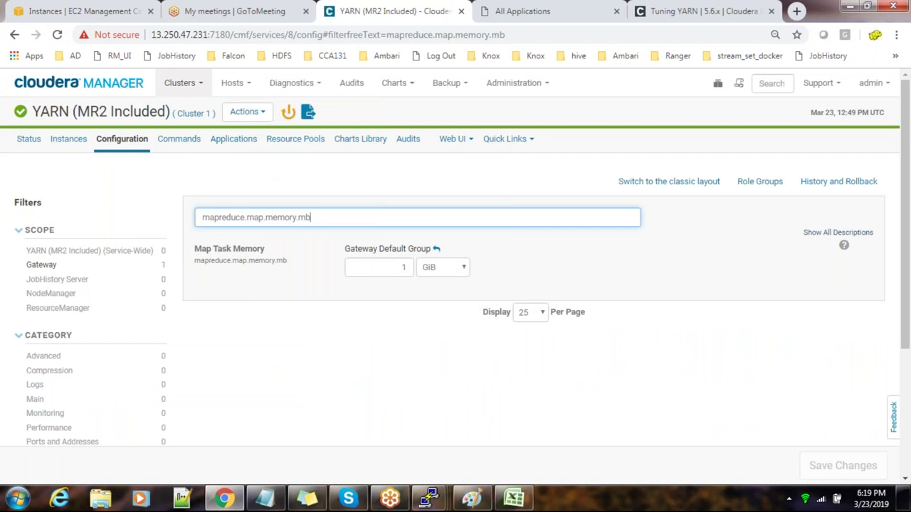
{"action": "left_click", "coordinate": [99, 84]}
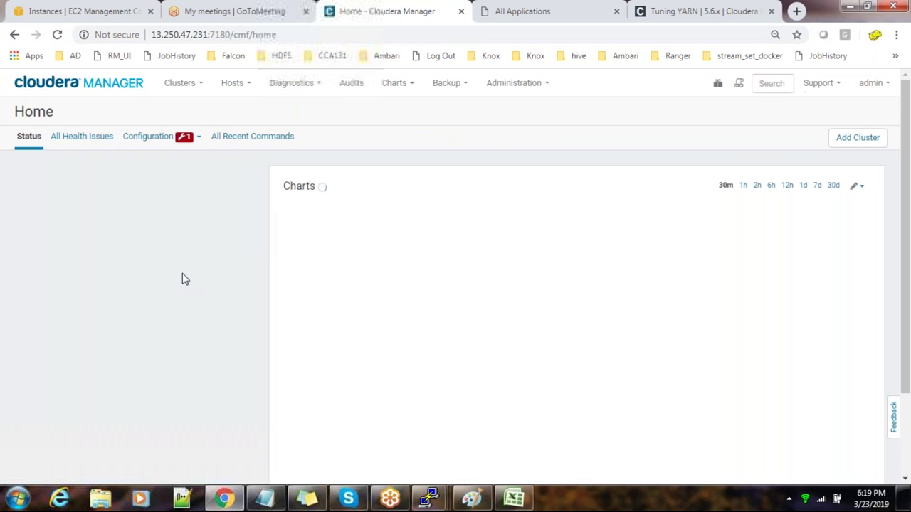
Step: Open Hive's stale configuration diff and launch Restart Stale Services on Cluster 1 immediately
{"action": "left_click", "coordinate": [189, 248]}
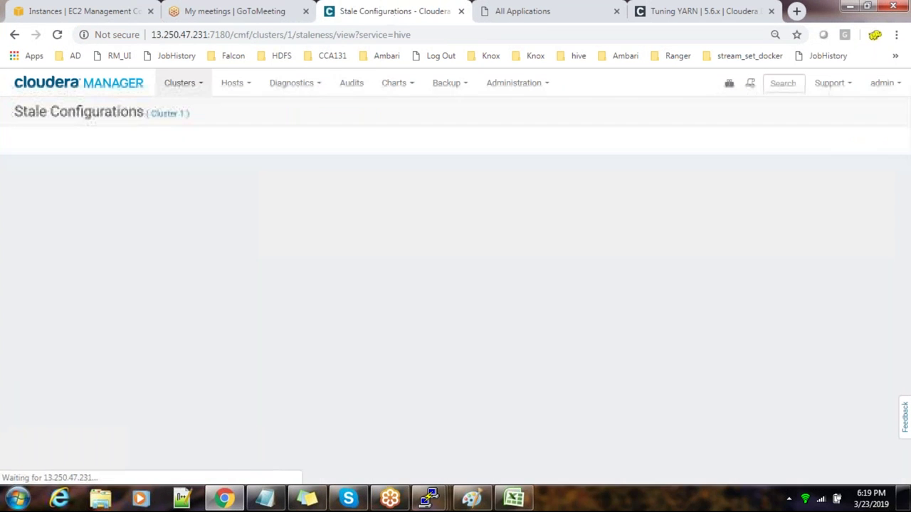
{"action": "left_click", "coordinate": [794, 464]}
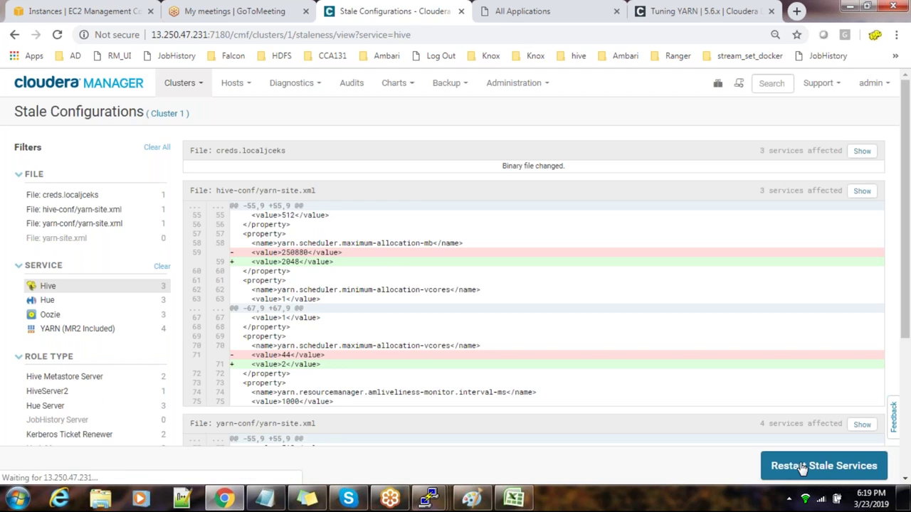
{"action": "left_click", "coordinate": [750, 469]}
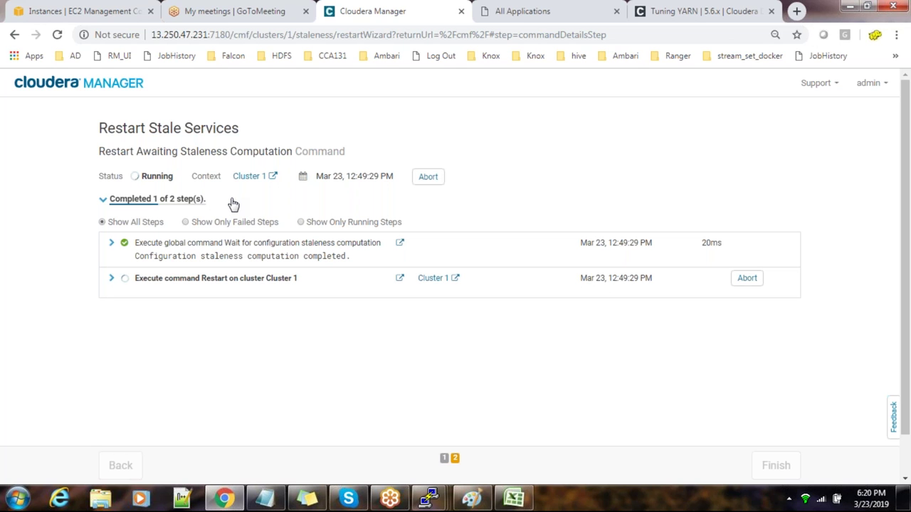
Step: Confirm the cluster restart and Deploy Client Configuration steps finished, close the wizard, and switch to master1
{"action": "left_click", "coordinate": [112, 280]}
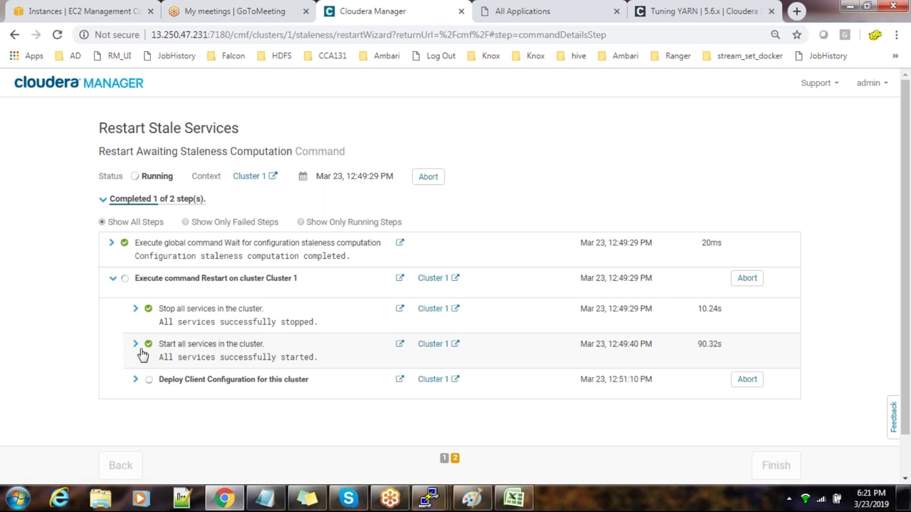
{"action": "left_click", "coordinate": [138, 381]}
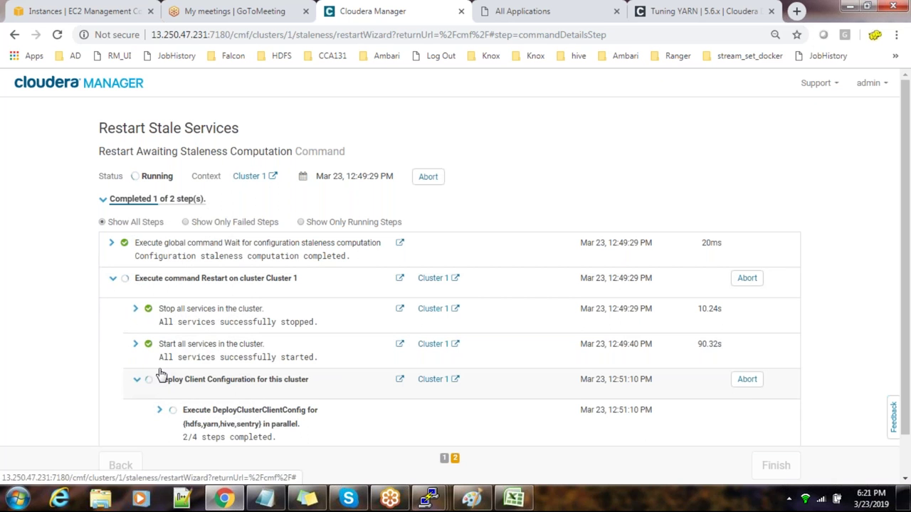
{"action": "left_click", "coordinate": [138, 381]}
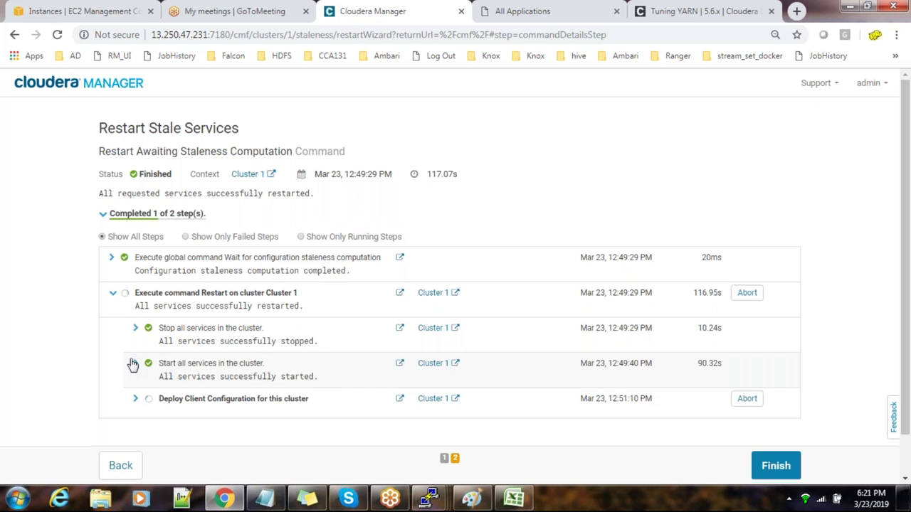
{"action": "left_click", "coordinate": [769, 466]}
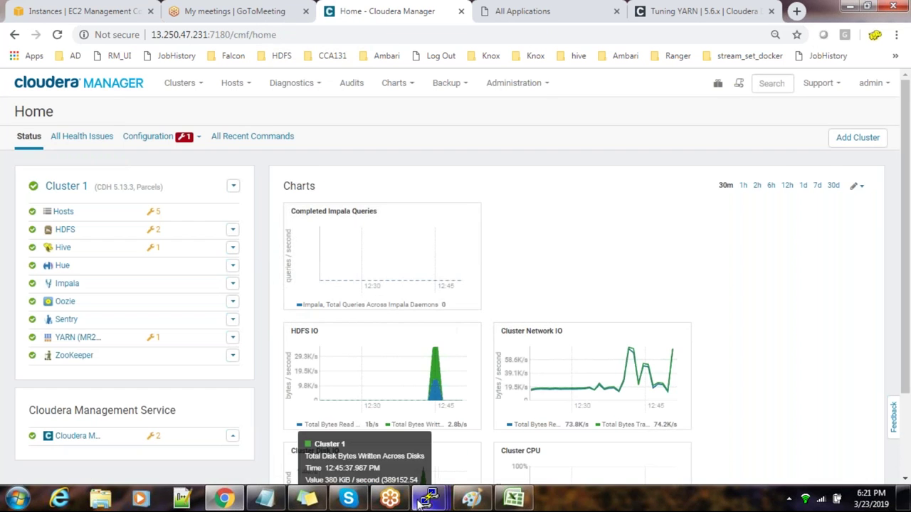
{"action": "mouse_move", "coordinate": [429, 498]}
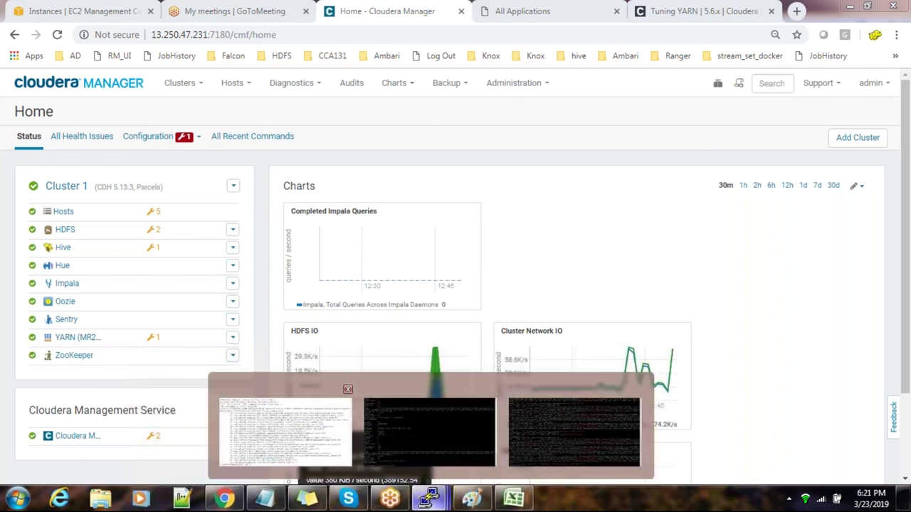
{"action": "left_click", "coordinate": [322, 459]}
Step: Rerun the pi example job, then list the user's HDFS home path from the error with hdfs dfs -ls
{"action": "key", "text": "Up"}
{"action": "key", "text": "Return"}
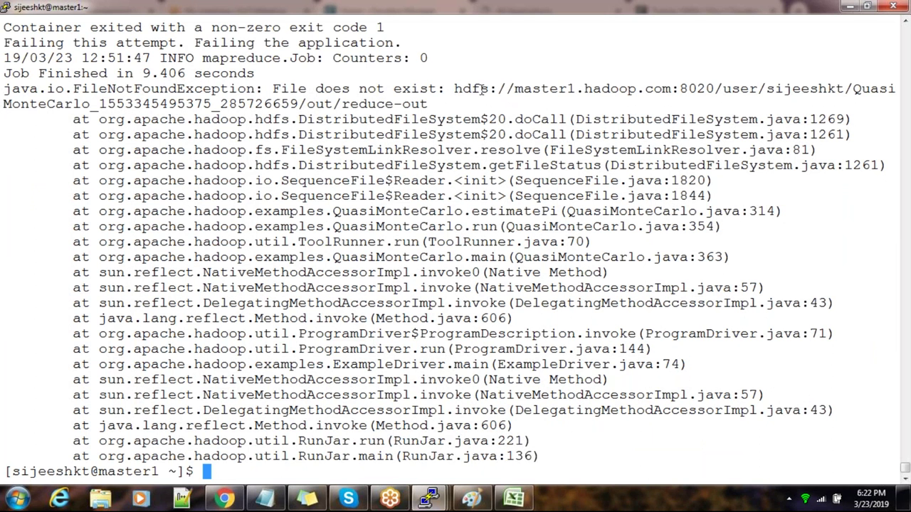
{"action": "mouse_move", "coordinate": [454, 89]}
{"action": "left_mouse_down"}
{"action": "mouse_move", "coordinate": [829, 87]}
{"action": "mouse_move", "coordinate": [640, 105]}
{"action": "mouse_move", "coordinate": [636, 71]}
{"action": "mouse_move", "coordinate": [842, 89]}
{"action": "left_mouse_up"}
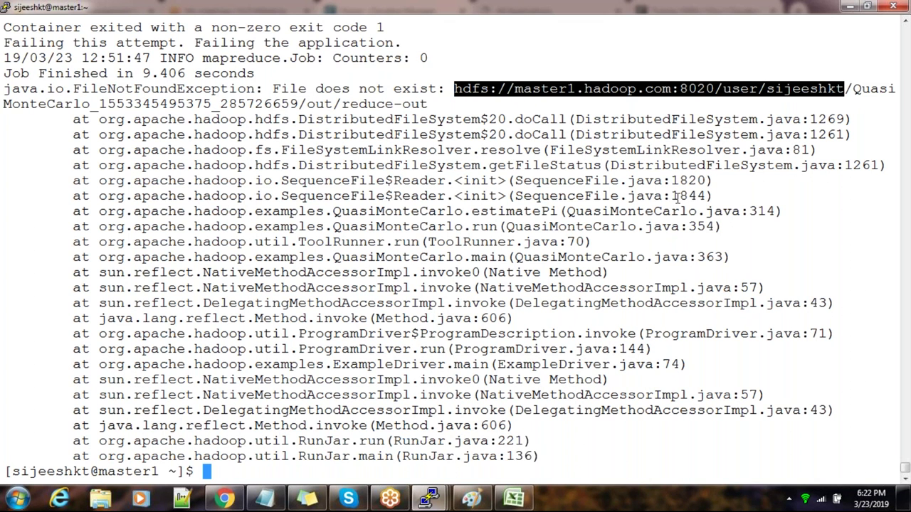
{"action": "type", "text": "hdf"}
{"action": "key", "text": "BackSpace"}
{"action": "key", "text": "BackSpace"}
{"action": "key", "text": "BackSpace"}
{"action": "type", "text": "hdfs dfs -ls"}
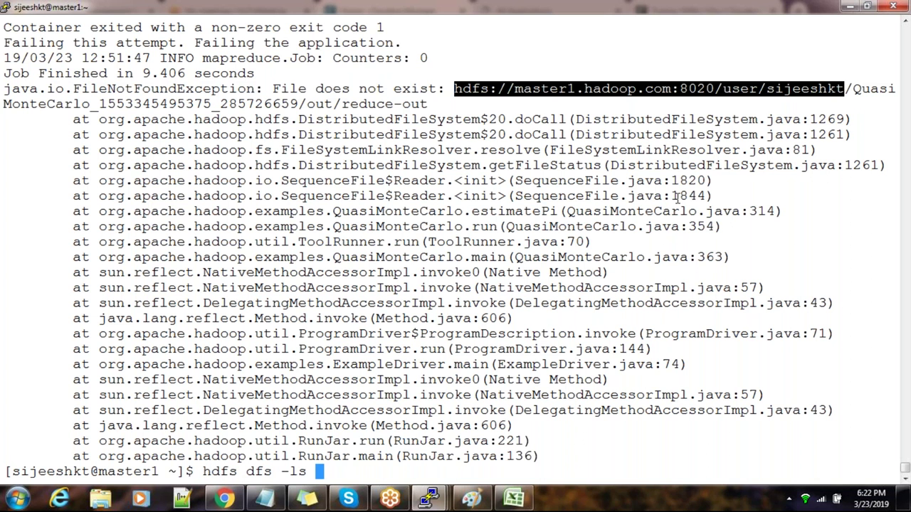
{"action": "right_click", "coordinate": [677, 195]}
{"action": "key", "text": "Return"}
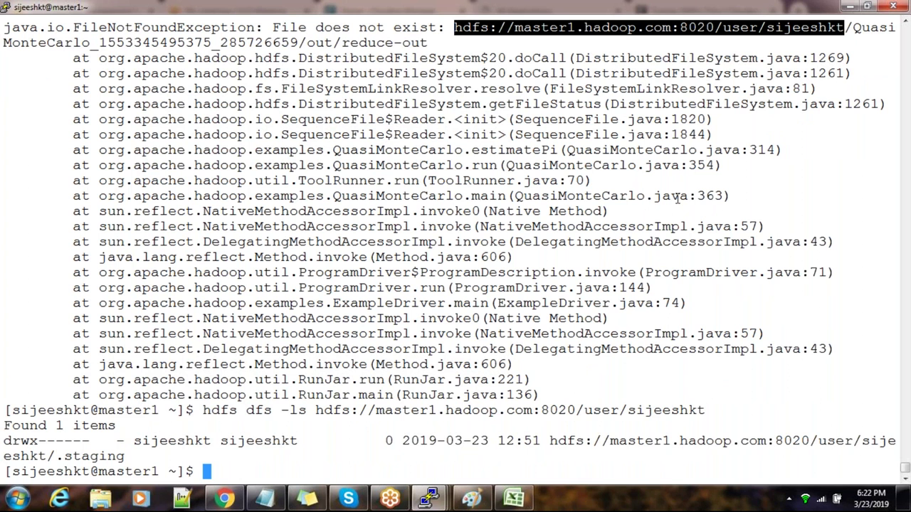
Step: Delete the .staging directory with hdfs dfs -rm -R and clear the terminal
{"action": "left_click_drag", "start_coordinate": [559, 446], "coordinate": [123, 459]}
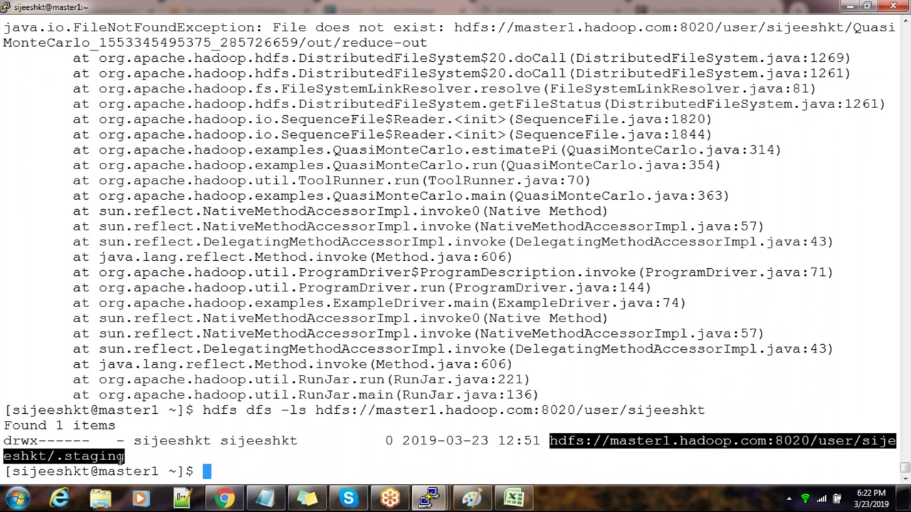
{"action": "type", "text": "hdfs"}
{"action": "key", "text": "BackSpace"}
{"action": "type", "text": "s dfs -rm -R"}
{"action": "right_click", "coordinate": [121, 459]}
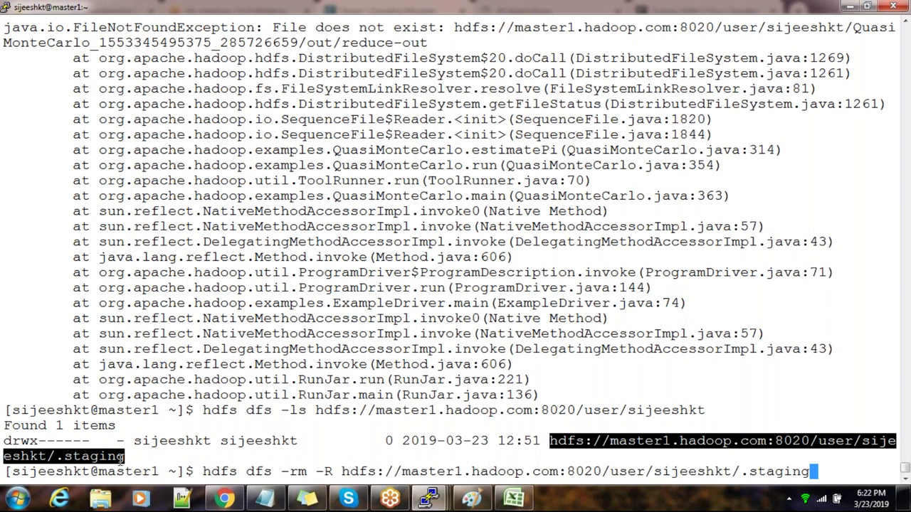
{"action": "key", "text": "Return"}
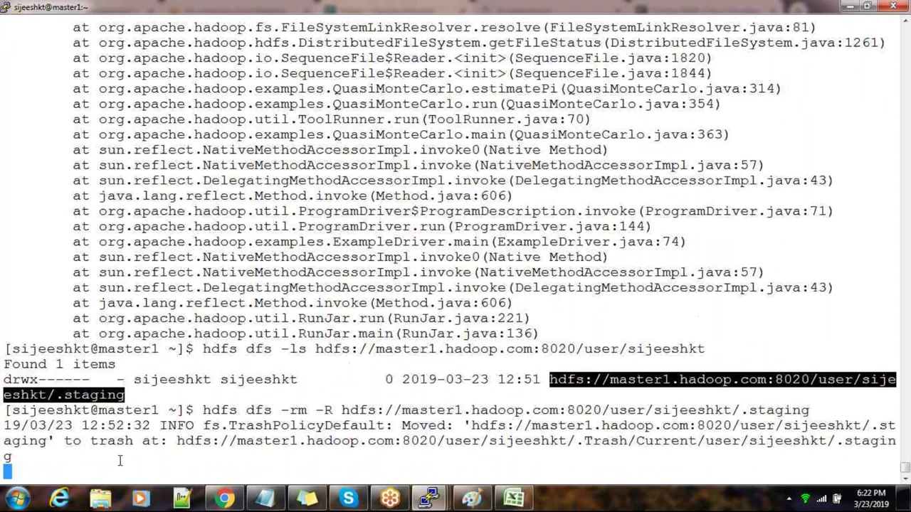
{"action": "type", "text": "clear"}
{"action": "key", "text": "Return"}
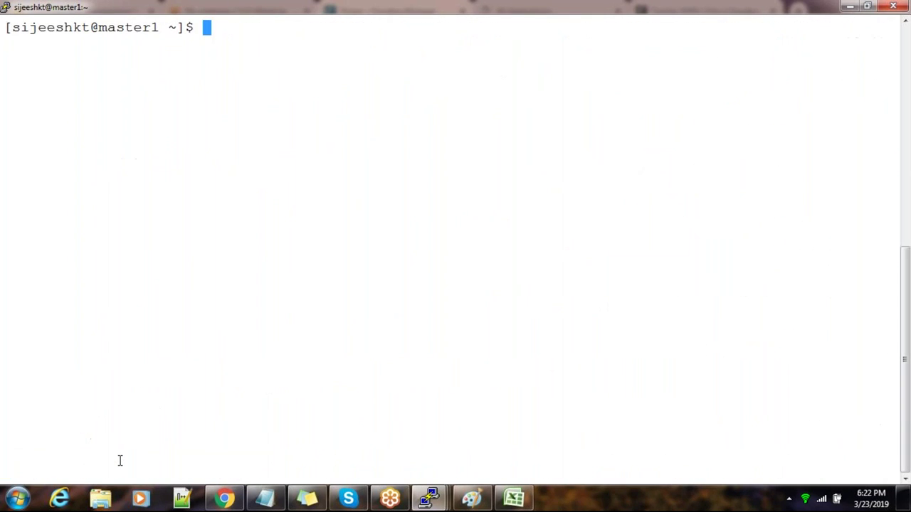
Step: Check tickets with klist, then kdestroy and kinit with the user's password for a fresh Kerberos ticket
{"action": "type", "text": "klist"}
{"action": "key", "text": "Return"}
{"action": "type", "text": "kdestroy"}
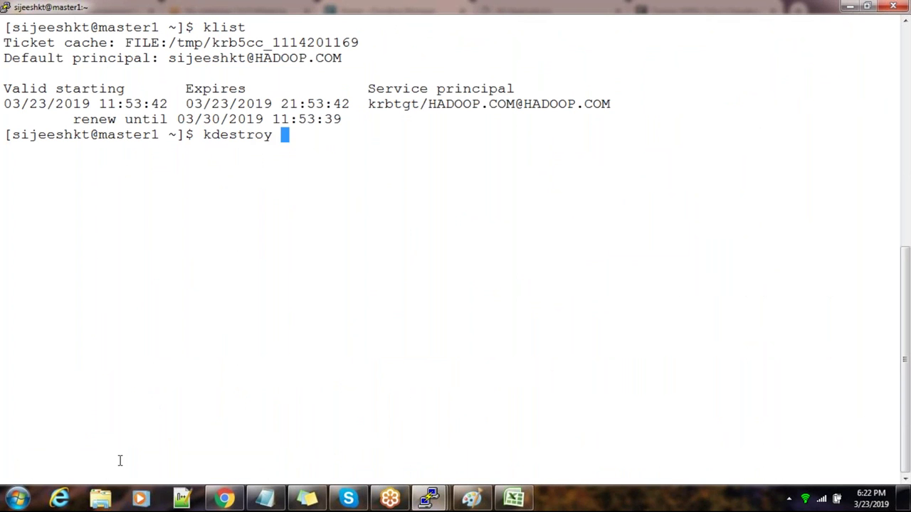
{"action": "key", "text": "Return"}
{"action": "type", "text": "kinit"}
{"action": "key", "text": "Return"}
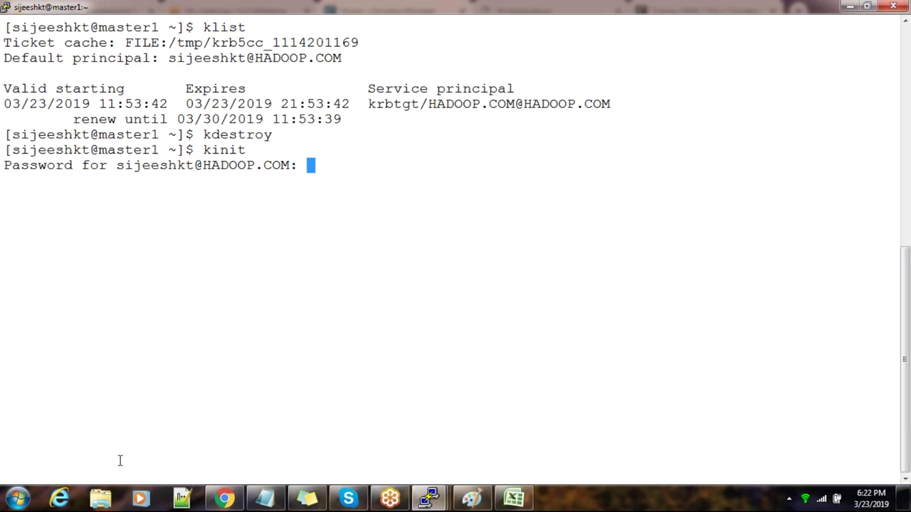
{"action": "key", "text": "Return"}
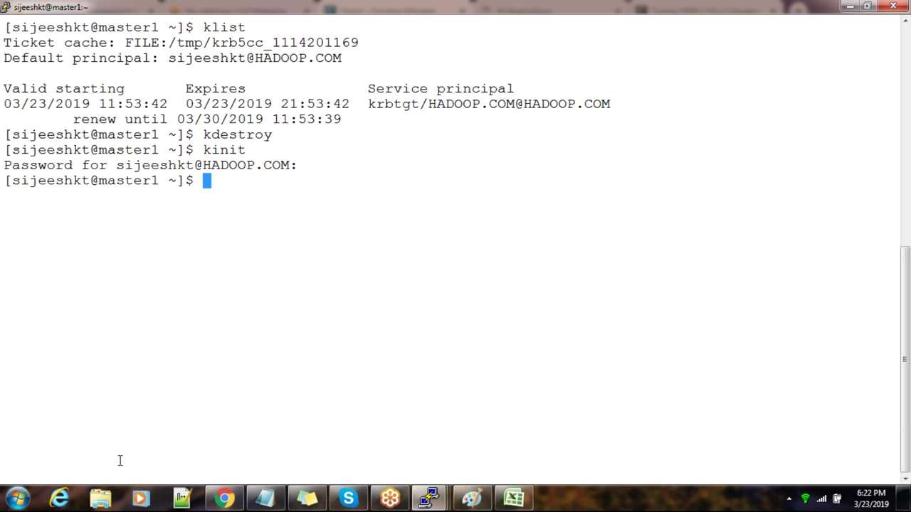
Step: Recall the earlier hadoop jar pi command from history with Ctrl+R and run it
{"action": "key", "text": "ctrl+r"}
{"action": "type", "text": "y"}
{"action": "key", "text": "ctrl+c"}
{"action": "key", "text": "ctrl+r"}
{"action": "type", "text": "ha"}
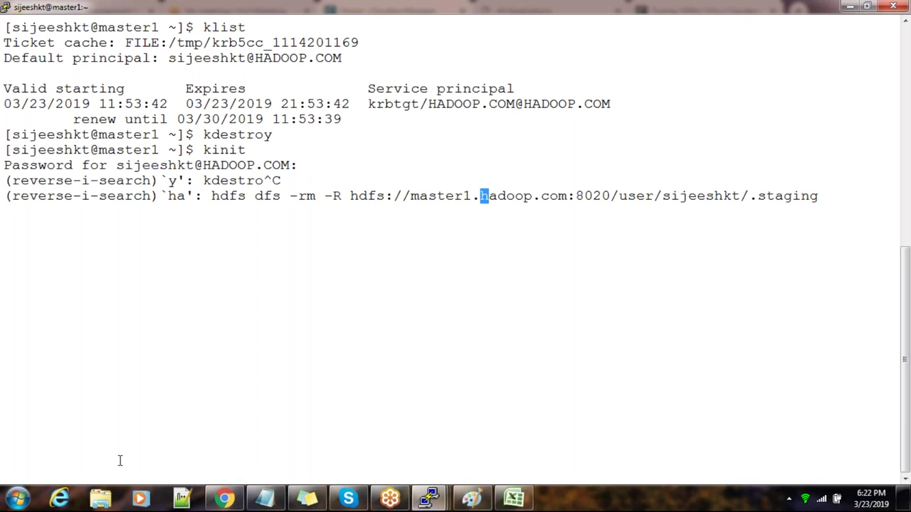
{"action": "type", "text": "doop"}
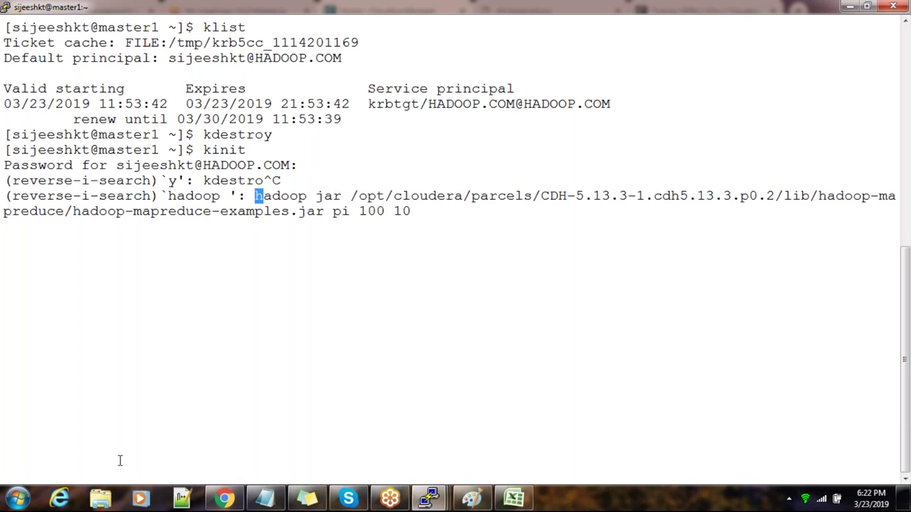
{"action": "key", "text": "Escape"}
{"action": "key", "text": "Return"}
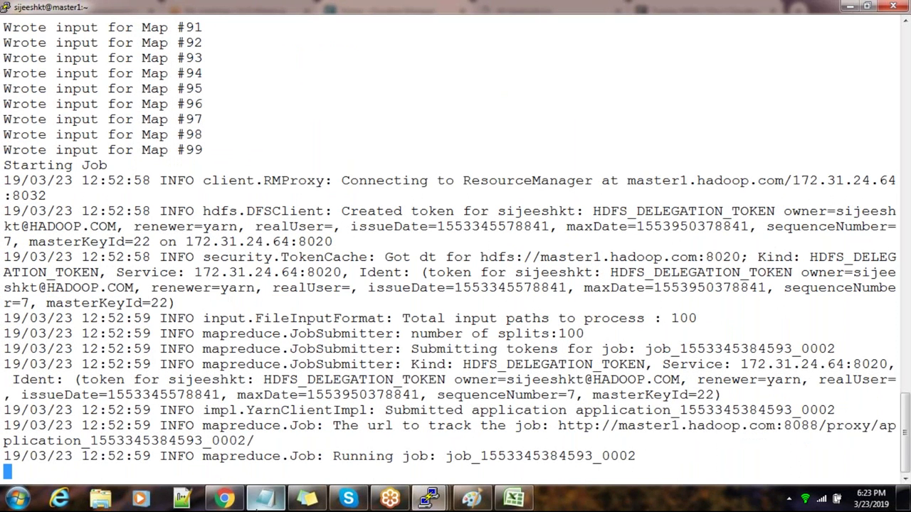
Step: Reload All Applications in the ResourceManager UI to see application _0002 FAILED, then return to PuTTY
{"action": "left_click", "coordinate": [233, 503]}
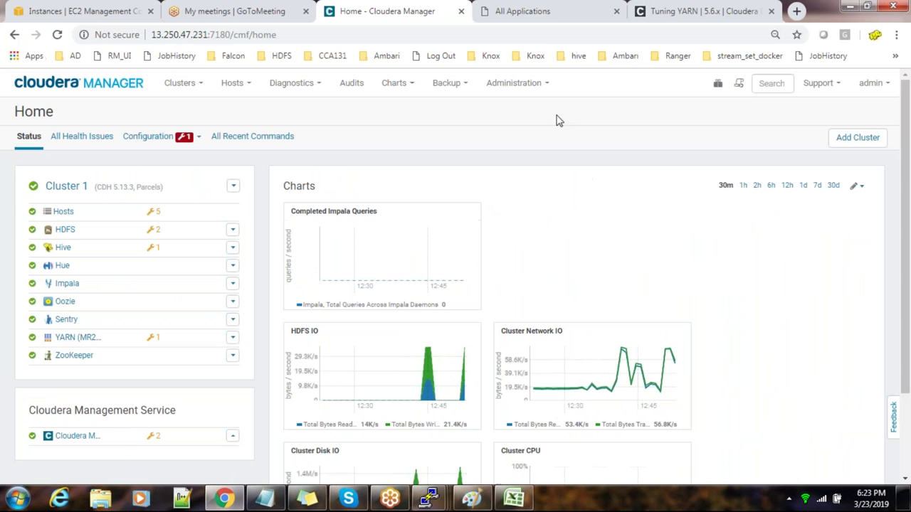
{"action": "left_click", "coordinate": [569, 12]}
{"action": "left_click", "coordinate": [539, 38]}
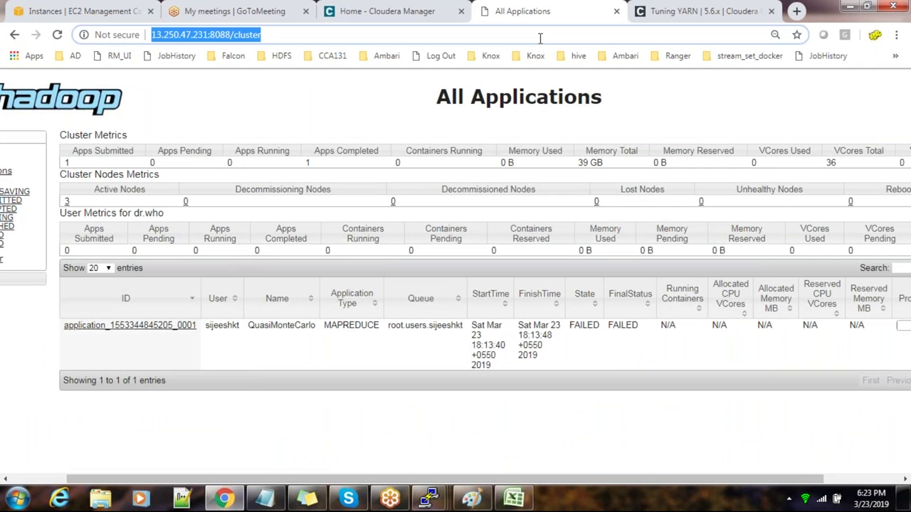
{"action": "key", "text": "Return"}
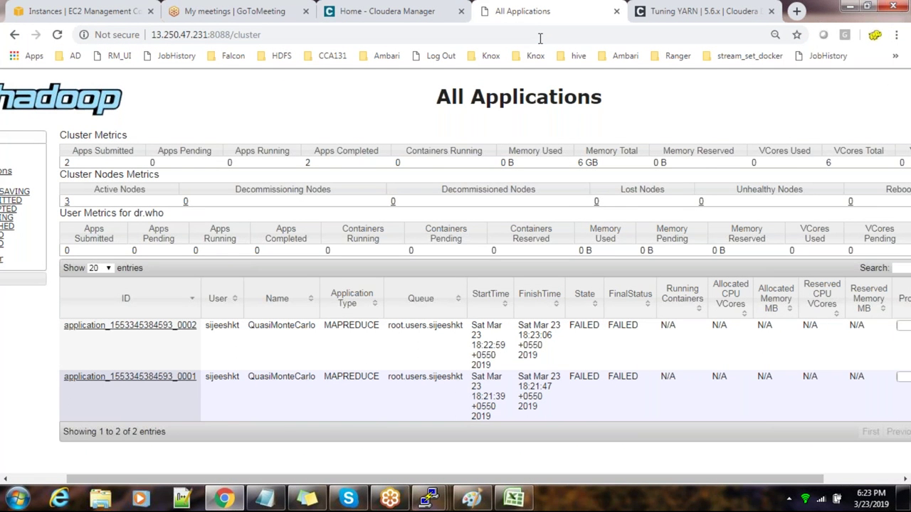
{"action": "key", "text": "alt+Tab"}
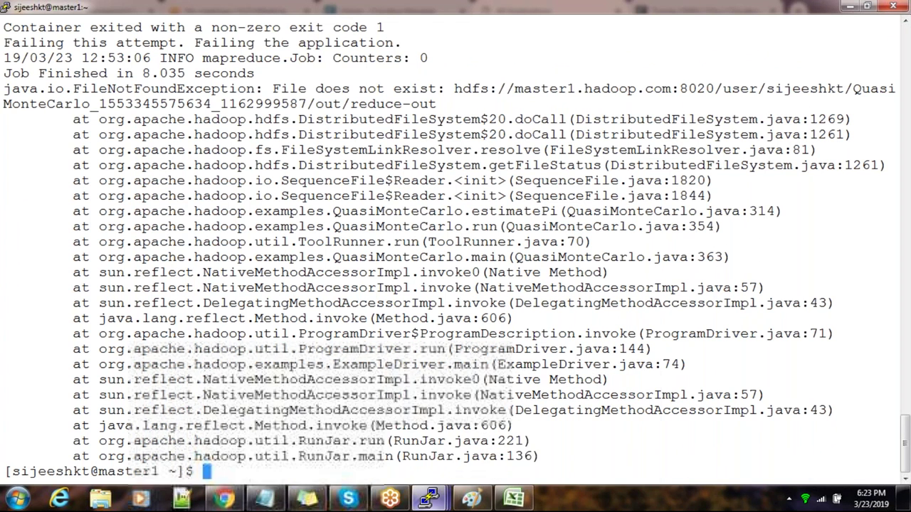
Step: Duplicate the master1 session, log in as centos, become root, and switch to testuser01
{"action": "right_click", "coordinate": [271, 14]}
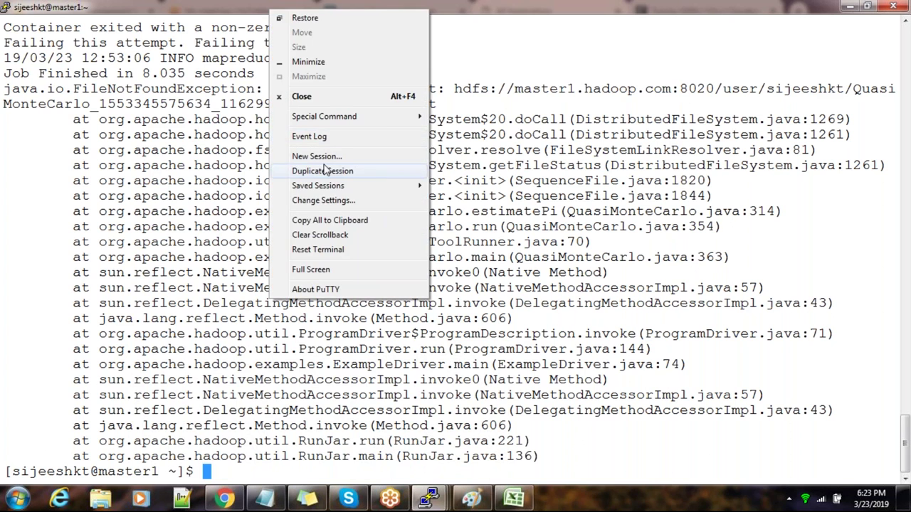
{"action": "left_click", "coordinate": [322, 171]}
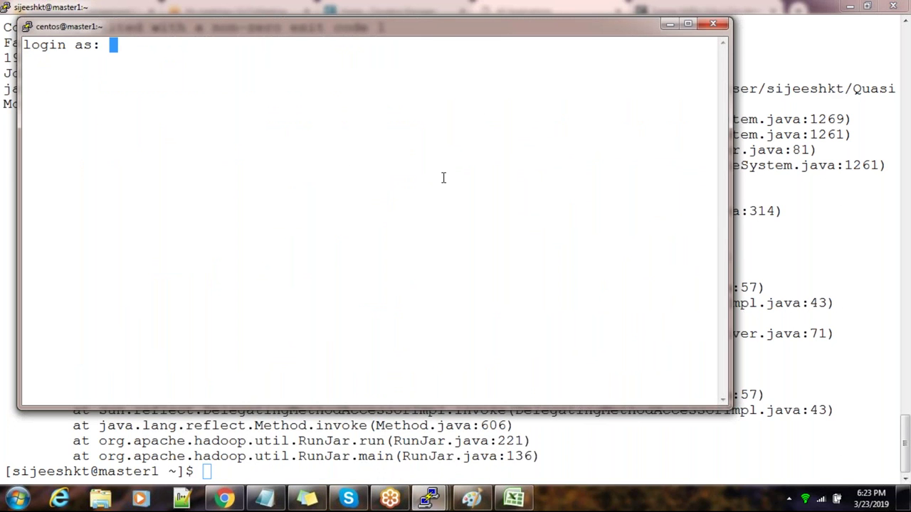
{"action": "type", "text": "centos"}
{"action": "key", "text": "Return"}
{"action": "type", "text": "sudo su -"}
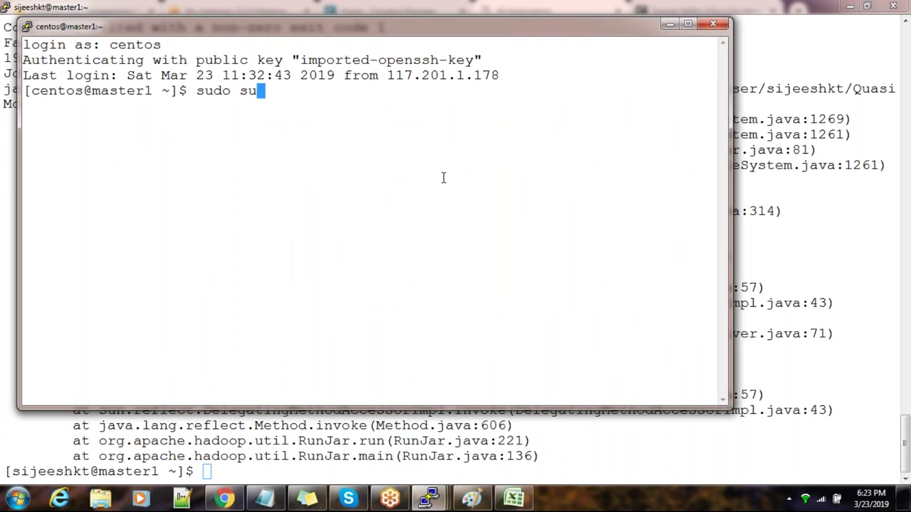
{"action": "key", "text": "Return"}
{"action": "type", "text": "ls /home/"}
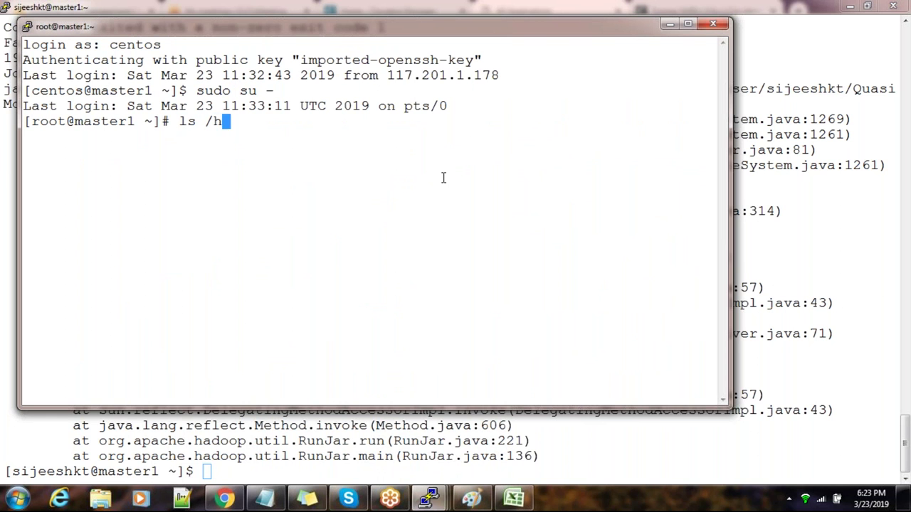
{"action": "key", "text": "Return"}
{"action": "type", "text": "su - "}
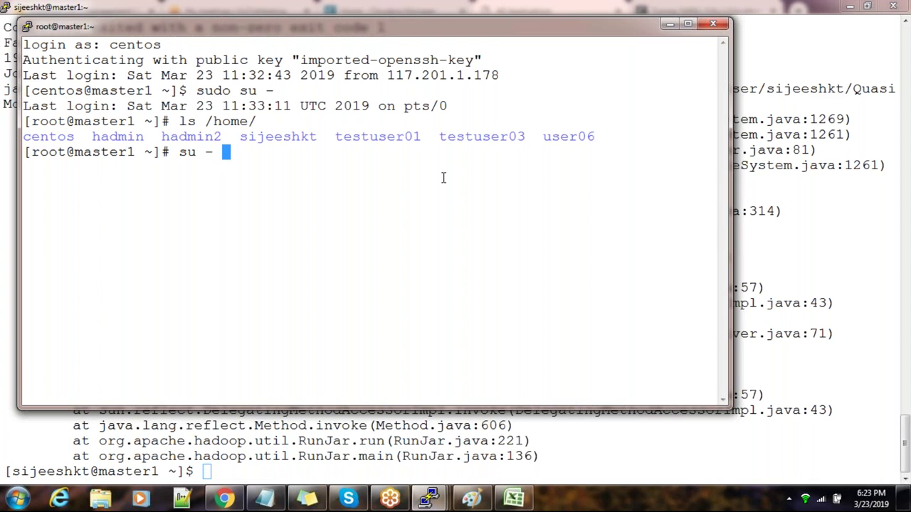
{"action": "type", "text": "testuser01"}
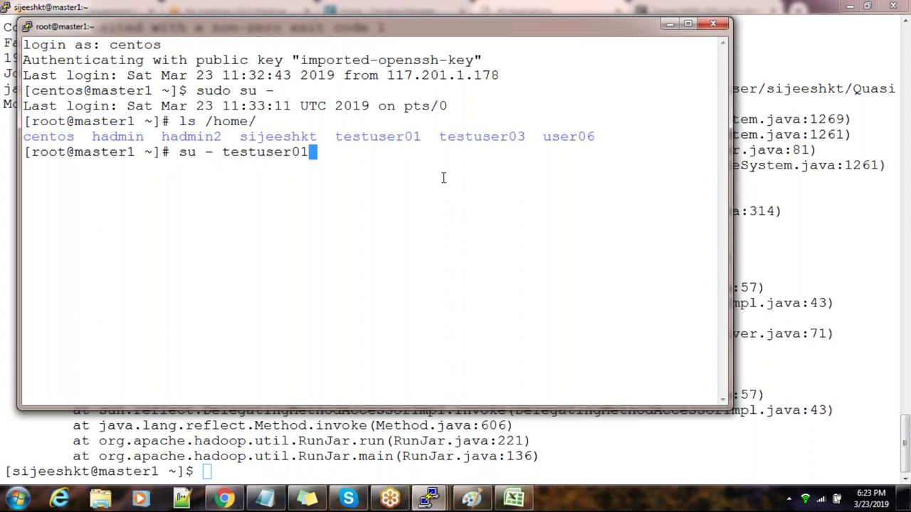
{"action": "key", "text": "Return"}
Step: Get testuser01 a fresh Kerberos ticket using kdestroy and kinit with the test user's password
{"action": "type", "text": "kdestroy"}
{"action": "key", "text": "Return"}
{"action": "type", "text": "kinit"}
{"action": "key", "text": "Return"}
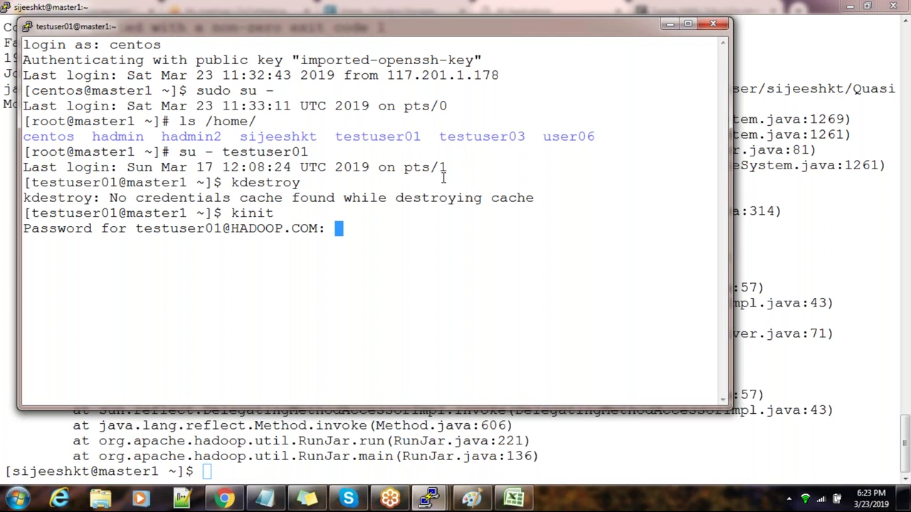
{"action": "key", "text": "Return"}
Step: Copy the hadoop jar pi command from the first session and return to the test user's window
{"action": "left_click", "coordinate": [324, 435]}
{"action": "scroll", "coordinate": [241, 81], "scroll_direction": "up", "scroll_amount": 5}
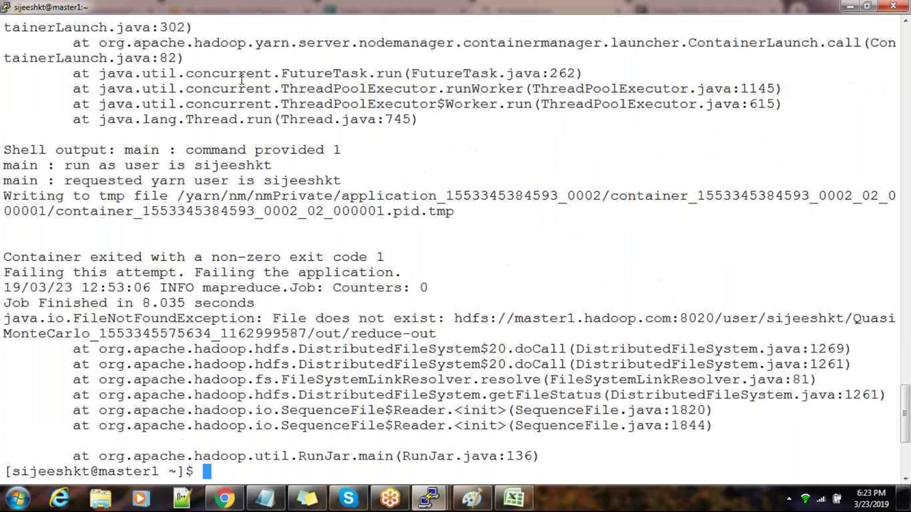
{"action": "scroll", "coordinate": [241, 80], "scroll_direction": "up", "scroll_amount": 11}
{"action": "scroll", "coordinate": [277, 288], "scroll_direction": "down", "scroll_amount": 11}
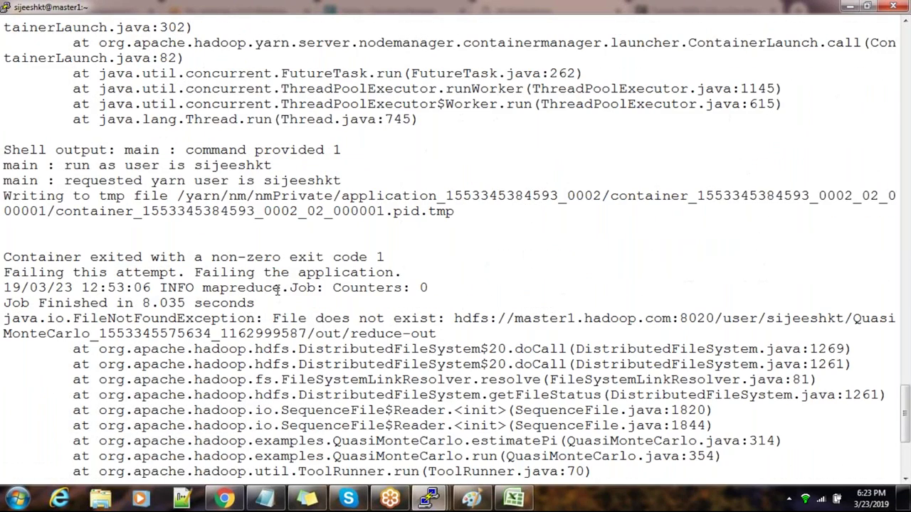
{"action": "scroll", "coordinate": [277, 288], "scroll_direction": "down", "scroll_amount": 5}
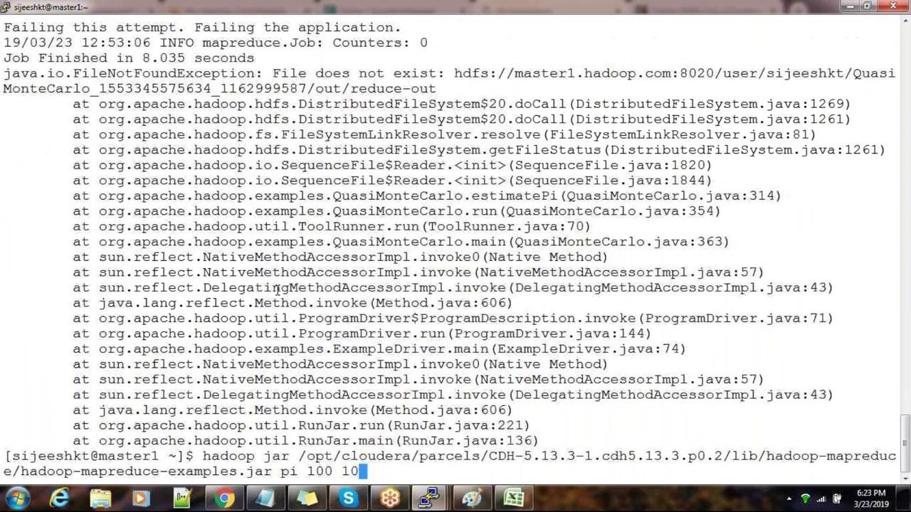
{"action": "left_click_drag", "start_coordinate": [196, 459], "coordinate": [347, 474]}
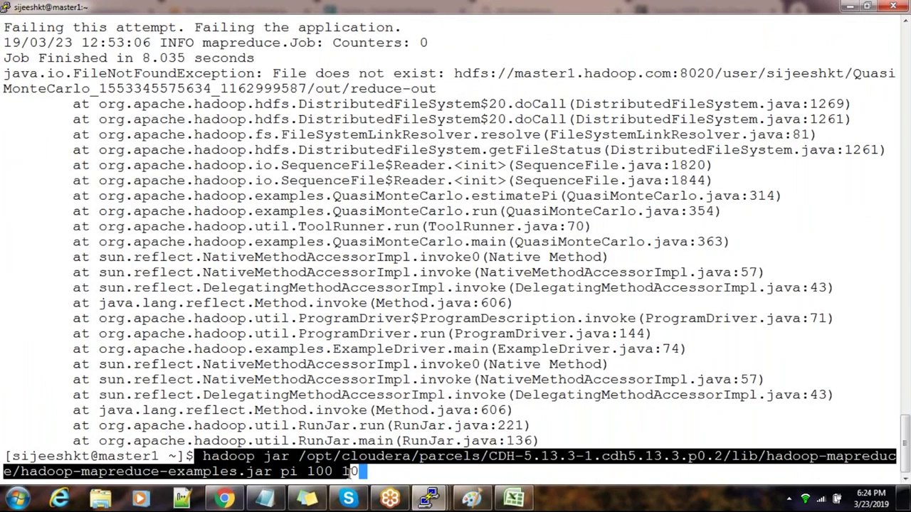
{"action": "mouse_move", "coordinate": [425, 500]}
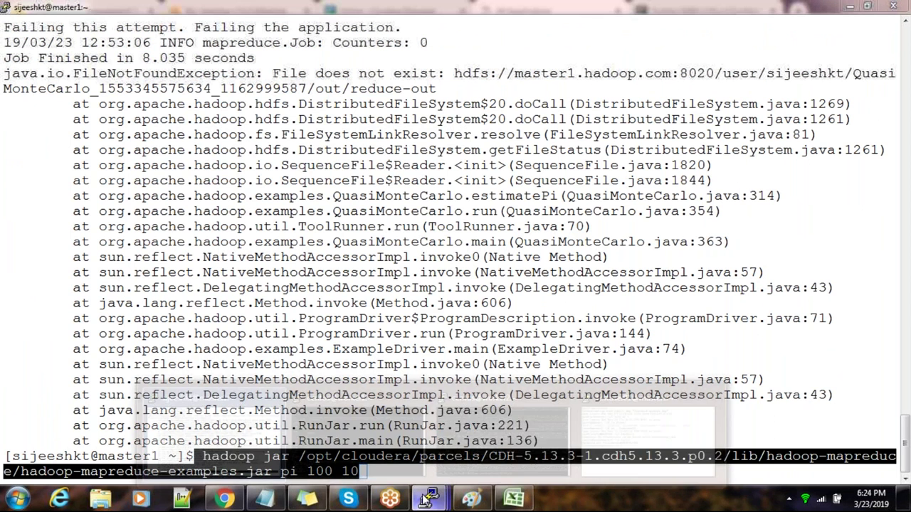
{"action": "left_click", "coordinate": [641, 420]}
Step: Run the pasted pi job as testuser01, select its reduce-out FileNotFoundException, and switch to Excel
{"action": "right_click", "coordinate": [402, 286]}
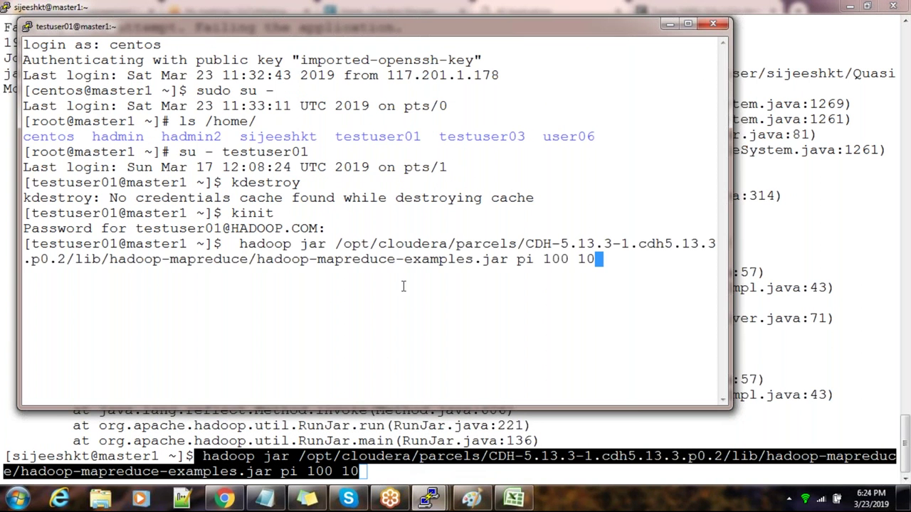
{"action": "key", "text": "Return"}
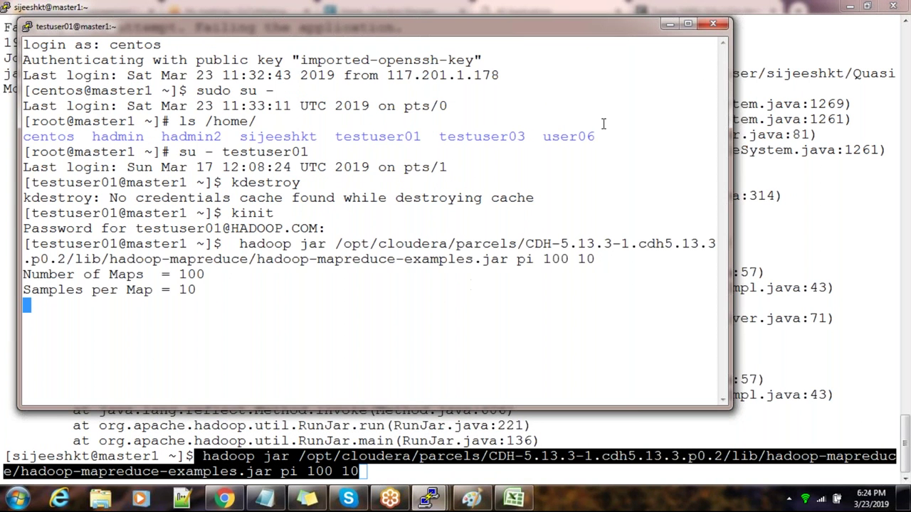
{"action": "left_click", "coordinate": [687, 25]}
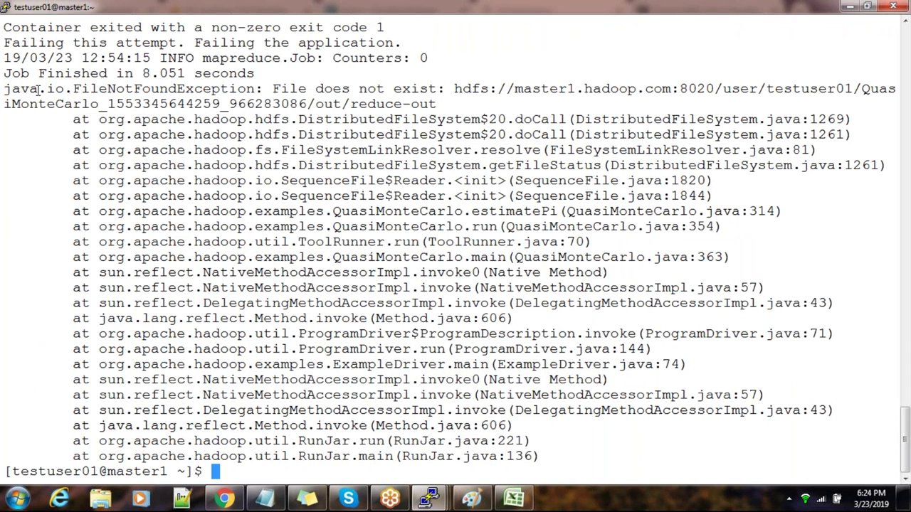
{"action": "left_click_drag", "start_coordinate": [24, 88], "coordinate": [436, 103]}
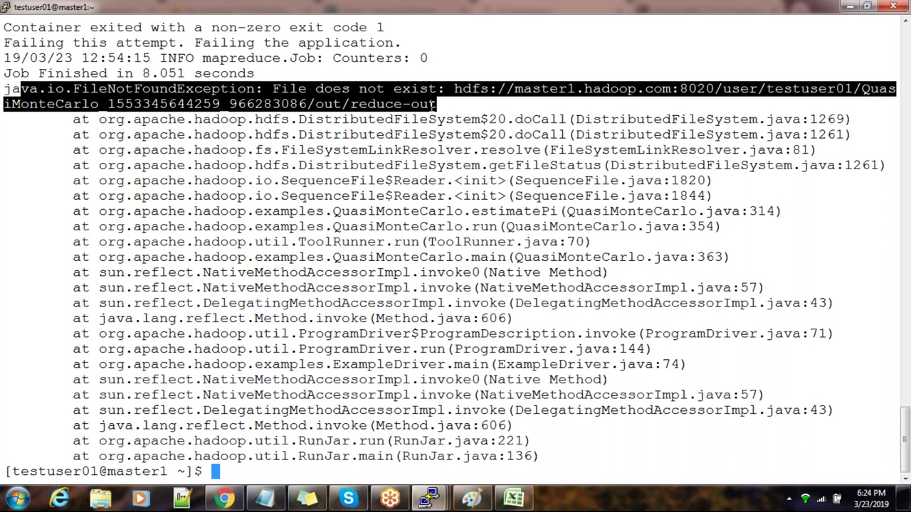
{"action": "left_click", "coordinate": [509, 501]}
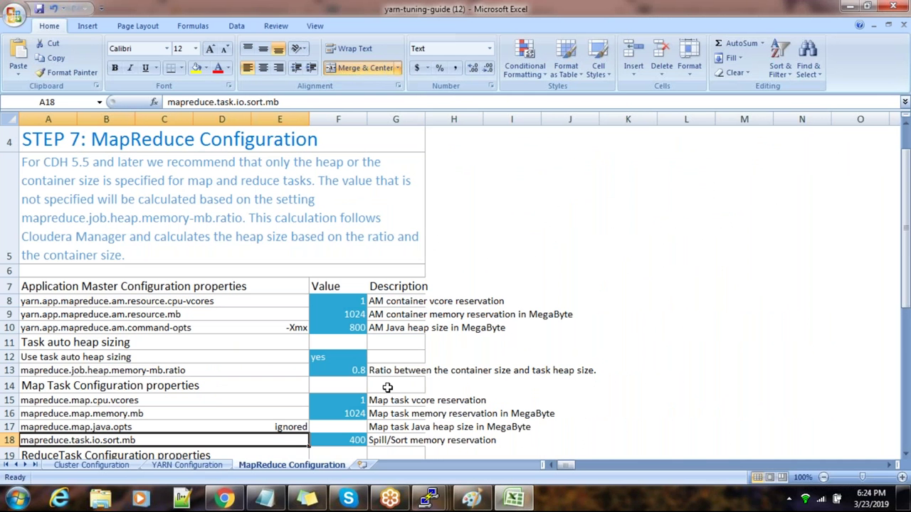
Step: Scroll through the sheet's AM, map and reduce settings, then go back to All Applications
{"action": "scroll", "coordinate": [420, 452], "scroll_direction": "down", "scroll_amount": 2}
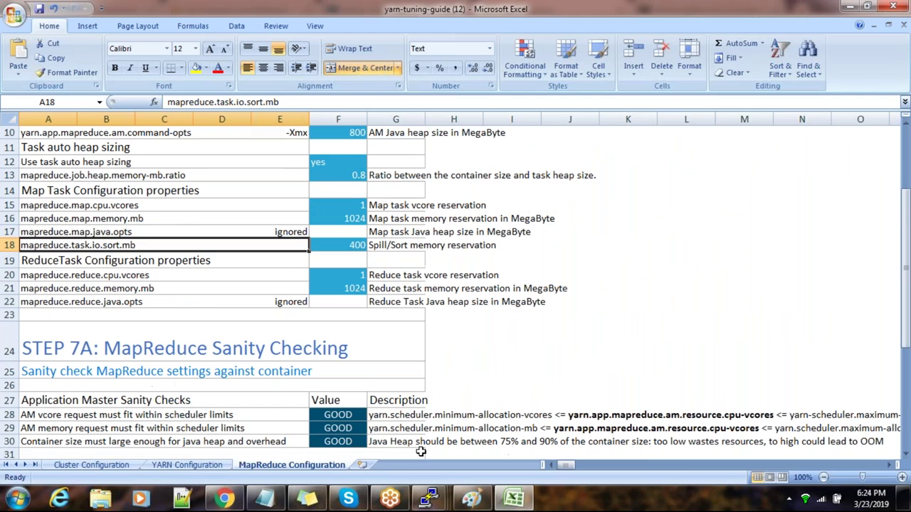
{"action": "left_click", "coordinate": [223, 498]}
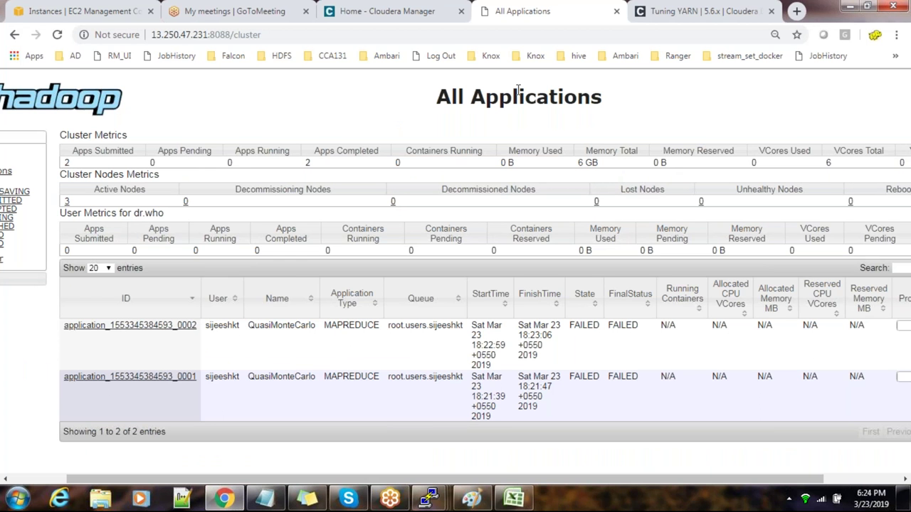
Step: Reload the applications list to show testuser01's application _0003 FAILED, then return to that terminal
{"action": "left_click", "coordinate": [491, 37]}
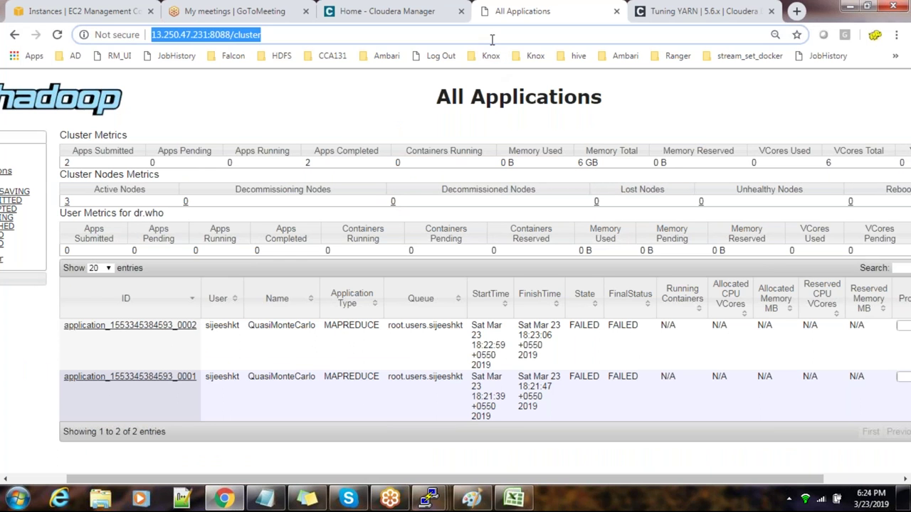
{"action": "key", "text": "Return"}
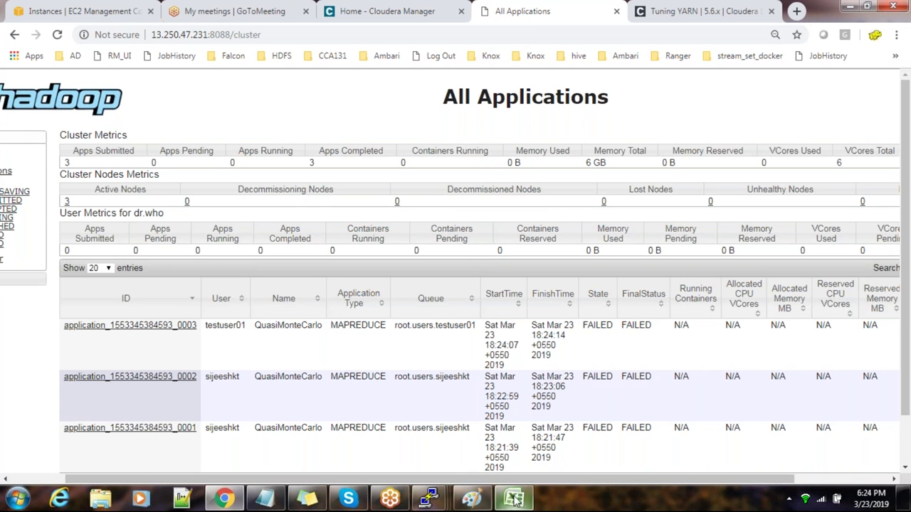
{"action": "mouse_move", "coordinate": [431, 498]}
{"action": "left_click", "coordinate": [646, 380]}
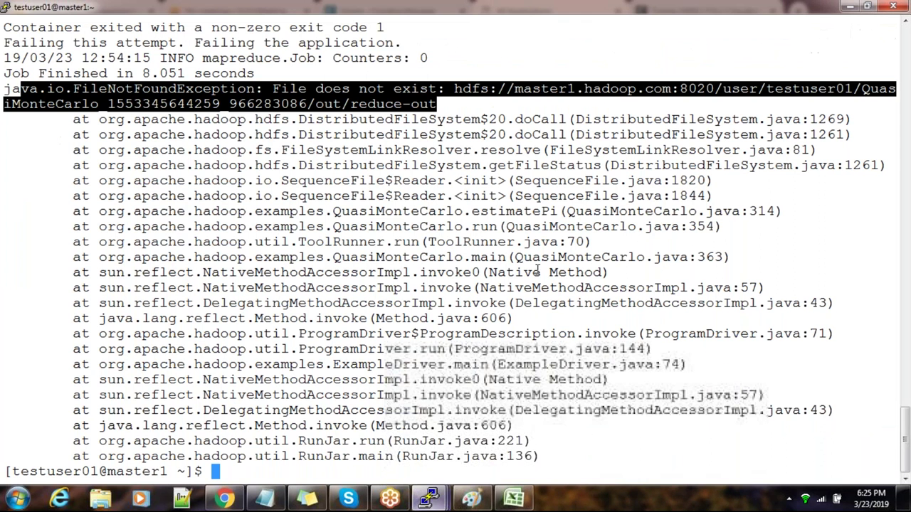
Step: Read the failed job's FileNotFoundException and container log in PuTTY, then bring up the YARN tuning spreadsheet
{"action": "left_click", "coordinate": [597, 165]}
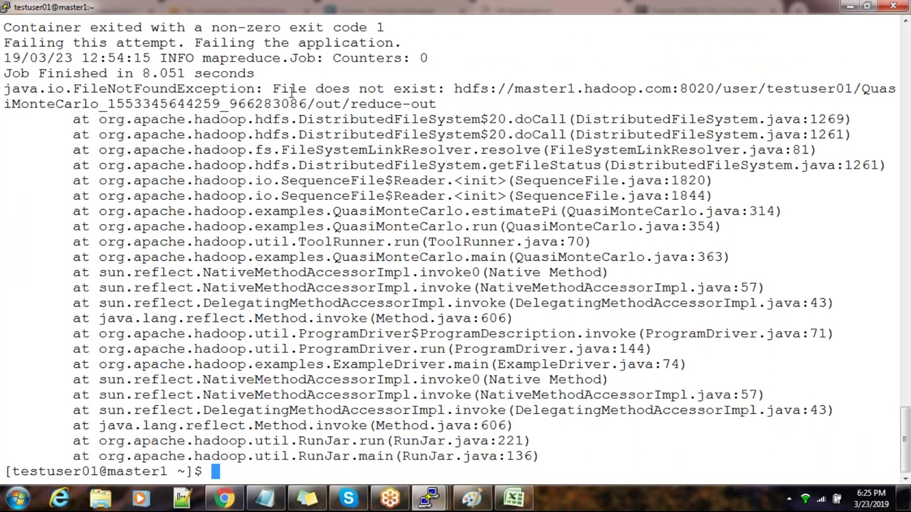
{"action": "scroll", "coordinate": [299, 119], "scroll_direction": "up", "scroll_amount": 5}
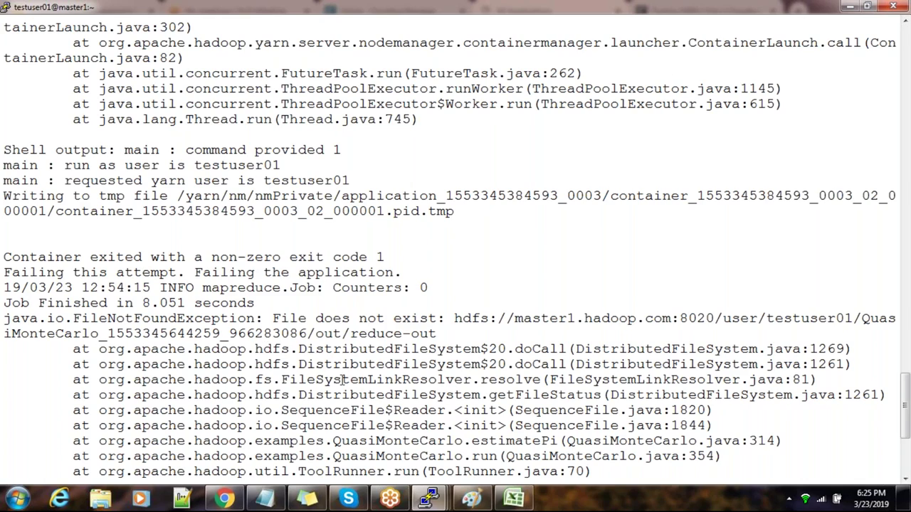
{"action": "scroll", "coordinate": [419, 378], "scroll_direction": "down", "scroll_amount": 5}
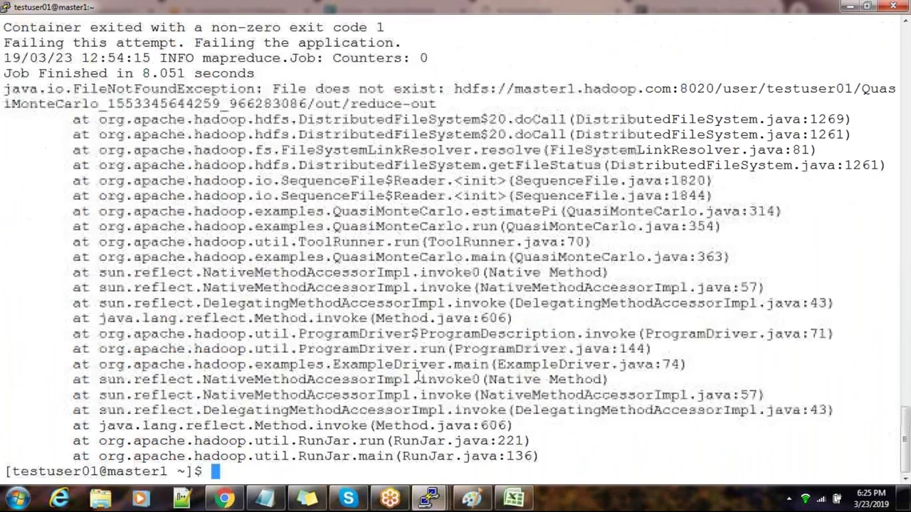
{"action": "scroll", "coordinate": [418, 377], "scroll_direction": "up", "scroll_amount": 15}
{"action": "scroll", "coordinate": [418, 377], "scroll_direction": "down", "scroll_amount": 5}
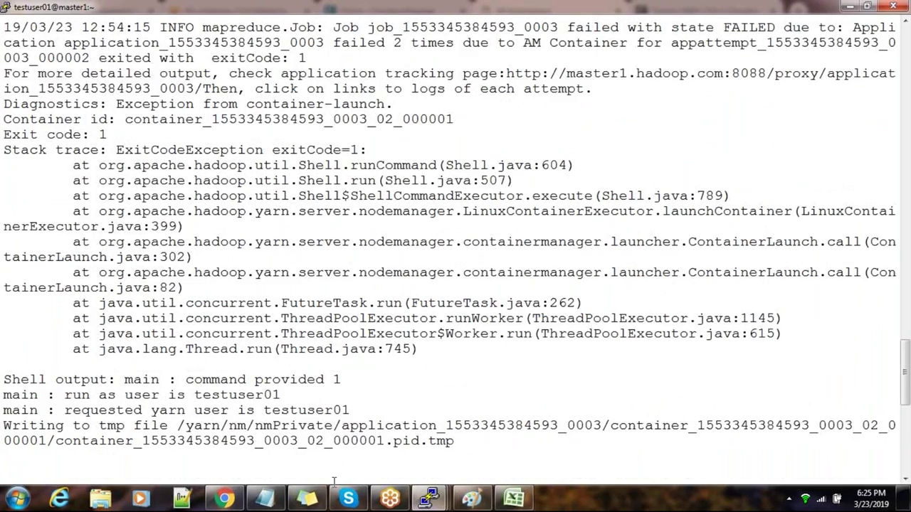
{"action": "left_click", "coordinate": [514, 498]}
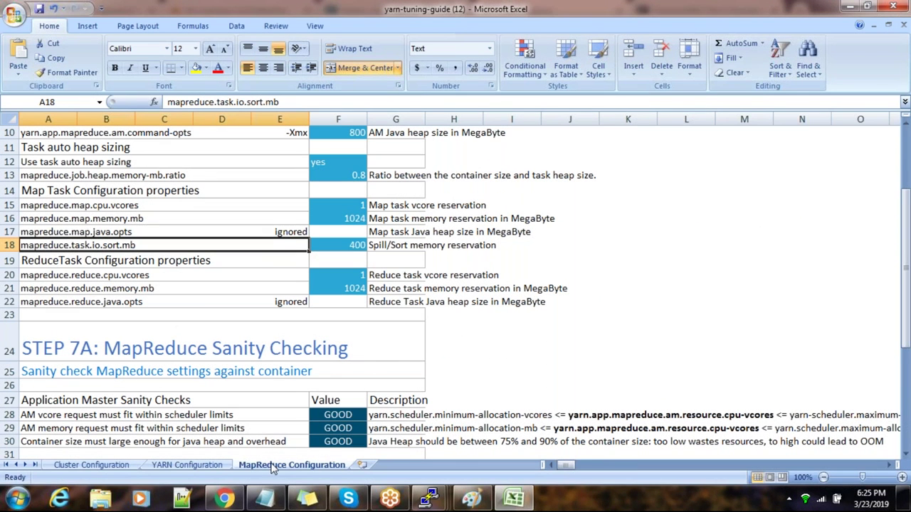
Step: Copy the yarn.app.mapreduce.am.command-opts name from cell A10 and return to Cloudera Manager Home
{"action": "left_click", "coordinate": [159, 289]}
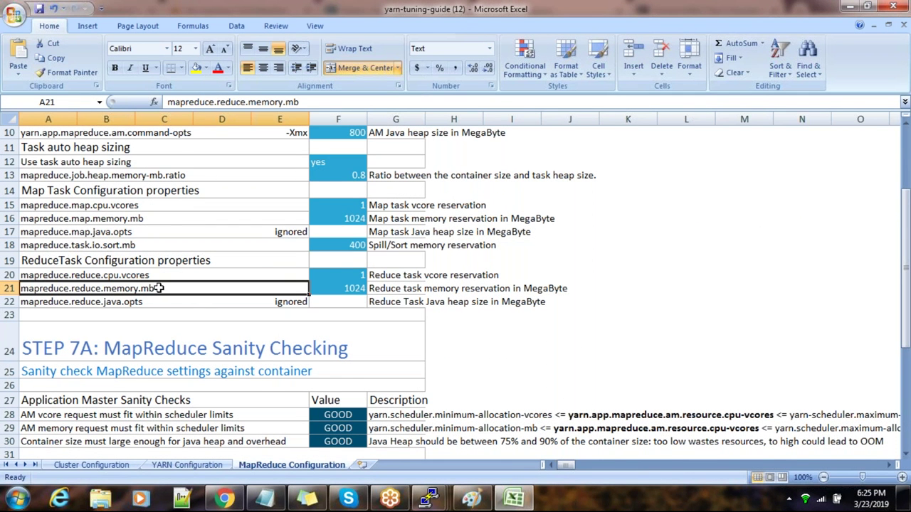
{"action": "scroll", "coordinate": [159, 288], "scroll_direction": "up", "scroll_amount": 1}
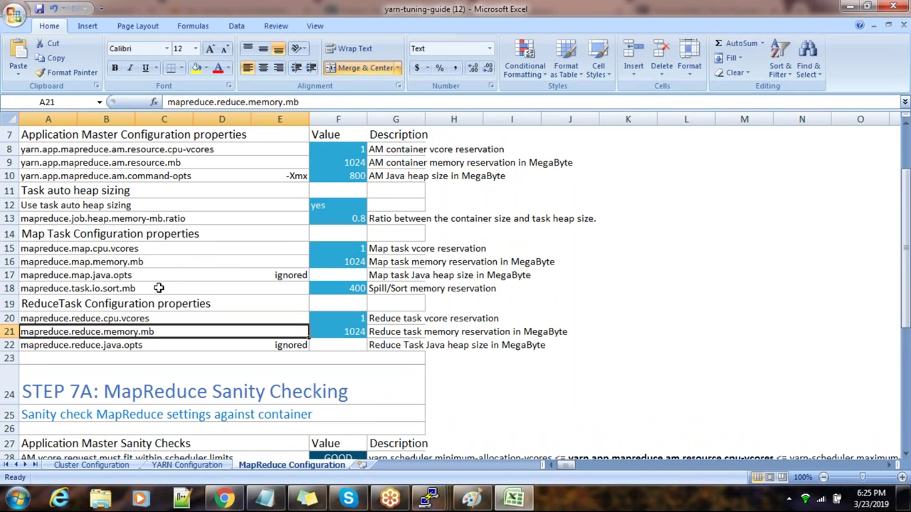
{"action": "left_click", "coordinate": [133, 175]}
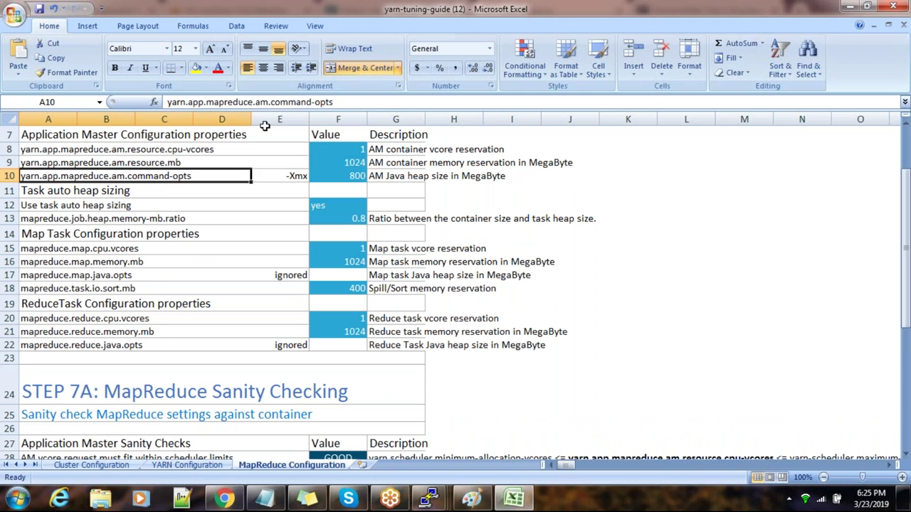
{"action": "left_click_drag", "start_coordinate": [352, 102], "coordinate": [158, 102]}
{"action": "key", "text": "ctrl+c"}
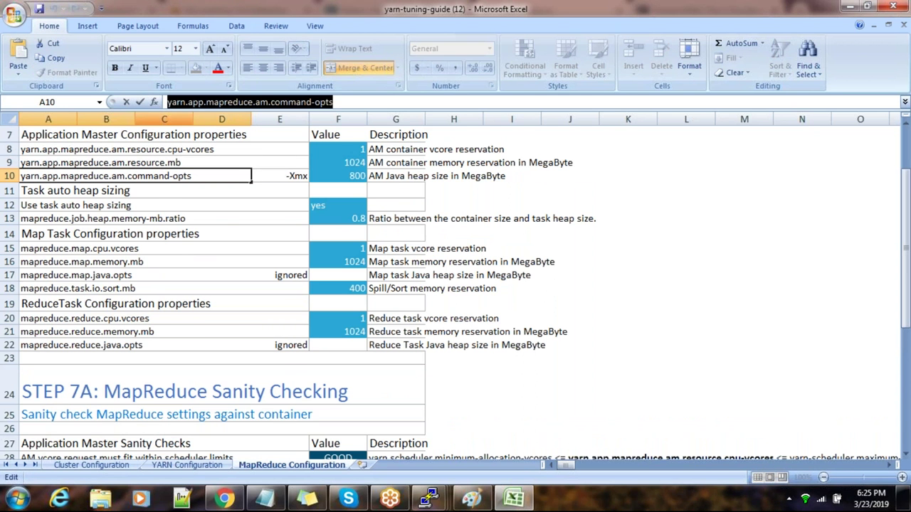
{"action": "left_click", "coordinate": [223, 498]}
{"action": "left_click", "coordinate": [419, 7]}
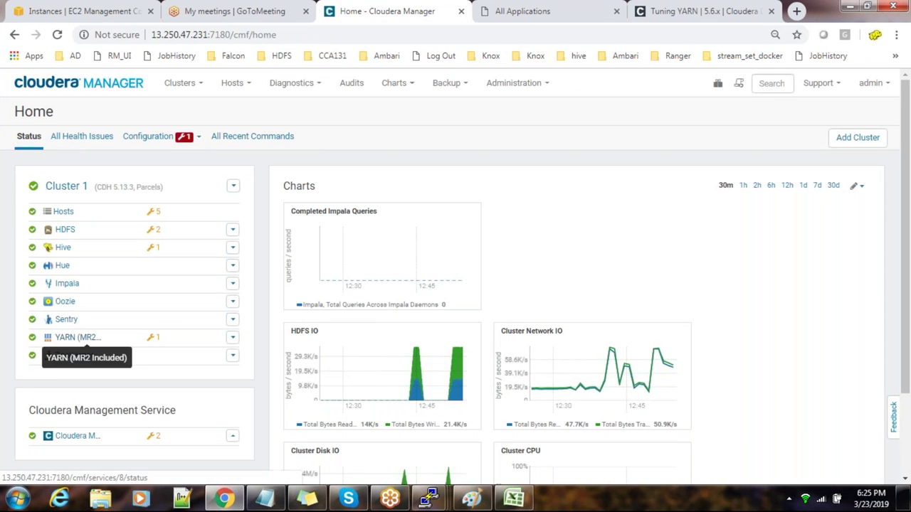
Step: Search YARN's configuration for yarn.app.mapreduce.am.command-opts, delete '-Xmx 800', and save the change
{"action": "left_click", "coordinate": [71, 340]}
{"action": "left_click", "coordinate": [128, 146]}
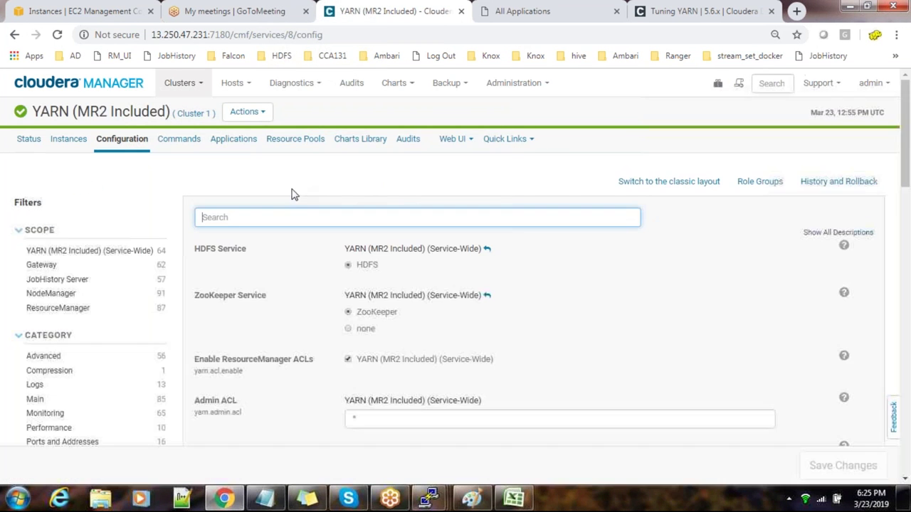
{"action": "key", "text": "ctrl+v"}
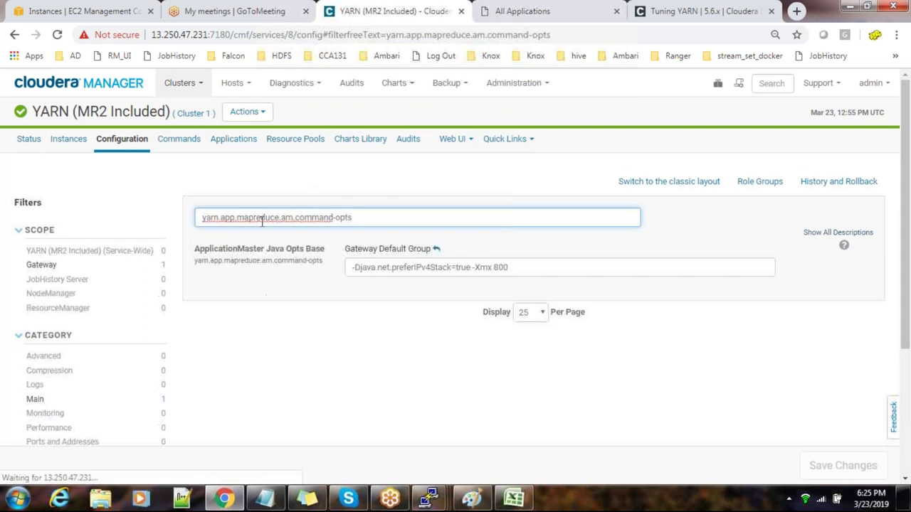
{"action": "left_click_drag", "start_coordinate": [511, 268], "coordinate": [472, 272]}
{"action": "key", "text": "BackSpace"}
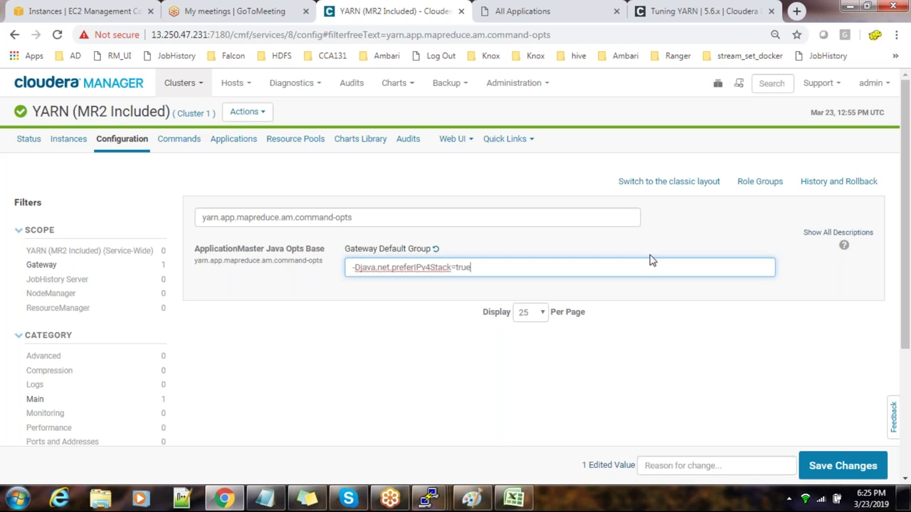
{"action": "left_click", "coordinate": [831, 465]}
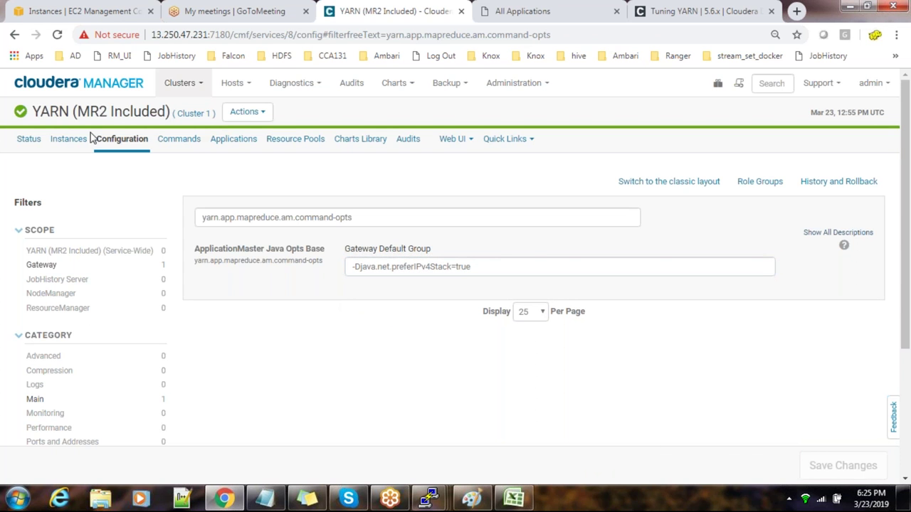
{"action": "left_click", "coordinate": [78, 82]}
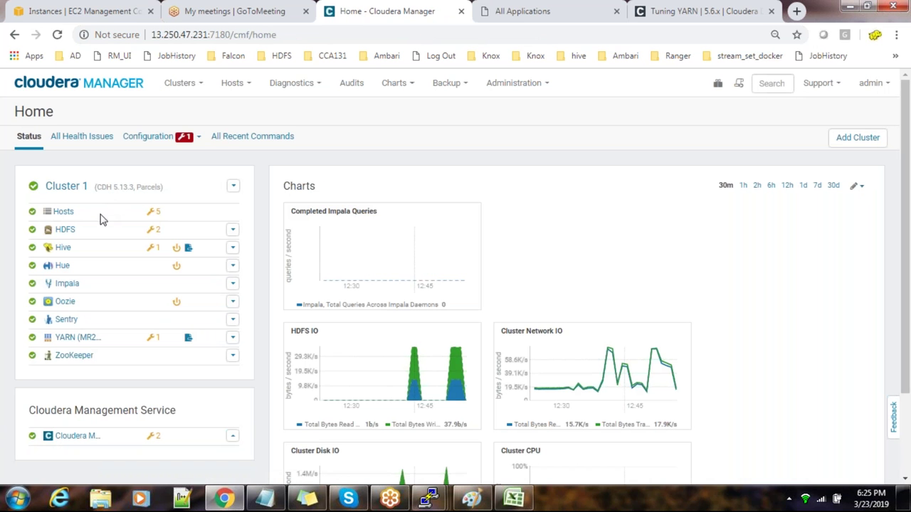
Step: Restart Cluster 1's stale services with Re-deploy client configuration kept ticked
{"action": "left_click", "coordinate": [187, 247]}
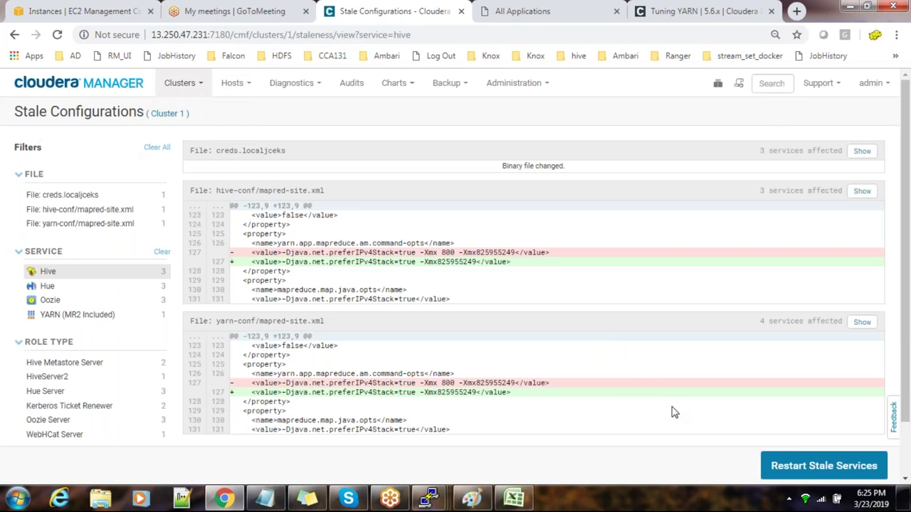
{"action": "left_click", "coordinate": [805, 469]}
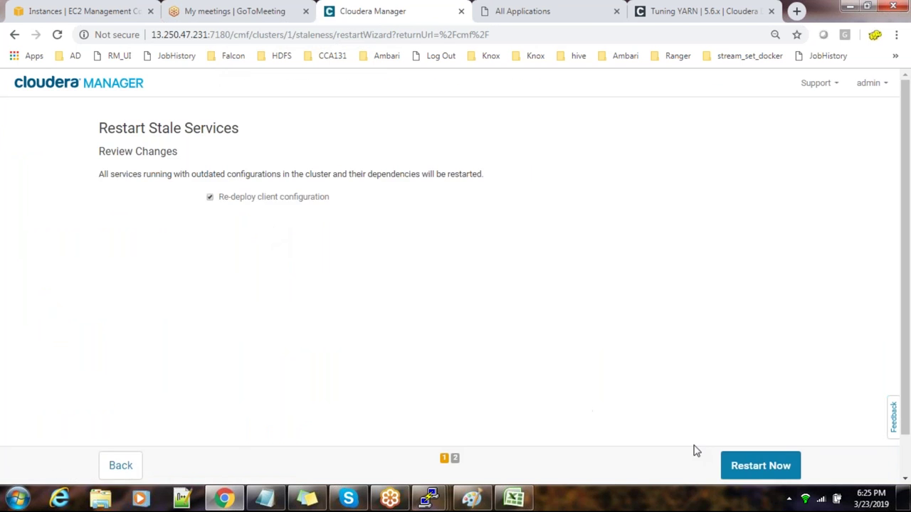
{"action": "left_click", "coordinate": [761, 469]}
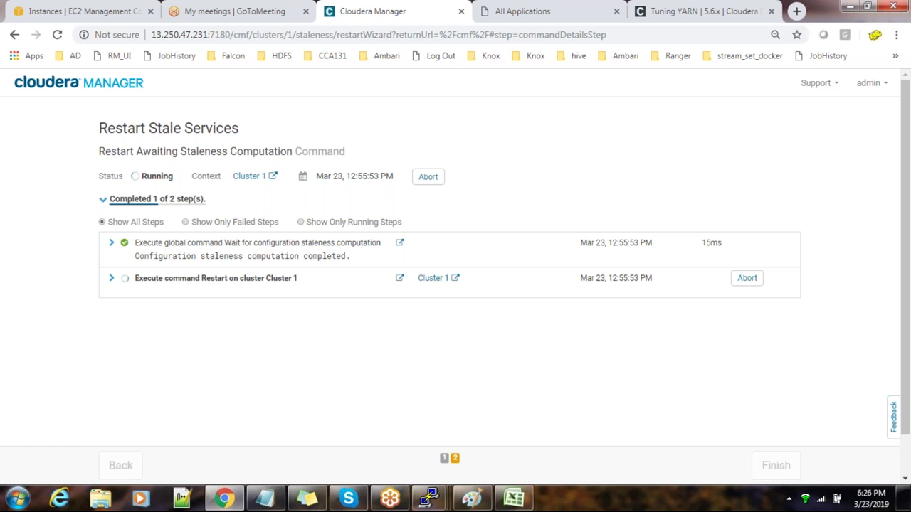
Step: Watch the Restart and Deploy Client Configuration progress, then go to the All Applications list
{"action": "left_click", "coordinate": [113, 279]}
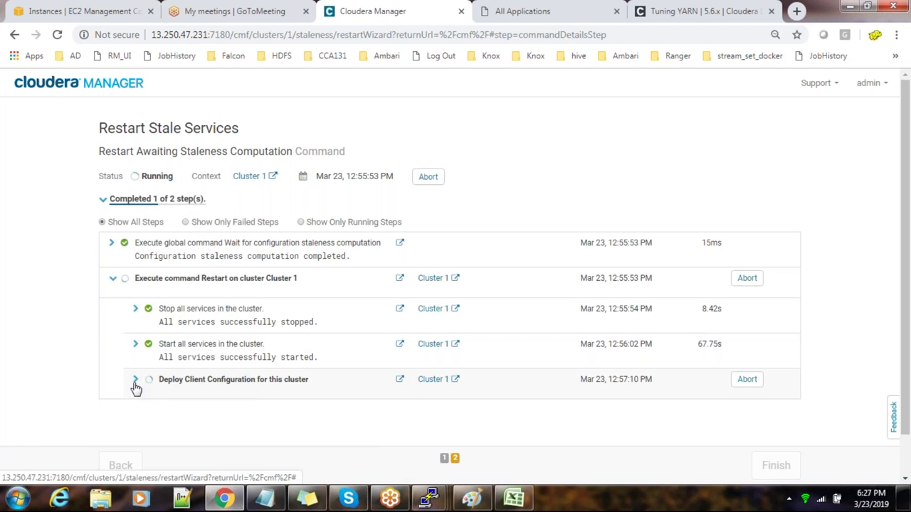
{"action": "left_click", "coordinate": [135, 382]}
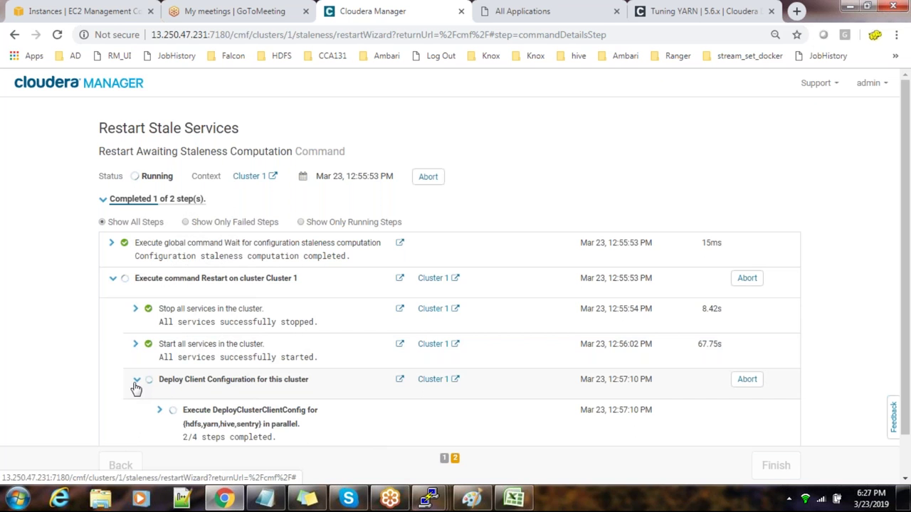
{"action": "scroll", "coordinate": [136, 388], "scroll_direction": "down", "scroll_amount": 2}
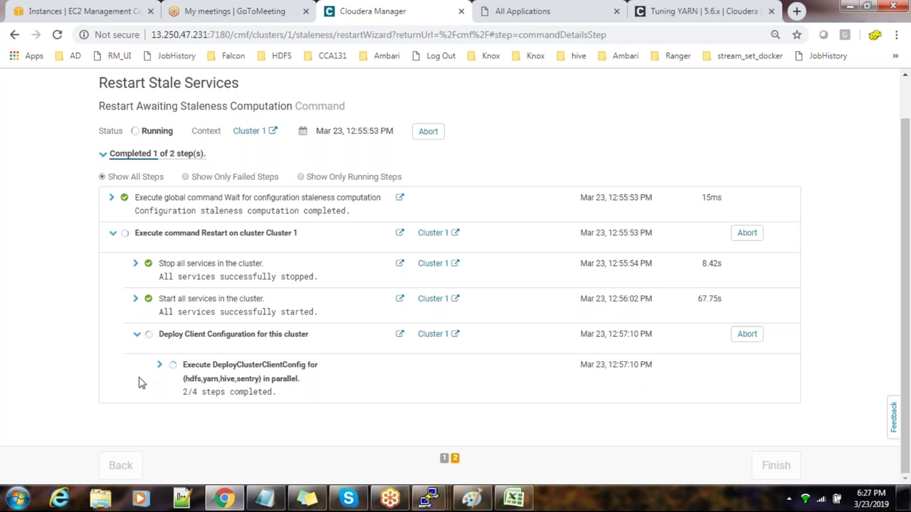
{"action": "left_click", "coordinate": [526, 11]}
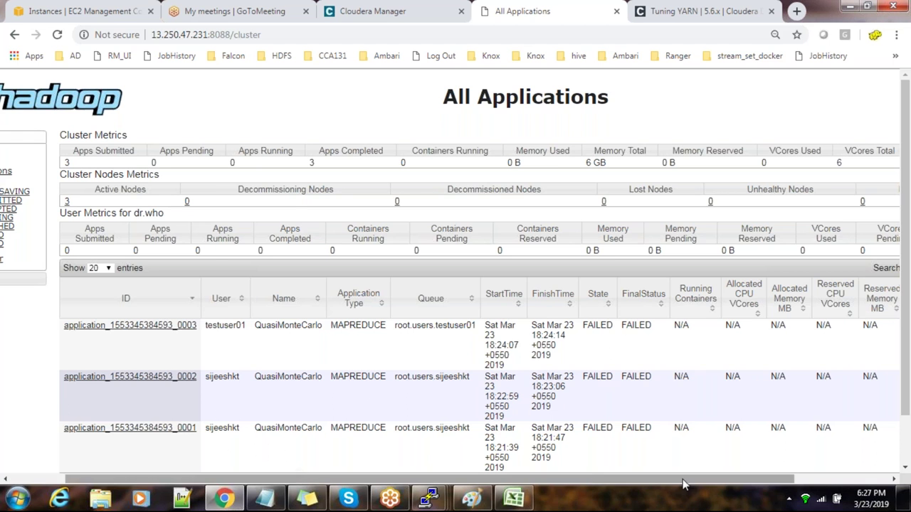
Step: Open the failed job's history page, swapping the master1.hadoop.com hostname for master1's public IP
{"action": "left_click_drag", "start_coordinate": [682, 479], "coordinate": [782, 478]}
{"action": "left_click", "coordinate": [862, 325]}
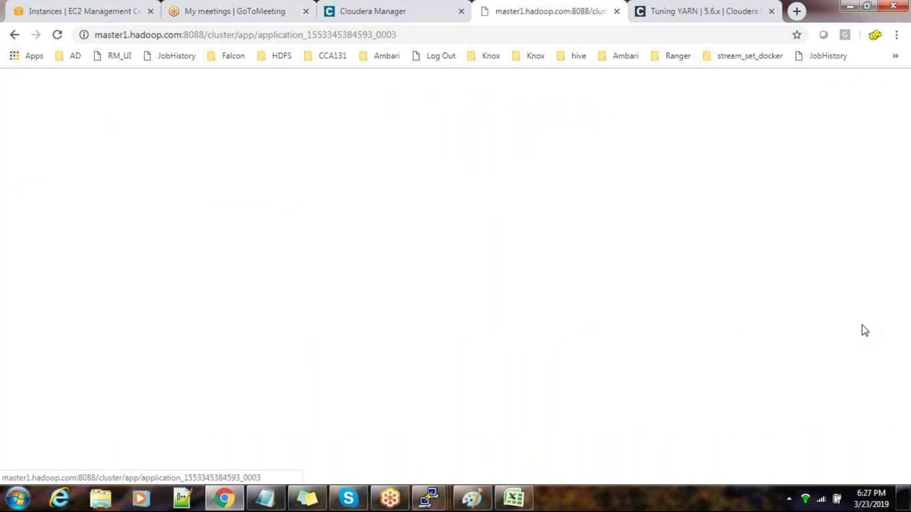
{"action": "left_click", "coordinate": [114, 16]}
{"action": "left_click", "coordinate": [160, 219]}
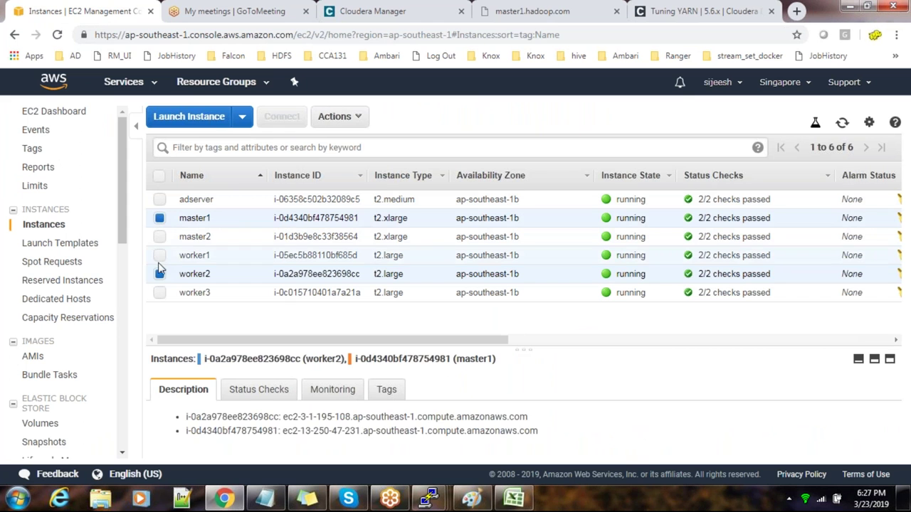
{"action": "left_click", "coordinate": [159, 274]}
{"action": "left_click", "coordinate": [731, 443]}
{"action": "left_click", "coordinate": [541, 11]}
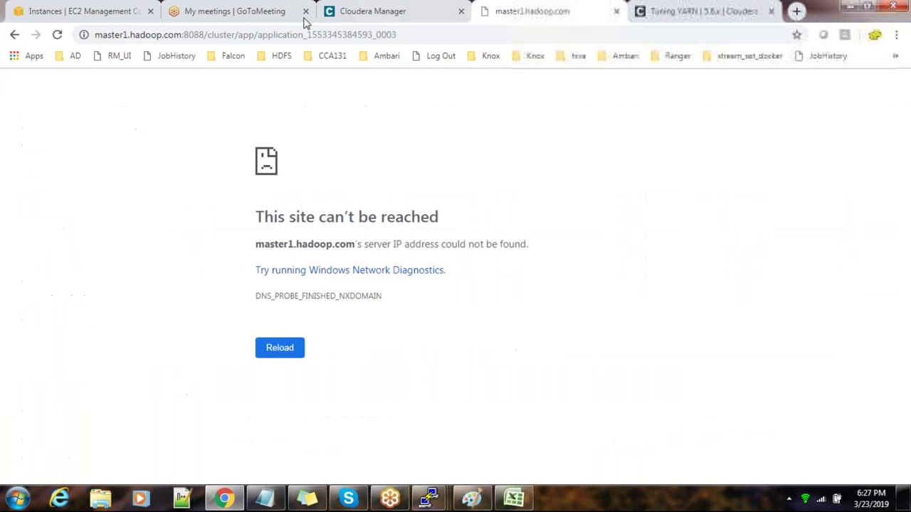
{"action": "left_click_drag", "start_coordinate": [183, 34], "coordinate": [94, 34]}
{"action": "key", "text": "ctrl+v"}
{"action": "key", "text": "Return"}
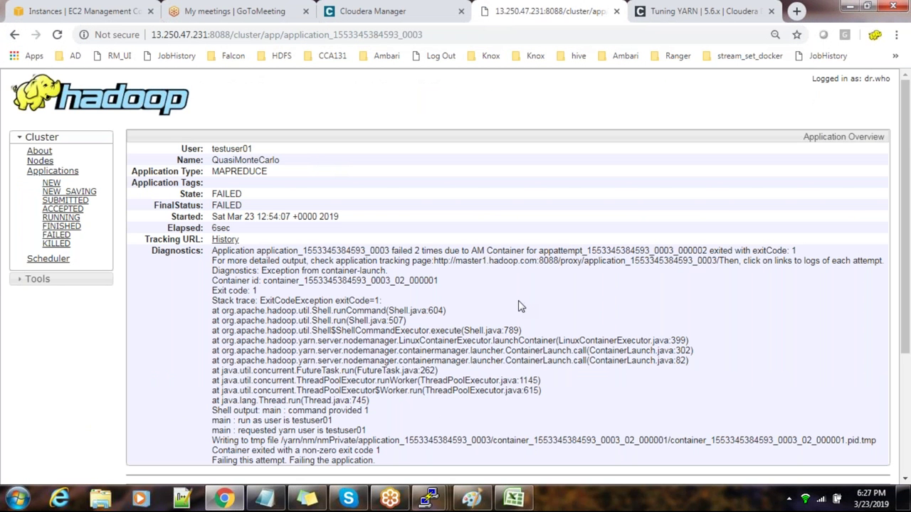
Step: Open the first attempt's container logs, replacing the worker2 hostname with worker2's public IP
{"action": "scroll", "coordinate": [520, 306], "scroll_direction": "down", "scroll_amount": 3}
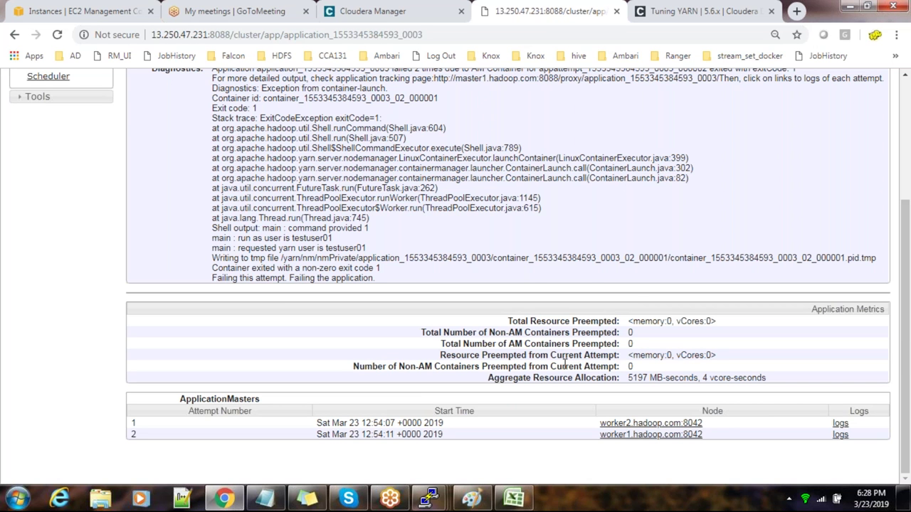
{"action": "left_click", "coordinate": [839, 424]}
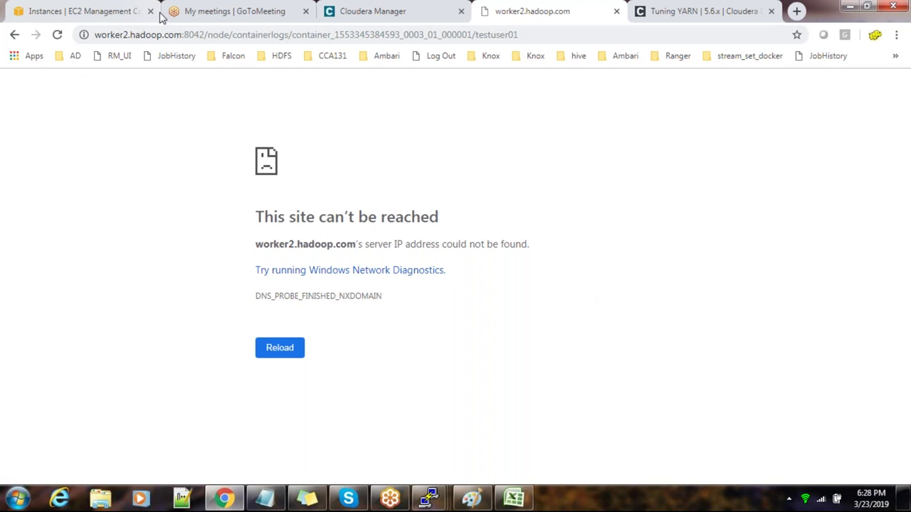
{"action": "left_click", "coordinate": [122, 12]}
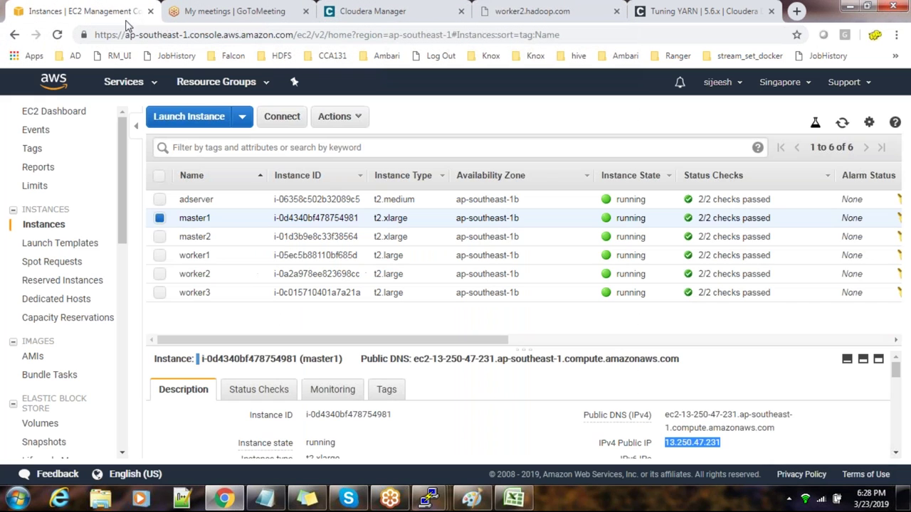
{"action": "left_click", "coordinate": [160, 274]}
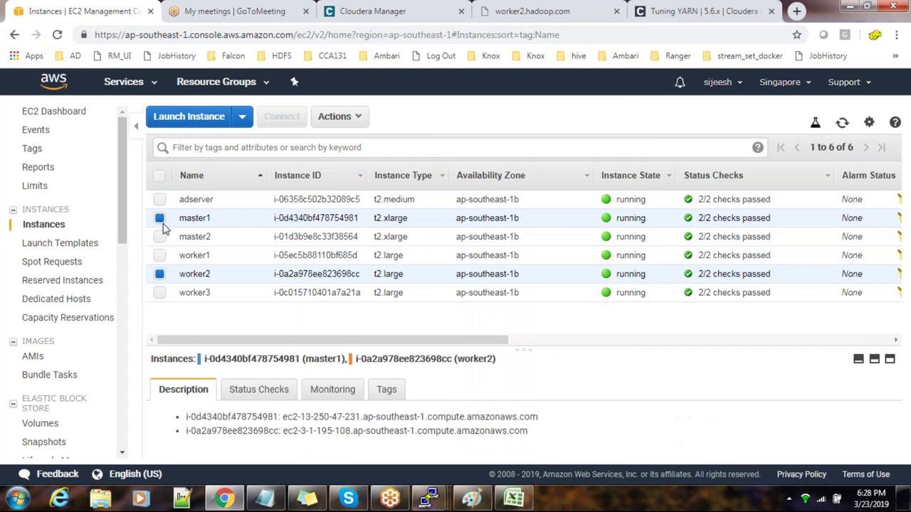
{"action": "left_click", "coordinate": [159, 218]}
{"action": "left_click", "coordinate": [718, 445]}
{"action": "left_click", "coordinate": [565, 10]}
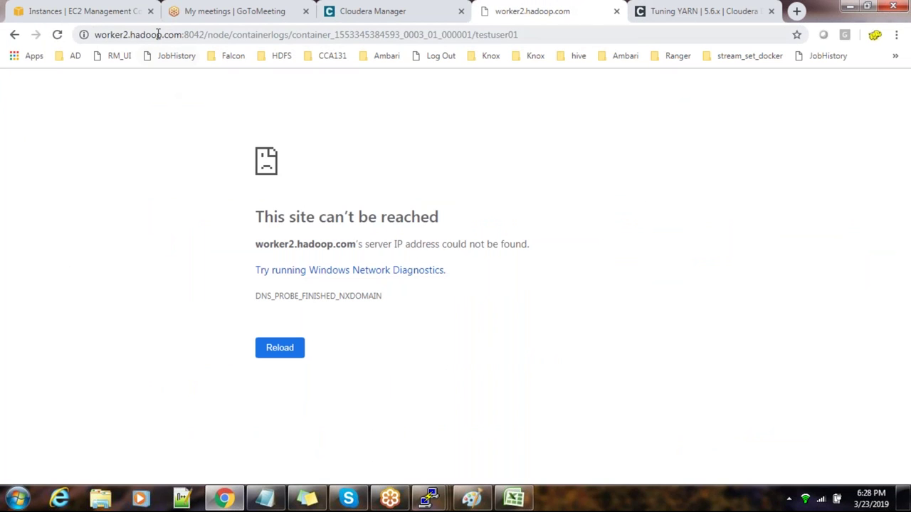
{"action": "left_click_drag", "start_coordinate": [182, 37], "coordinate": [6, 34]}
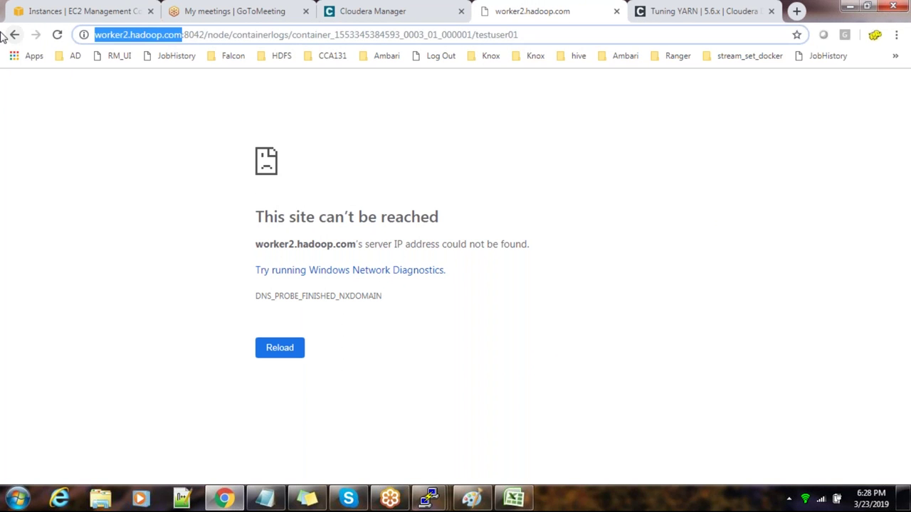
{"action": "key", "text": "ctrl+v"}
{"action": "key", "text": "Return"}
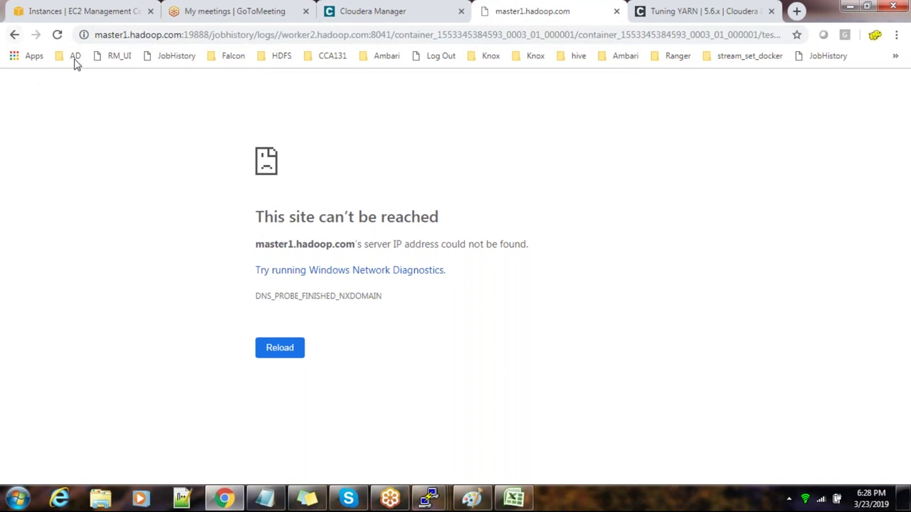
Step: Load the job history logs by replacing the master1 hostname with master1's public IP
{"action": "left_click_drag", "start_coordinate": [182, 35], "coordinate": [4, 35]}
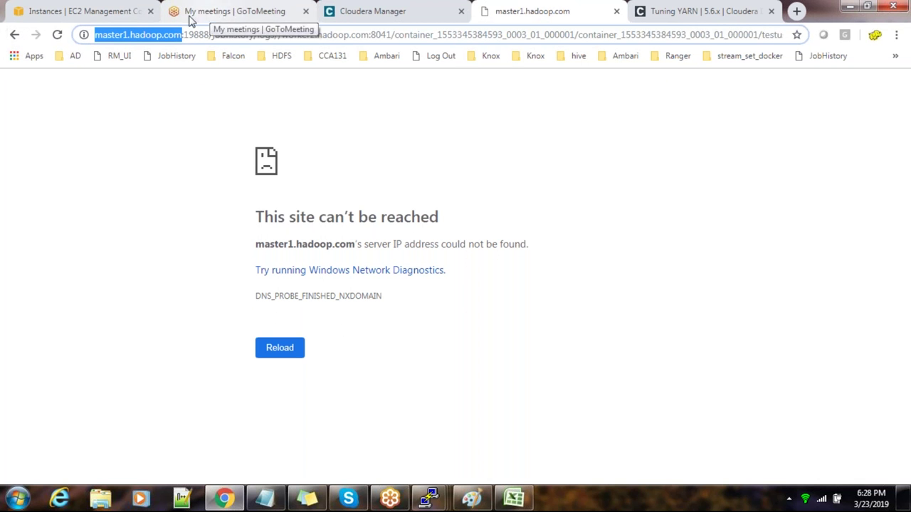
{"action": "left_click", "coordinate": [95, 11]}
{"action": "left_click", "coordinate": [159, 217]}
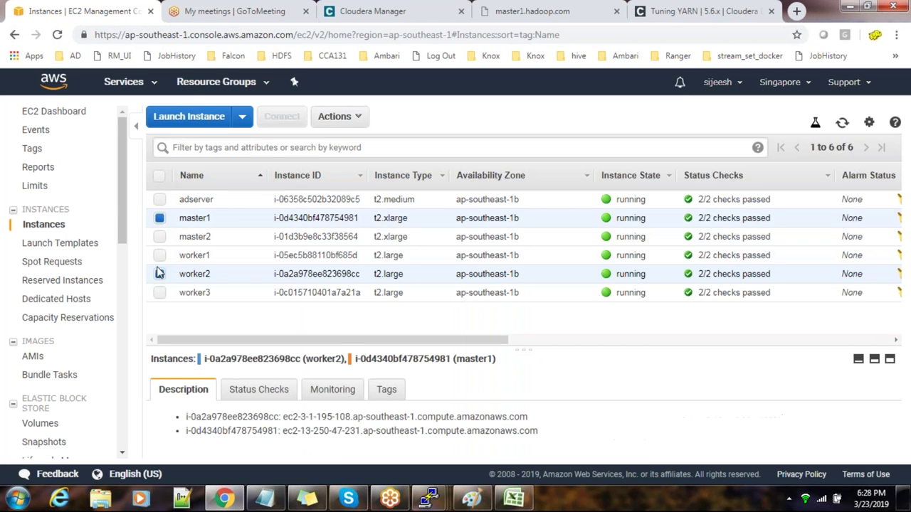
{"action": "left_click", "coordinate": [159, 274]}
{"action": "left_click", "coordinate": [731, 443]}
{"action": "left_click", "coordinate": [532, 11]}
{"action": "key", "text": "ctrl+v"}
{"action": "key", "text": "Return"}
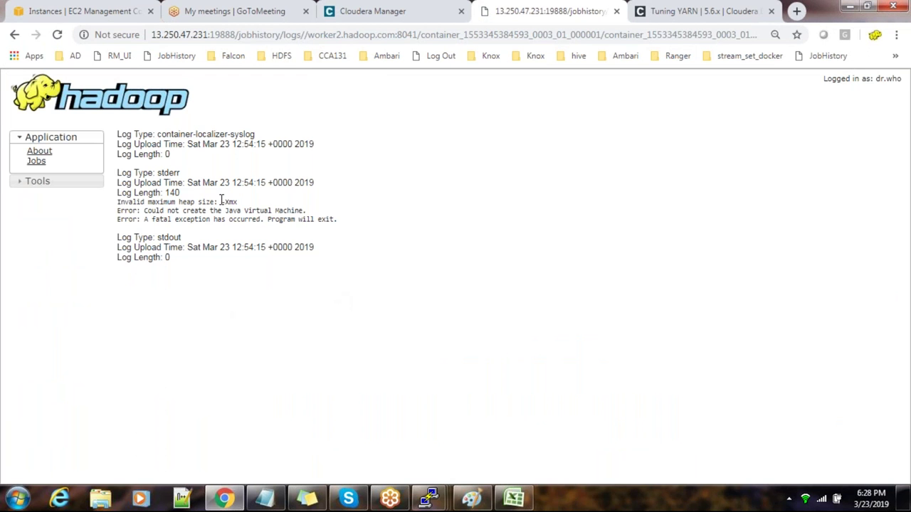
Step: Highlight the invalid maximum heap size and JVM creation error lines in stderr
{"action": "left_click_drag", "start_coordinate": [223, 203], "coordinate": [339, 220]}
{"action": "left_click_drag", "start_coordinate": [151, 211], "coordinate": [297, 220]}
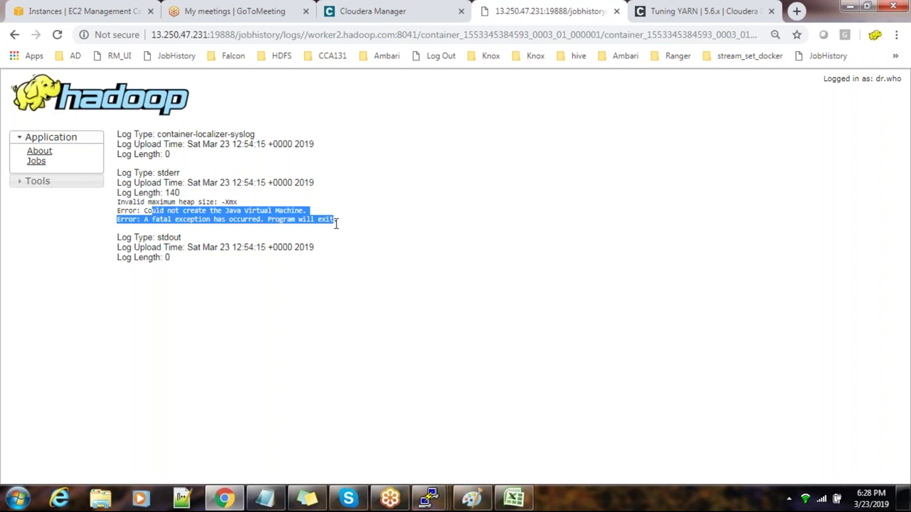
{"action": "left_click_drag", "start_coordinate": [131, 202], "coordinate": [241, 210]}
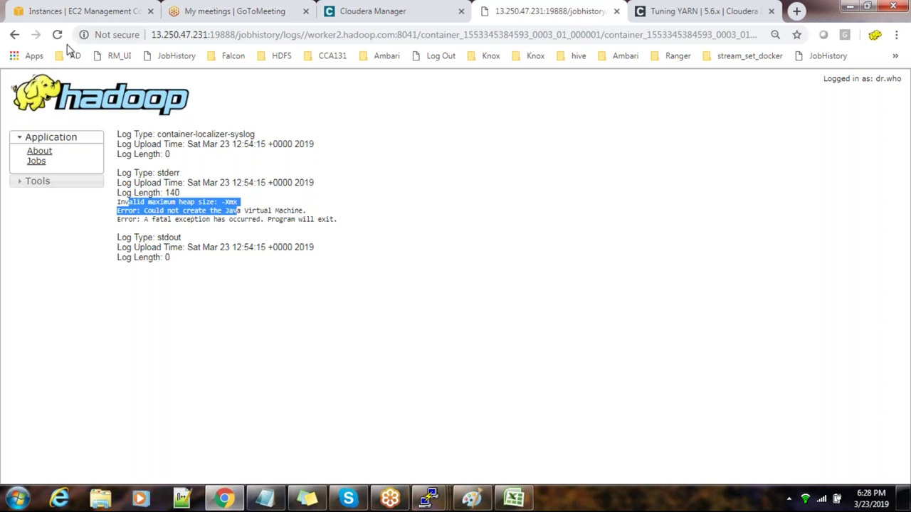
Step: Check Cloudera Manager's restart, then compare Excel row 10's -Xmx 800 AM heap setting and description
{"action": "left_click", "coordinate": [364, 12]}
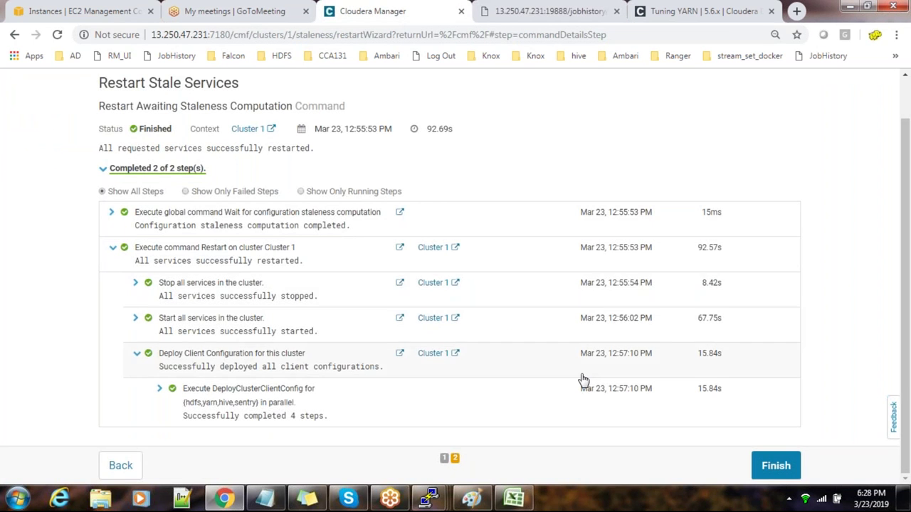
{"action": "left_click", "coordinate": [513, 498]}
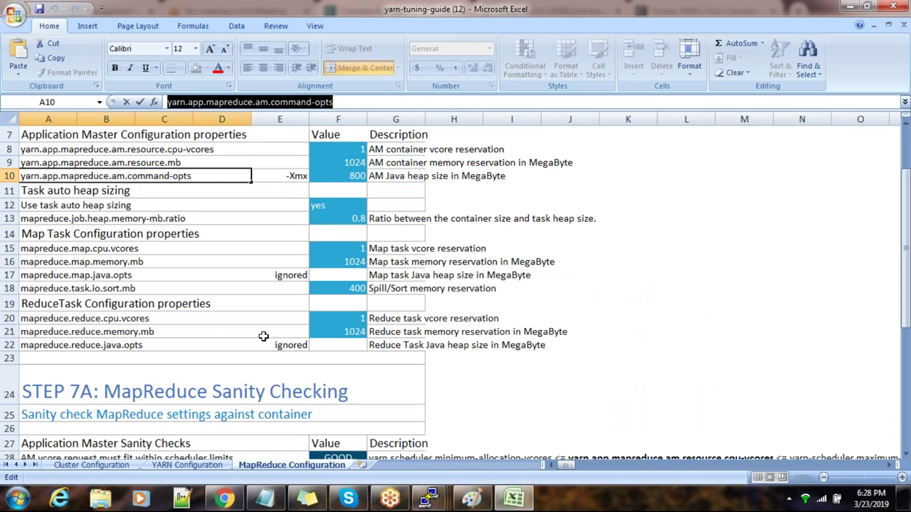
{"action": "left_click", "coordinate": [271, 175]}
{"action": "left_click", "coordinate": [359, 177]}
{"action": "left_click", "coordinate": [193, 181]}
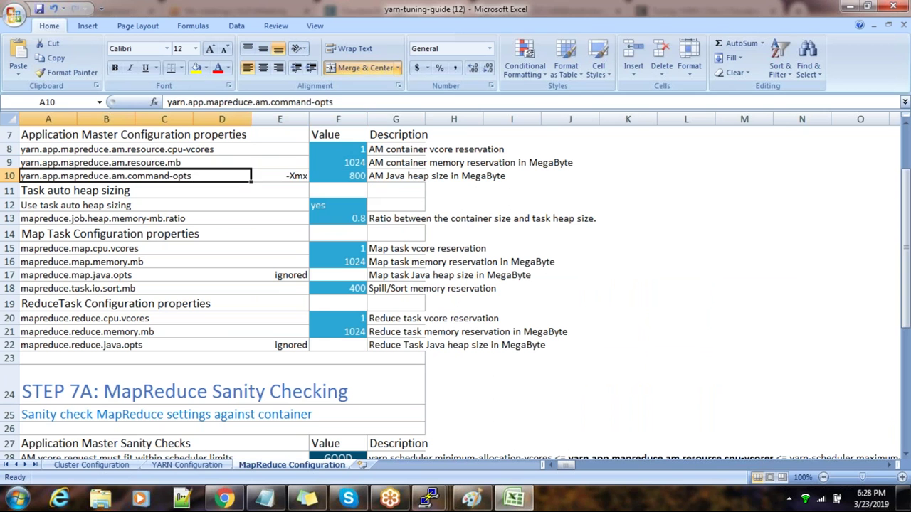
{"action": "left_click", "coordinate": [393, 177]}
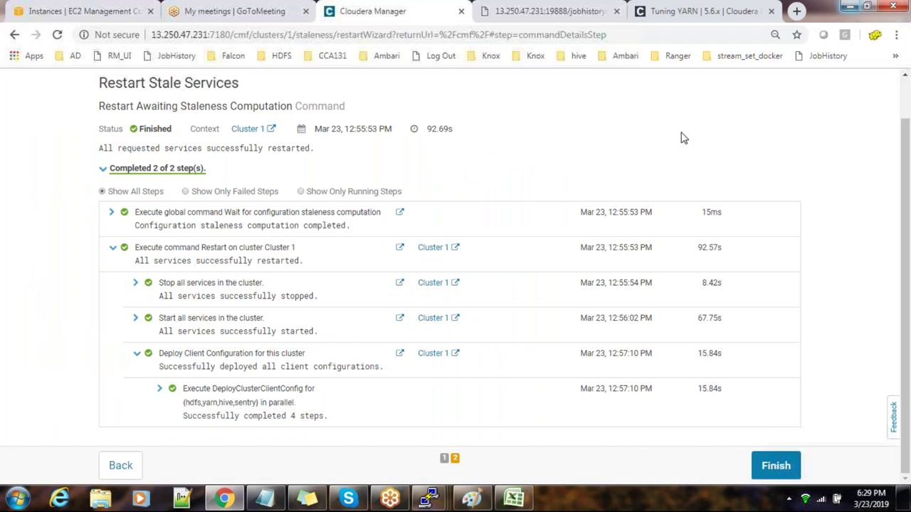
{"action": "left_click", "coordinate": [851, 7]}
Step: Copy master1's public IP from EC2 and open a new blank browser tab
{"action": "left_click", "coordinate": [549, 13]}
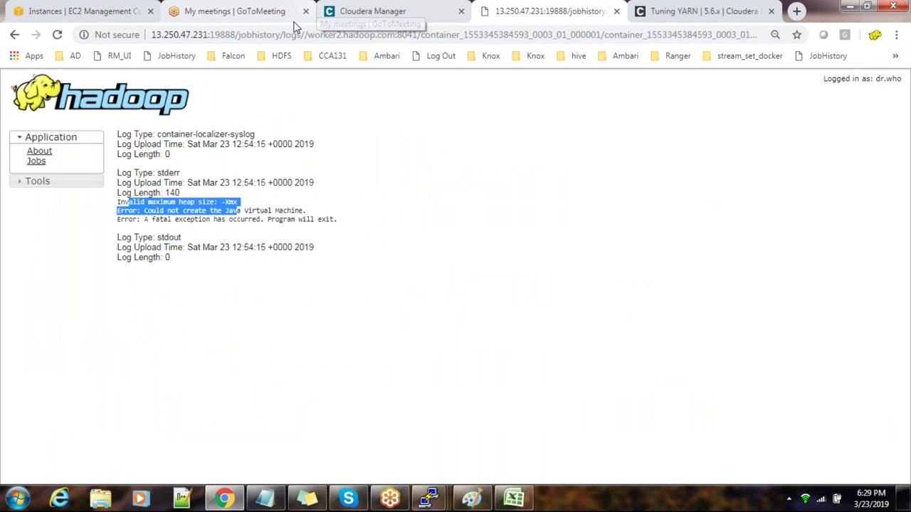
{"action": "left_click", "coordinate": [71, 13]}
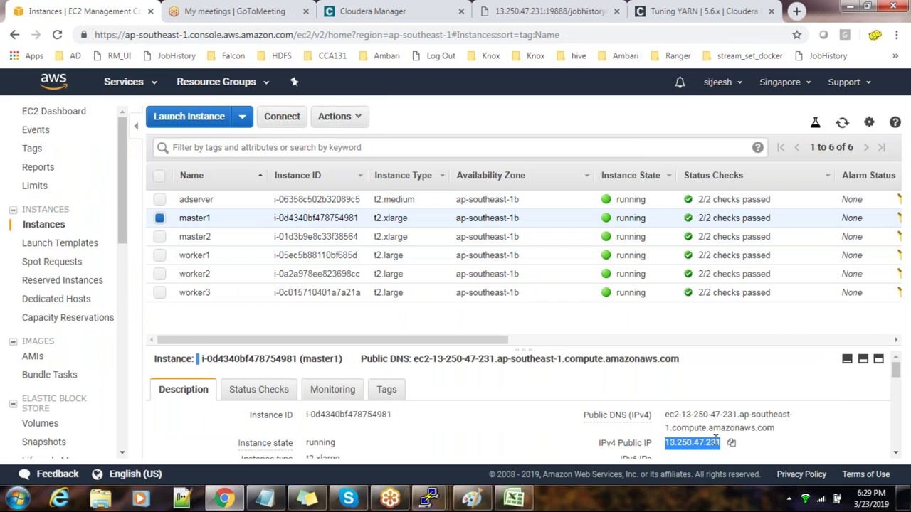
{"action": "left_click", "coordinate": [731, 442]}
{"action": "left_click", "coordinate": [796, 11]}
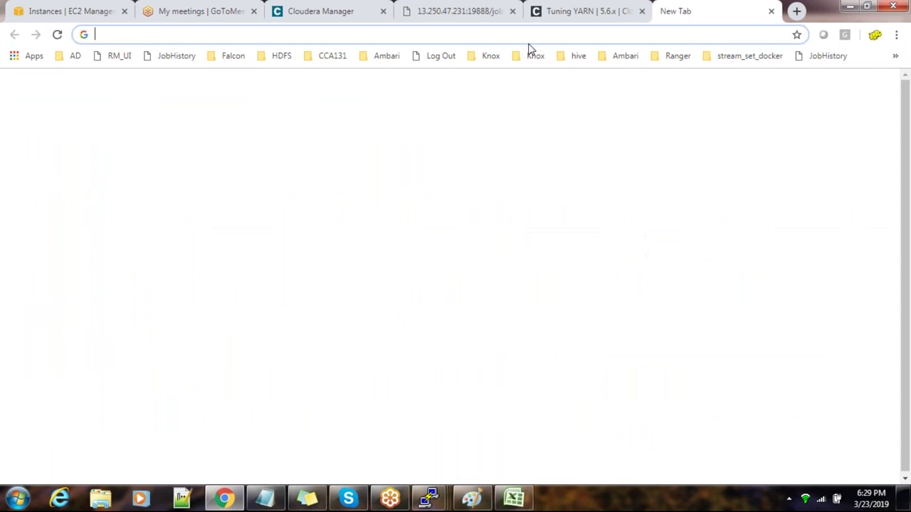
Step: Load the ResourceManager at master1's IP on port 8088 and open the latest failed application's history
{"action": "key", "text": "ctrl+v"}
{"action": "type", "text": ":8088"}
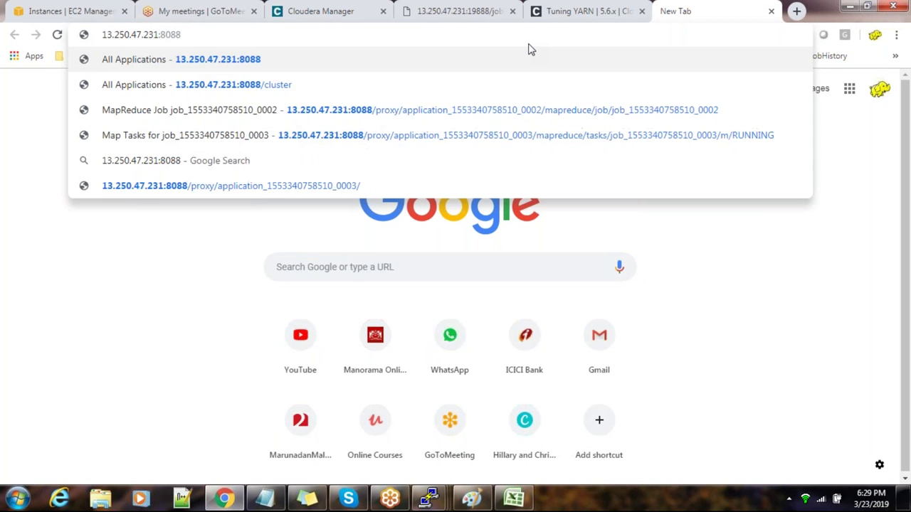
{"action": "key", "text": "Return"}
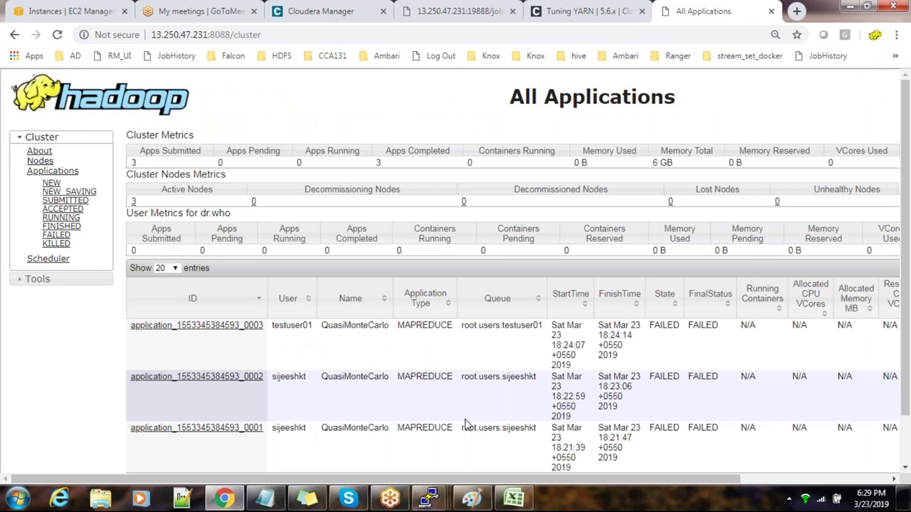
{"action": "left_click_drag", "start_coordinate": [723, 478], "coordinate": [886, 475]}
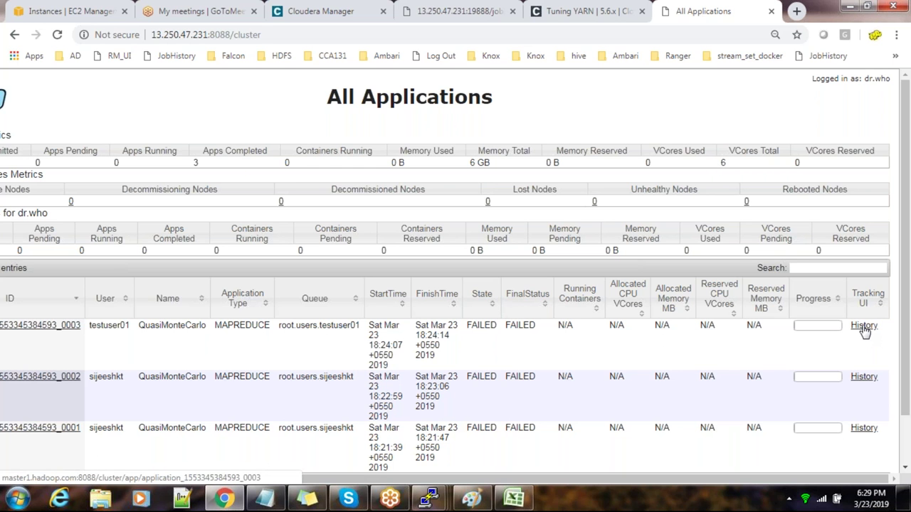
{"action": "left_click", "coordinate": [864, 327]}
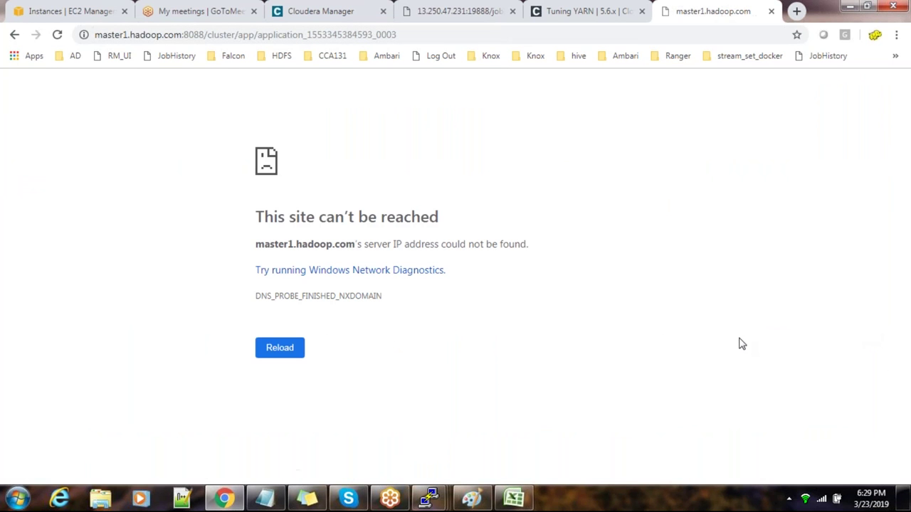
Step: Reload the application report at master1's IP and follow the first attempt's container logs link
{"action": "left_click_drag", "start_coordinate": [180, 35], "coordinate": [62, 33]}
{"action": "left_click", "coordinate": [71, 12]}
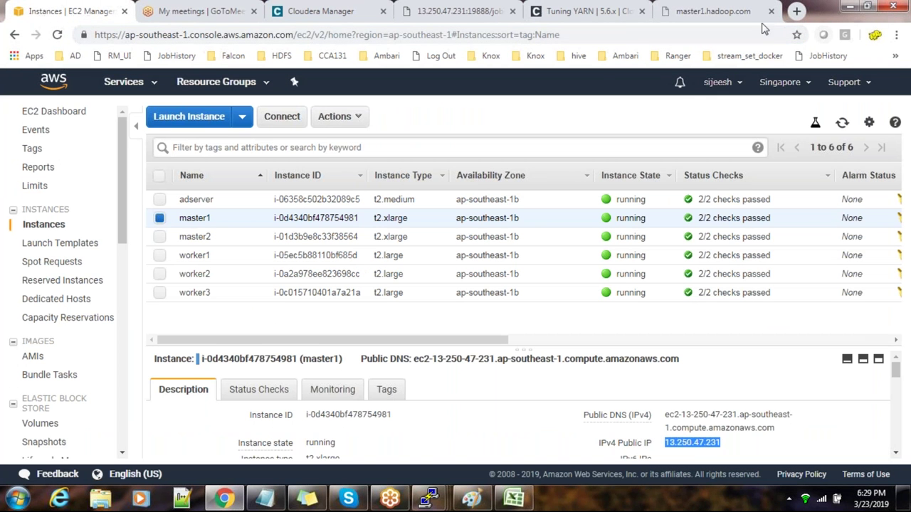
{"action": "left_click", "coordinate": [680, 14]}
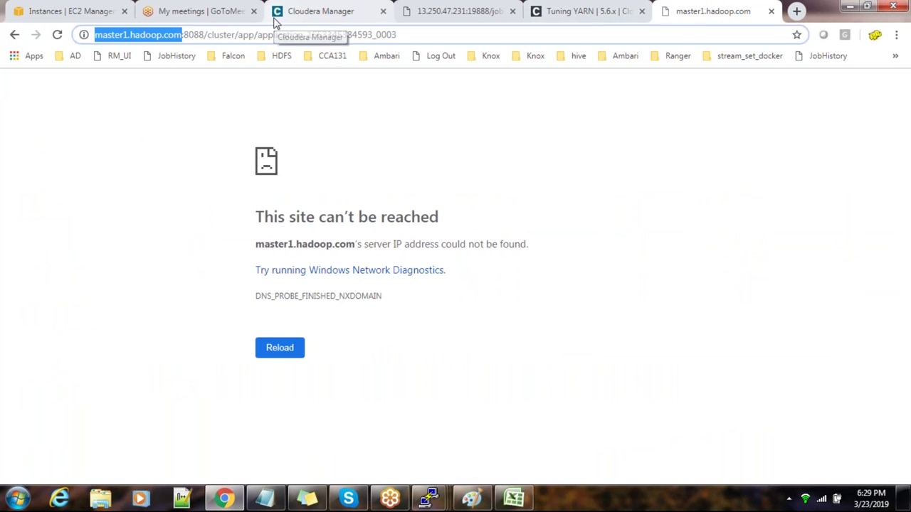
{"action": "key", "text": "ctrl+v"}
{"action": "key", "text": "Return"}
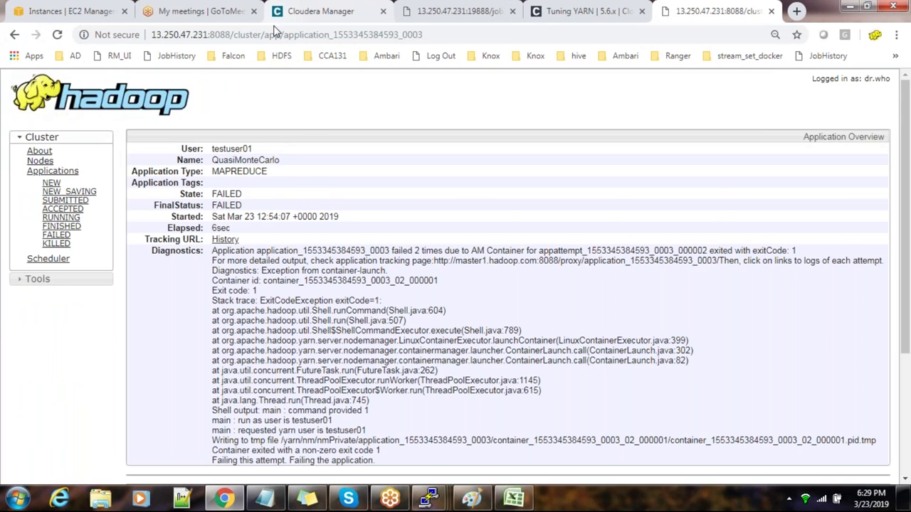
{"action": "scroll", "coordinate": [456, 271], "scroll_direction": "down", "scroll_amount": 3}
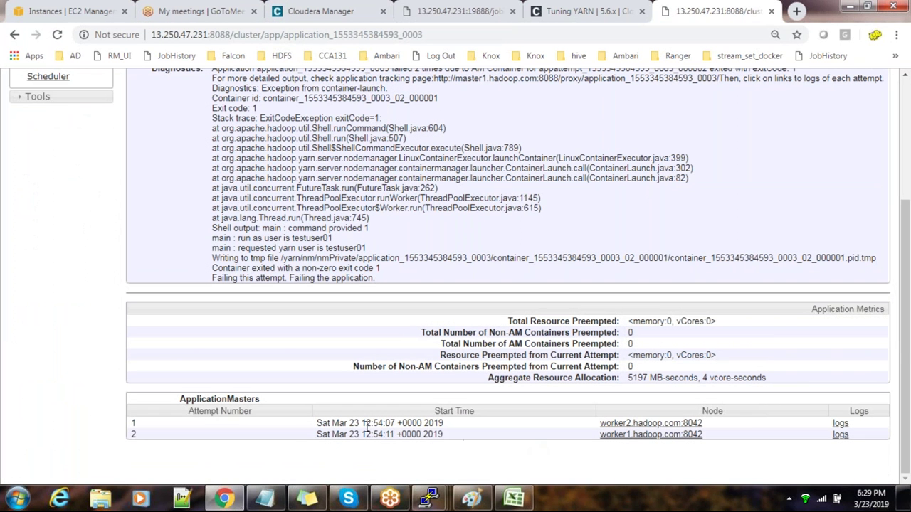
{"action": "left_click_drag", "start_coordinate": [264, 404], "coordinate": [182, 400]}
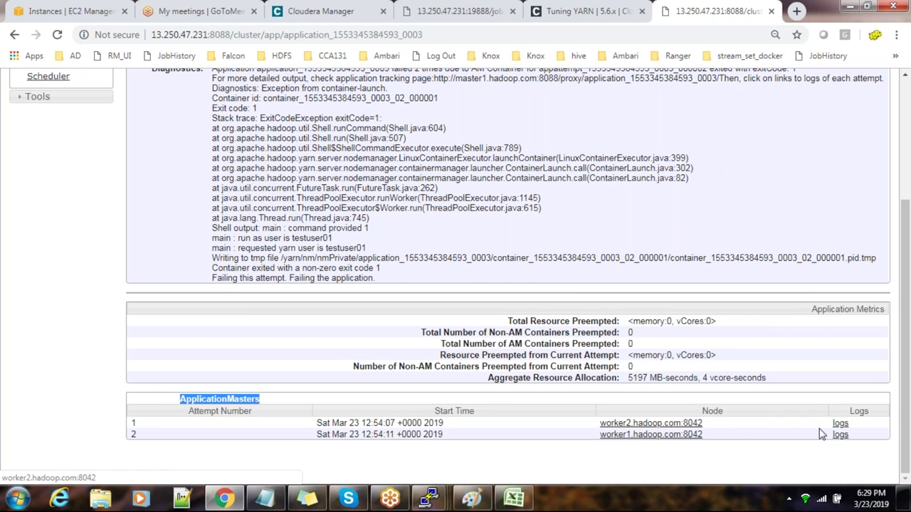
{"action": "left_click", "coordinate": [841, 429]}
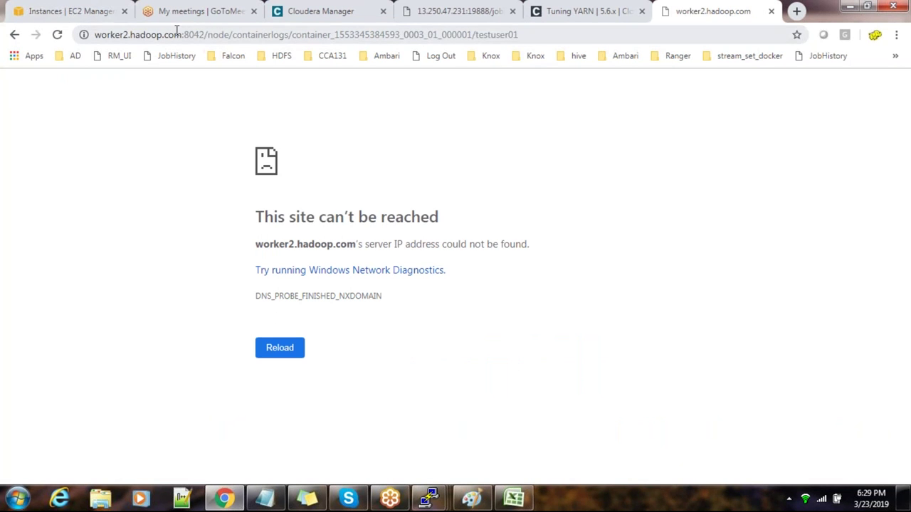
Step: Replace the worker2 hostname in the log URL with worker2's public IP and load it
{"action": "left_click", "coordinate": [100, 12]}
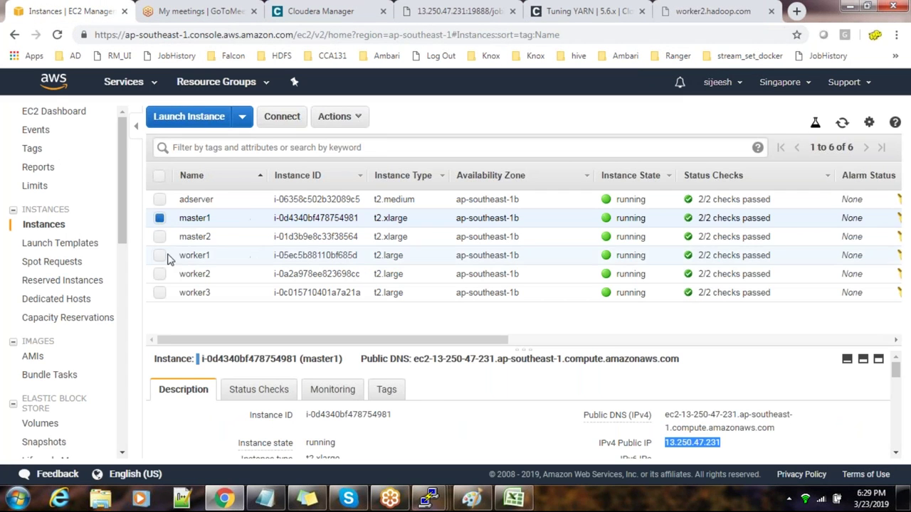
{"action": "left_click", "coordinate": [159, 276]}
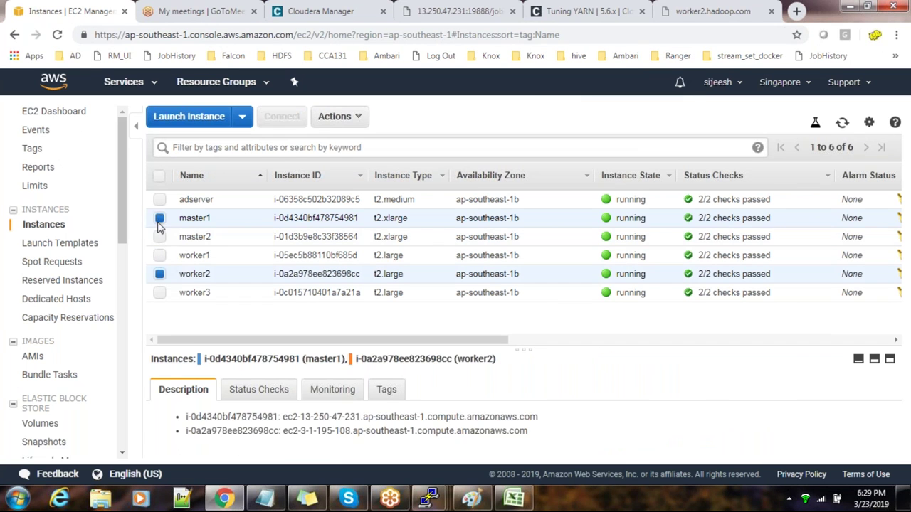
{"action": "left_click", "coordinate": [159, 219]}
{"action": "left_click", "coordinate": [721, 442]}
{"action": "left_click", "coordinate": [711, 11]}
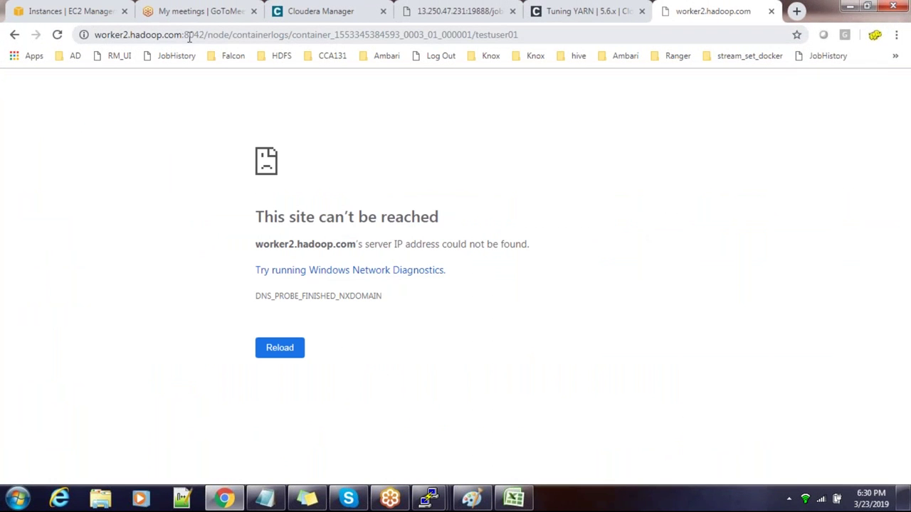
{"action": "left_click_drag", "start_coordinate": [183, 34], "coordinate": [61, 39]}
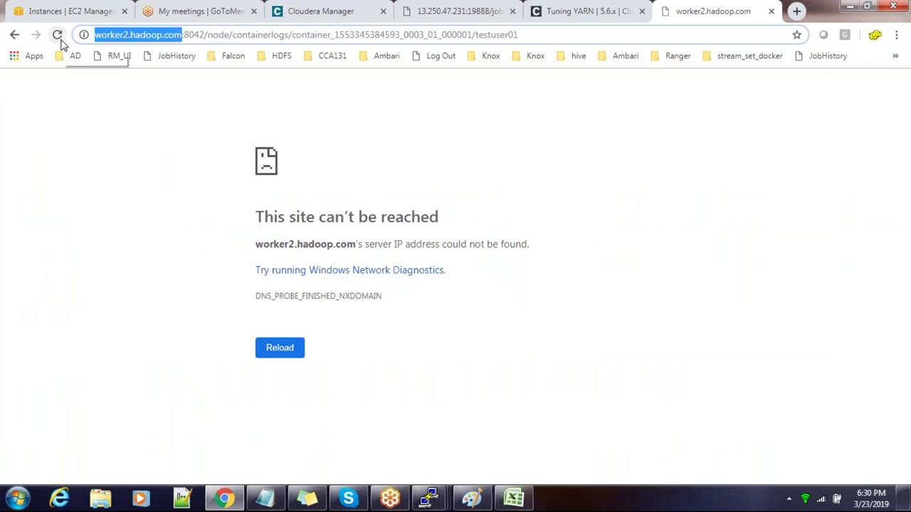
{"action": "key", "text": "ctrl+v"}
{"action": "key", "text": "Return"}
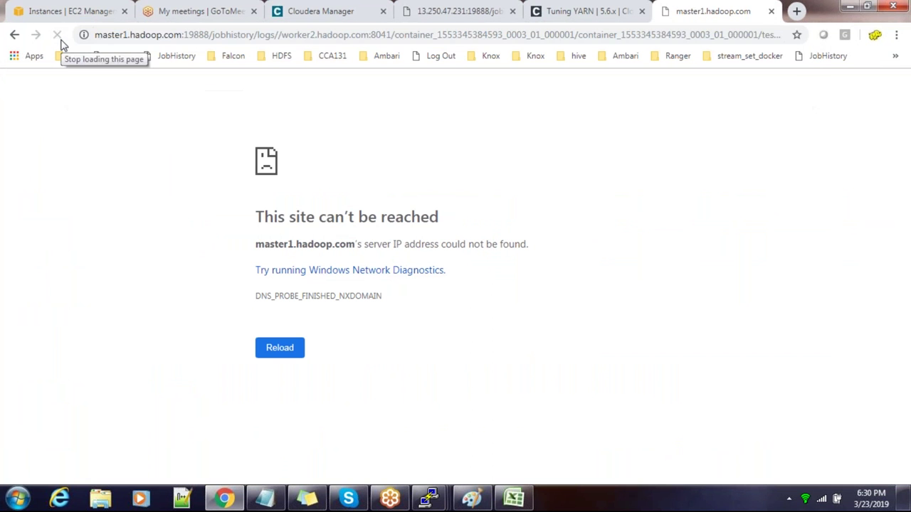
Step: Load the job-history log by replacing the master1 hostname with master1's public IP
{"action": "left_click", "coordinate": [71, 11]}
{"action": "left_click", "coordinate": [159, 217]}
{"action": "left_click", "coordinate": [159, 274]}
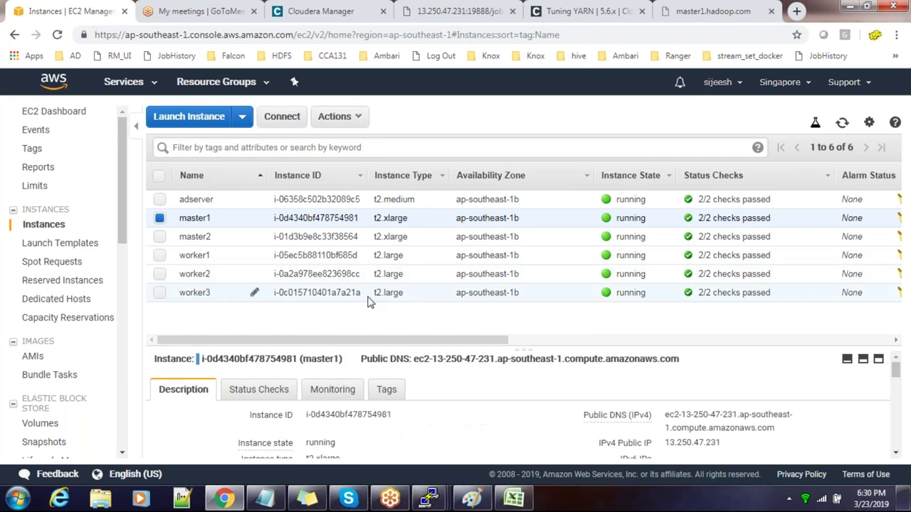
{"action": "left_click", "coordinate": [728, 443]}
{"action": "left_click", "coordinate": [712, 11]}
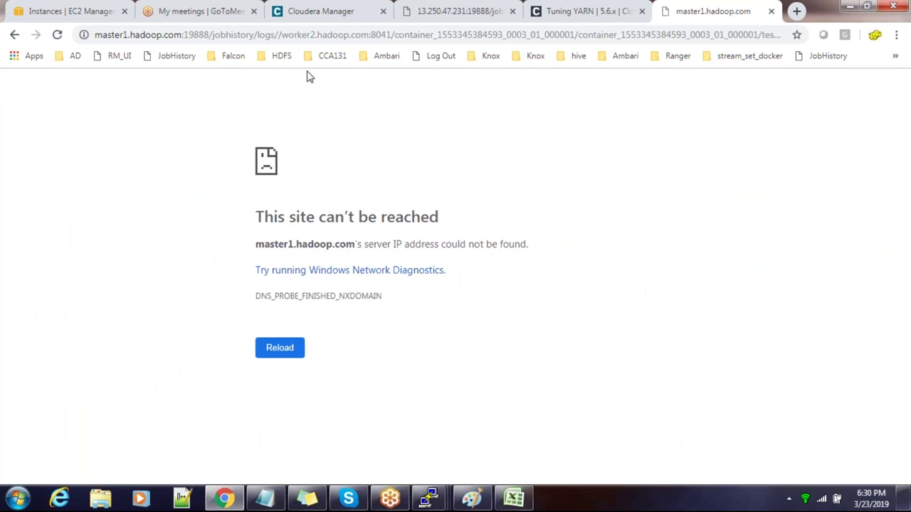
{"action": "left_click_drag", "start_coordinate": [181, 36], "coordinate": [60, 30]}
{"action": "key", "text": "ctrl+v"}
{"action": "key", "text": "Return"}
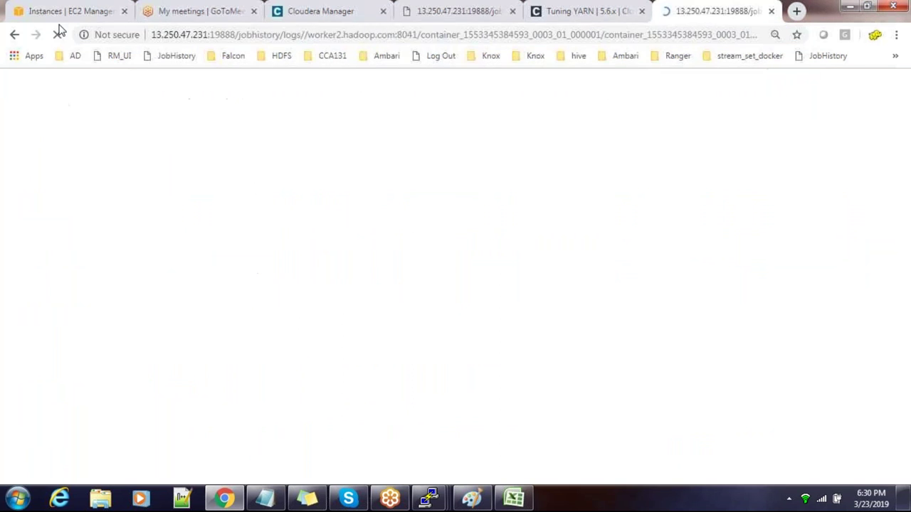
Step: Highlight the stderr invalid heap size error lines, then bring up the YARN tuning spreadsheet
{"action": "triple_click", "coordinate": [168, 258]}
{"action": "left_click", "coordinate": [157, 202]}
{"action": "left_click_drag", "start_coordinate": [334, 219], "coordinate": [124, 203]}
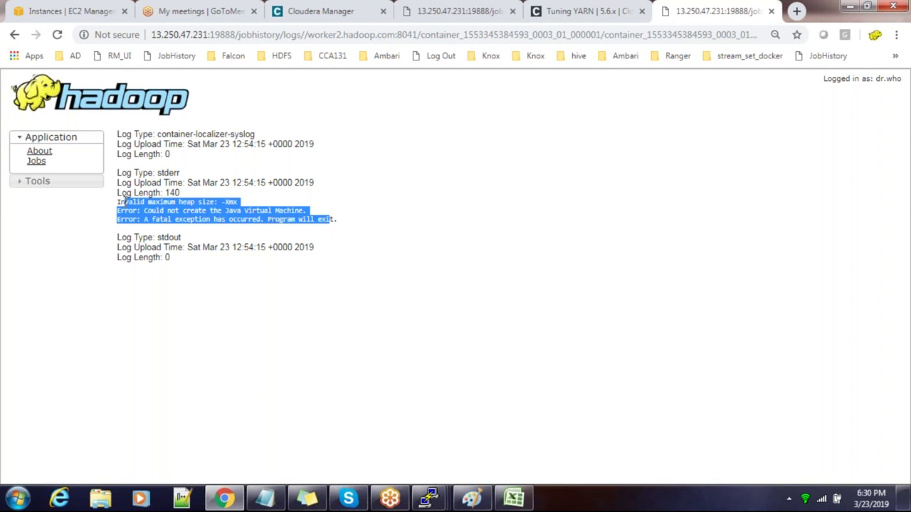
{"action": "left_click", "coordinate": [515, 497]}
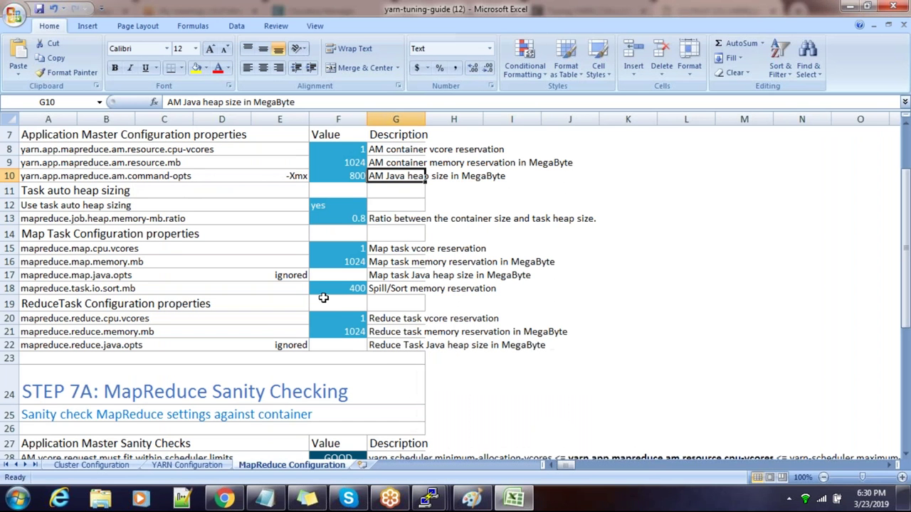
Step: Finish the stale services restart in Cloudera Manager
{"action": "left_click", "coordinate": [226, 499]}
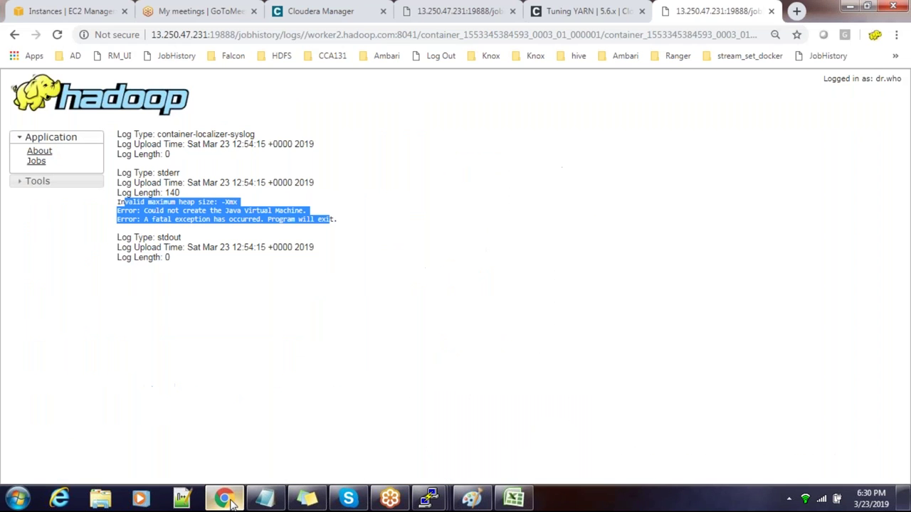
{"action": "left_click", "coordinate": [305, 11]}
{"action": "left_click", "coordinate": [776, 468]}
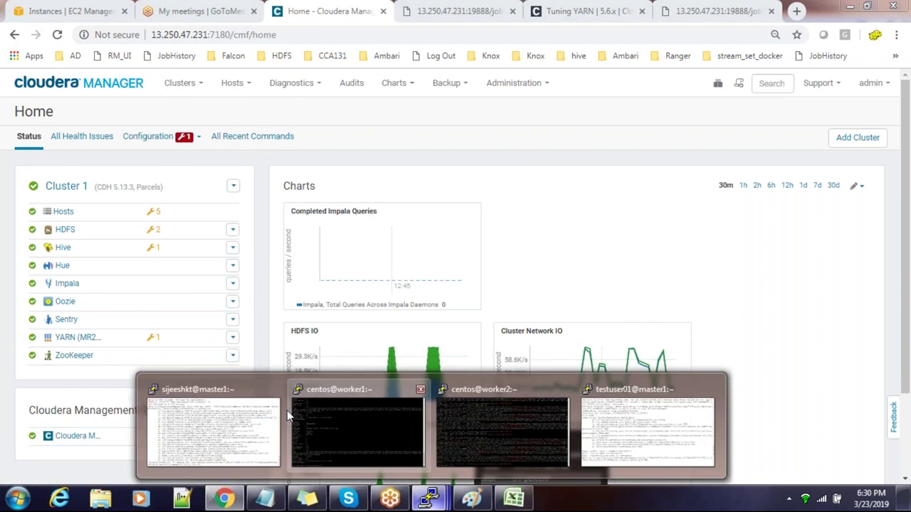
Step: Rerun the hadoop-mapreduce-examples pi 100 10 job in the master1 PuTTY session
{"action": "left_click", "coordinate": [234, 425]}
{"action": "key", "text": "Up"}
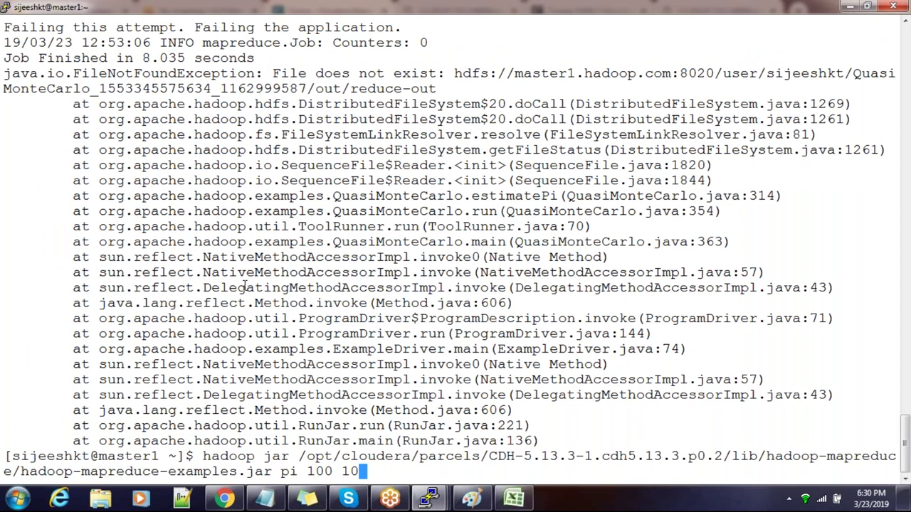
{"action": "key", "text": "Return"}
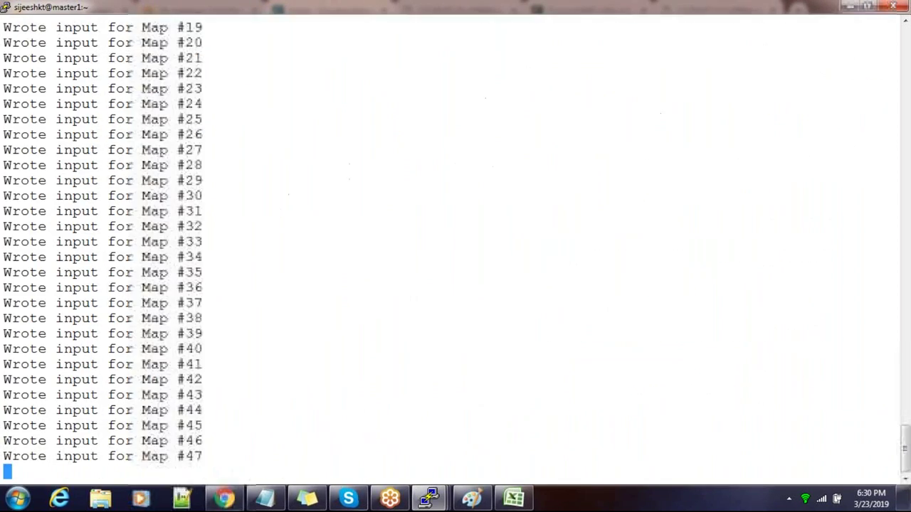
Step: Back on the container log page, delete the port and path after the IP in the address
{"action": "left_click", "coordinate": [225, 498]}
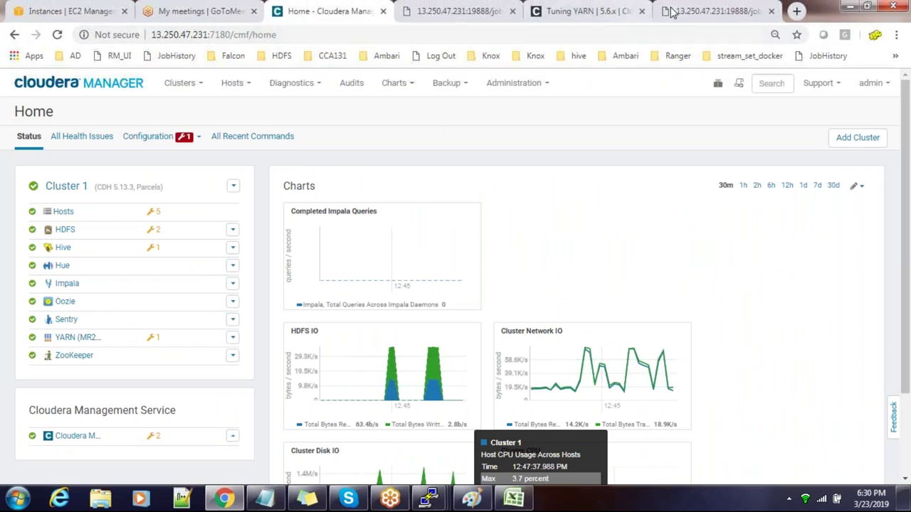
{"action": "left_click", "coordinate": [712, 10]}
{"action": "left_click_drag", "start_coordinate": [211, 35], "coordinate": [763, 34]}
{"action": "key", "text": "BackSpace"}
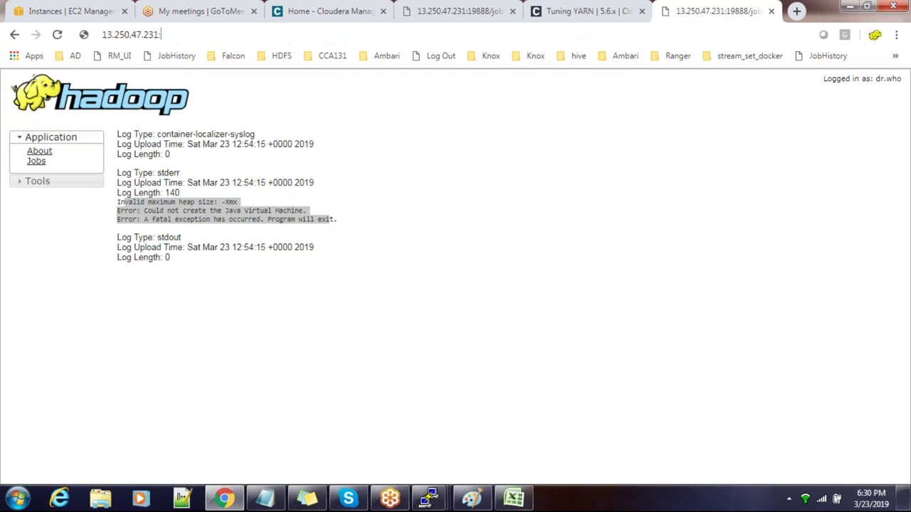
Step: Load the ResourceManager page at 13.250.47.231:8088, note its 6 GB total memory, then bring the master1 terminal forward
{"action": "type", "text": "8088"}
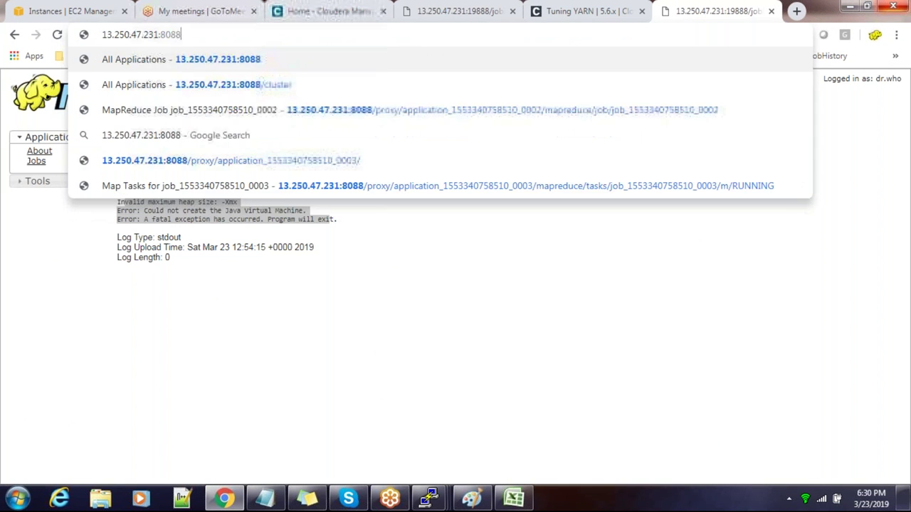
{"action": "key", "text": "Return"}
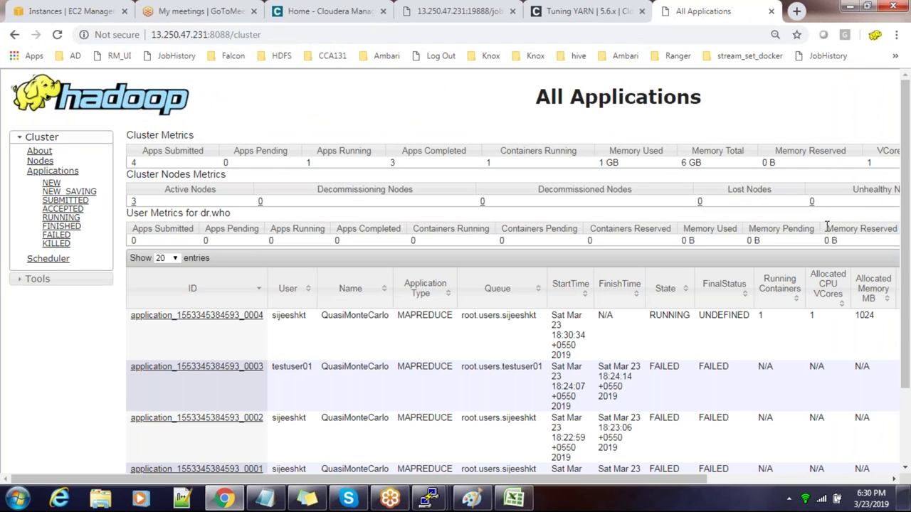
{"action": "double_click", "coordinate": [690, 162]}
{"action": "left_click_drag", "start_coordinate": [684, 481], "coordinate": [727, 486]}
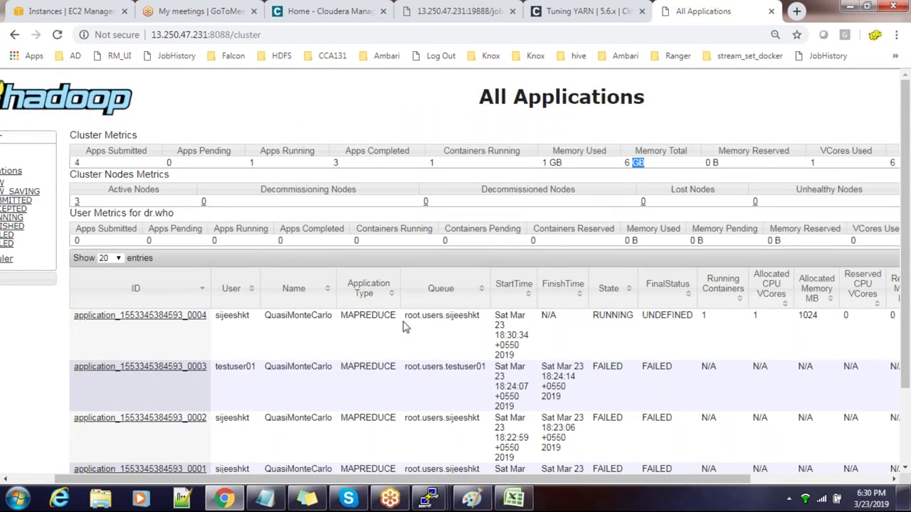
{"action": "left_click", "coordinate": [431, 500]}
{"action": "left_click", "coordinate": [213, 438]}
Step: In the tuning spreadsheet, set the Cluster Configuration RAM quantity in D8 to 24
{"action": "left_click", "coordinate": [515, 500]}
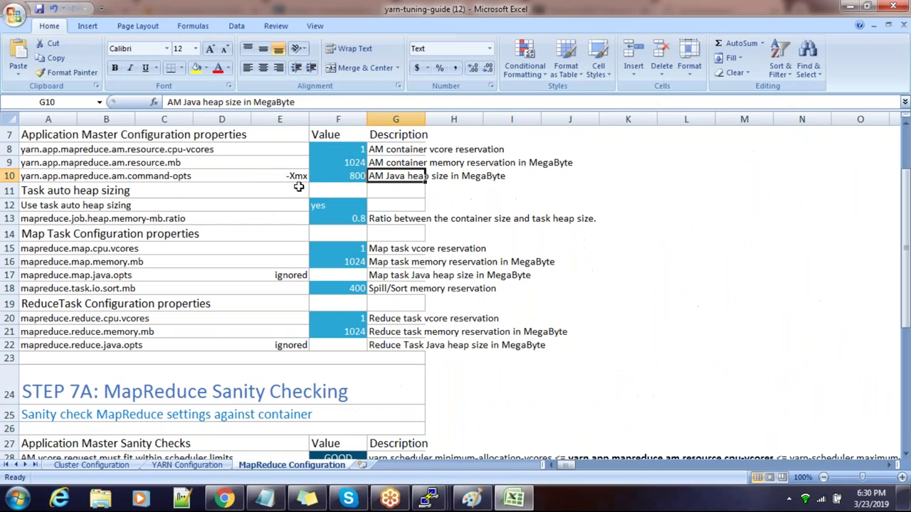
{"action": "left_click", "coordinate": [270, 175]}
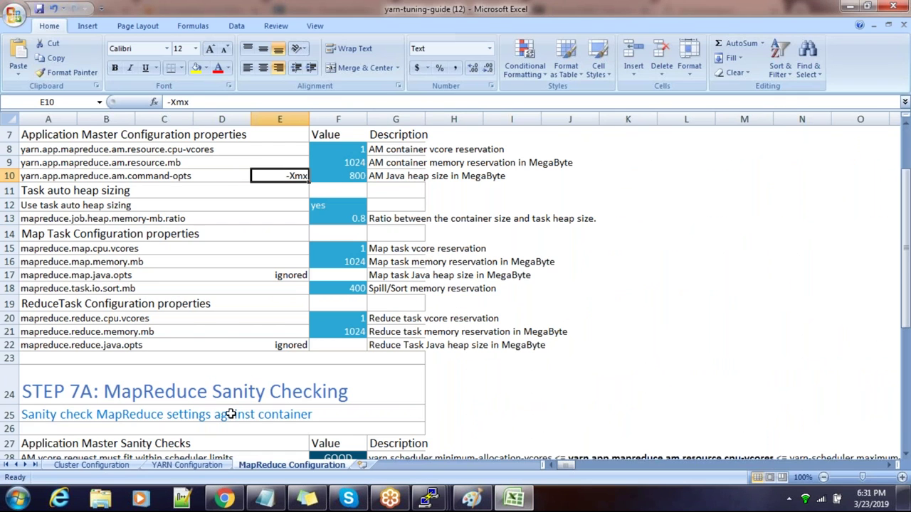
{"action": "left_click", "coordinate": [91, 464]}
{"action": "scroll", "coordinate": [259, 351], "scroll_direction": "up", "scroll_amount": 4}
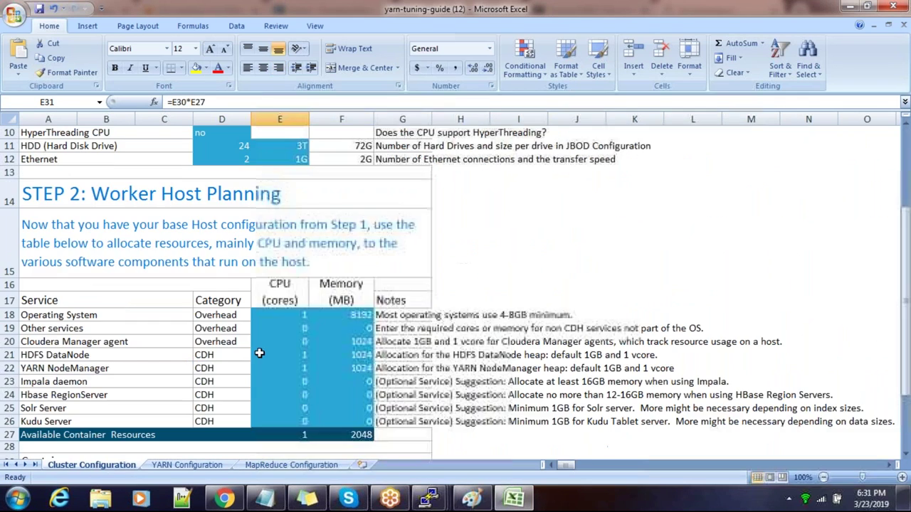
{"action": "scroll", "coordinate": [270, 299], "scroll_direction": "up", "scroll_amount": 2}
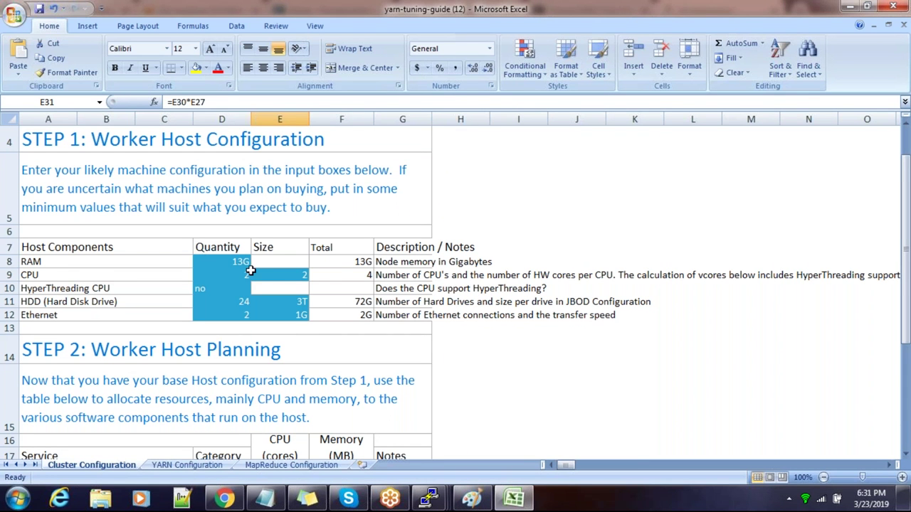
{"action": "left_click", "coordinate": [222, 265]}
{"action": "type", "text": "24"}
{"action": "left_click", "coordinate": [378, 356]}
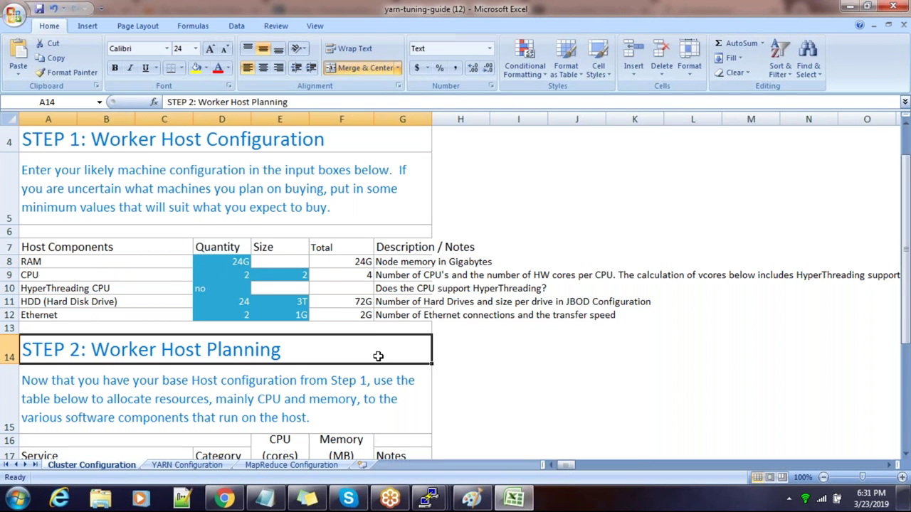
{"action": "scroll", "coordinate": [379, 356], "scroll_direction": "down", "scroll_amount": 4}
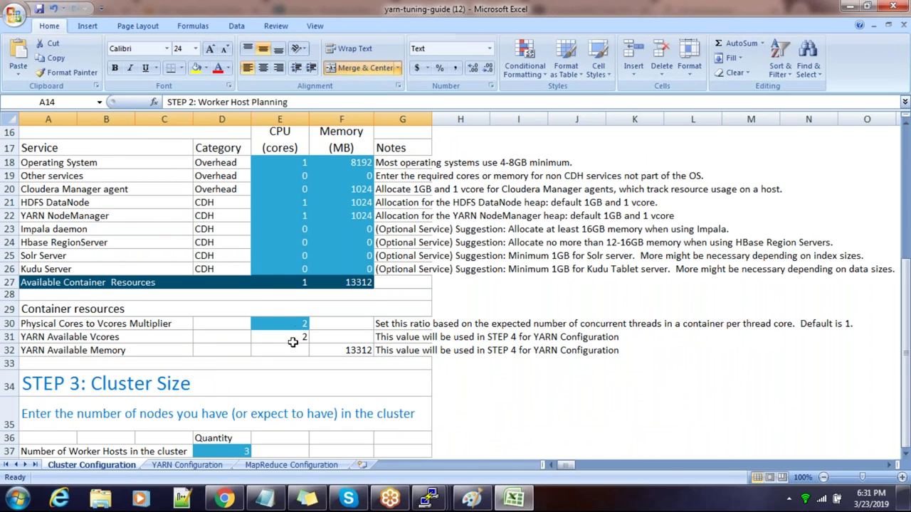
{"action": "scroll", "coordinate": [293, 343], "scroll_direction": "up", "scroll_amount": 4}
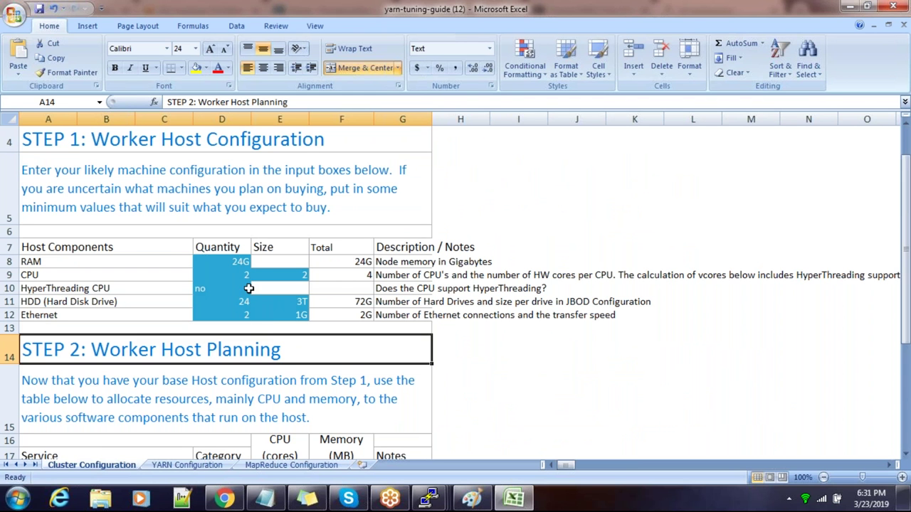
{"action": "left_click", "coordinate": [248, 277]}
Step: Scroll through the YARN Configuration sheet to review its values
{"action": "left_click", "coordinate": [189, 465]}
{"action": "scroll", "coordinate": [333, 320], "scroll_direction": "up", "scroll_amount": 4}
{"action": "scroll", "coordinate": [332, 320], "scroll_direction": "up", "scroll_amount": 8}
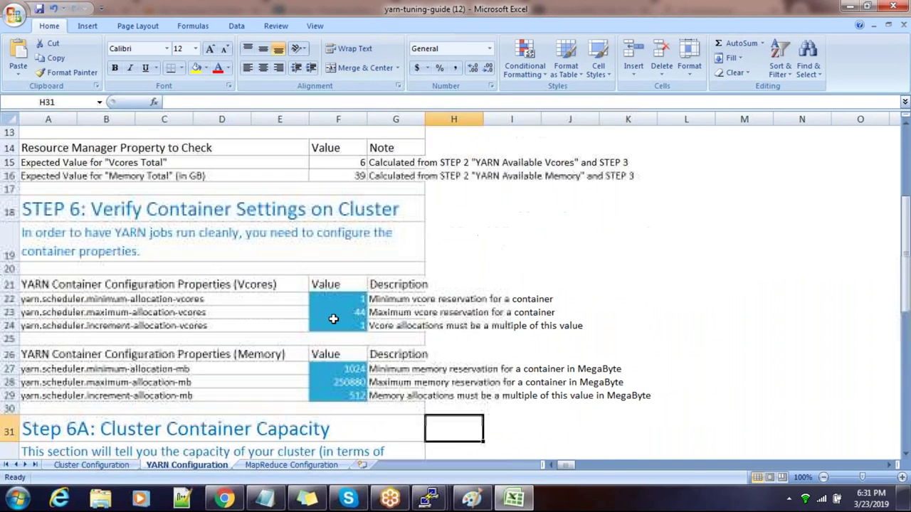
{"action": "scroll", "coordinate": [334, 320], "scroll_direction": "down", "scroll_amount": 12}
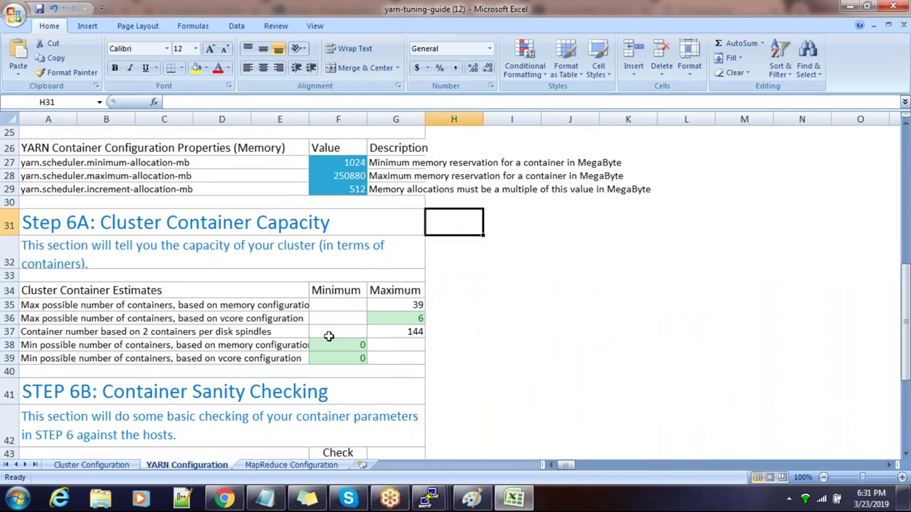
Step: Copy the yarn.app.mapreduce.am.command-opts name from A10 of the MapReduce Configuration sheet
{"action": "left_click", "coordinate": [291, 465]}
{"action": "left_click", "coordinate": [282, 274]}
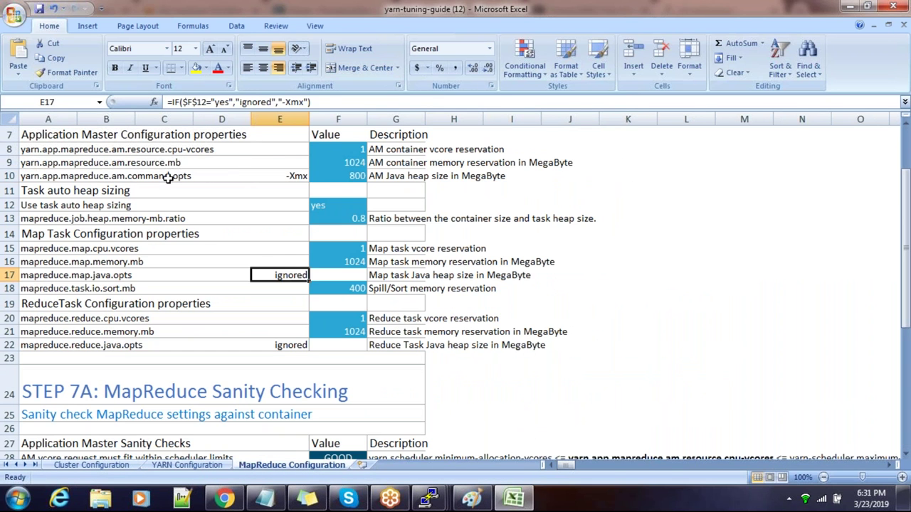
{"action": "left_click_drag", "start_coordinate": [126, 176], "coordinate": [361, 176]}
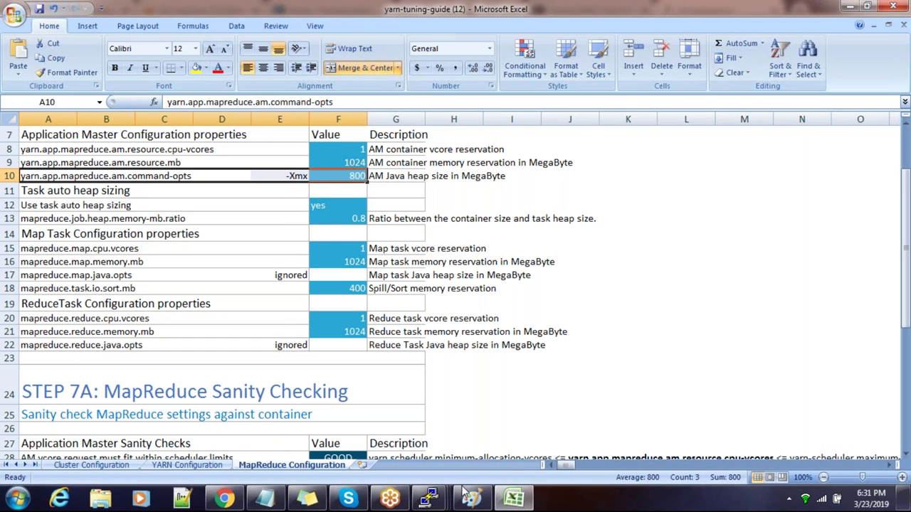
{"action": "left_click", "coordinate": [296, 176]}
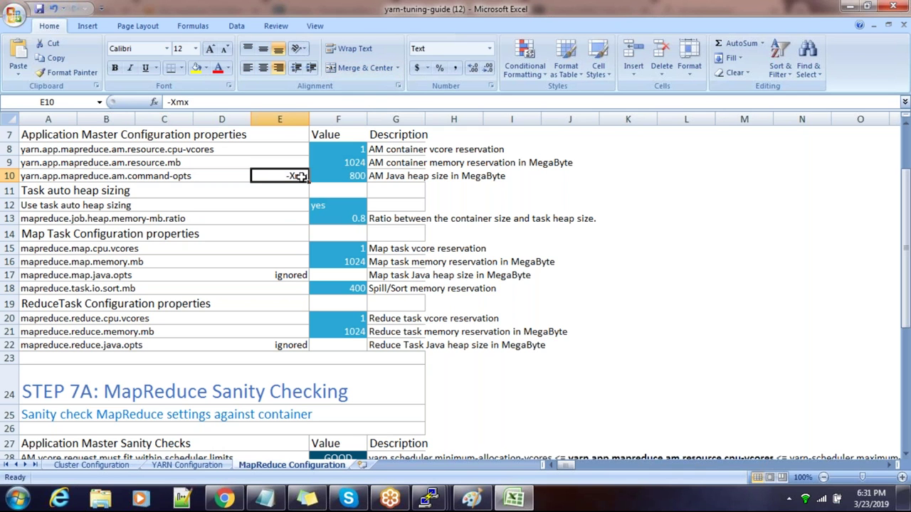
{"action": "left_click", "coordinate": [350, 174]}
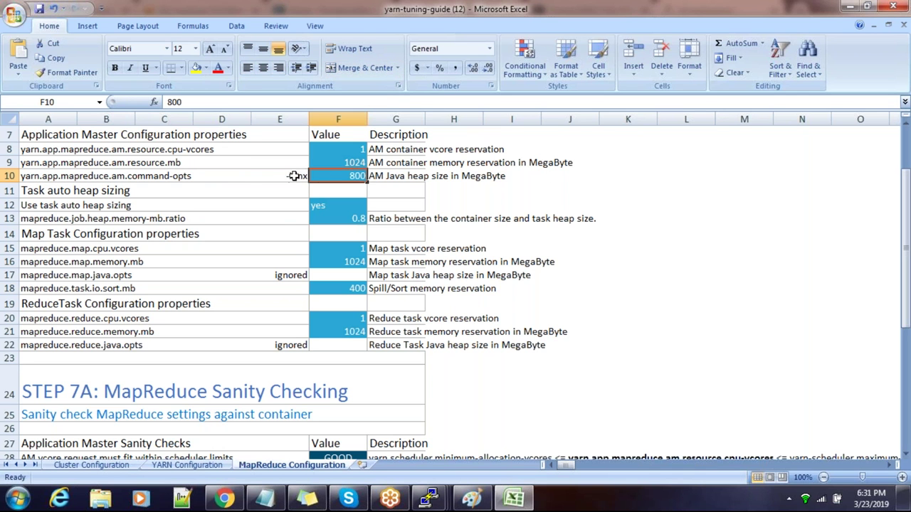
{"action": "left_click", "coordinate": [187, 177]}
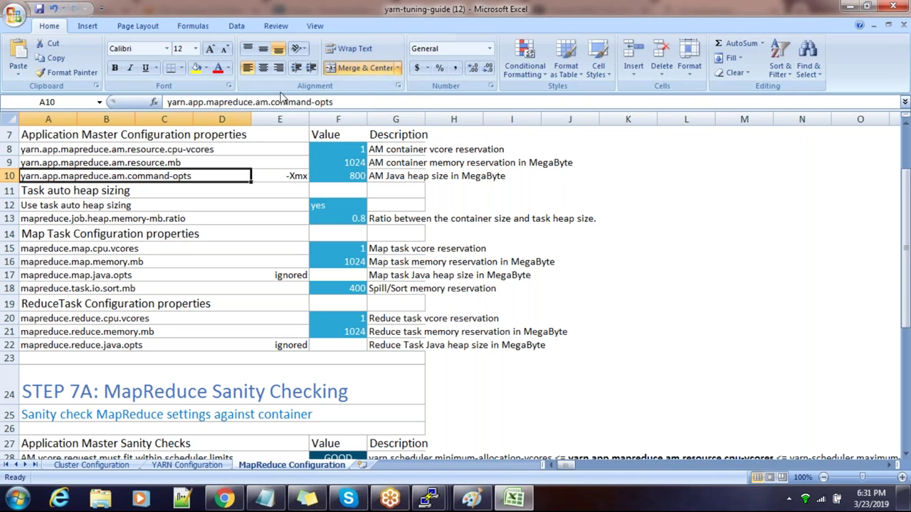
{"action": "left_click_drag", "start_coordinate": [345, 101], "coordinate": [145, 104]}
{"action": "key", "text": "ctrl+c"}
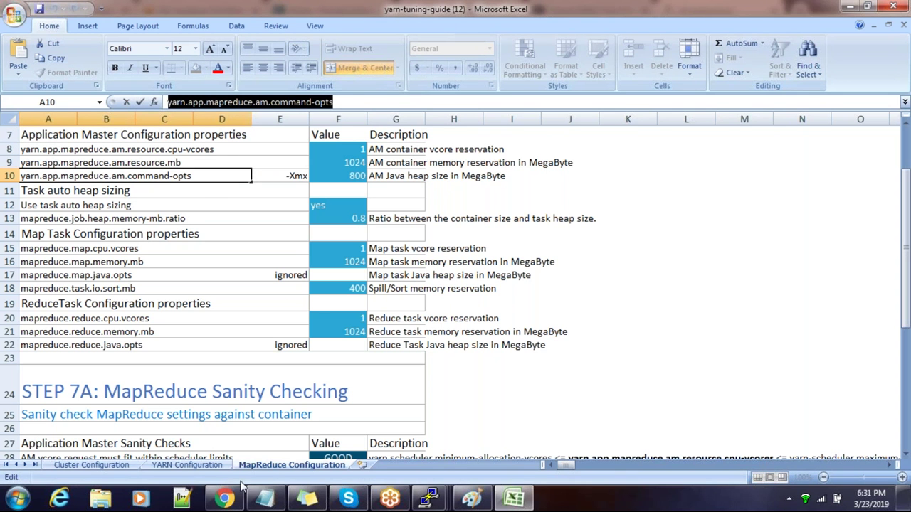
{"action": "left_click", "coordinate": [225, 498]}
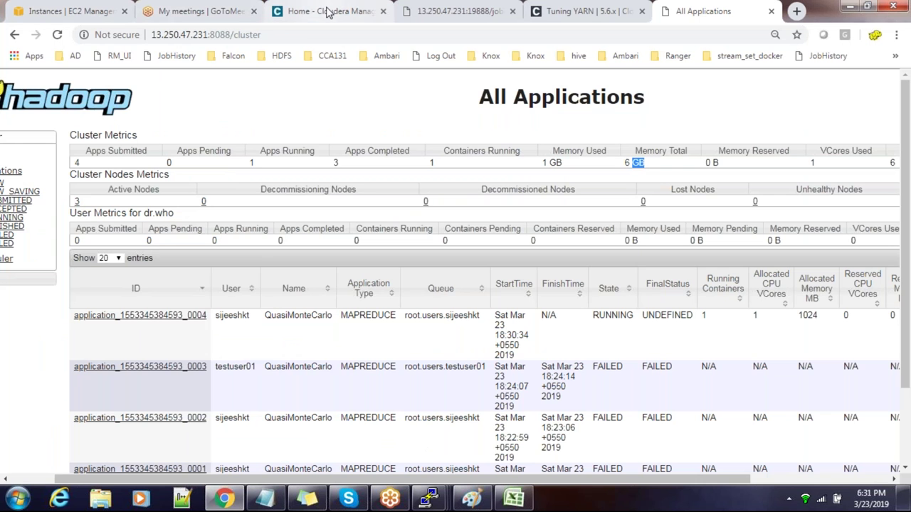
Step: Filter YARN's Cloudera Manager configuration by the pasted yarn.app.mapreduce.am.command-opts property
{"action": "left_click", "coordinate": [324, 11]}
{"action": "left_click", "coordinate": [71, 337]}
{"action": "left_click", "coordinate": [121, 137]}
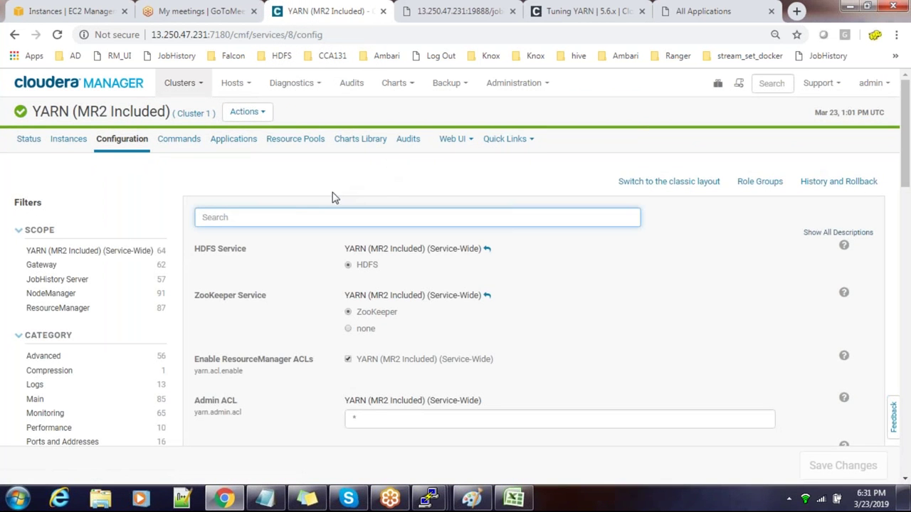
{"action": "key", "text": "ctrl+v"}
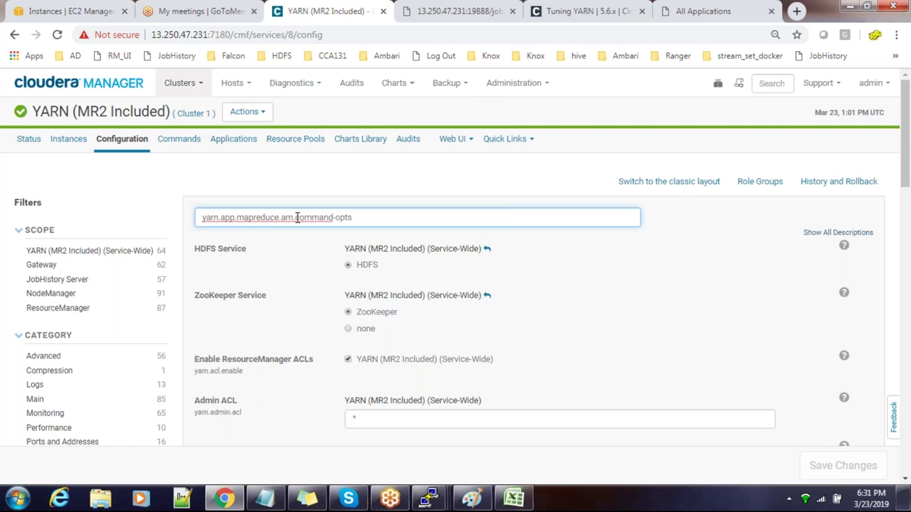
Step: Trial-edit ApplicationMaster Java Opts Base, replacing the space before 800 with '=', then head home
{"action": "left_click", "coordinate": [503, 270]}
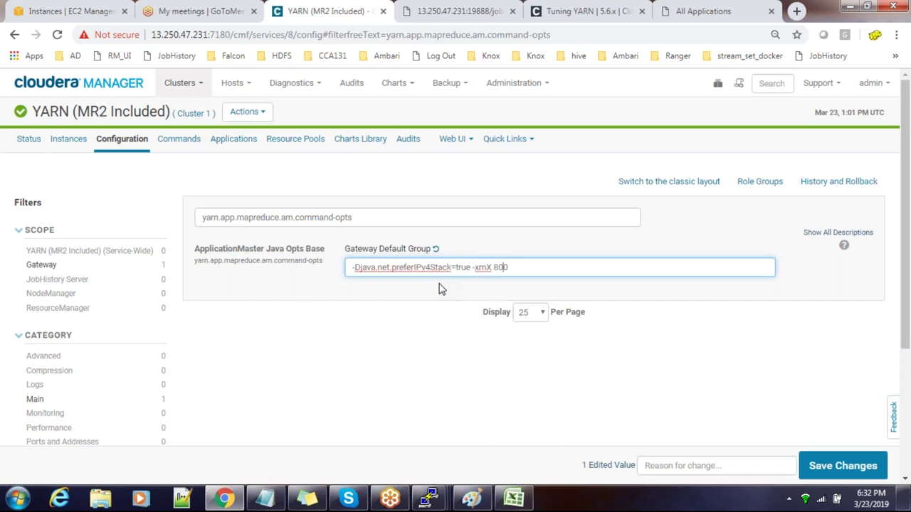
{"action": "key", "text": "BackSpace"}
{"action": "type", "text": "="}
{"action": "left_click", "coordinate": [270, 260]}
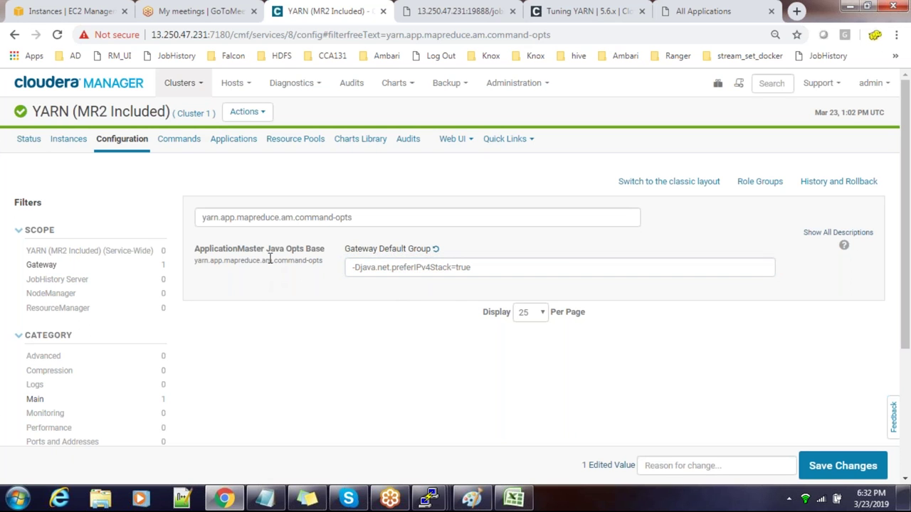
{"action": "left_click", "coordinate": [106, 86]}
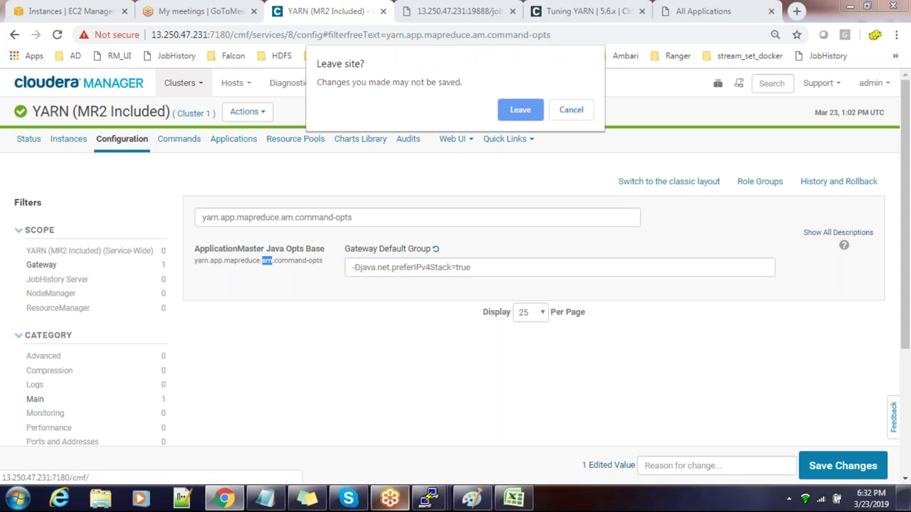
Step: Discard the unsaved edit and reopen YARN's ApplicationMaster Java Opts Base setting with its help description
{"action": "left_click", "coordinate": [520, 111]}
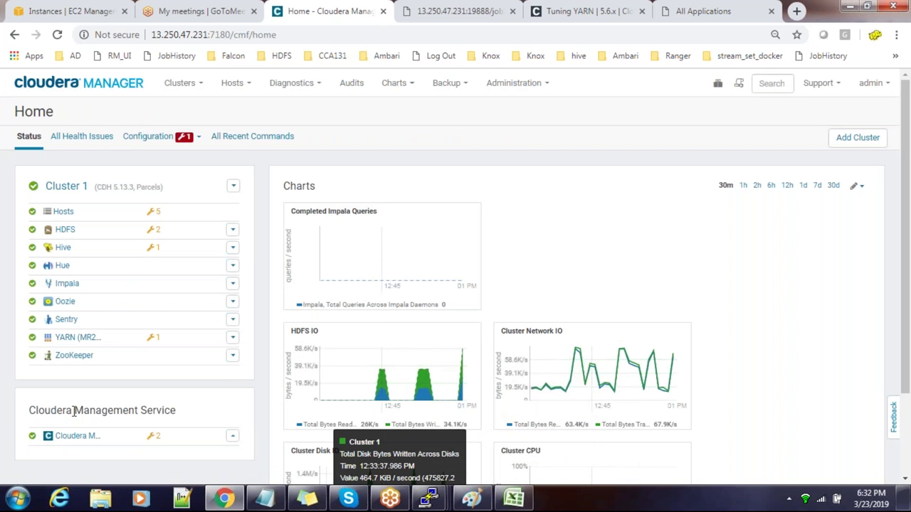
{"action": "left_click", "coordinate": [76, 339]}
{"action": "left_click", "coordinate": [123, 153]}
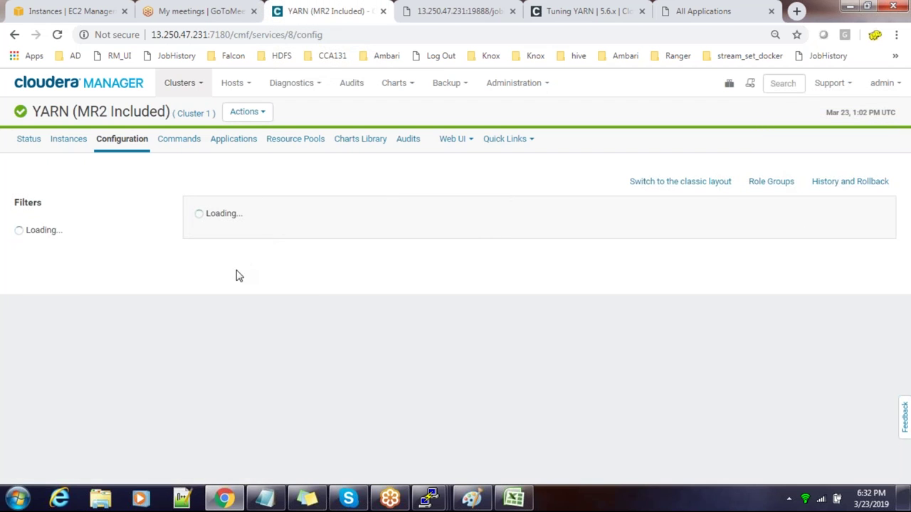
{"action": "key", "text": "ctrl+v"}
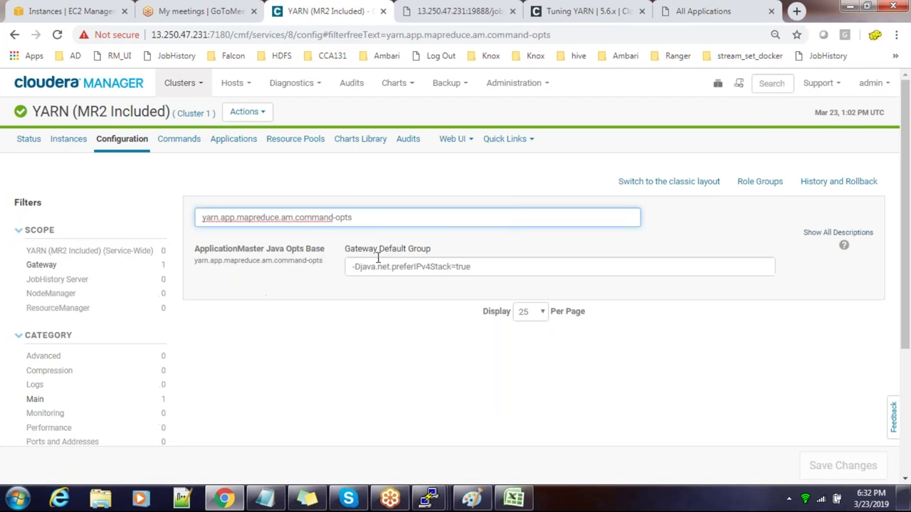
{"action": "left_click", "coordinate": [844, 249]}
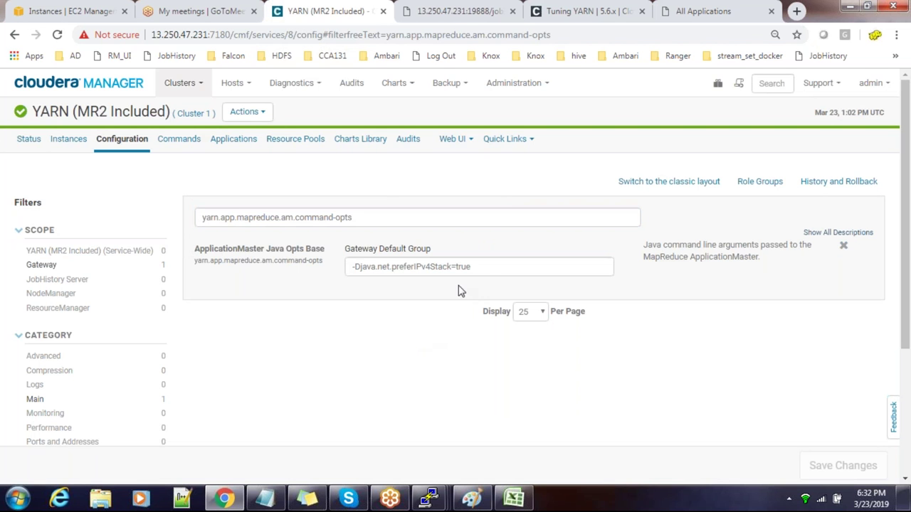
{"action": "left_click", "coordinate": [486, 266]}
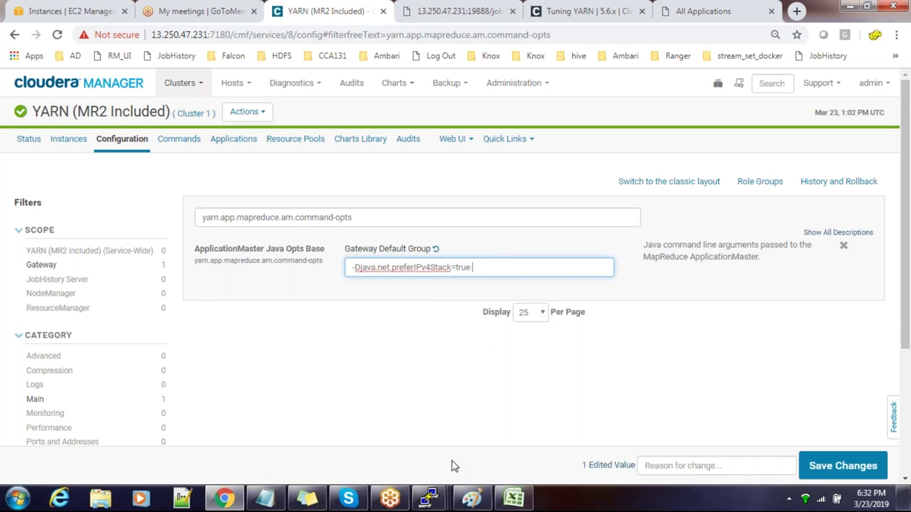
Step: Copy -Xmx from cell E10 and paste it after true in the ApplicationMaster Java Opts value
{"action": "left_click", "coordinate": [506, 499]}
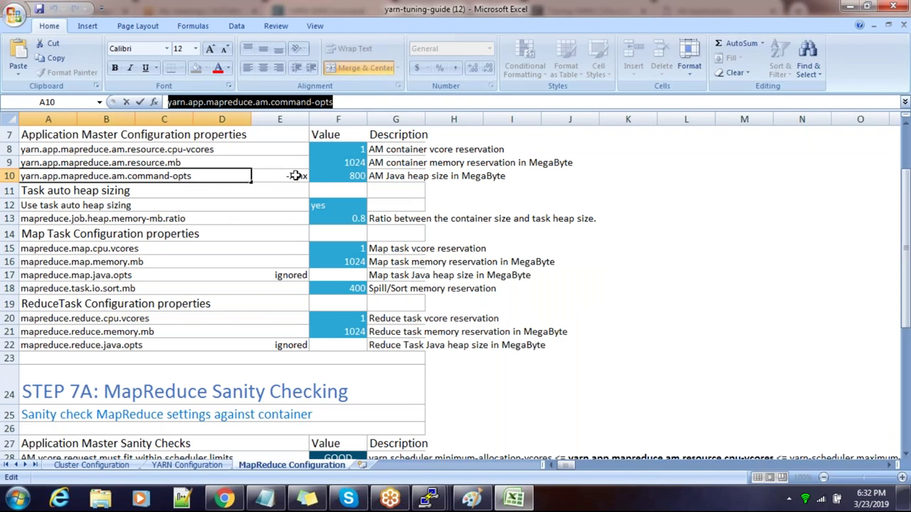
{"action": "left_click", "coordinate": [186, 101]}
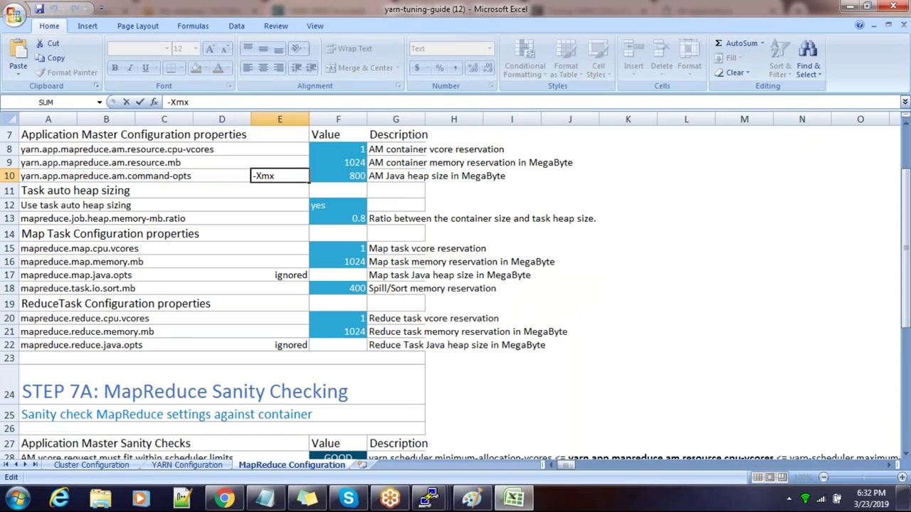
{"action": "left_click_drag", "start_coordinate": [189, 102], "coordinate": [167, 102]}
{"action": "key", "text": "ctrl+c"}
{"action": "key", "text": "alt+Tab"}
{"action": "key", "text": "ctrl+v"}
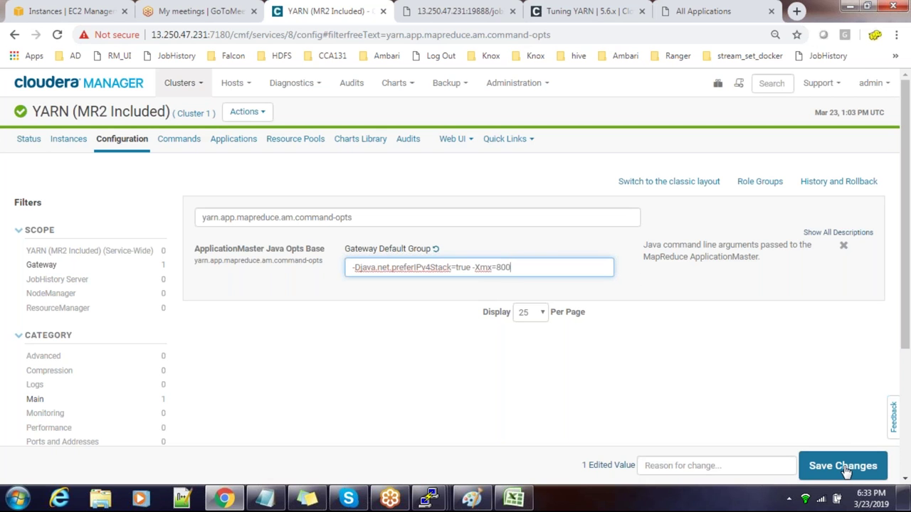
Step: Save ApplicationMaster Java Opts Base as -Djava.net.preferIPv4Stack=true -Xmx=800, fixing the equals sign before 800
{"action": "left_click", "coordinate": [471, 267]}
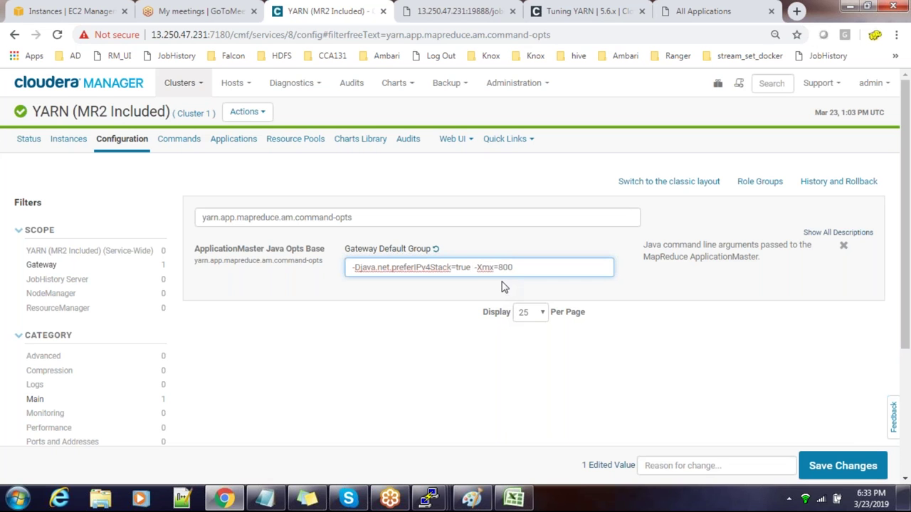
{"action": "left_click", "coordinate": [836, 461]}
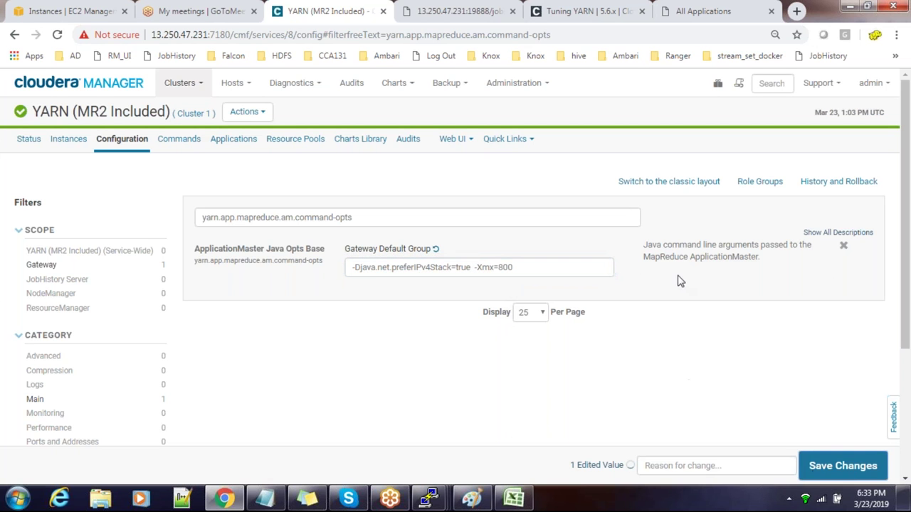
{"action": "left_click", "coordinate": [500, 266]}
{"action": "key", "text": "BackSpace"}
{"action": "key", "text": "BackSpace"}
{"action": "type", "text": "="}
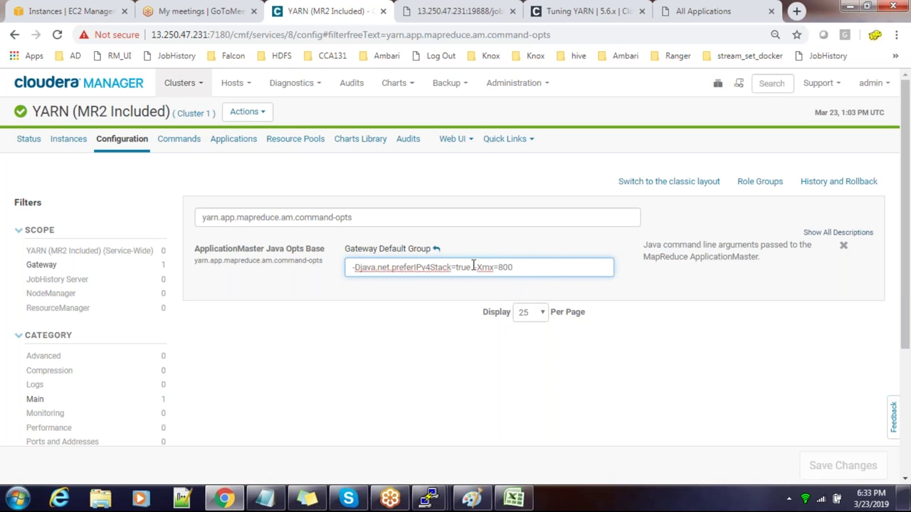
Step: Restart Cluster 1's stale services from Hive's stale-configuration notice on the home page
{"action": "left_click", "coordinate": [102, 85]}
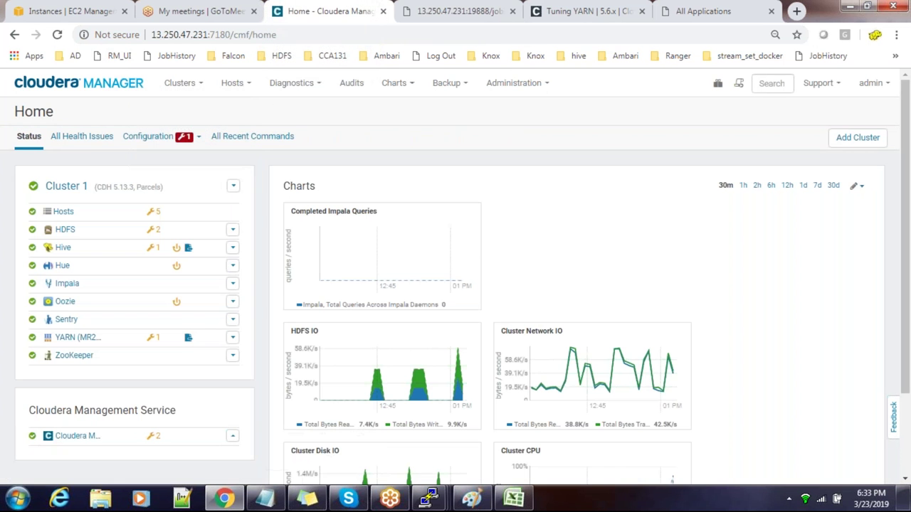
{"action": "left_click", "coordinate": [186, 250]}
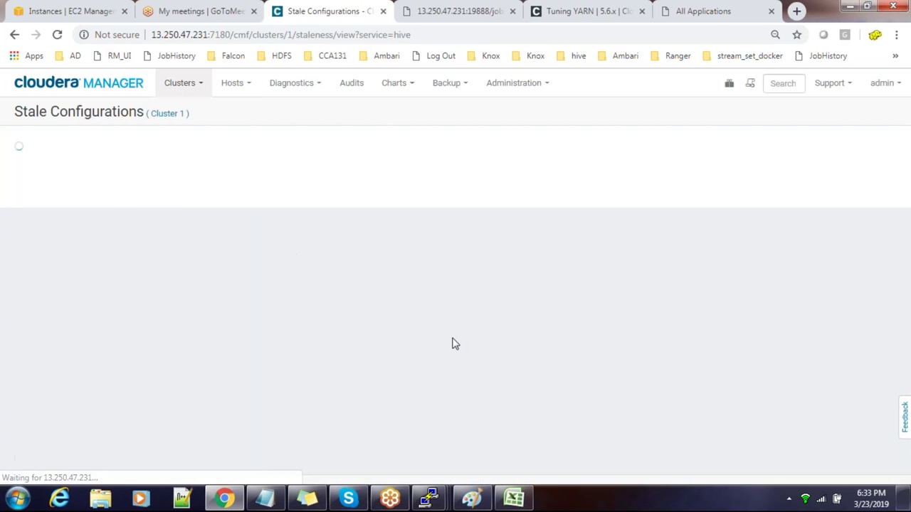
{"action": "left_click", "coordinate": [819, 467]}
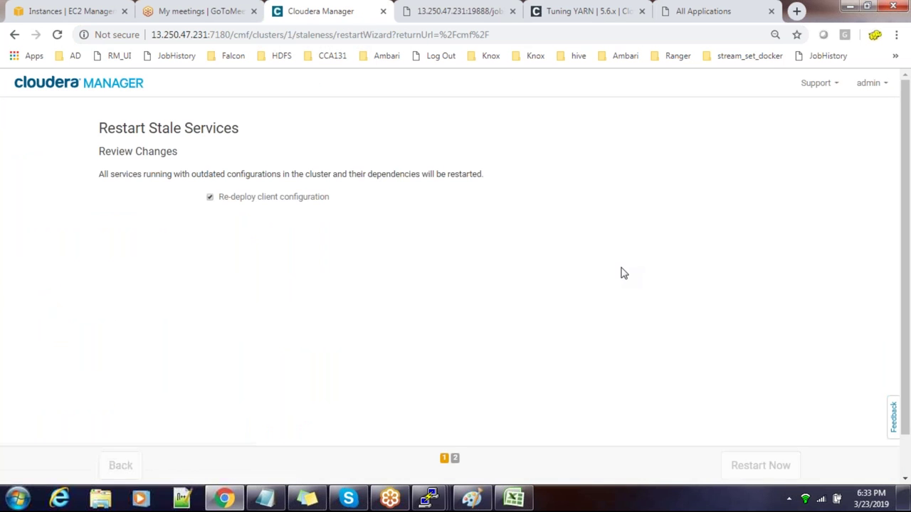
{"action": "left_click", "coordinate": [785, 471]}
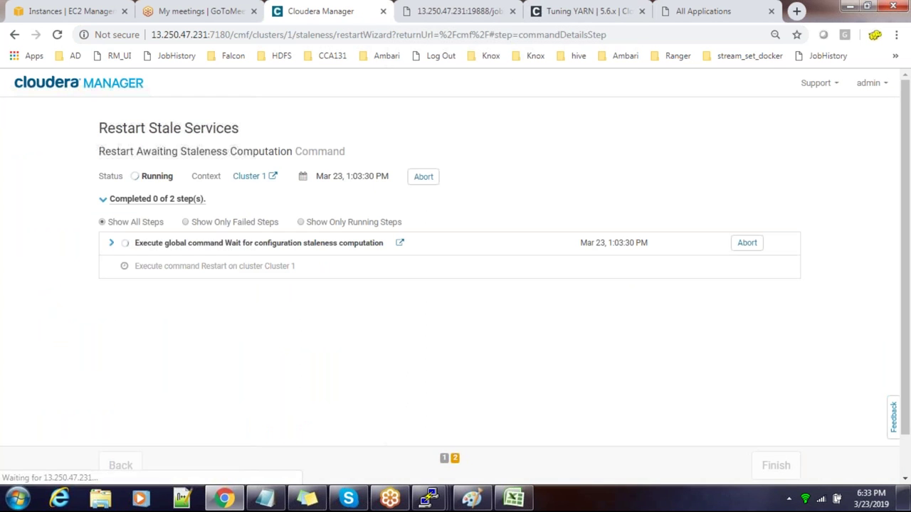
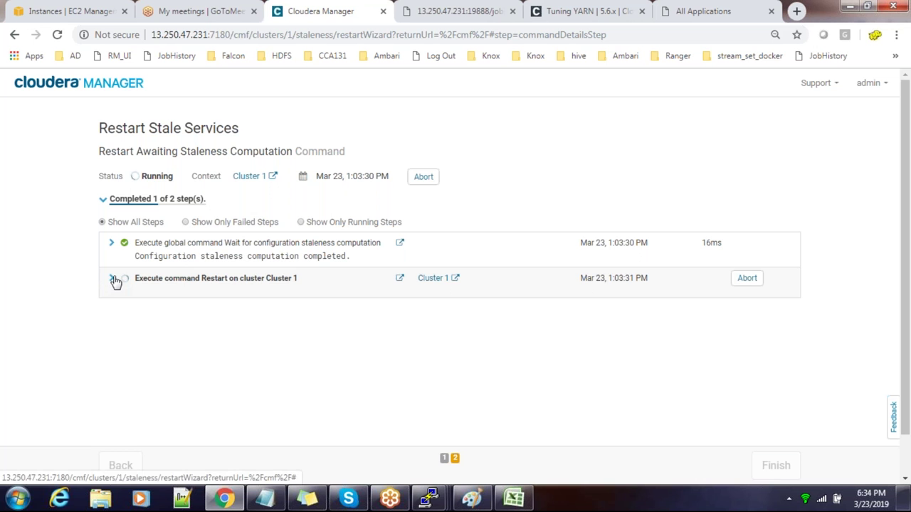
Step: Follow the restart and client configuration deployment sub-steps to completion, then finish the wizard
{"action": "left_click", "coordinate": [112, 280]}
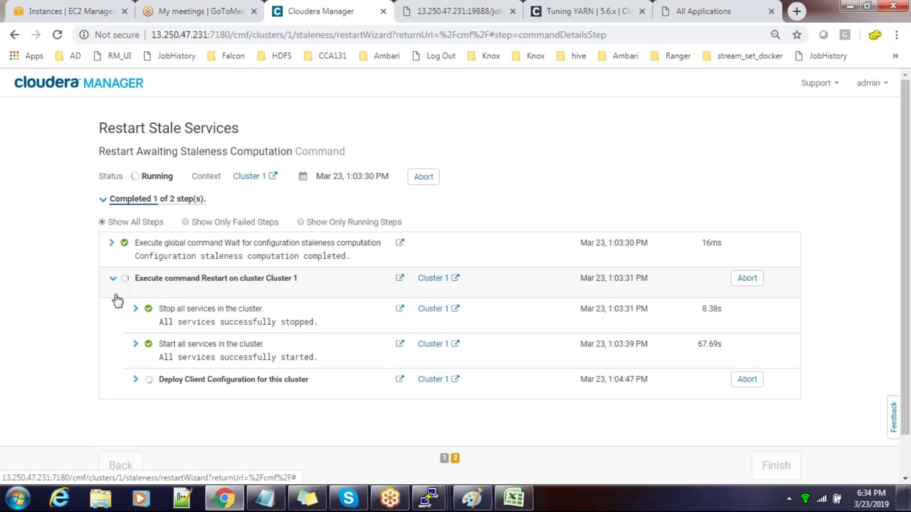
{"action": "left_click", "coordinate": [136, 383]}
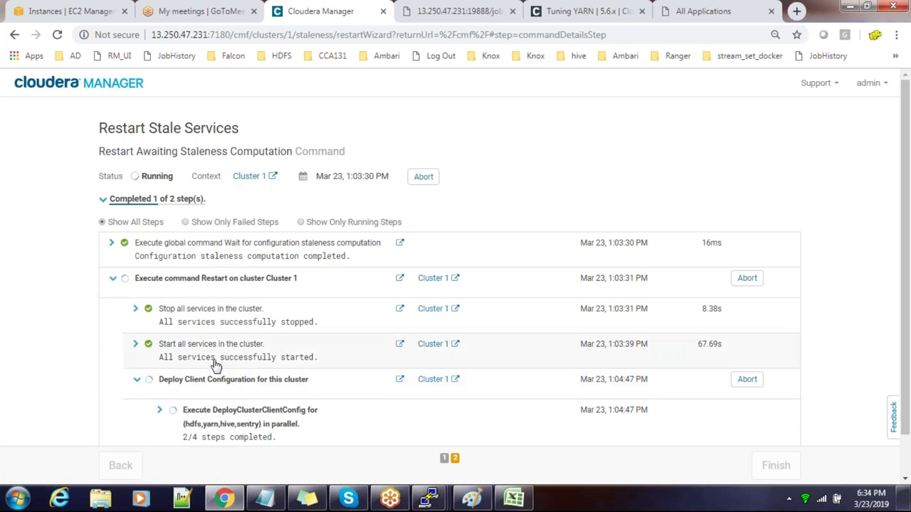
{"action": "scroll", "coordinate": [199, 367], "scroll_direction": "down", "scroll_amount": 1}
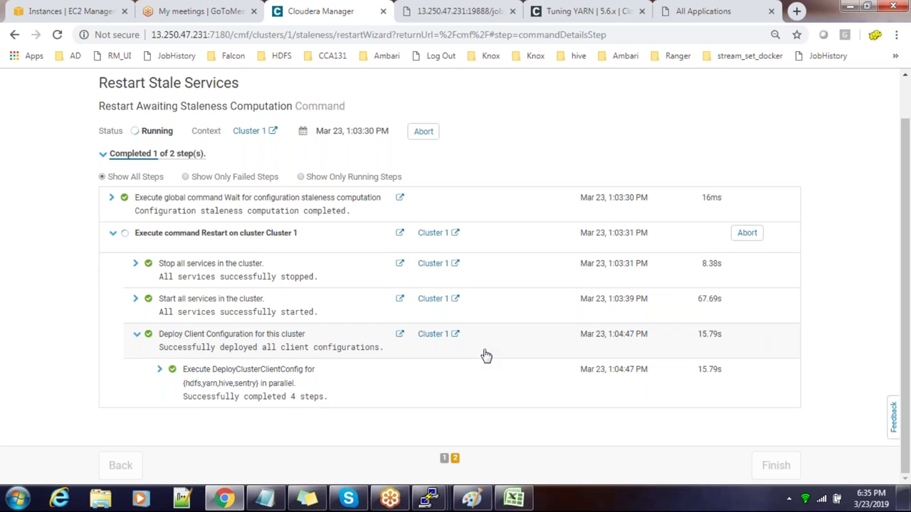
{"action": "left_click", "coordinate": [791, 471]}
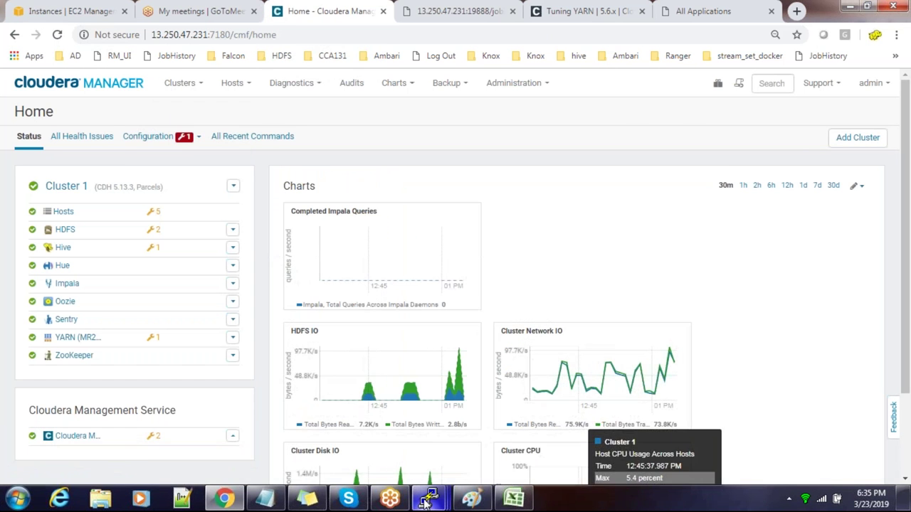
Step: Rerun the previous hadoop pi 100 10 job from the master1 PuTTY session
{"action": "mouse_move", "coordinate": [430, 497]}
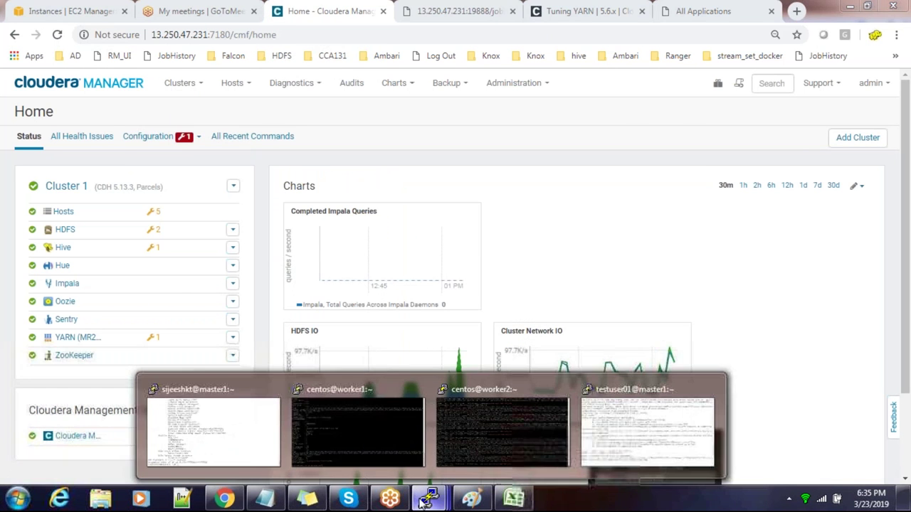
{"action": "left_click", "coordinate": [213, 449]}
{"action": "key", "text": "Up"}
{"action": "key", "text": "Return"}
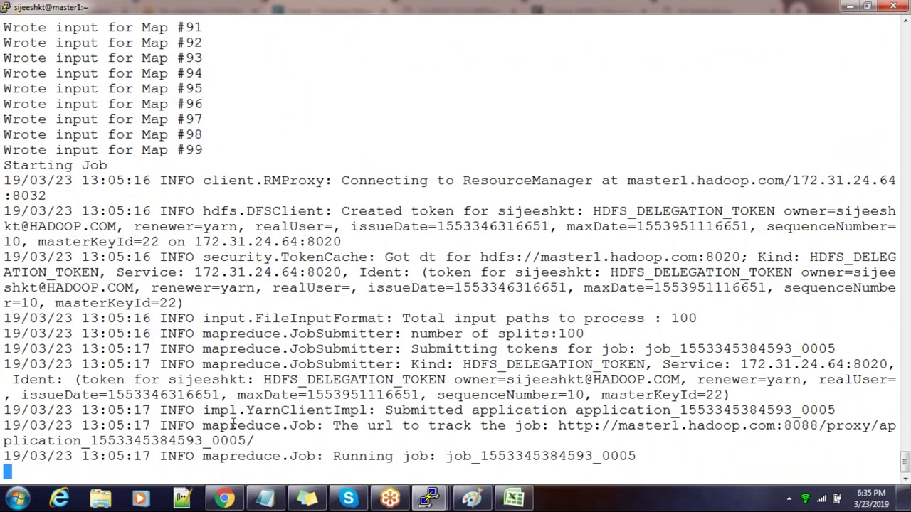
Step: Return to the browser's All Applications page, ready to reload it
{"action": "left_click", "coordinate": [222, 501]}
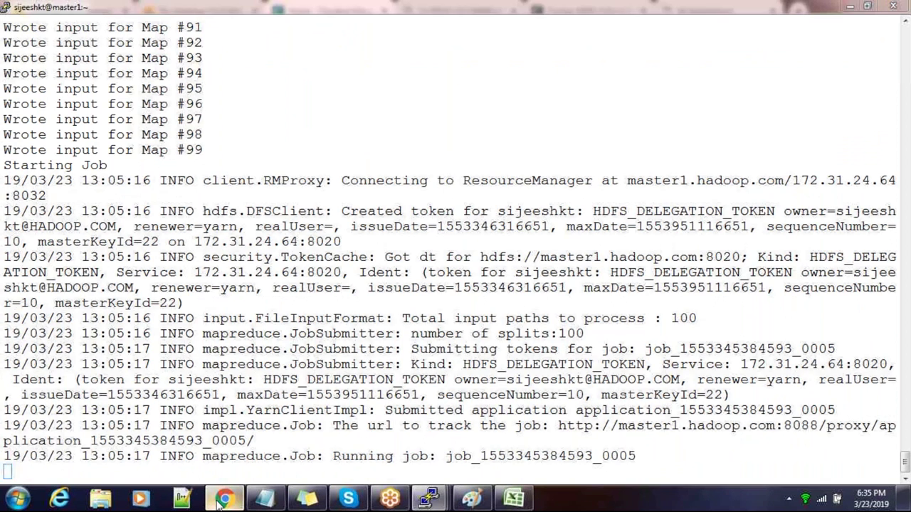
{"action": "left_click", "coordinate": [711, 12]}
{"action": "left_click", "coordinate": [417, 34]}
Step: Reload All Applications, check the job's FileNotFoundException in the terminal, then go to Cloudera Manager Home
{"action": "key", "text": "Return"}
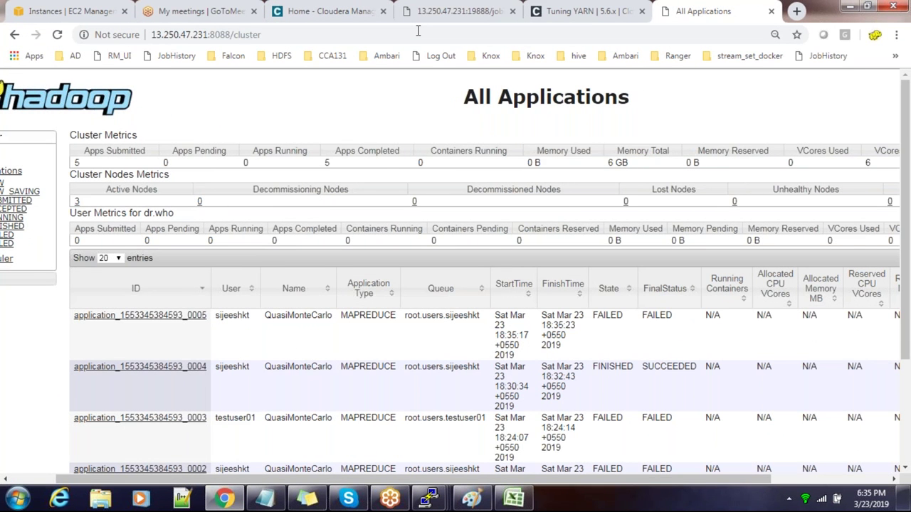
{"action": "key", "text": "alt+Tab"}
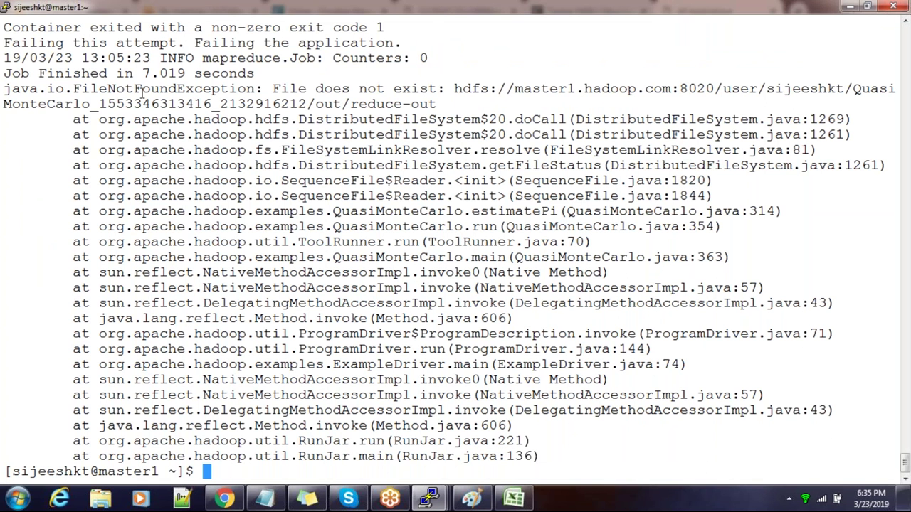
{"action": "left_click", "coordinate": [224, 498]}
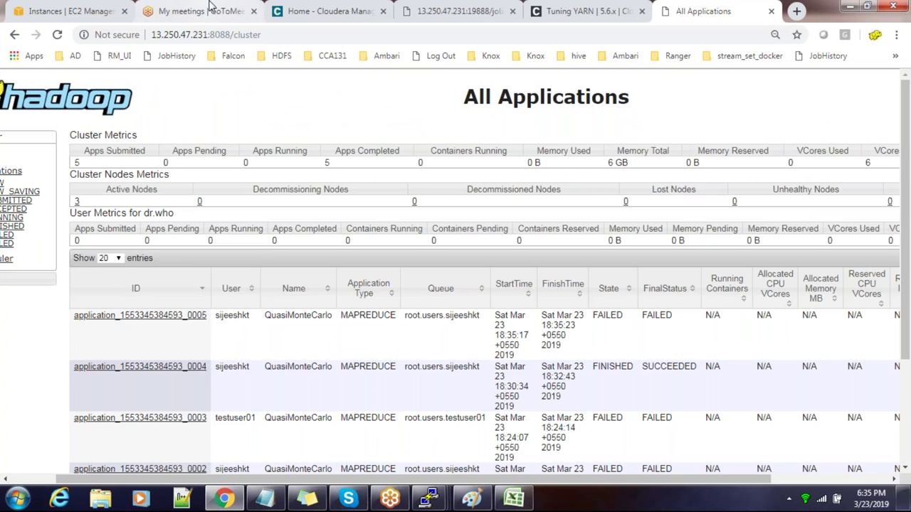
{"action": "left_click", "coordinate": [283, 10]}
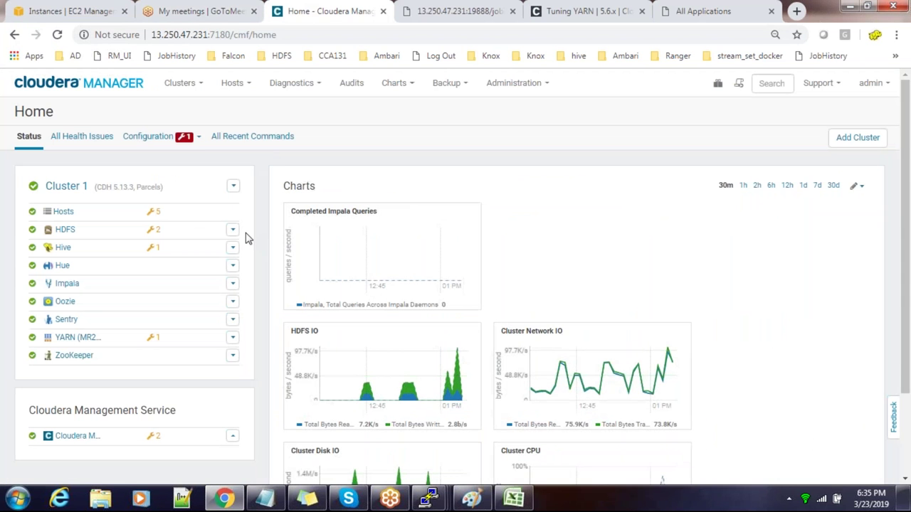
Step: Open YARN's configuration in Cloudera Manager, then set workbook cell E10 to =A10
{"action": "left_click", "coordinate": [81, 343]}
{"action": "left_click", "coordinate": [137, 146]}
{"action": "key", "text": "alt+Tab"}
{"action": "type", "text": "="}
{"action": "left_click_drag", "start_coordinate": [164, 168], "coordinate": [158, 175]}
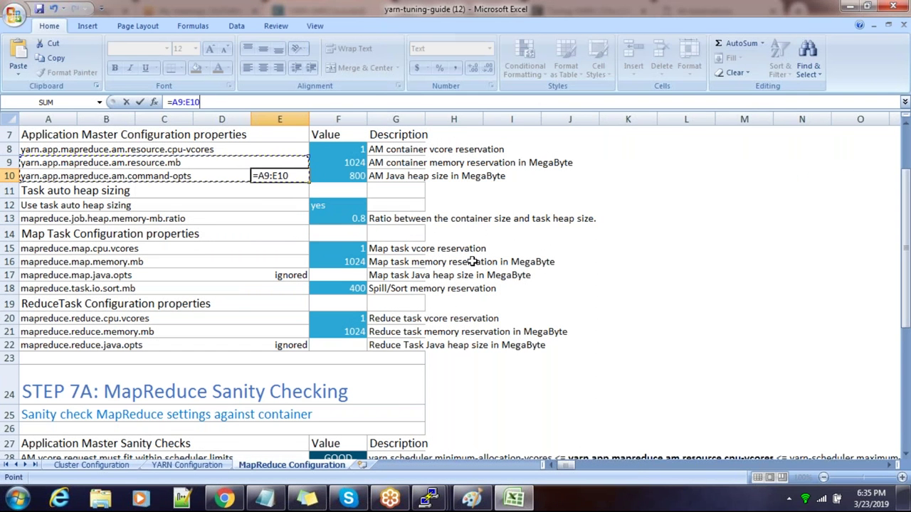
{"action": "left_click", "coordinate": [207, 235]}
{"action": "left_click", "coordinate": [150, 175]}
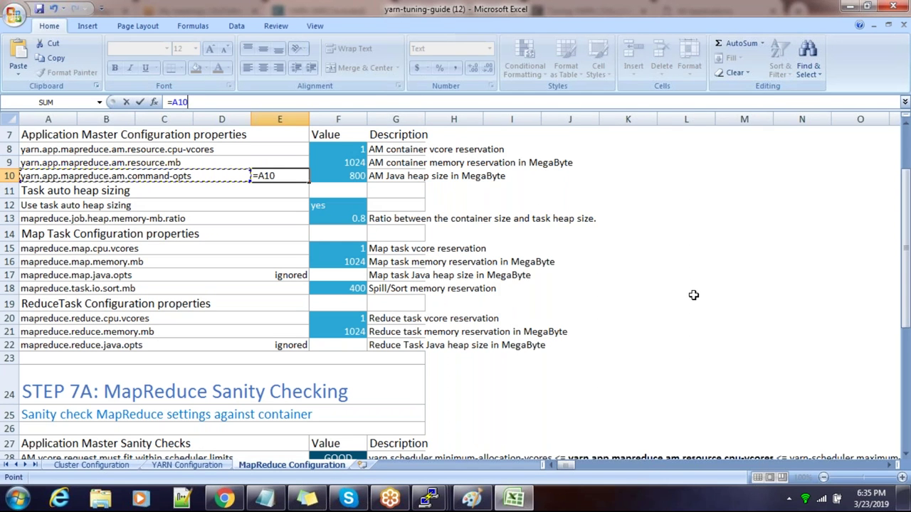
Step: Undo and redo the E10 reference edit, then flip between the YARN and MapReduce Configuration sheets
{"action": "key", "text": "ctrl+z"}
{"action": "key", "text": "ctrl+y"}
{"action": "key", "text": "ctrl+z"}
{"action": "key", "text": "ctrl+y"}
{"action": "key", "text": "ctrl+z"}
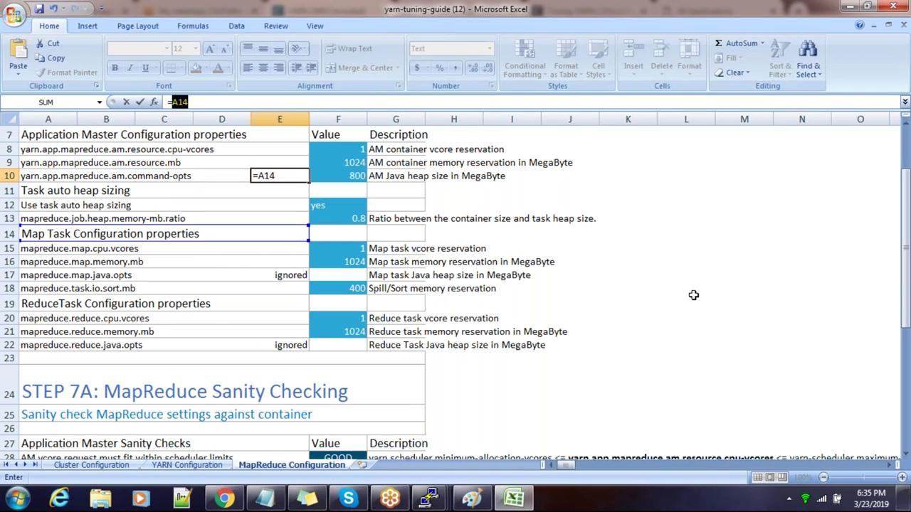
{"action": "key", "text": "ctrl+y"}
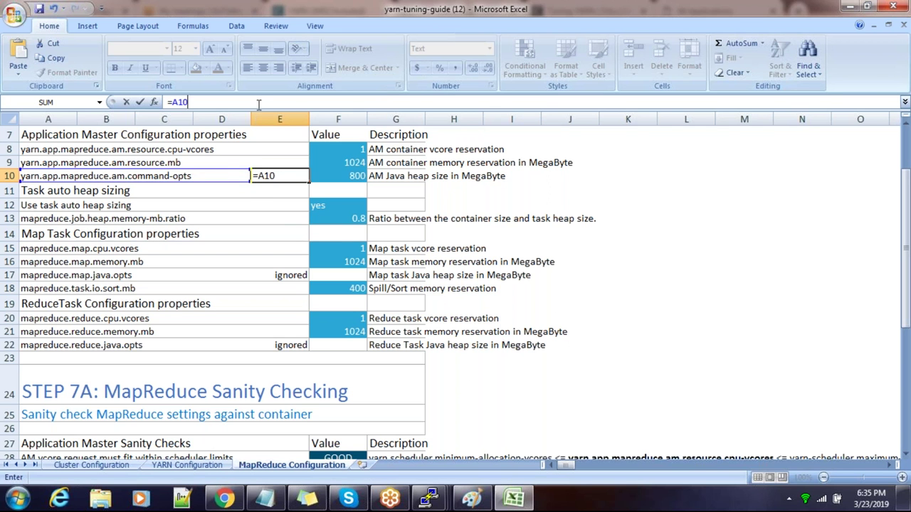
{"action": "right_click", "coordinate": [119, 101]}
{"action": "key", "text": "Escape"}
{"action": "left_click", "coordinate": [219, 469]}
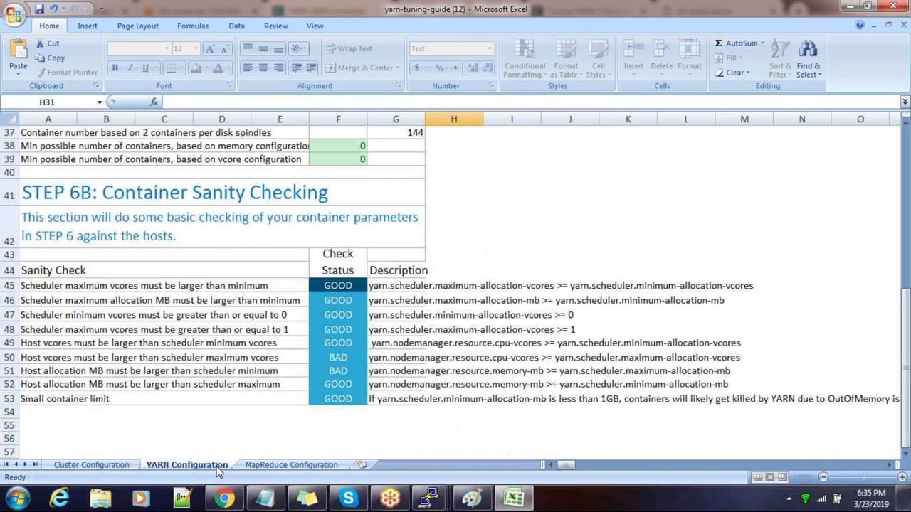
{"action": "left_click", "coordinate": [307, 471]}
Step: Copy yarn.app.mapreduce.am.command-opts from A10 into Cloudera Manager's configuration search
{"action": "left_click", "coordinate": [192, 174]}
{"action": "left_click_drag", "start_coordinate": [356, 102], "coordinate": [61, 107]}
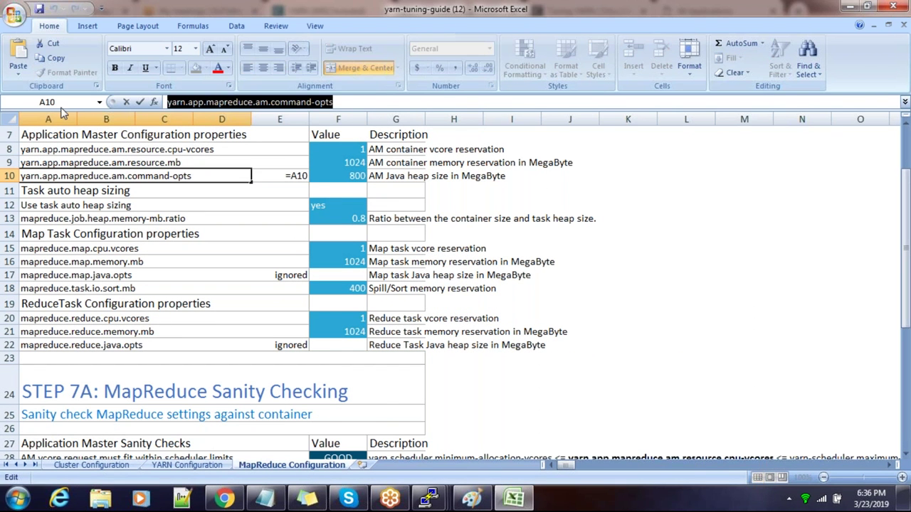
{"action": "key", "text": "ctrl+c"}
{"action": "key", "text": "alt+Tab"}
{"action": "key", "text": "ctrl+v"}
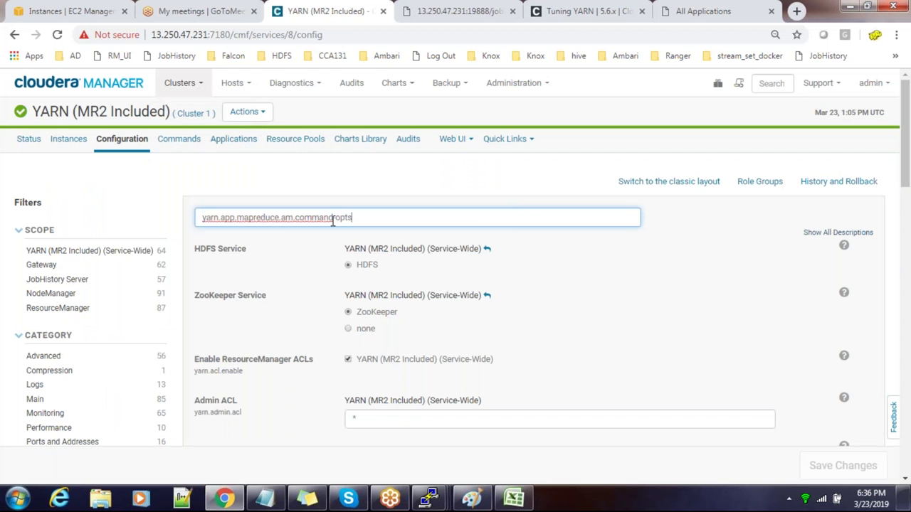
Step: Delete -Xmx=800 from the property's value and save the YARN configuration
{"action": "left_click_drag", "start_coordinate": [532, 268], "coordinate": [470, 269]}
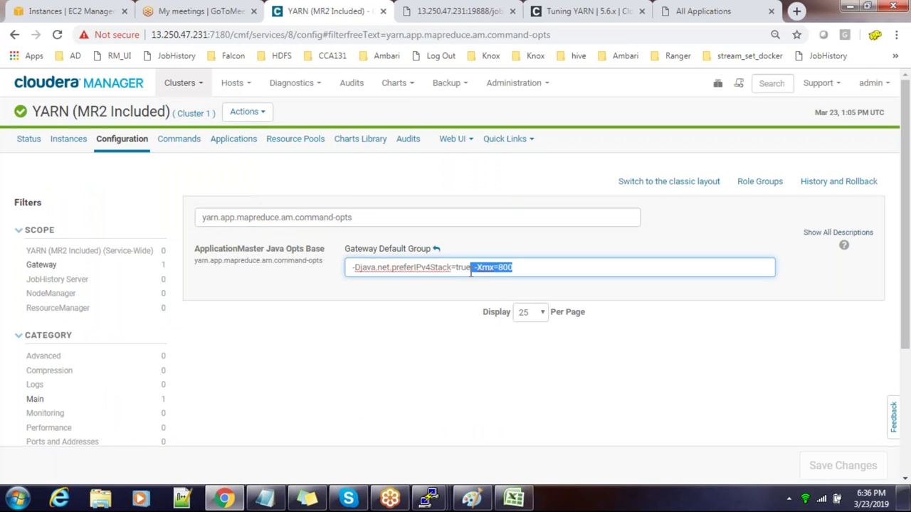
{"action": "key", "text": "BackSpace"}
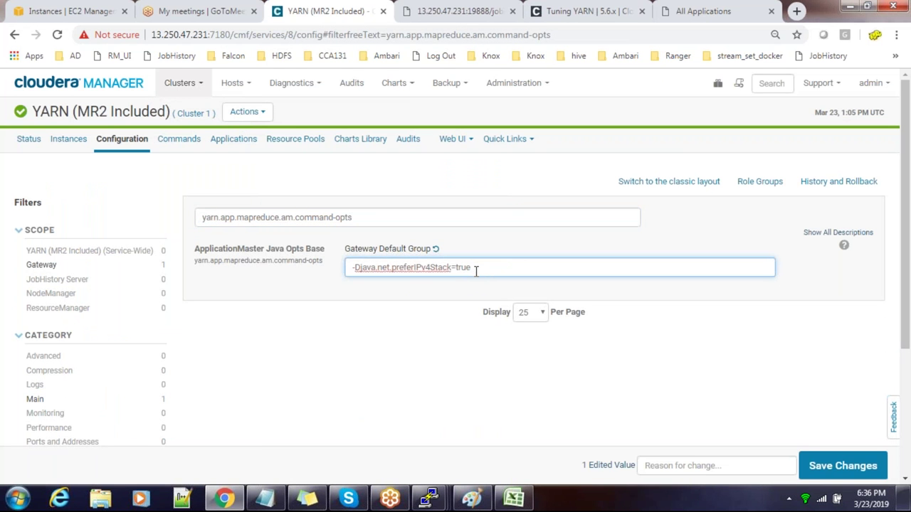
{"action": "left_click", "coordinate": [811, 462]}
{"action": "left_click", "coordinate": [513, 498]}
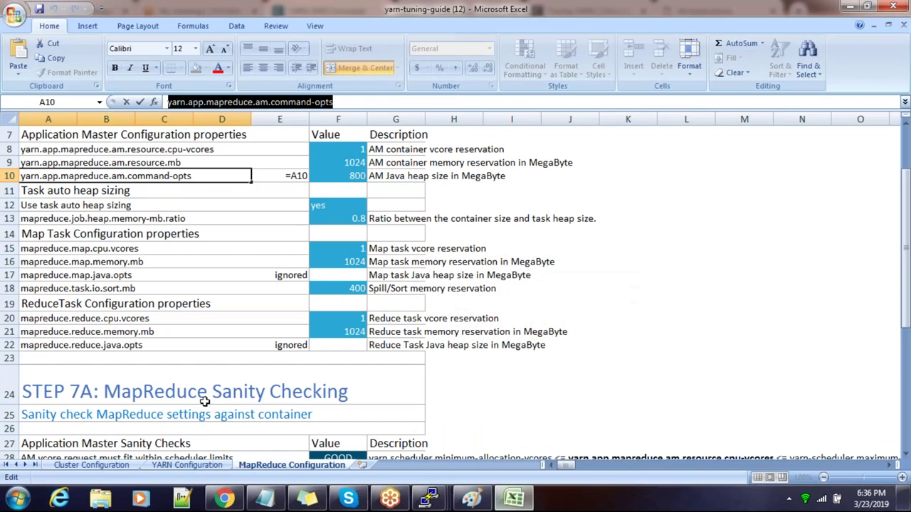
Step: Review the Cluster Configuration sheet's Step 2 and physical cores to vcores multiplier
{"action": "left_click", "coordinate": [91, 465]}
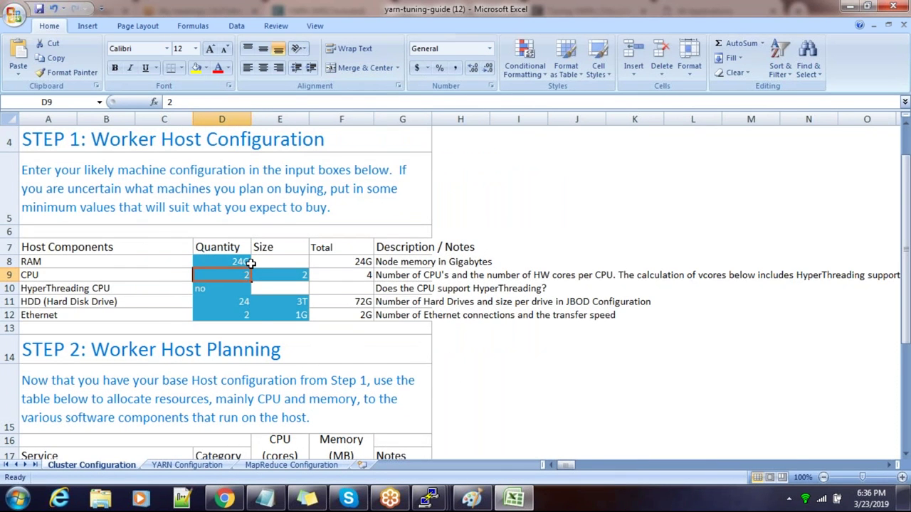
{"action": "scroll", "coordinate": [281, 353], "scroll_direction": "down", "scroll_amount": 4}
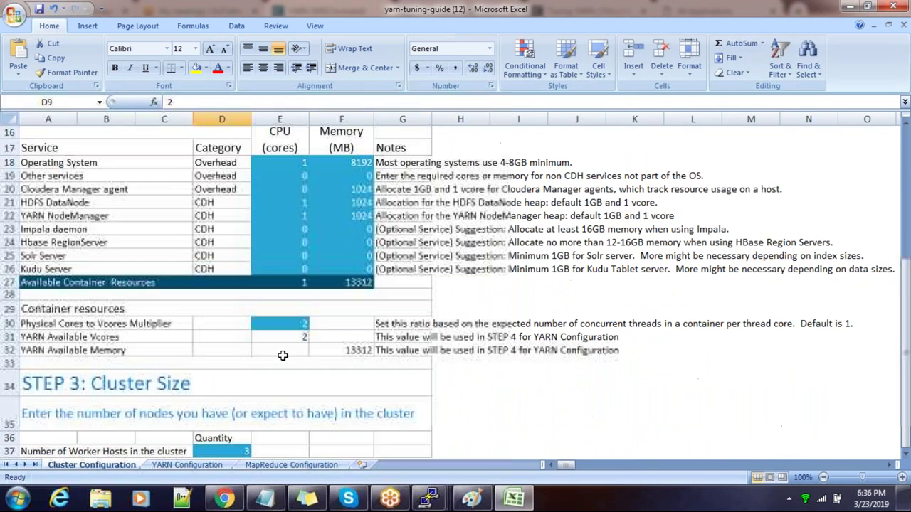
{"action": "scroll", "coordinate": [280, 351], "scroll_direction": "up", "scroll_amount": 3}
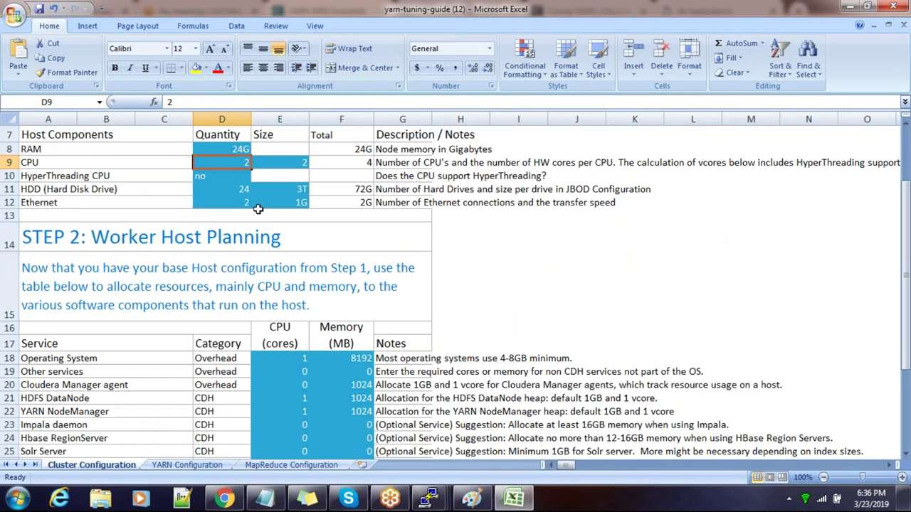
{"action": "left_click", "coordinate": [411, 312]}
{"action": "scroll", "coordinate": [355, 349], "scroll_direction": "down", "scroll_amount": 5}
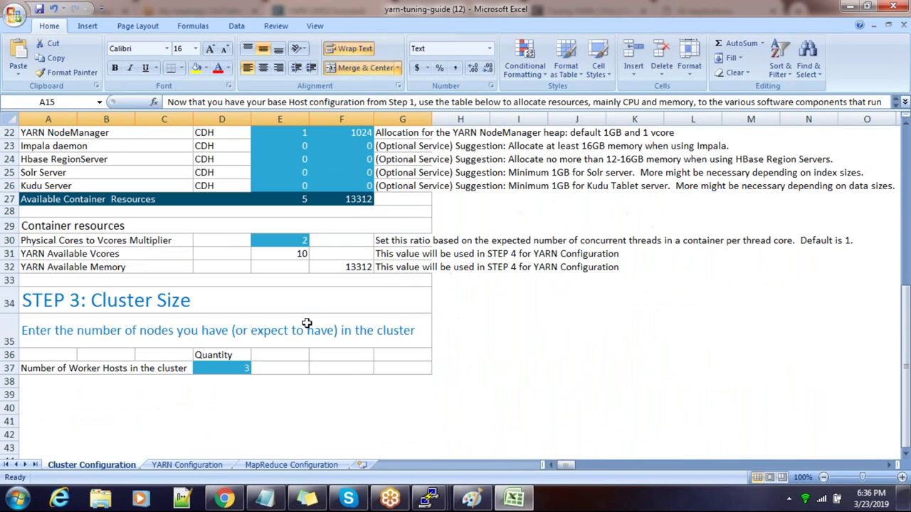
{"action": "left_click", "coordinate": [302, 240]}
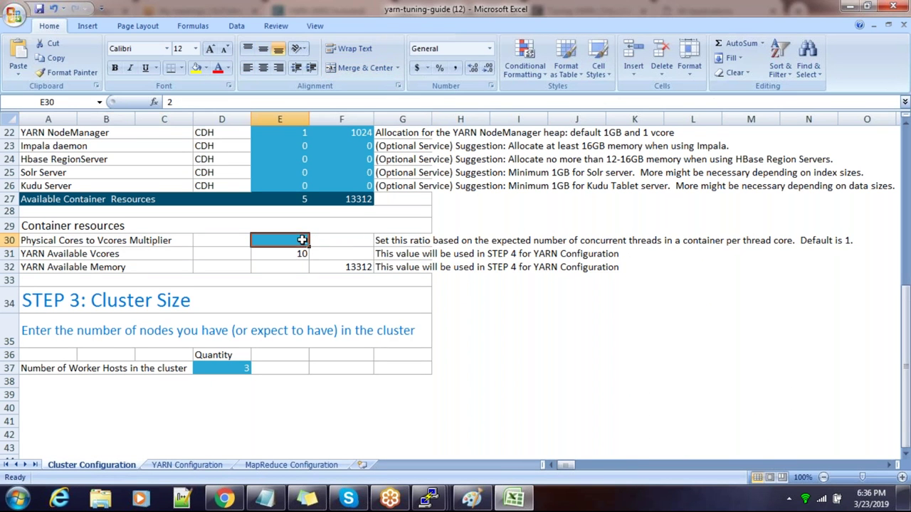
{"action": "left_click", "coordinate": [295, 224]}
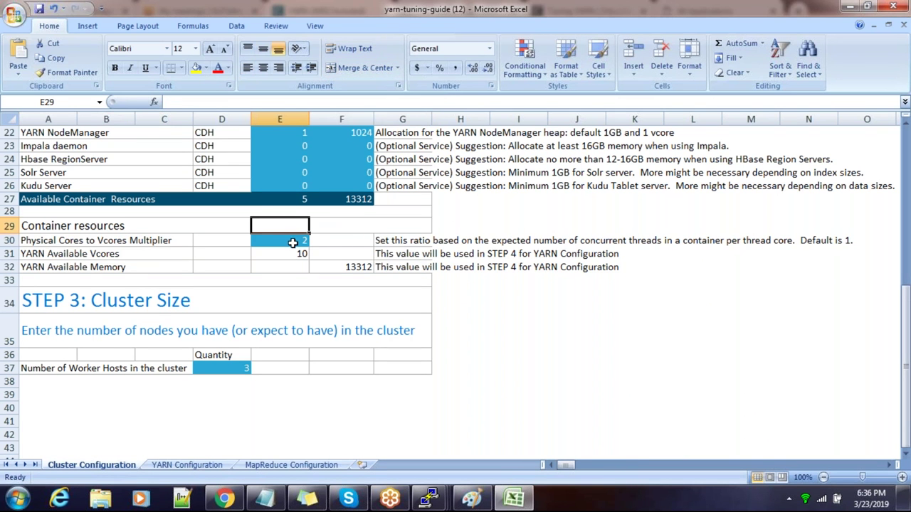
{"action": "left_click", "coordinate": [296, 242]}
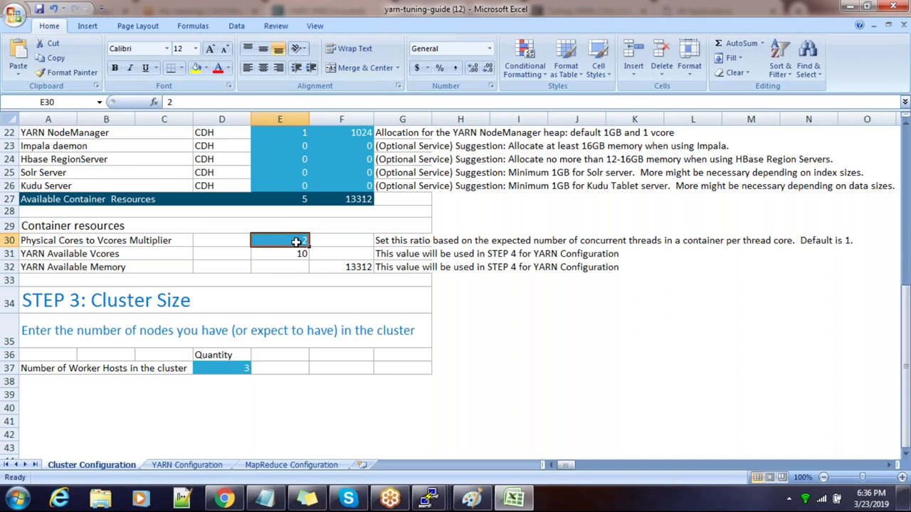
{"action": "scroll", "coordinate": [287, 263], "scroll_direction": "up", "scroll_amount": 2}
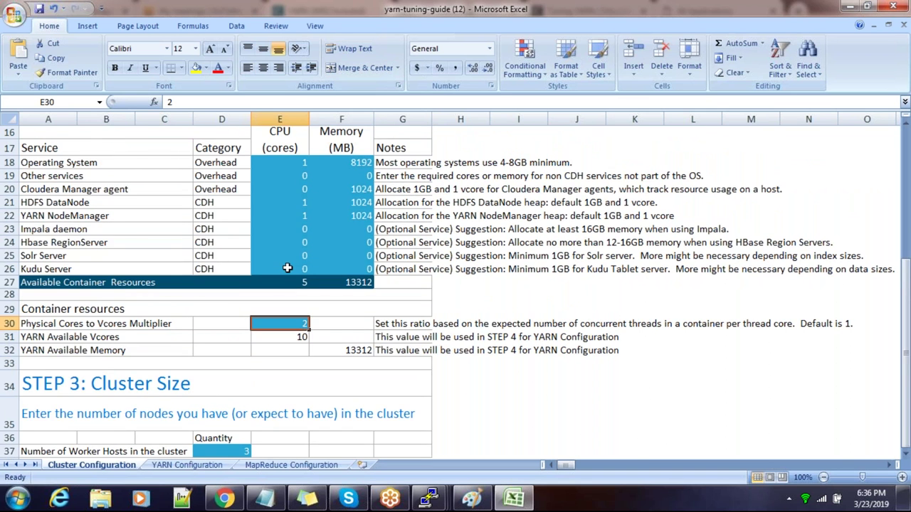
{"action": "scroll", "coordinate": [287, 268], "scroll_direction": "down", "scroll_amount": 2}
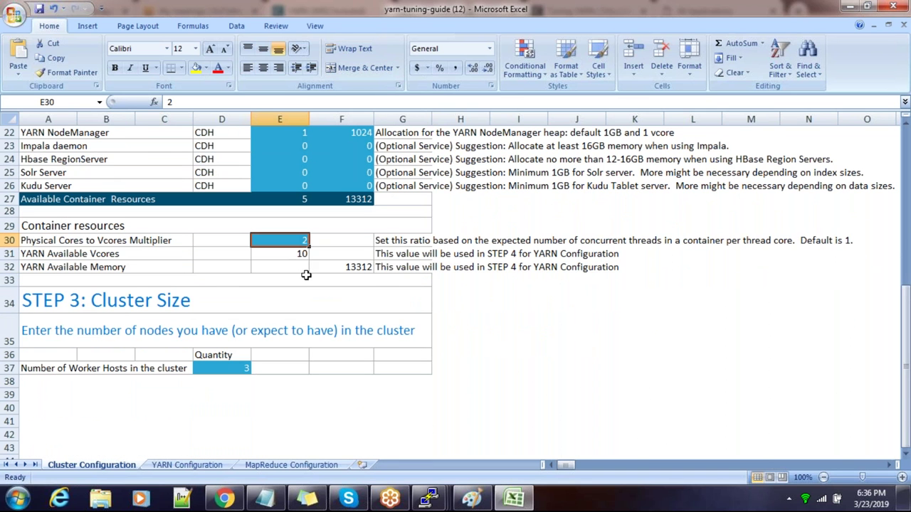
{"action": "scroll", "coordinate": [306, 232], "scroll_direction": "up", "scroll_amount": 3}
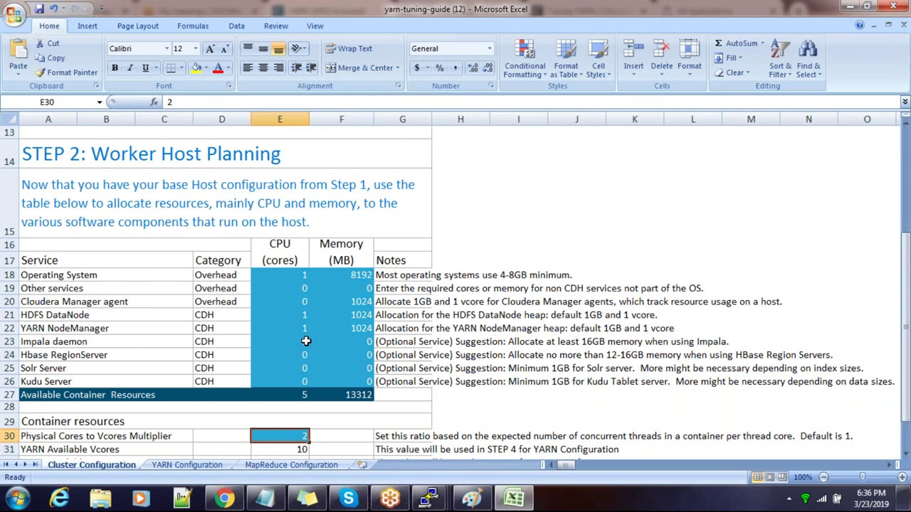
{"action": "scroll", "coordinate": [305, 338], "scroll_direction": "down", "scroll_amount": 1}
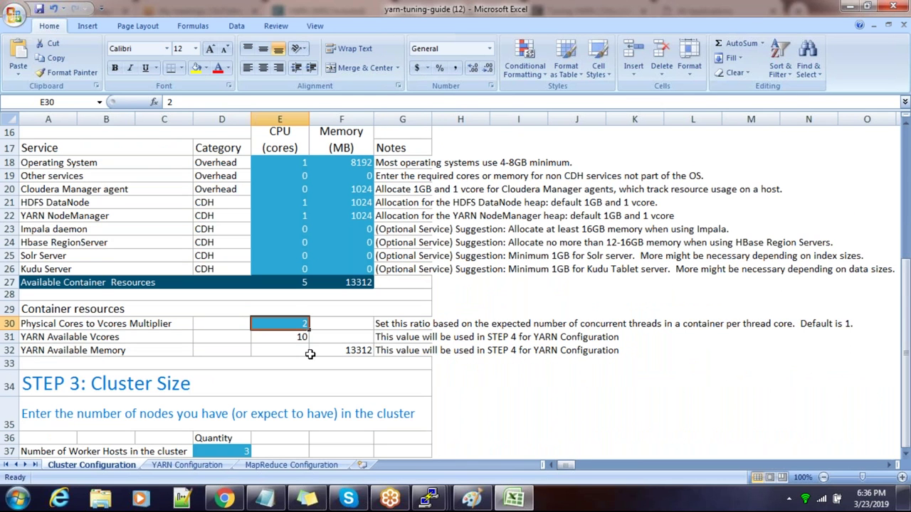
Step: Set YARN NodeManager CPU cores to 0, then check the recalculated vcores and memory
{"action": "left_click", "coordinate": [303, 215]}
{"action": "key", "text": "Return"}
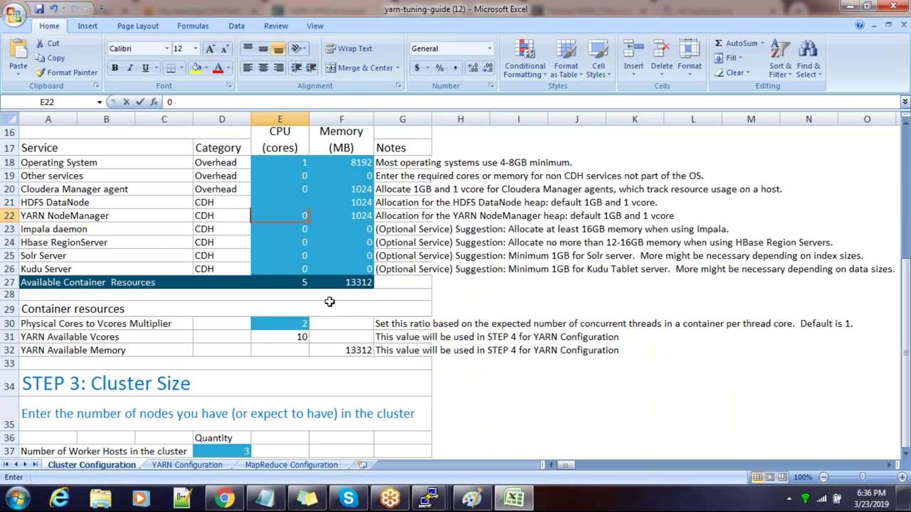
{"action": "left_click", "coordinate": [303, 338]}
{"action": "left_click", "coordinate": [345, 350]}
{"action": "left_click", "coordinate": [296, 340]}
{"action": "left_click", "coordinate": [356, 352]}
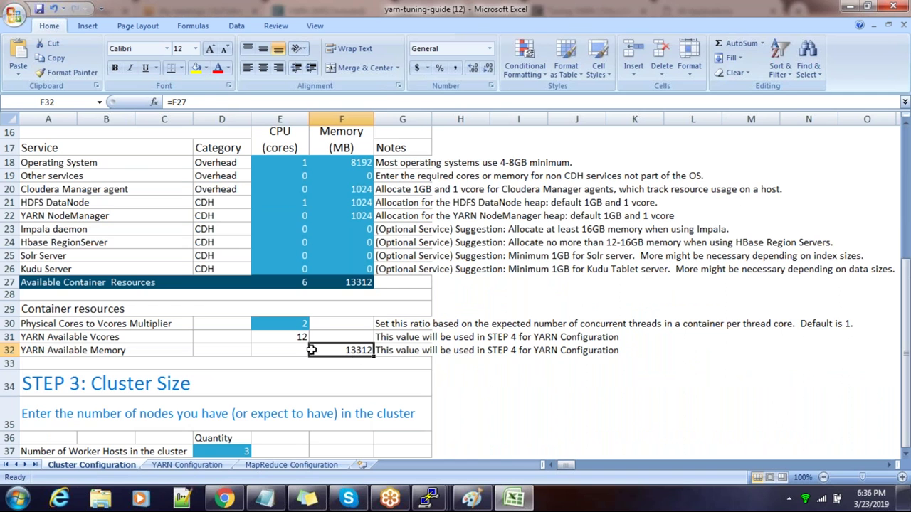
{"action": "left_click", "coordinate": [300, 339]}
{"action": "left_click", "coordinate": [357, 351]}
Step: Copy the cpu-vcores property into Cloudera Manager's search and enter 12 Container Virtual CPU Cores
{"action": "left_click", "coordinate": [181, 464]}
{"action": "scroll", "coordinate": [353, 281], "scroll_direction": "up", "scroll_amount": 7}
{"action": "scroll", "coordinate": [354, 282], "scroll_direction": "up", "scroll_amount": 5}
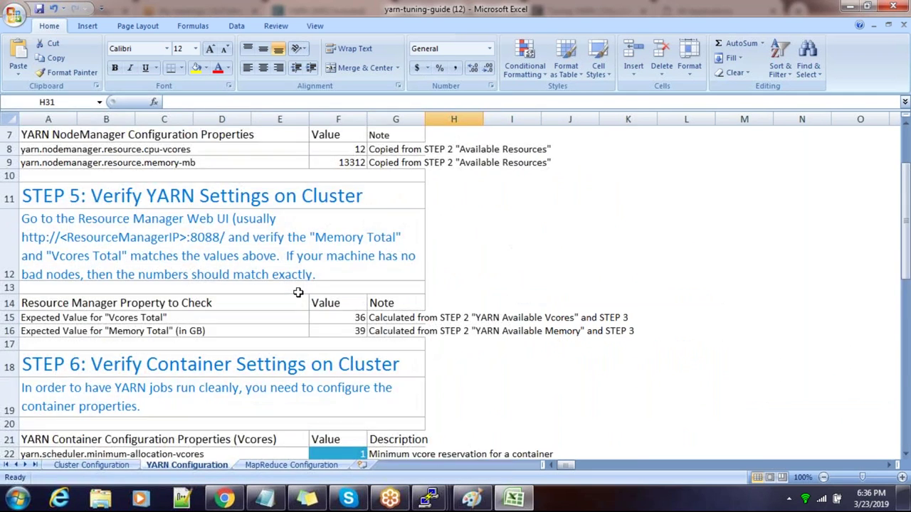
{"action": "left_click", "coordinate": [191, 327]}
{"action": "left_click_drag", "start_coordinate": [361, 101], "coordinate": [125, 103]}
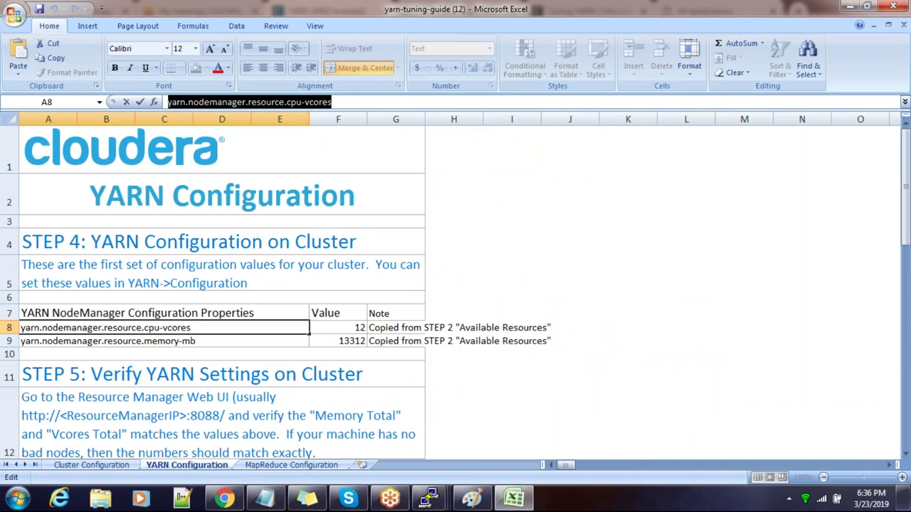
{"action": "left_click", "coordinate": [224, 498]}
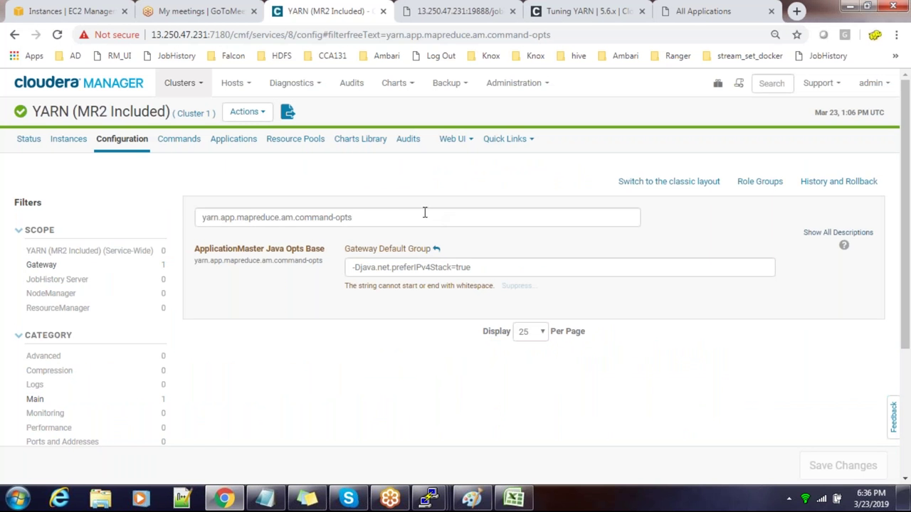
{"action": "left_click_drag", "start_coordinate": [417, 218], "coordinate": [175, 205]}
{"action": "key", "text": "ctrl+v"}
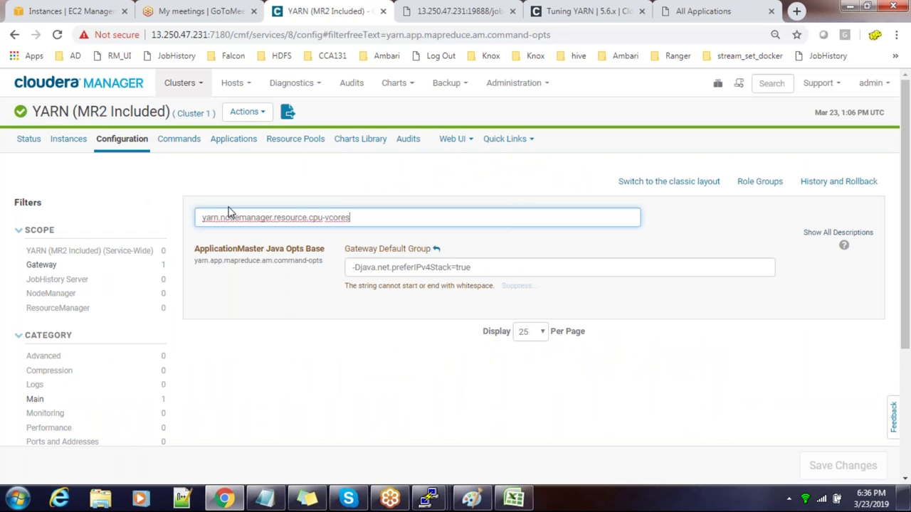
{"action": "left_click", "coordinate": [403, 267]}
{"action": "type", "text": "1"}
Step: Save the 12 vcores, then find Container Memory via memory-mb and save it as 12 GiB
{"action": "key", "text": "alt+Tab"}
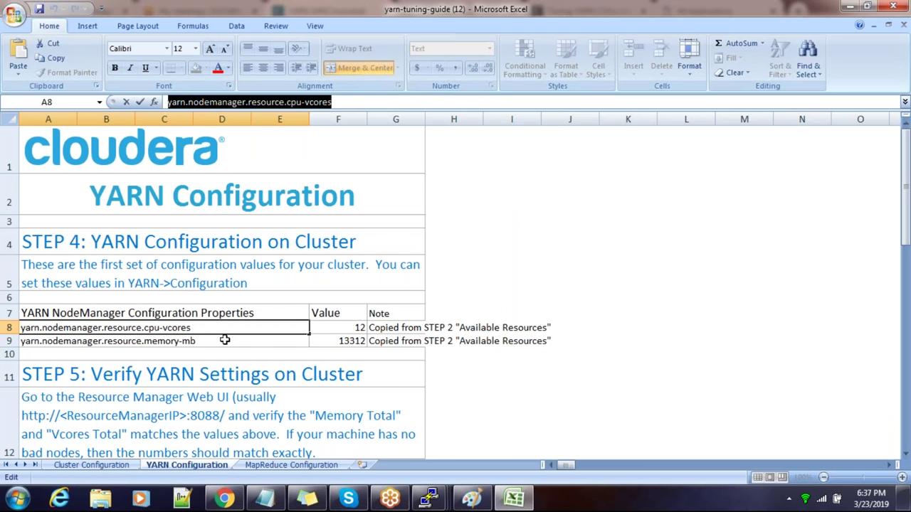
{"action": "left_click", "coordinate": [285, 341]}
{"action": "left_click_drag", "start_coordinate": [349, 104], "coordinate": [84, 104]}
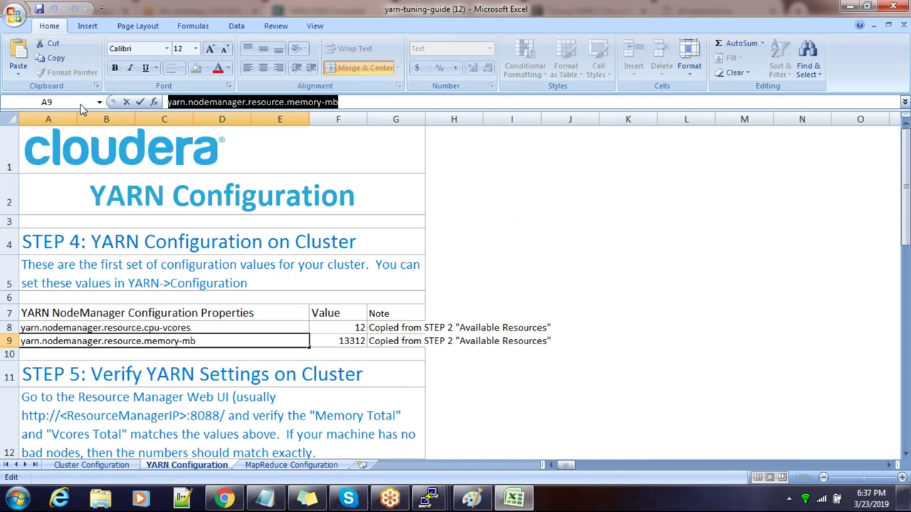
{"action": "key", "text": "alt+Tab"}
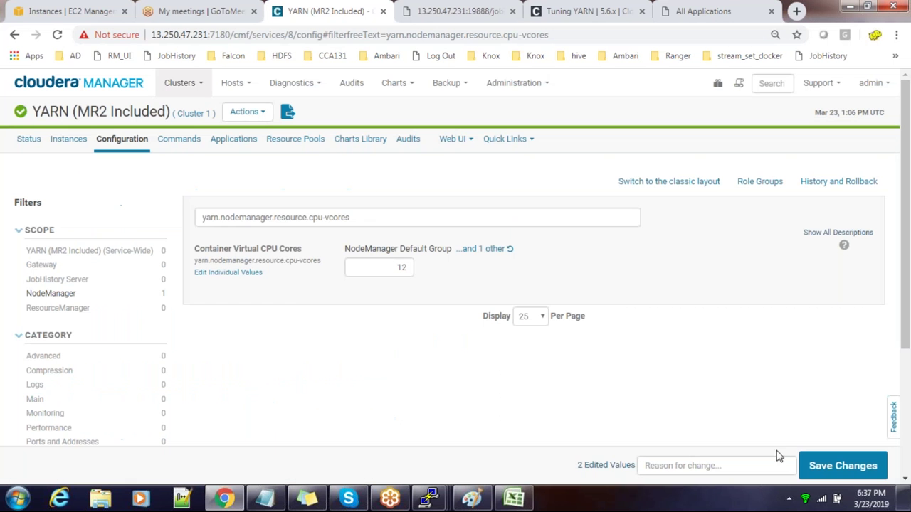
{"action": "left_click", "coordinate": [842, 466]}
{"action": "left_click_drag", "start_coordinate": [376, 217], "coordinate": [111, 217]}
{"action": "key", "text": "ctrl+v"}
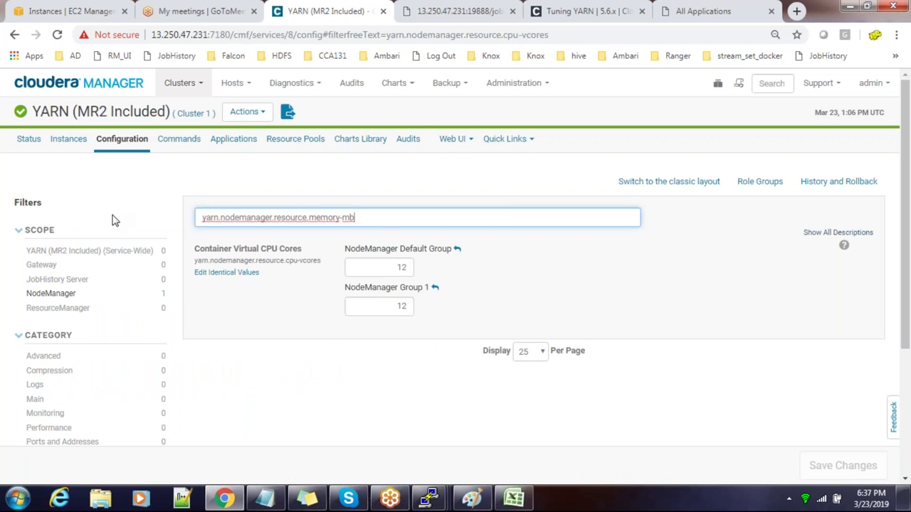
{"action": "left_click", "coordinate": [401, 268]}
{"action": "type", "text": "1"}
{"action": "left_click", "coordinate": [842, 465]}
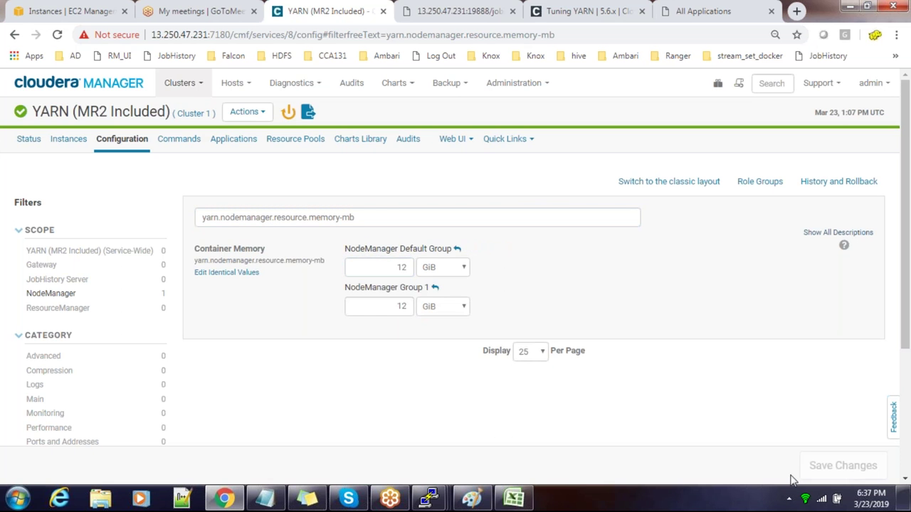
{"action": "key", "text": "alt+Tab"}
{"action": "left_click", "coordinate": [314, 396]}
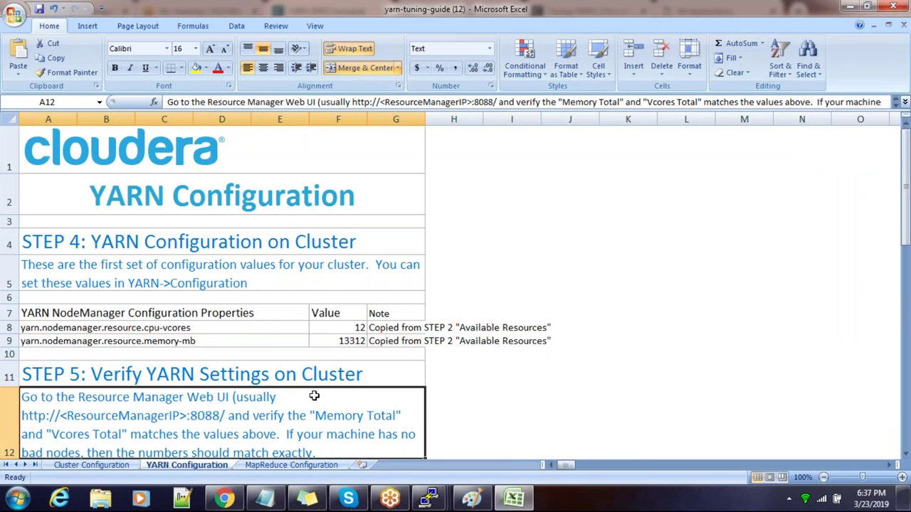
Step: Scroll through the YARN Configuration sheet and MapReduce sanity checks, then go back to Cloudera Manager
{"action": "scroll", "coordinate": [240, 345], "scroll_direction": "down", "scroll_amount": 4}
{"action": "left_click", "coordinate": [213, 301]}
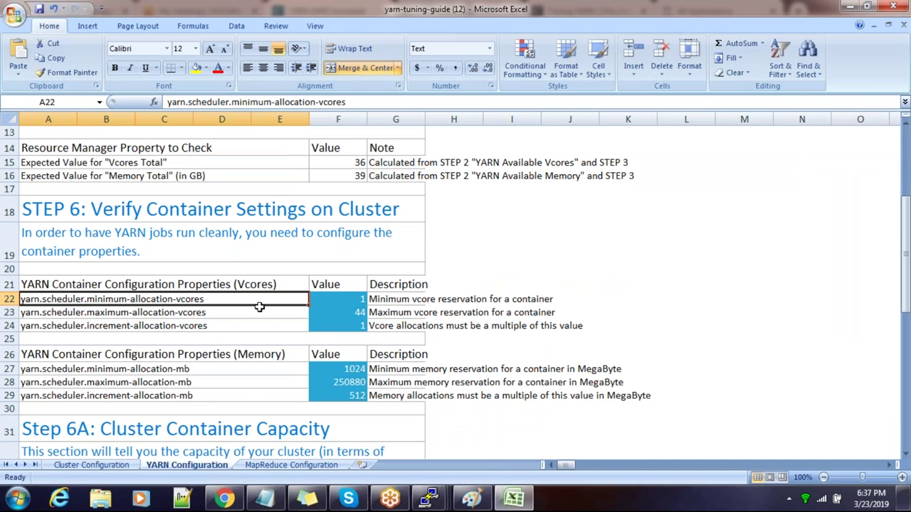
{"action": "scroll", "coordinate": [214, 378], "scroll_direction": "down", "scroll_amount": 8}
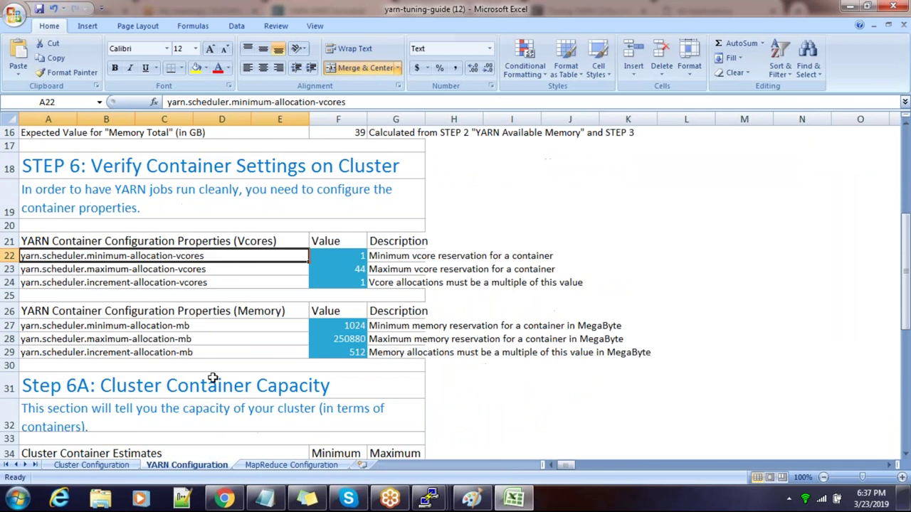
{"action": "left_click", "coordinate": [291, 465]}
{"action": "scroll", "coordinate": [549, 377], "scroll_direction": "up", "scroll_amount": 1}
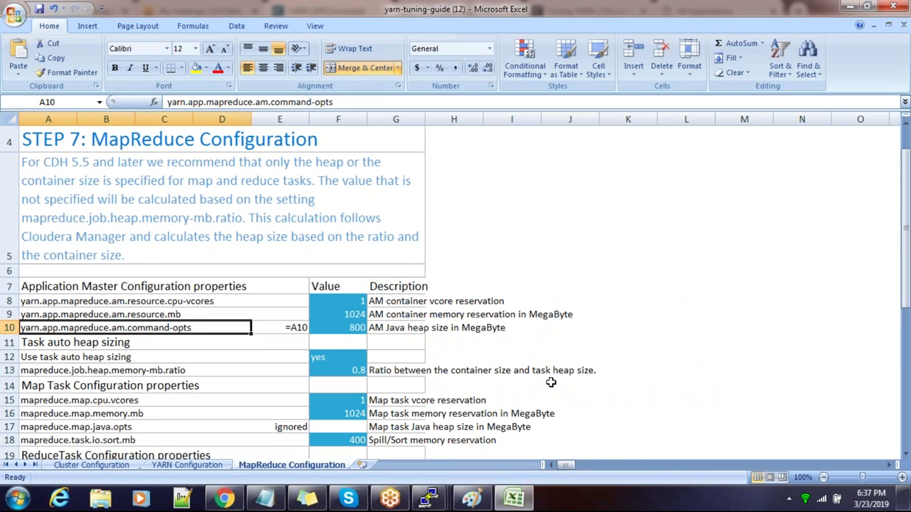
{"action": "scroll", "coordinate": [551, 382], "scroll_direction": "down", "scroll_amount": 1}
{"action": "scroll", "coordinate": [550, 382], "scroll_direction": "down", "scroll_amount": 2}
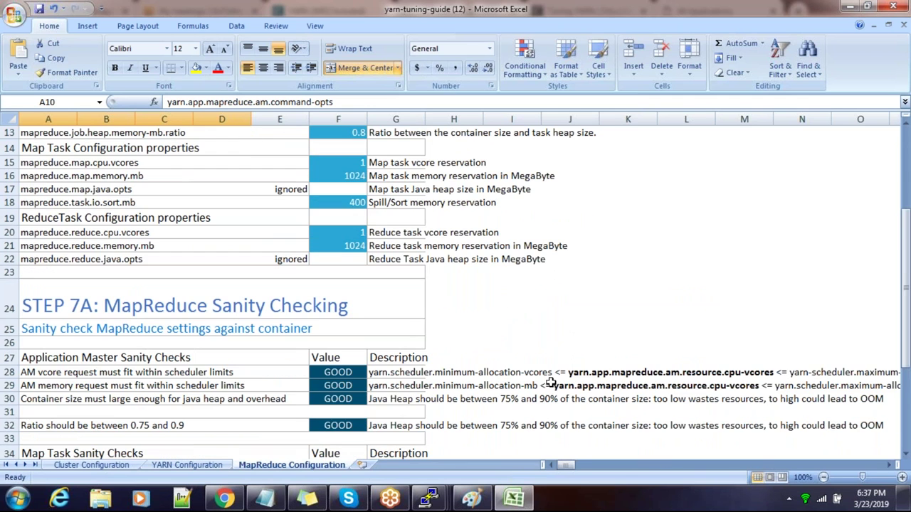
{"action": "scroll", "coordinate": [550, 382], "scroll_direction": "down", "scroll_amount": 4}
{"action": "scroll", "coordinate": [545, 382], "scroll_direction": "up", "scroll_amount": 8}
{"action": "scroll", "coordinate": [235, 372], "scroll_direction": "down", "scroll_amount": 2}
{"action": "key", "text": "alt+Tab"}
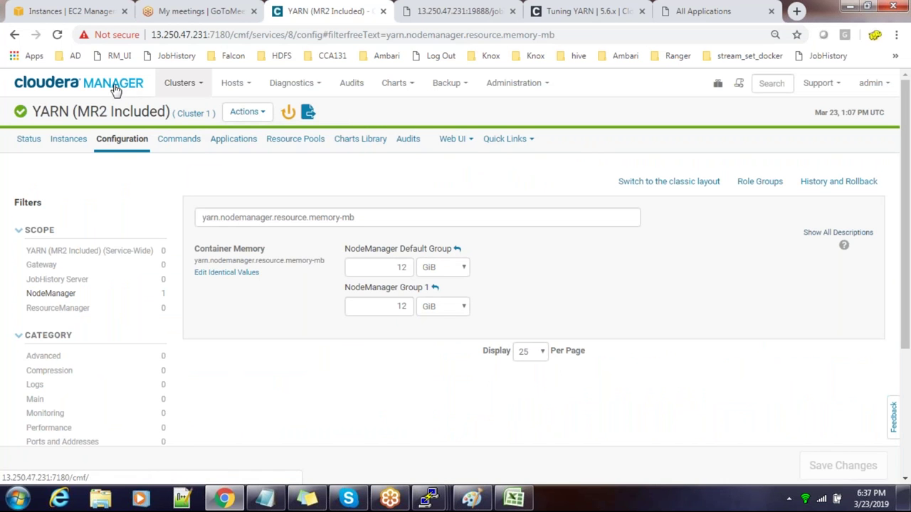
Step: Review the stale YARN configuration changes, check All Applications, then restart the stale services now
{"action": "left_click", "coordinate": [307, 112]}
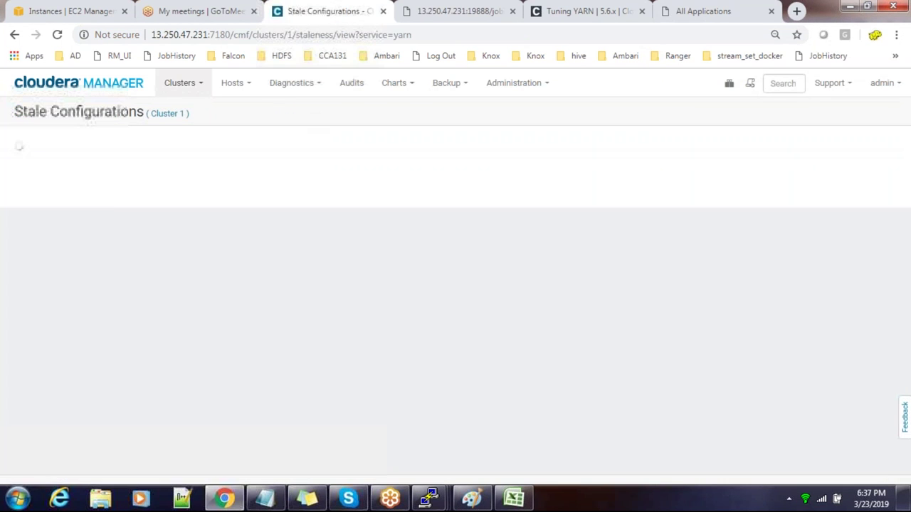
{"action": "left_click", "coordinate": [838, 466]}
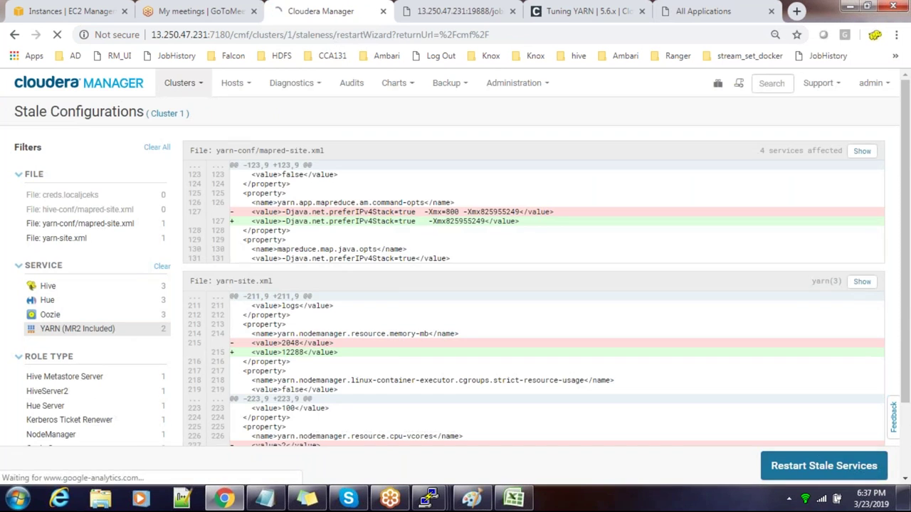
{"action": "left_click", "coordinate": [715, 13]}
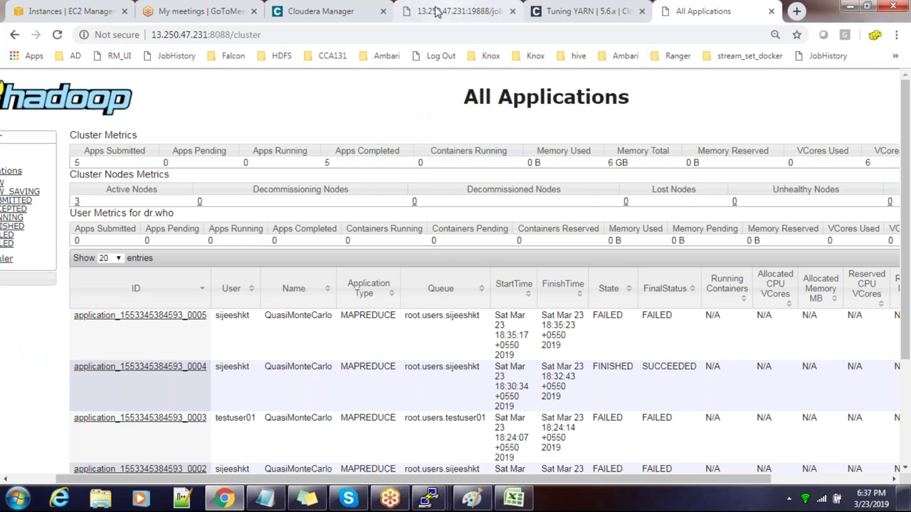
{"action": "left_click", "coordinate": [321, 13]}
{"action": "left_click", "coordinate": [761, 465]}
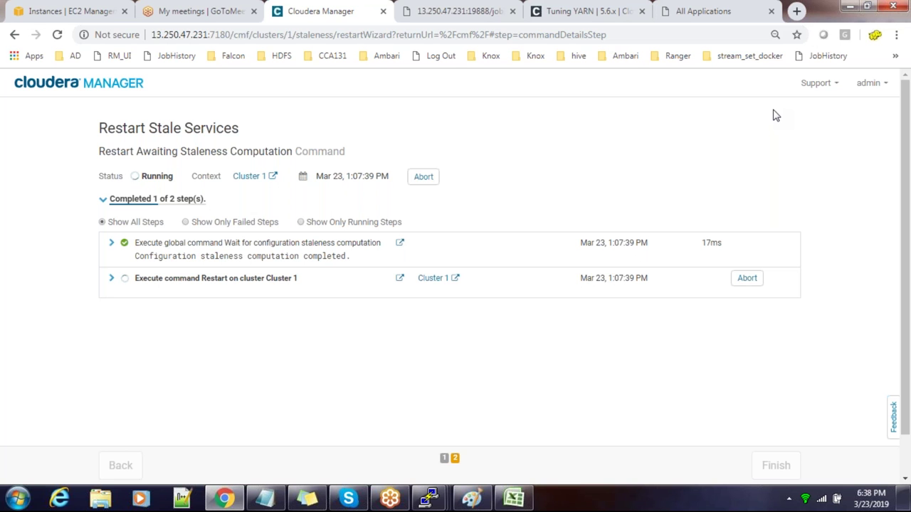
Step: Follow the Cluster 1 restart and Start all services sub-steps until finished, then close the wizard
{"action": "left_click", "coordinate": [112, 281]}
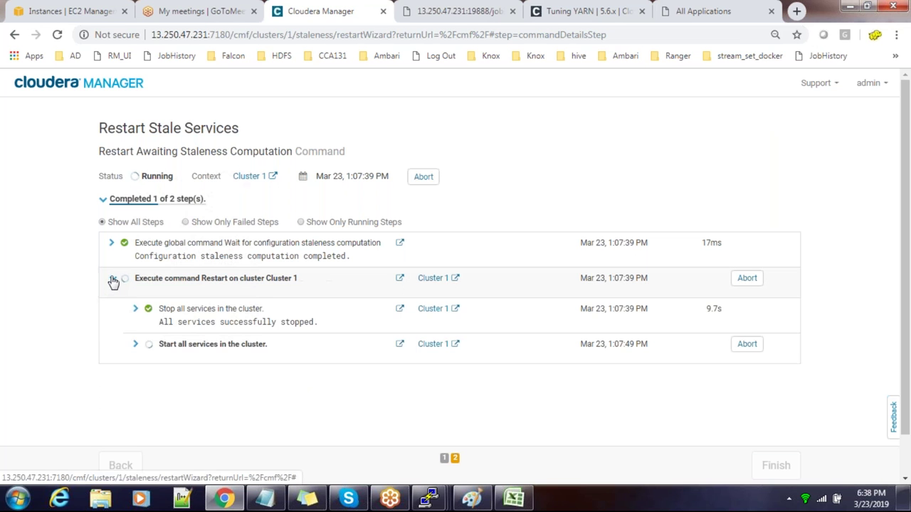
{"action": "left_click", "coordinate": [135, 346]}
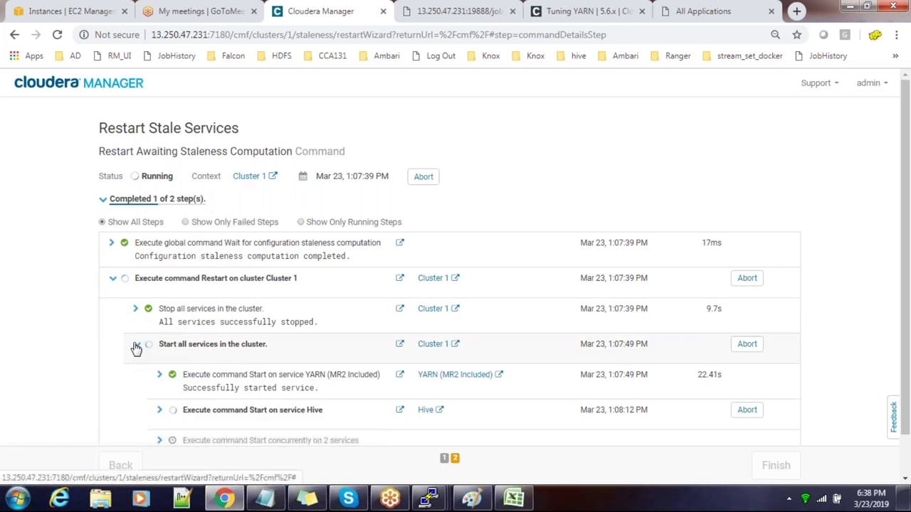
{"action": "left_click", "coordinate": [136, 347]}
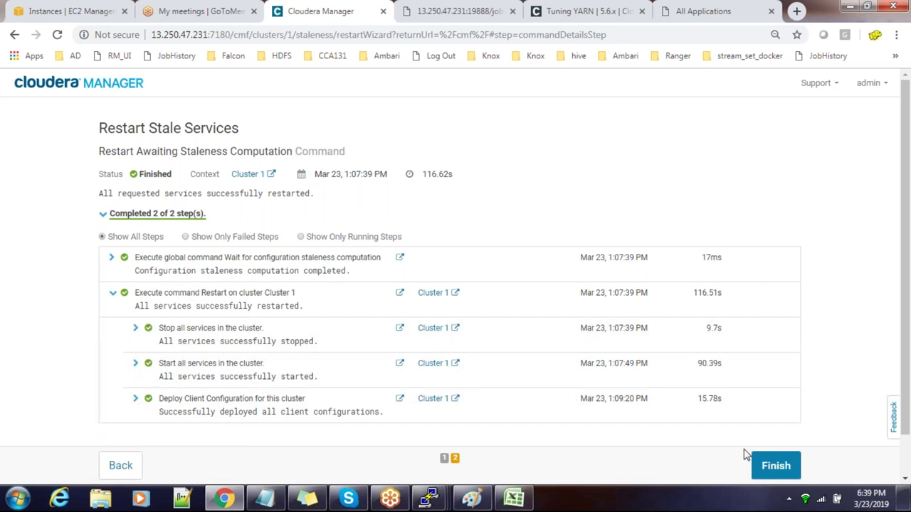
{"action": "left_click", "coordinate": [775, 466]}
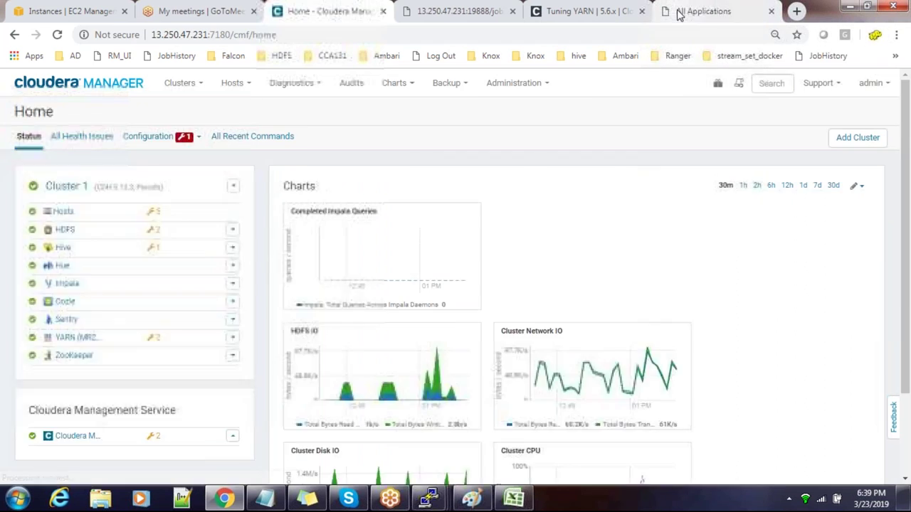
Step: Reload the All Applications page, now empty with 36 GB and 36 vcores
{"action": "left_click", "coordinate": [673, 7]}
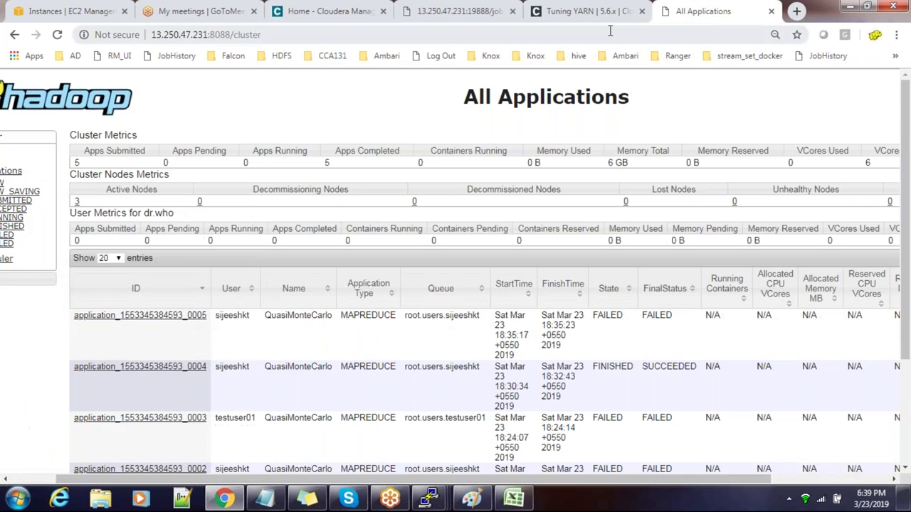
{"action": "left_click", "coordinate": [610, 31]}
{"action": "key", "text": "Return"}
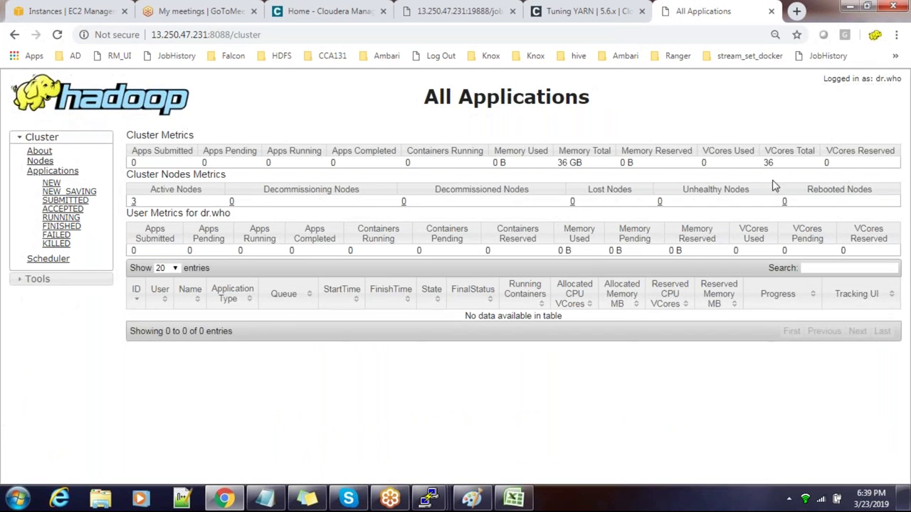
Step: Rerun the hadoop jar pi 100 10 job in PuTTY and return to Chrome
{"action": "mouse_move", "coordinate": [429, 498]}
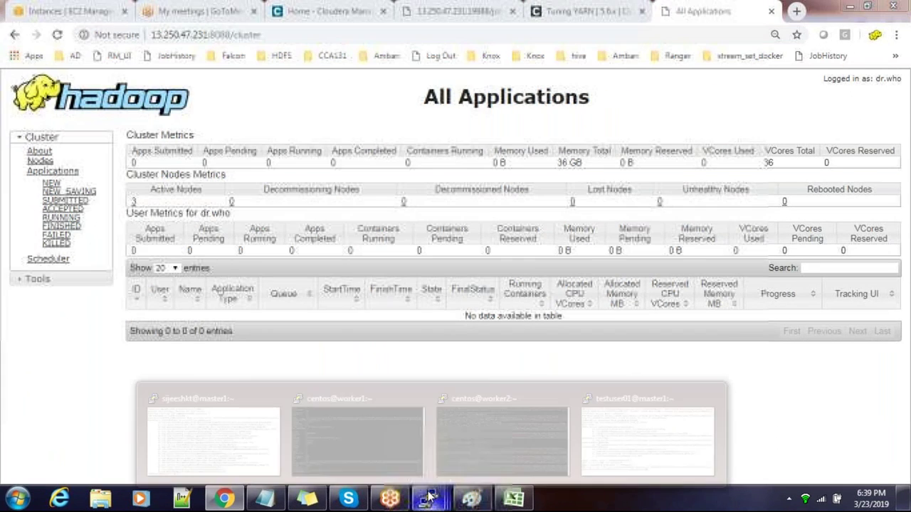
{"action": "left_click", "coordinate": [365, 467]}
{"action": "key", "text": "Up"}
{"action": "key", "text": "Return"}
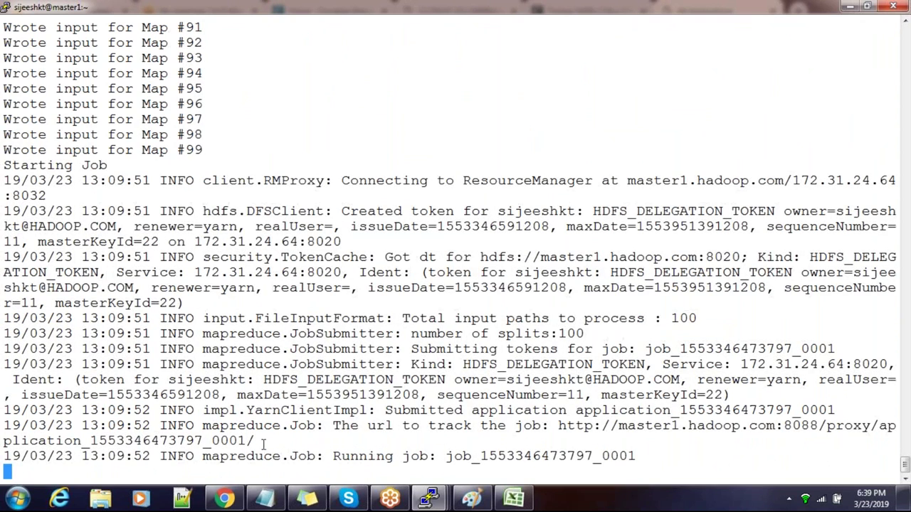
{"action": "left_click", "coordinate": [238, 502]}
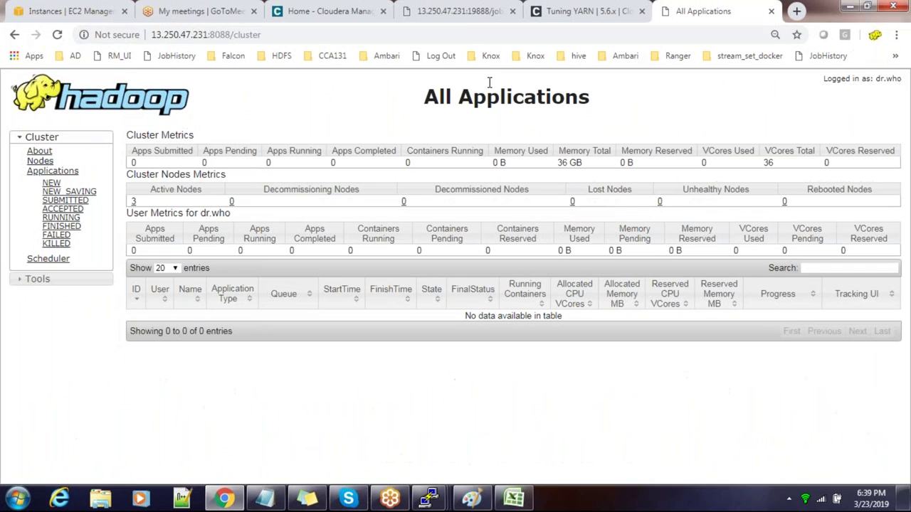
Step: Refresh All Applications repeatedly, highlighting the QuasiMonteCarlo job RUNNING on 36 containers
{"action": "left_click", "coordinate": [463, 33]}
{"action": "key", "text": "Return"}
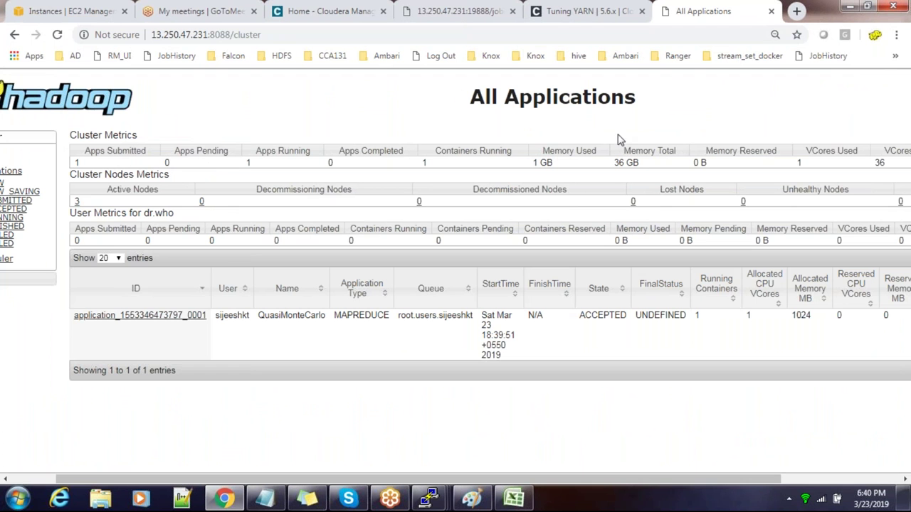
{"action": "left_click", "coordinate": [545, 34]}
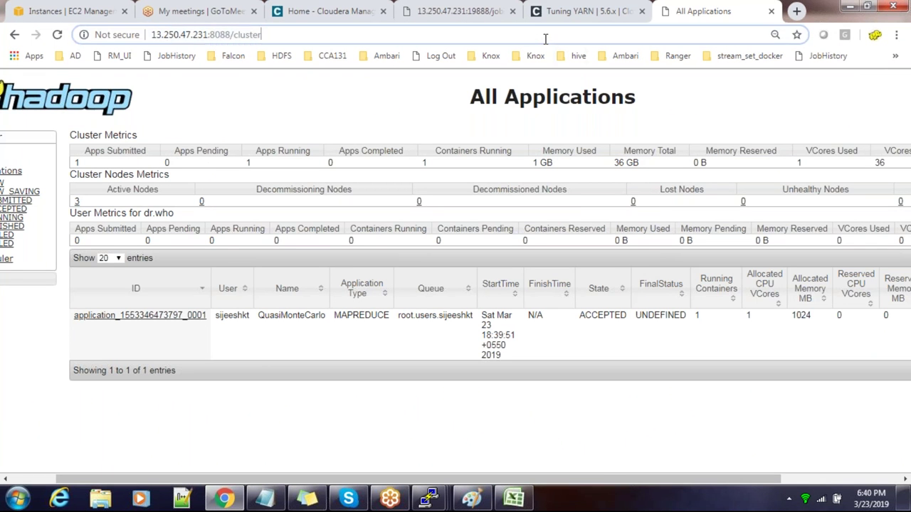
{"action": "key", "text": "Return"}
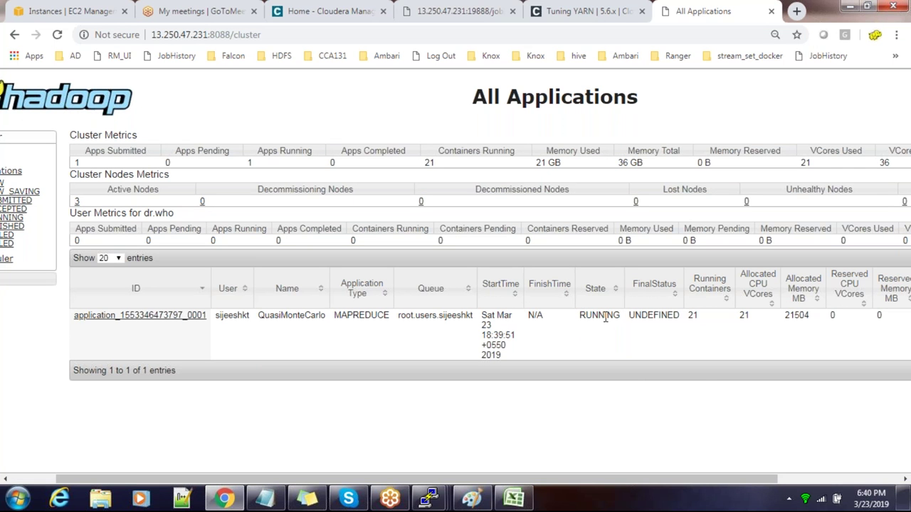
{"action": "left_click_drag", "start_coordinate": [580, 312], "coordinate": [619, 313]}
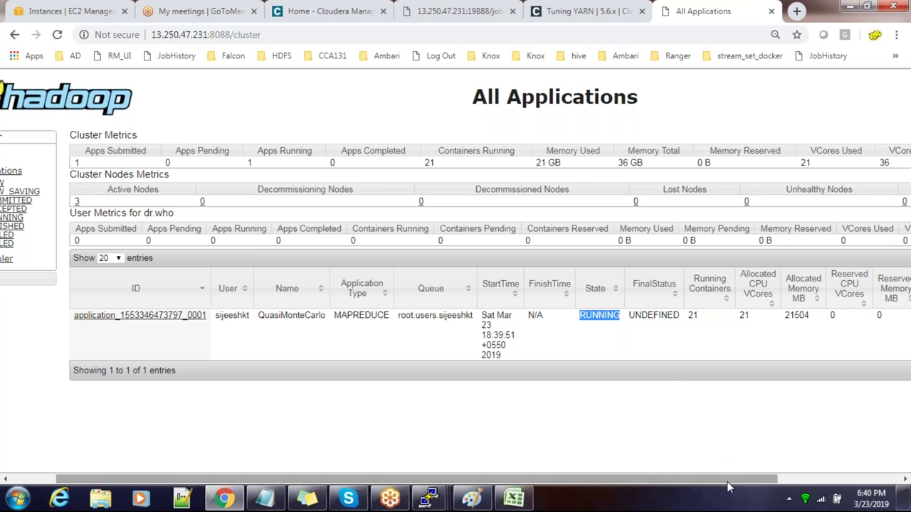
{"action": "left_click_drag", "start_coordinate": [728, 484], "coordinate": [695, 484]}
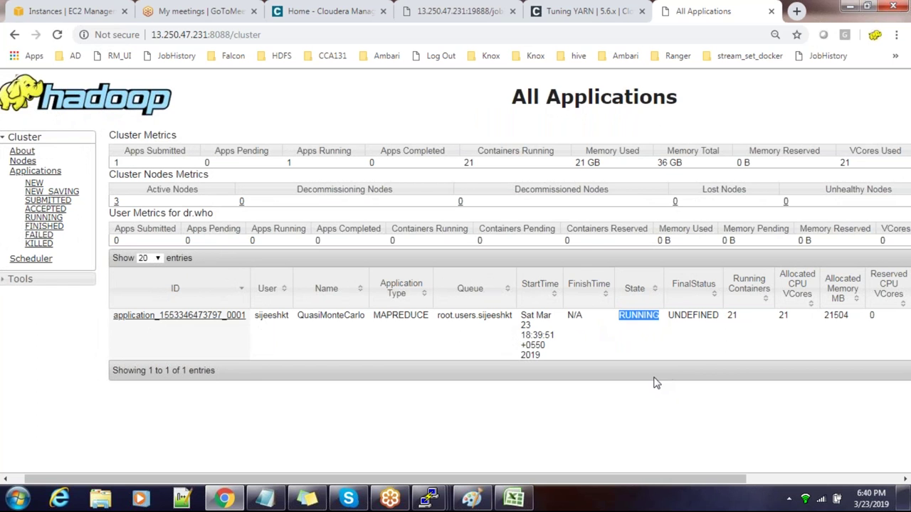
{"action": "left_click", "coordinate": [540, 34]}
{"action": "key", "text": "Return"}
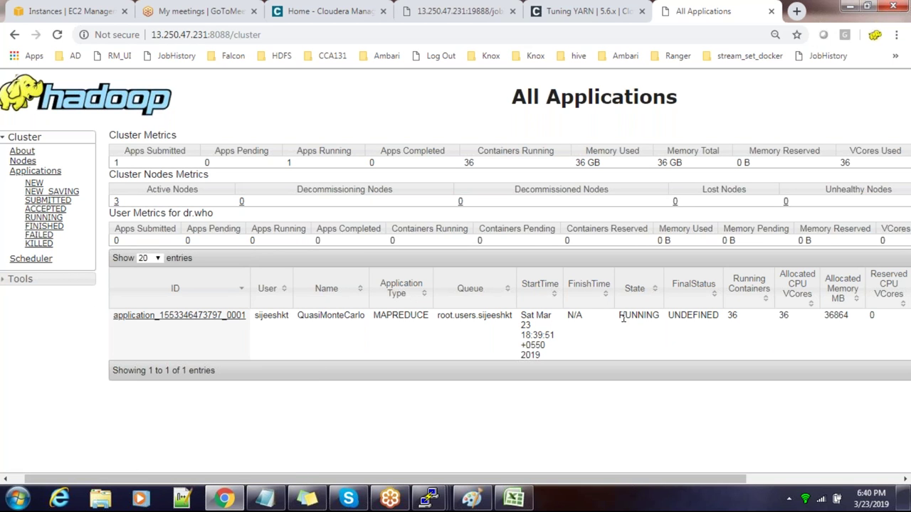
{"action": "left_click_drag", "start_coordinate": [619, 318], "coordinate": [658, 321]}
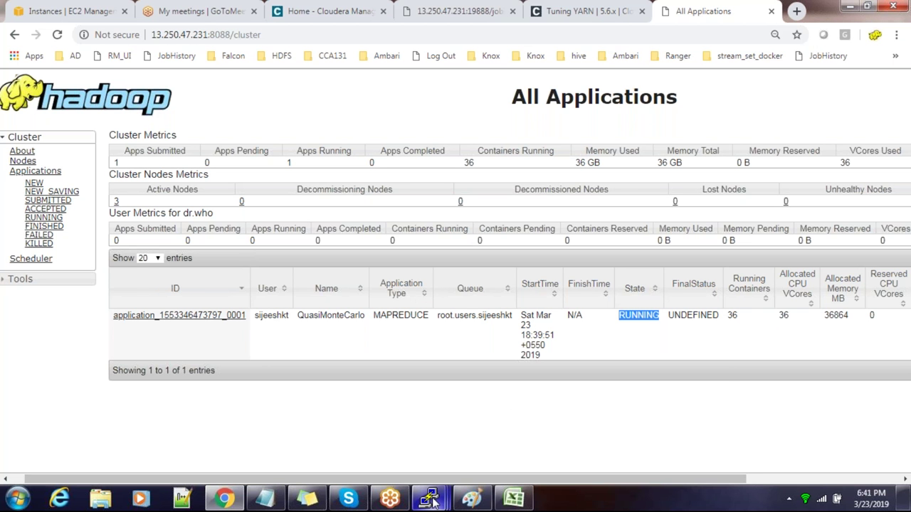
Step: Check the running job's terminal, then refresh the All Applications list in the browser
{"action": "mouse_move", "coordinate": [429, 498]}
{"action": "left_click", "coordinate": [239, 441]}
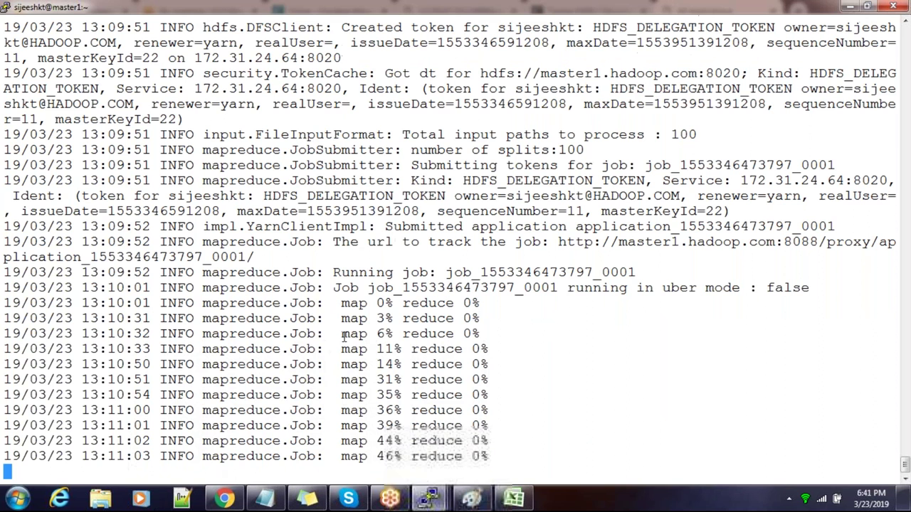
{"action": "left_click", "coordinate": [849, 6]}
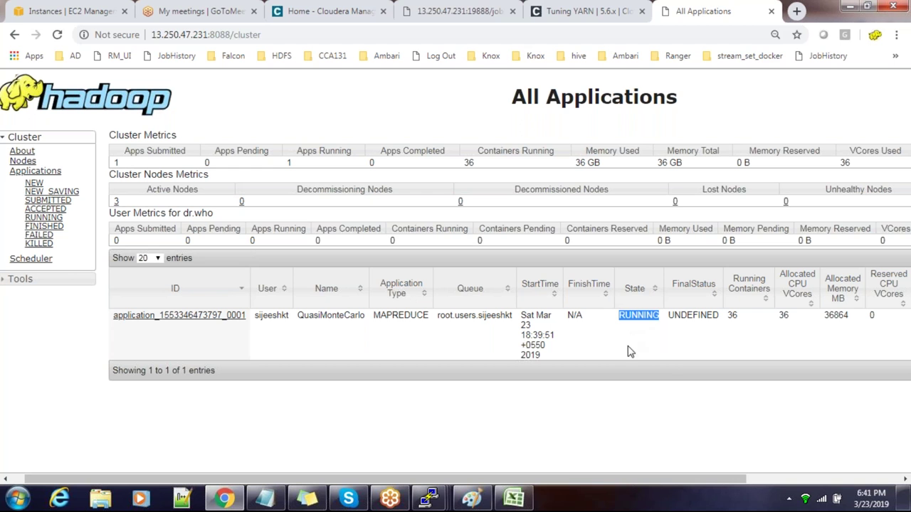
{"action": "left_click", "coordinate": [507, 35]}
{"action": "key", "text": "Return"}
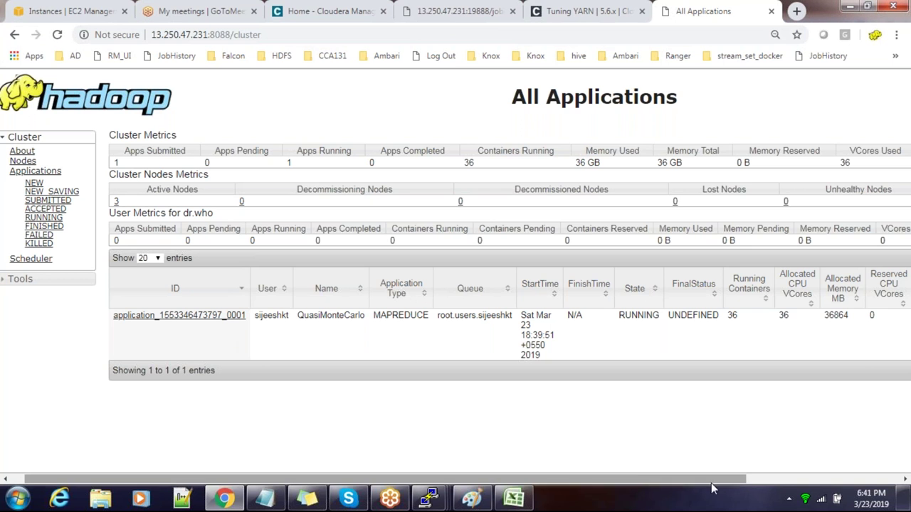
Step: Review the running job's cluster usage: 36 GB memory used and 36 running containers and vcores
{"action": "left_click_drag", "start_coordinate": [557, 486], "coordinate": [743, 482]}
{"action": "left_click", "coordinate": [855, 321]}
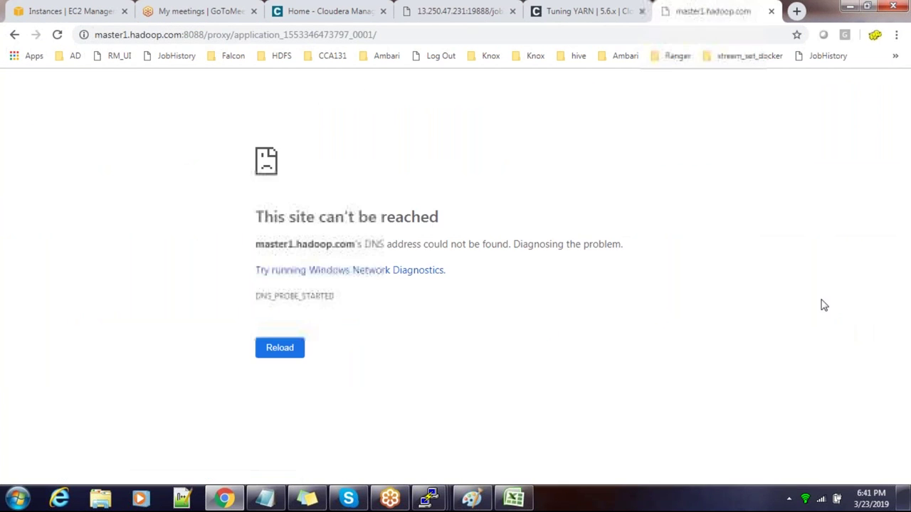
{"action": "left_click", "coordinate": [5, 33]}
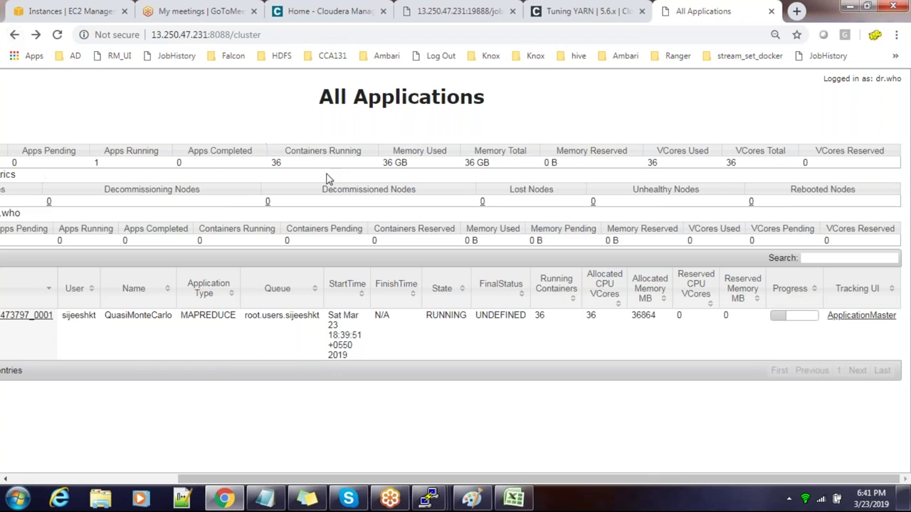
{"action": "left_click_drag", "start_coordinate": [641, 478], "coordinate": [462, 456]}
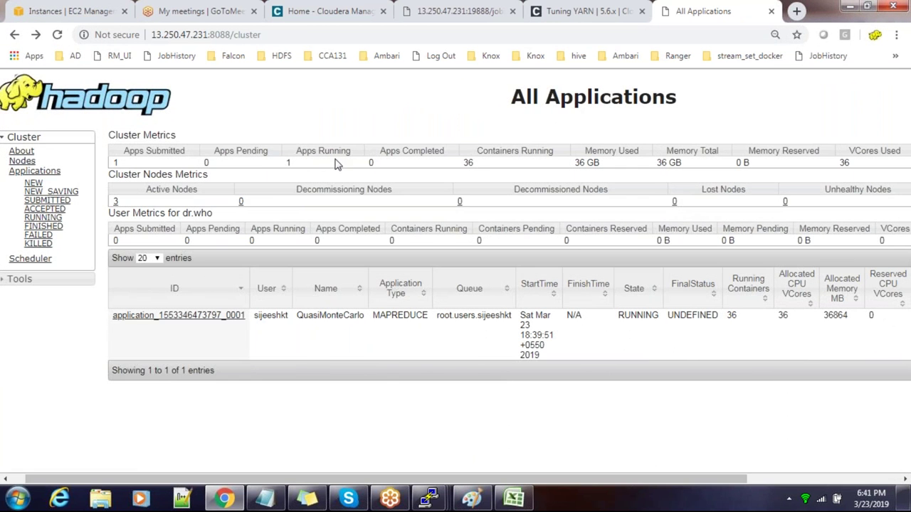
{"action": "mouse_move", "coordinate": [580, 163]}
{"action": "left_mouse_down"}
{"action": "mouse_move", "coordinate": [782, 151]}
{"action": "mouse_move", "coordinate": [585, 163]}
{"action": "left_mouse_up"}
{"action": "left_click_drag", "start_coordinate": [553, 481], "coordinate": [725, 481]}
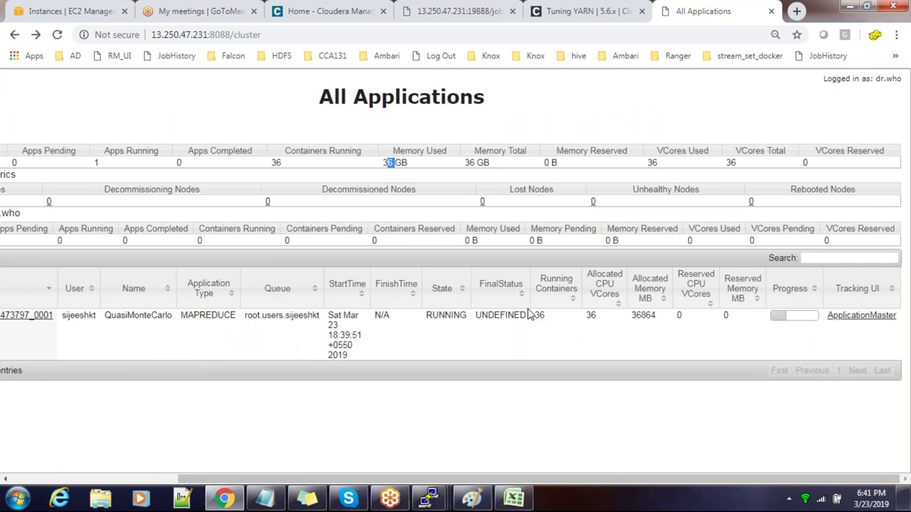
{"action": "left_click_drag", "start_coordinate": [536, 315], "coordinate": [617, 316]}
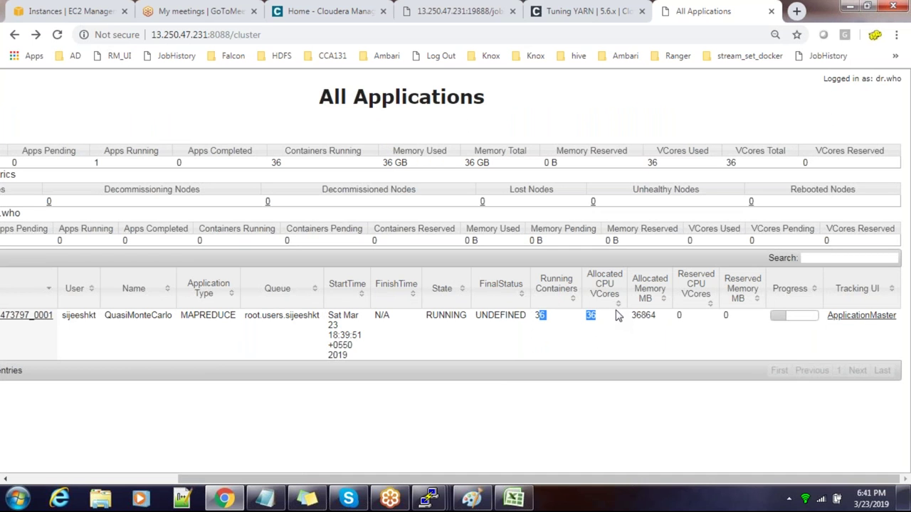
{"action": "left_click", "coordinate": [874, 320]}
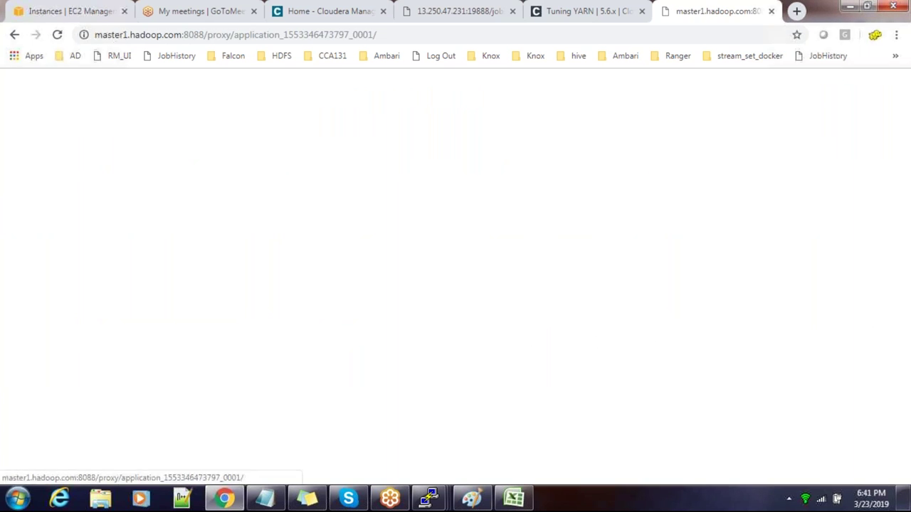
{"action": "left_click", "coordinate": [87, 14]}
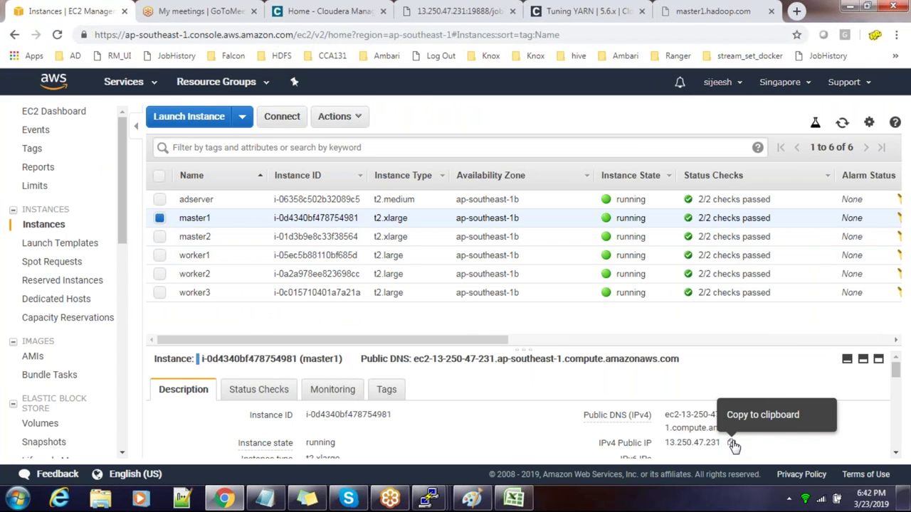
{"action": "left_click", "coordinate": [731, 443]}
{"action": "left_click", "coordinate": [685, 6]}
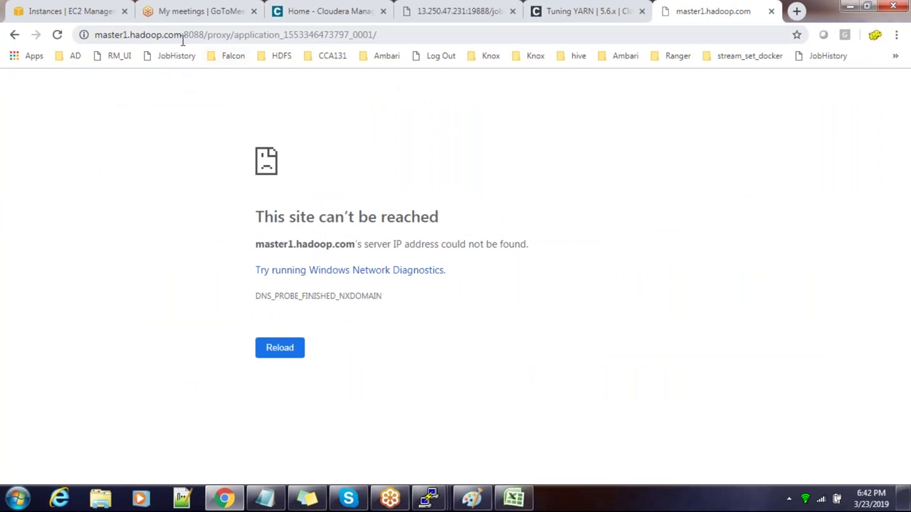
{"action": "left_click_drag", "start_coordinate": [180, 39], "coordinate": [50, 40]}
{"action": "key", "text": "ctrl+v"}
{"action": "key", "text": "Return"}
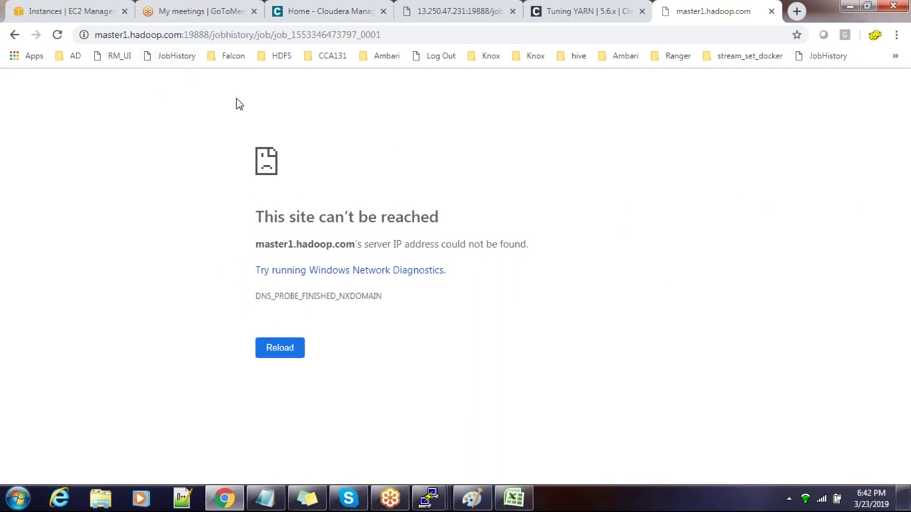
{"action": "left_click_drag", "start_coordinate": [182, 35], "coordinate": [77, 35]}
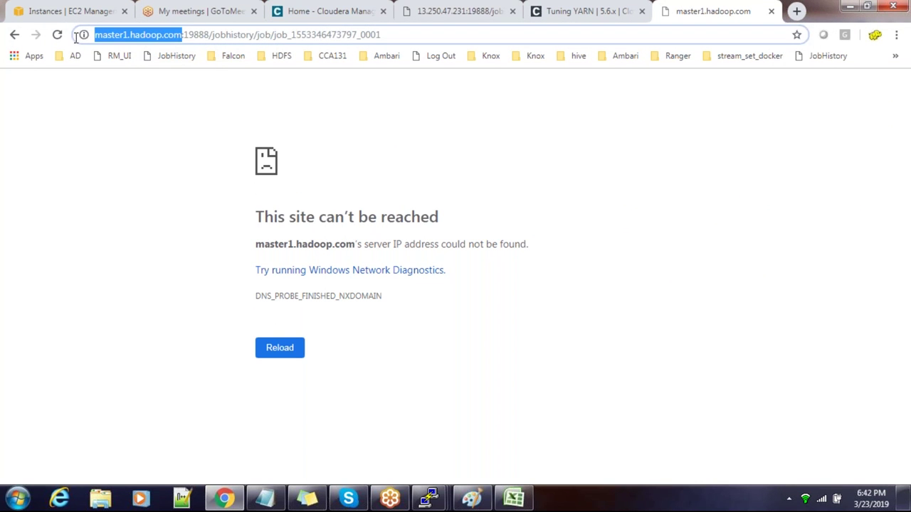
{"action": "key", "text": "ctrl+v"}
{"action": "key", "text": "Return"}
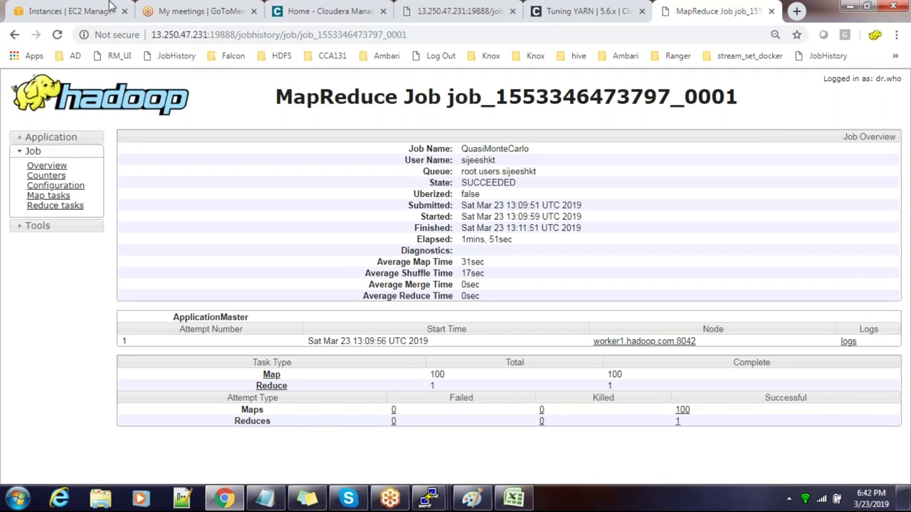
Step: View the completed QuasiMonteCarlo job under YARN (MR2 Included) Applications, then bring up the pi job's terminal output
{"action": "left_click", "coordinate": [384, 13]}
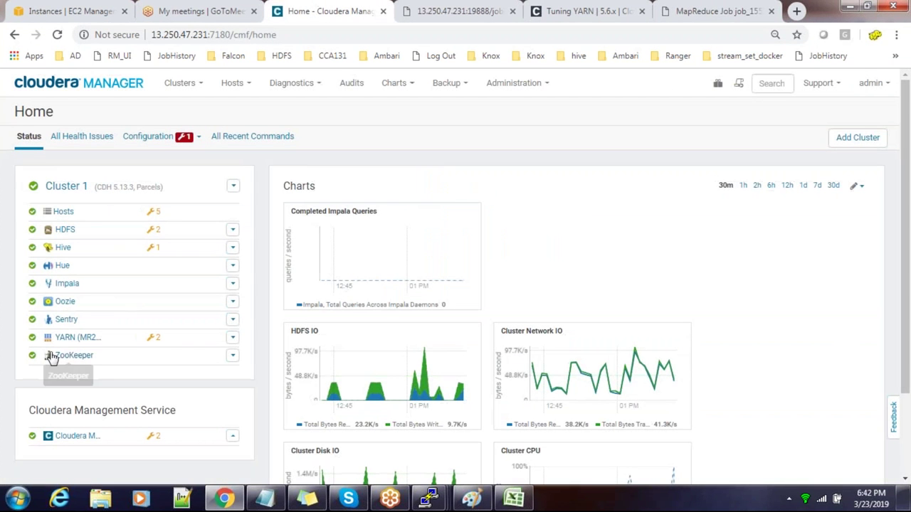
{"action": "left_click", "coordinate": [77, 337]}
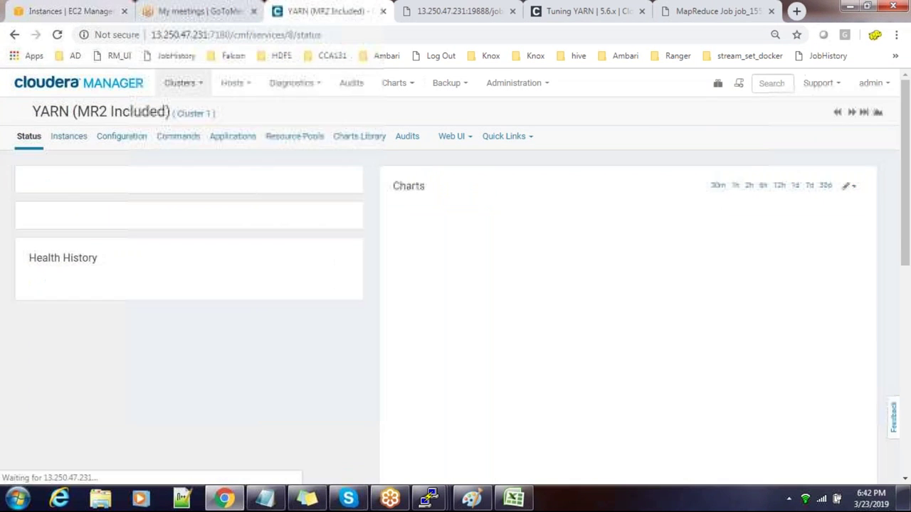
{"action": "left_click", "coordinate": [233, 139]}
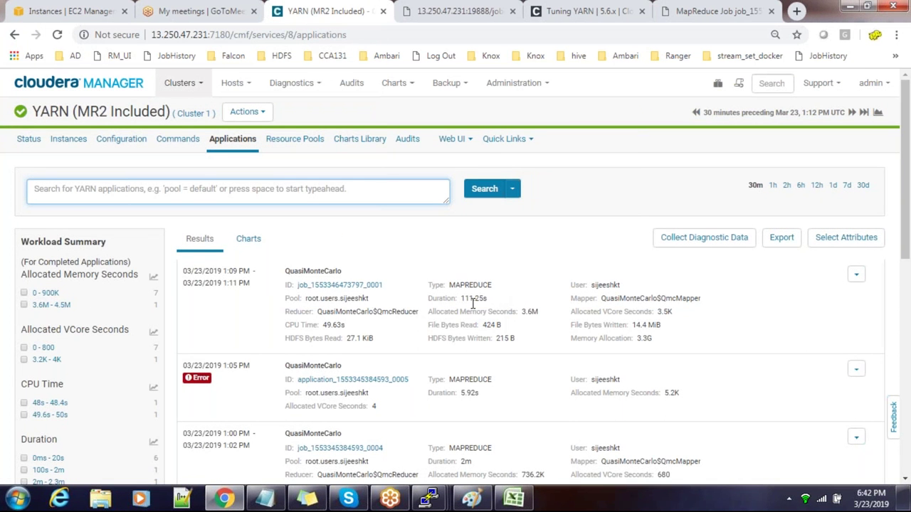
{"action": "mouse_move", "coordinate": [331, 343]}
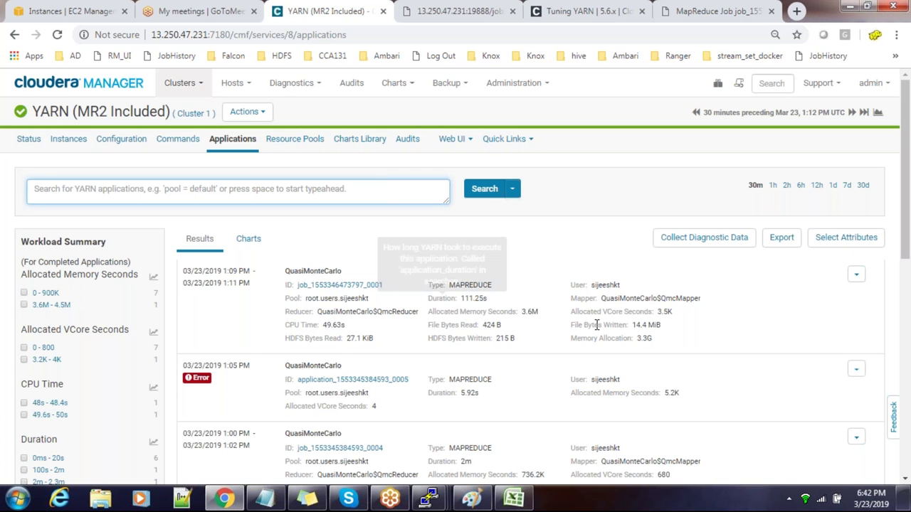
{"action": "scroll", "coordinate": [681, 335], "scroll_direction": "down", "scroll_amount": 8}
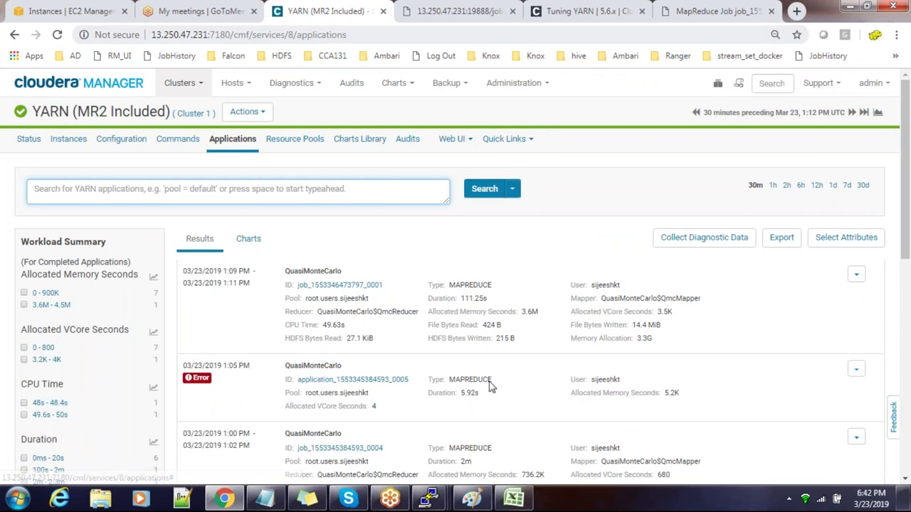
{"action": "mouse_move", "coordinate": [429, 498]}
{"action": "left_click", "coordinate": [427, 416]}
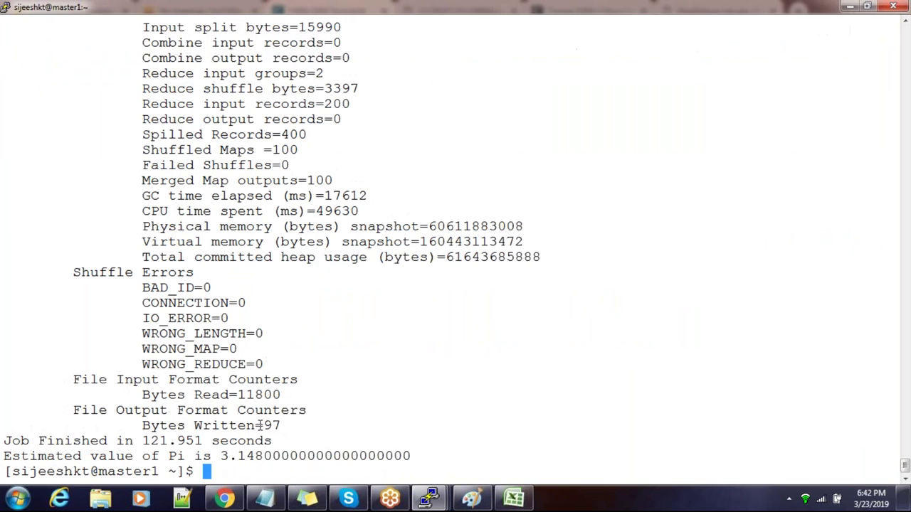
Step: Minimize PuTTY so the YARN Applications list with the 111.25s QuasiMonteCarlo job shows again
{"action": "left_click", "coordinate": [849, 6]}
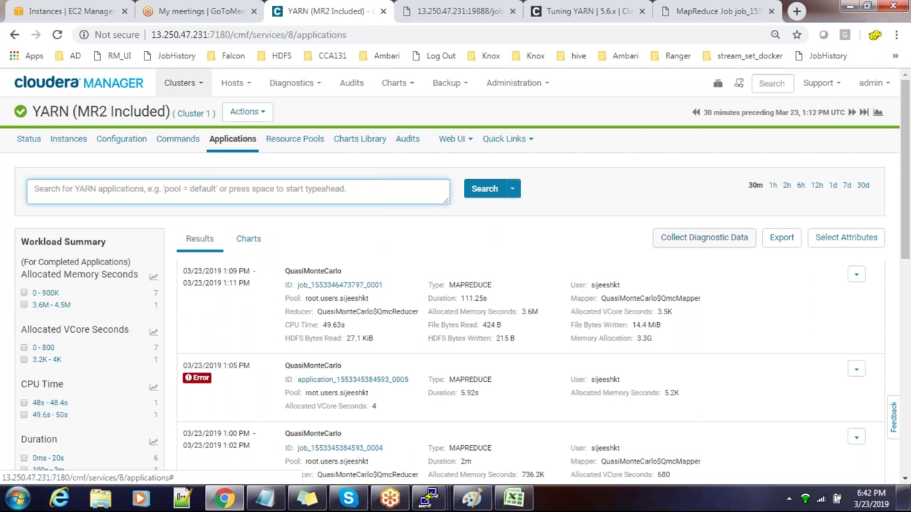
{"action": "mouse_move", "coordinate": [429, 498]}
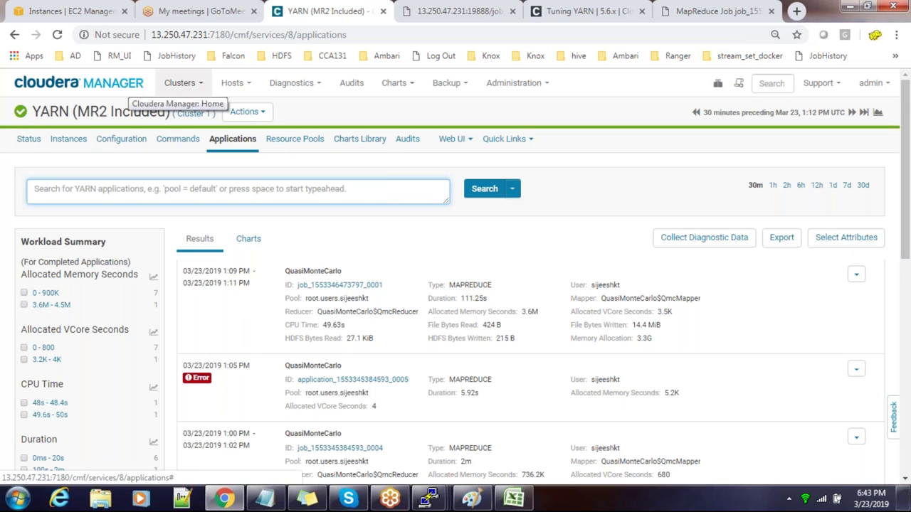
{"action": "left_click", "coordinate": [391, 500]}
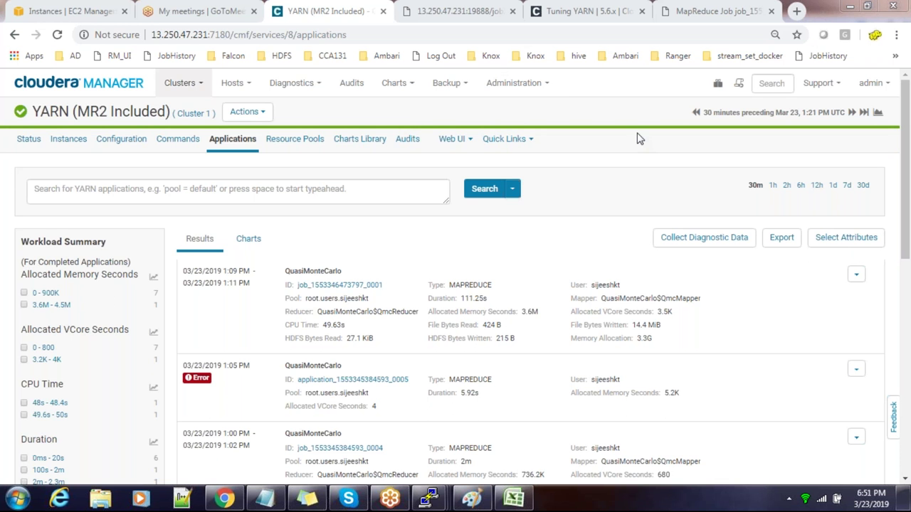
Step: Go back to the Cloudera Manager Home page showing Cluster 1 and its services
{"action": "left_click", "coordinate": [66, 89]}
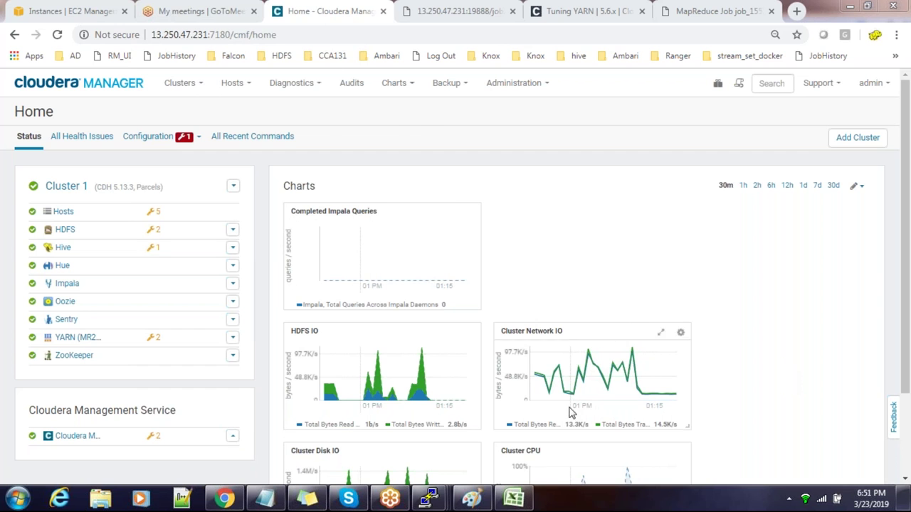
Step: Start a new blank Paint canvas, discarding the old diagram without saving
{"action": "left_click", "coordinate": [472, 498]}
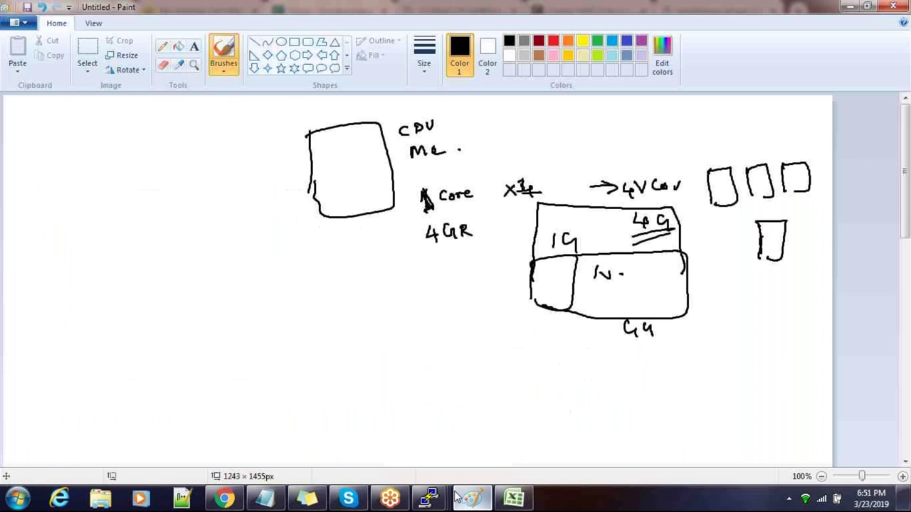
{"action": "left_click", "coordinate": [25, 21]}
{"action": "left_click", "coordinate": [52, 53]}
{"action": "left_click", "coordinate": [491, 251]}
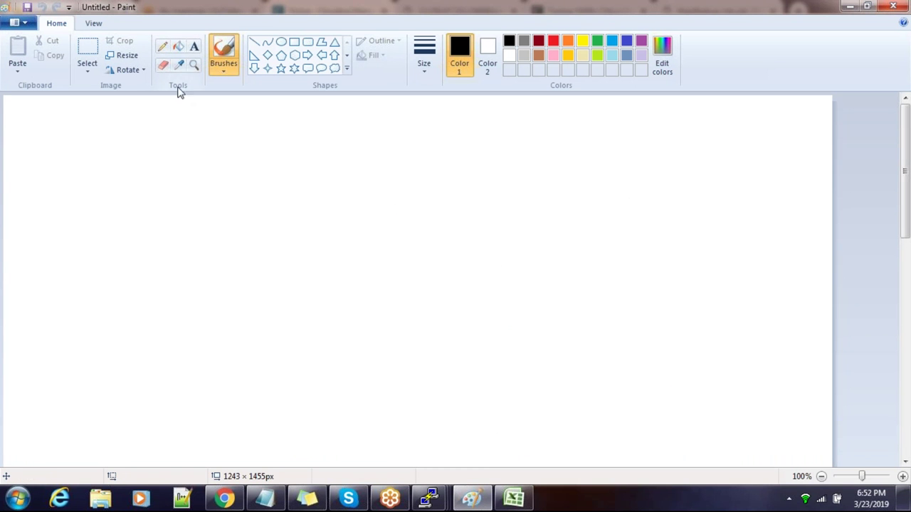
Step: Write an underlined 'Schedulers' heading with RM and NM labels, boxing RM
{"action": "left_click_drag", "start_coordinate": [188, 133], "coordinate": [289, 148]}
{"action": "left_click_drag", "start_coordinate": [182, 154], "coordinate": [288, 152]}
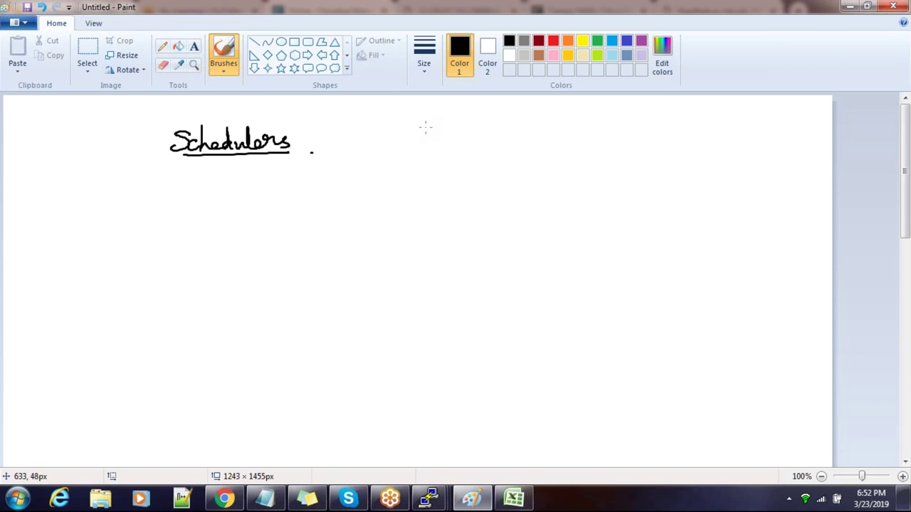
{"action": "mouse_move", "coordinate": [417, 114]}
{"action": "left_mouse_down"}
{"action": "mouse_move", "coordinate": [416, 131]}
{"action": "mouse_move", "coordinate": [441, 128]}
{"action": "left_mouse_up"}
{"action": "mouse_move", "coordinate": [534, 132]}
{"action": "left_mouse_down"}
{"action": "mouse_move", "coordinate": [550, 118]}
{"action": "mouse_move", "coordinate": [552, 146]}
{"action": "mouse_move", "coordinate": [568, 106]}
{"action": "mouse_move", "coordinate": [533, 108]}
{"action": "left_mouse_up"}
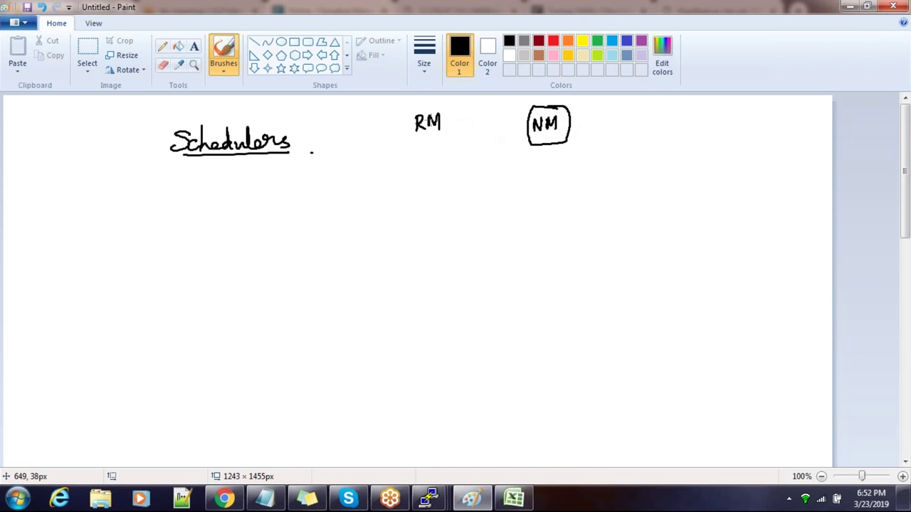
{"action": "mouse_move", "coordinate": [413, 105]}
{"action": "left_mouse_down"}
{"action": "mouse_move", "coordinate": [451, 114]}
{"action": "mouse_move", "coordinate": [430, 145]}
{"action": "mouse_move", "coordinate": [400, 110]}
{"action": "mouse_move", "coordinate": [424, 102]}
{"action": "left_mouse_up"}
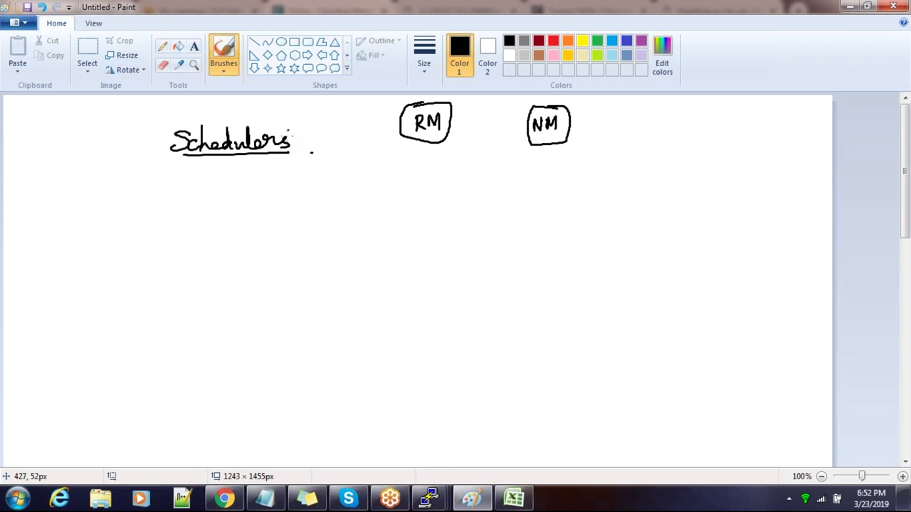
Step: Draw branches under Schedulers labelled FiFo and Capacity, plus a third branch below
{"action": "mouse_move", "coordinate": [261, 160]}
{"action": "left_mouse_down"}
{"action": "mouse_move", "coordinate": [291, 223]}
{"action": "mouse_move", "coordinate": [305, 226]}
{"action": "mouse_move", "coordinate": [321, 210]}
{"action": "mouse_move", "coordinate": [318, 217]}
{"action": "mouse_move", "coordinate": [342, 226]}
{"action": "left_mouse_up"}
{"action": "mouse_move", "coordinate": [342, 210]}
{"action": "left_mouse_down"}
{"action": "mouse_move", "coordinate": [356, 210]}
{"action": "mouse_move", "coordinate": [353, 218]}
{"action": "left_mouse_up"}
{"action": "left_click_drag", "start_coordinate": [367, 216], "coordinate": [355, 223]}
{"action": "mouse_move", "coordinate": [254, 229]}
{"action": "left_mouse_down"}
{"action": "mouse_move", "coordinate": [283, 271]}
{"action": "mouse_move", "coordinate": [311, 262]}
{"action": "mouse_move", "coordinate": [314, 275]}
{"action": "left_mouse_up"}
{"action": "mouse_move", "coordinate": [330, 268]}
{"action": "left_mouse_down"}
{"action": "mouse_move", "coordinate": [335, 285]}
{"action": "mouse_move", "coordinate": [351, 270]}
{"action": "mouse_move", "coordinate": [381, 282]}
{"action": "mouse_move", "coordinate": [368, 262]}
{"action": "left_mouse_up"}
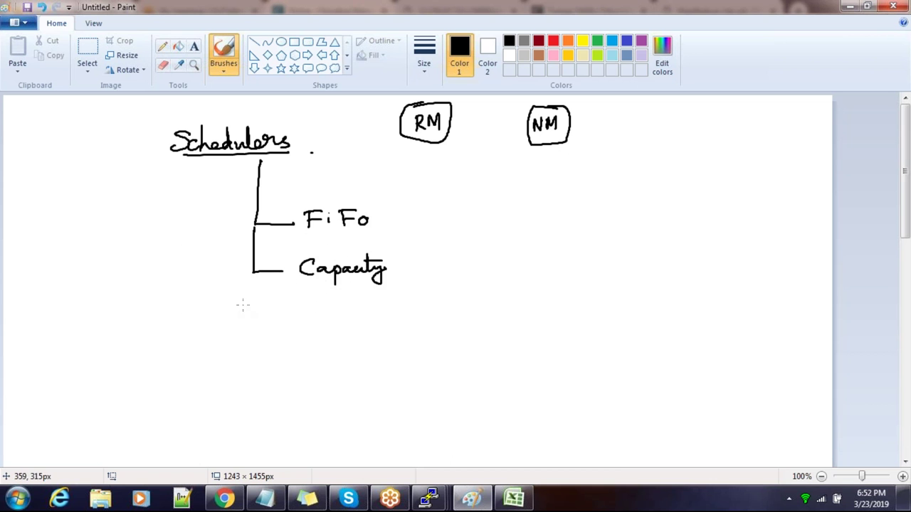
{"action": "mouse_move", "coordinate": [253, 275]}
{"action": "left_mouse_down"}
{"action": "mouse_move", "coordinate": [251, 292]}
{"action": "mouse_move", "coordinate": [285, 318]}
{"action": "mouse_move", "coordinate": [351, 311]}
{"action": "mouse_move", "coordinate": [378, 325]}
{"action": "mouse_move", "coordinate": [398, 309]}
{"action": "mouse_move", "coordinate": [413, 313]}
{"action": "left_mouse_up"}
Step: Label the third branch Fairshare and tag FiFo (apache), Capacity (Hortonworks), Fairshare (cloudera)
{"action": "left_click", "coordinate": [330, 307]}
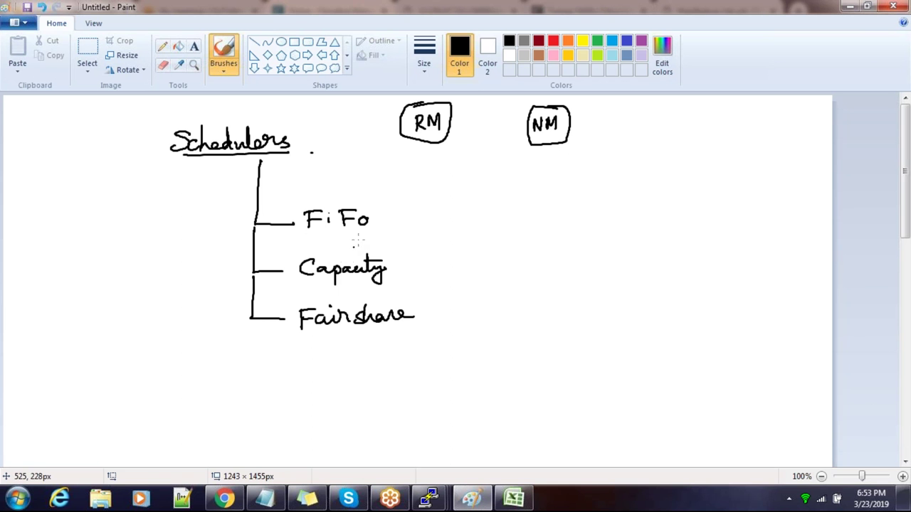
{"action": "mouse_move", "coordinate": [390, 201]}
{"action": "left_mouse_down"}
{"action": "mouse_move", "coordinate": [389, 223]}
{"action": "mouse_move", "coordinate": [421, 205]}
{"action": "mouse_move", "coordinate": [452, 206]}
{"action": "mouse_move", "coordinate": [455, 186]}
{"action": "mouse_move", "coordinate": [457, 212]}
{"action": "left_mouse_up"}
{"action": "mouse_move", "coordinate": [408, 255]}
{"action": "left_mouse_down"}
{"action": "mouse_move", "coordinate": [400, 270]}
{"action": "mouse_move", "coordinate": [416, 261]}
{"action": "mouse_move", "coordinate": [427, 272]}
{"action": "mouse_move", "coordinate": [436, 259]}
{"action": "mouse_move", "coordinate": [473, 262]}
{"action": "mouse_move", "coordinate": [473, 244]}
{"action": "mouse_move", "coordinate": [484, 271]}
{"action": "left_mouse_up"}
{"action": "mouse_move", "coordinate": [432, 303]}
{"action": "left_mouse_down"}
{"action": "mouse_move", "coordinate": [436, 330]}
{"action": "mouse_move", "coordinate": [456, 302]}
{"action": "mouse_move", "coordinate": [475, 313]}
{"action": "mouse_move", "coordinate": [509, 298]}
{"action": "mouse_move", "coordinate": [508, 313]}
{"action": "left_mouse_up"}
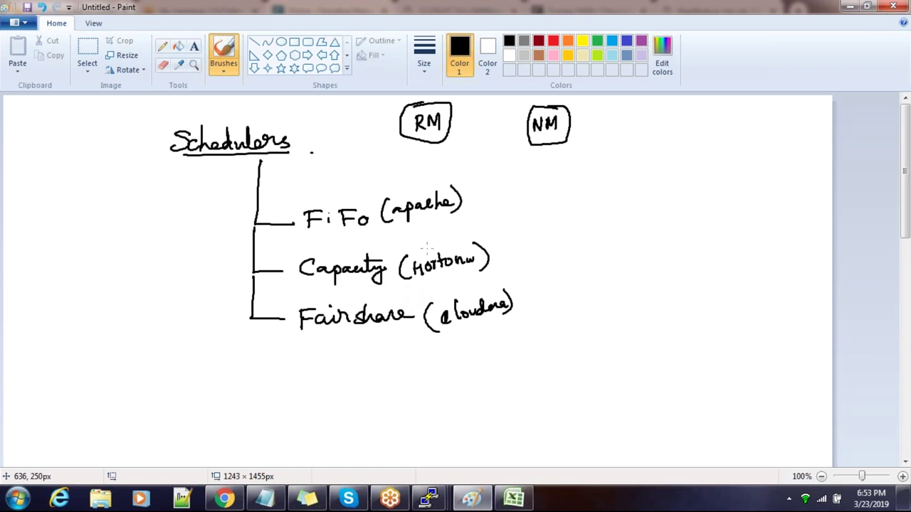
{"action": "left_click_drag", "start_coordinate": [322, 329], "coordinate": [350, 332]}
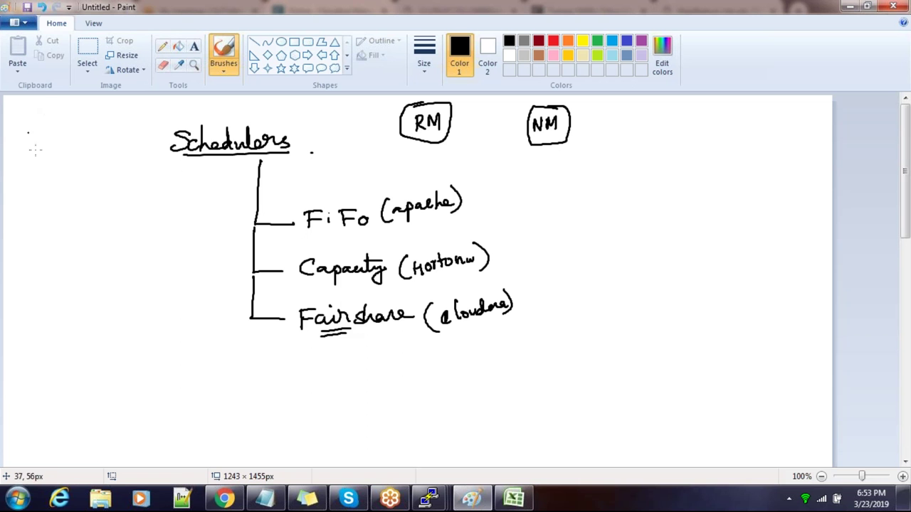
{"action": "left_click", "coordinate": [224, 498]}
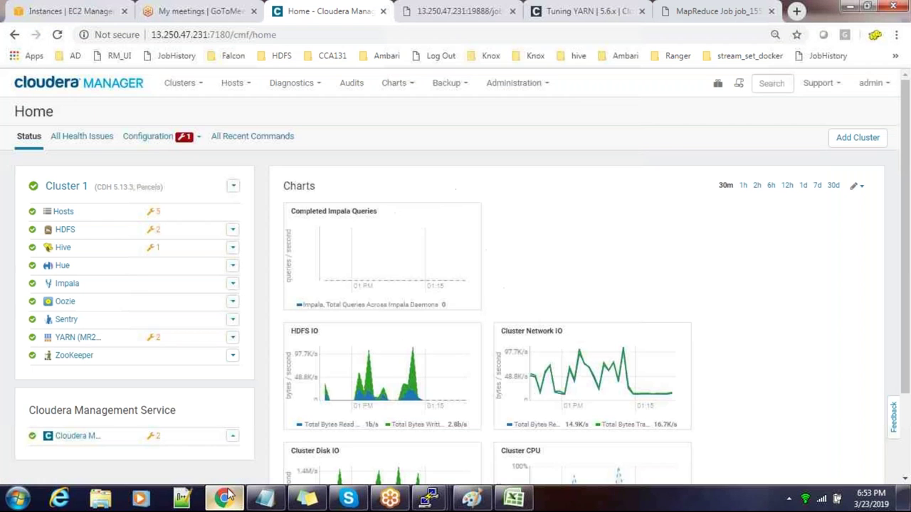
Step: Filter YARN's configuration on 'scheduler' and select the Scheduler Class's CapacityScheduler class name
{"action": "left_click", "coordinate": [79, 337]}
{"action": "left_click", "coordinate": [122, 142]}
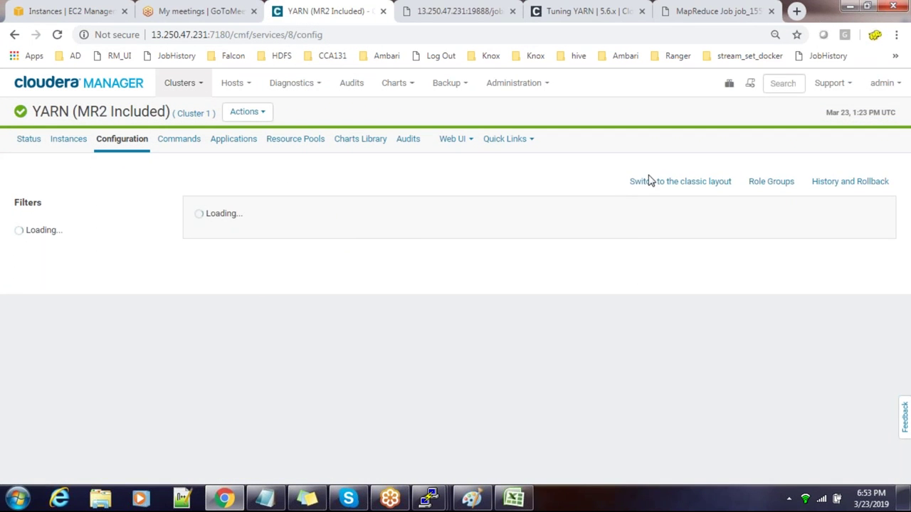
{"action": "type", "text": "scheduler"}
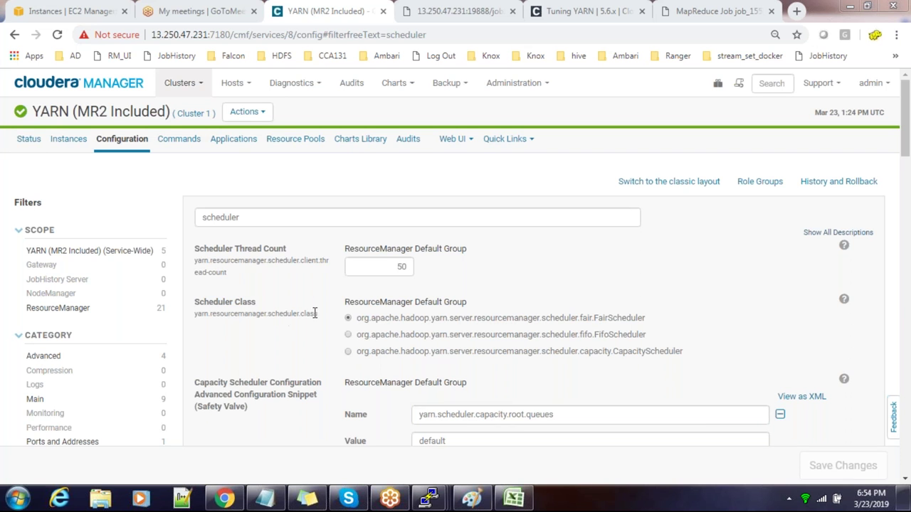
{"action": "left_click_drag", "start_coordinate": [317, 314], "coordinate": [195, 316]}
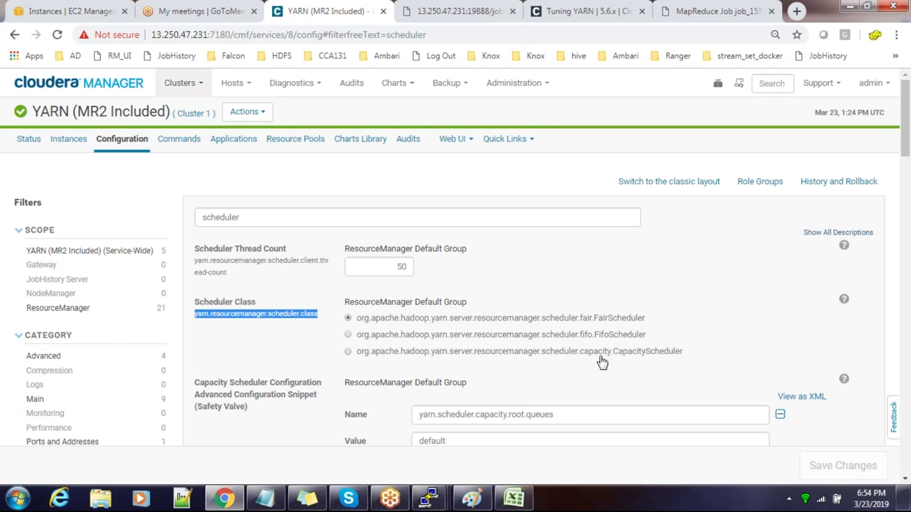
{"action": "left_click_drag", "start_coordinate": [699, 356], "coordinate": [356, 353]}
{"action": "left_click", "coordinate": [430, 498]}
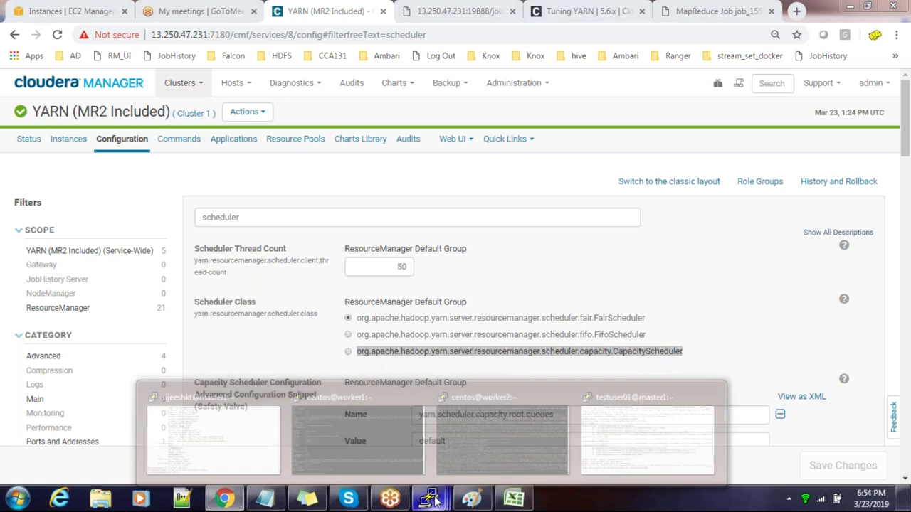
Step: Log out of the user shell back to root on master1 and clear the terminal
{"action": "left_click", "coordinate": [248, 438]}
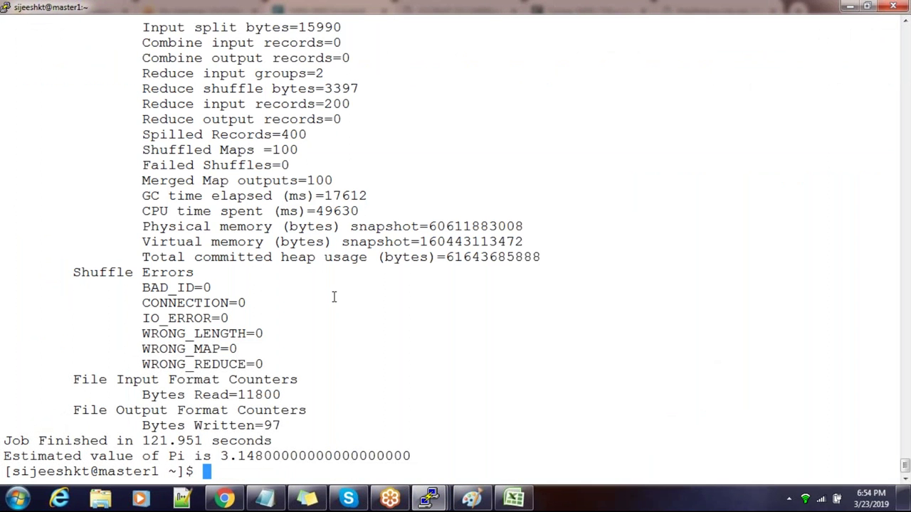
{"action": "key", "text": "ctrl+d"}
{"action": "key", "text": "Return"}
{"action": "key", "text": "Return"}
{"action": "type", "text": "clear"}
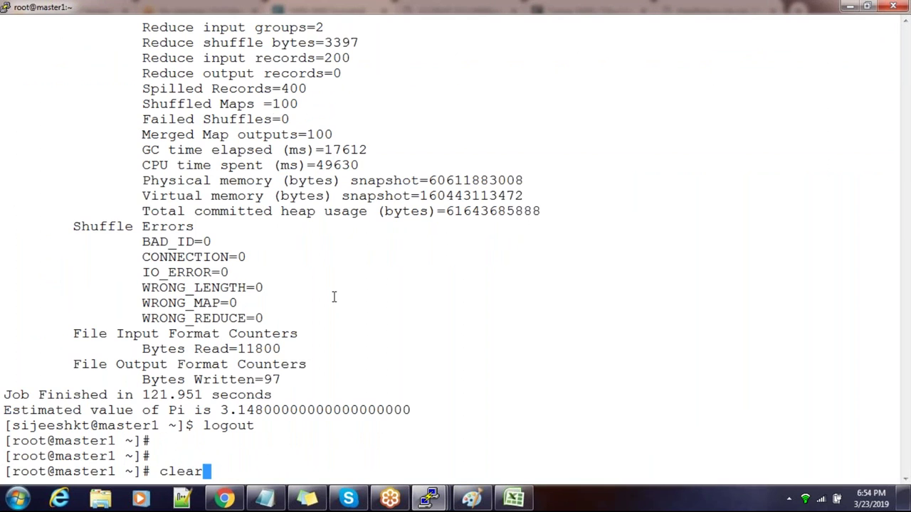
{"action": "key", "text": "Return"}
Step: Run find / -name "*resourcemanager*.jar", copy the cdh5 navigator-server jar path, and clear the screen
{"action": "type", "text": "find / "}
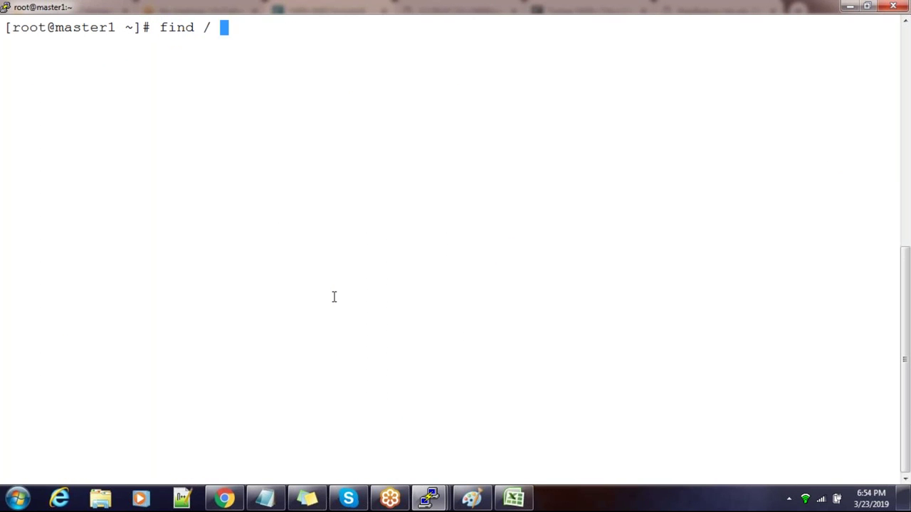
{"action": "type", "text": "-name \"*"}
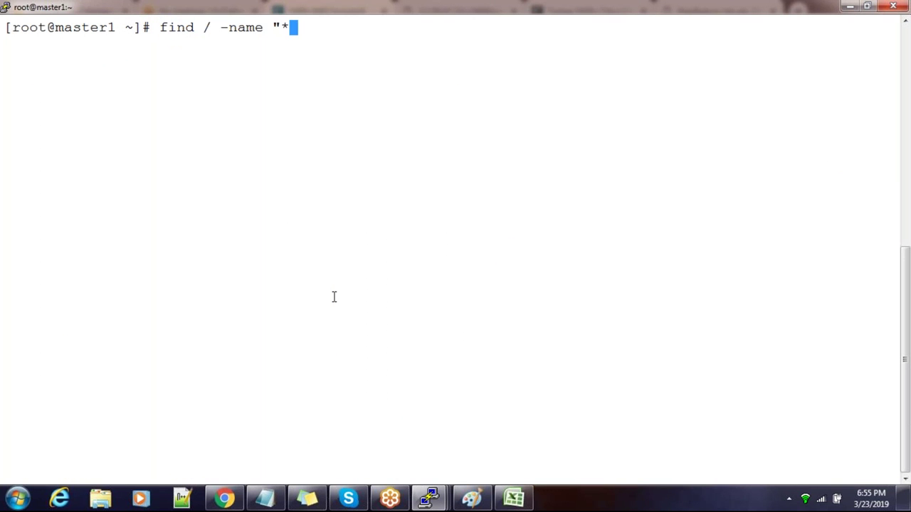
{"action": "type", "text": "resource"}
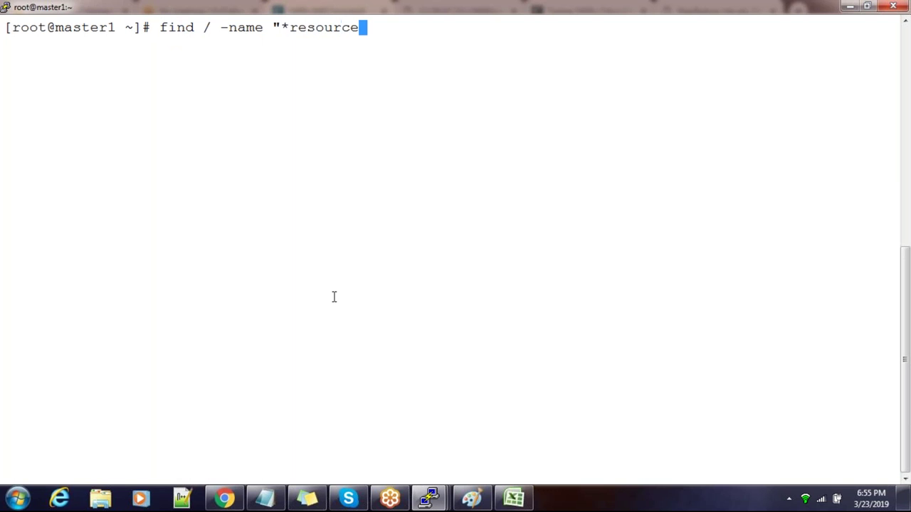
{"action": "type", "text": "manager"}
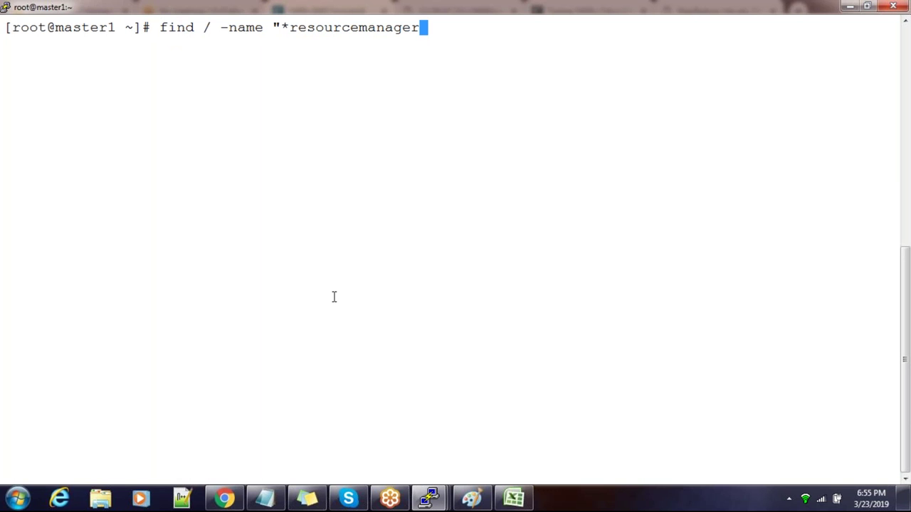
{"action": "type", "text": "*.jar\""}
{"action": "key", "text": "Return"}
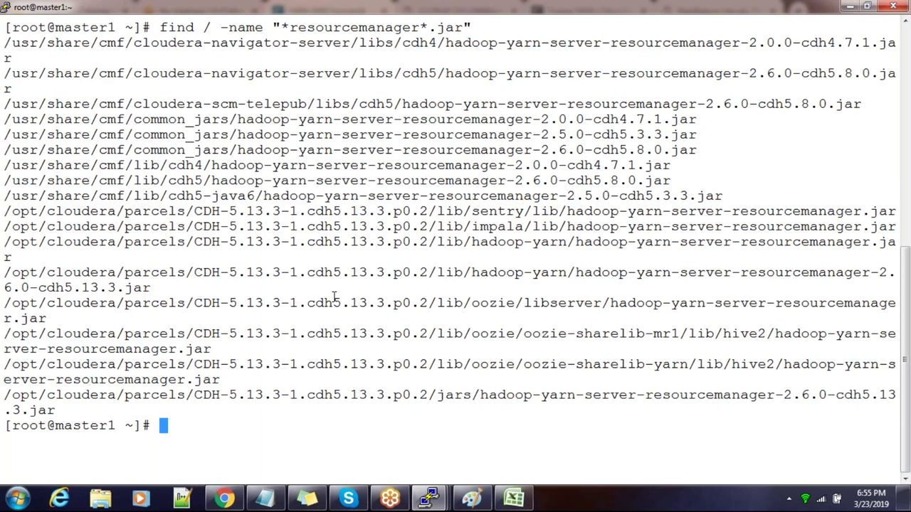
{"action": "triple_click", "coordinate": [576, 42]}
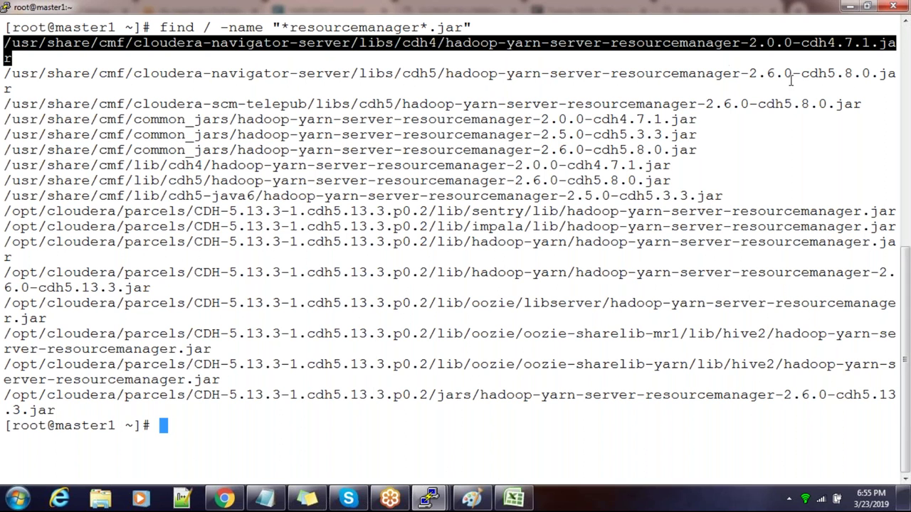
{"action": "triple_click", "coordinate": [836, 74]}
{"action": "key", "text": "ctrl+c"}
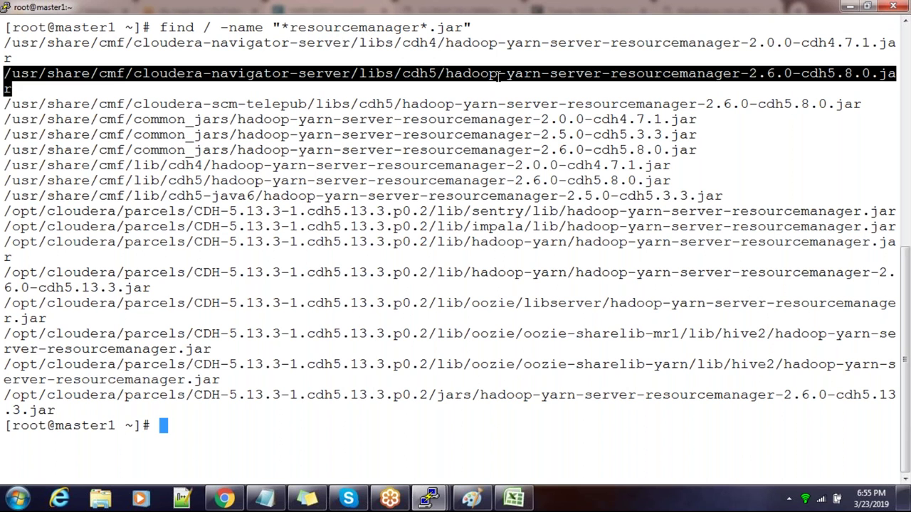
{"action": "type", "text": "clear"}
{"action": "key", "text": "Return"}
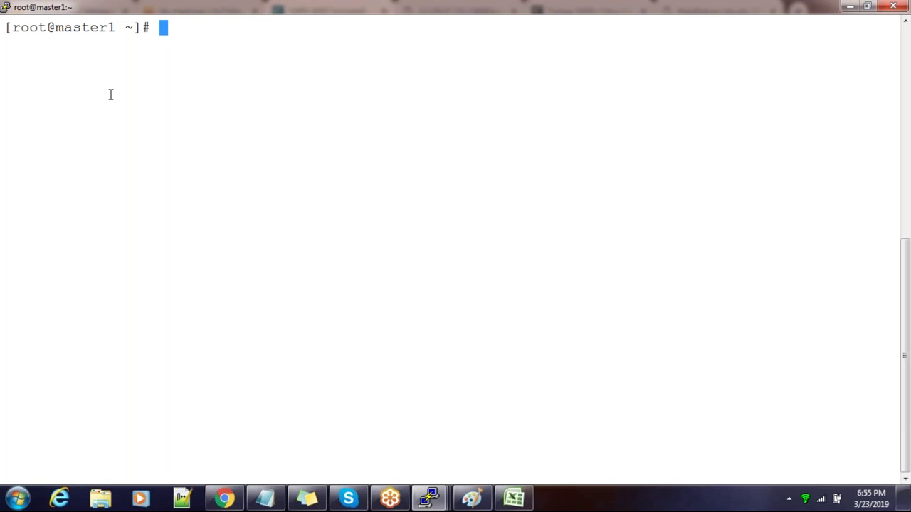
Step: List the ResourceManager jar's contents with the JDK's jar -tvf, then clear the screen
{"action": "type", "text": "/usr/"}
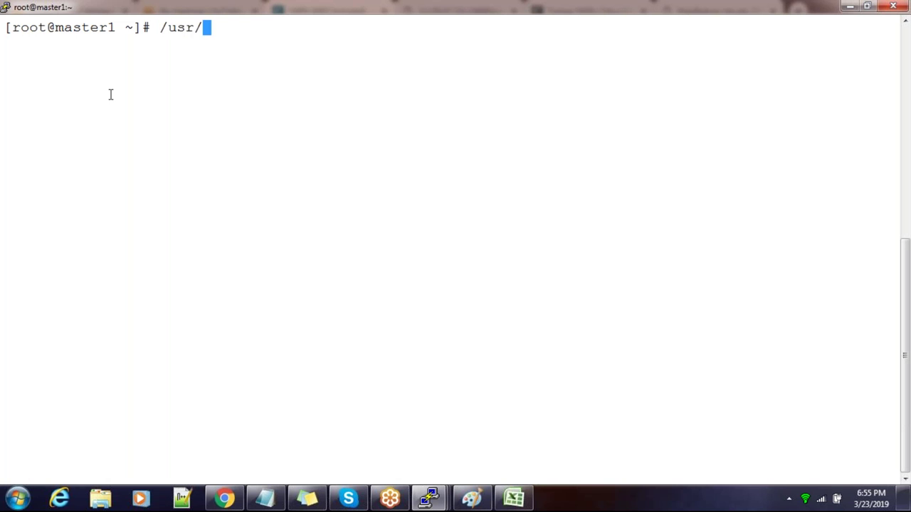
{"action": "type", "text": "java/jd"}
{"action": "key", "text": "Tab"}
{"action": "type", "text": "b"}
{"action": "key", "text": "Tab"}
{"action": "type", "text": "jar -tvf"}
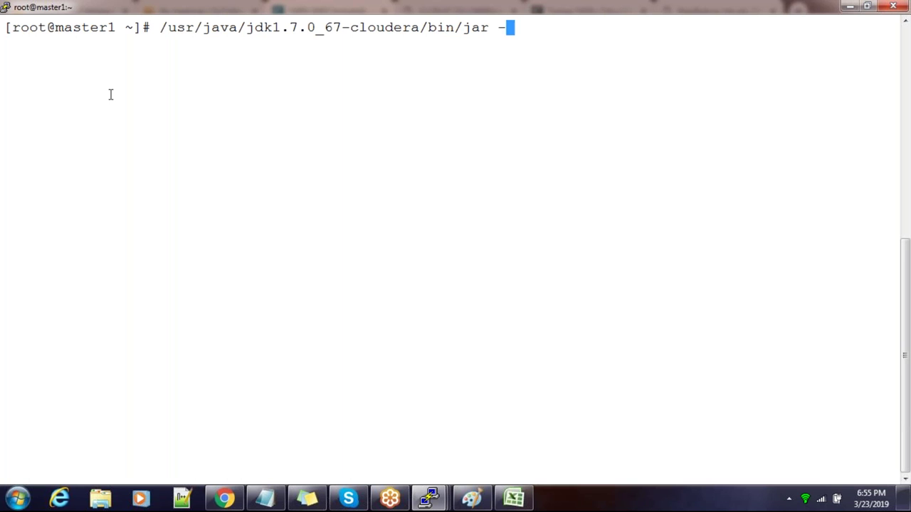
{"action": "right_click", "coordinate": [199, 137]}
{"action": "key", "text": "Return"}
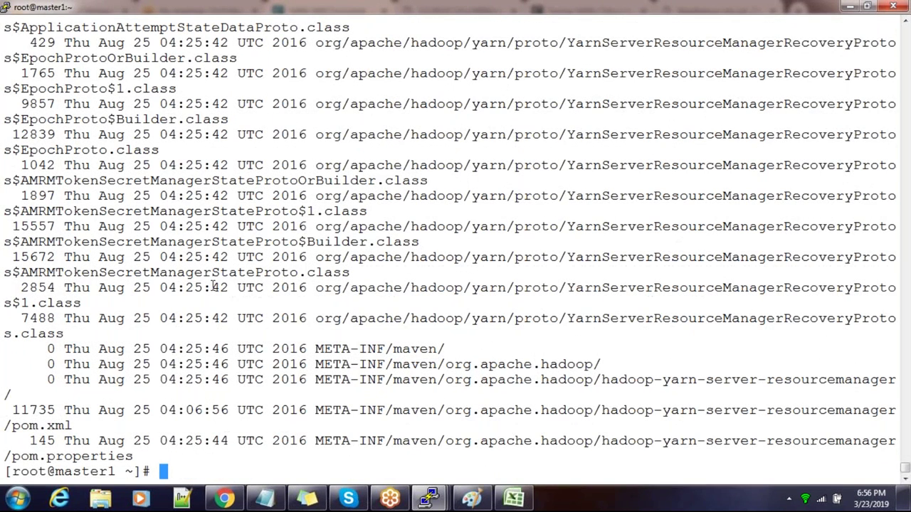
{"action": "type", "text": "clear"}
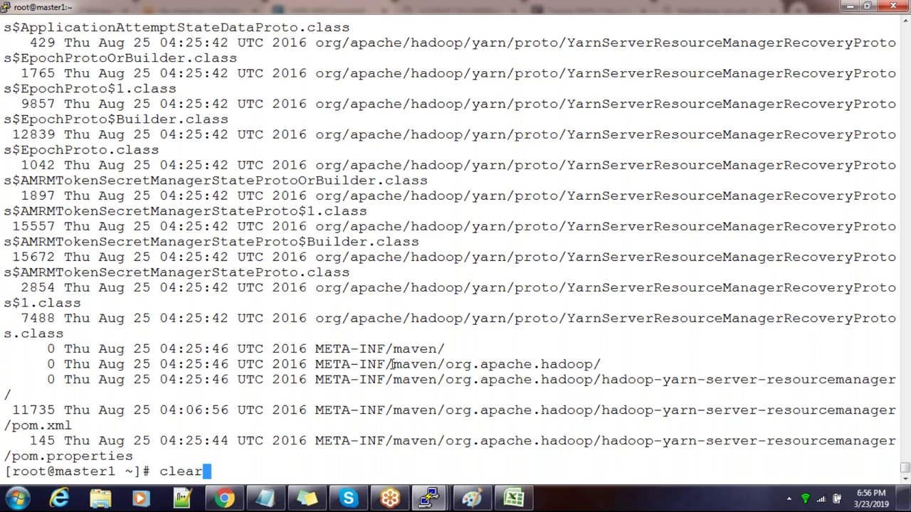
{"action": "key", "text": "Return"}
Step: Rerun the listing piped to grep -i fifoscheduler.class and copy the FifoScheduler class path
{"action": "key", "text": "Up"}
{"action": "key", "text": "Up"}
{"action": "type", "text": "| grep -i "}
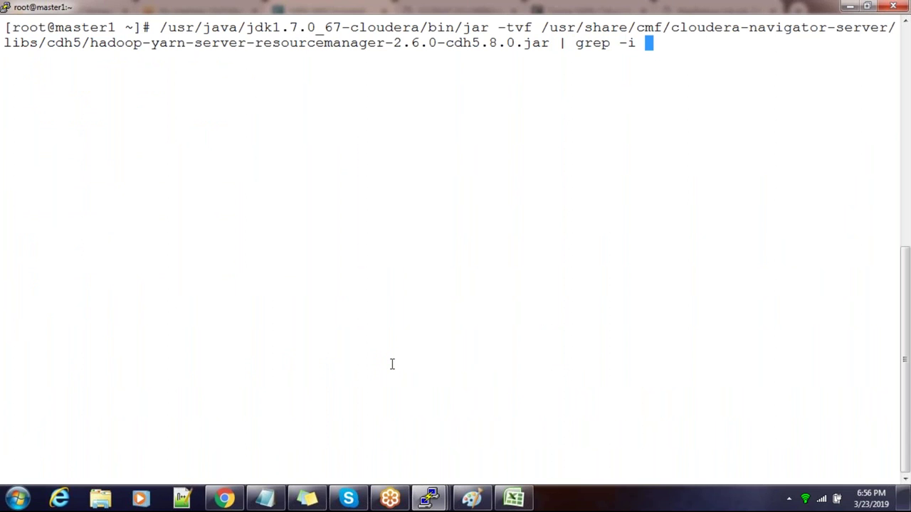
{"action": "type", "text": "fifi"}
{"action": "key", "text": "BackSpace"}
{"action": "type", "text": "oscheduler.class"}
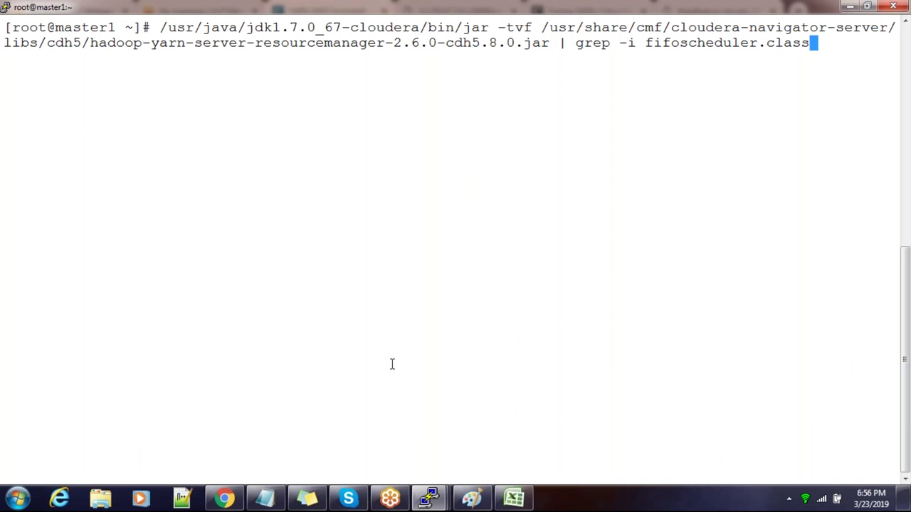
{"action": "key", "text": "Left"}
{"action": "left_click_drag", "start_coordinate": [642, 44], "coordinate": [791, 45]}
{"action": "key", "text": "Return"}
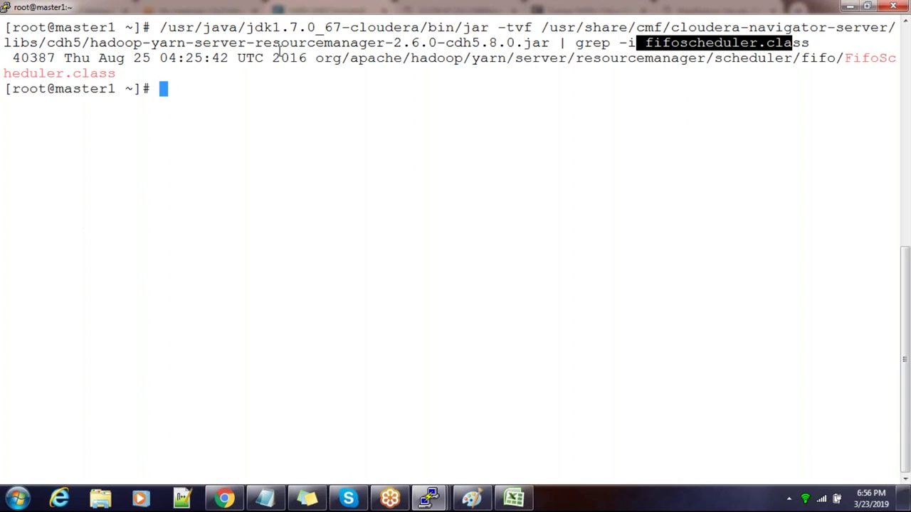
{"action": "left_click_drag", "start_coordinate": [318, 58], "coordinate": [113, 73]}
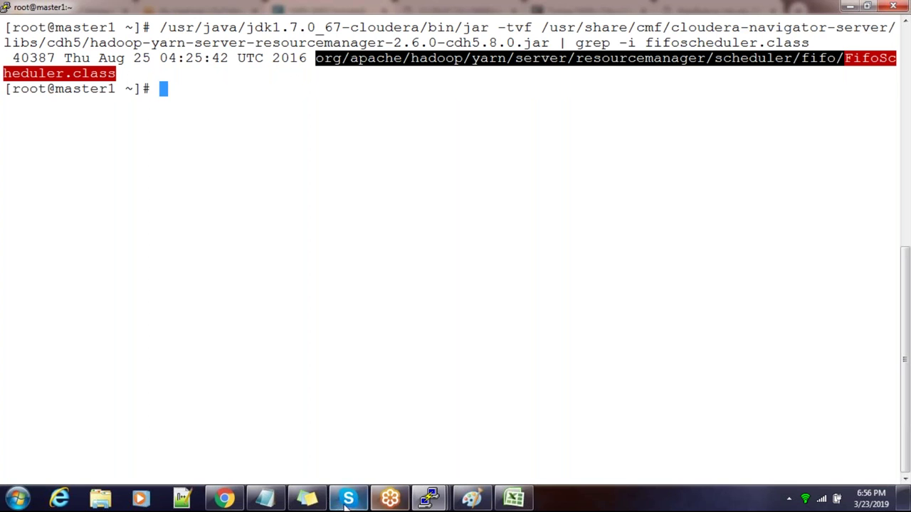
Step: Paste the FifoScheduler path on a new Notepad line and turn the org/apache/hadoop/yarn slashes into dots
{"action": "left_click", "coordinate": [277, 498]}
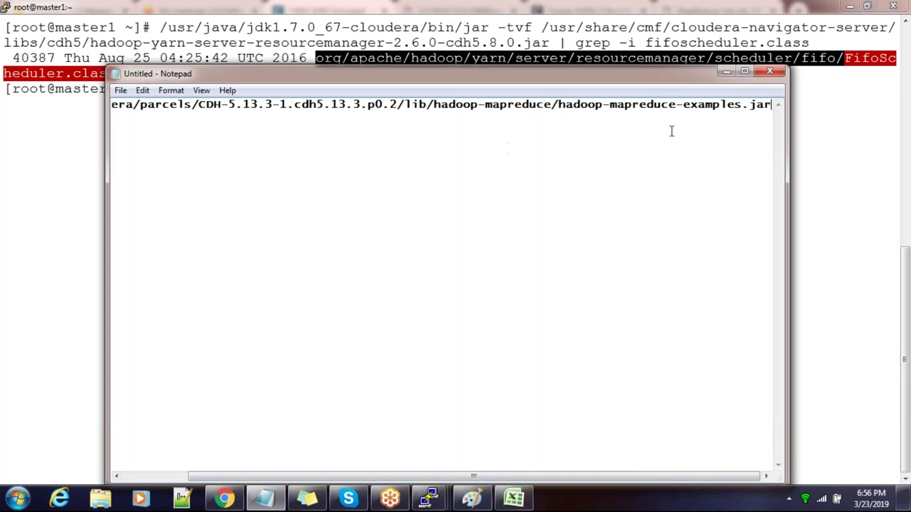
{"action": "key", "text": "Return"}
{"action": "key", "text": "Return"}
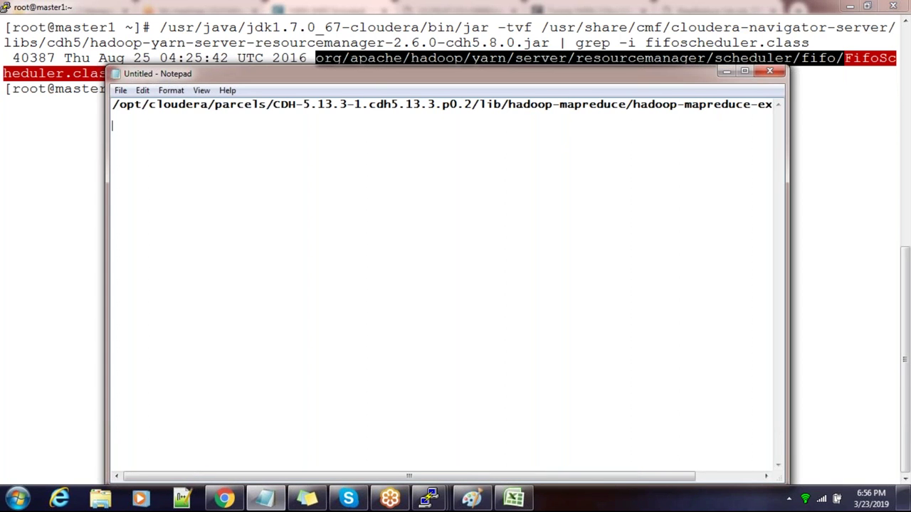
{"action": "type", "text": "org/apache/hadoop/yarn/server/resourcemanager/scheduler/fifo/FifoScheduler.class"}
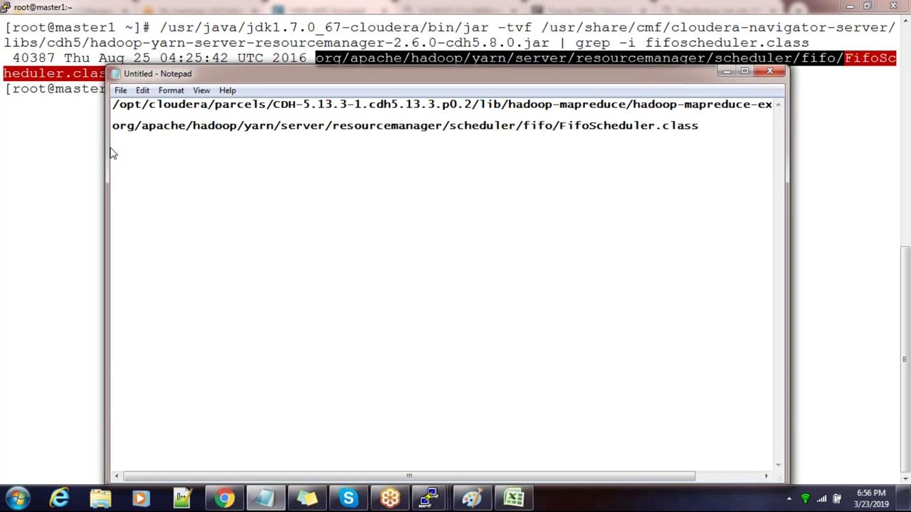
{"action": "left_click", "coordinate": [142, 126]}
{"action": "key", "text": "BackSpace"}
{"action": "type", "text": "."}
{"action": "left_click", "coordinate": [195, 125]}
{"action": "key", "text": "BackSpace"}
{"action": "type", "text": "."}
{"action": "left_click", "coordinate": [245, 126]}
{"action": "key", "text": "BackSpace"}
{"action": "type", "text": "."}
{"action": "left_click", "coordinate": [280, 125]}
{"action": "key", "text": "BackSpace"}
{"action": "type", "text": "."}
Step: Dot the remaining slashes, drop .class, and select the resulting org.apache...fifo.FifoScheduler name
{"action": "left_click", "coordinate": [450, 126]}
{"action": "key", "text": "BackSpace"}
{"action": "type", "text": "."}
{"action": "left_click", "coordinate": [508, 126]}
{"action": "key", "text": "BackSpace"}
{"action": "type", "text": "."}
{"action": "left_click", "coordinate": [553, 126]}
{"action": "key", "text": "BackSpace"}
{"action": "type", "text": "."}
{"action": "key", "text": "Right"}
{"action": "key", "text": "Right"}
{"action": "key", "text": "Right"}
{"action": "key", "text": "Right"}
{"action": "key", "text": "Right"}
{"action": "key", "text": "Right"}
{"action": "key", "text": "Right"}
{"action": "key", "text": "Right"}
{"action": "key", "text": "Right"}
{"action": "key", "text": "Right"}
{"action": "key", "text": "Right"}
{"action": "key", "text": "Right"}
{"action": "key", "text": "Right"}
{"action": "key", "text": "Right"}
{"action": "key", "text": "Right"}
{"action": "key", "text": "Right"}
{"action": "key", "text": "Right"}
{"action": "key", "text": "Right"}
{"action": "key", "text": "BackSpace"}
{"action": "key", "text": "BackSpace"}
{"action": "key", "text": "BackSpace"}
{"action": "key", "text": "BackSpace"}
{"action": "key", "text": "BackSpace"}
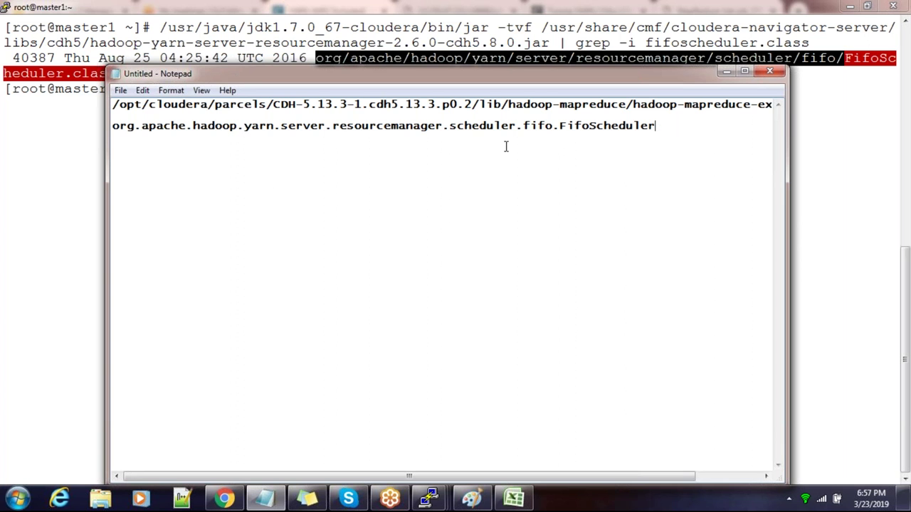
{"action": "left_click_drag", "start_coordinate": [647, 126], "coordinate": [451, 134]}
{"action": "left_click_drag", "start_coordinate": [167, 133], "coordinate": [111, 128]}
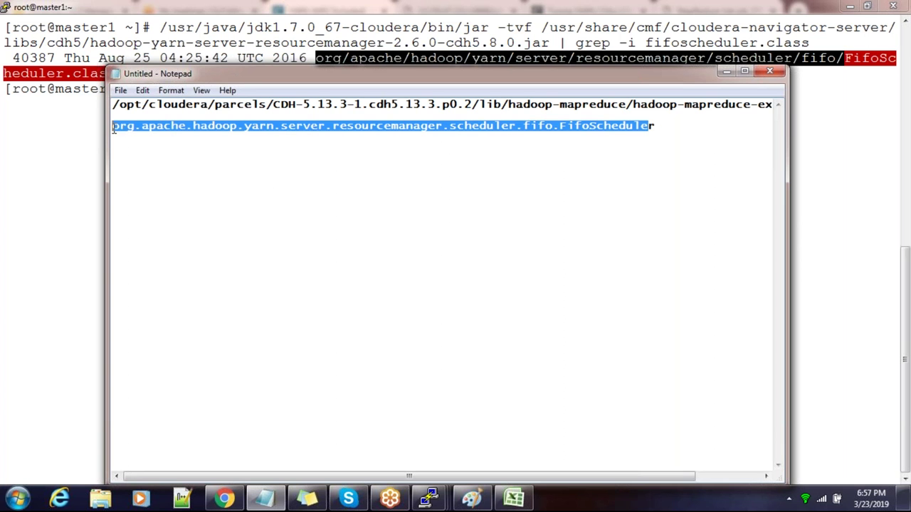
{"action": "left_click", "coordinate": [224, 499]}
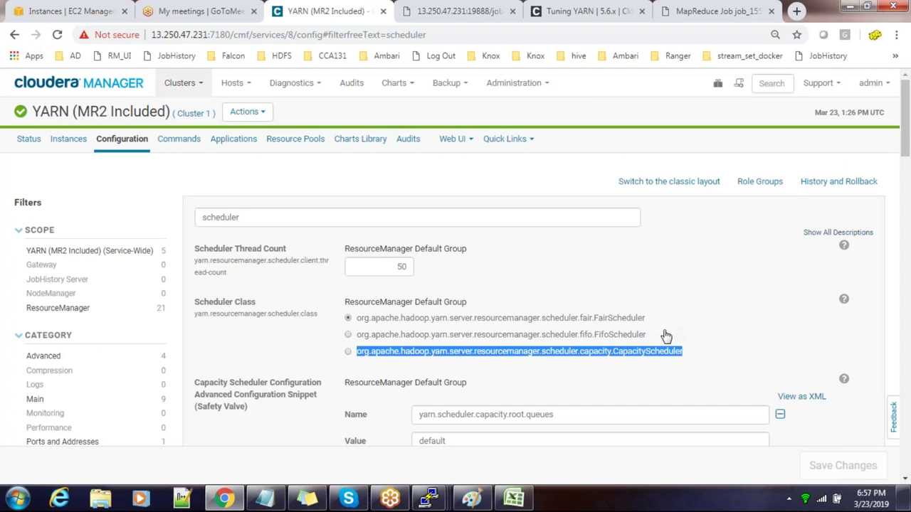
Step: Search the ResourceManager jar listing for Fairscheduler classes
{"action": "key", "text": "alt+Tab"}
{"action": "mouse_move", "coordinate": [439, 496]}
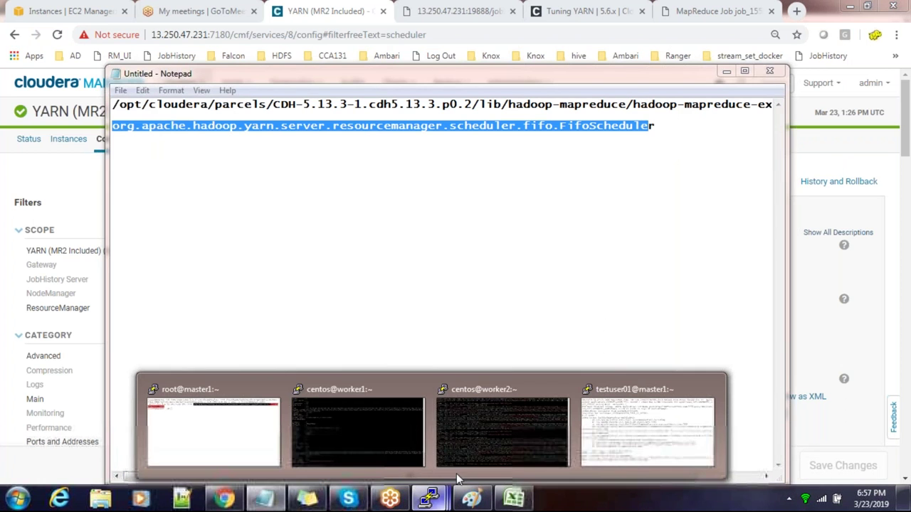
{"action": "left_click", "coordinate": [246, 386]}
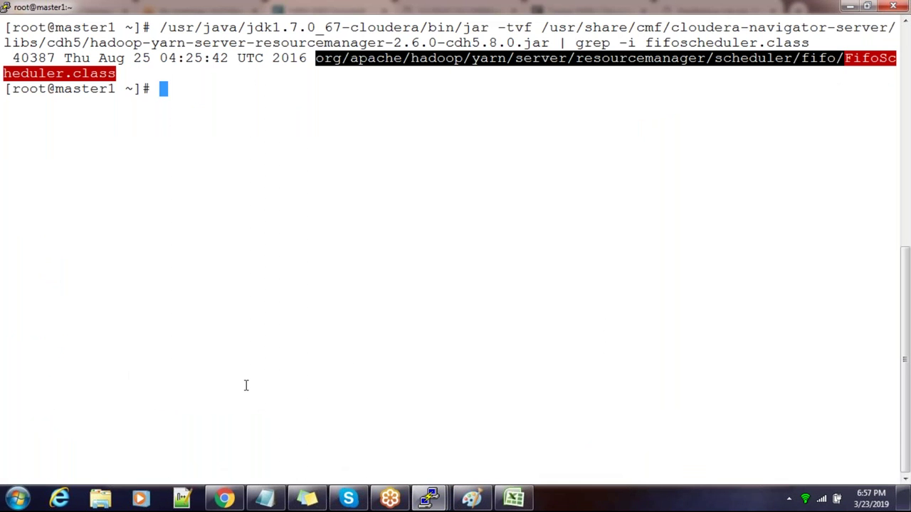
{"action": "key", "text": "Up"}
{"action": "key", "text": "BackSpace"}
{"action": "key", "text": "BackSpace"}
{"action": "key", "text": "BackSpace"}
{"action": "key", "text": "BackSpace"}
{"action": "key", "text": "BackSpace"}
{"action": "key", "text": "BackSpace"}
{"action": "key", "text": "BackSpace"}
{"action": "key", "text": "BackSpace"}
{"action": "key", "text": "BackSpace"}
{"action": "key", "text": "BackSpace"}
{"action": "key", "text": "BackSpace"}
{"action": "key", "text": "BackSpace"}
{"action": "key", "text": "BackSpace"}
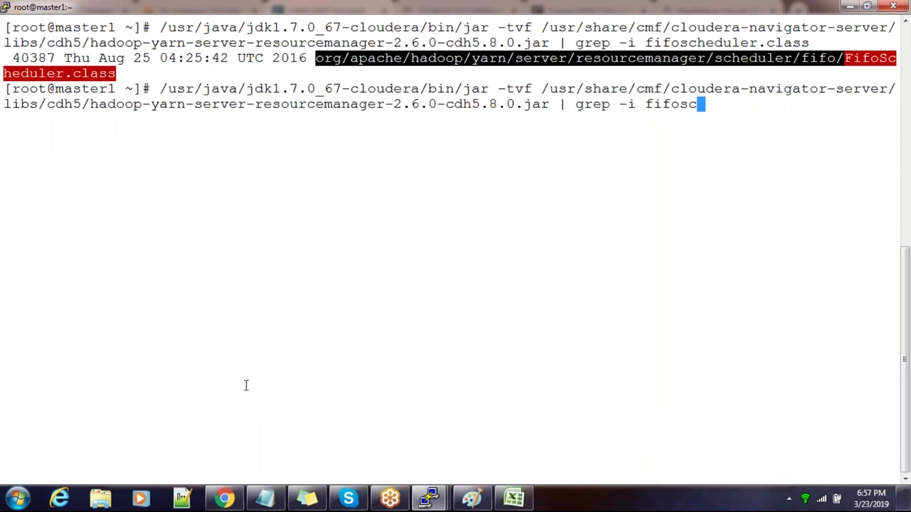
{"action": "key", "text": "BackSpace"}
{"action": "key", "text": "BackSpace"}
{"action": "key", "text": "BackSpace"}
{"action": "key", "text": "BackSpace"}
{"action": "key", "text": "BackSpace"}
{"action": "key", "text": "BackSpace"}
{"action": "key", "text": "BackSpace"}
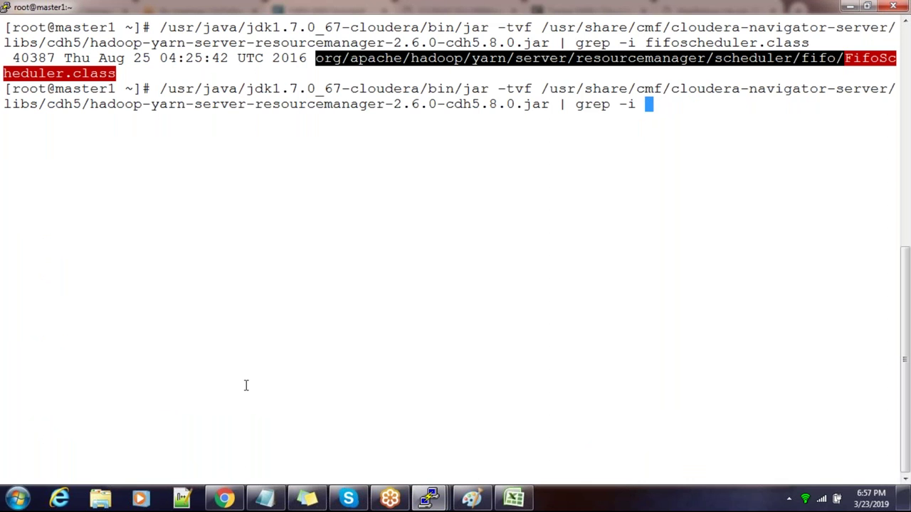
{"action": "type", "text": "Fairscheduler"}
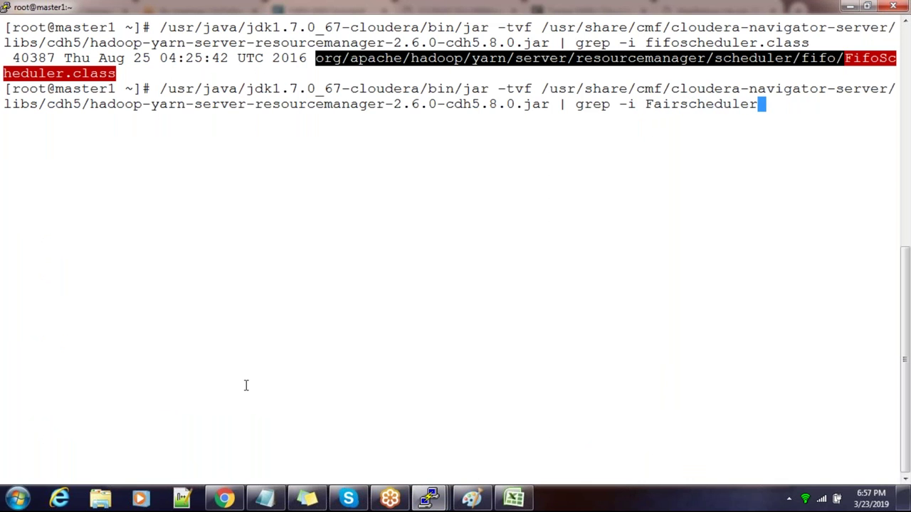
{"action": "key", "text": "Return"}
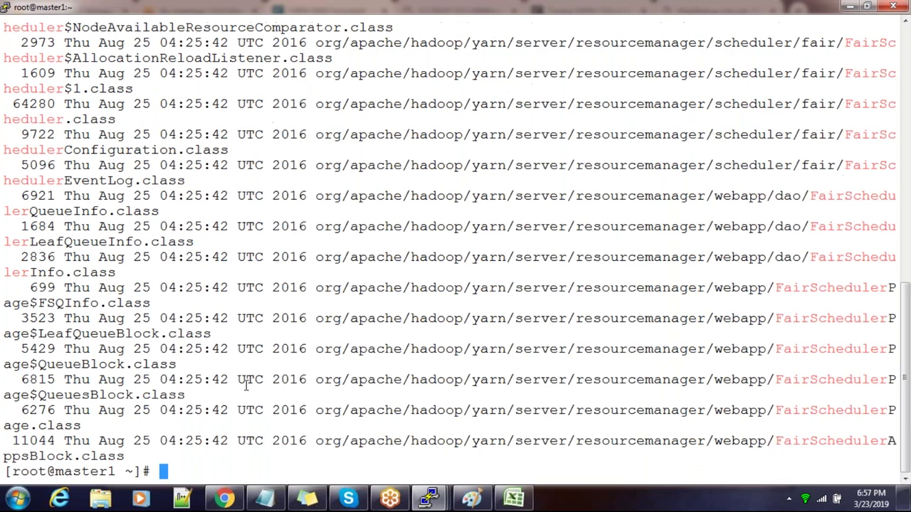
Step: Recall the earlier fifoscheduler.class jar search command in the master1 terminal
{"action": "key", "text": "Up"}
{"action": "key", "text": "Up"}
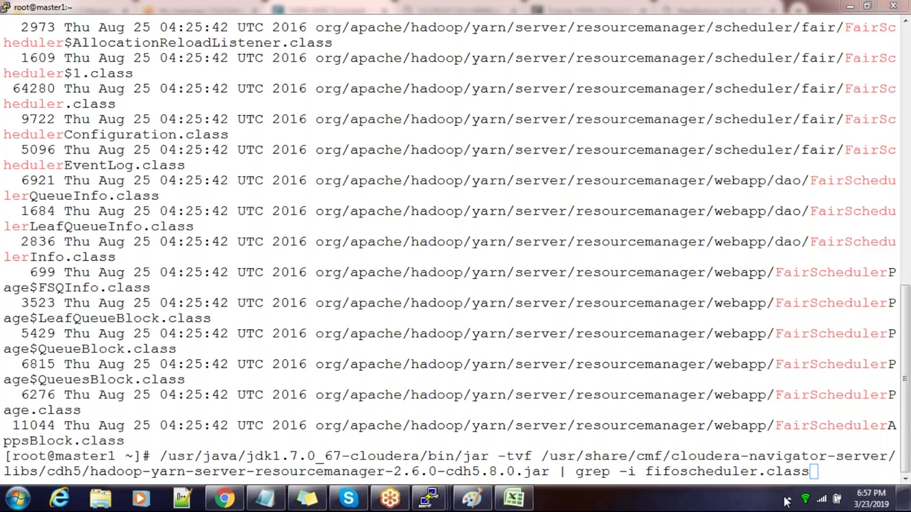
{"action": "left_click", "coordinate": [788, 444]}
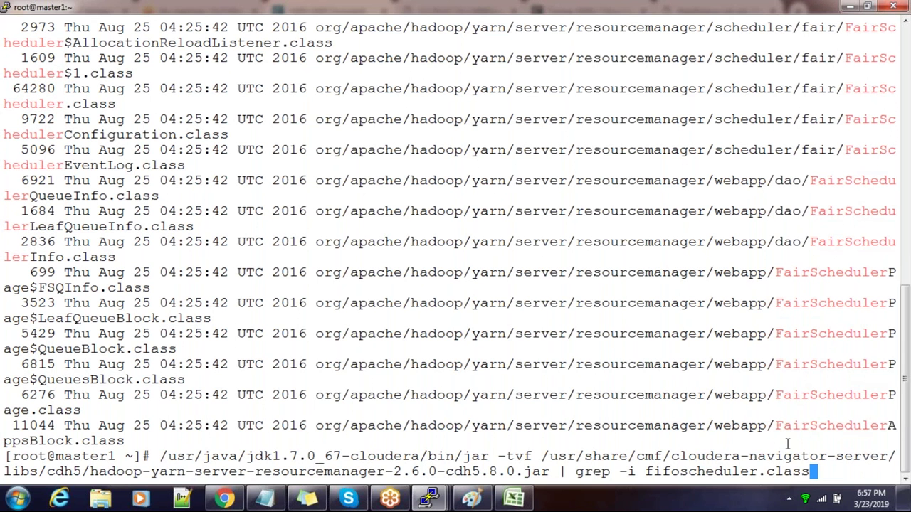
{"action": "key", "text": "alt+Tab"}
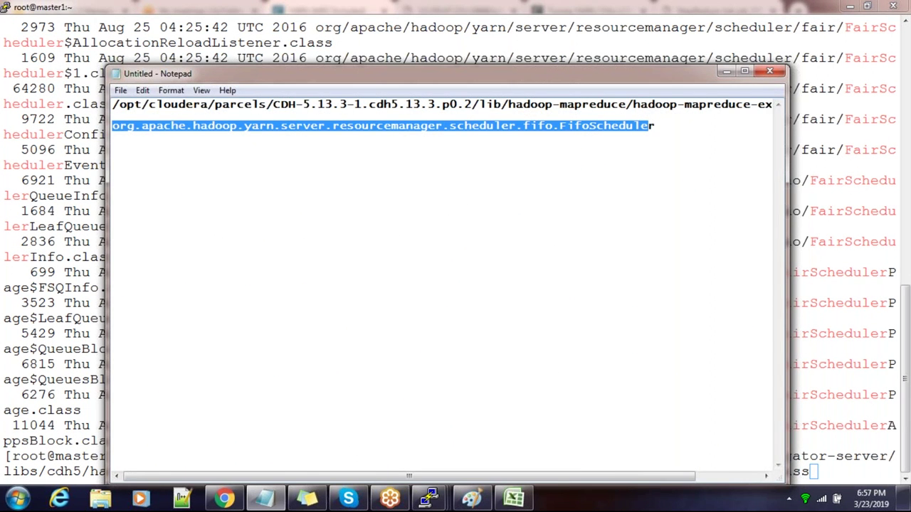
{"action": "key", "text": "alt+Tab"}
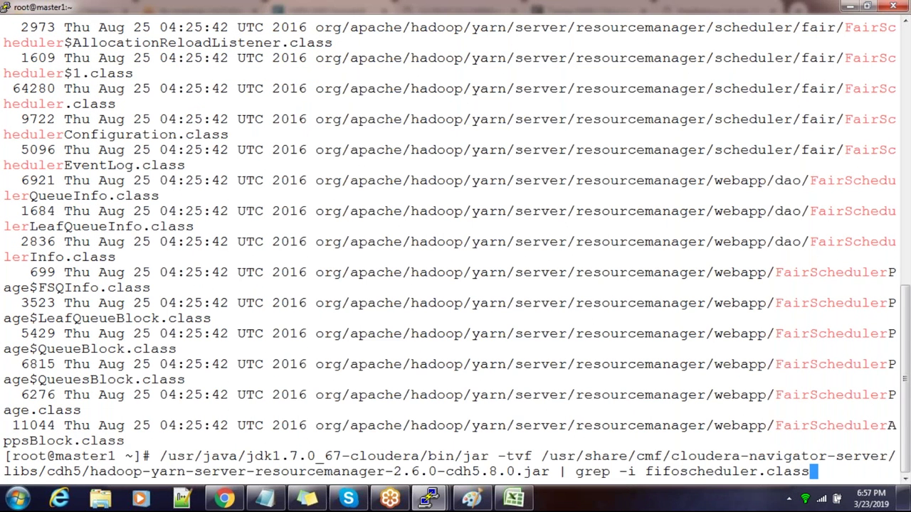
{"action": "key", "text": "Left"}
{"action": "key", "text": "Left"}
{"action": "key", "text": "Left"}
{"action": "key", "text": "Left"}
{"action": "key", "text": "Left"}
{"action": "key", "text": "Left"}
{"action": "key", "text": "Left"}
{"action": "key", "text": "Left"}
{"action": "key", "text": "Left"}
{"action": "key", "text": "Left"}
{"action": "key", "text": "Left"}
{"action": "key", "text": "Left"}
{"action": "key", "text": "Left"}
Step: Rerun the fifoscheduler.class search, clear the screen, then search the jar for fairscheduler.class
{"action": "key", "text": "Return"}
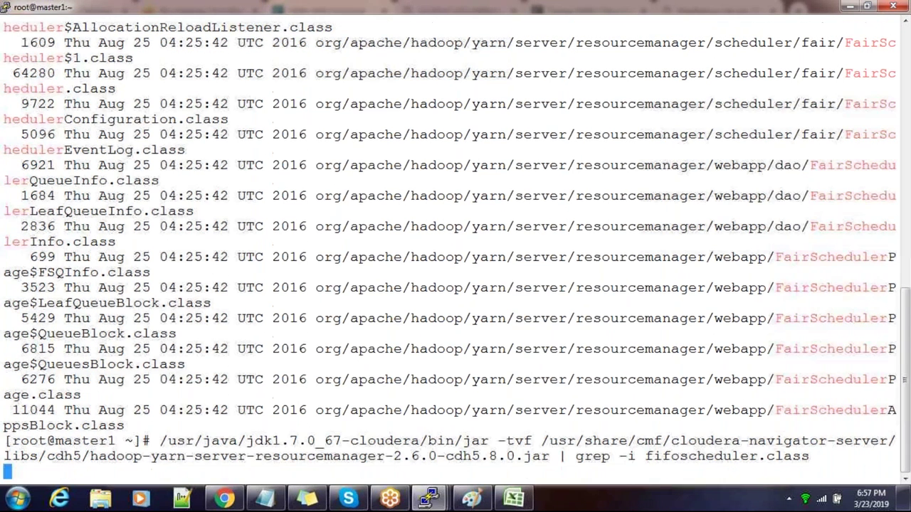
{"action": "type", "text": "clear"}
{"action": "key", "text": "Return"}
{"action": "key", "text": "Up"}
{"action": "key", "text": "Up"}
{"action": "key", "text": "Left"}
{"action": "key", "text": "Left"}
{"action": "key", "text": "Left"}
{"action": "key", "text": "Left"}
{"action": "key", "text": "Left"}
{"action": "key", "text": "Left"}
{"action": "key", "text": "Left"}
{"action": "key", "text": "Left"}
{"action": "key", "text": "Left"}
{"action": "key", "text": "Left"}
{"action": "key", "text": "Left"}
{"action": "key", "text": "Left"}
{"action": "key", "text": "Left"}
{"action": "key", "text": "Left"}
{"action": "key", "text": "Left"}
{"action": "key", "text": "BackSpace"}
{"action": "key", "text": "BackSpace"}
{"action": "key", "text": "BackSpace"}
{"action": "key", "text": "BackSpace"}
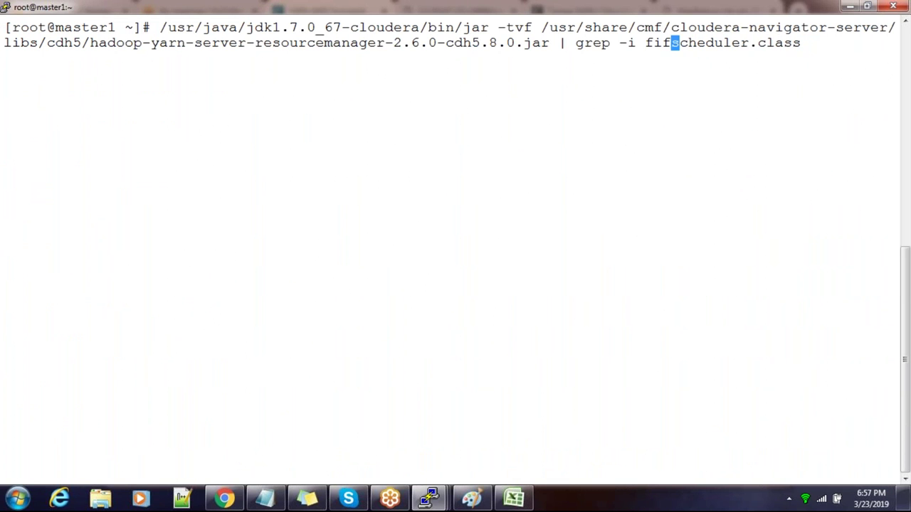
{"action": "type", "text": "fair"}
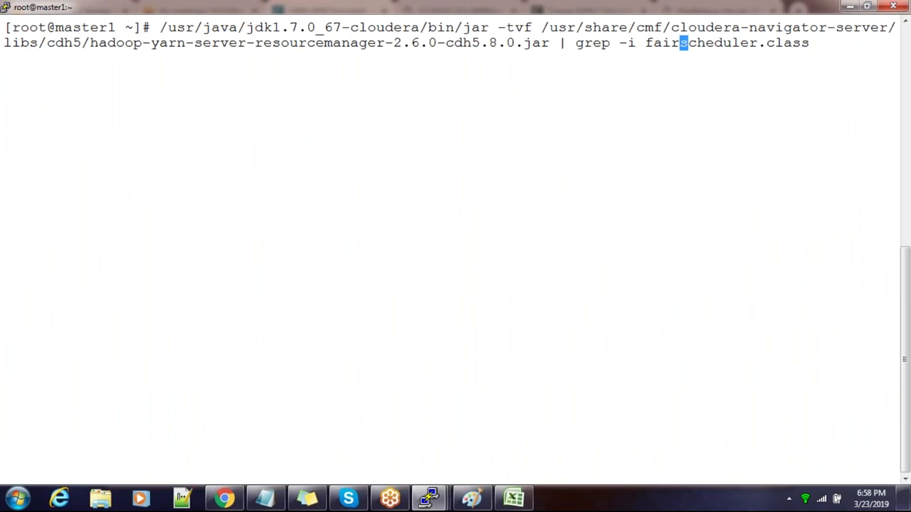
{"action": "key", "text": "Return"}
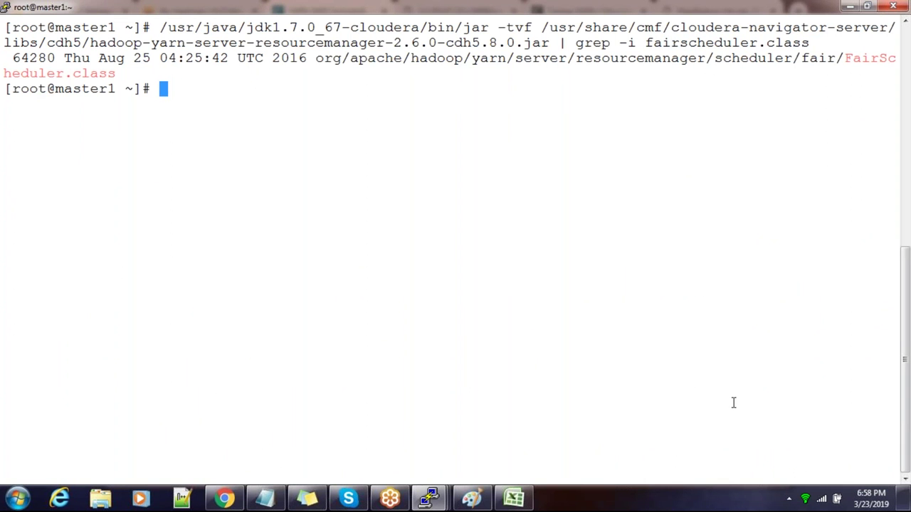
Step: Highlight the FairScheduler package path in the output and return to the YARN configuration page
{"action": "double_click", "coordinate": [853, 61]}
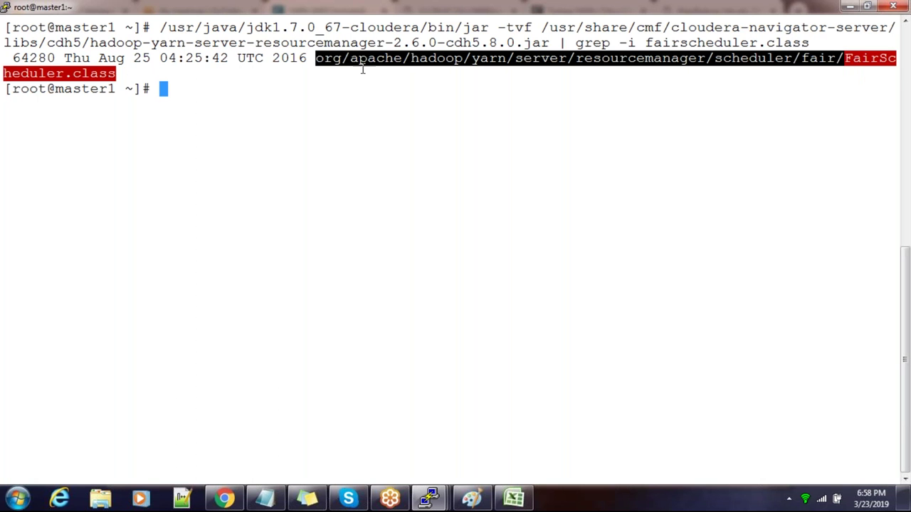
{"action": "left_click", "coordinate": [224, 498]}
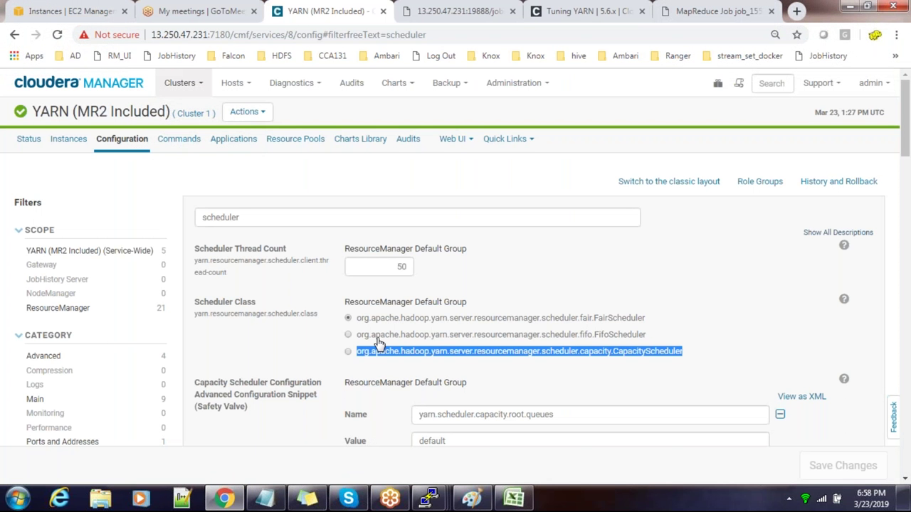
{"action": "left_click", "coordinate": [430, 498]}
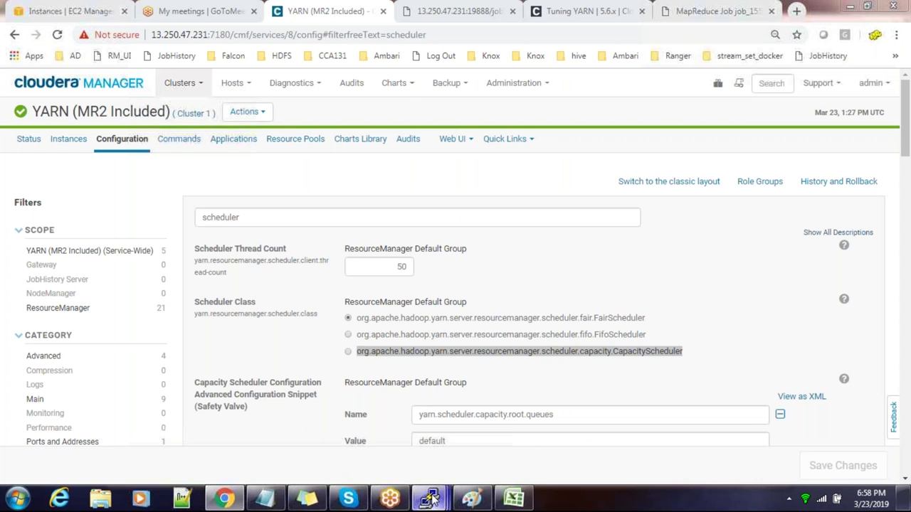
{"action": "left_click", "coordinate": [248, 433]}
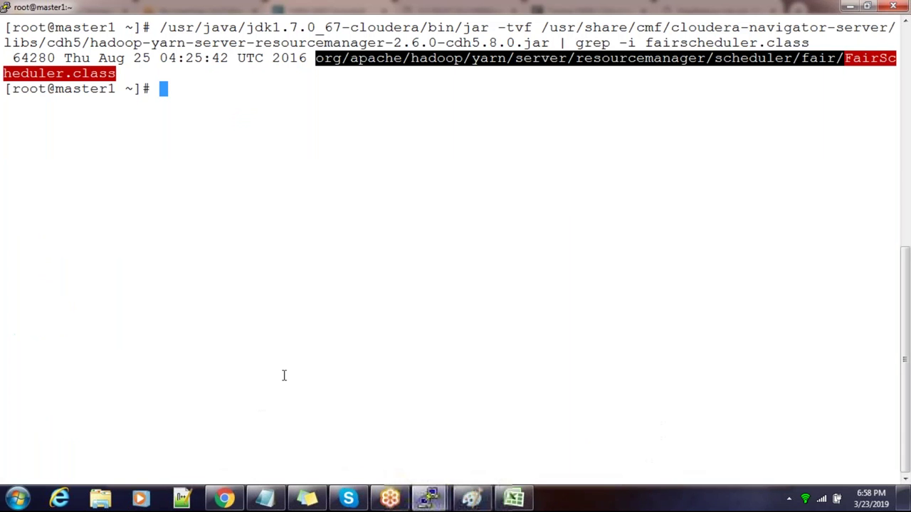
{"action": "left_click_drag", "start_coordinate": [311, 58], "coordinate": [89, 73]}
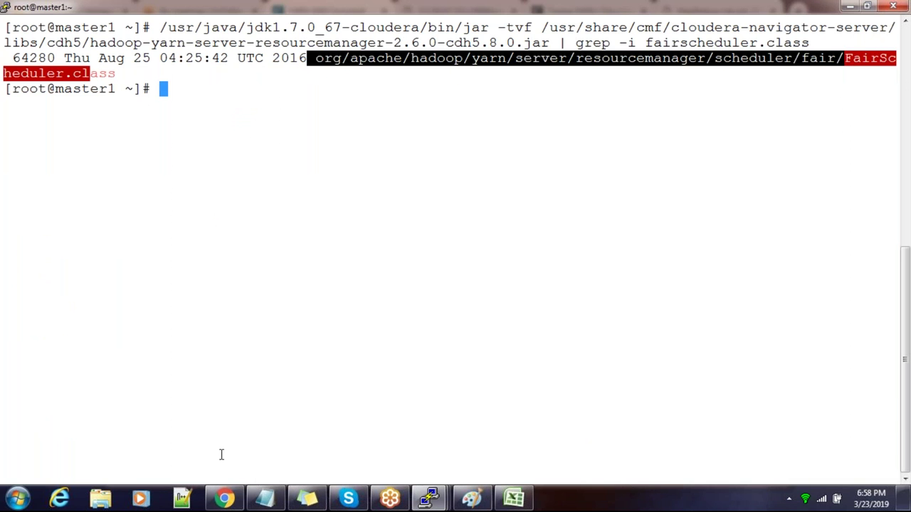
{"action": "left_click", "coordinate": [225, 498]}
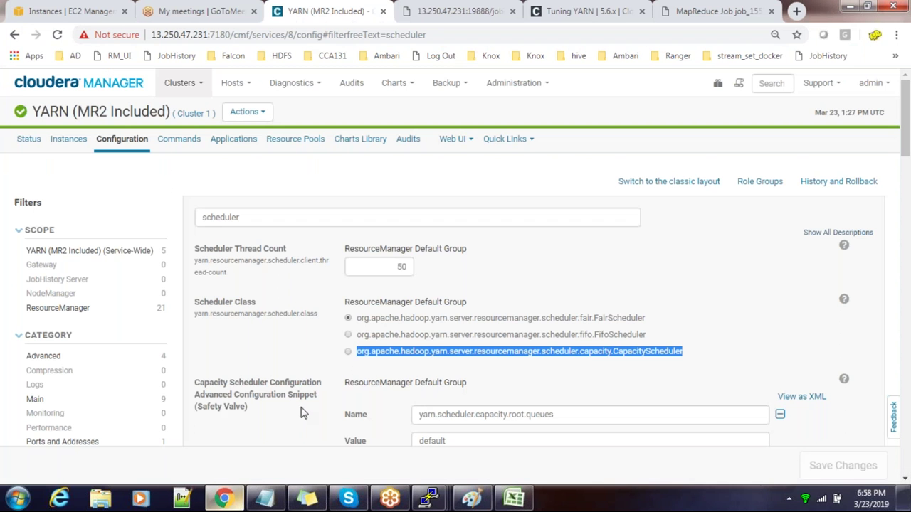
Step: Choose org.apache...fifo.FifoScheduler as the YARN Scheduler Class and save the change
{"action": "left_click", "coordinate": [347, 335]}
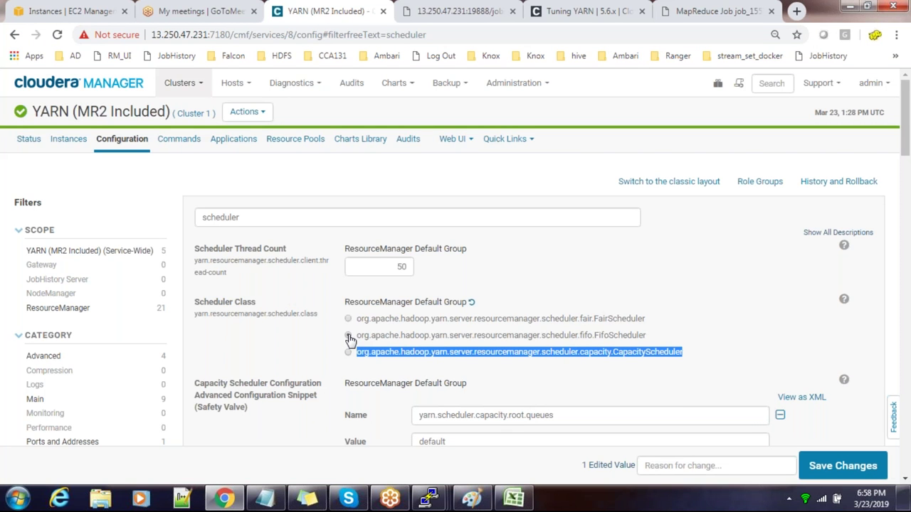
{"action": "left_click", "coordinate": [361, 325]}
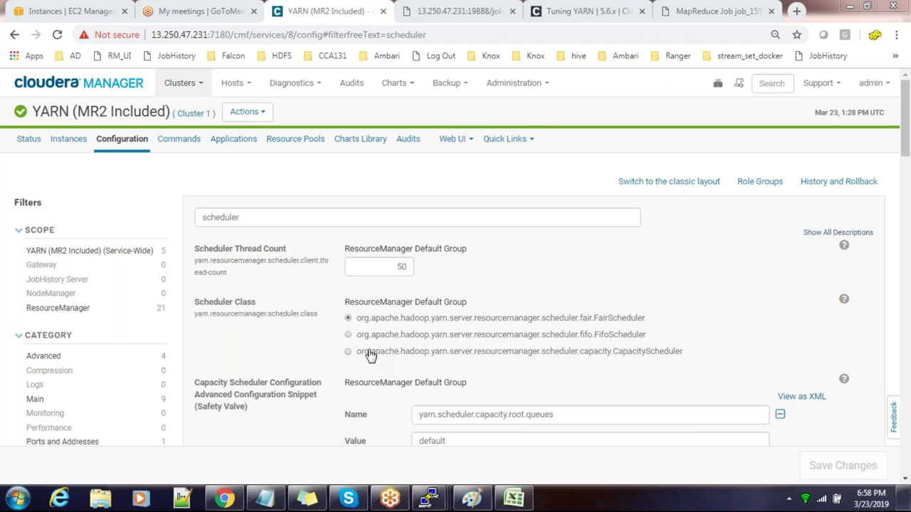
{"action": "left_click", "coordinate": [349, 335]}
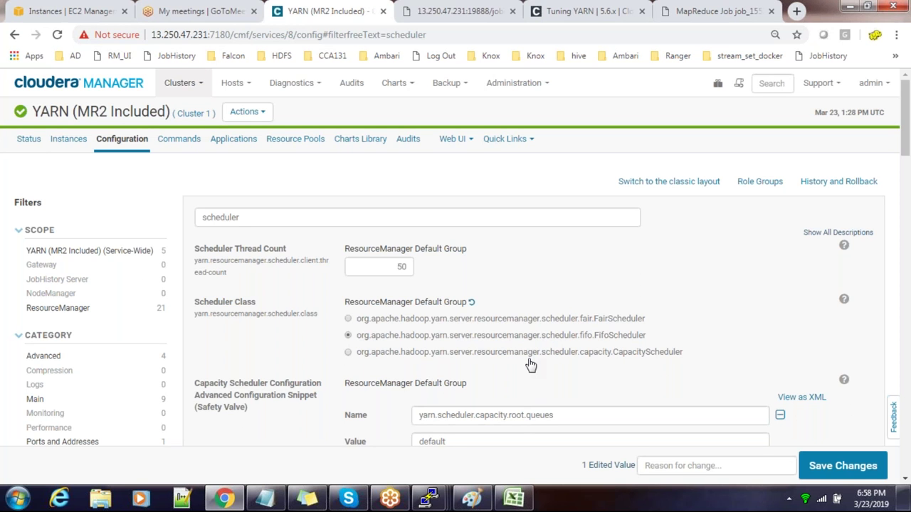
{"action": "left_click", "coordinate": [856, 470]}
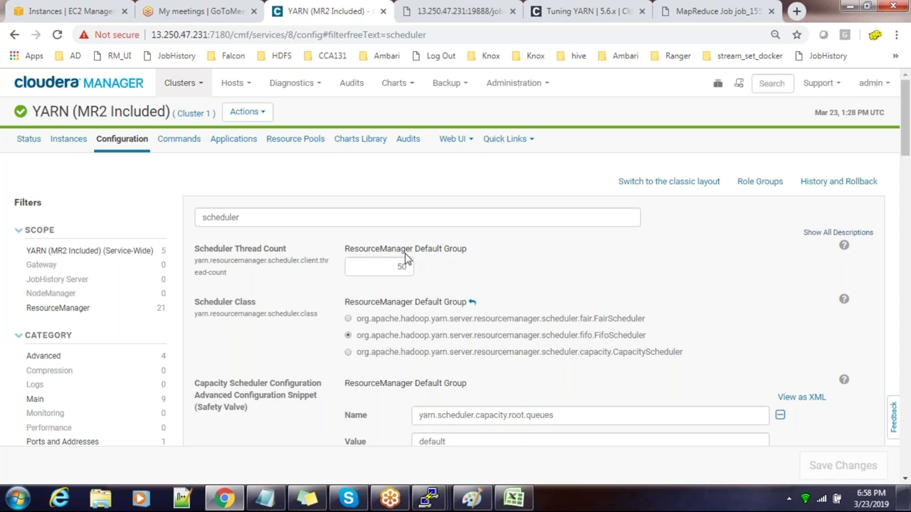
{"action": "scroll", "coordinate": [488, 311], "scroll_direction": "down", "scroll_amount": 3}
{"action": "scroll", "coordinate": [488, 311], "scroll_direction": "up", "scroll_amount": 3}
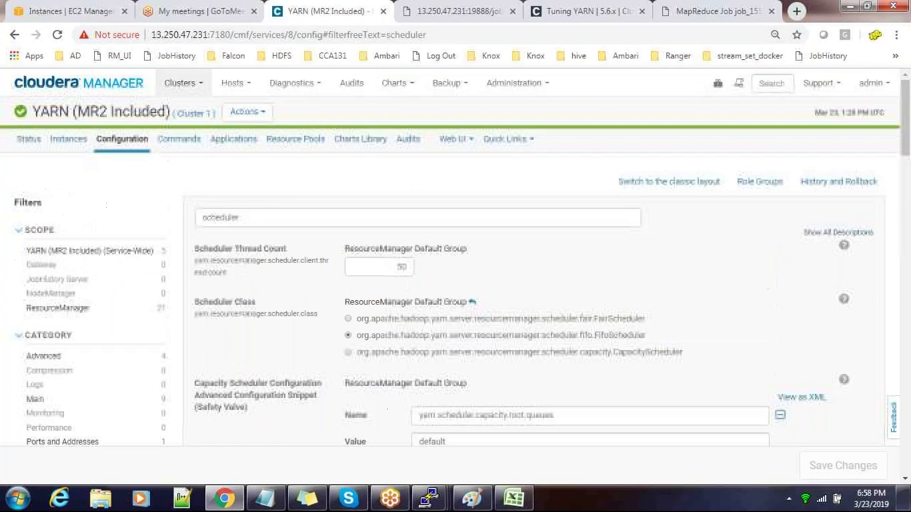
Step: From the home page's Hive stale-configuration icon, restart the stale services now, then return to Paint
{"action": "left_click", "coordinate": [84, 93]}
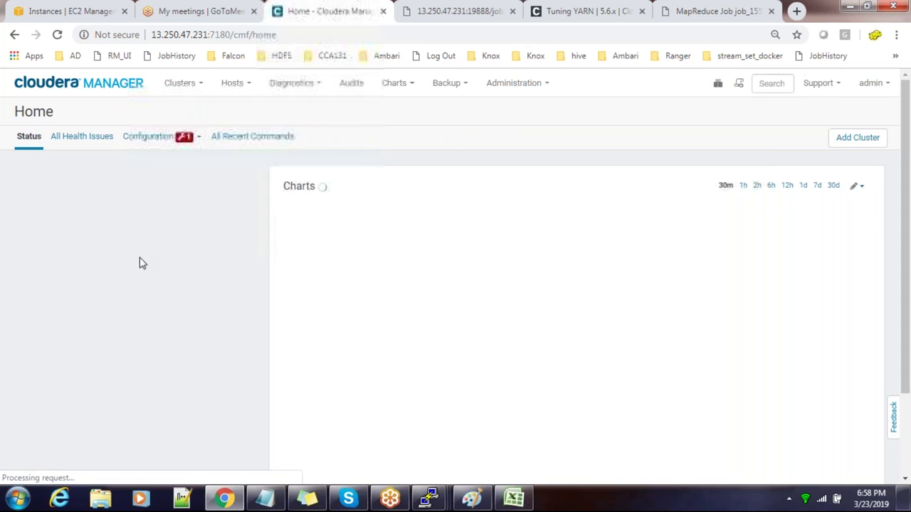
{"action": "left_click", "coordinate": [188, 248]}
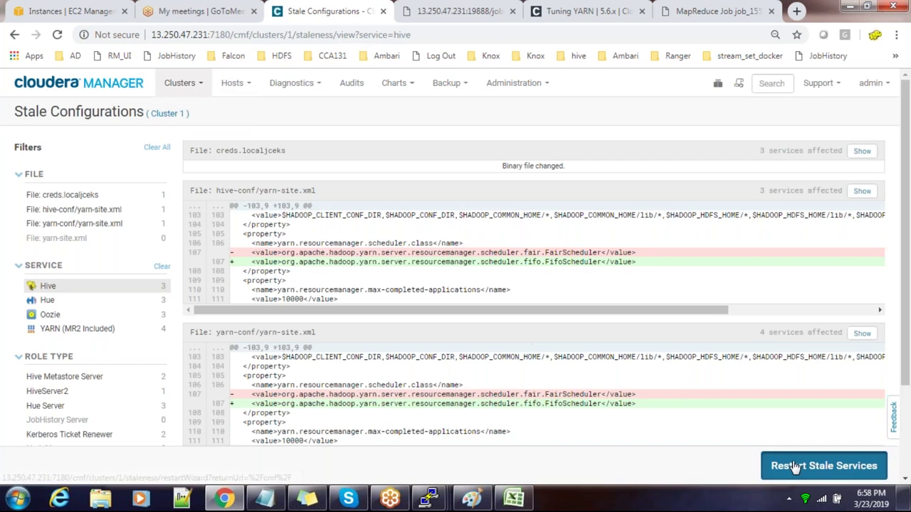
{"action": "left_click", "coordinate": [781, 466]}
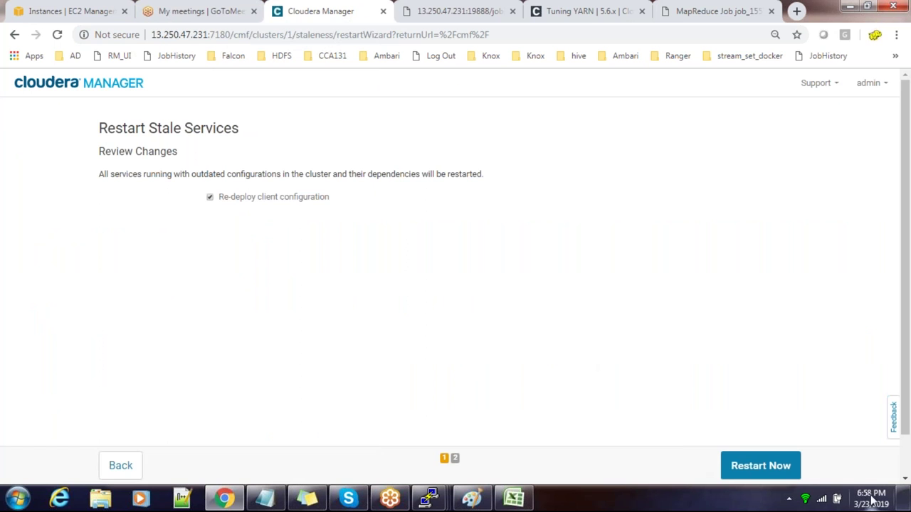
{"action": "left_click", "coordinate": [733, 466]}
{"action": "left_click", "coordinate": [471, 498]}
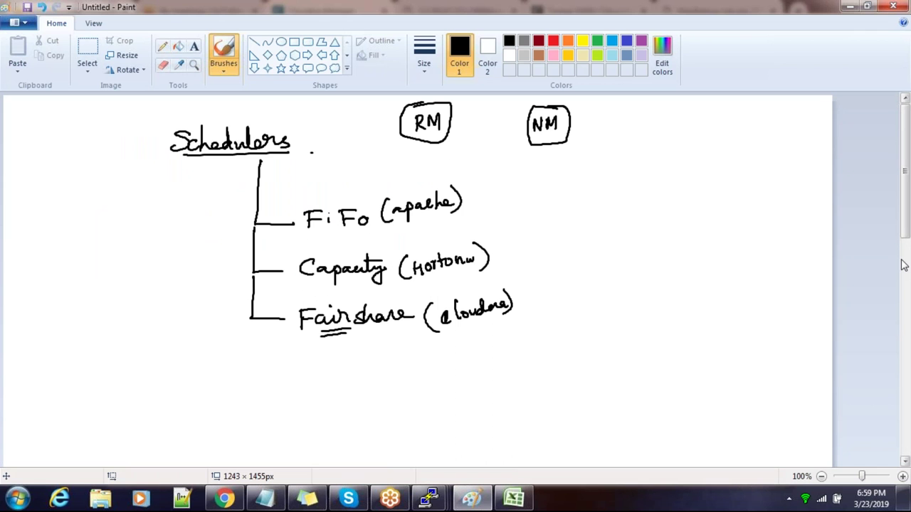
Step: Sketch boxed and circled stick figures with arrows to the right of the NM box
{"action": "left_click", "coordinate": [515, 116]}
{"action": "left_click_drag", "start_coordinate": [477, 200], "coordinate": [498, 200]}
{"action": "left_click_drag", "start_coordinate": [315, 238], "coordinate": [370, 231]}
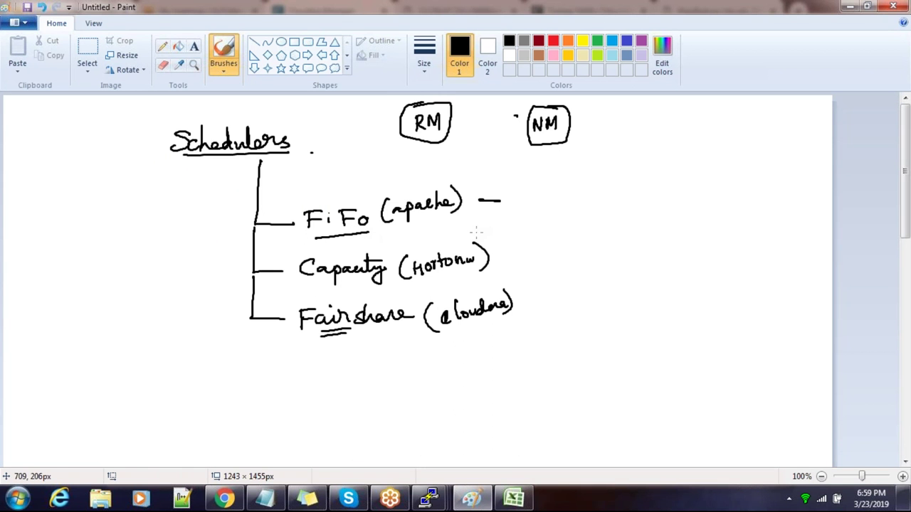
{"action": "mouse_move", "coordinate": [658, 130]}
{"action": "left_mouse_down"}
{"action": "mouse_move", "coordinate": [662, 145]}
{"action": "mouse_move", "coordinate": [669, 133]}
{"action": "mouse_move", "coordinate": [670, 159]}
{"action": "mouse_move", "coordinate": [629, 144]}
{"action": "mouse_move", "coordinate": [636, 148]}
{"action": "left_mouse_up"}
{"action": "mouse_move", "coordinate": [628, 153]}
{"action": "left_mouse_down"}
{"action": "mouse_move", "coordinate": [623, 162]}
{"action": "mouse_move", "coordinate": [752, 154]}
{"action": "mouse_move", "coordinate": [767, 163]}
{"action": "left_mouse_up"}
{"action": "left_click_drag", "start_coordinate": [753, 151], "coordinate": [752, 168]}
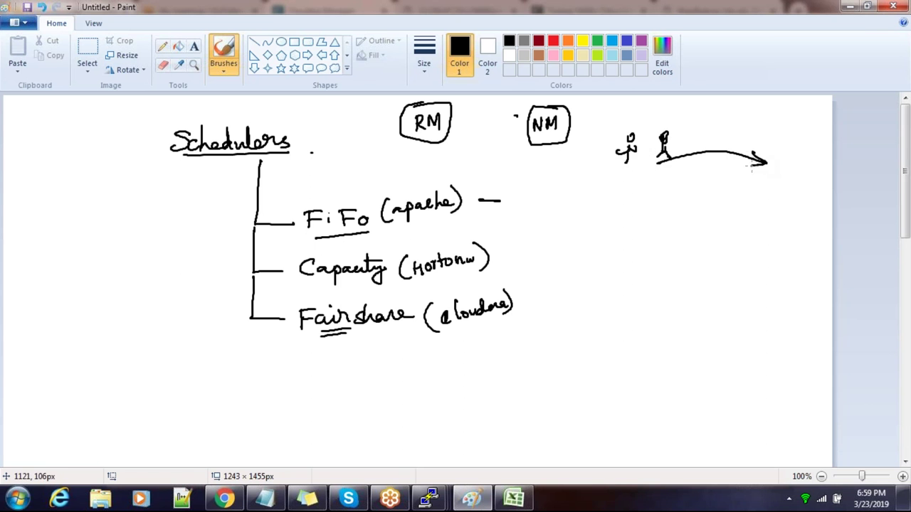
{"action": "left_click_drag", "start_coordinate": [608, 173], "coordinate": [630, 164]}
{"action": "mouse_move", "coordinate": [659, 128]}
{"action": "left_mouse_down"}
{"action": "mouse_move", "coordinate": [673, 152]}
{"action": "mouse_move", "coordinate": [656, 133]}
{"action": "left_mouse_up"}
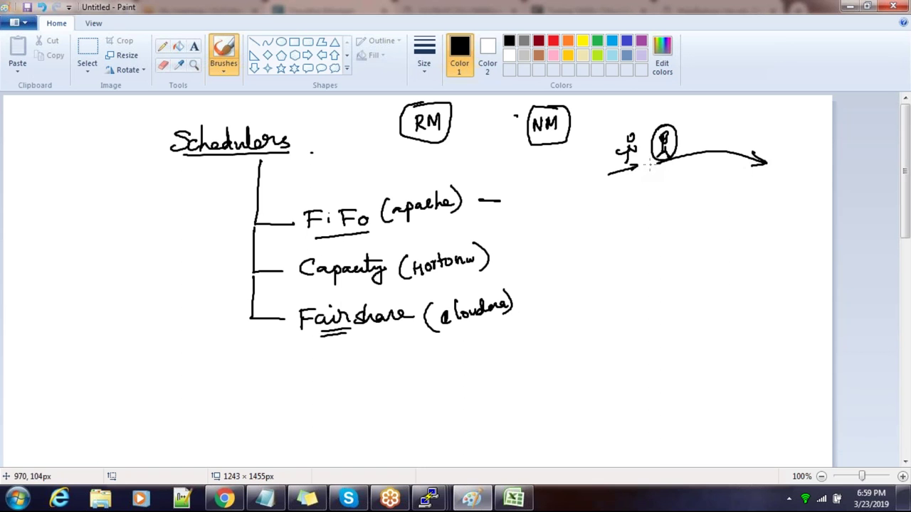
{"action": "mouse_move", "coordinate": [616, 129]}
{"action": "left_mouse_down"}
{"action": "mouse_move", "coordinate": [640, 164]}
{"action": "mouse_move", "coordinate": [609, 131]}
{"action": "mouse_move", "coordinate": [617, 130]}
{"action": "left_mouse_up"}
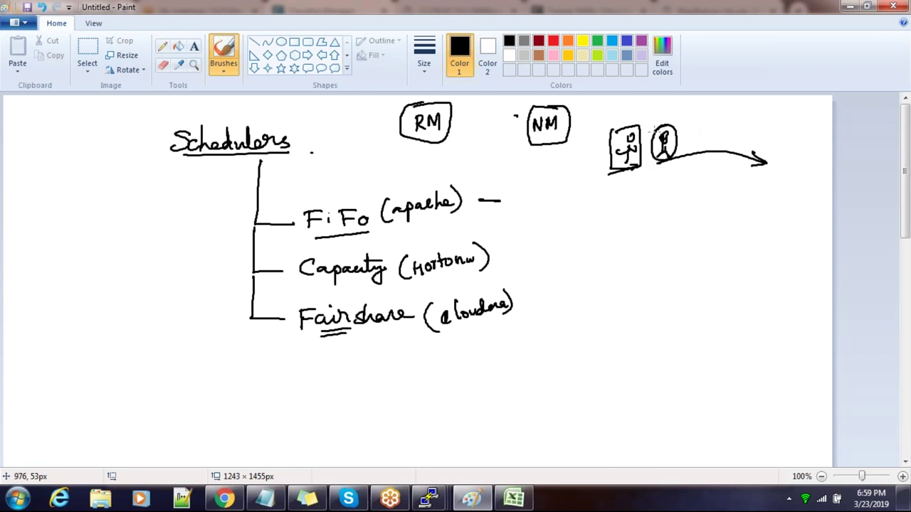
{"action": "mouse_move", "coordinate": [647, 111]}
{"action": "left_mouse_down"}
{"action": "mouse_move", "coordinate": [663, 118]}
{"action": "mouse_move", "coordinate": [656, 122]}
{"action": "left_mouse_up"}
{"action": "mouse_move", "coordinate": [667, 147]}
{"action": "left_mouse_down"}
{"action": "mouse_move", "coordinate": [665, 160]}
{"action": "mouse_move", "coordinate": [642, 138]}
{"action": "mouse_move", "coordinate": [639, 147]}
{"action": "mouse_move", "coordinate": [670, 145]}
{"action": "mouse_move", "coordinate": [641, 163]}
{"action": "left_mouse_up"}
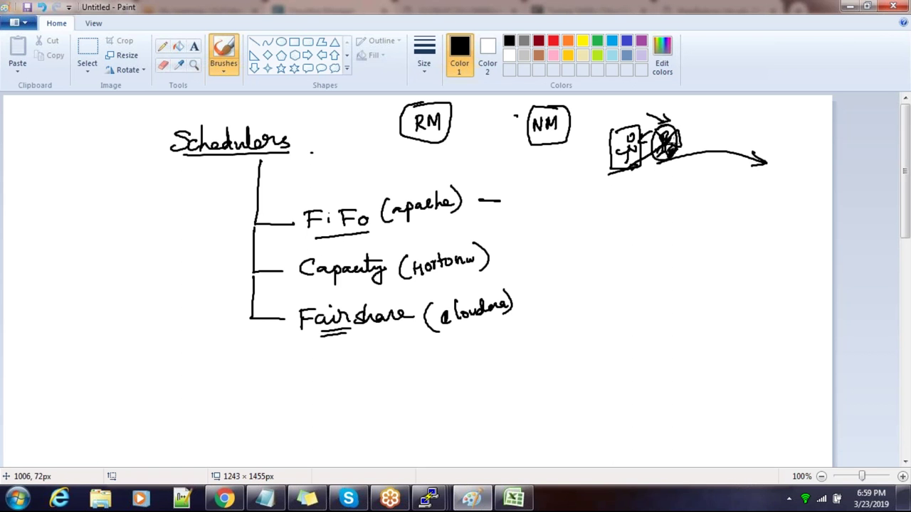
{"action": "mouse_move", "coordinate": [580, 171]}
{"action": "left_mouse_down"}
{"action": "mouse_move", "coordinate": [578, 183]}
{"action": "mouse_move", "coordinate": [599, 159]}
{"action": "mouse_move", "coordinate": [598, 168]}
{"action": "left_mouse_up"}
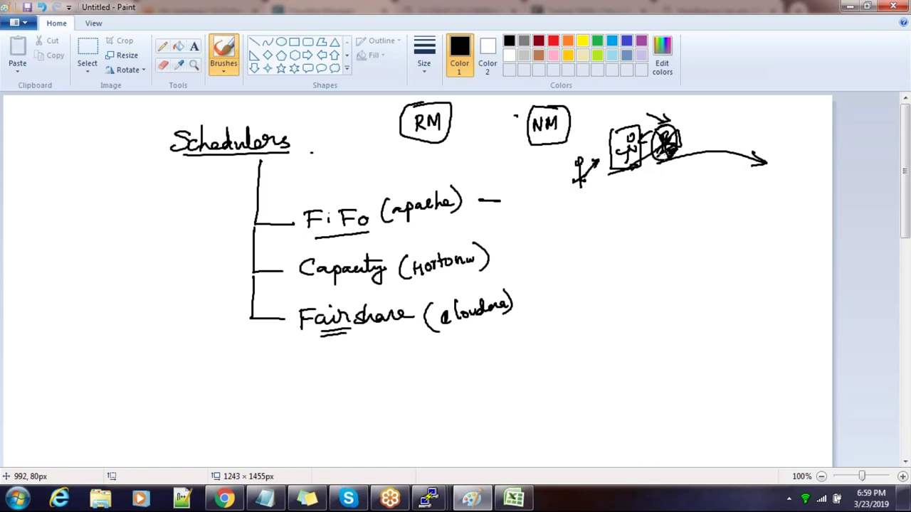
Step: Tick FiFo with a check mark and draw two parallel lines below the figures
{"action": "left_click_drag", "start_coordinate": [348, 187], "coordinate": [368, 177]}
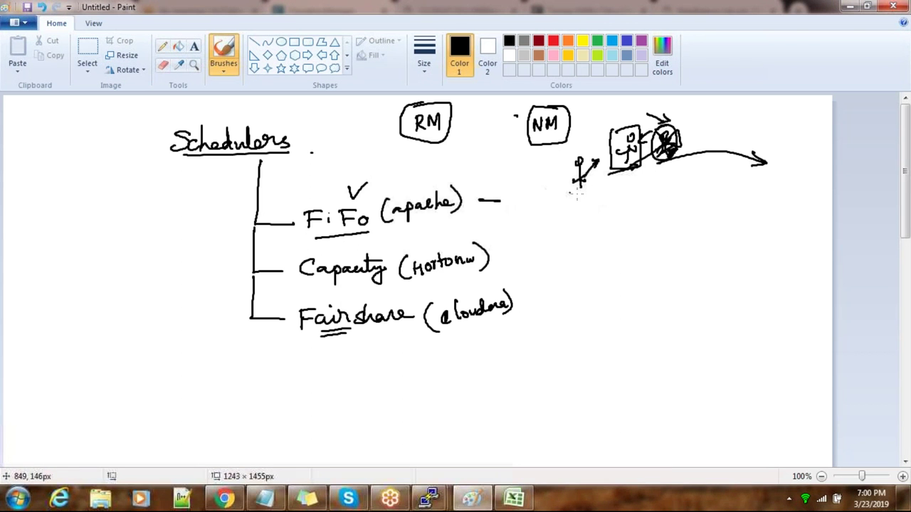
{"action": "mouse_move", "coordinate": [620, 217]}
{"action": "left_mouse_down"}
{"action": "mouse_move", "coordinate": [729, 205]}
{"action": "mouse_move", "coordinate": [720, 219]}
{"action": "left_mouse_up"}
{"action": "mouse_move", "coordinate": [653, 222]}
{"action": "left_mouse_down"}
{"action": "mouse_move", "coordinate": [687, 219]}
{"action": "mouse_move", "coordinate": [633, 224]}
{"action": "mouse_move", "coordinate": [643, 228]}
{"action": "left_mouse_up"}
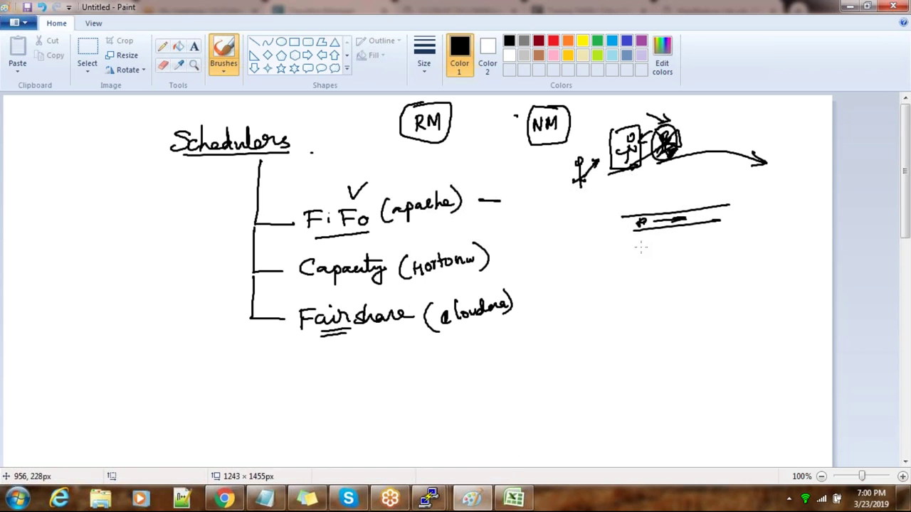
{"action": "left_click", "coordinate": [224, 498]}
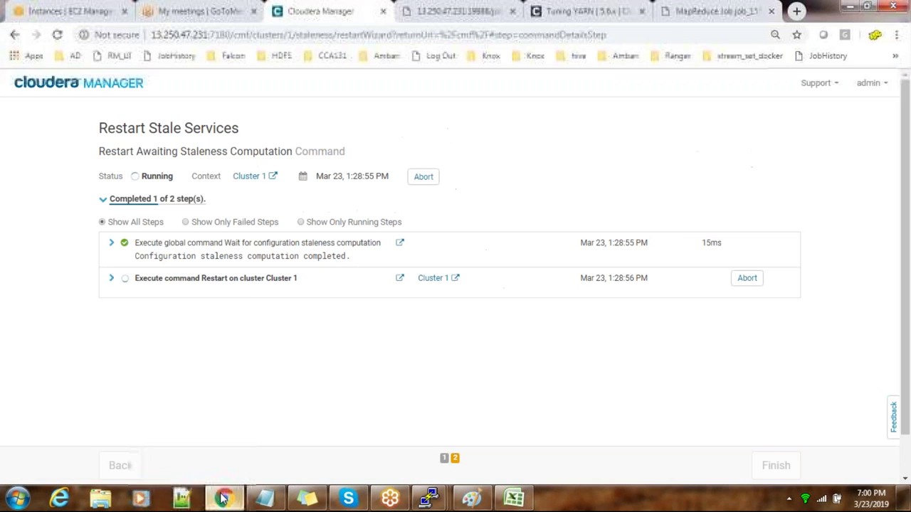
{"action": "left_click", "coordinate": [112, 281]}
{"action": "left_click", "coordinate": [111, 281]}
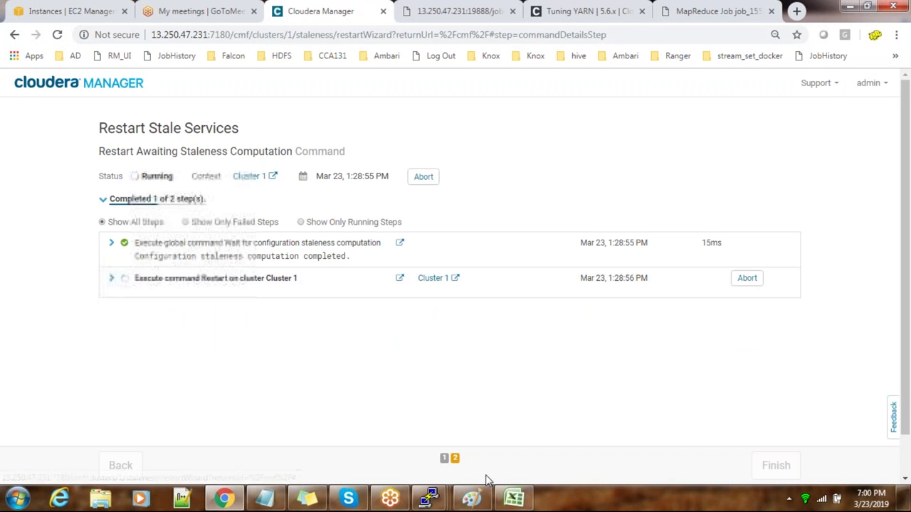
{"action": "left_click", "coordinate": [471, 498]}
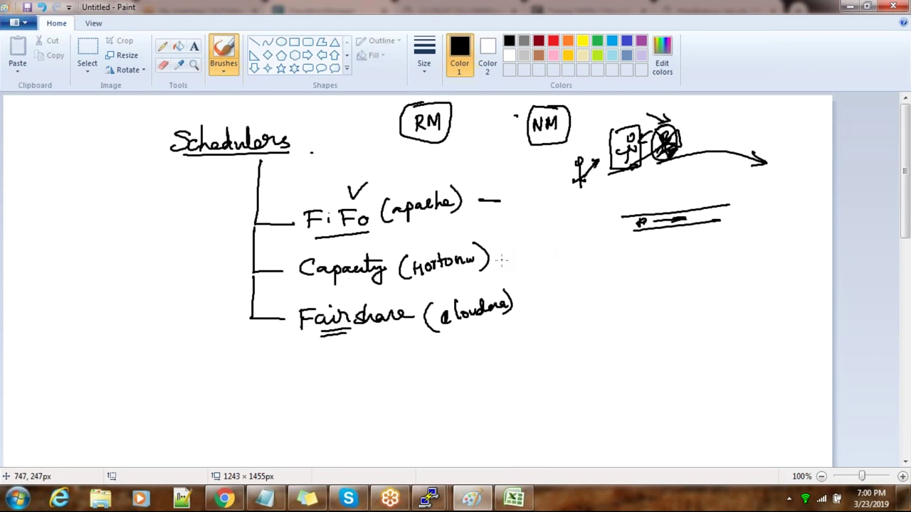
Step: Write = after Capacity and draw two queue boxes labelled Q1 and Q2
{"action": "left_click_drag", "start_coordinate": [500, 261], "coordinate": [514, 261]}
{"action": "left_click_drag", "start_coordinate": [500, 267], "coordinate": [514, 266]}
{"action": "left_click_drag", "start_coordinate": [644, 263], "coordinate": [642, 319]}
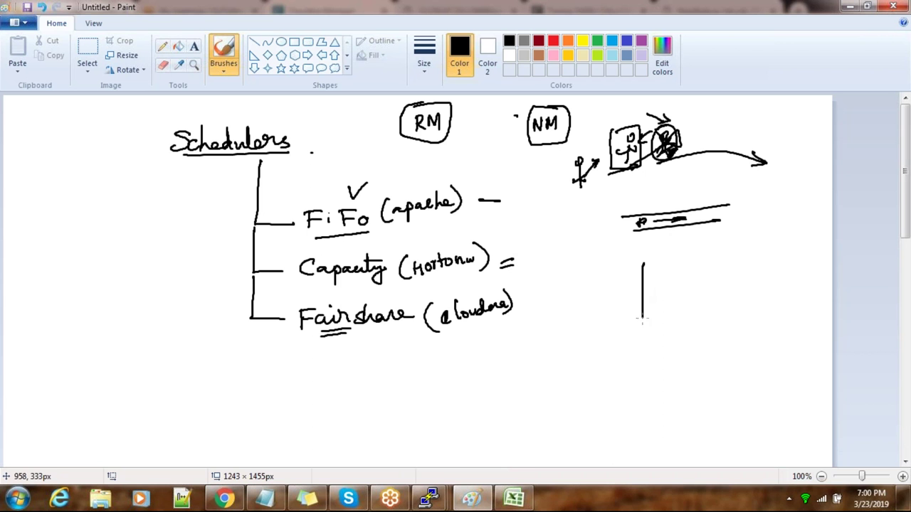
{"action": "mouse_move", "coordinate": [645, 260]}
{"action": "left_mouse_down"}
{"action": "mouse_move", "coordinate": [705, 311]}
{"action": "mouse_move", "coordinate": [645, 315]}
{"action": "left_mouse_up"}
{"action": "mouse_move", "coordinate": [733, 259]}
{"action": "left_mouse_down"}
{"action": "mouse_move", "coordinate": [735, 307]}
{"action": "mouse_move", "coordinate": [789, 292]}
{"action": "mouse_move", "coordinate": [740, 311]}
{"action": "left_mouse_up"}
{"action": "mouse_move", "coordinate": [675, 241]}
{"action": "left_mouse_down"}
{"action": "mouse_move", "coordinate": [666, 252]}
{"action": "mouse_move", "coordinate": [716, 245]}
{"action": "left_mouse_up"}
{"action": "left_click_drag", "start_coordinate": [676, 270], "coordinate": [682, 283]}
{"action": "left_click_drag", "start_coordinate": [685, 278], "coordinate": [687, 288]}
{"action": "mouse_move", "coordinate": [757, 274]}
{"action": "left_mouse_down"}
{"action": "mouse_move", "coordinate": [753, 288]}
{"action": "mouse_move", "coordinate": [761, 291]}
{"action": "left_mouse_up"}
{"action": "left_click_drag", "start_coordinate": [769, 281], "coordinate": [779, 291]}
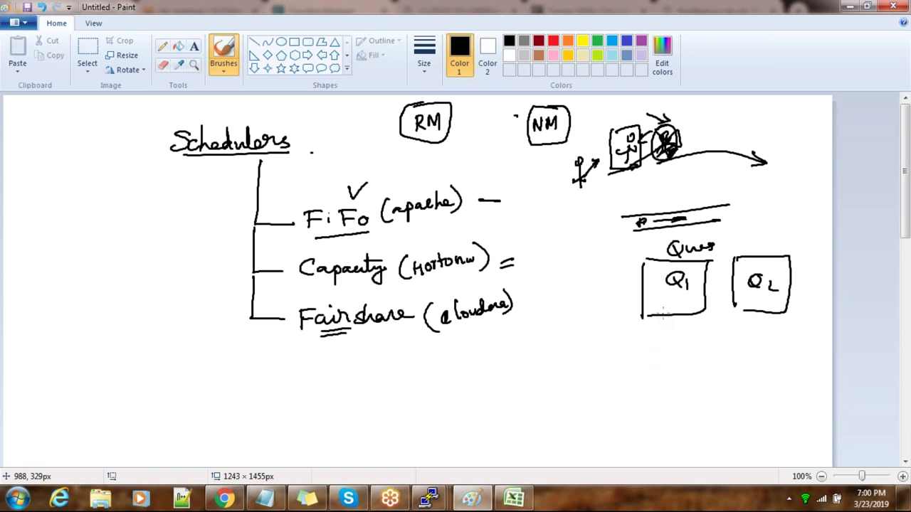
{"action": "mouse_move", "coordinate": [640, 320]}
{"action": "left_mouse_down"}
{"action": "mouse_move", "coordinate": [696, 314]}
{"action": "mouse_move", "coordinate": [706, 301]}
{"action": "mouse_move", "coordinate": [711, 258]}
{"action": "mouse_move", "coordinate": [660, 259]}
{"action": "left_mouse_up"}
Step: Write 50% under both the Q1 and Q2 boxes
{"action": "left_click_drag", "start_coordinate": [665, 329], "coordinate": [663, 345]}
{"action": "mouse_move", "coordinate": [664, 327]}
{"action": "left_mouse_down"}
{"action": "mouse_move", "coordinate": [677, 326]}
{"action": "mouse_move", "coordinate": [681, 340]}
{"action": "left_mouse_up"}
{"action": "left_click_drag", "start_coordinate": [700, 326], "coordinate": [693, 342]}
{"action": "left_click_drag", "start_coordinate": [697, 336], "coordinate": [704, 337]}
{"action": "left_click_drag", "start_coordinate": [757, 328], "coordinate": [756, 342]}
{"action": "left_click_drag", "start_coordinate": [757, 328], "coordinate": [788, 333]}
{"action": "mouse_move", "coordinate": [796, 324]}
{"action": "left_mouse_down"}
{"action": "mouse_move", "coordinate": [784, 340]}
{"action": "mouse_move", "coordinate": [801, 337]}
{"action": "left_mouse_up"}
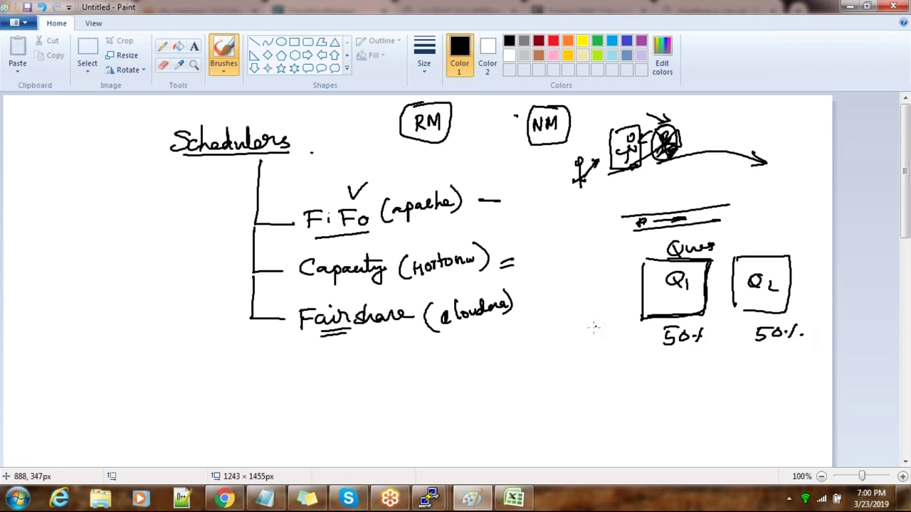
Step: Draw users with arrows sending jobs into Q1, plus two users under Q2
{"action": "left_click_drag", "start_coordinate": [591, 340], "coordinate": [591, 349]}
{"action": "mouse_move", "coordinate": [591, 349]}
{"action": "left_mouse_down"}
{"action": "mouse_move", "coordinate": [589, 362]}
{"action": "mouse_move", "coordinate": [602, 352]}
{"action": "left_mouse_up"}
{"action": "left_click_drag", "start_coordinate": [609, 349], "coordinate": [632, 332]}
{"action": "mouse_move", "coordinate": [750, 348]}
{"action": "left_mouse_down"}
{"action": "mouse_move", "coordinate": [755, 364]}
{"action": "mouse_move", "coordinate": [729, 375]}
{"action": "left_mouse_up"}
{"action": "mouse_move", "coordinate": [740, 316]}
{"action": "left_mouse_down"}
{"action": "mouse_move", "coordinate": [726, 353]}
{"action": "mouse_move", "coordinate": [740, 316]}
{"action": "left_mouse_up"}
{"action": "left_click_drag", "start_coordinate": [740, 315], "coordinate": [742, 330]}
{"action": "left_click_drag", "start_coordinate": [626, 363], "coordinate": [628, 373]}
{"action": "mouse_move", "coordinate": [631, 373]}
{"action": "left_mouse_down"}
{"action": "mouse_move", "coordinate": [644, 385]}
{"action": "mouse_move", "coordinate": [645, 325]}
{"action": "left_mouse_up"}
{"action": "mouse_move", "coordinate": [637, 334]}
{"action": "left_mouse_down"}
{"action": "mouse_move", "coordinate": [645, 324]}
{"action": "mouse_move", "coordinate": [653, 334]}
{"action": "left_mouse_up"}
{"action": "left_click_drag", "start_coordinate": [593, 292], "coordinate": [594, 317]}
{"action": "mouse_move", "coordinate": [593, 318]}
{"action": "left_mouse_down"}
{"action": "mouse_move", "coordinate": [602, 325]}
{"action": "mouse_move", "coordinate": [605, 303]}
{"action": "left_mouse_up"}
{"action": "mouse_move", "coordinate": [590, 307]}
{"action": "left_mouse_down"}
{"action": "mouse_move", "coordinate": [582, 315]}
{"action": "mouse_move", "coordinate": [645, 300]}
{"action": "left_mouse_up"}
{"action": "left_click_drag", "start_coordinate": [644, 300], "coordinate": [636, 313]}
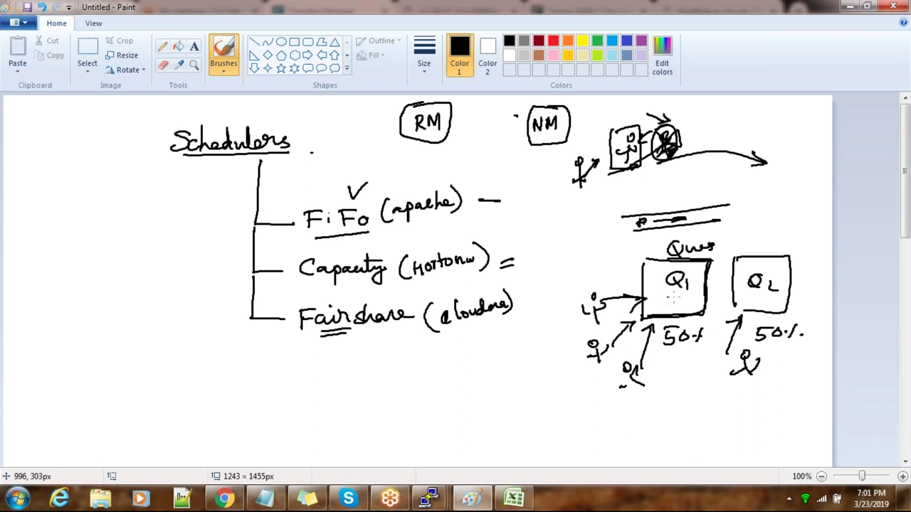
{"action": "mouse_move", "coordinate": [777, 347]}
{"action": "left_mouse_down"}
{"action": "mouse_move", "coordinate": [788, 387]}
{"action": "mouse_move", "coordinate": [764, 373]}
{"action": "left_mouse_up"}
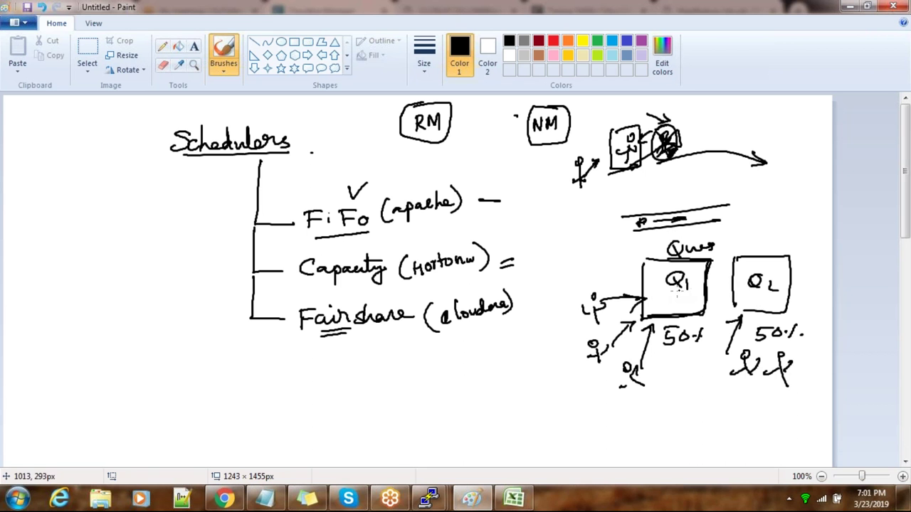
Step: Retrace the Q1 box, tick above both queues, circle the Q2 users and begin writing Fifo
{"action": "mouse_move", "coordinate": [646, 257]}
{"action": "left_mouse_down"}
{"action": "mouse_move", "coordinate": [645, 302]}
{"action": "mouse_move", "coordinate": [692, 320]}
{"action": "mouse_move", "coordinate": [691, 271]}
{"action": "left_mouse_up"}
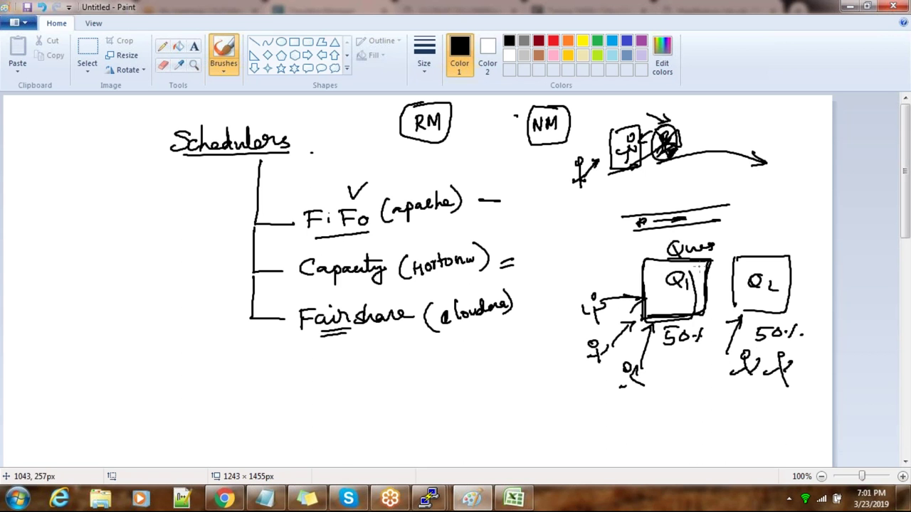
{"action": "left_click_drag", "start_coordinate": [694, 262], "coordinate": [694, 314]}
{"action": "left_click_drag", "start_coordinate": [654, 242], "coordinate": [670, 238]}
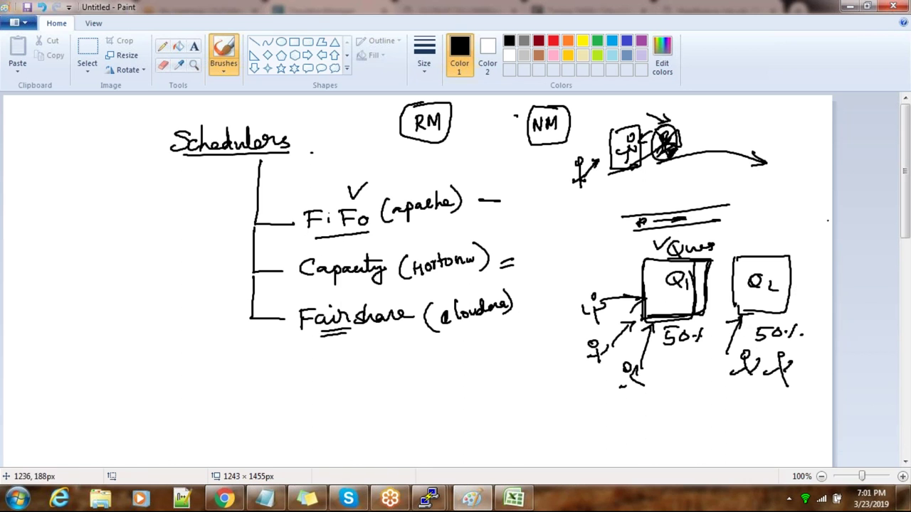
{"action": "left_click_drag", "start_coordinate": [757, 228], "coordinate": [781, 229]}
{"action": "mouse_move", "coordinate": [744, 354]}
{"action": "left_mouse_down"}
{"action": "mouse_move", "coordinate": [752, 349]}
{"action": "mouse_move", "coordinate": [779, 377]}
{"action": "mouse_move", "coordinate": [776, 348]}
{"action": "mouse_move", "coordinate": [780, 362]}
{"action": "left_mouse_up"}
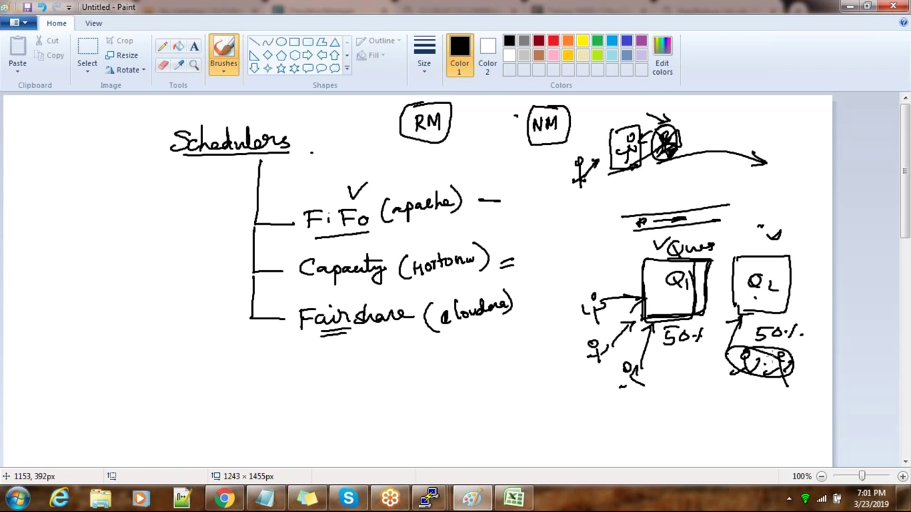
{"action": "mouse_move", "coordinate": [800, 287]}
{"action": "left_mouse_down"}
{"action": "mouse_move", "coordinate": [799, 306]}
{"action": "mouse_move", "coordinate": [813, 287]}
{"action": "mouse_move", "coordinate": [811, 297]}
{"action": "left_mouse_up"}
{"action": "mouse_move", "coordinate": [807, 288]}
{"action": "left_mouse_down"}
{"action": "mouse_move", "coordinate": [808, 305]}
{"action": "mouse_move", "coordinate": [819, 297]}
{"action": "left_mouse_up"}
Step: Finish Fifo beside Q2, write fa inside Q1, and double-underline 'share' in Fairshare
{"action": "left_click_drag", "start_coordinate": [823, 298], "coordinate": [823, 298]}
{"action": "mouse_move", "coordinate": [655, 279]}
{"action": "left_mouse_down"}
{"action": "mouse_move", "coordinate": [649, 306]}
{"action": "mouse_move", "coordinate": [656, 298]}
{"action": "left_mouse_up"}
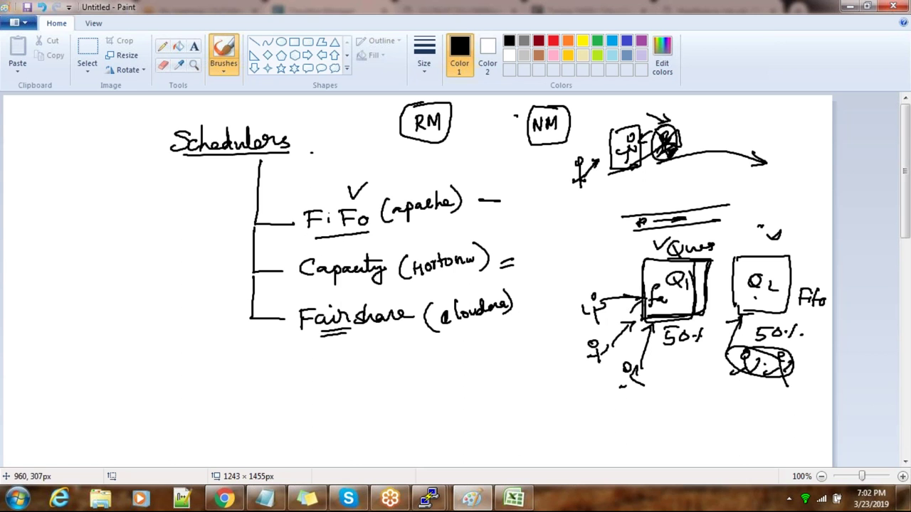
{"action": "mouse_move", "coordinate": [372, 333]}
{"action": "left_mouse_down"}
{"action": "mouse_move", "coordinate": [395, 329]}
{"action": "mouse_move", "coordinate": [393, 336]}
{"action": "left_mouse_up"}
Step: Under Fairshare, draw users labelled 50 with curved arrows inside a long box split by dividers
{"action": "mouse_move", "coordinate": [365, 365]}
{"action": "left_mouse_down"}
{"action": "mouse_move", "coordinate": [394, 382]}
{"action": "mouse_move", "coordinate": [367, 382]}
{"action": "mouse_move", "coordinate": [381, 416]}
{"action": "mouse_move", "coordinate": [366, 412]}
{"action": "left_mouse_up"}
{"action": "mouse_move", "coordinate": [407, 390]}
{"action": "left_mouse_down"}
{"action": "mouse_move", "coordinate": [399, 393]}
{"action": "mouse_move", "coordinate": [420, 390]}
{"action": "mouse_move", "coordinate": [402, 407]}
{"action": "left_mouse_up"}
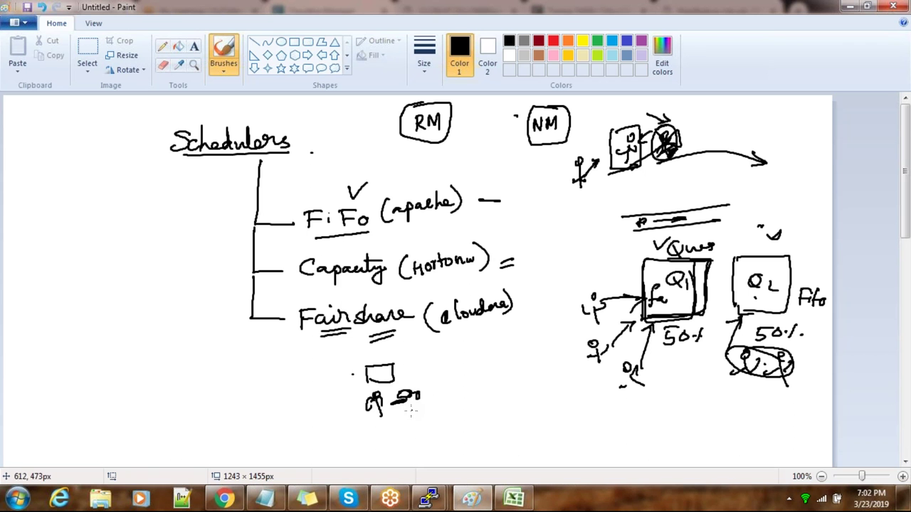
{"action": "mouse_move", "coordinate": [324, 420]}
{"action": "left_mouse_down"}
{"action": "mouse_move", "coordinate": [339, 425]}
{"action": "mouse_move", "coordinate": [341, 395]}
{"action": "mouse_move", "coordinate": [349, 403]}
{"action": "mouse_move", "coordinate": [417, 389]}
{"action": "mouse_move", "coordinate": [397, 412]}
{"action": "mouse_move", "coordinate": [435, 412]}
{"action": "left_mouse_up"}
{"action": "mouse_move", "coordinate": [317, 402]}
{"action": "left_mouse_down"}
{"action": "mouse_move", "coordinate": [309, 414]}
{"action": "mouse_move", "coordinate": [327, 406]}
{"action": "left_mouse_up"}
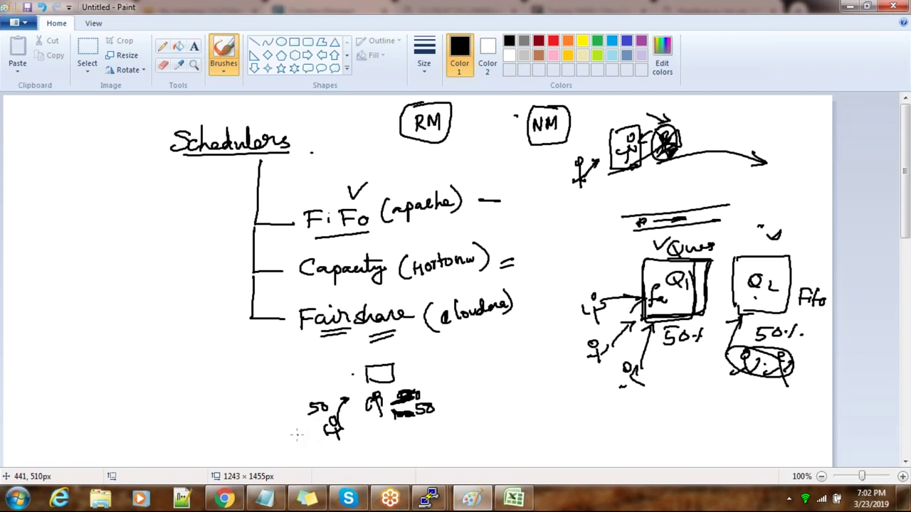
{"action": "left_click_drag", "start_coordinate": [485, 401], "coordinate": [493, 424]}
{"action": "mouse_move", "coordinate": [407, 384]}
{"action": "left_mouse_down"}
{"action": "mouse_move", "coordinate": [475, 404]}
{"action": "mouse_move", "coordinate": [442, 410]}
{"action": "left_mouse_up"}
{"action": "mouse_move", "coordinate": [296, 407]}
{"action": "left_mouse_down"}
{"action": "mouse_move", "coordinate": [499, 384]}
{"action": "mouse_move", "coordinate": [459, 426]}
{"action": "mouse_move", "coordinate": [305, 433]}
{"action": "mouse_move", "coordinate": [296, 406]}
{"action": "left_mouse_up"}
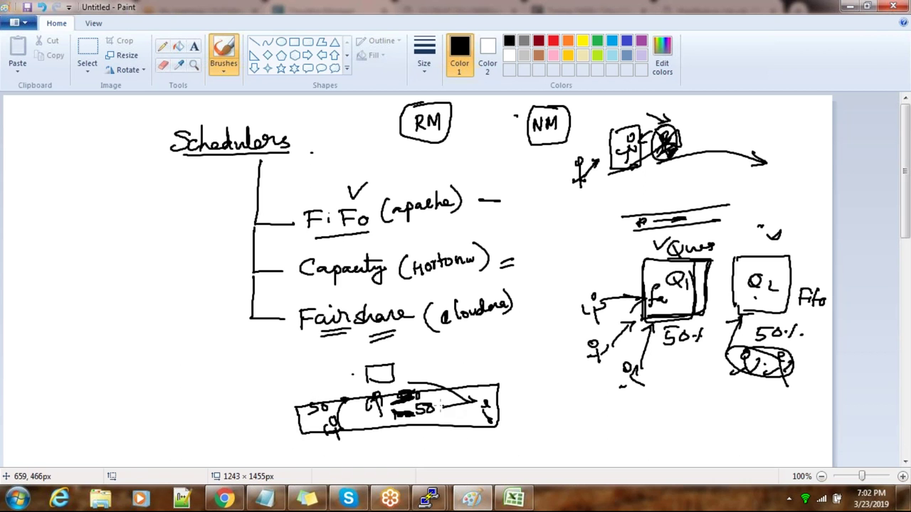
{"action": "left_click_drag", "start_coordinate": [365, 403], "coordinate": [361, 433]}
{"action": "left_click_drag", "start_coordinate": [441, 390], "coordinate": [444, 421]}
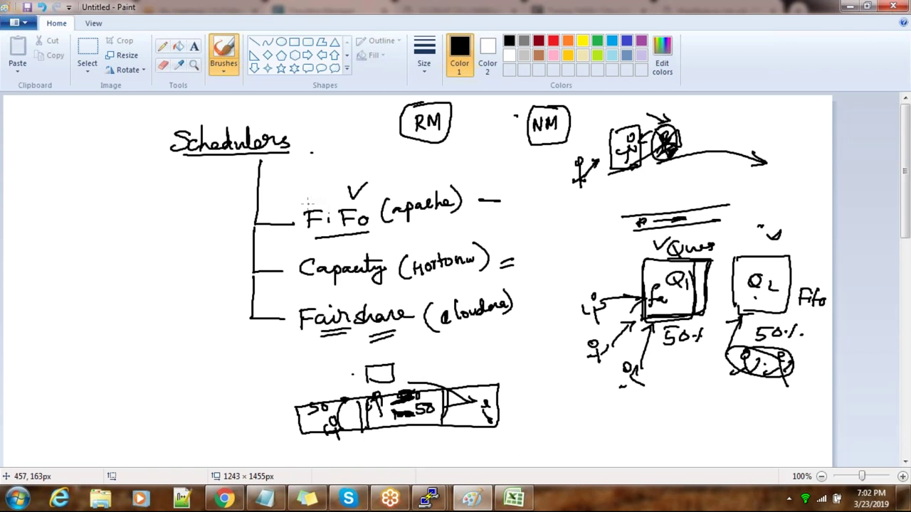
Step: Add branch arrowheads, tick apache, Hortonw and cloudera, circle FiFo, and arc around Q1
{"action": "mouse_move", "coordinate": [287, 215]}
{"action": "left_mouse_down"}
{"action": "mouse_move", "coordinate": [297, 272]}
{"action": "mouse_move", "coordinate": [283, 286]}
{"action": "mouse_move", "coordinate": [293, 318]}
{"action": "mouse_move", "coordinate": [282, 328]}
{"action": "left_mouse_up"}
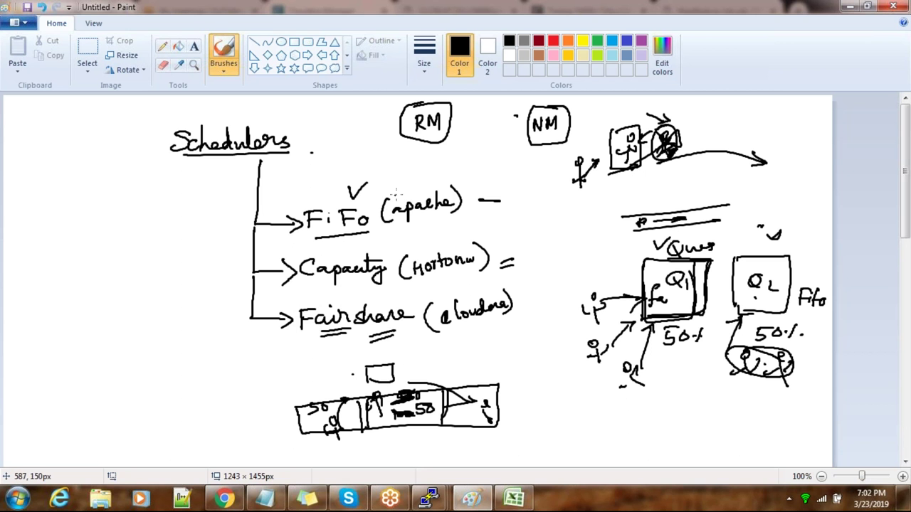
{"action": "mouse_move", "coordinate": [401, 181]}
{"action": "left_mouse_down"}
{"action": "mouse_move", "coordinate": [404, 190]}
{"action": "mouse_move", "coordinate": [412, 176]}
{"action": "left_mouse_up"}
{"action": "mouse_move", "coordinate": [414, 247]}
{"action": "left_mouse_down"}
{"action": "mouse_move", "coordinate": [416, 255]}
{"action": "mouse_move", "coordinate": [426, 236]}
{"action": "left_mouse_up"}
{"action": "left_click_drag", "start_coordinate": [433, 291], "coordinate": [459, 283]}
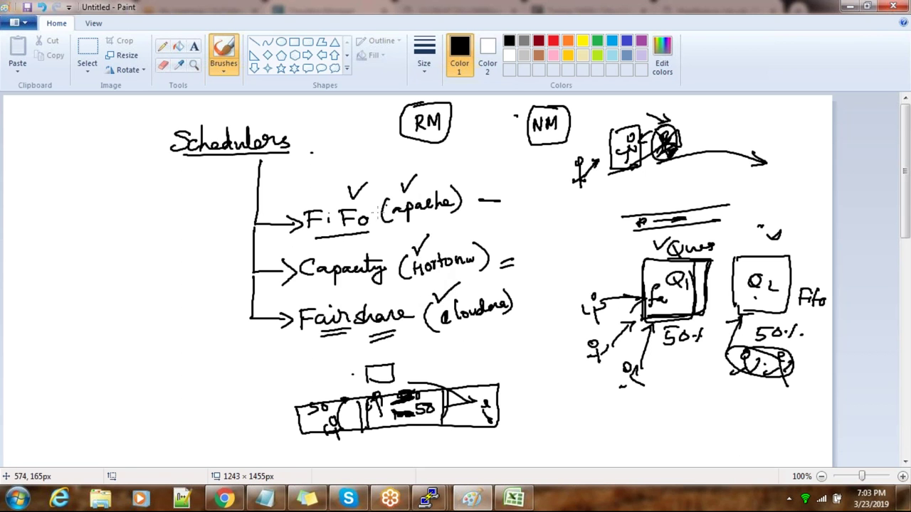
{"action": "mouse_move", "coordinate": [297, 213]}
{"action": "left_mouse_down"}
{"action": "mouse_move", "coordinate": [372, 214]}
{"action": "mouse_move", "coordinate": [308, 202]}
{"action": "left_mouse_up"}
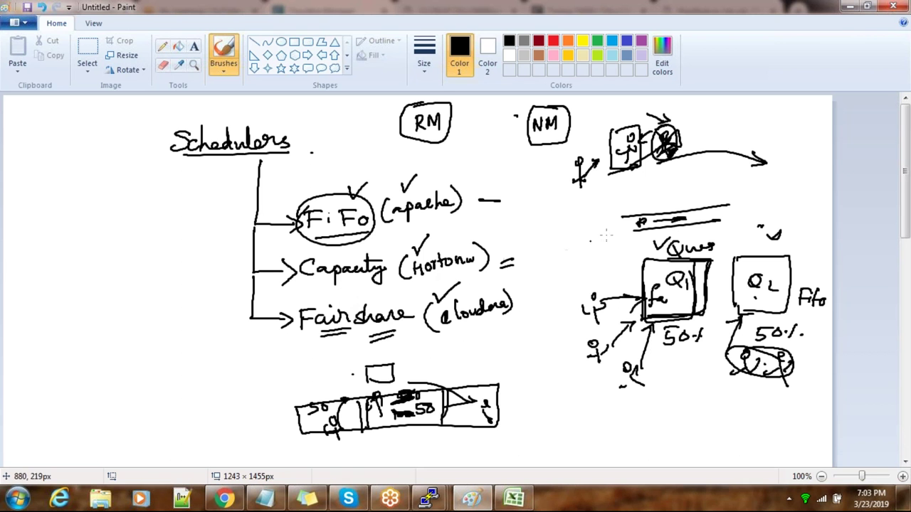
{"action": "mouse_move", "coordinate": [624, 240]}
{"action": "left_mouse_down"}
{"action": "mouse_move", "coordinate": [703, 239]}
{"action": "mouse_move", "coordinate": [712, 304]}
{"action": "mouse_move", "coordinate": [599, 293]}
{"action": "mouse_move", "coordinate": [646, 231]}
{"action": "left_mouse_up"}
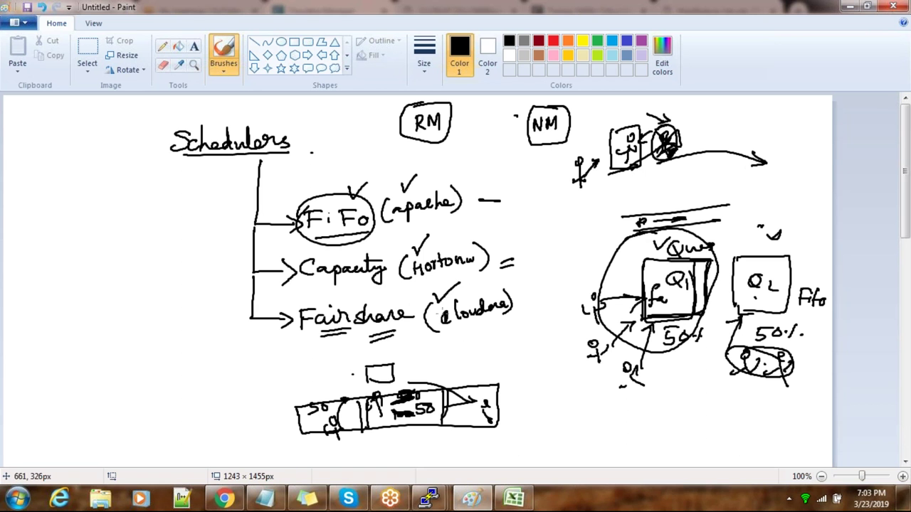
Step: Underline '(cloudera)' beside Fairshare, click Finish on the restart wizard, and bring up the root@master1 terminal
{"action": "mouse_move", "coordinate": [423, 343]}
{"action": "left_mouse_down"}
{"action": "mouse_move", "coordinate": [498, 313]}
{"action": "mouse_move", "coordinate": [479, 329]}
{"action": "mouse_move", "coordinate": [493, 321]}
{"action": "left_mouse_up"}
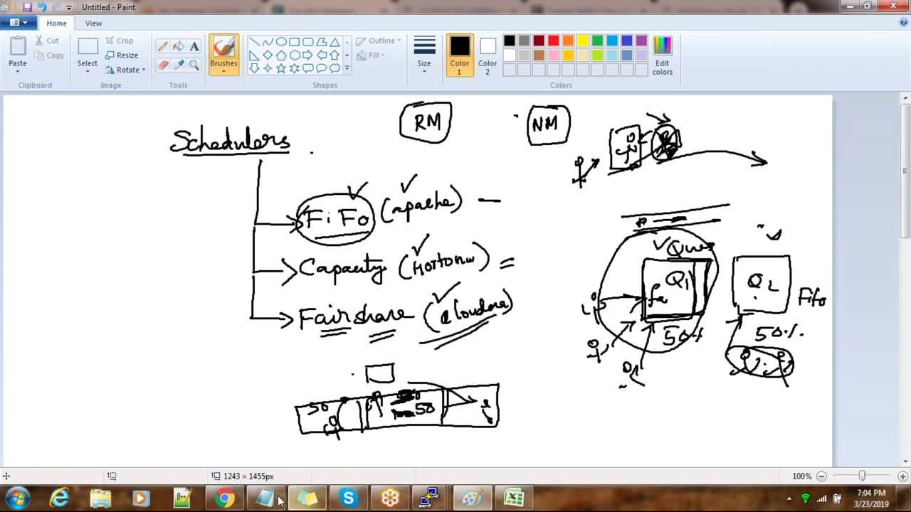
{"action": "left_click", "coordinate": [225, 498]}
{"action": "left_click", "coordinate": [766, 467]}
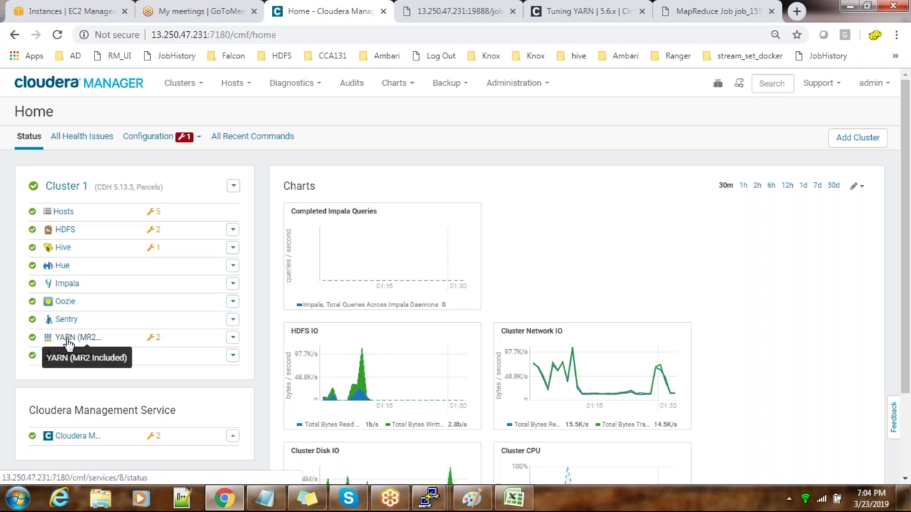
{"action": "mouse_move", "coordinate": [429, 498]}
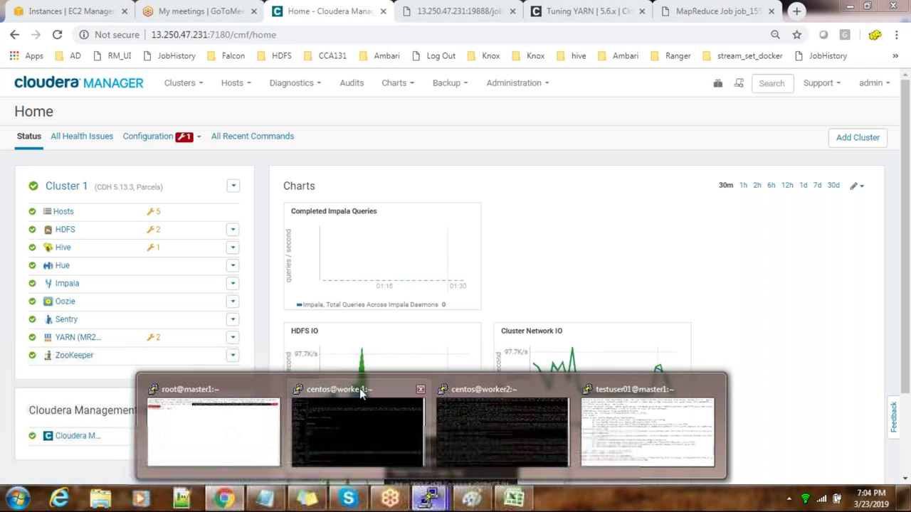
{"action": "left_click", "coordinate": [252, 429]}
Step: Switch to the first user account with su - and recall the hadoop pi command
{"action": "type", "text": "su -0"}
{"action": "key", "text": "BackSpace"}
{"action": "key", "text": "BackSpace"}
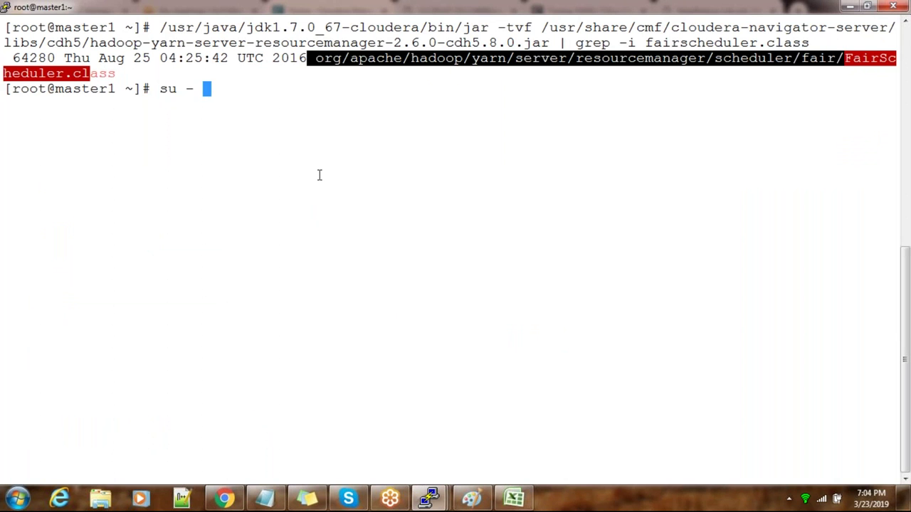
{"action": "type", "text": "sijeeshkt"}
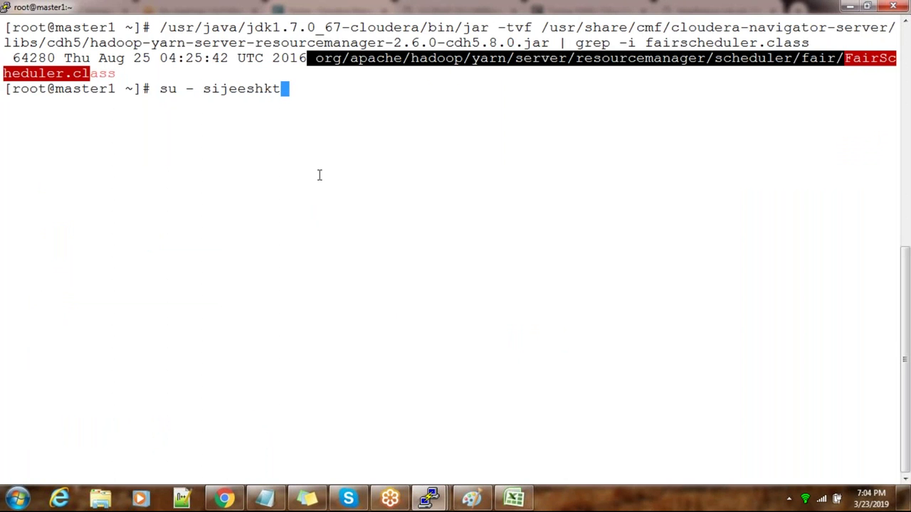
{"action": "key", "text": "Return"}
{"action": "key", "text": "Up"}
{"action": "key", "text": "Up"}
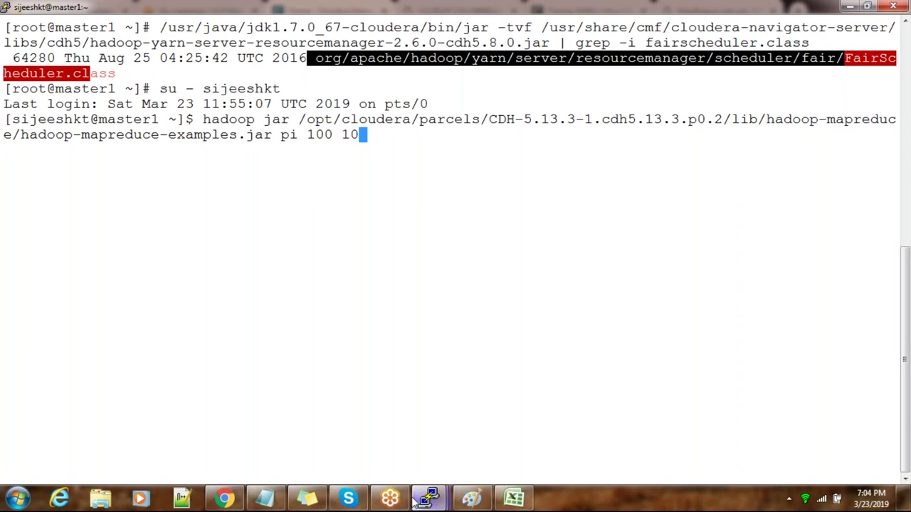
Step: In the second user's terminal, clear the screen and recall the hadoop pi command
{"action": "mouse_move", "coordinate": [420, 498]}
{"action": "left_click", "coordinate": [633, 433]}
{"action": "scroll", "coordinate": [620, 334], "scroll_direction": "down", "scroll_amount": 10}
{"action": "type", "text": "clear"}
{"action": "key", "text": "Return"}
{"action": "key", "text": "Up"}
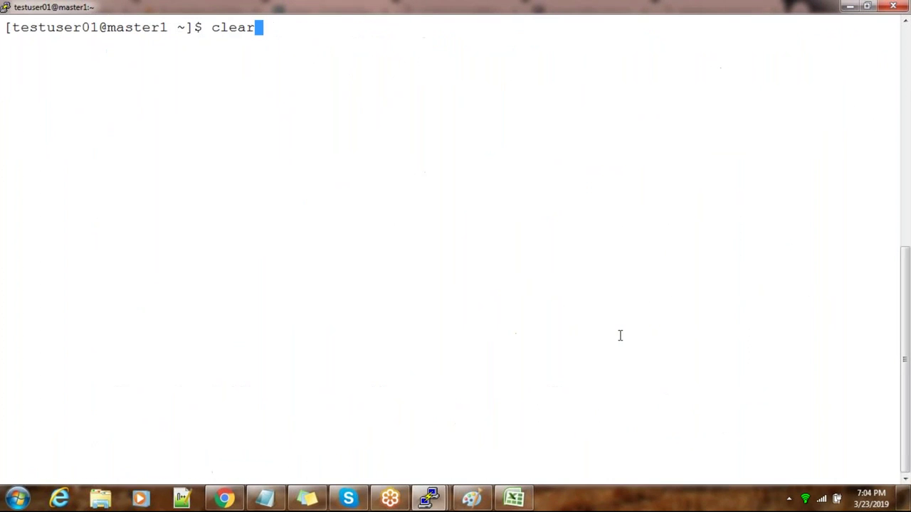
{"action": "key", "text": "Up"}
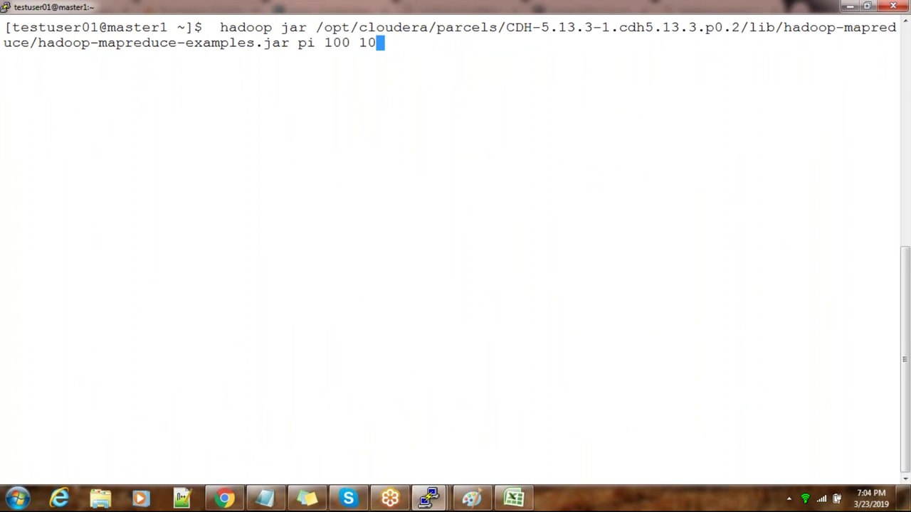
Step: Launch the Pi example with 100 maps and 10 samples as the first user
{"action": "mouse_move", "coordinate": [429, 498]}
{"action": "left_click", "coordinate": [647, 423]}
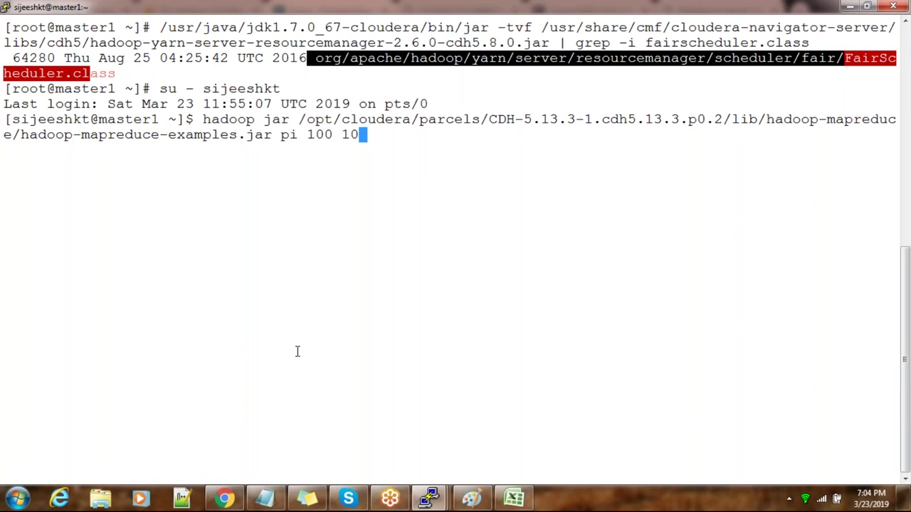
{"action": "double_click", "coordinate": [317, 133]}
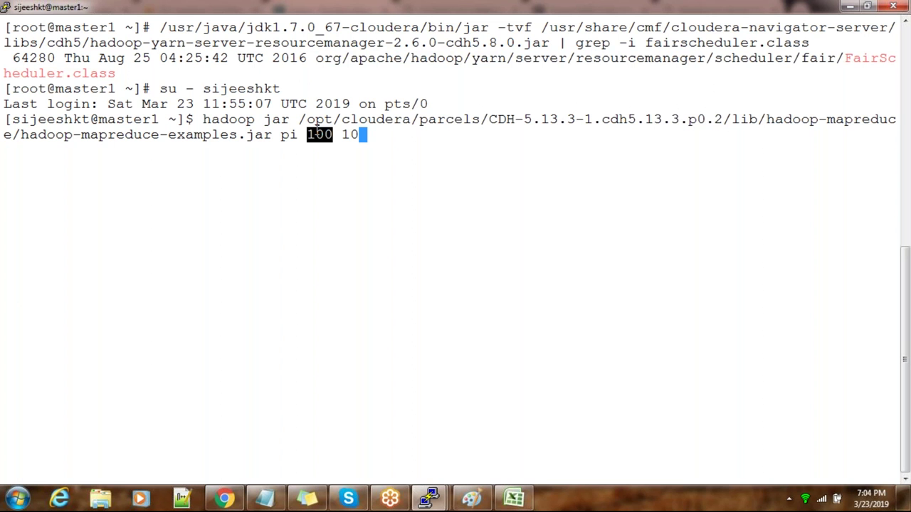
{"action": "key", "text": "Return"}
{"action": "left_click", "coordinate": [225, 500]}
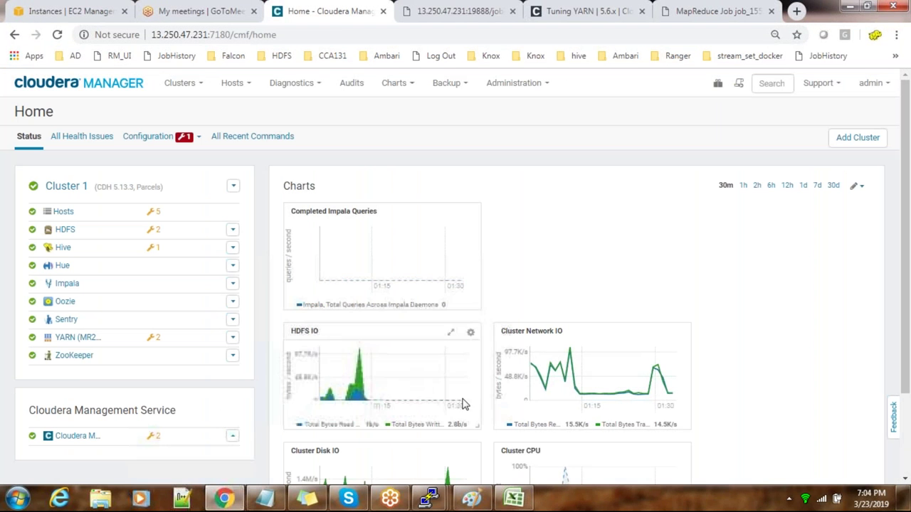
Step: Launch the same Pi job concurrently from the second user's terminal
{"action": "mouse_move", "coordinate": [429, 498]}
{"action": "left_click", "coordinate": [214, 437]}
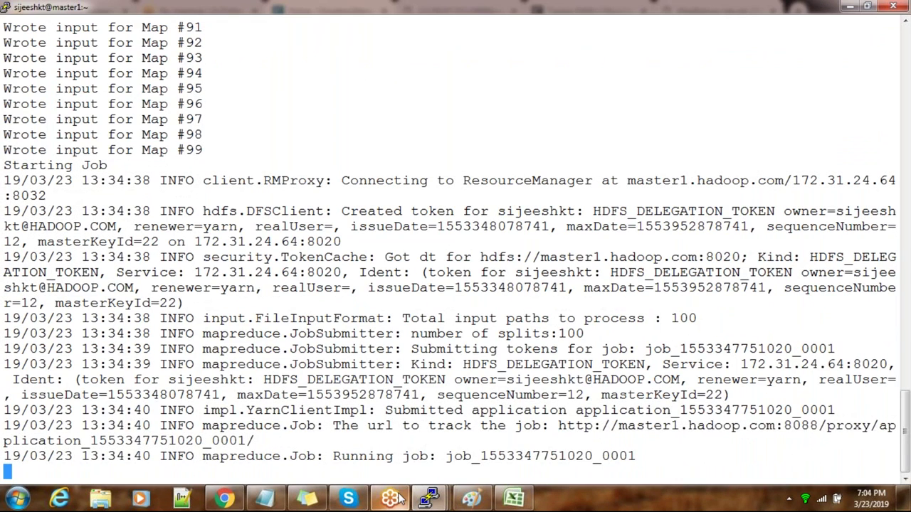
{"action": "left_click", "coordinate": [442, 504]}
{"action": "left_click", "coordinate": [562, 409]}
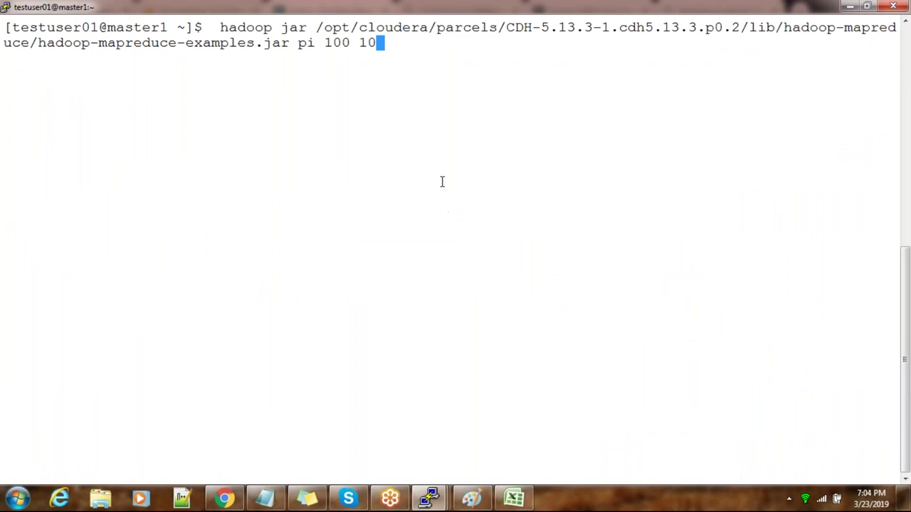
{"action": "key", "text": "Return"}
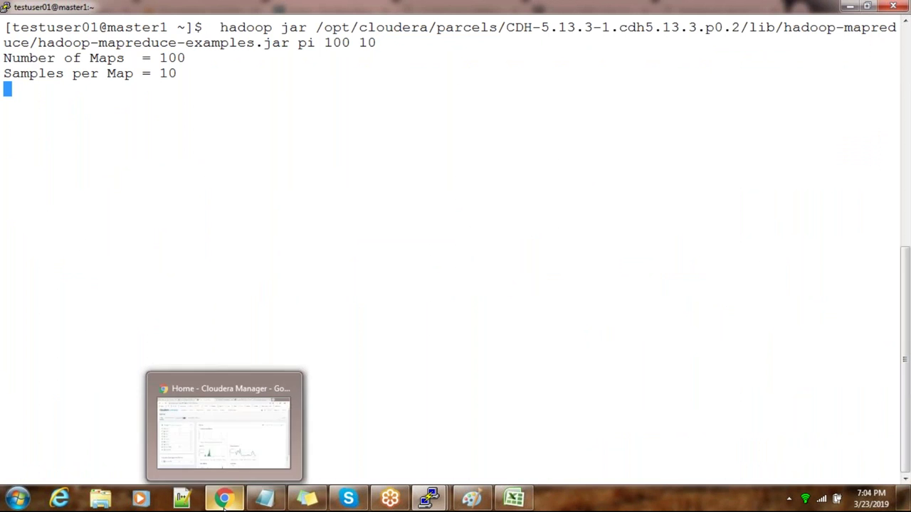
{"action": "left_click", "coordinate": [224, 501]}
Step: Copy the master node's public IP address from the EC2 instances list
{"action": "left_click", "coordinate": [699, 13]}
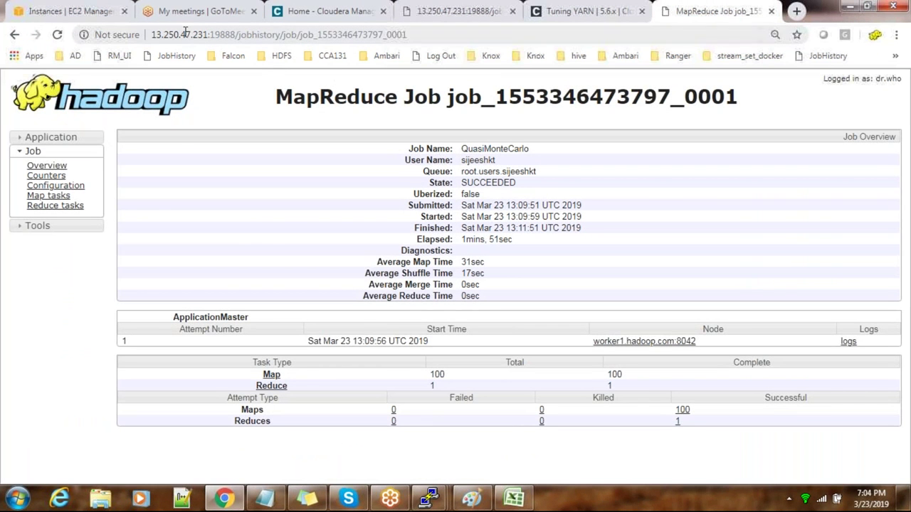
{"action": "left_click", "coordinate": [302, 12]}
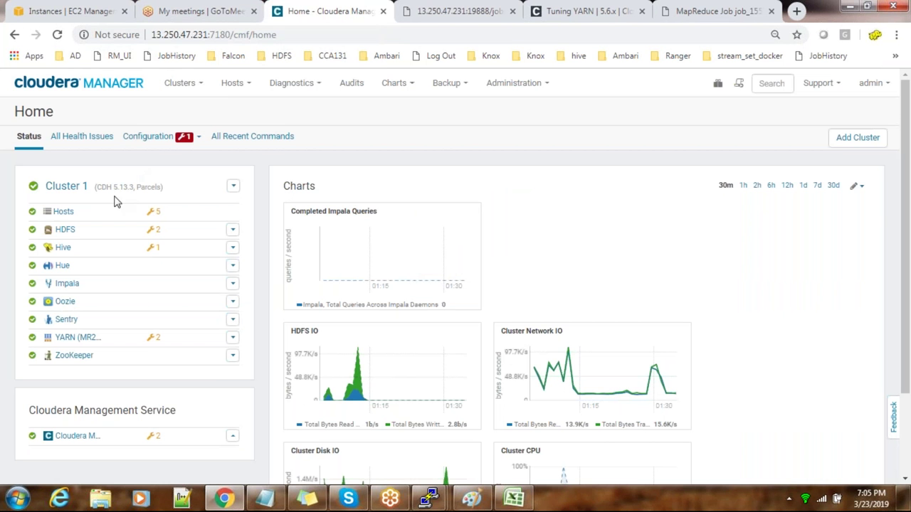
{"action": "left_click", "coordinate": [103, 12]}
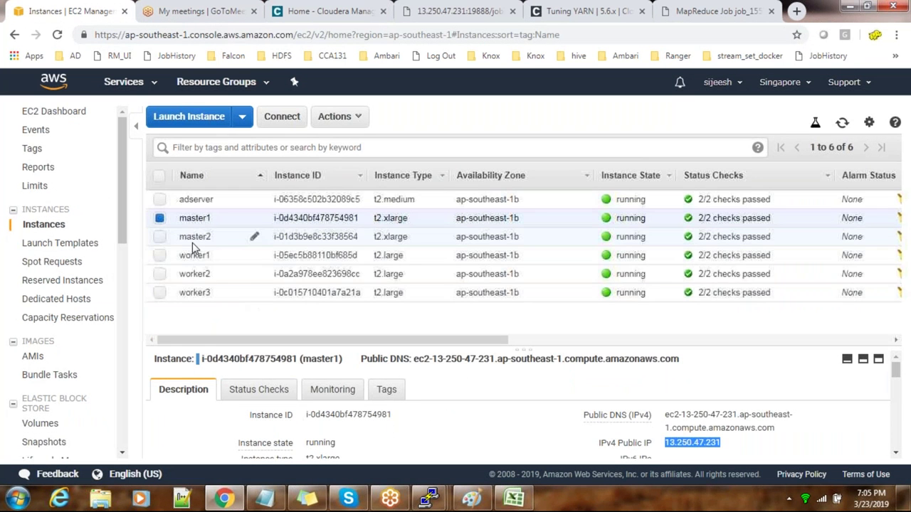
{"action": "left_click", "coordinate": [733, 444]}
{"action": "left_click", "coordinate": [733, 444]}
Step: Open the ResourceManager UI at the master's IP on port 8088 in a new tab
{"action": "left_click", "coordinate": [796, 11]}
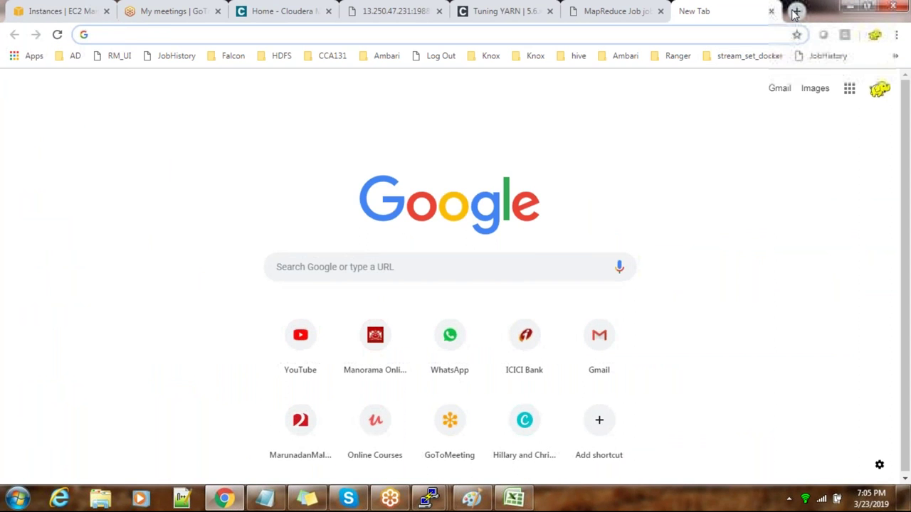
{"action": "key", "text": "ctrl+v"}
{"action": "type", "text": ":8088"}
{"action": "key", "text": "Return"}
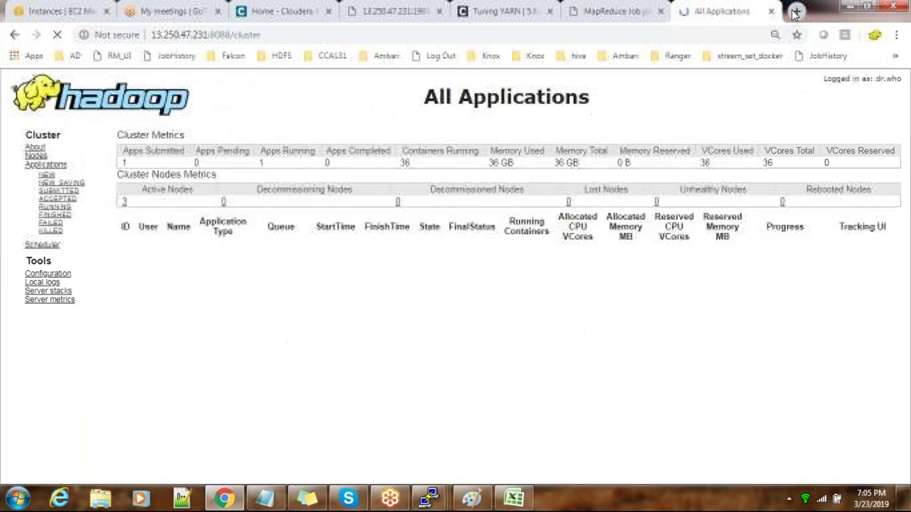
{"action": "left_click", "coordinate": [551, 36]}
{"action": "left_click", "coordinate": [467, 400]}
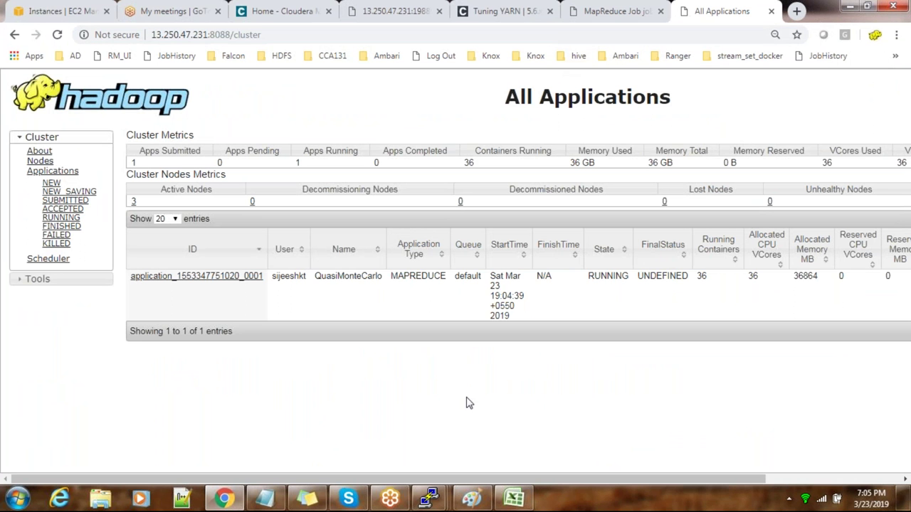
Step: Reload All Applications until both Pi jobs appear, then open the ApplicationMaster link's options
{"action": "mouse_move", "coordinate": [429, 498]}
{"action": "left_click", "coordinate": [457, 443]}
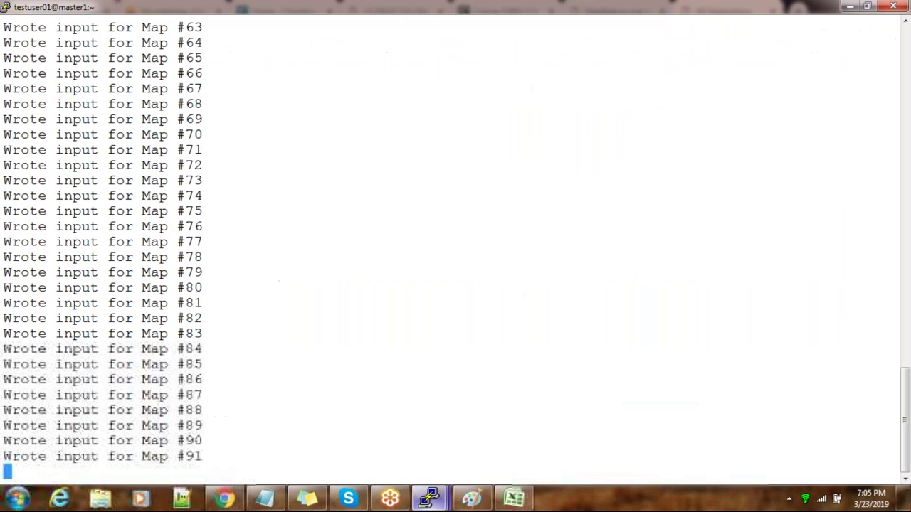
{"action": "left_click", "coordinate": [848, 7]}
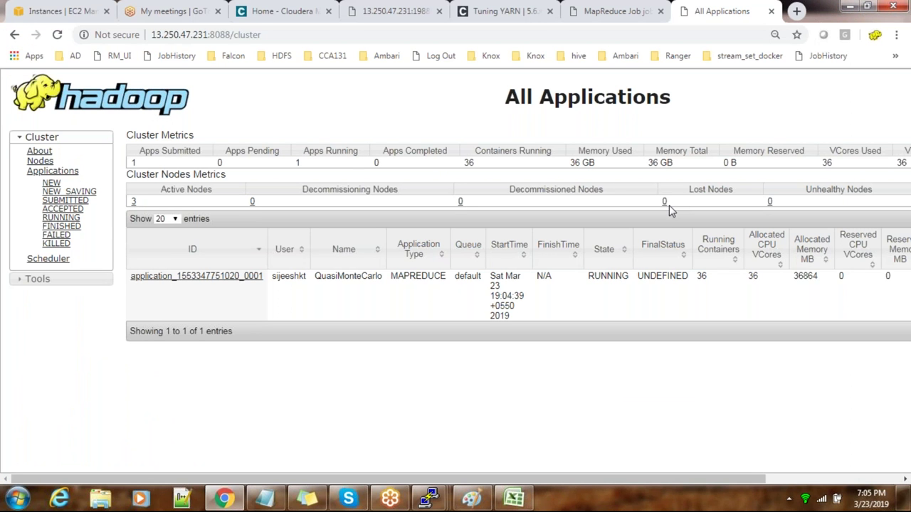
{"action": "left_click", "coordinate": [517, 36]}
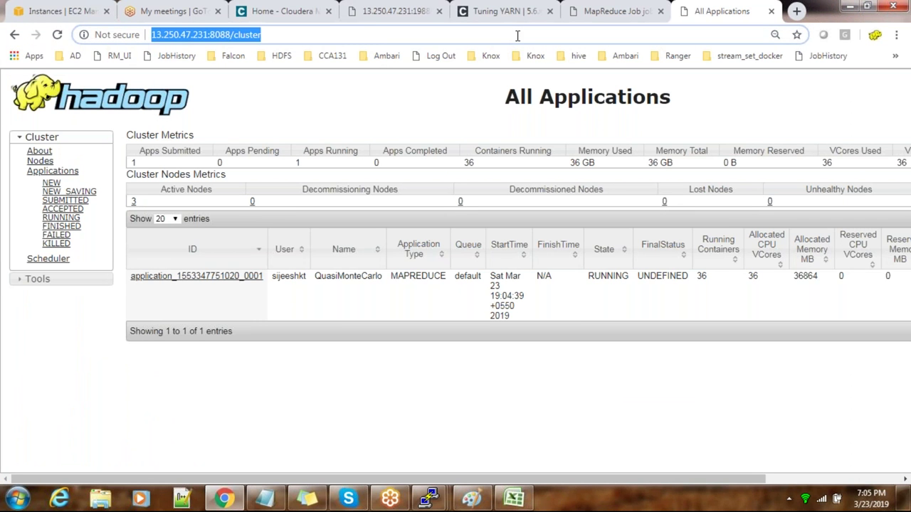
{"action": "key", "text": "Return"}
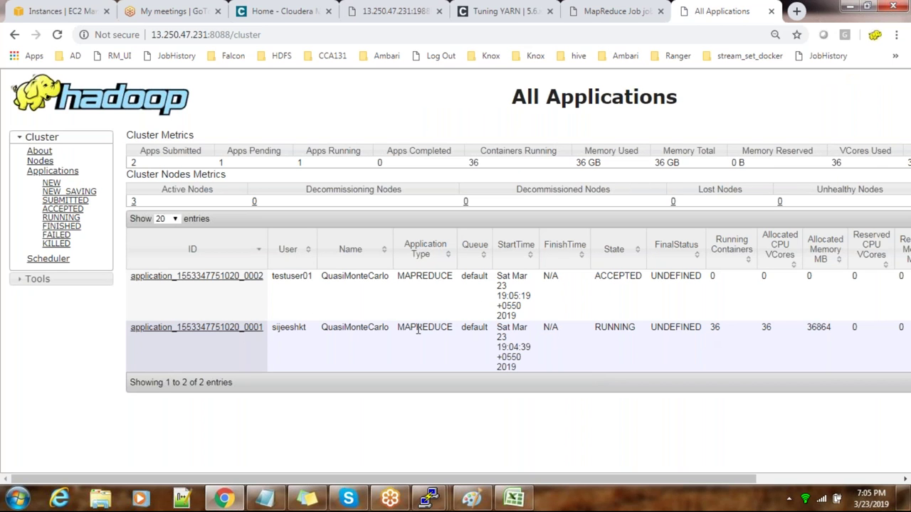
{"action": "left_click", "coordinate": [326, 33]}
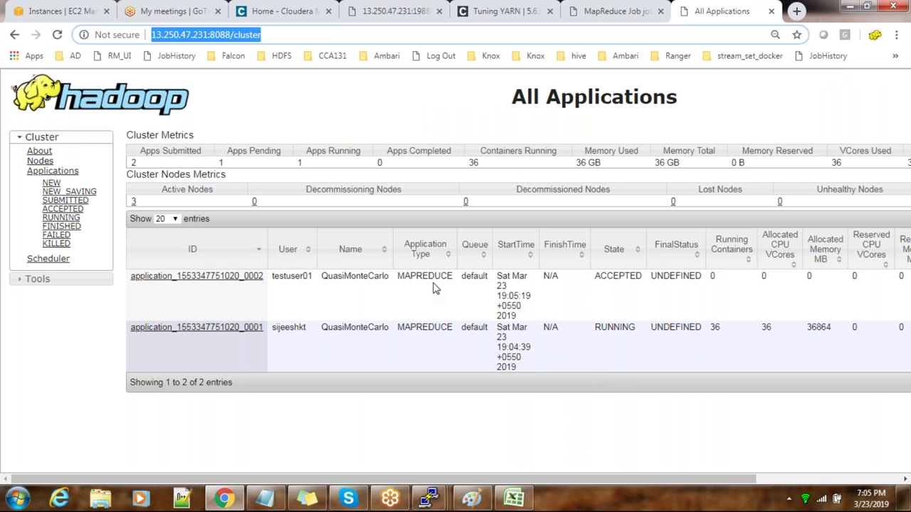
{"action": "key", "text": "Return"}
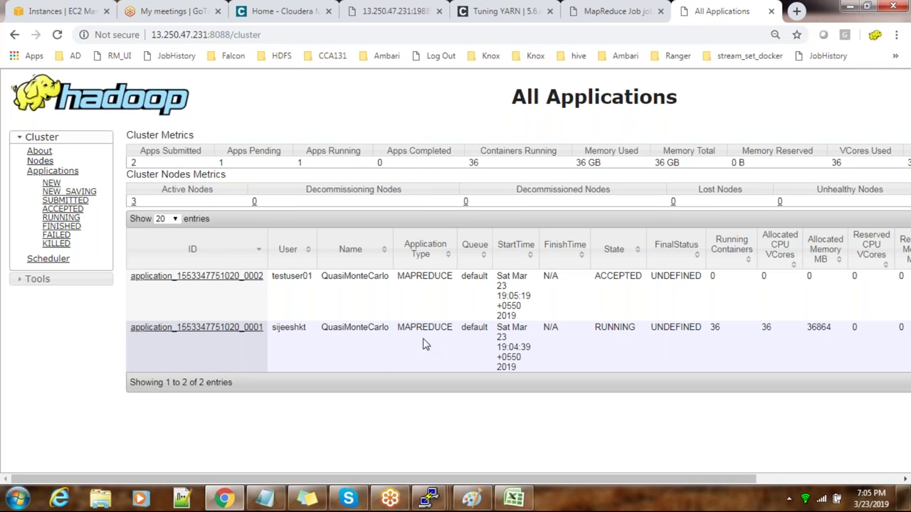
{"action": "left_click_drag", "start_coordinate": [615, 481], "coordinate": [802, 393]}
{"action": "right_click", "coordinate": [838, 335]}
Step: Open the ApplicationMaster page in a new tab, replacing the unresolvable host name with the IP
{"action": "left_click", "coordinate": [769, 340]}
{"action": "left_click", "coordinate": [740, 13]}
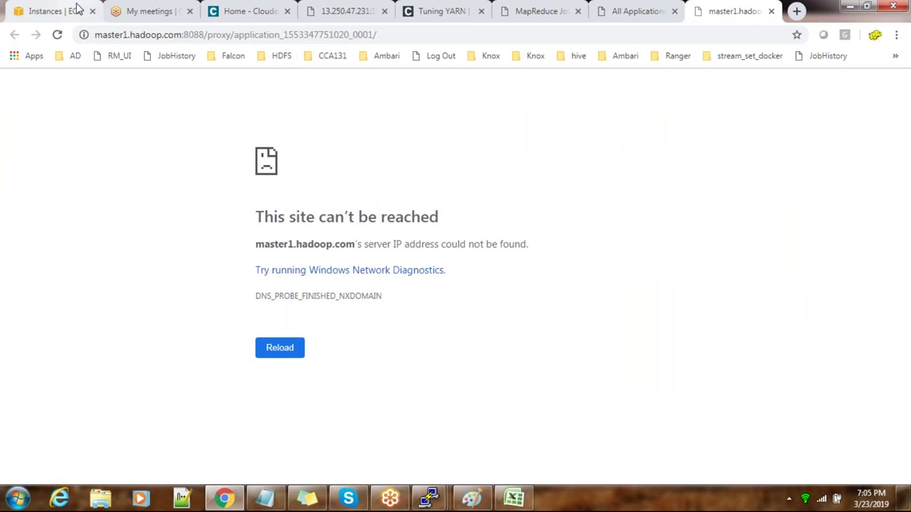
{"action": "left_click_drag", "start_coordinate": [185, 35], "coordinate": [3, 44]}
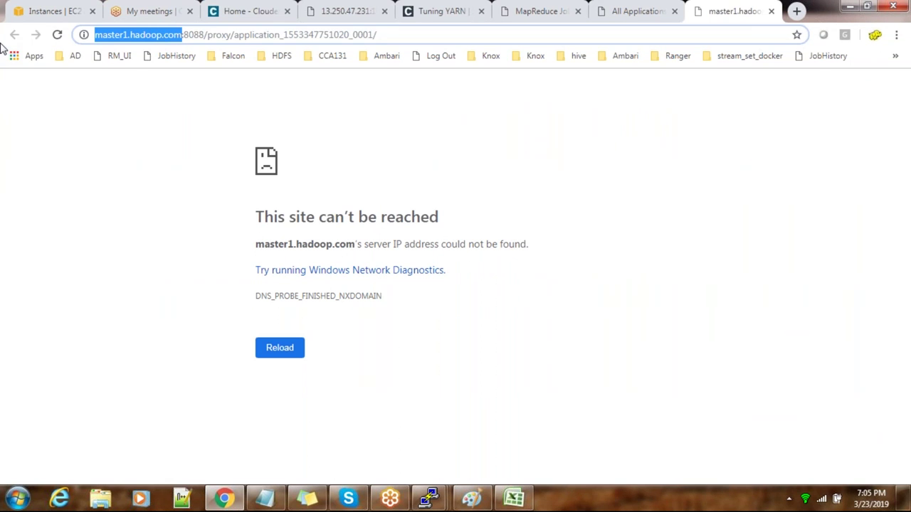
{"action": "key", "text": "ctrl+v"}
{"action": "key", "text": "Return"}
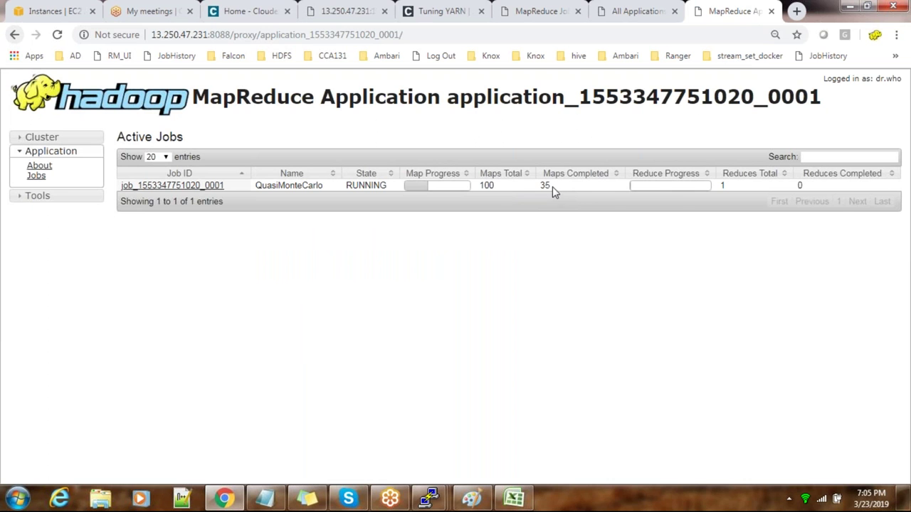
{"action": "left_click", "coordinate": [427, 36]}
{"action": "key", "text": "Return"}
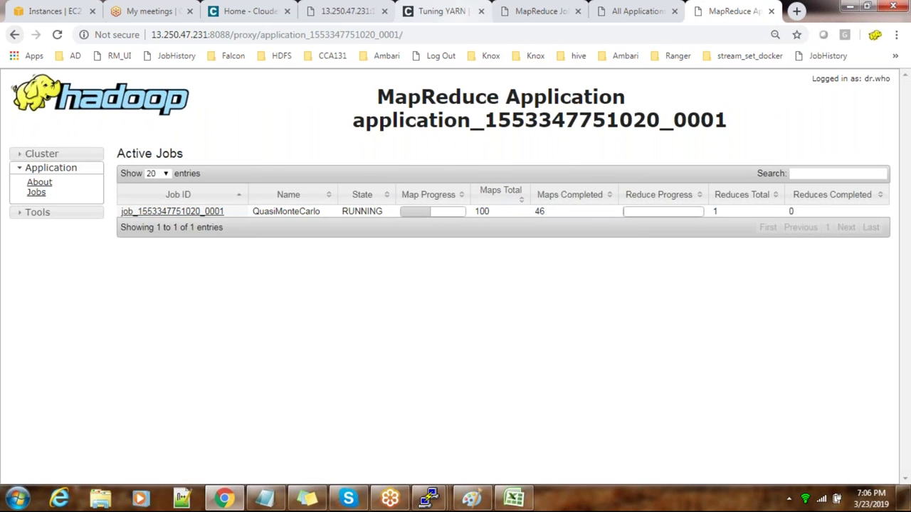
Step: Open the running QuasiMonteCarlo job's overview and reload it twice to refresh task progress
{"action": "left_click", "coordinate": [448, 31]}
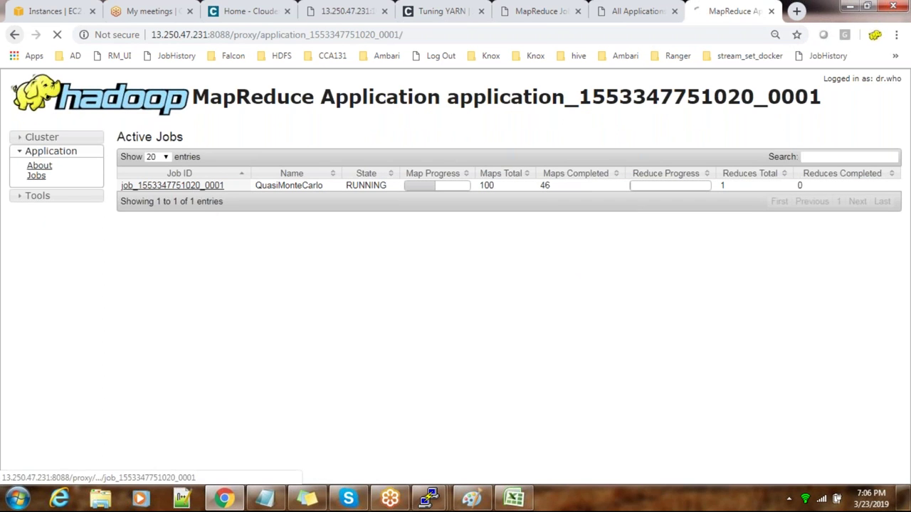
{"action": "left_click", "coordinate": [196, 186]}
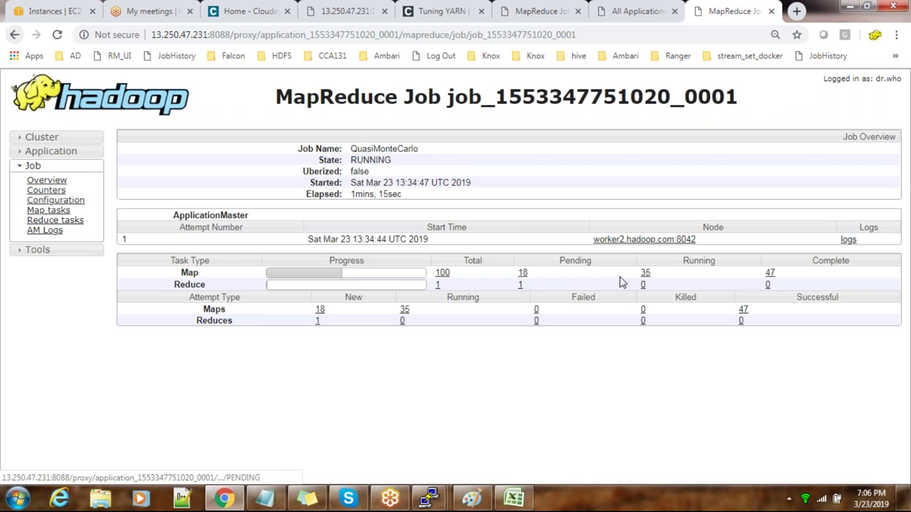
{"action": "left_click", "coordinate": [394, 29]}
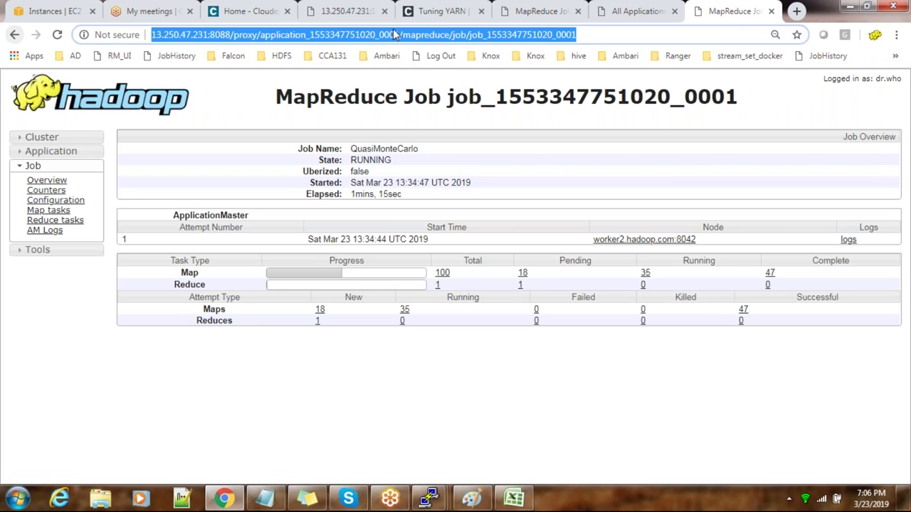
{"action": "left_click", "coordinate": [593, 36]}
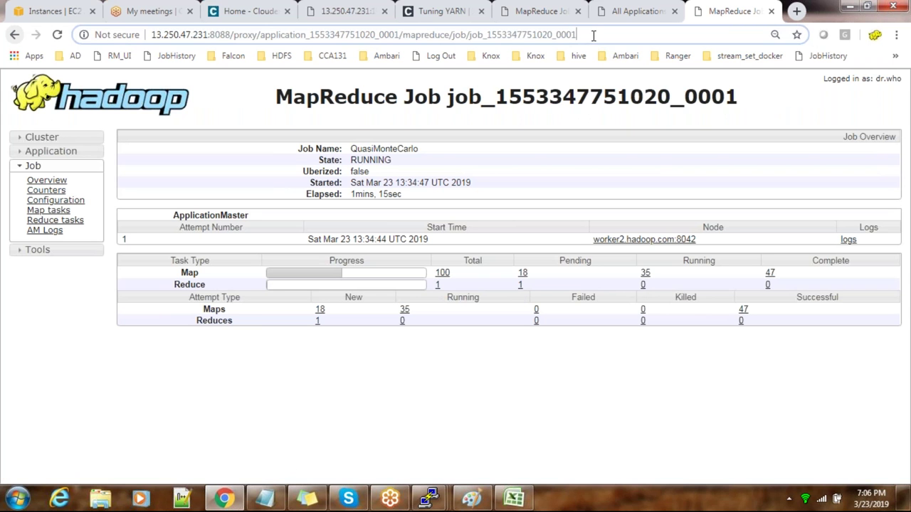
{"action": "key", "text": "Return"}
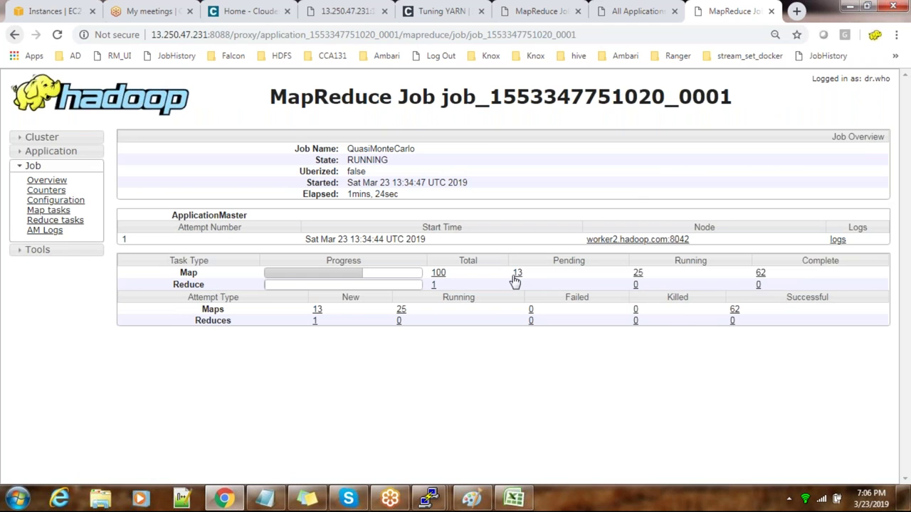
{"action": "left_click", "coordinate": [496, 35]}
{"action": "key", "text": "Return"}
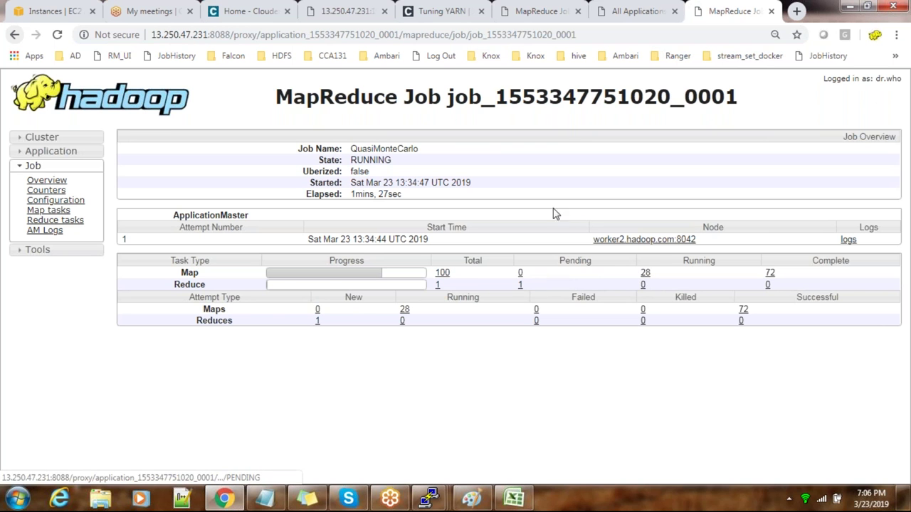
{"action": "left_click", "coordinate": [616, 12]}
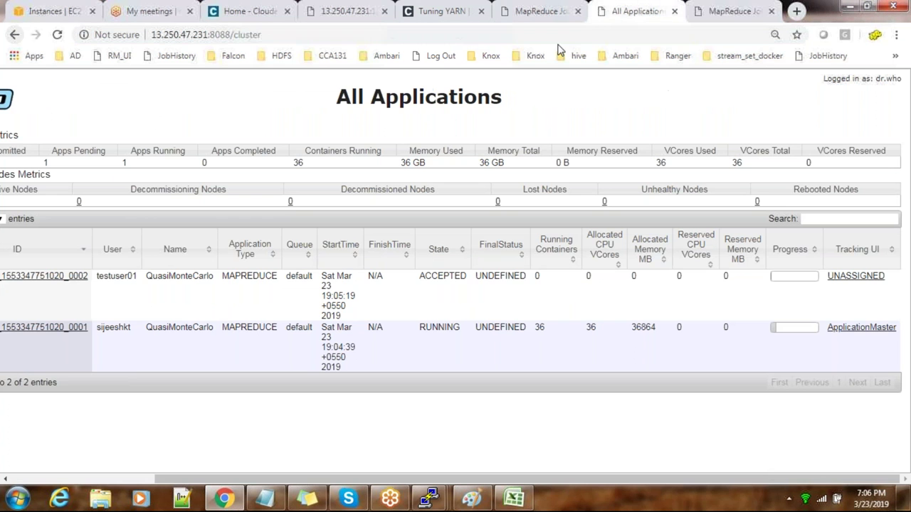
Step: Reload the applications list, glancing at the YARN tuning guide and the earlier finished job
{"action": "left_click", "coordinate": [520, 35]}
{"action": "key", "text": "Return"}
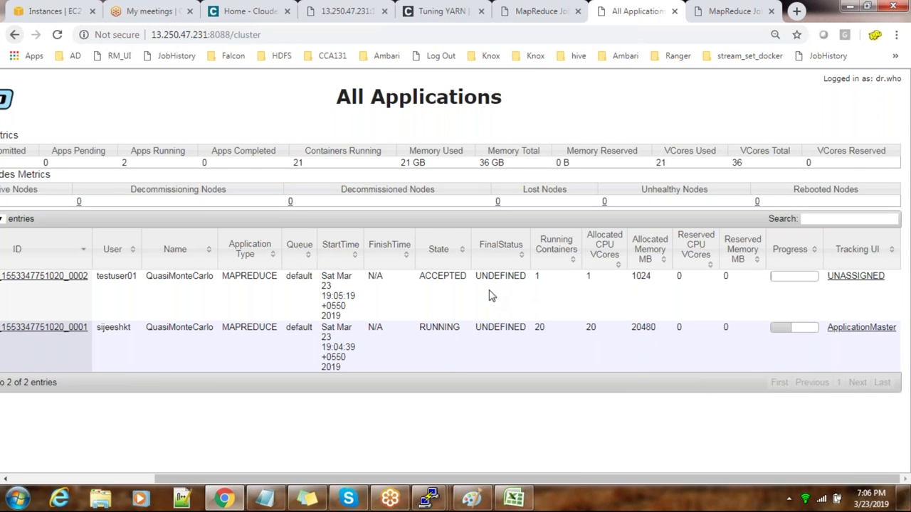
{"action": "left_click", "coordinate": [403, 21]}
{"action": "left_click", "coordinate": [567, 14]}
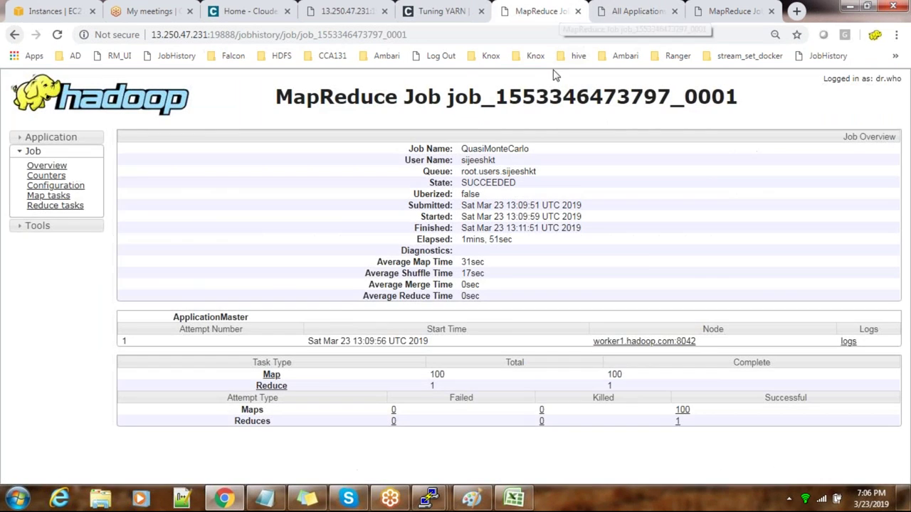
{"action": "left_click", "coordinate": [619, 14]}
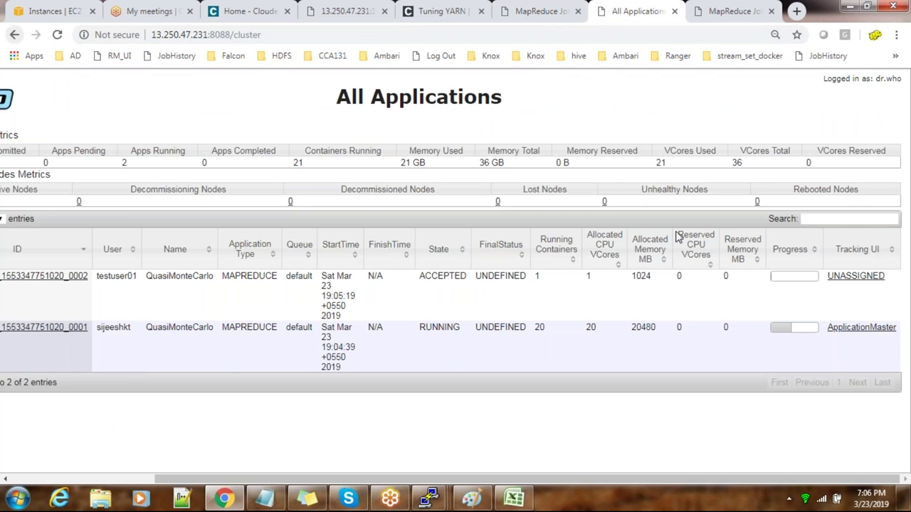
{"action": "left_click", "coordinate": [510, 26]}
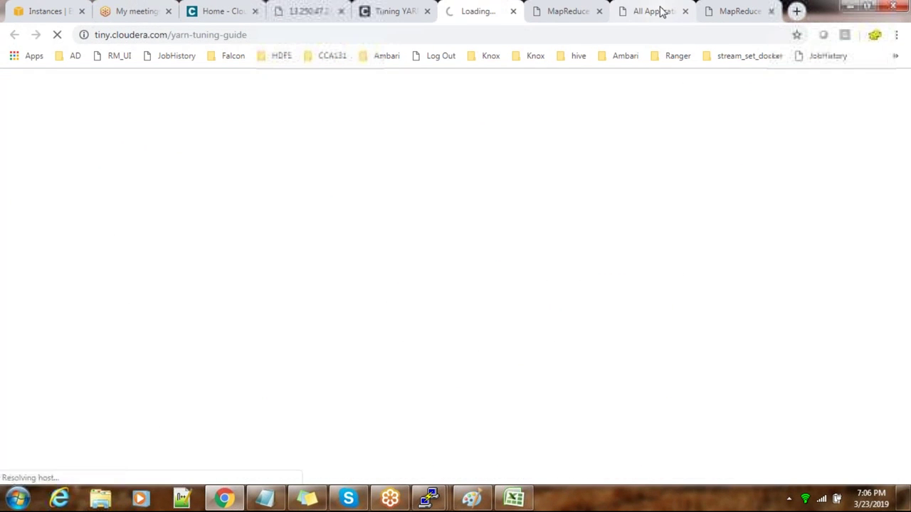
{"action": "left_click", "coordinate": [660, 11]}
{"action": "left_click", "coordinate": [569, 34]}
{"action": "key", "text": "Return"}
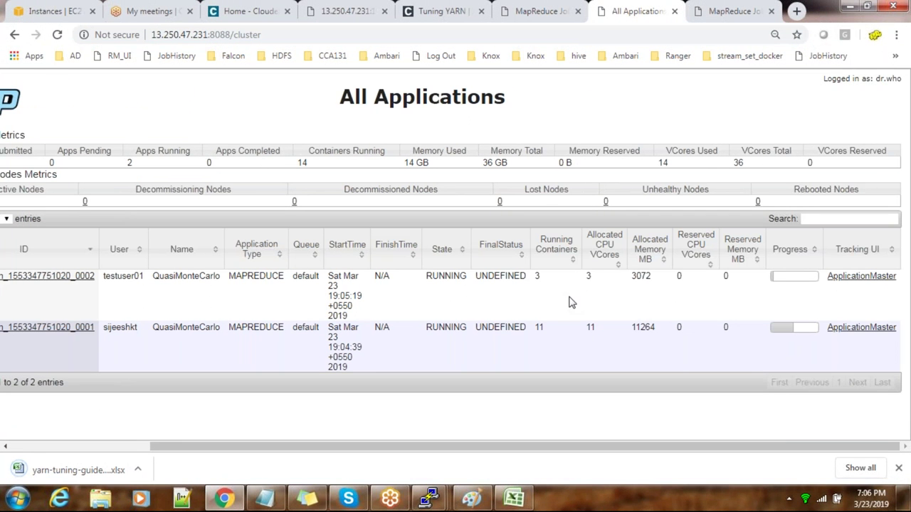
Step: Check the running job's progress, then reload the list until job 0001 shows finished
{"action": "left_click", "coordinate": [761, 7]}
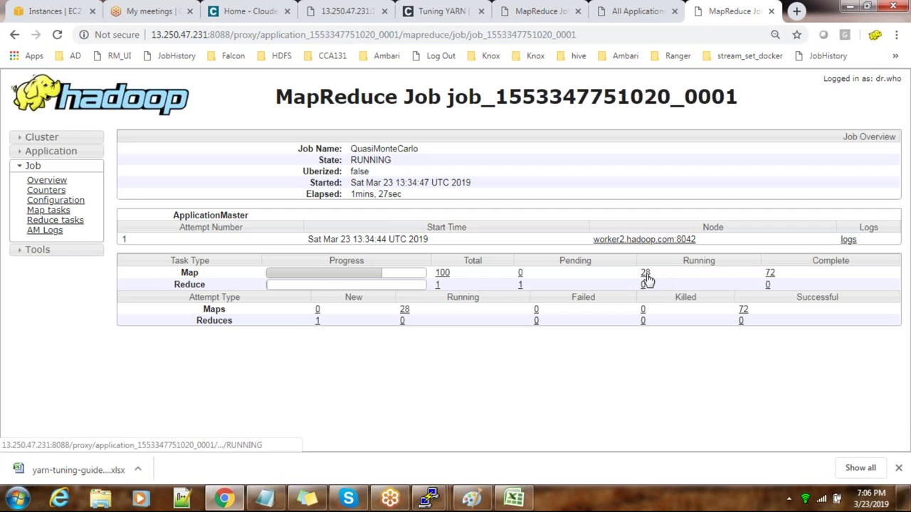
{"action": "left_click", "coordinate": [633, 11]}
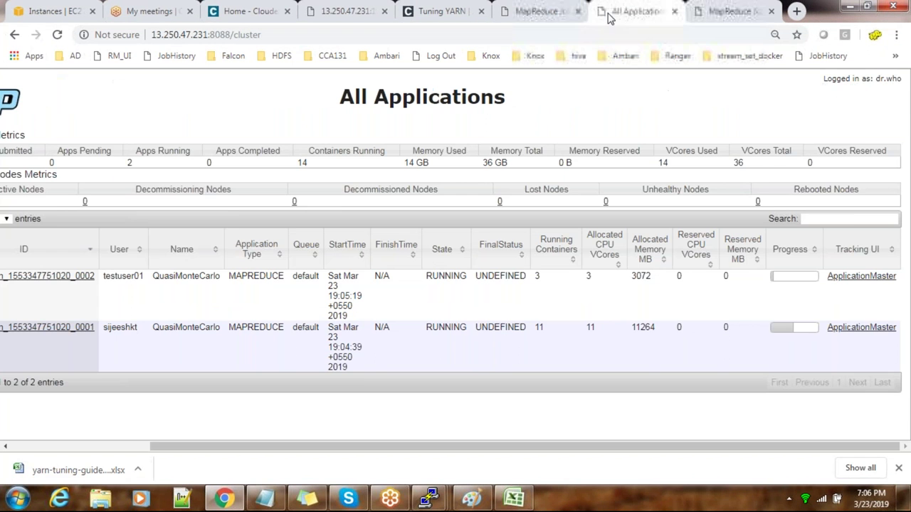
{"action": "left_click", "coordinate": [703, 11]}
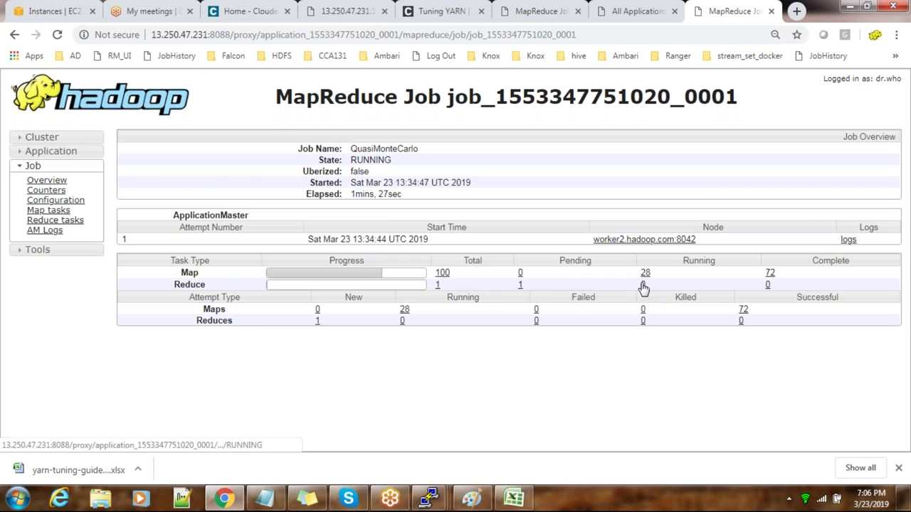
{"action": "left_click", "coordinate": [616, 12]}
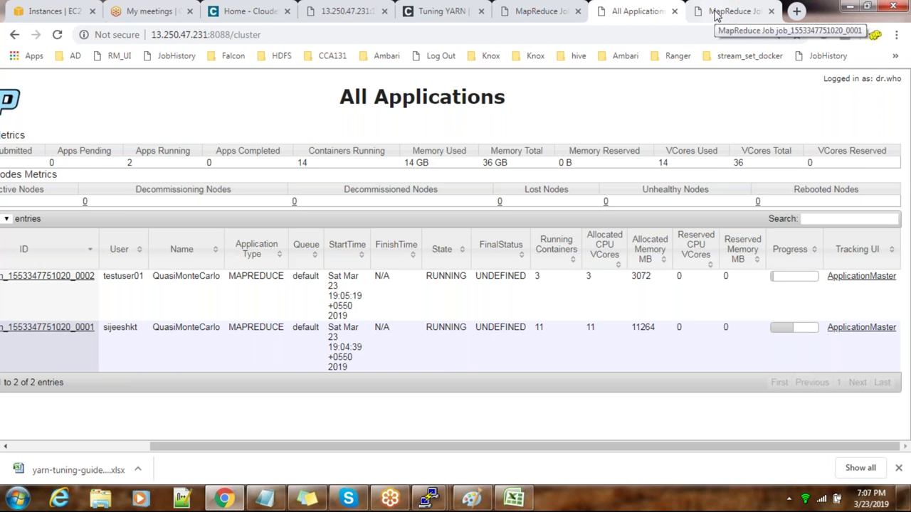
{"action": "left_click", "coordinate": [642, 32]}
{"action": "key", "text": "Return"}
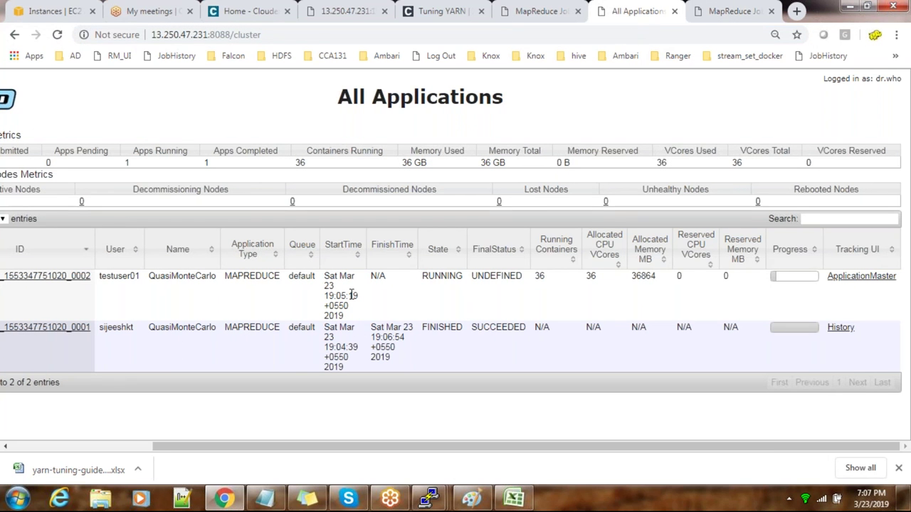
Step: Highlight job 0002's RUNNING/UNDEFINED status and both jobs' default queue cells
{"action": "left_click_drag", "start_coordinate": [423, 276], "coordinate": [520, 281]}
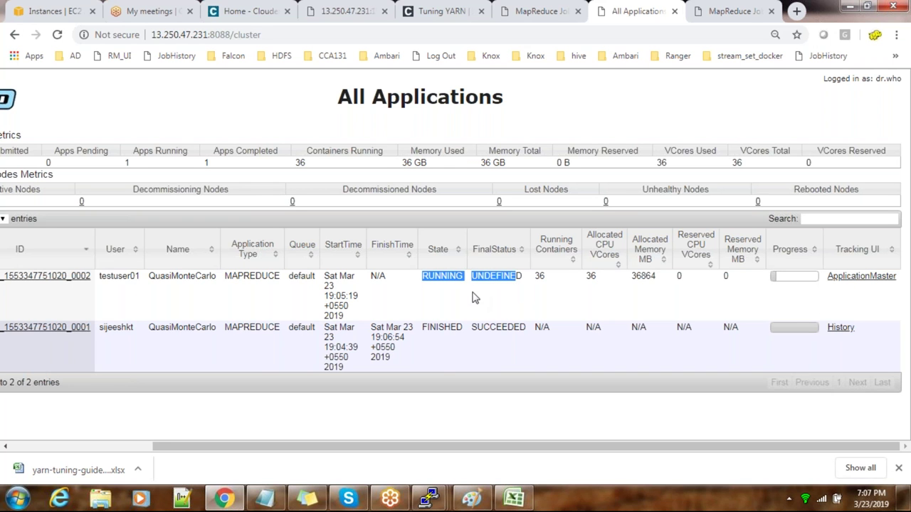
{"action": "left_click", "coordinate": [439, 299]}
{"action": "left_click_drag", "start_coordinate": [423, 275], "coordinate": [541, 274]}
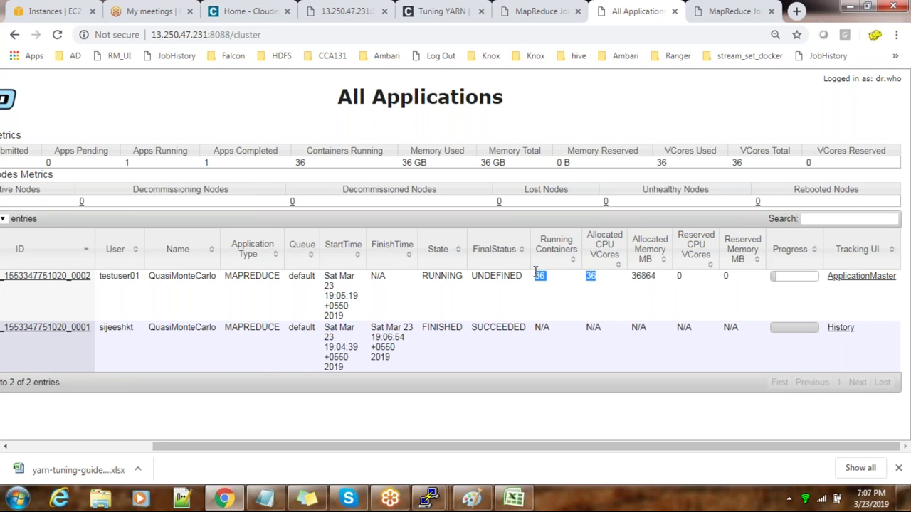
{"action": "double_click", "coordinate": [299, 330]}
{"action": "double_click", "coordinate": [302, 278]}
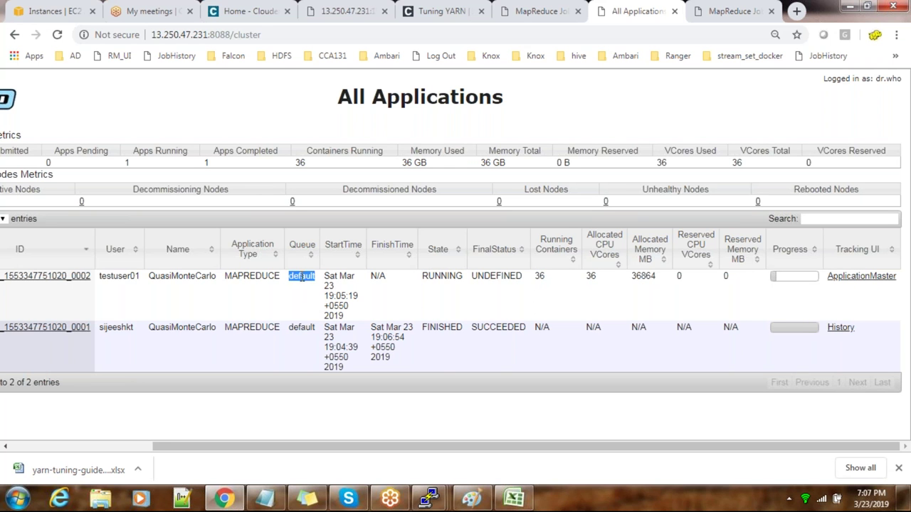
{"action": "double_click", "coordinate": [304, 327]}
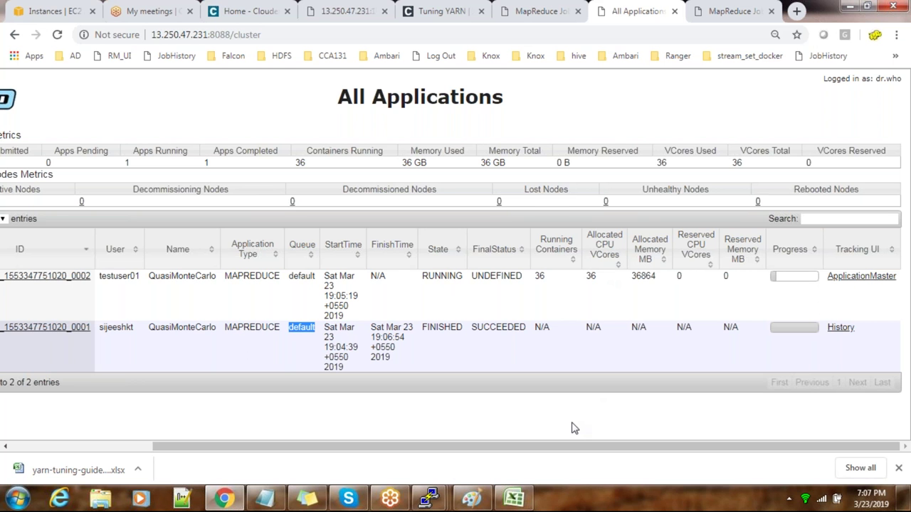
{"action": "left_click", "coordinate": [481, 498]}
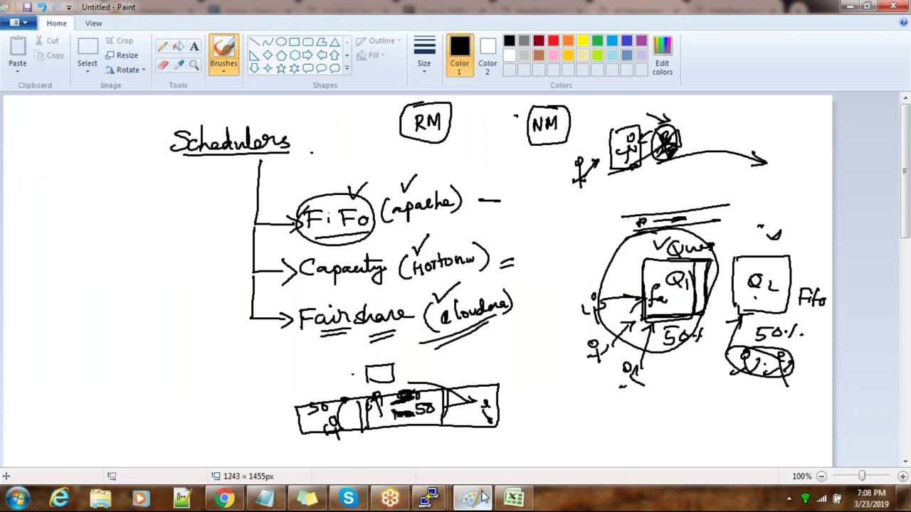
Step: Bring Chrome forward from its taskbar preview and switch to the Cloudera Manager home tab
{"action": "mouse_move", "coordinate": [386, 501]}
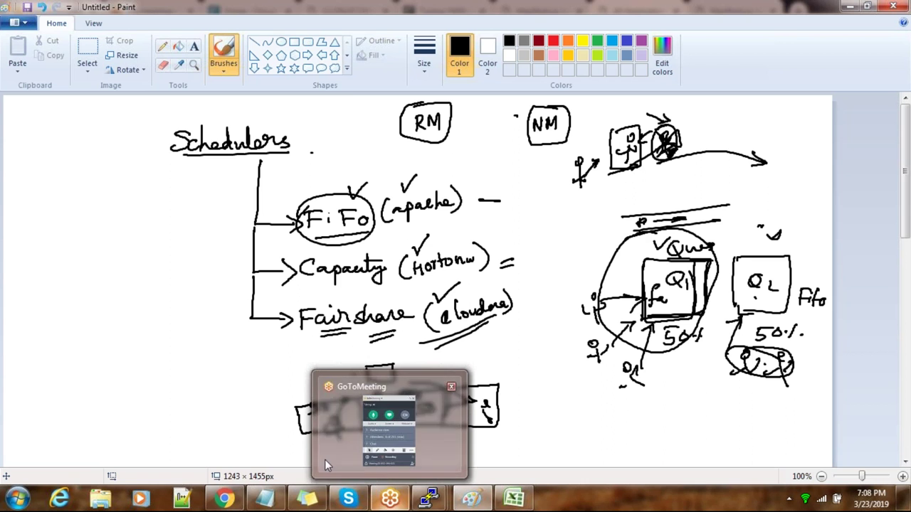
{"action": "mouse_move", "coordinate": [229, 503]}
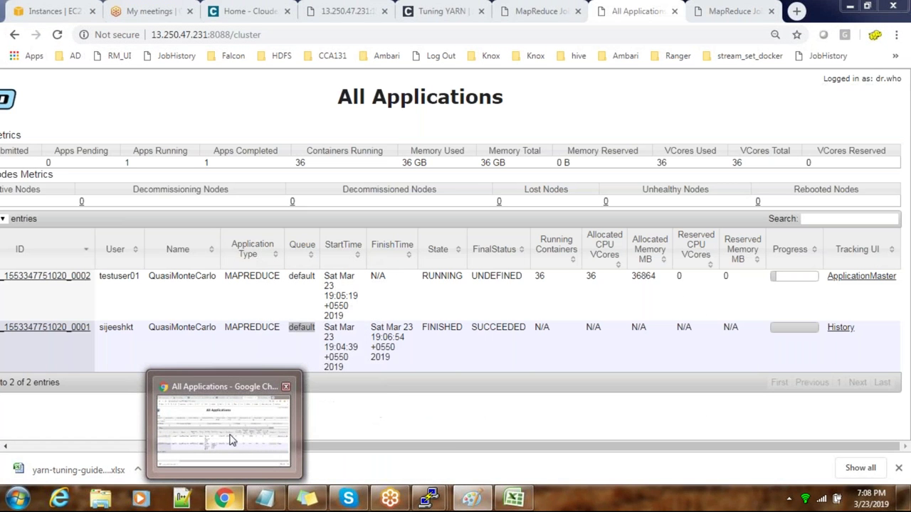
{"action": "left_click", "coordinate": [232, 440]}
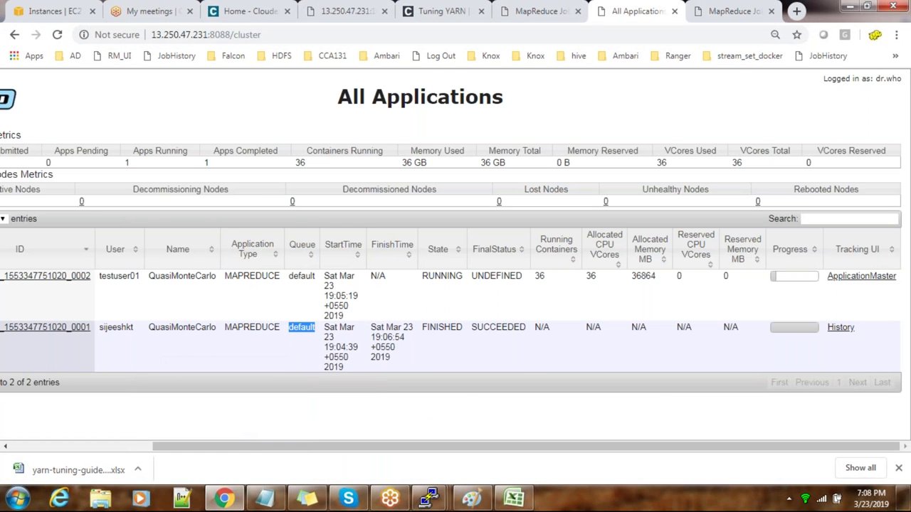
{"action": "left_click", "coordinate": [244, 20]}
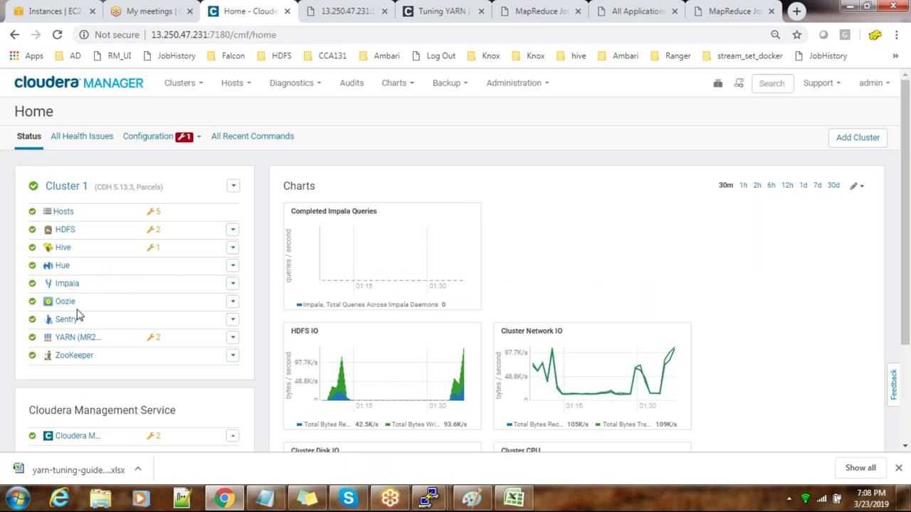
{"action": "left_click", "coordinate": [76, 337]}
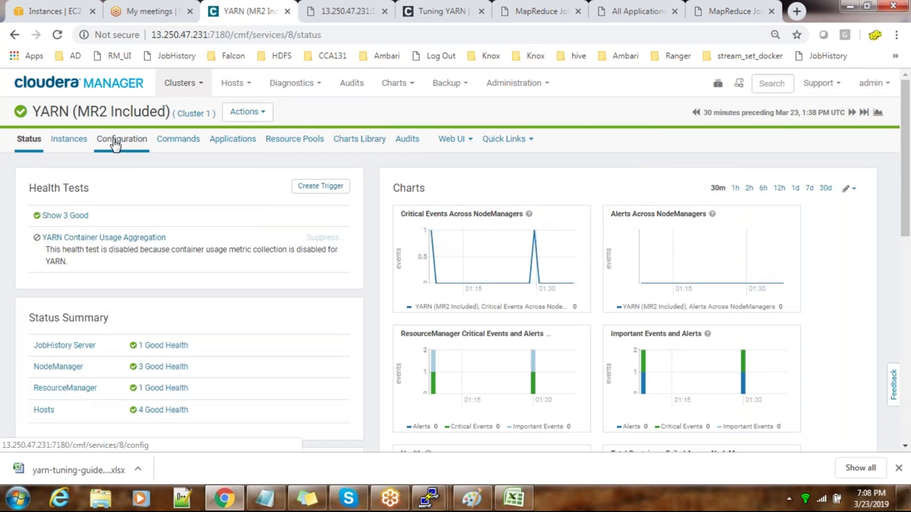
{"action": "left_click", "coordinate": [116, 144]}
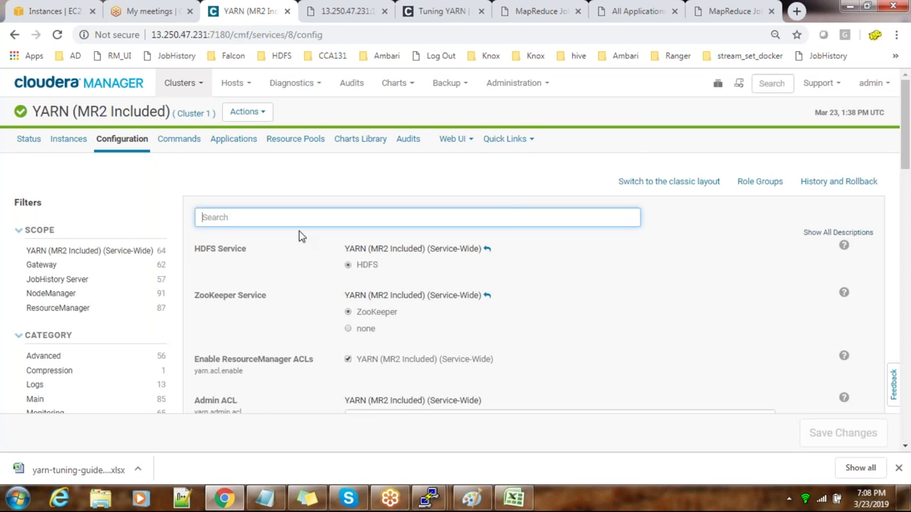
{"action": "type", "text": "sche"}
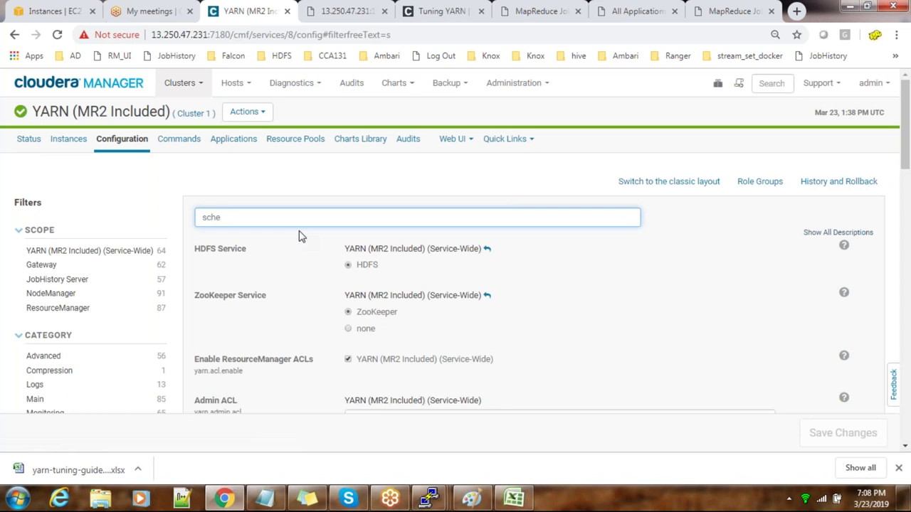
{"action": "type", "text": "d"}
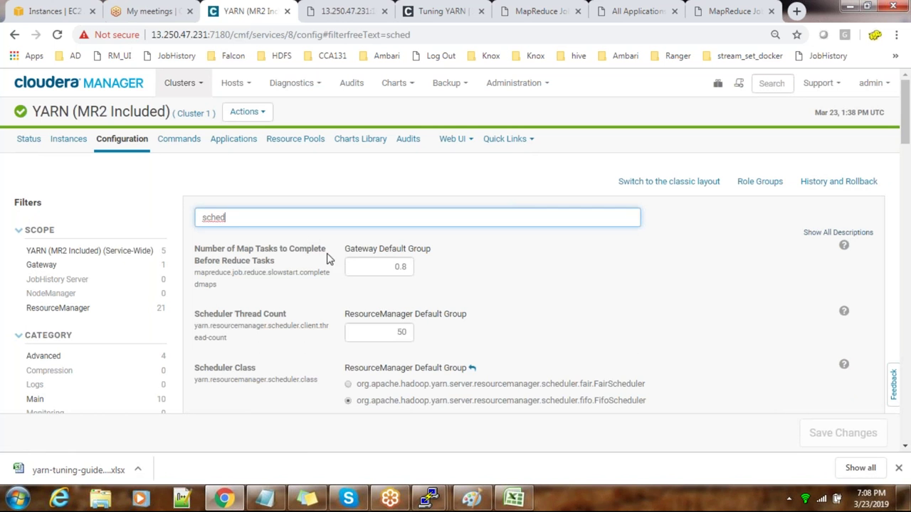
{"action": "scroll", "coordinate": [447, 313], "scroll_direction": "down", "scroll_amount": 1}
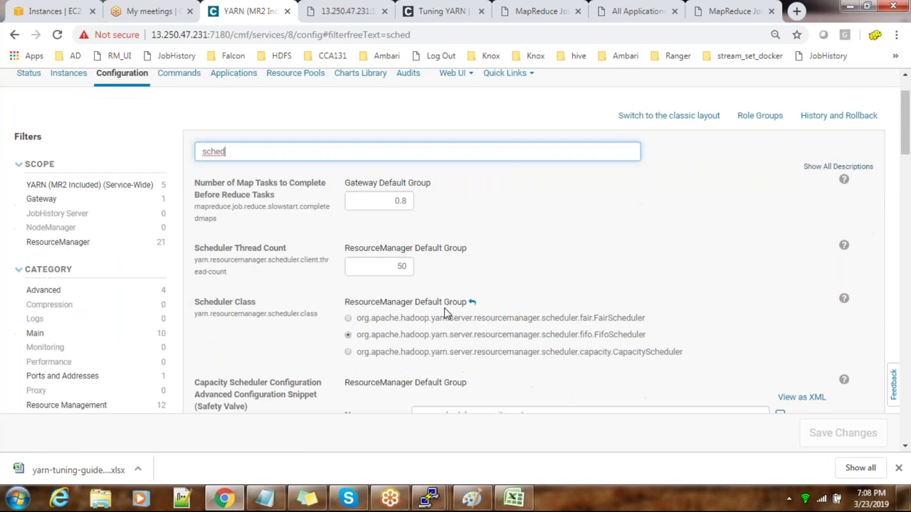
{"action": "left_click", "coordinate": [348, 352]}
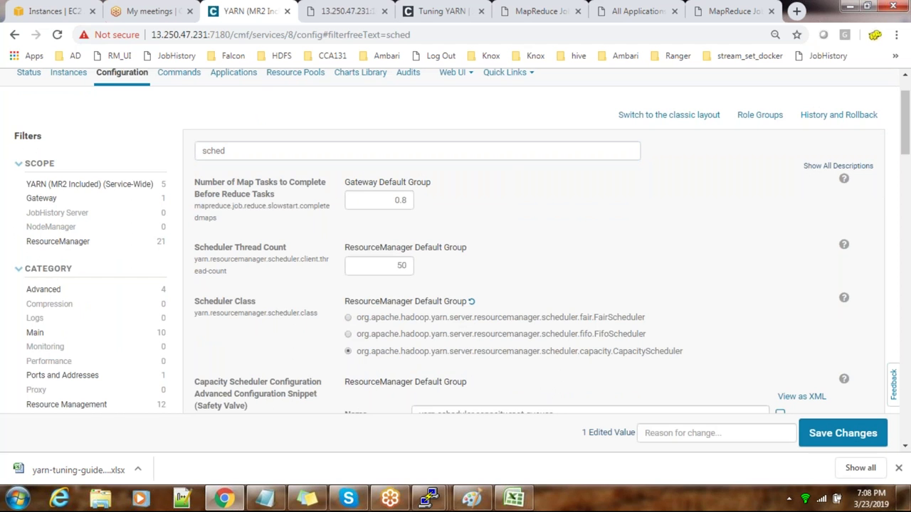
{"action": "mouse_move", "coordinate": [398, 503]}
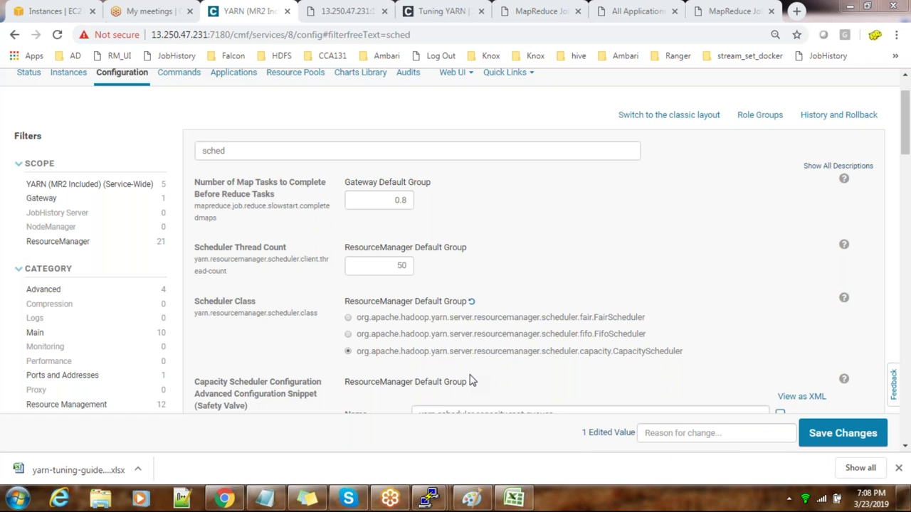
Step: Trim the MapReduce job URL back to the cluster's :8088 main page
{"action": "left_click", "coordinate": [718, 11]}
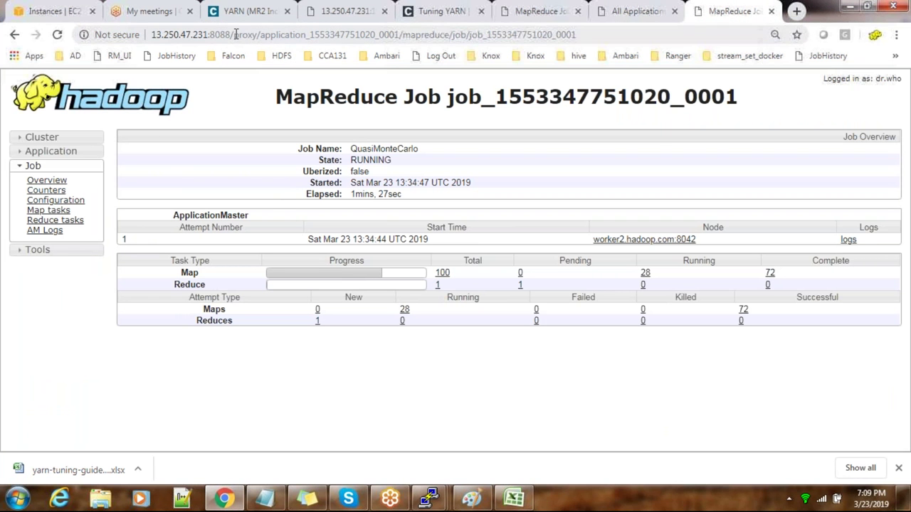
{"action": "left_click_drag", "start_coordinate": [231, 35], "coordinate": [577, 33]}
{"action": "key", "text": "BackSpace"}
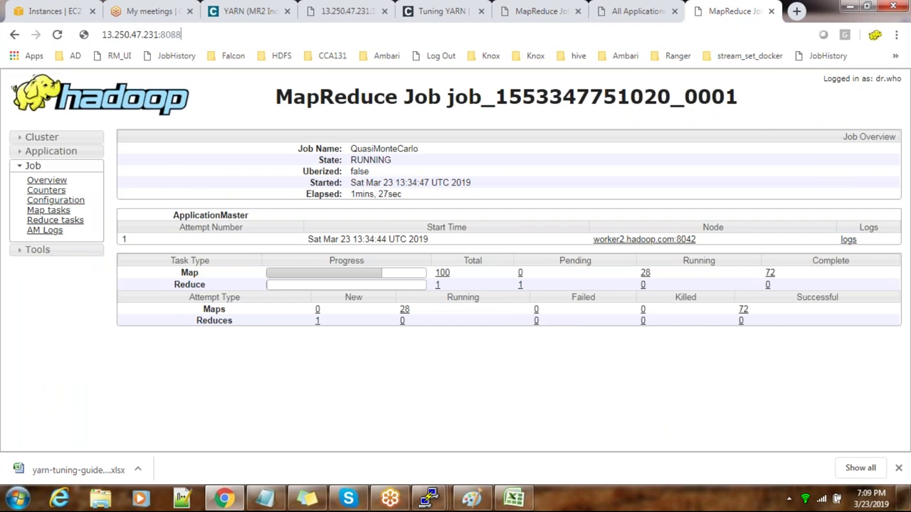
{"action": "key", "text": "Return"}
Step: Inspect the Scheduler page's single default FIFO queue, pointing out its 2048 maximum memory
{"action": "left_click", "coordinate": [51, 260]}
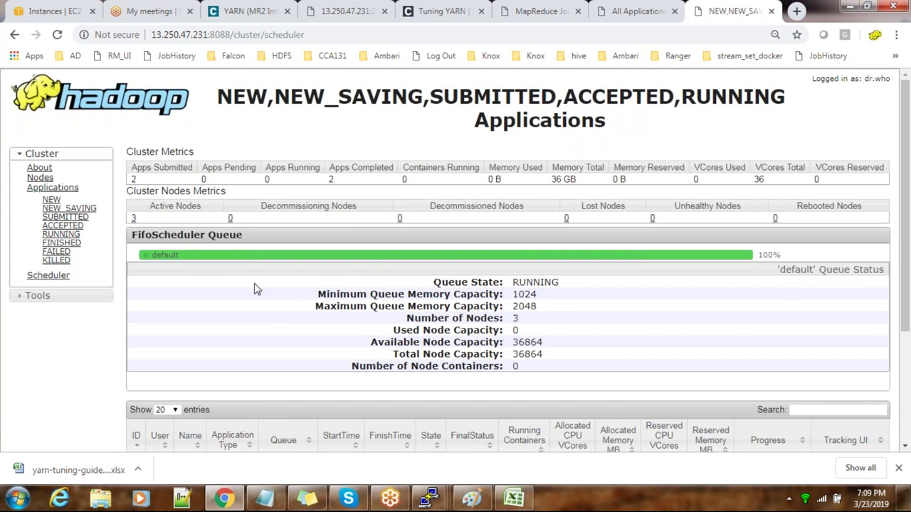
{"action": "scroll", "coordinate": [265, 297], "scroll_direction": "down", "scroll_amount": 2}
{"action": "scroll", "coordinate": [267, 300], "scroll_direction": "up", "scroll_amount": 2}
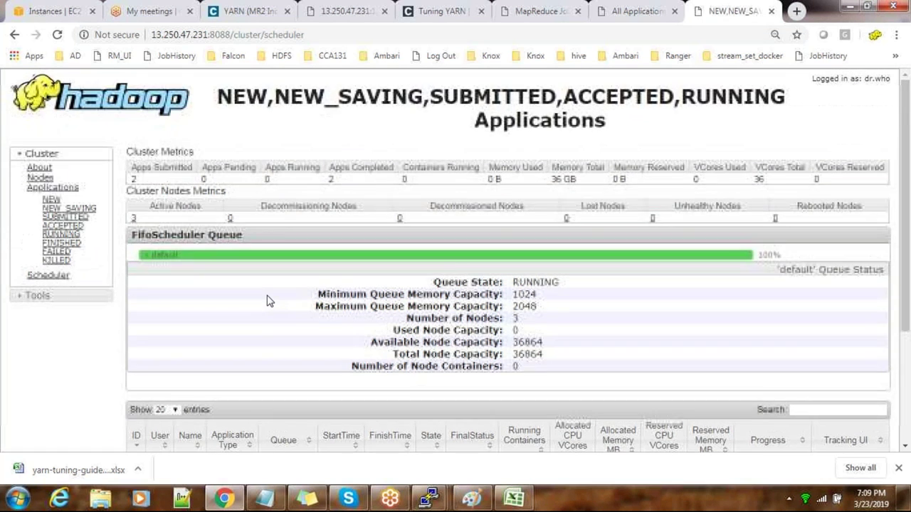
{"action": "scroll", "coordinate": [282, 254], "scroll_direction": "down", "scroll_amount": 2}
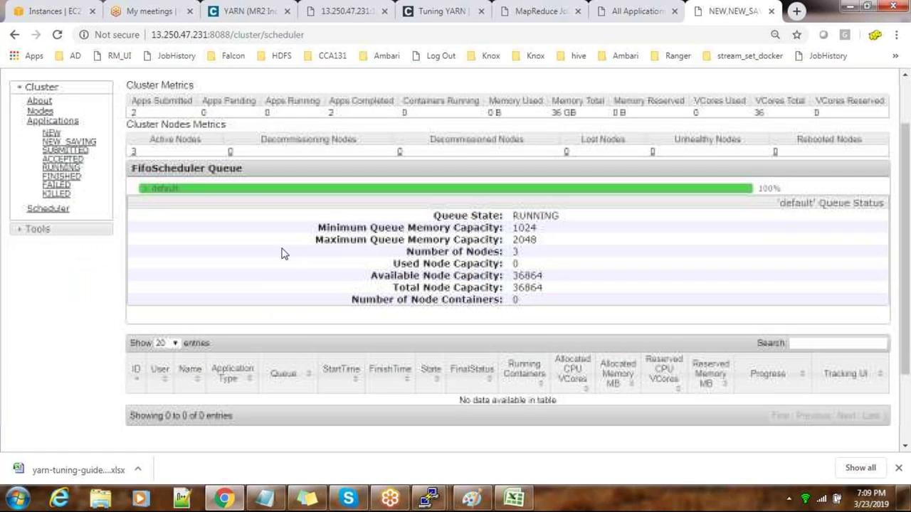
{"action": "double_click", "coordinate": [524, 240]}
{"action": "left_click", "coordinate": [522, 241]}
{"action": "scroll", "coordinate": [350, 303], "scroll_direction": "up", "scroll_amount": 2}
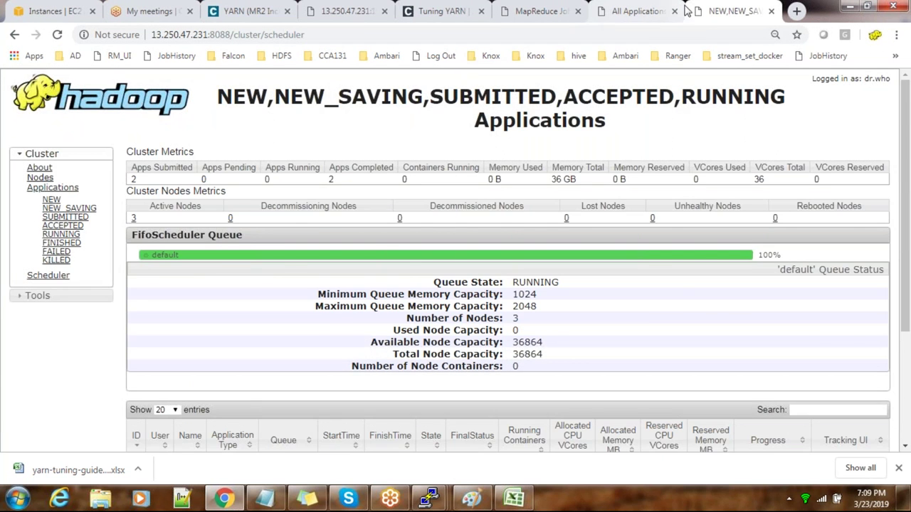
{"action": "left_click", "coordinate": [638, 11]}
{"action": "left_click", "coordinate": [265, 13]}
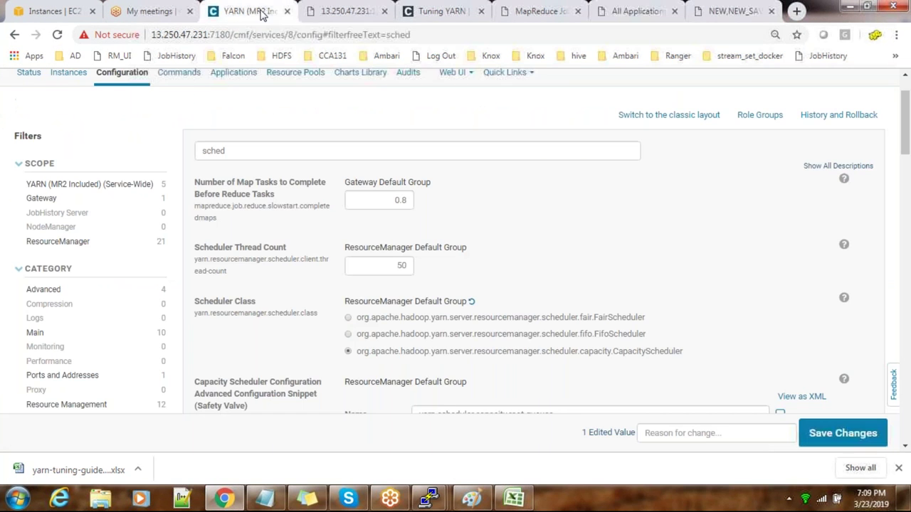
Step: Save the CapacityScheduler class change and inspect yarn.scheduler.capacity.root.queues, still set to default
{"action": "left_click", "coordinate": [834, 434]}
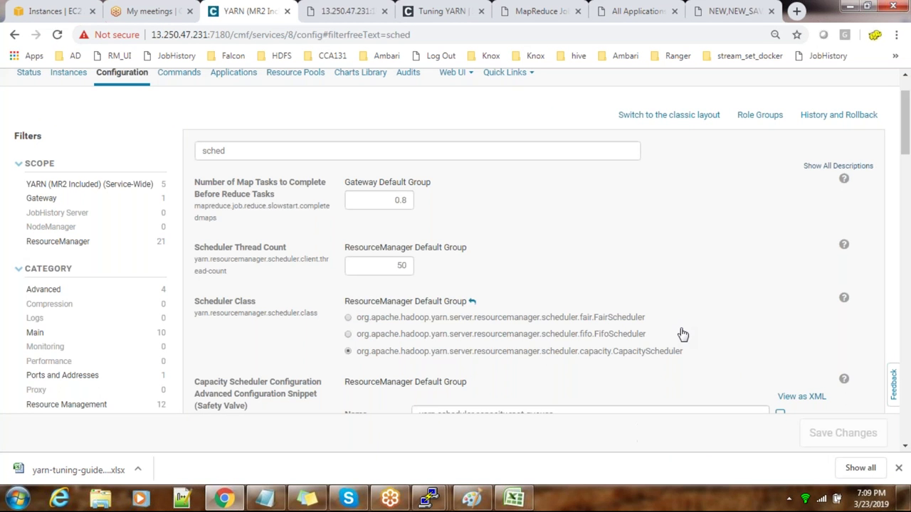
{"action": "scroll", "coordinate": [580, 244], "scroll_direction": "down", "scroll_amount": 2}
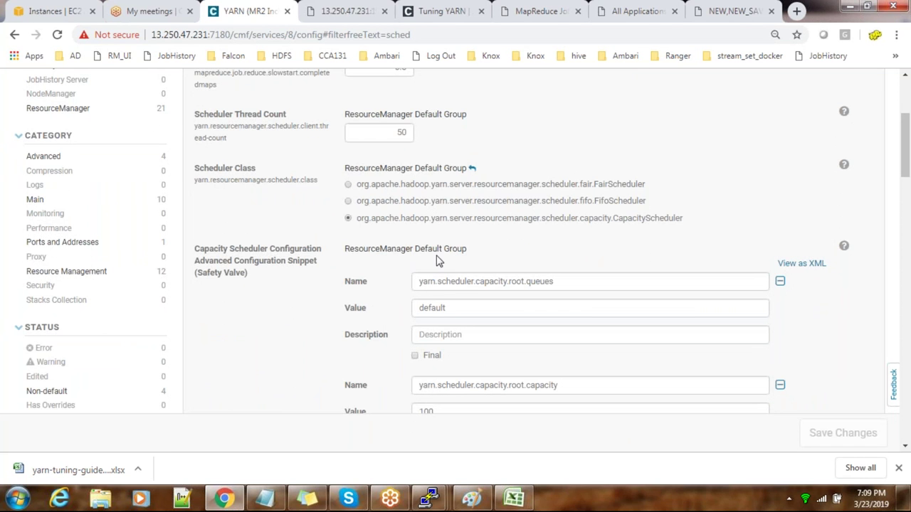
{"action": "left_click", "coordinate": [495, 281]}
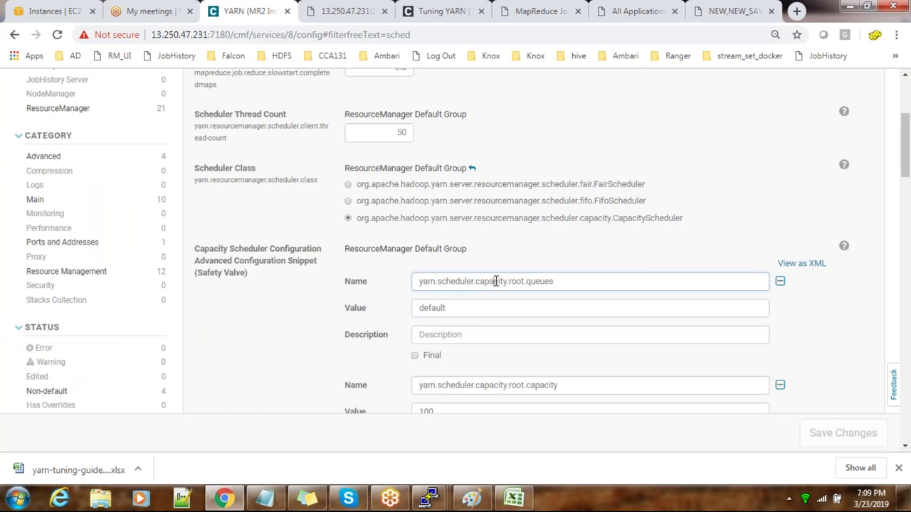
{"action": "left_click_drag", "start_coordinate": [563, 283], "coordinate": [400, 281]}
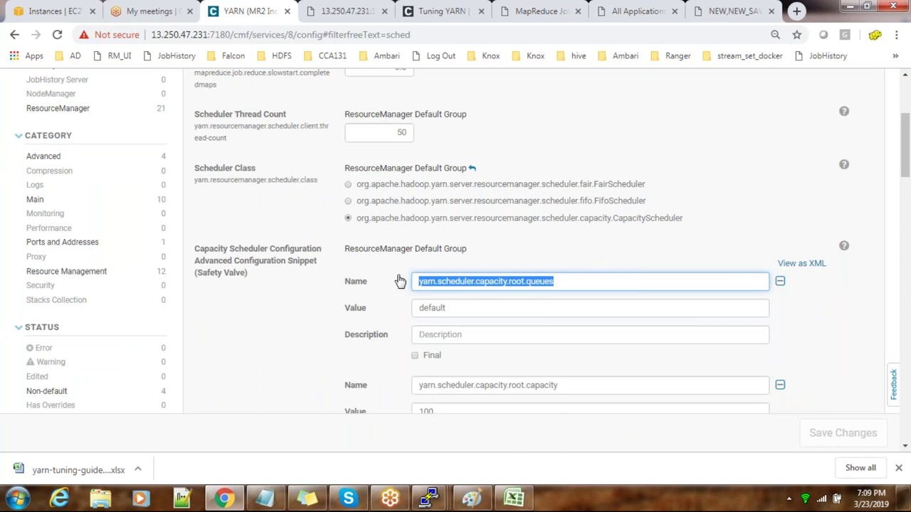
{"action": "mouse_move", "coordinate": [471, 499]}
{"action": "left_click", "coordinate": [457, 307]}
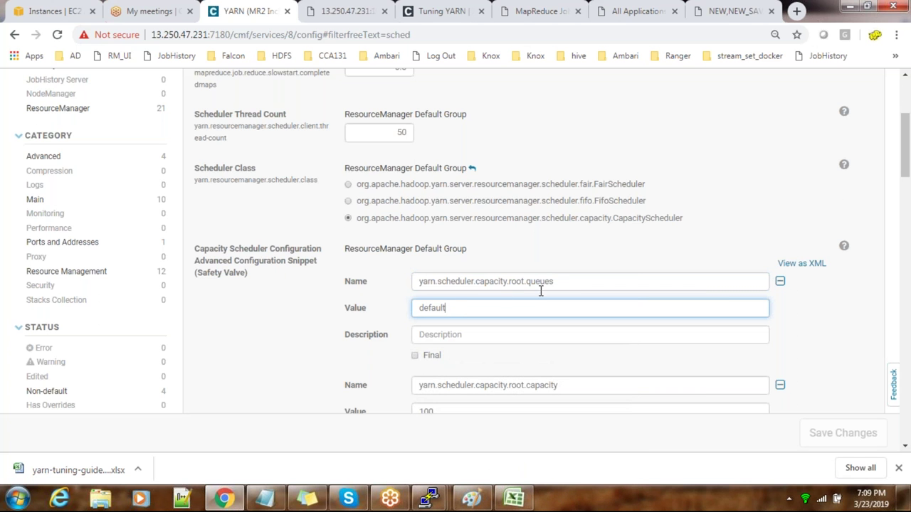
{"action": "left_click", "coordinate": [469, 500]}
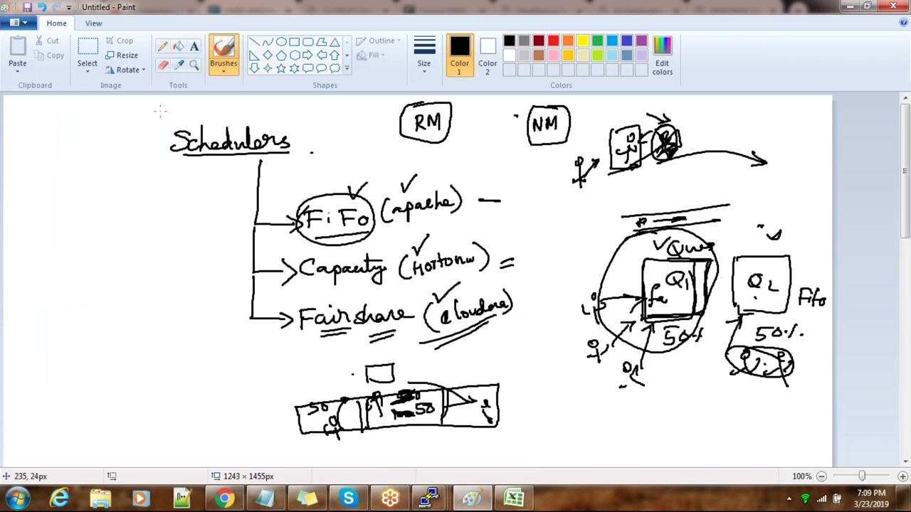
Step: Sketch '/root' with production, marketing and a third branch, then select Cloudera's default queues value
{"action": "left_click_drag", "start_coordinate": [74, 201], "coordinate": [64, 225]}
{"action": "left_click_drag", "start_coordinate": [71, 223], "coordinate": [82, 214]}
{"action": "mouse_move", "coordinate": [91, 214]}
{"action": "left_mouse_down"}
{"action": "mouse_move", "coordinate": [88, 223]}
{"action": "mouse_move", "coordinate": [116, 211]}
{"action": "mouse_move", "coordinate": [132, 288]}
{"action": "left_mouse_up"}
{"action": "left_click_drag", "start_coordinate": [114, 248], "coordinate": [136, 247]}
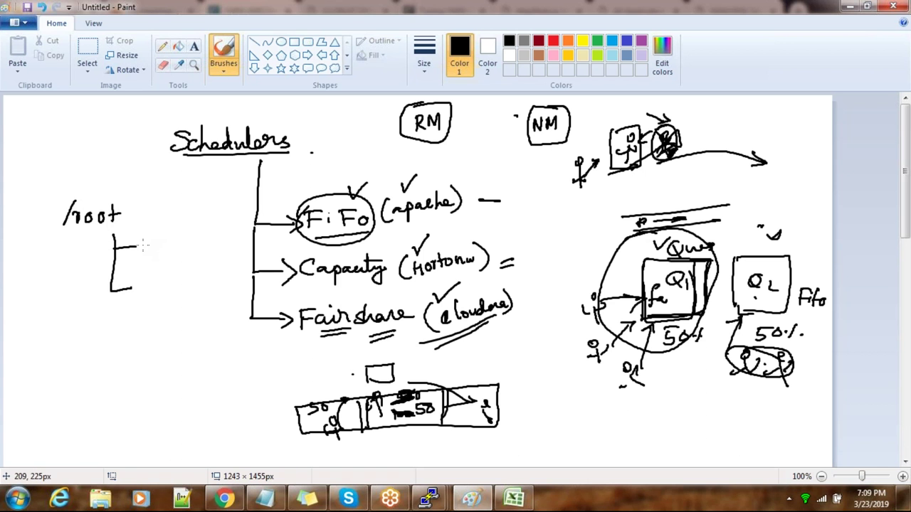
{"action": "mouse_move", "coordinate": [143, 242]}
{"action": "left_mouse_down"}
{"action": "mouse_move", "coordinate": [143, 259]}
{"action": "mouse_move", "coordinate": [206, 245]}
{"action": "left_mouse_up"}
{"action": "mouse_move", "coordinate": [139, 283]}
{"action": "left_mouse_down"}
{"action": "mouse_move", "coordinate": [164, 293]}
{"action": "mouse_move", "coordinate": [193, 285]}
{"action": "left_mouse_up"}
{"action": "mouse_move", "coordinate": [113, 291]}
{"action": "left_mouse_down"}
{"action": "mouse_move", "coordinate": [112, 324]}
{"action": "mouse_move", "coordinate": [135, 324]}
{"action": "left_mouse_up"}
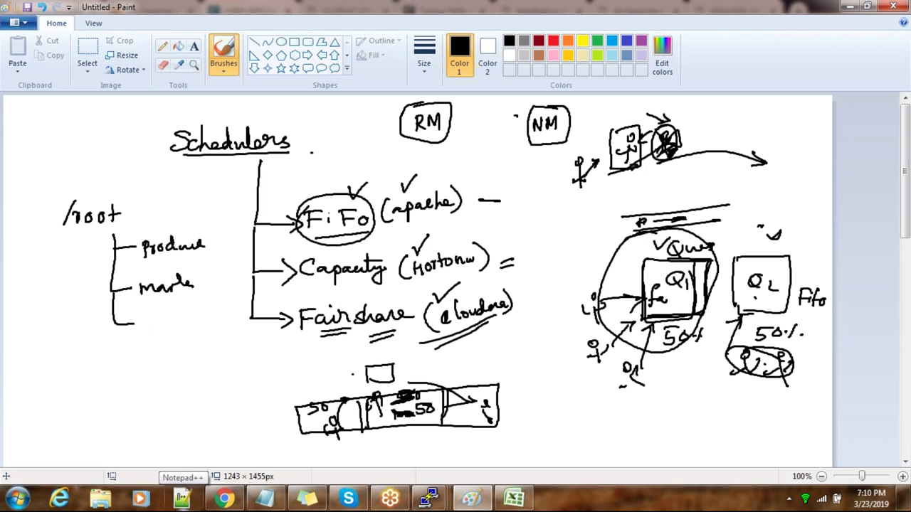
{"action": "left_click", "coordinate": [223, 498]}
{"action": "left_click_drag", "start_coordinate": [471, 304], "coordinate": [364, 311]}
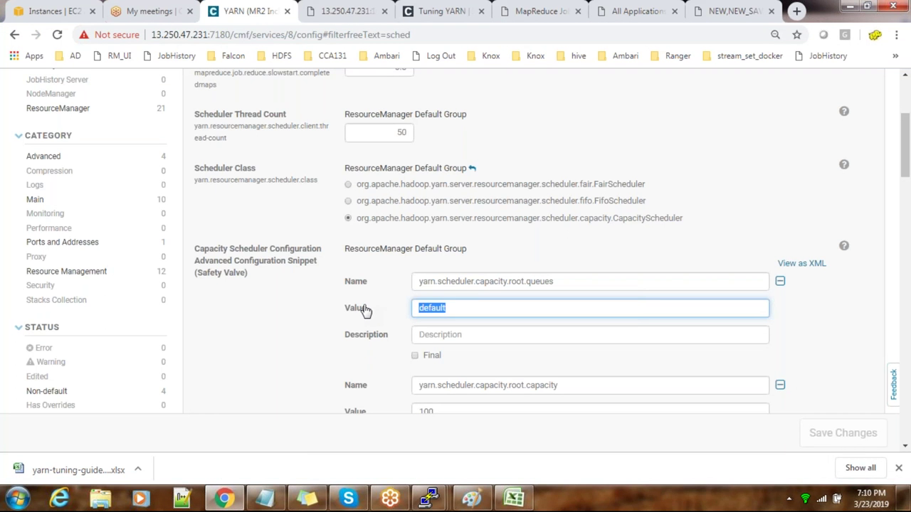
Step: Set the root queues to production,marketing and rename the default capacity property to production
{"action": "type", "text": "prod"}
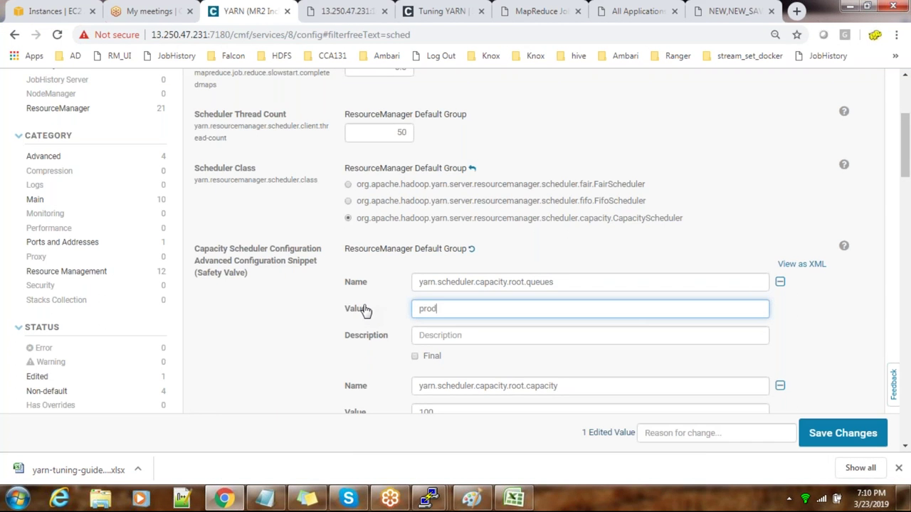
{"action": "type", "text": "uctionm,marketing"}
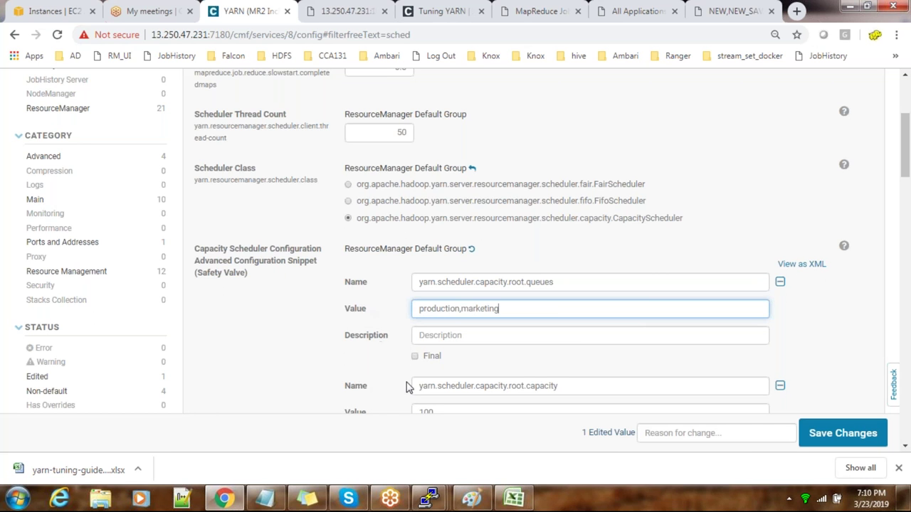
{"action": "left_click", "coordinate": [242, 374]}
{"action": "scroll", "coordinate": [242, 374], "scroll_direction": "down", "scroll_amount": 3}
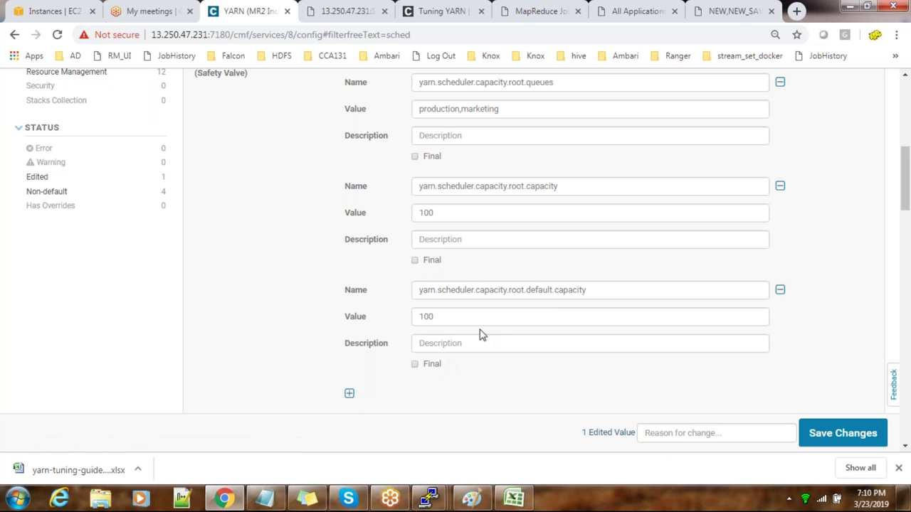
{"action": "scroll", "coordinate": [480, 335], "scroll_direction": "up", "scroll_amount": 1}
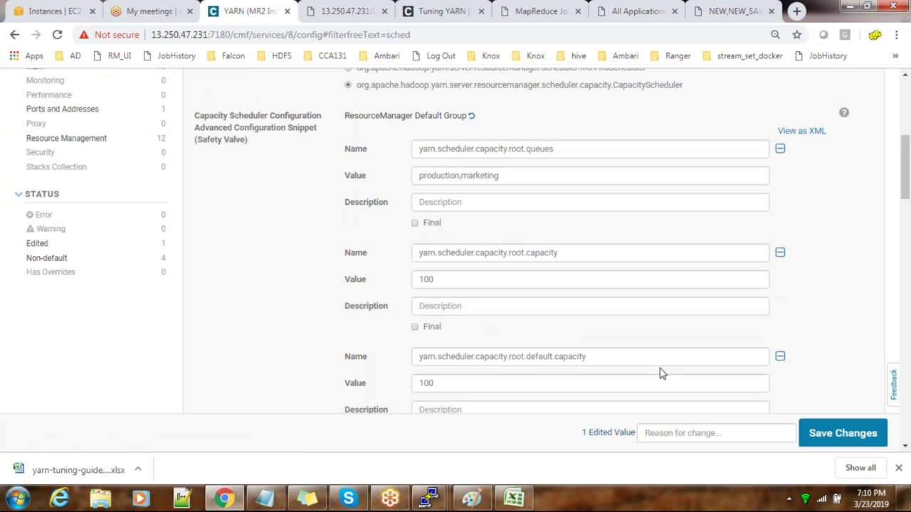
{"action": "left_click_drag", "start_coordinate": [591, 358], "coordinate": [400, 363]}
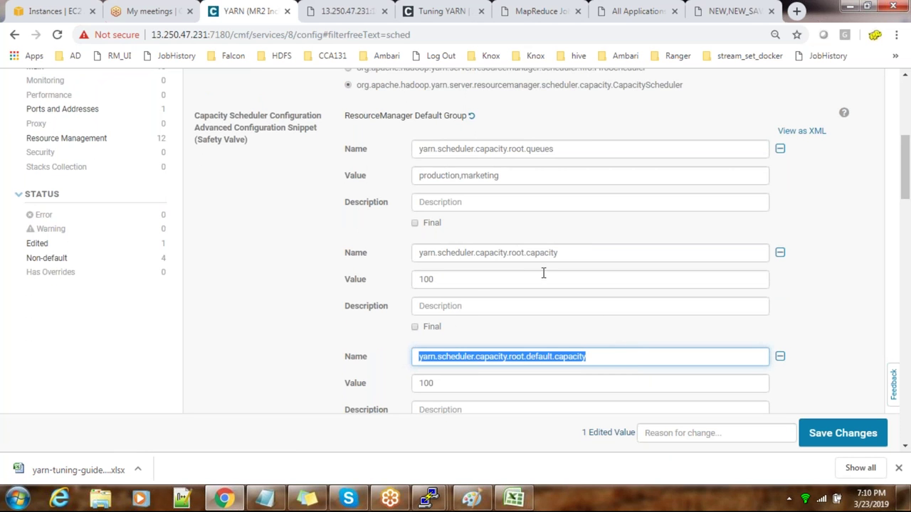
{"action": "left_click", "coordinate": [555, 359]}
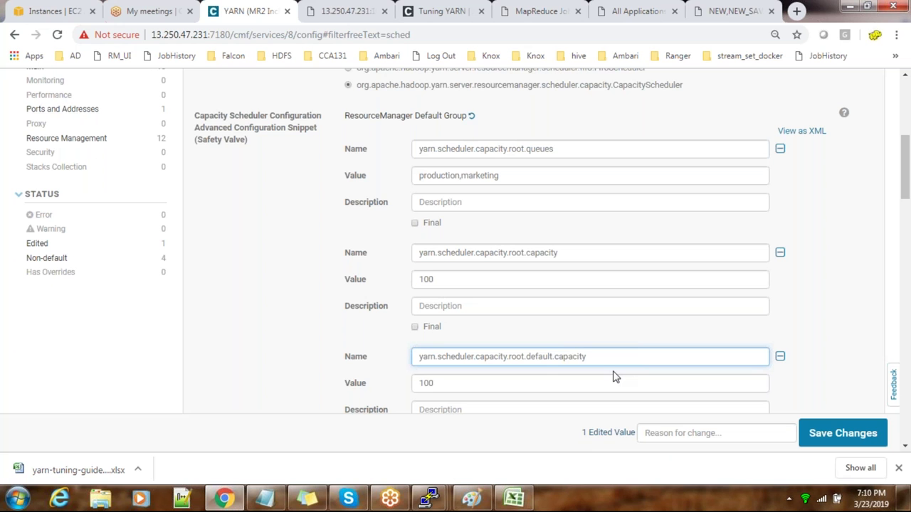
{"action": "key", "text": "BackSpace"}
{"action": "key", "text": "BackSpace"}
{"action": "key", "text": "BackSpace"}
{"action": "key", "text": "BackSpace"}
{"action": "key", "text": "BackSpace"}
{"action": "key", "text": "BackSpace"}
{"action": "key", "text": "BackSpace"}
{"action": "key", "text": "BackSpace"}
{"action": "type", "text": "m"}
{"action": "key", "text": "BackSpace"}
{"action": "key", "text": "BackSpace"}
{"action": "type", "text": ".production"}
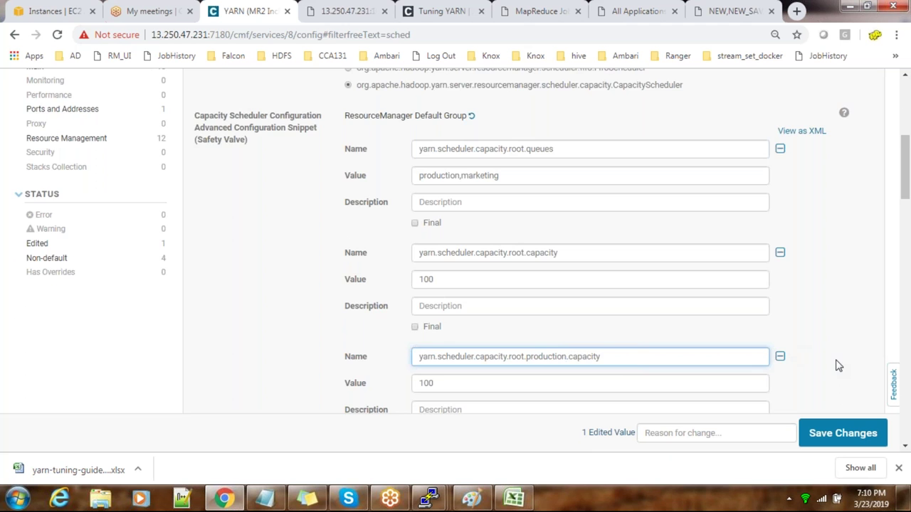
Step: Change the production queue capacity value from 100 to 50
{"action": "scroll", "coordinate": [391, 363], "scroll_direction": "down", "scroll_amount": 1}
{"action": "double_click", "coordinate": [447, 316]}
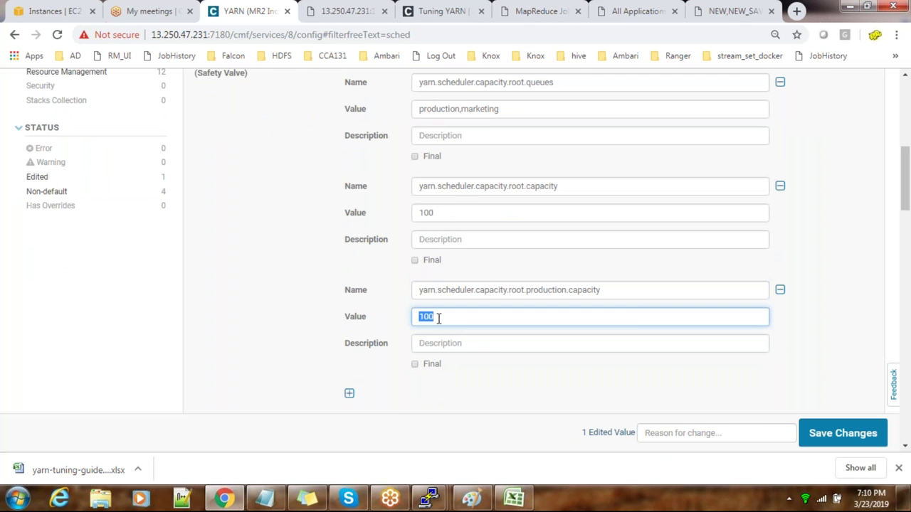
{"action": "type", "text": "50"}
{"action": "left_click", "coordinate": [371, 382]}
Step: Add a new property named yarn.scheduler.capacity.root.marketing.capacity, based on production's name
{"action": "left_click", "coordinate": [349, 393]}
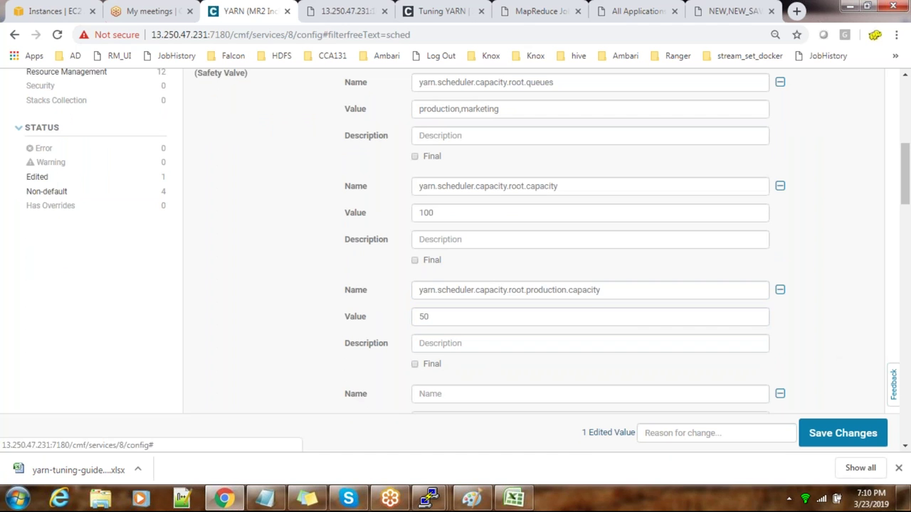
{"action": "left_click_drag", "start_coordinate": [600, 289], "coordinate": [377, 307]}
{"action": "key", "text": "ctrl+c"}
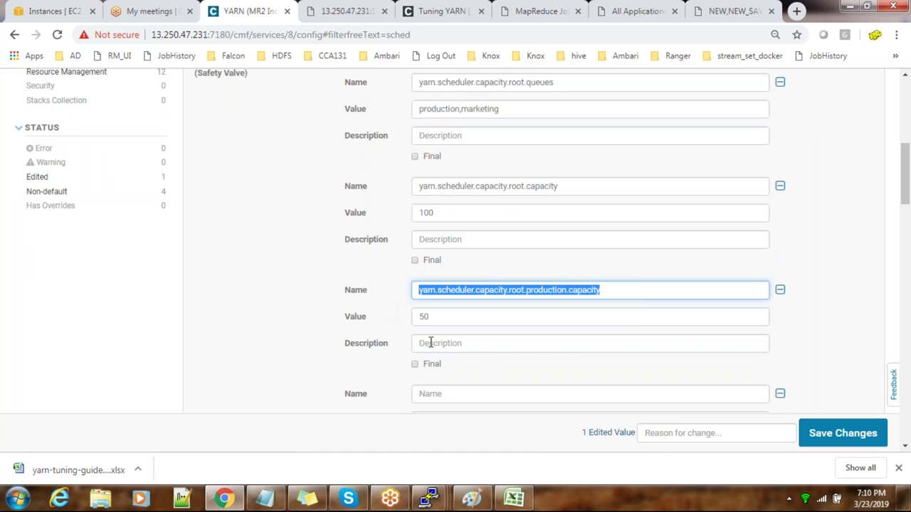
{"action": "left_click", "coordinate": [442, 396]}
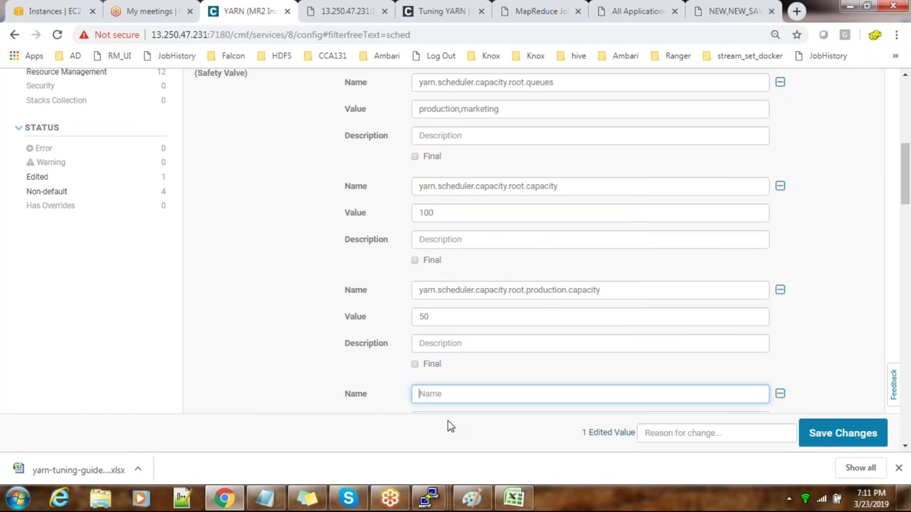
{"action": "left_click", "coordinate": [433, 394]}
{"action": "key", "text": "ctrl+v"}
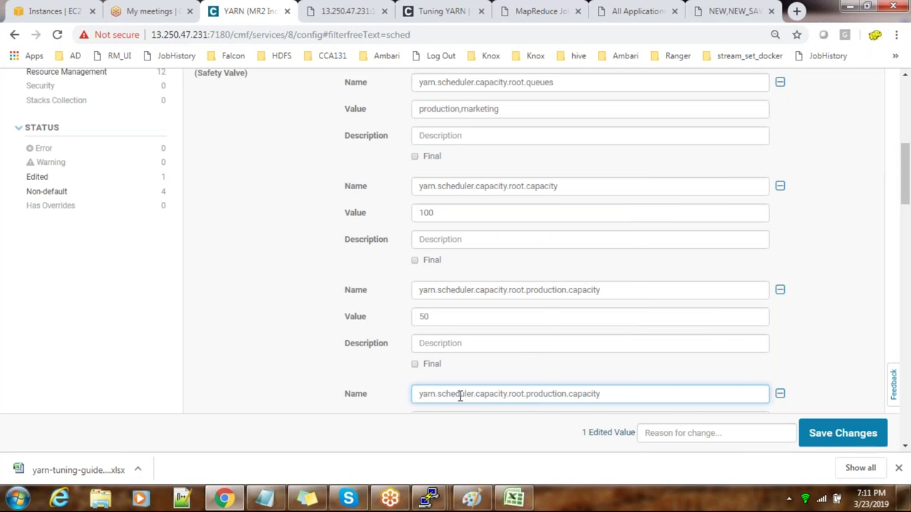
{"action": "scroll", "coordinate": [511, 245], "scroll_direction": "up", "scroll_amount": 2}
{"action": "left_click_drag", "start_coordinate": [511, 245], "coordinate": [462, 244]}
{"action": "key", "text": "ctrl+c"}
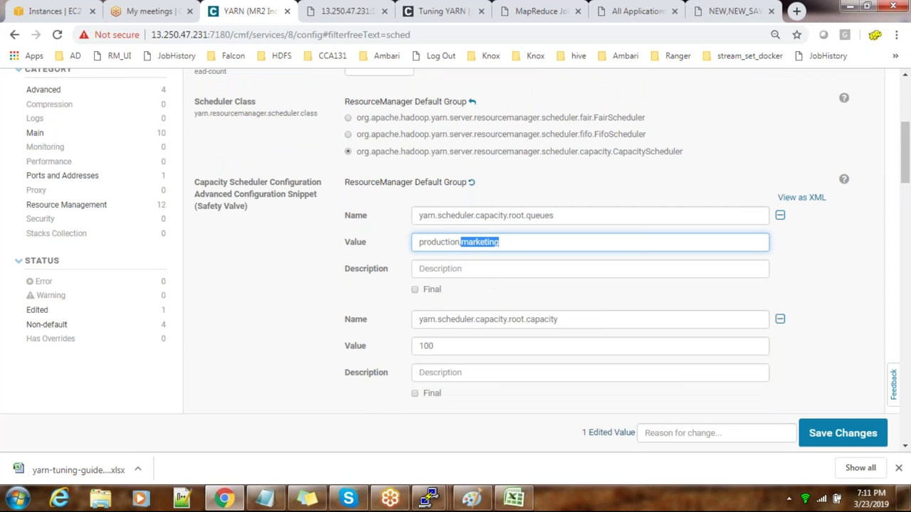
{"action": "scroll", "coordinate": [541, 355], "scroll_direction": "down", "scroll_amount": 2}
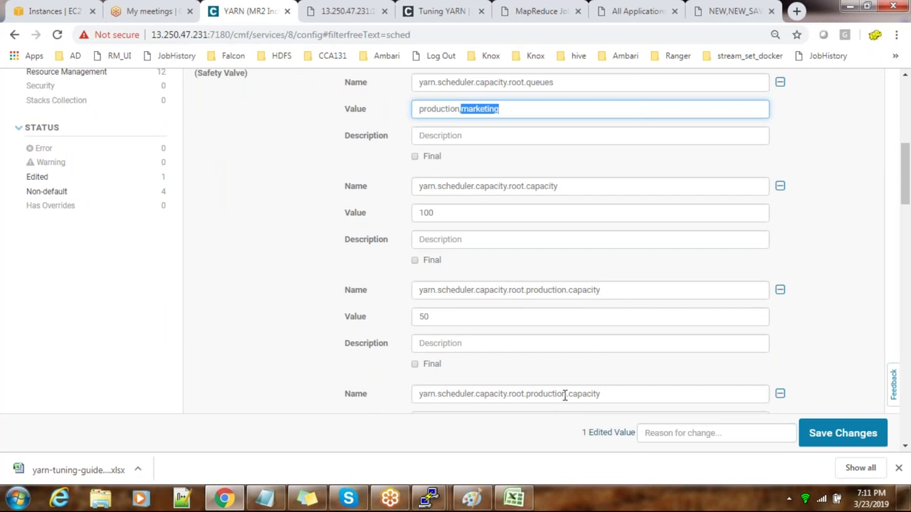
{"action": "left_click_drag", "start_coordinate": [567, 395], "coordinate": [529, 399]}
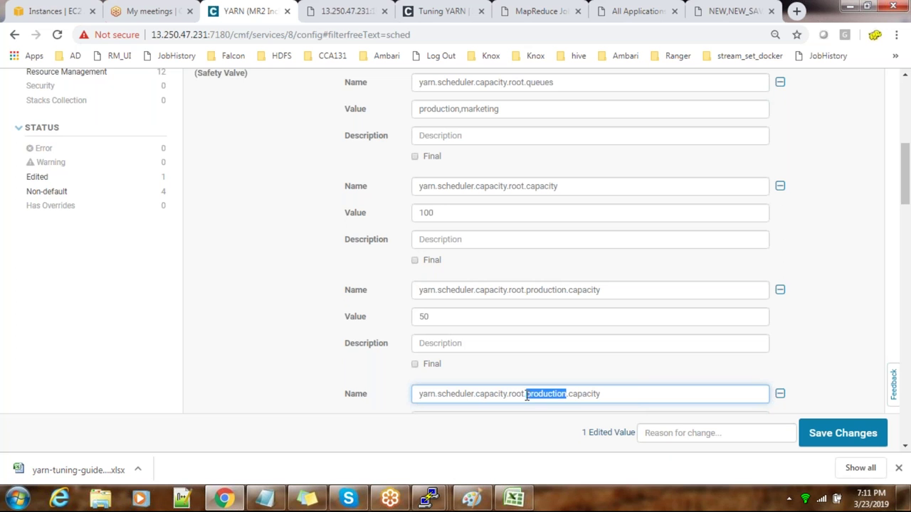
{"action": "key", "text": "ctrl+v"}
Step: Set the marketing capacity value to 50 and save the YARN configuration
{"action": "scroll", "coordinate": [601, 362], "scroll_direction": "down", "scroll_amount": 2}
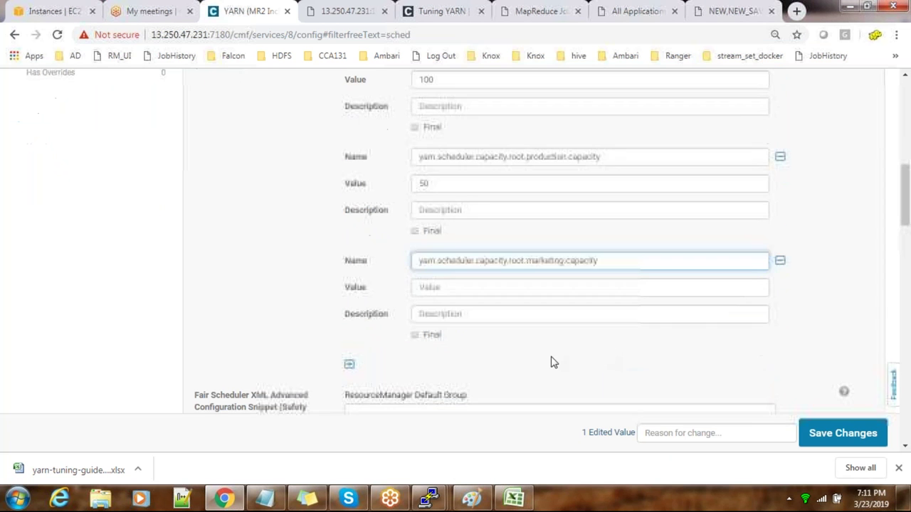
{"action": "left_click", "coordinate": [442, 288]}
{"action": "type", "text": "50"}
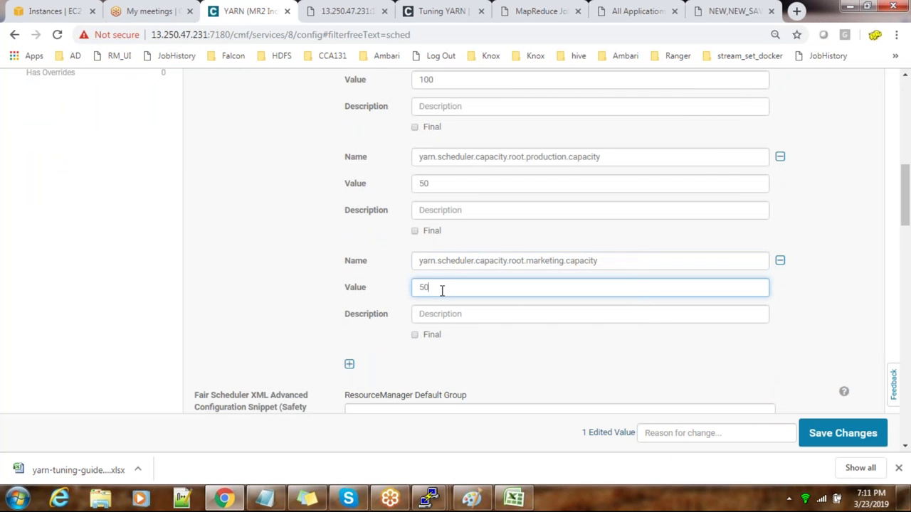
{"action": "left_click", "coordinate": [556, 356]}
{"action": "scroll", "coordinate": [466, 318], "scroll_direction": "down", "scroll_amount": 1}
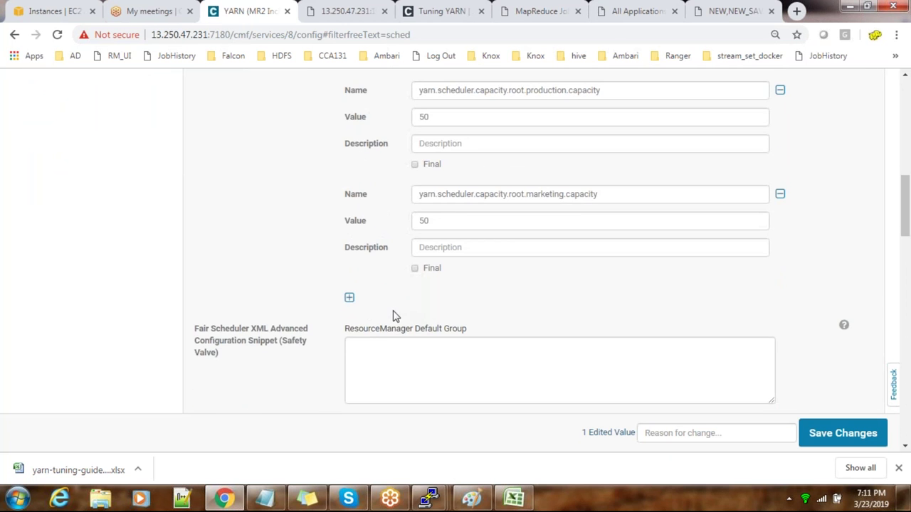
{"action": "scroll", "coordinate": [561, 312], "scroll_direction": "up", "scroll_amount": 1}
{"action": "scroll", "coordinate": [561, 313], "scroll_direction": "down", "scroll_amount": 1}
{"action": "scroll", "coordinate": [804, 422], "scroll_direction": "up", "scroll_amount": 4}
{"action": "left_click", "coordinate": [819, 438]}
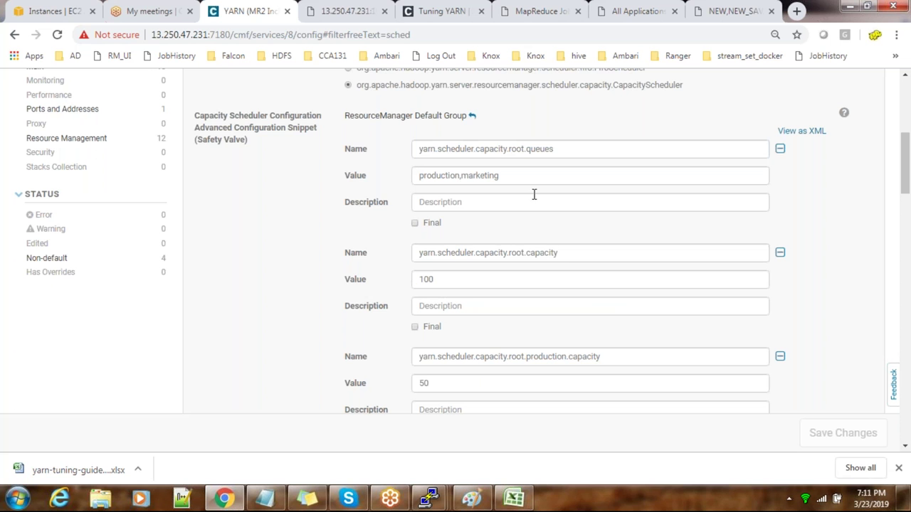
Step: Point out the root queues, root capacity 100 and production capacity properties
{"action": "left_click_drag", "start_coordinate": [562, 149], "coordinate": [402, 148]}
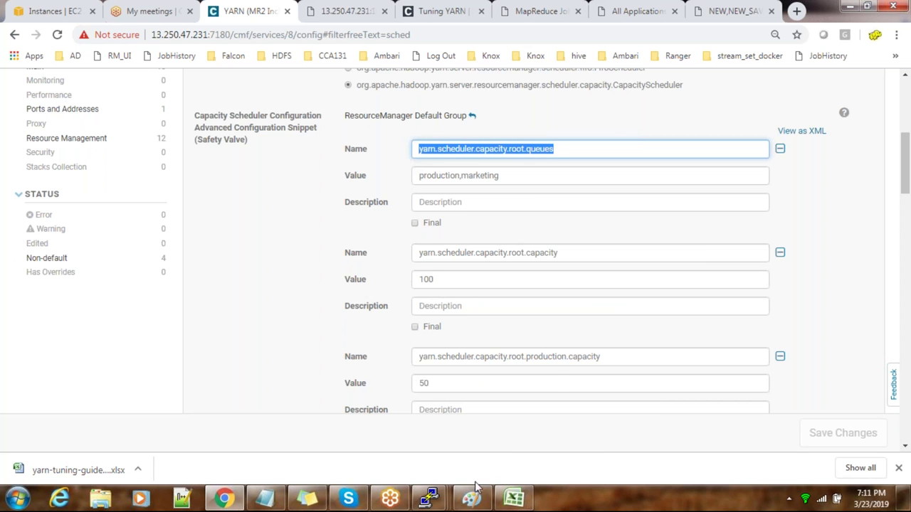
{"action": "mouse_move", "coordinate": [471, 498]}
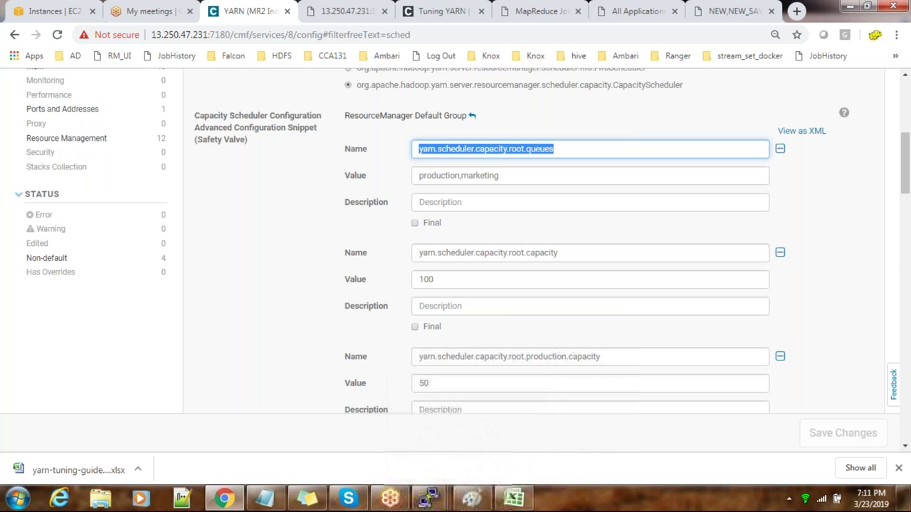
{"action": "left_click_drag", "start_coordinate": [571, 254], "coordinate": [409, 256]}
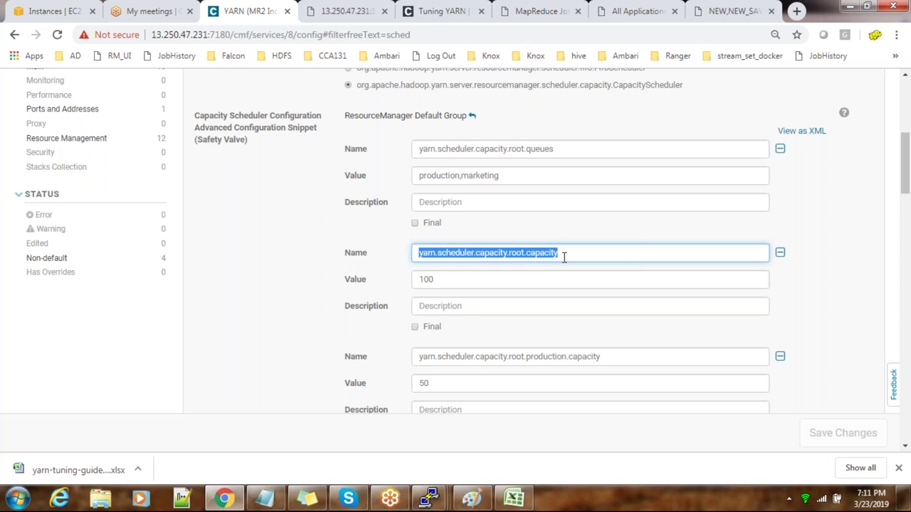
{"action": "left_click", "coordinate": [496, 278]}
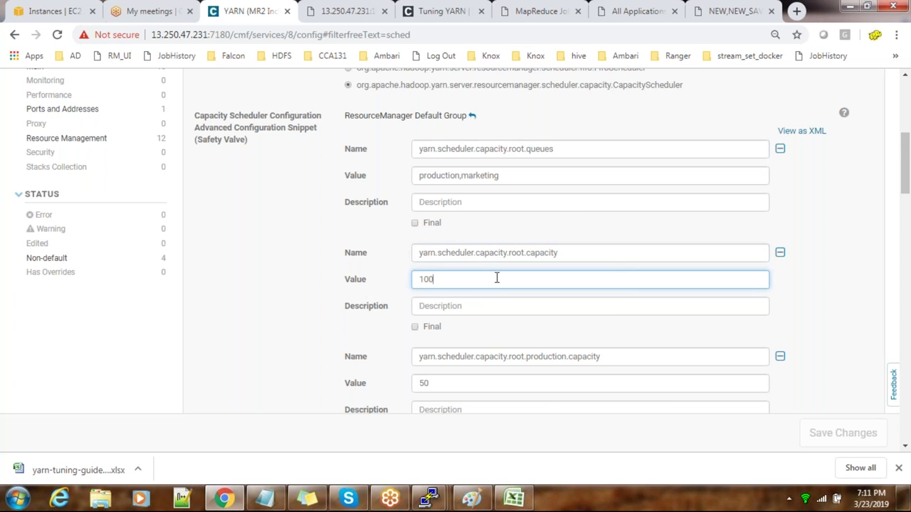
{"action": "left_click", "coordinate": [626, 362]}
{"action": "scroll", "coordinate": [626, 363], "scroll_direction": "down", "scroll_amount": 2}
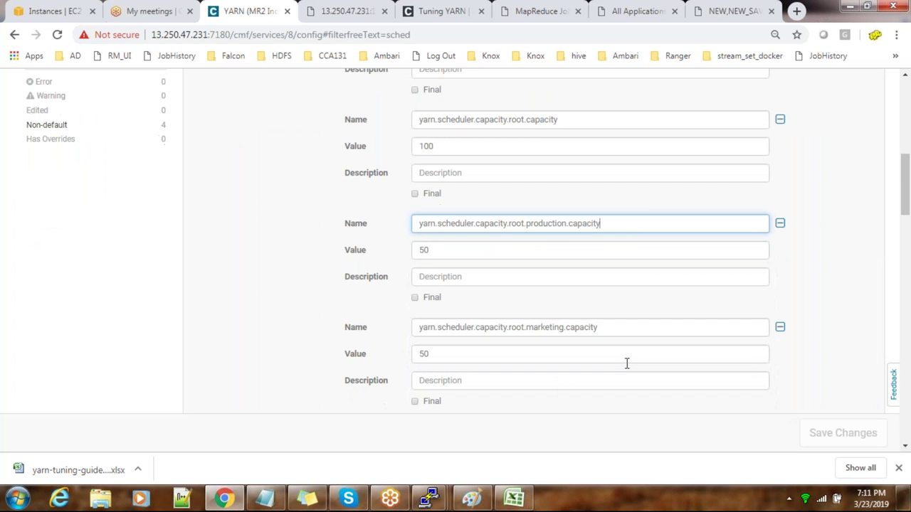
{"action": "scroll", "coordinate": [533, 291], "scroll_direction": "up", "scroll_amount": 3}
{"action": "scroll", "coordinate": [498, 327], "scroll_direction": "down", "scroll_amount": 5}
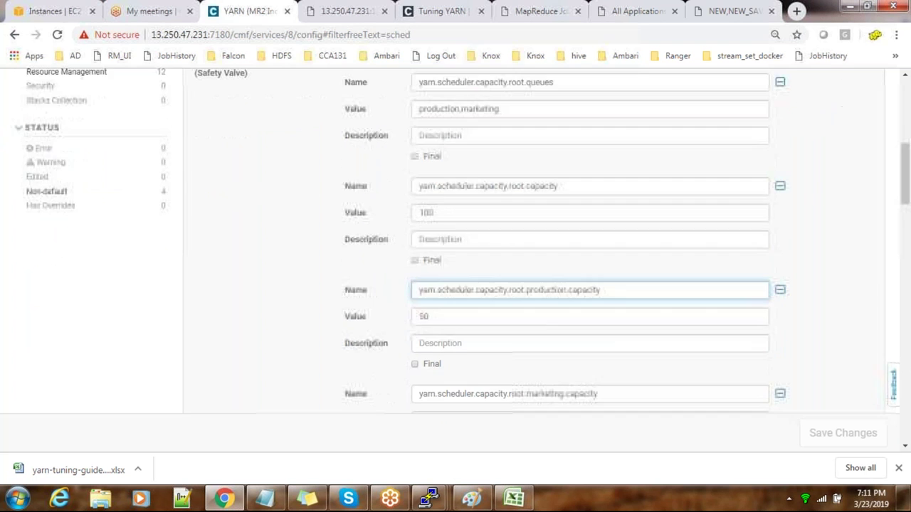
{"action": "scroll", "coordinate": [437, 270], "scroll_direction": "up", "scroll_amount": 10}
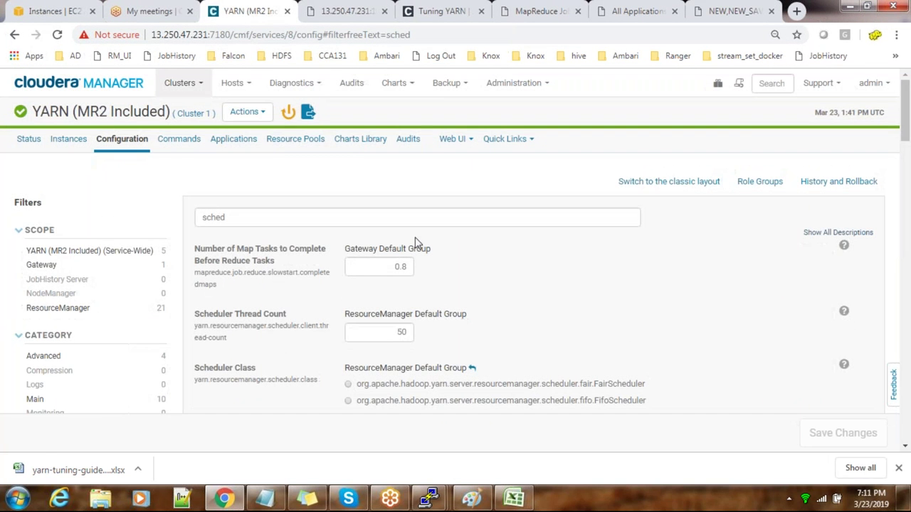
Step: Restart the cluster's stale services from the stale-configuration list
{"action": "left_click", "coordinate": [289, 113]}
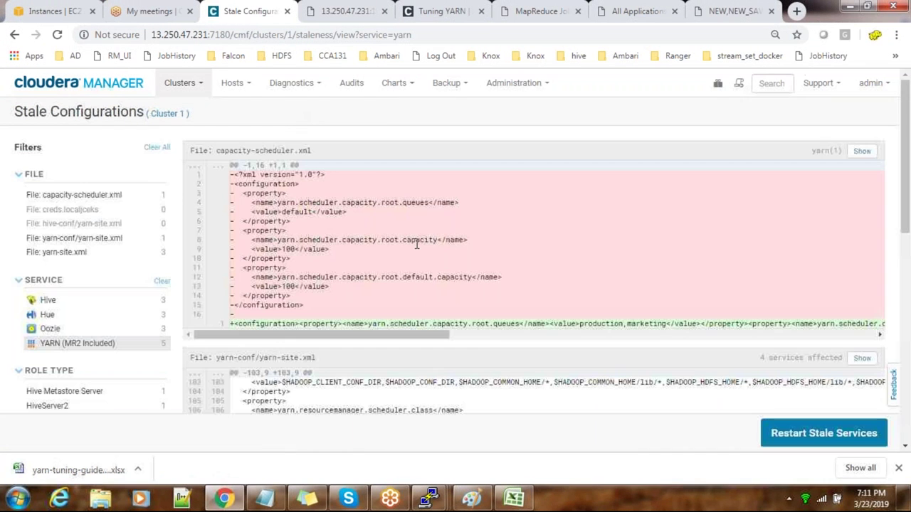
{"action": "left_click", "coordinate": [814, 443]}
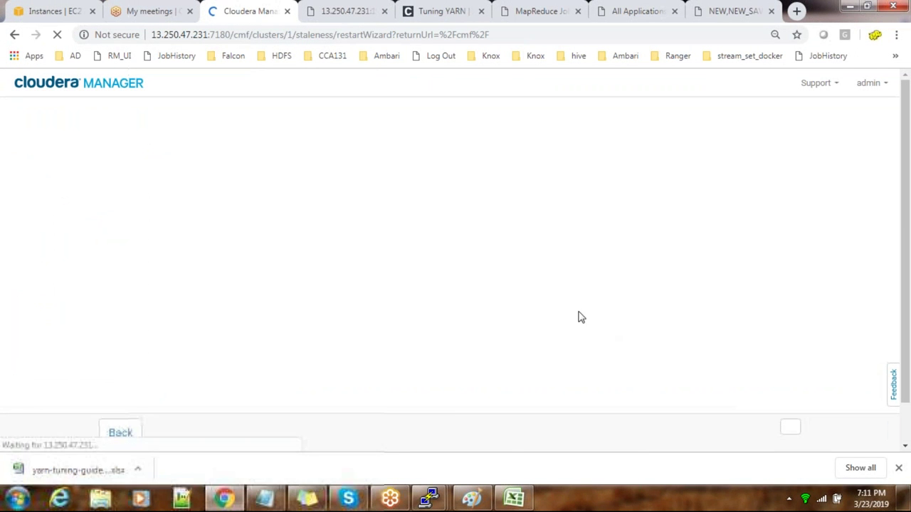
{"action": "left_click", "coordinate": [774, 437]}
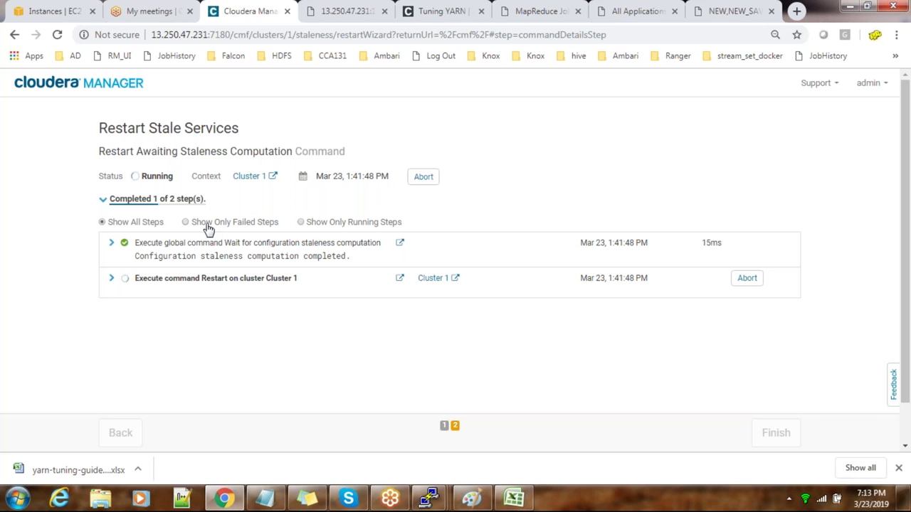
Step: Expand the restart's service start steps for Oozie, Impala and Hue, then return to Paint
{"action": "left_click", "coordinate": [112, 278]}
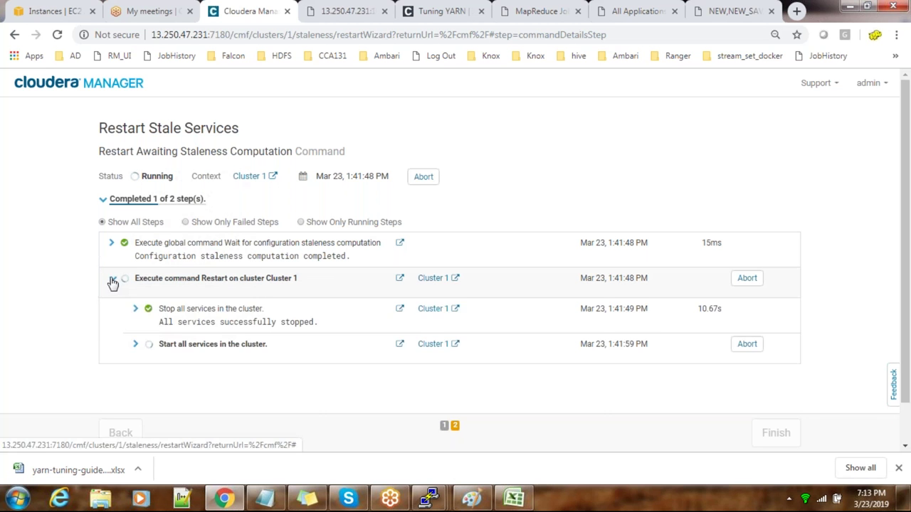
{"action": "left_click", "coordinate": [138, 347]}
{"action": "scroll", "coordinate": [149, 367], "scroll_direction": "down", "scroll_amount": 2}
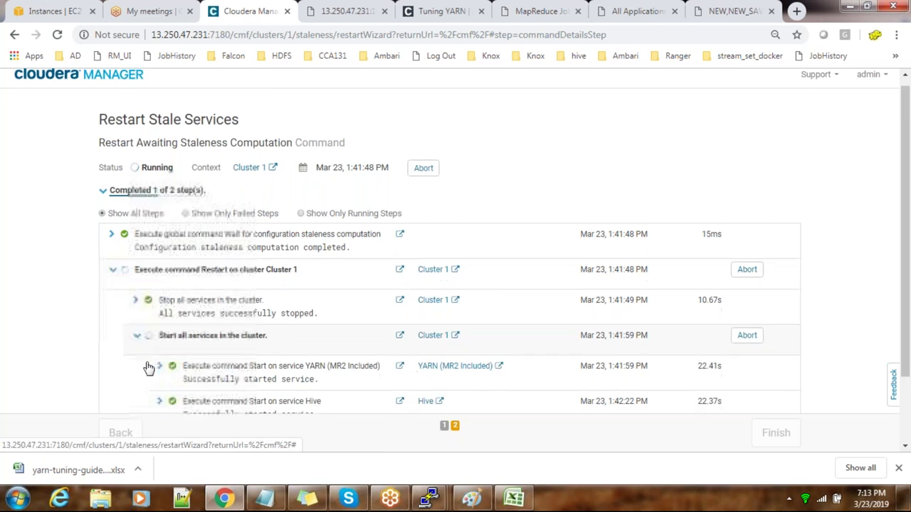
{"action": "left_click", "coordinate": [161, 381]}
{"action": "scroll", "coordinate": [204, 333], "scroll_direction": "down", "scroll_amount": 3}
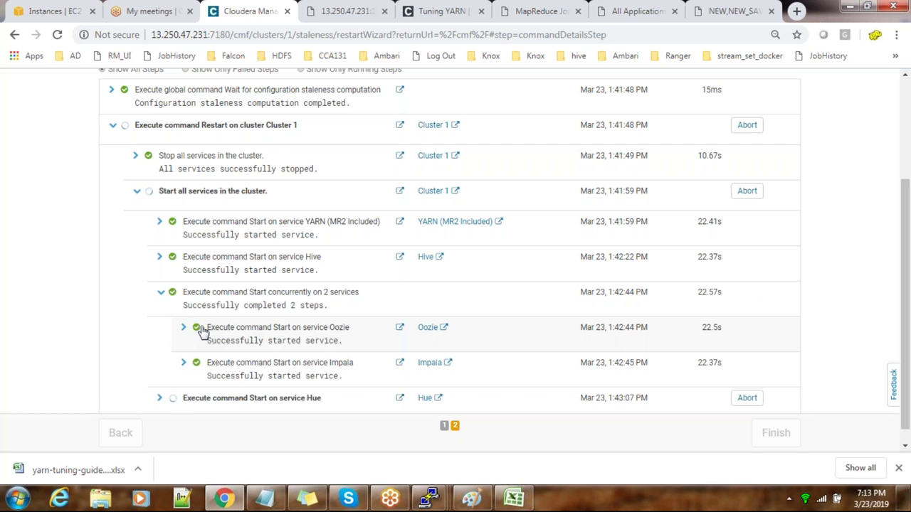
{"action": "left_click", "coordinate": [160, 398]}
{"action": "scroll", "coordinate": [171, 384], "scroll_direction": "down", "scroll_amount": 1}
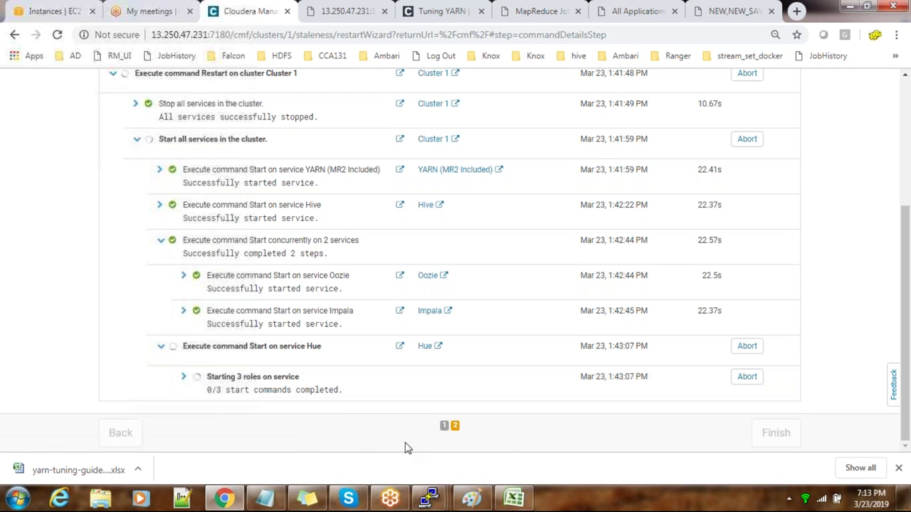
{"action": "left_click", "coordinate": [474, 501]}
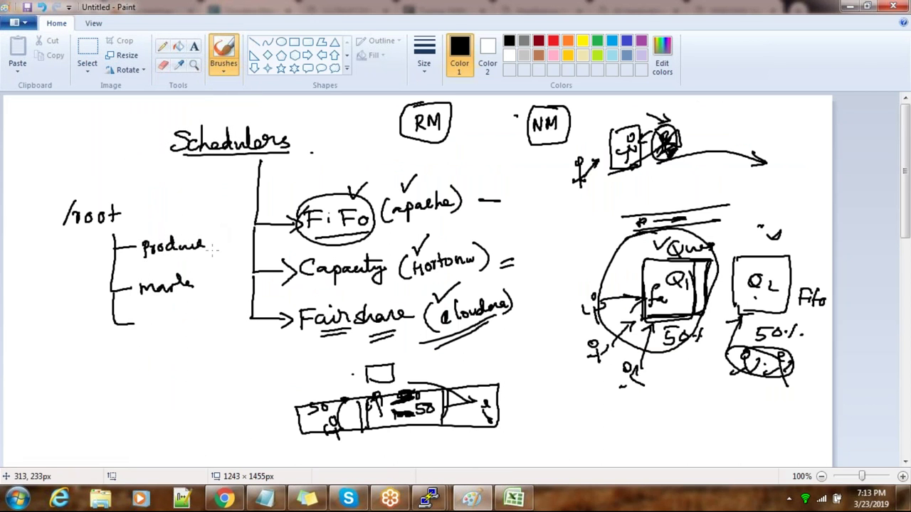
Step: Mark root and production, write root-pro, label the pool branch, and circle 100 beside root
{"action": "left_click_drag", "start_coordinate": [96, 188], "coordinate": [112, 186]}
{"action": "left_click_drag", "start_coordinate": [165, 258], "coordinate": [188, 260]}
{"action": "mouse_move", "coordinate": [163, 222]}
{"action": "left_mouse_down"}
{"action": "mouse_move", "coordinate": [193, 226]}
{"action": "mouse_move", "coordinate": [228, 213]}
{"action": "left_mouse_up"}
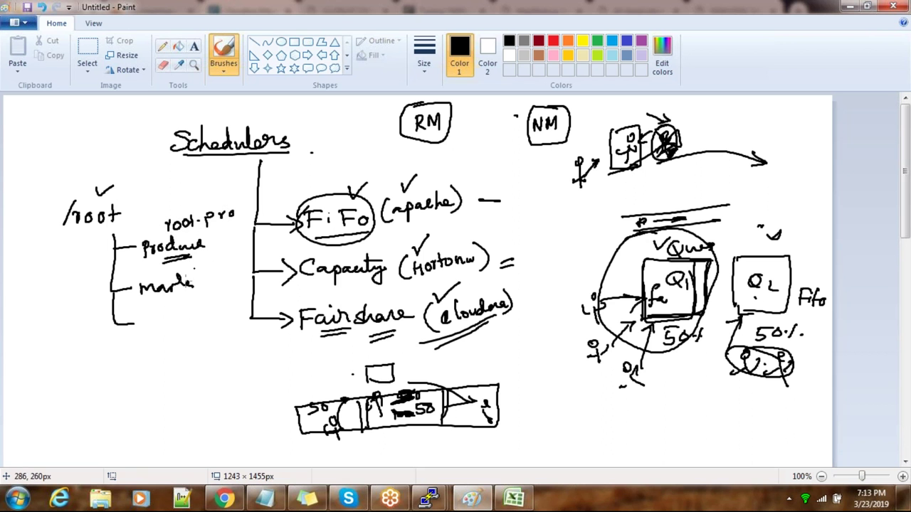
{"action": "left_click_drag", "start_coordinate": [164, 309], "coordinate": [206, 311]}
{"action": "left_click", "coordinate": [201, 305]}
{"action": "mouse_move", "coordinate": [195, 250]}
{"action": "left_mouse_down"}
{"action": "mouse_move", "coordinate": [195, 265]}
{"action": "mouse_move", "coordinate": [221, 265]}
{"action": "mouse_move", "coordinate": [204, 276]}
{"action": "mouse_move", "coordinate": [220, 277]}
{"action": "left_mouse_up"}
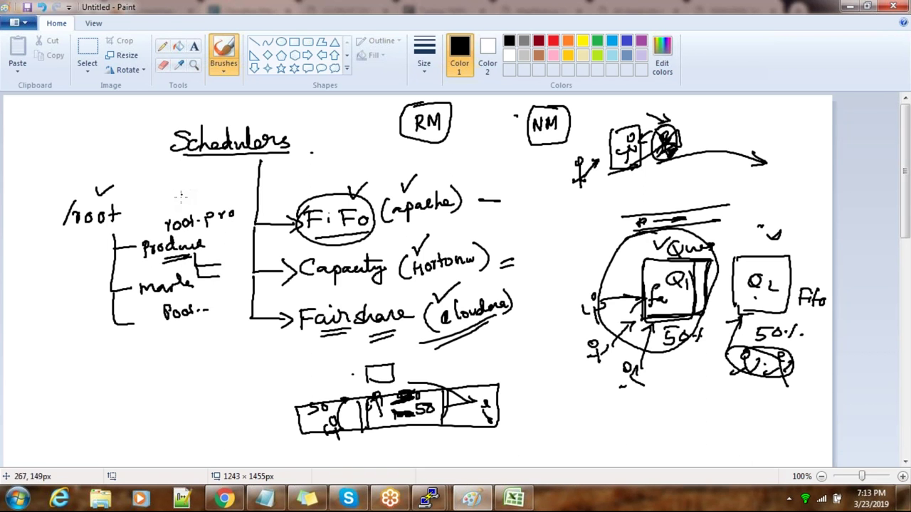
{"action": "left_click", "coordinate": [227, 260]}
{"action": "mouse_move", "coordinate": [128, 187]}
{"action": "left_mouse_down"}
{"action": "mouse_move", "coordinate": [130, 200]}
{"action": "mouse_move", "coordinate": [147, 186]}
{"action": "mouse_move", "coordinate": [119, 188]}
{"action": "mouse_move", "coordinate": [146, 199]}
{"action": "left_mouse_up"}
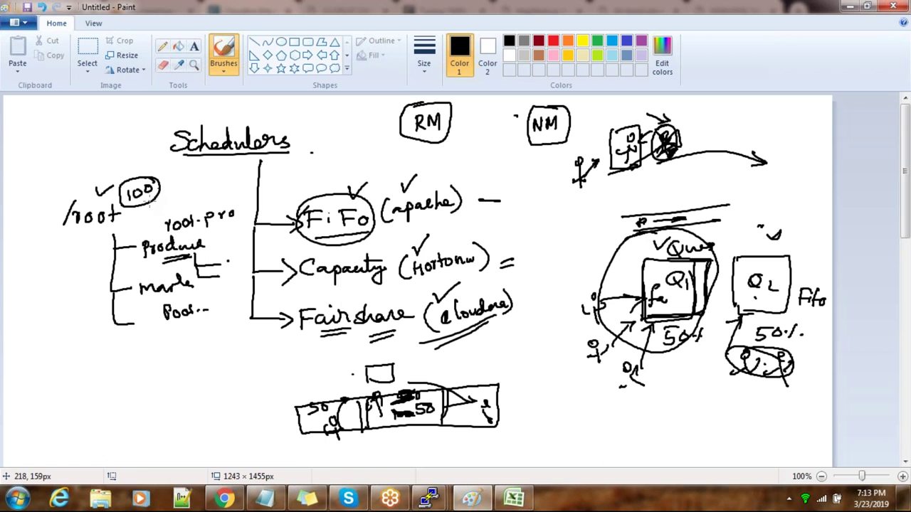
{"action": "left_click", "coordinate": [52, 209]}
Step: Add a fourth branch with 20, write queue capacities, and circle the production, marketing and pool queues
{"action": "mouse_move", "coordinate": [112, 236]}
{"action": "left_mouse_down"}
{"action": "mouse_move", "coordinate": [113, 324]}
{"action": "mouse_move", "coordinate": [134, 325]}
{"action": "left_mouse_up"}
{"action": "mouse_move", "coordinate": [223, 234]}
{"action": "left_mouse_down"}
{"action": "mouse_move", "coordinate": [215, 248]}
{"action": "mouse_move", "coordinate": [233, 233]}
{"action": "left_mouse_up"}
{"action": "mouse_move", "coordinate": [229, 284]}
{"action": "left_mouse_down"}
{"action": "mouse_move", "coordinate": [222, 297]}
{"action": "mouse_move", "coordinate": [240, 283]}
{"action": "mouse_move", "coordinate": [220, 304]}
{"action": "left_mouse_up"}
{"action": "left_click_drag", "start_coordinate": [233, 285], "coordinate": [241, 297]}
{"action": "mouse_move", "coordinate": [114, 324]}
{"action": "left_mouse_down"}
{"action": "mouse_move", "coordinate": [117, 346]}
{"action": "mouse_move", "coordinate": [163, 345]}
{"action": "left_mouse_up"}
{"action": "mouse_move", "coordinate": [227, 330]}
{"action": "left_mouse_down"}
{"action": "mouse_move", "coordinate": [237, 343]}
{"action": "mouse_move", "coordinate": [241, 333]}
{"action": "left_mouse_up"}
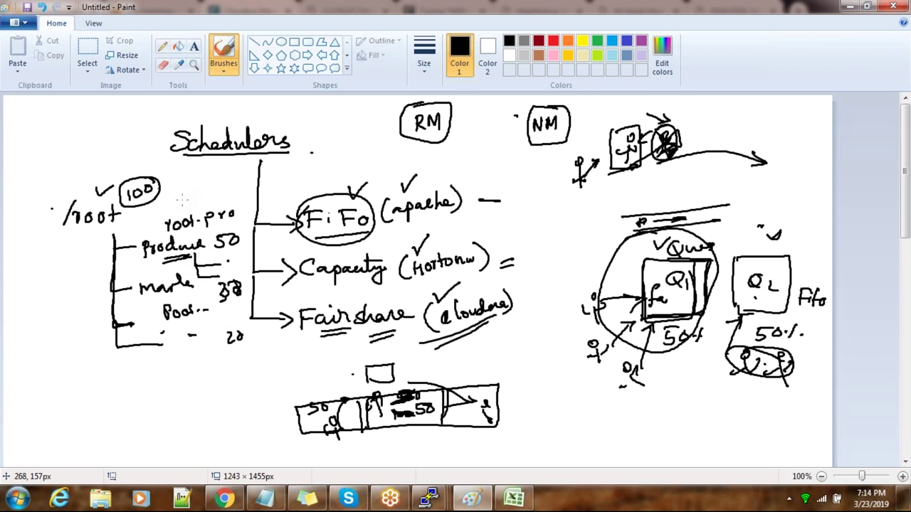
{"action": "left_click_drag", "start_coordinate": [147, 207], "coordinate": [165, 201]}
{"action": "mouse_move", "coordinate": [237, 225]}
{"action": "left_mouse_down"}
{"action": "mouse_move", "coordinate": [244, 251]}
{"action": "mouse_move", "coordinate": [146, 263]}
{"action": "mouse_move", "coordinate": [226, 219]}
{"action": "mouse_move", "coordinate": [245, 227]}
{"action": "left_mouse_up"}
{"action": "mouse_move", "coordinate": [153, 281]}
{"action": "left_mouse_down"}
{"action": "mouse_move", "coordinate": [250, 303]}
{"action": "mouse_move", "coordinate": [160, 271]}
{"action": "mouse_move", "coordinate": [202, 282]}
{"action": "left_mouse_up"}
{"action": "key", "text": "alt+Tab"}
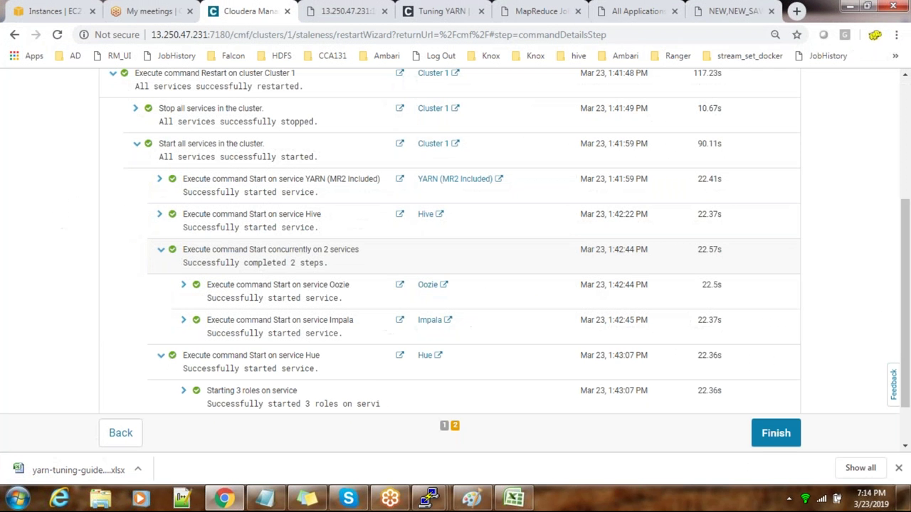
Step: Close the restart wizard, browse the YARN job pages, and reload the /cluster applications page
{"action": "left_click", "coordinate": [788, 437]}
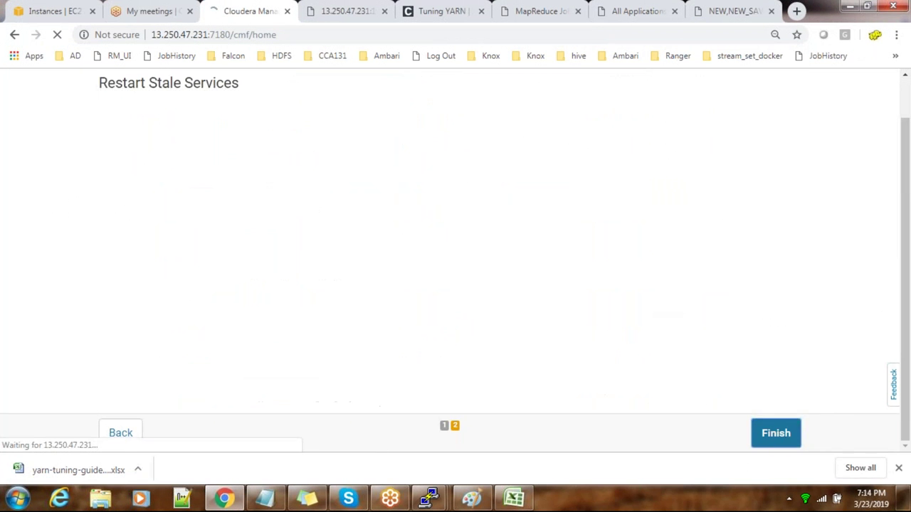
{"action": "left_click", "coordinate": [653, 10]}
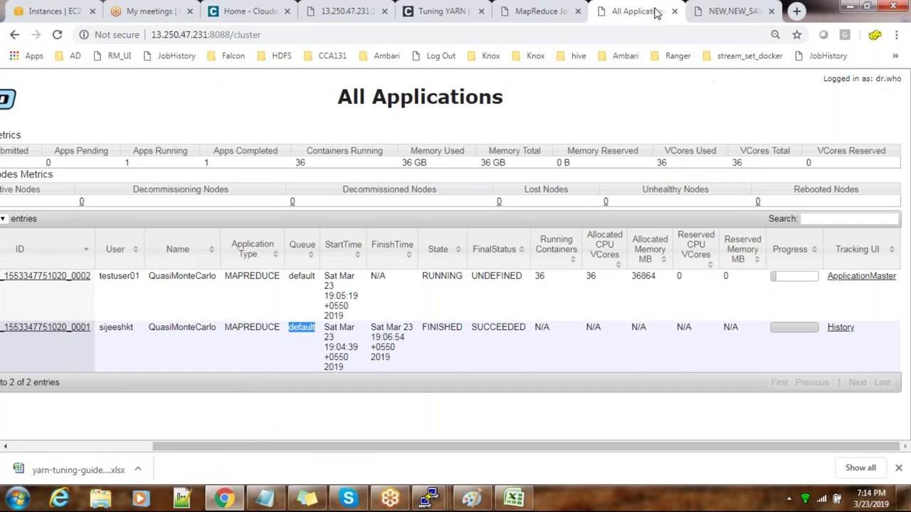
{"action": "left_click", "coordinate": [523, 9]}
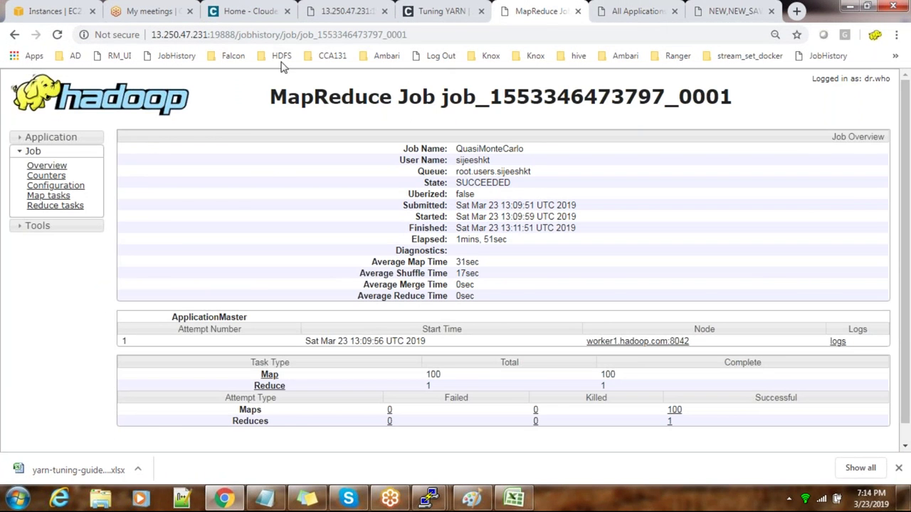
{"action": "left_click", "coordinate": [341, 10]}
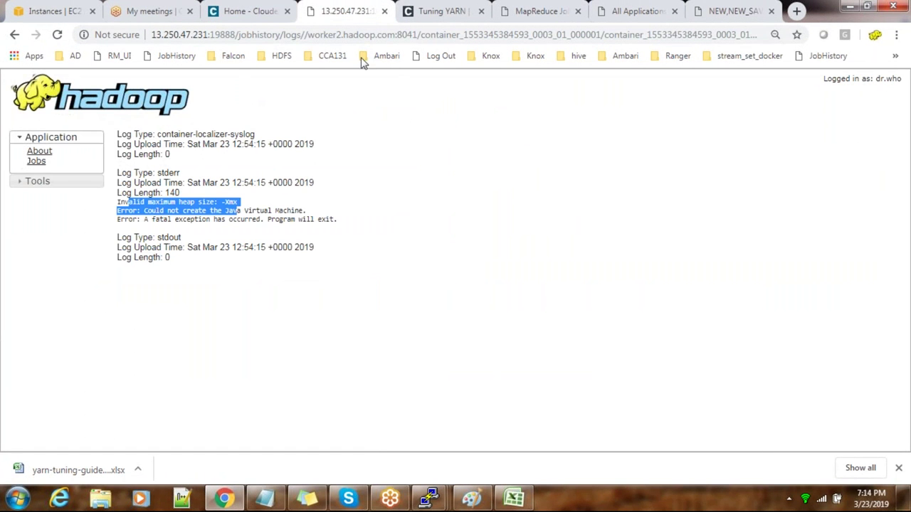
{"action": "left_click", "coordinate": [384, 12]}
{"action": "left_click", "coordinate": [404, 14]}
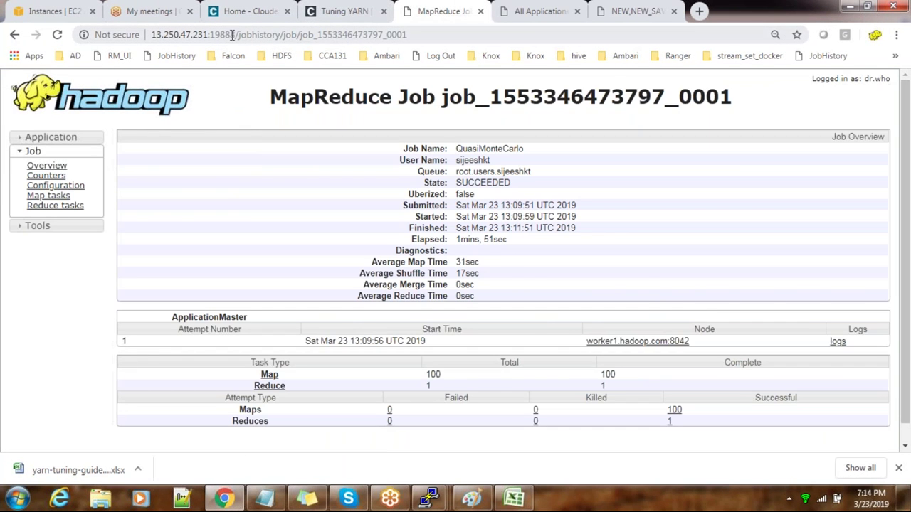
{"action": "left_click", "coordinate": [509, 11]}
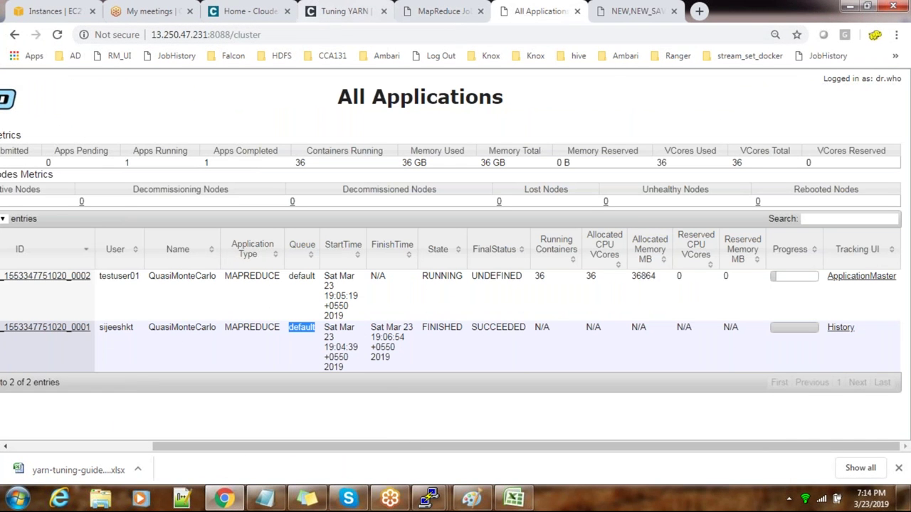
{"action": "left_click_drag", "start_coordinate": [235, 35], "coordinate": [358, 36]}
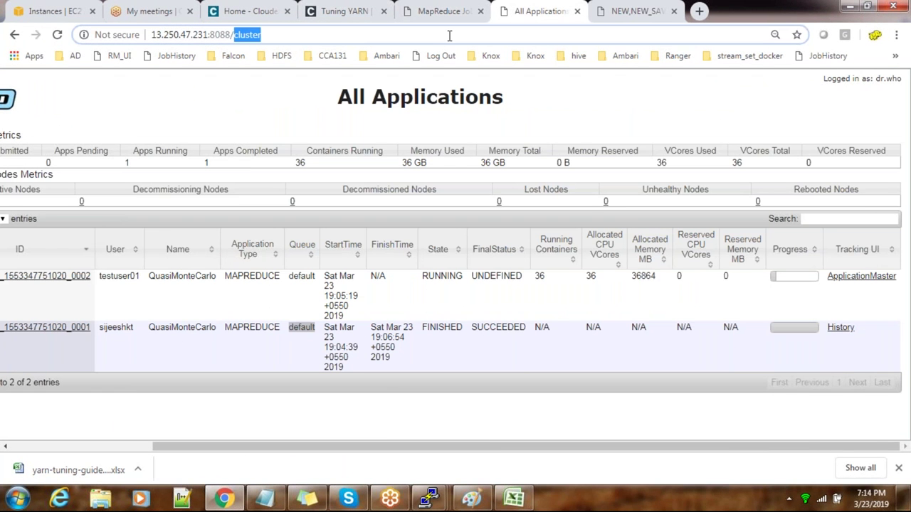
{"action": "key", "text": "Return"}
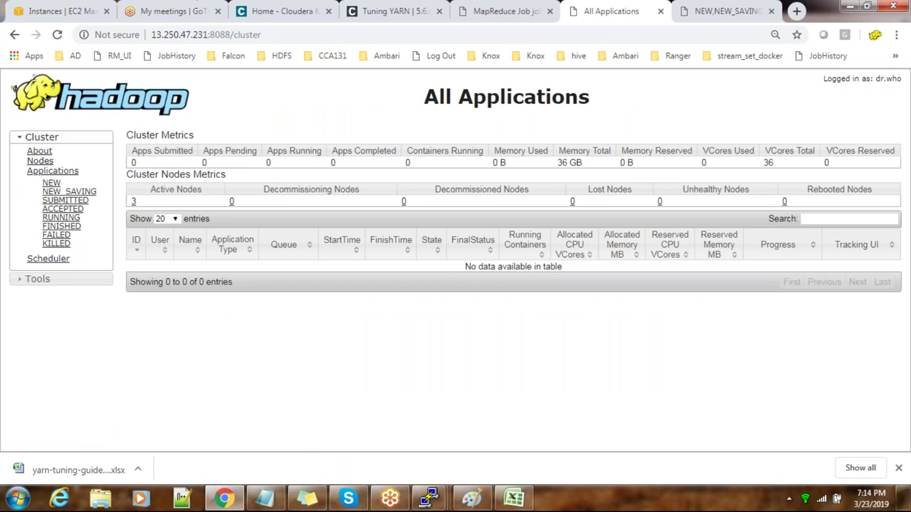
Step: In Scheduler, expand marketing to check Absolute Capacity 50.0 and Absolute Max Capacity 100.0
{"action": "left_click", "coordinate": [48, 260]}
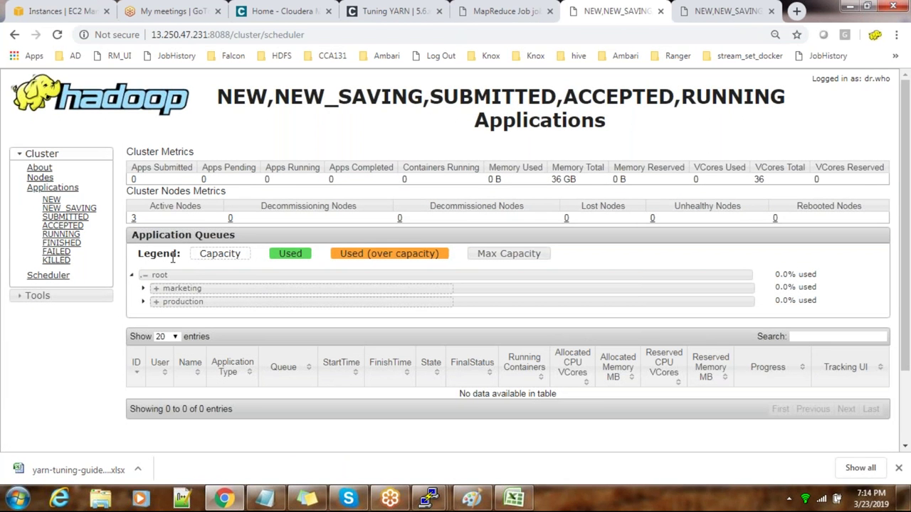
{"action": "left_click_drag", "start_coordinate": [200, 254], "coordinate": [244, 255]}
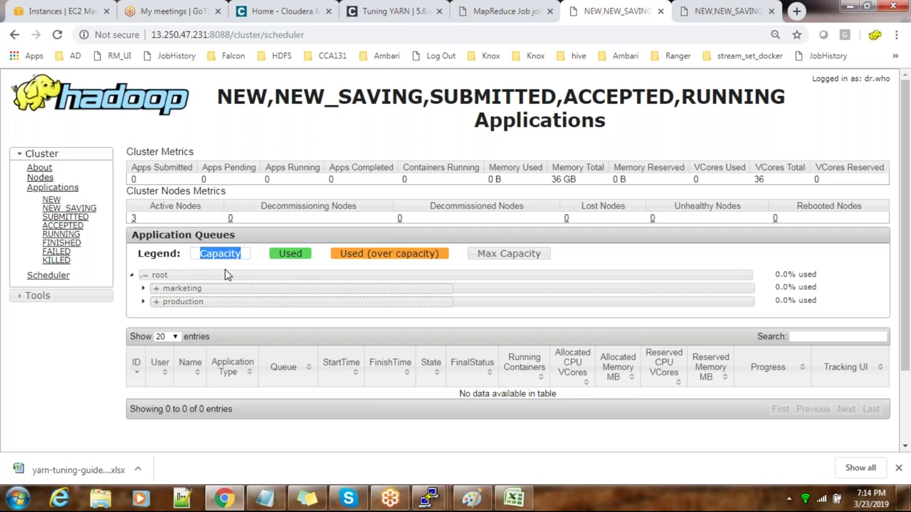
{"action": "left_click", "coordinate": [142, 290]}
{"action": "left_click", "coordinate": [142, 290]}
{"action": "left_click_drag", "start_coordinate": [424, 363], "coordinate": [549, 364]}
{"action": "left_click_drag", "start_coordinate": [397, 374], "coordinate": [553, 375]}
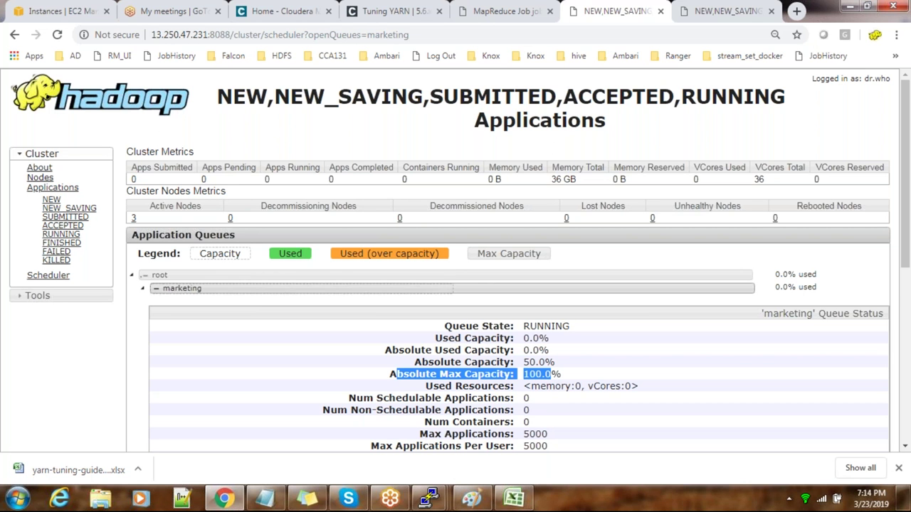
{"action": "scroll", "coordinate": [518, 391], "scroll_direction": "down", "scroll_amount": 1}
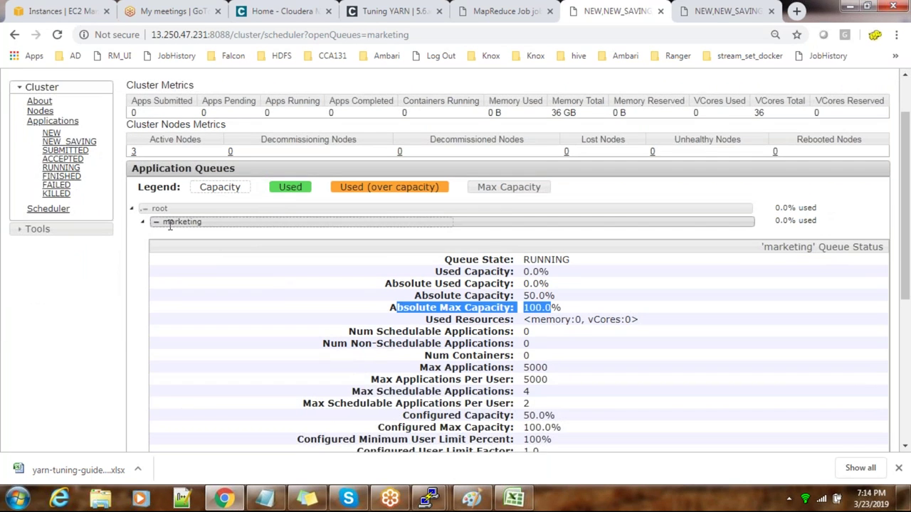
{"action": "left_click", "coordinate": [142, 227]}
{"action": "left_click", "coordinate": [143, 223]}
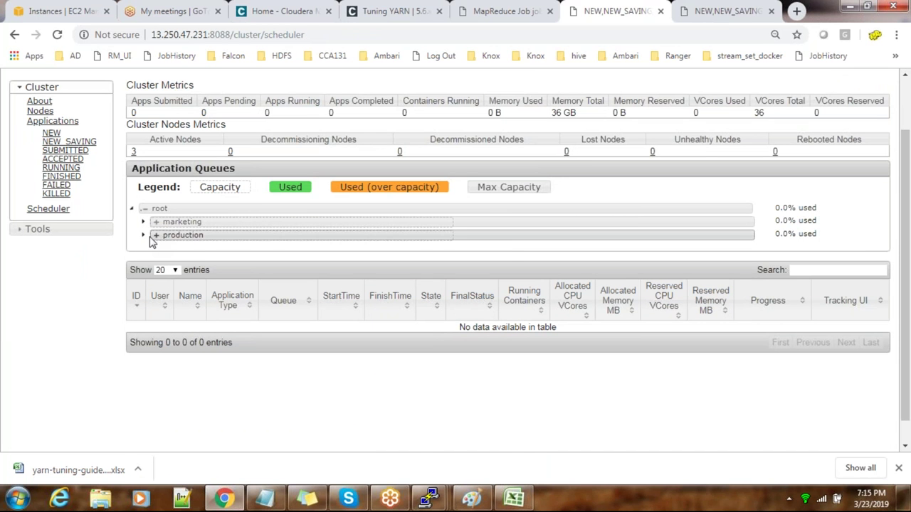
Step: Recheck marketing's 100.0% max capacity, view the production queue, then go to the master1 terminal
{"action": "left_click", "coordinate": [143, 223]}
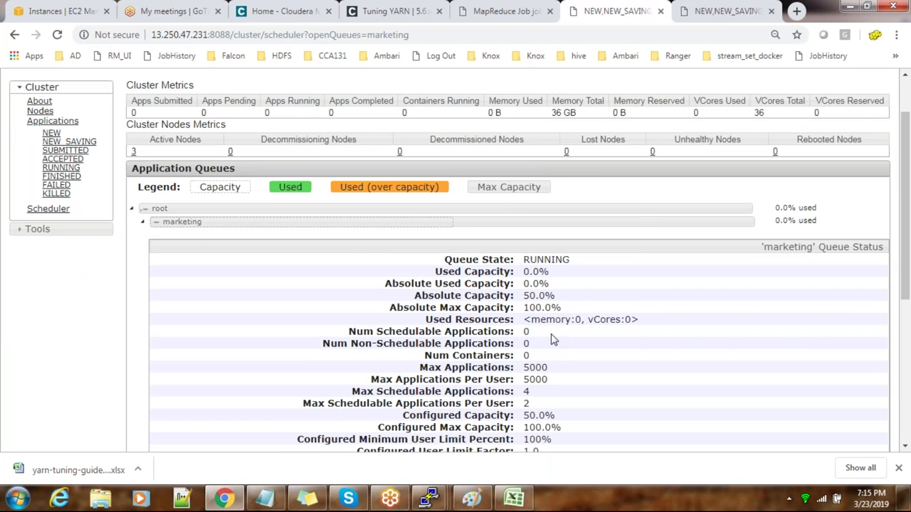
{"action": "left_click_drag", "start_coordinate": [528, 306], "coordinate": [554, 307]}
{"action": "left_click", "coordinate": [144, 223]}
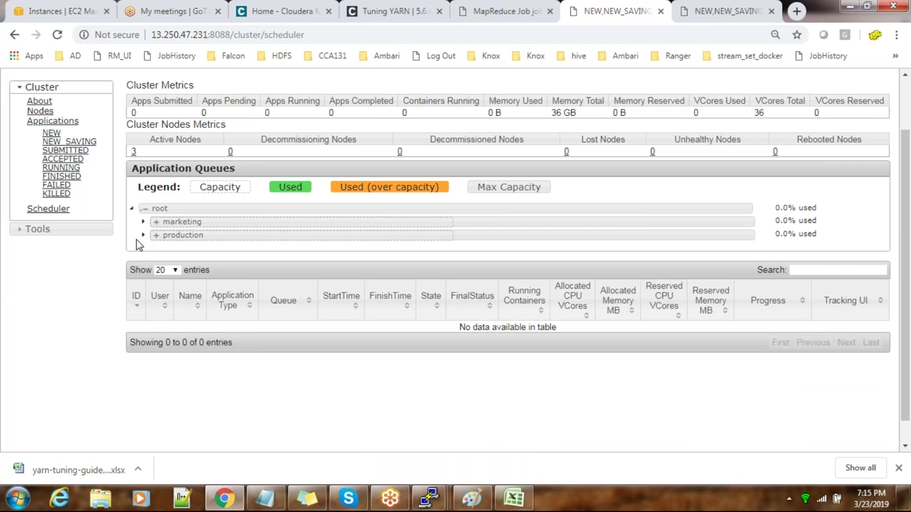
{"action": "left_click", "coordinate": [144, 237]}
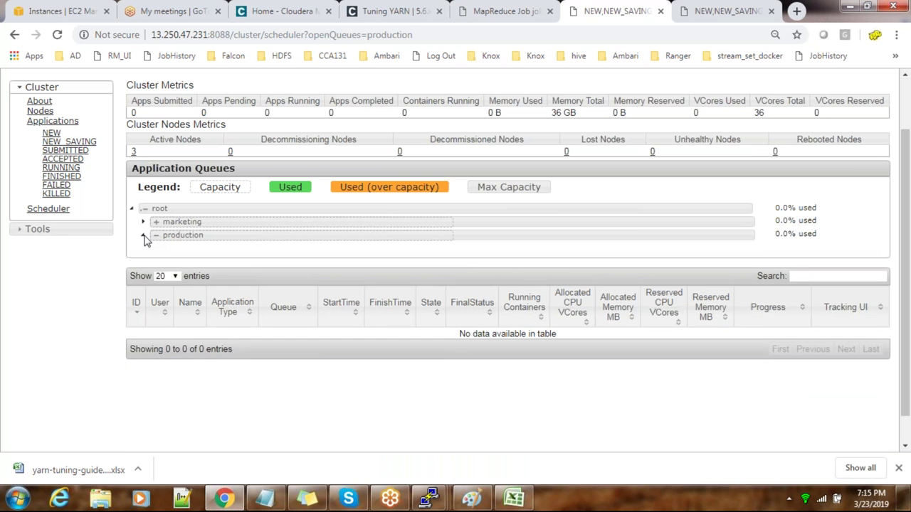
{"action": "left_click", "coordinate": [143, 237]}
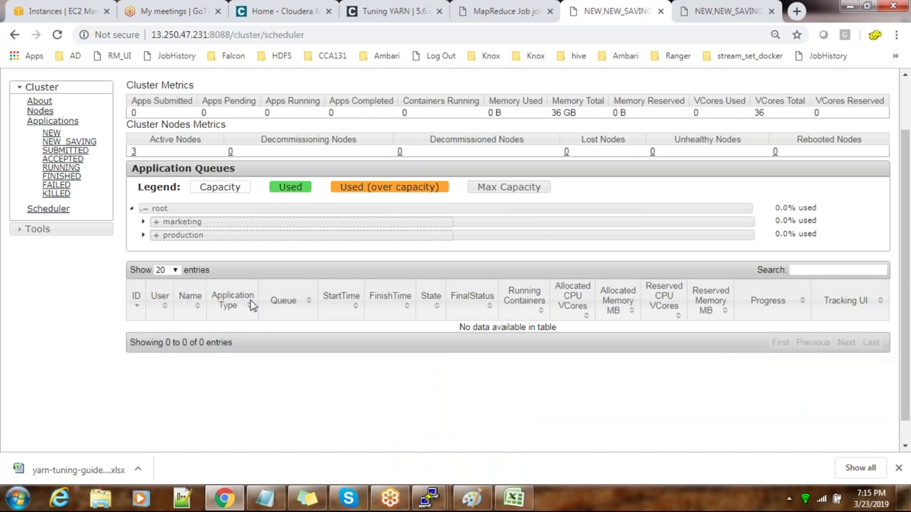
{"action": "mouse_move", "coordinate": [431, 499]}
{"action": "left_click", "coordinate": [222, 434]}
Step: Recall the hadoop pi command and insert -D mapreduce.job.queuename=root.marketing after pi
{"action": "key", "text": "Up"}
{"action": "key", "text": "Left"}
{"action": "key", "text": "Left"}
{"action": "key", "text": "Left"}
{"action": "key", "text": "Left"}
{"action": "key", "text": "Left"}
{"action": "key", "text": "Left"}
{"action": "key", "text": "Left"}
{"action": "key", "text": "Left"}
{"action": "key", "text": "Left"}
{"action": "key", "text": "Right"}
{"action": "key", "text": "Right"}
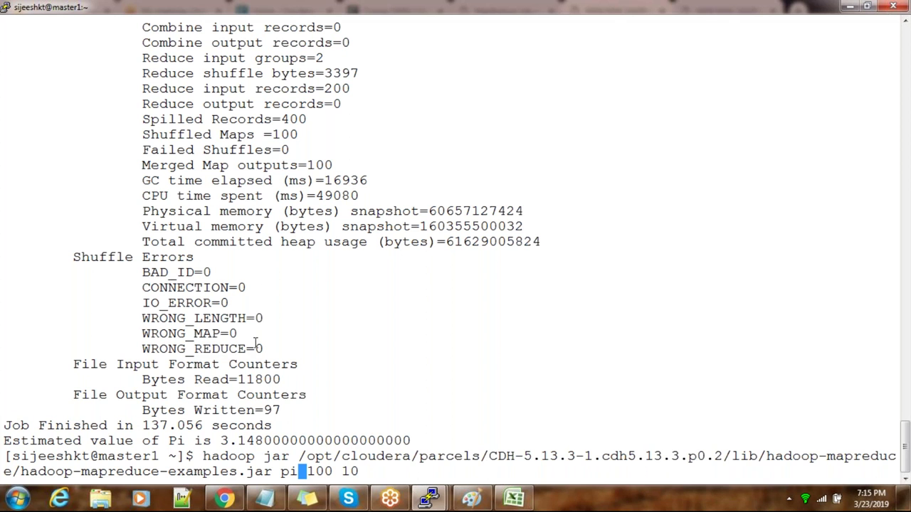
{"action": "type", "text": "- "}
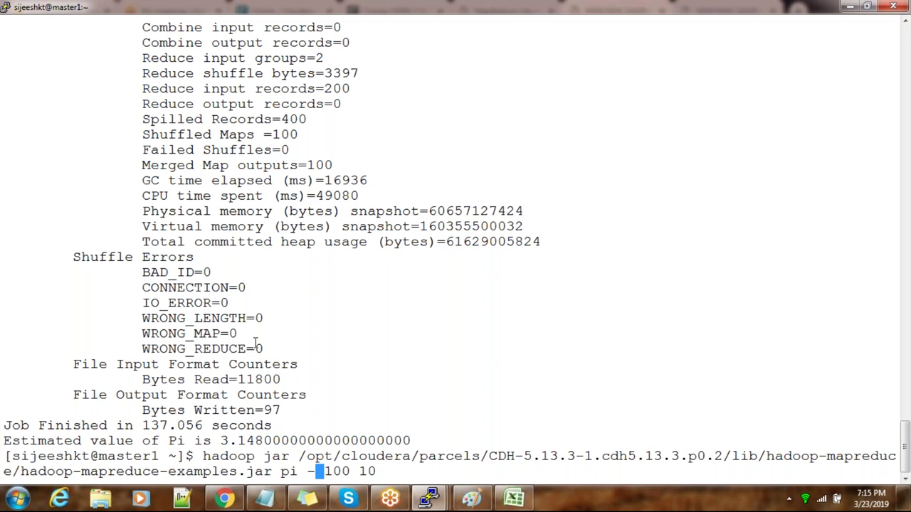
{"action": "type", "text": "D"}
{"action": "type", "text": " mapr"}
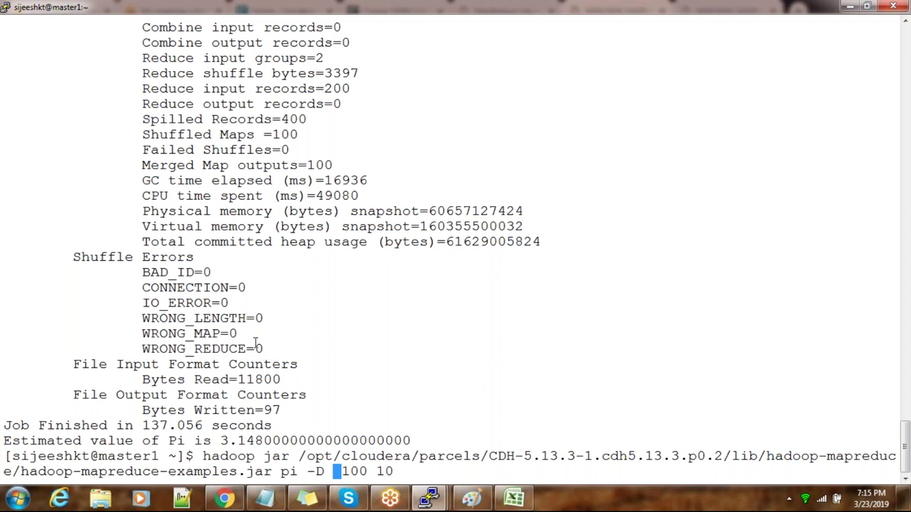
{"action": "type", "text": "educe"}
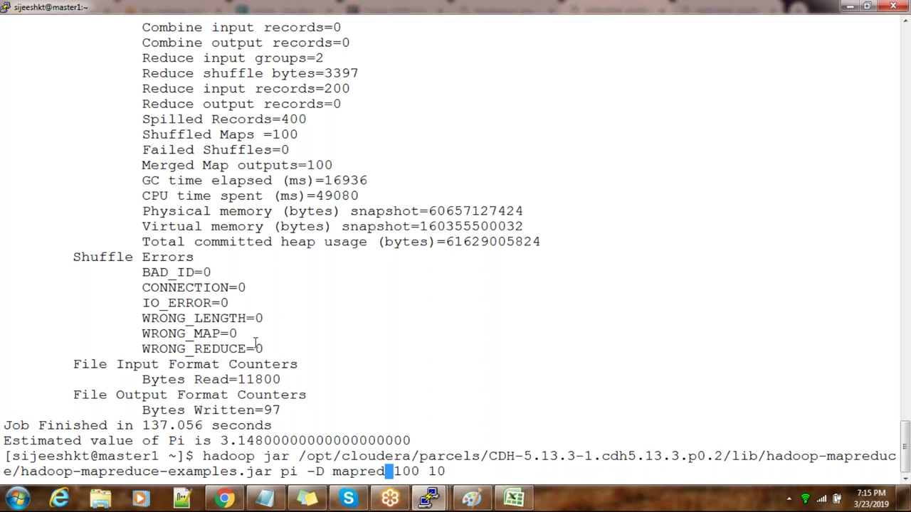
{"action": "type", "text": ".job."}
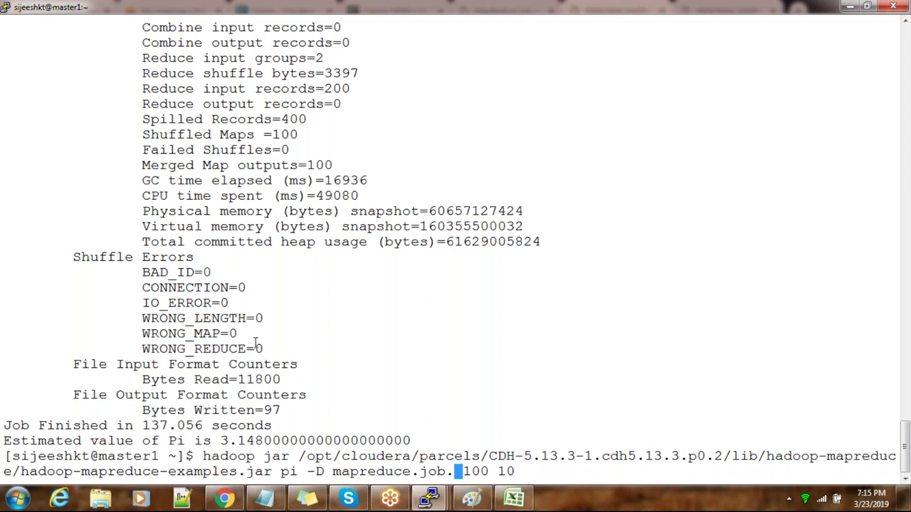
{"action": "type", "text": "queue"}
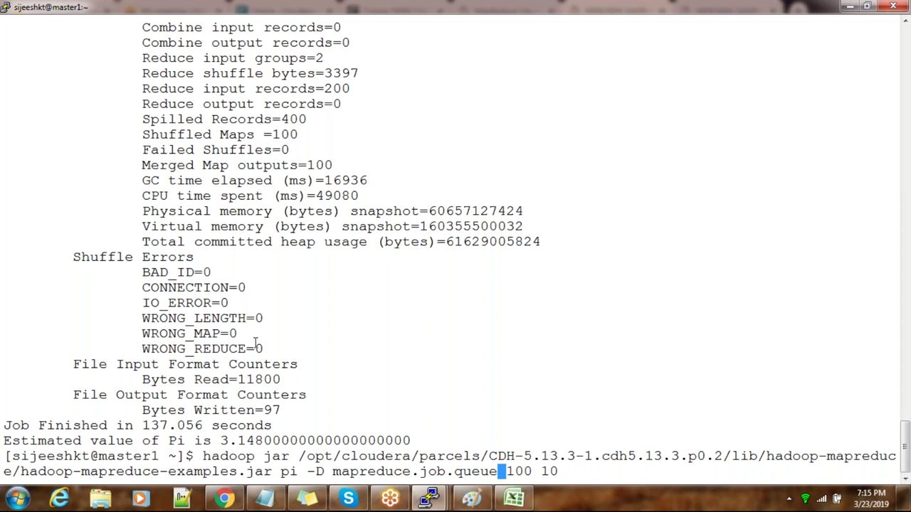
{"action": "type", "text": "namr"}
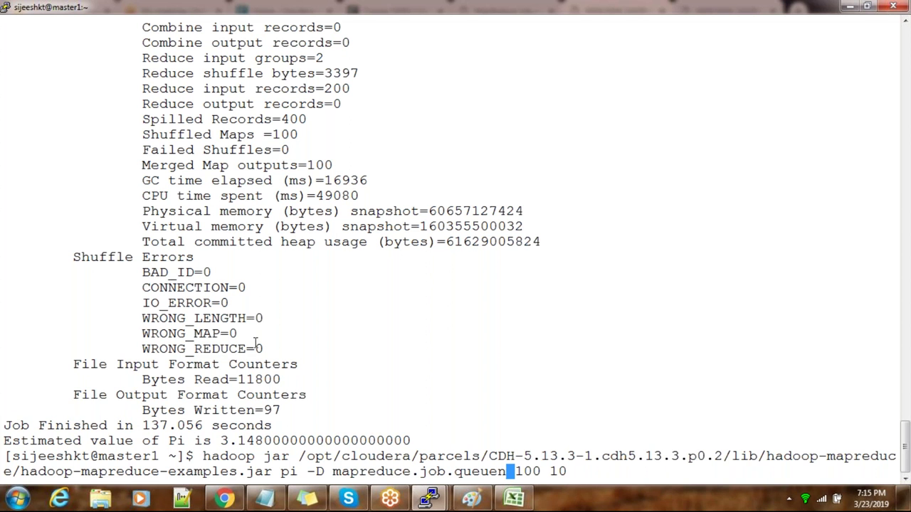
{"action": "key", "text": "BackSpace"}
{"action": "type", "text": "e="}
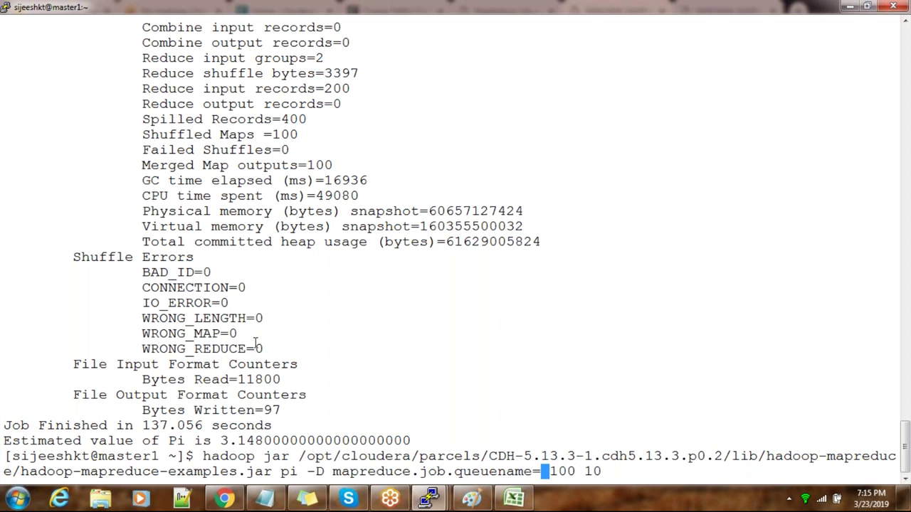
{"action": "left_click", "coordinate": [224, 498]}
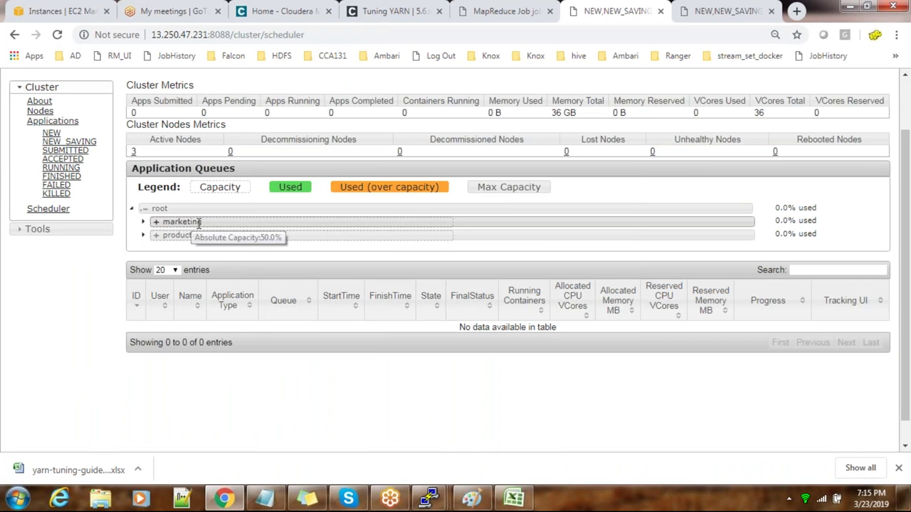
{"action": "left_click_drag", "start_coordinate": [163, 222], "coordinate": [202, 235]}
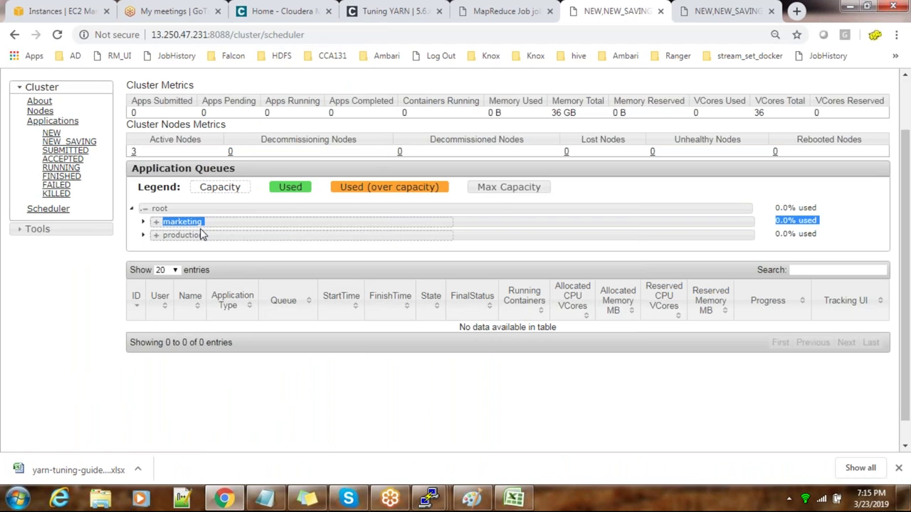
{"action": "key", "text": "alt+Tab"}
{"action": "type", "text": "root.marketing 100 10"}
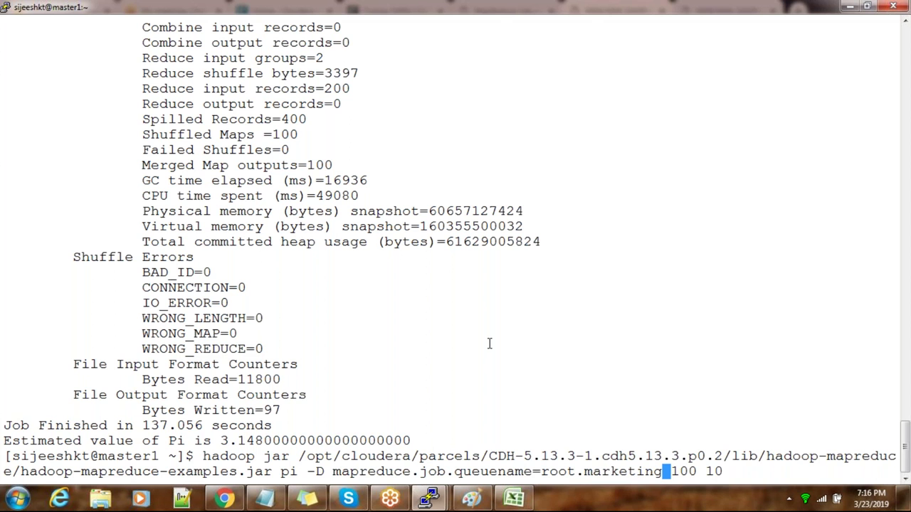
Step: Run the Pi job on root.marketing, then rerun it with queuename=marketing after the unknown-queue error
{"action": "key", "text": "Return"}
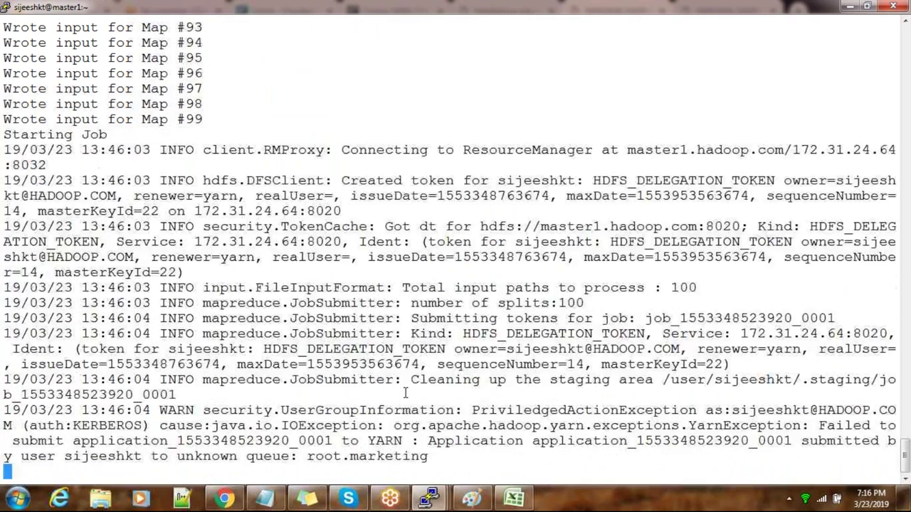
{"action": "scroll", "coordinate": [377, 380], "scroll_direction": "up", "scroll_amount": 10}
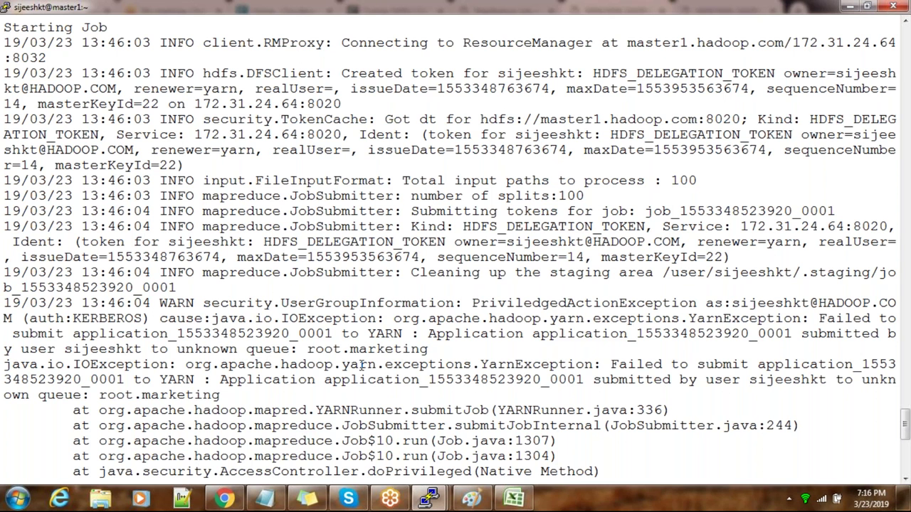
{"action": "key", "text": "Up"}
{"action": "key", "text": "Left"}
{"action": "key", "text": "Left"}
{"action": "key", "text": "Left"}
{"action": "key", "text": "Left"}
{"action": "key", "text": "Left"}
{"action": "key", "text": "Left"}
{"action": "key", "text": "Left"}
{"action": "key", "text": "Left"}
{"action": "key", "text": "Left"}
{"action": "key", "text": "Left"}
{"action": "key", "text": "Left"}
{"action": "key", "text": "Left"}
{"action": "key", "text": "Left"}
{"action": "key", "text": "Left"}
{"action": "key", "text": "Left"}
{"action": "key", "text": "Left"}
{"action": "key", "text": "Left"}
{"action": "key", "text": "Left"}
{"action": "key", "text": "Left"}
{"action": "key", "text": "Left"}
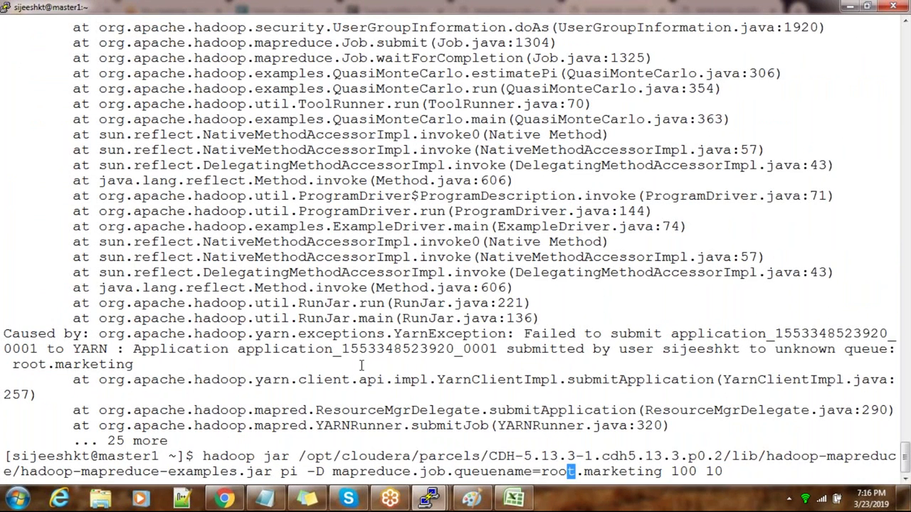
{"action": "key", "text": "Right"}
{"action": "key", "text": "Right"}
{"action": "key", "text": "Right"}
{"action": "key", "text": "Right"}
{"action": "key", "text": "Right"}
{"action": "key", "text": "Right"}
{"action": "key", "text": "Right"}
{"action": "key", "text": "Right"}
{"action": "key", "text": "Right"}
{"action": "key", "text": "Right"}
{"action": "key", "text": "BackSpace"}
{"action": "key", "text": "BackSpace"}
{"action": "key", "text": "BackSpace"}
{"action": "key", "text": "BackSpace"}
{"action": "key", "text": "BackSpace"}
{"action": "key", "text": "Return"}
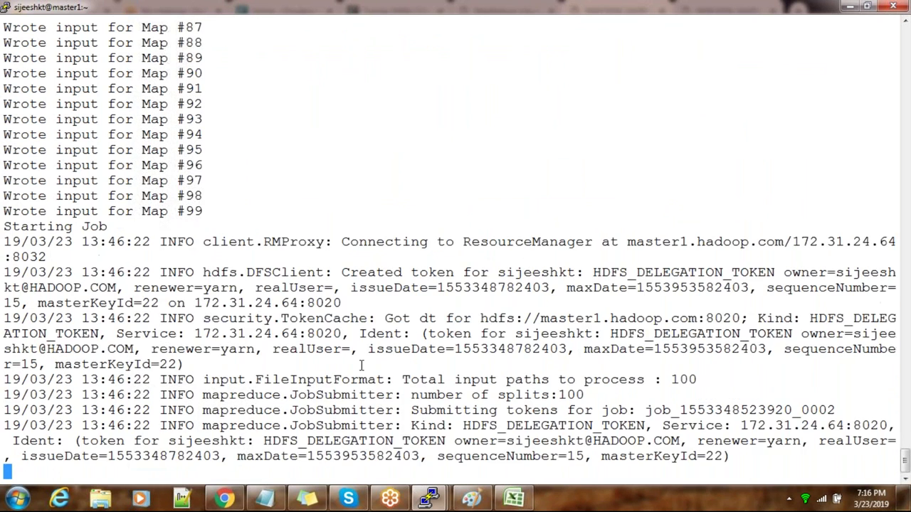
Step: Reload the /cluster/scheduler page until marketing's Pi job shows running with 19 containers
{"action": "left_click", "coordinate": [213, 503]}
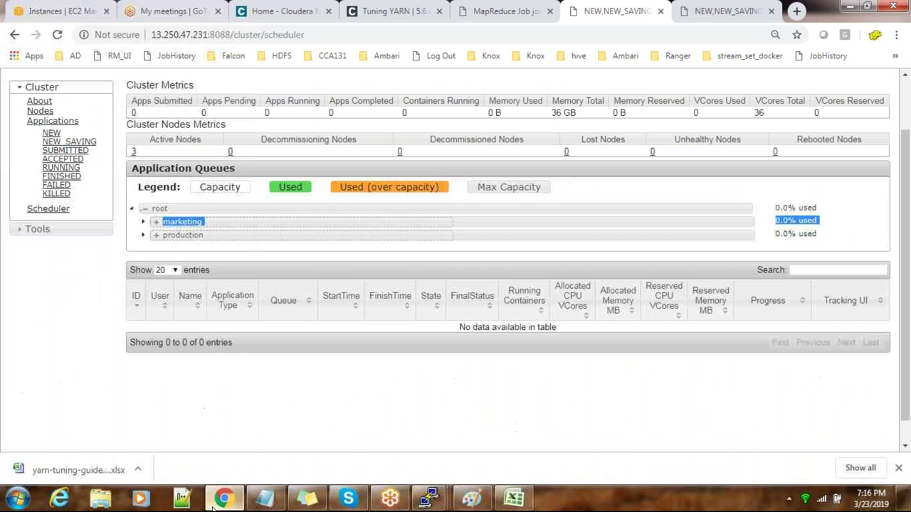
{"action": "left_click", "coordinate": [410, 34]}
{"action": "key", "text": "Return"}
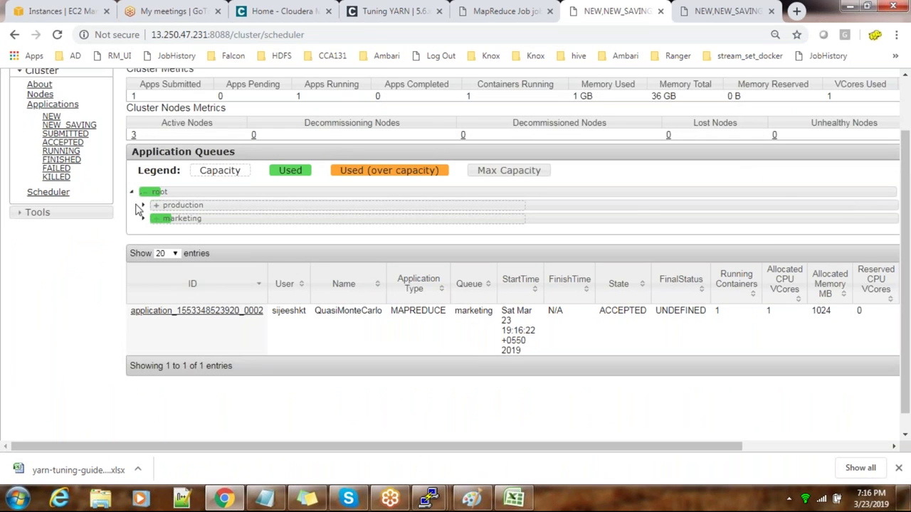
{"action": "left_click", "coordinate": [143, 220]}
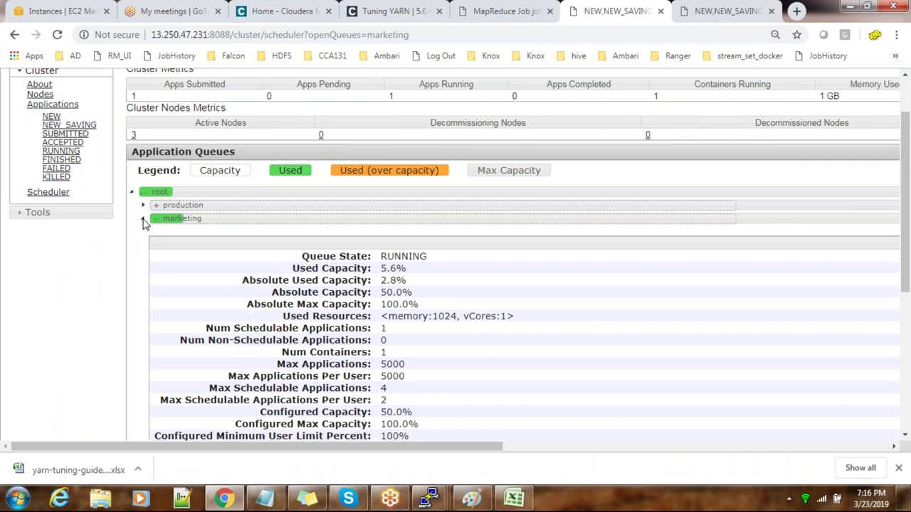
{"action": "left_click", "coordinate": [143, 219]}
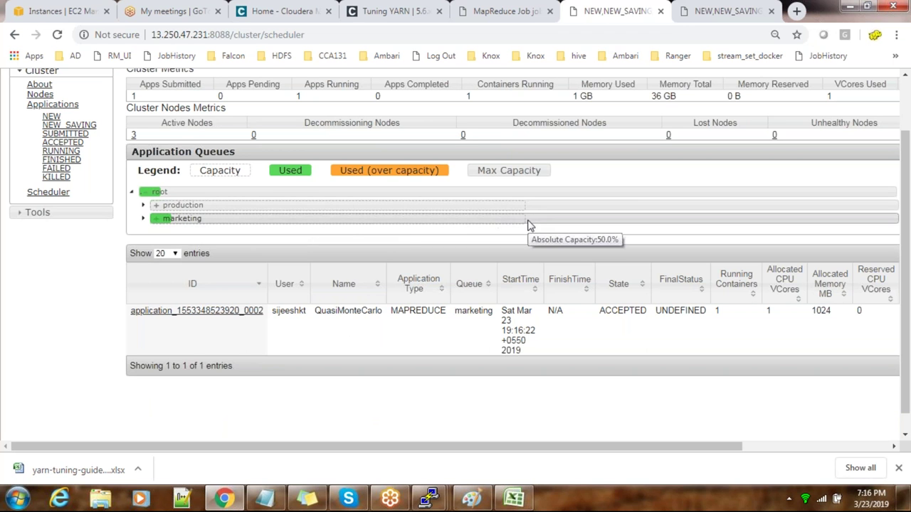
{"action": "left_click", "coordinate": [427, 35]}
{"action": "key", "text": "Return"}
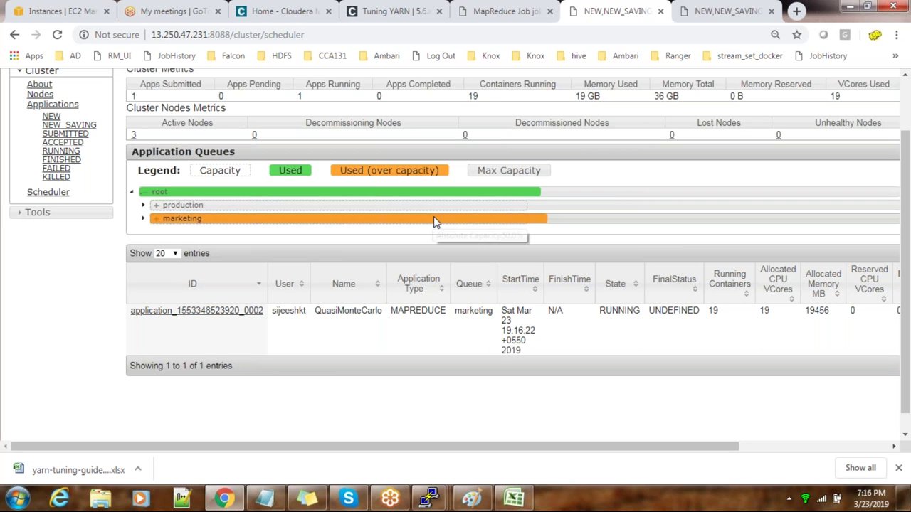
{"action": "left_click", "coordinate": [391, 34]}
{"action": "key", "text": "Return"}
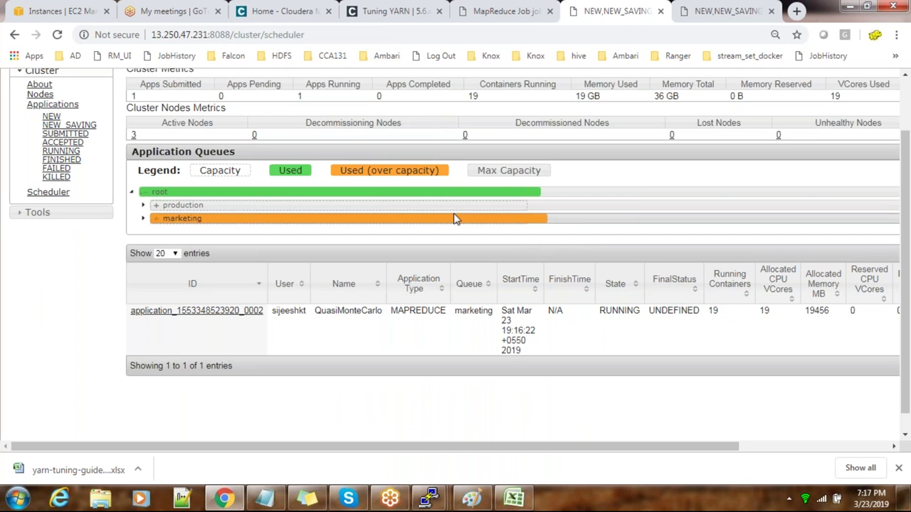
Step: Recall the Pi command and insert -D mapreduce.job.queuename=production before 100 10
{"action": "mouse_move", "coordinate": [436, 492]}
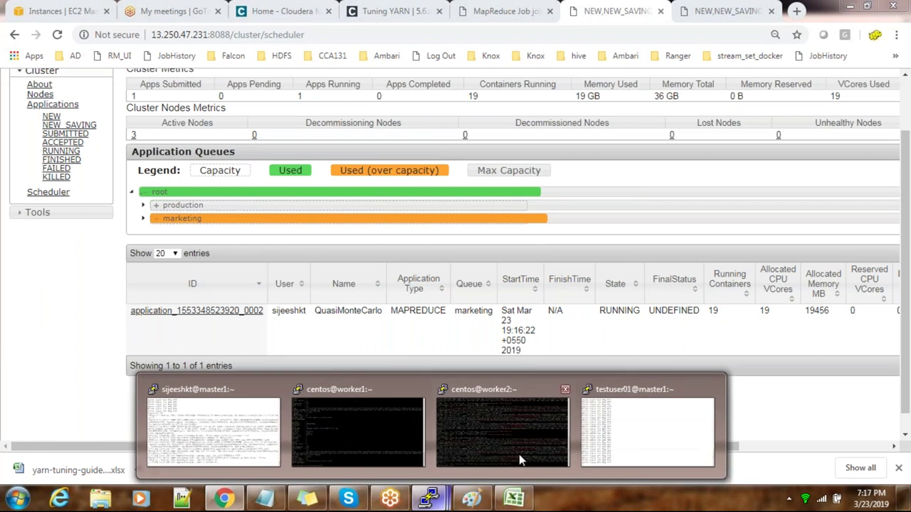
{"action": "left_click", "coordinate": [648, 425]}
{"action": "key", "text": "Up"}
{"action": "key", "text": "Left"}
{"action": "key", "text": "Left"}
{"action": "key", "text": "Left"}
{"action": "key", "text": "Left"}
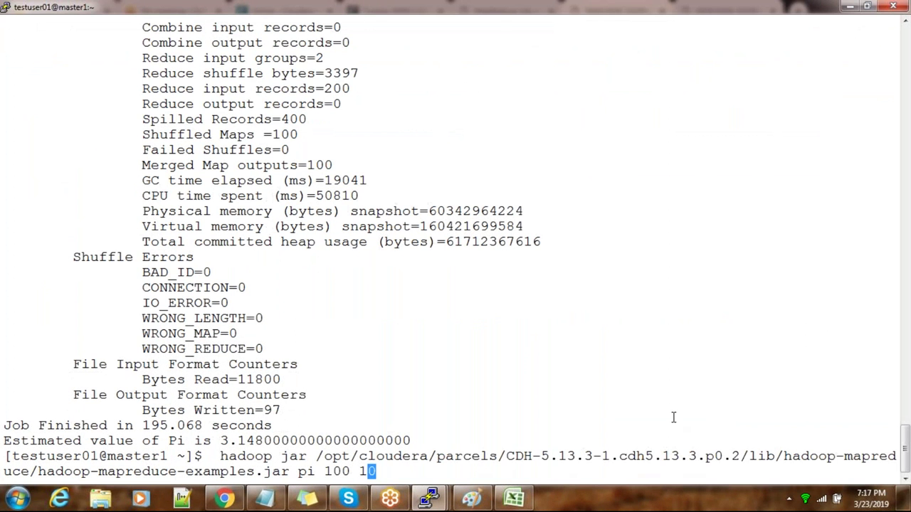
{"action": "key", "text": "Left"}
{"action": "key", "text": "Left"}
{"action": "type", "text": "-D"}
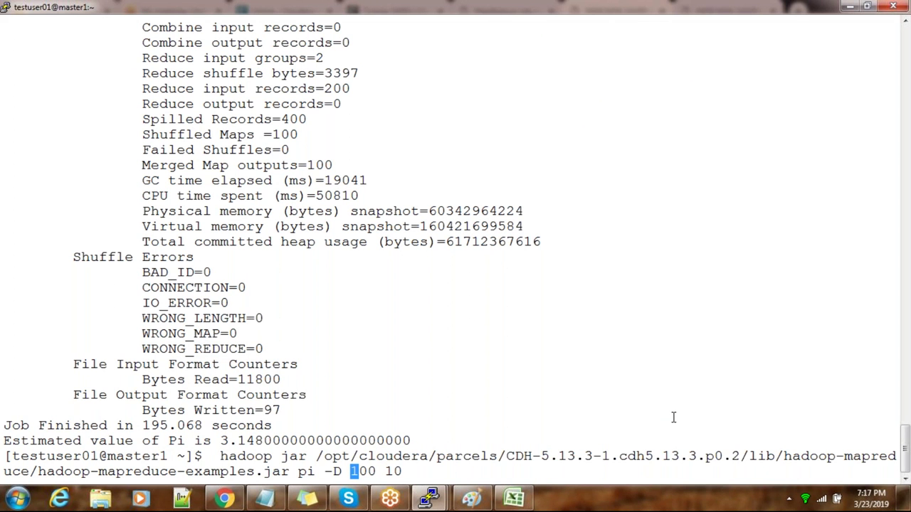
{"action": "type", "text": "mapreduce"}
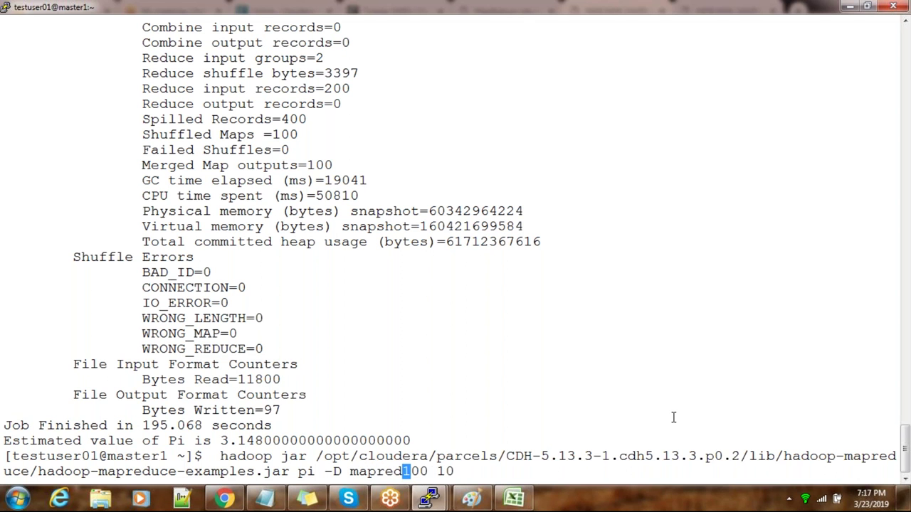
{"action": "type", "text": ".job.queuename="}
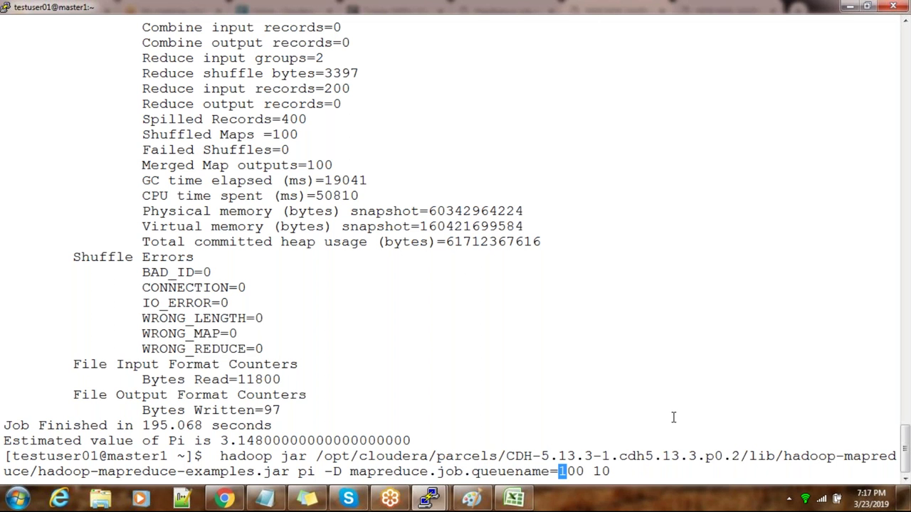
{"action": "key", "text": "alt+Tab"}
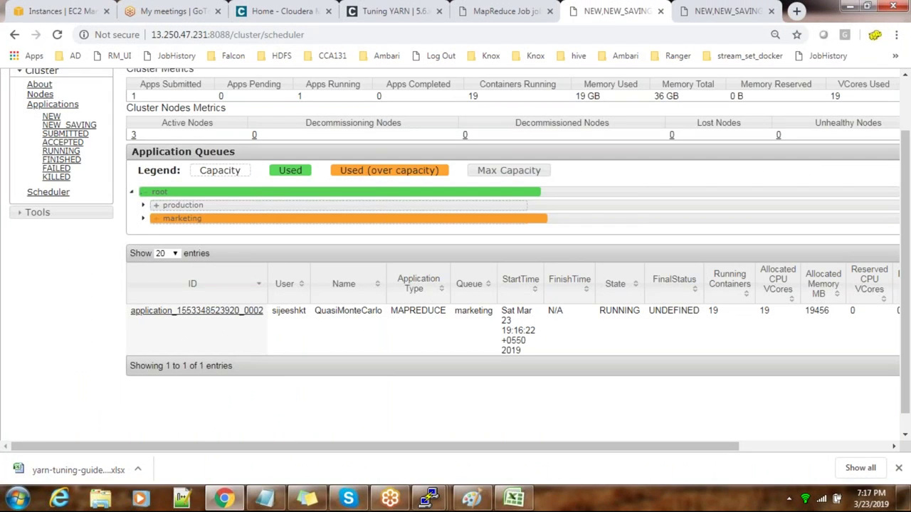
{"action": "key", "text": "alt+Tab"}
{"action": "type", "text": "product"}
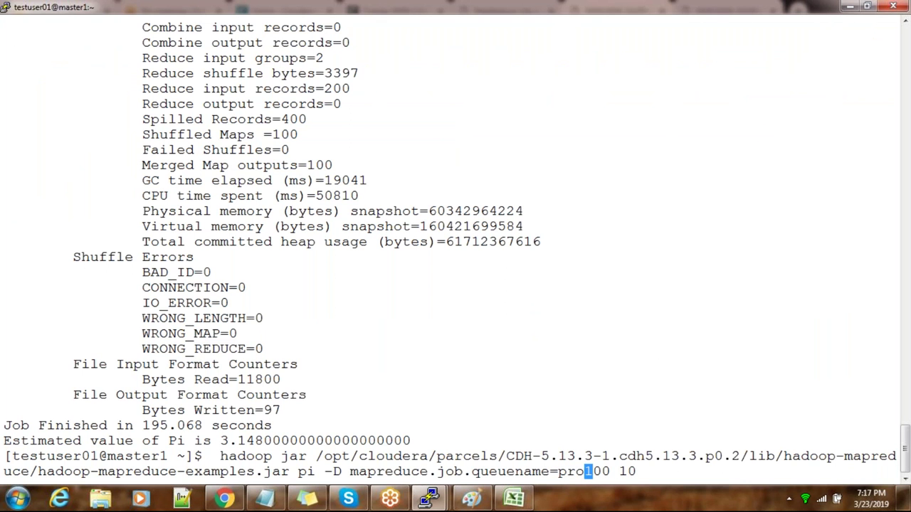
{"action": "type", "text": "ion"}
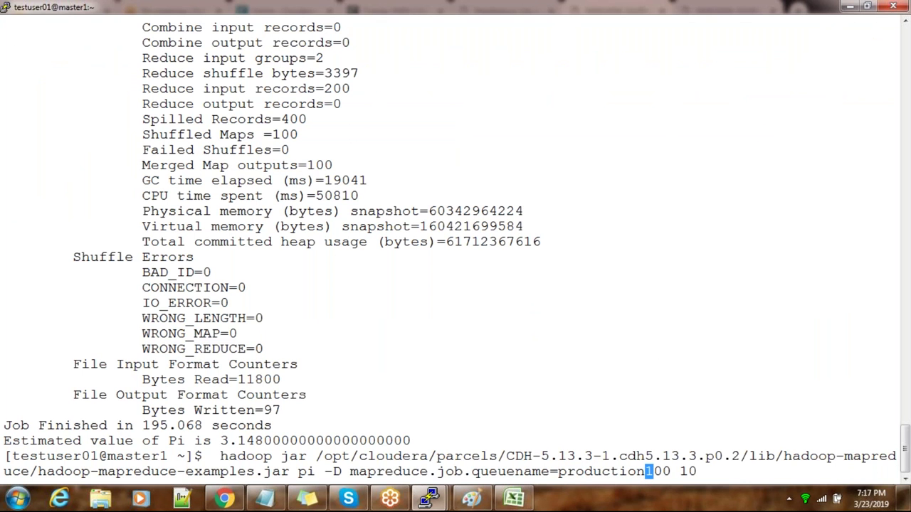
Step: Reload the YARN scheduler page in the browser to check the queues
{"action": "left_click", "coordinate": [429, 498]}
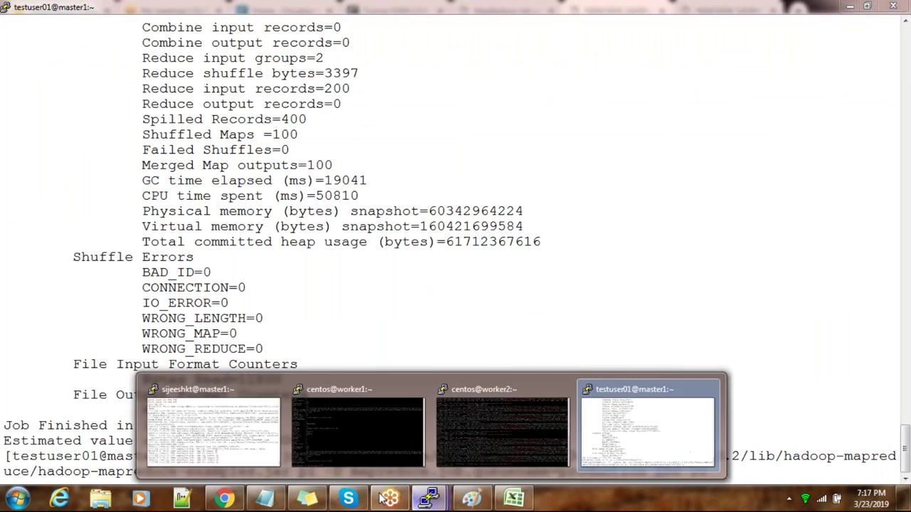
{"action": "left_click", "coordinate": [224, 498]}
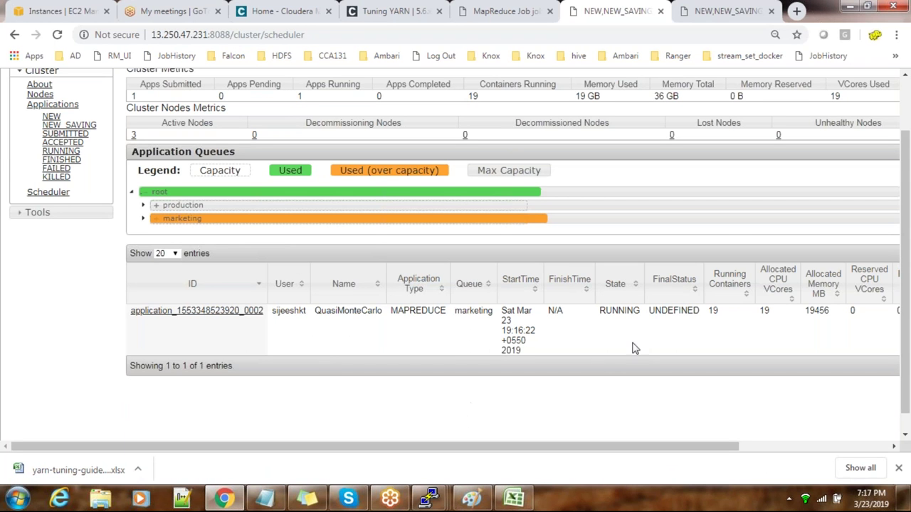
{"action": "left_click", "coordinate": [605, 34]}
{"action": "left_click", "coordinate": [605, 34]}
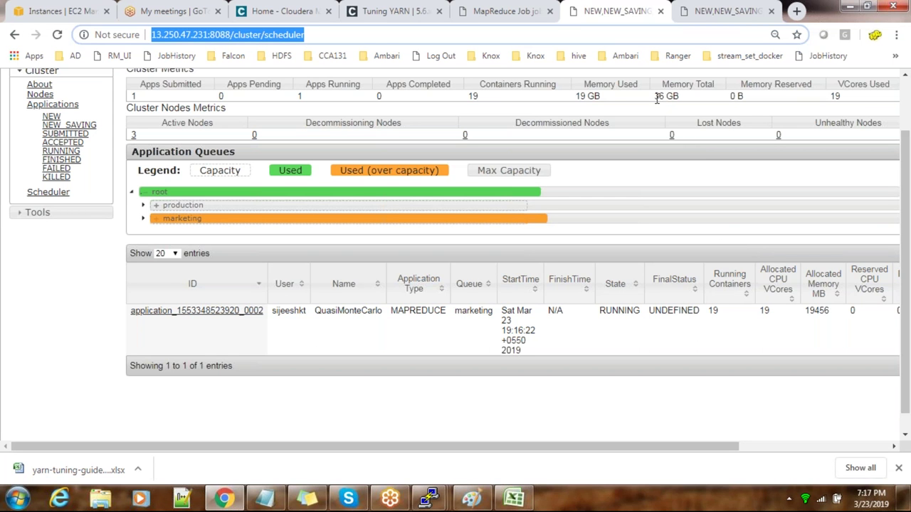
{"action": "left_click", "coordinate": [369, 37]}
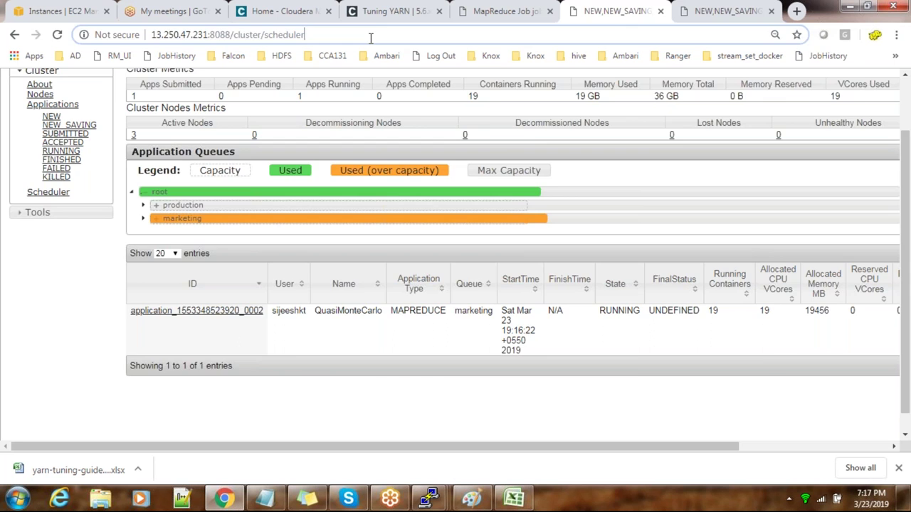
{"action": "key", "text": "Return"}
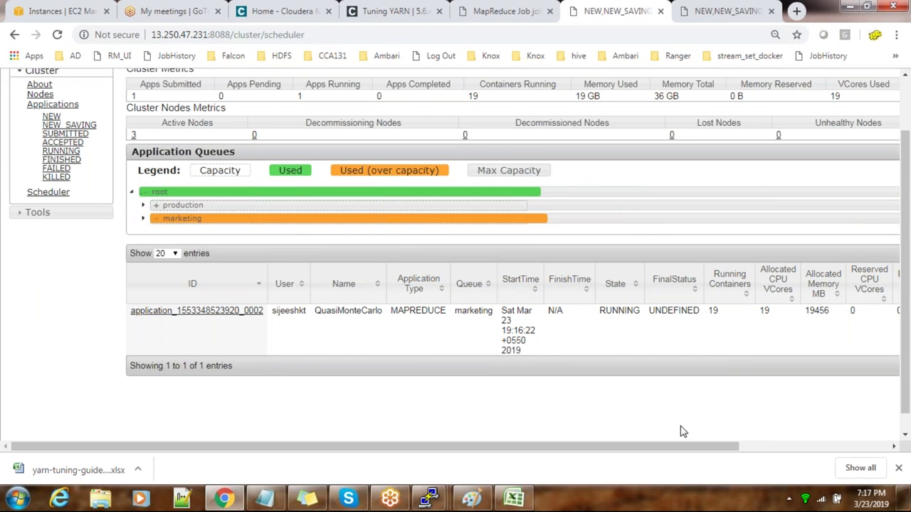
Step: Run the edited Pi job with 100 maps and 10 samples on the production queue
{"action": "mouse_move", "coordinate": [429, 498]}
{"action": "left_click", "coordinate": [596, 382]}
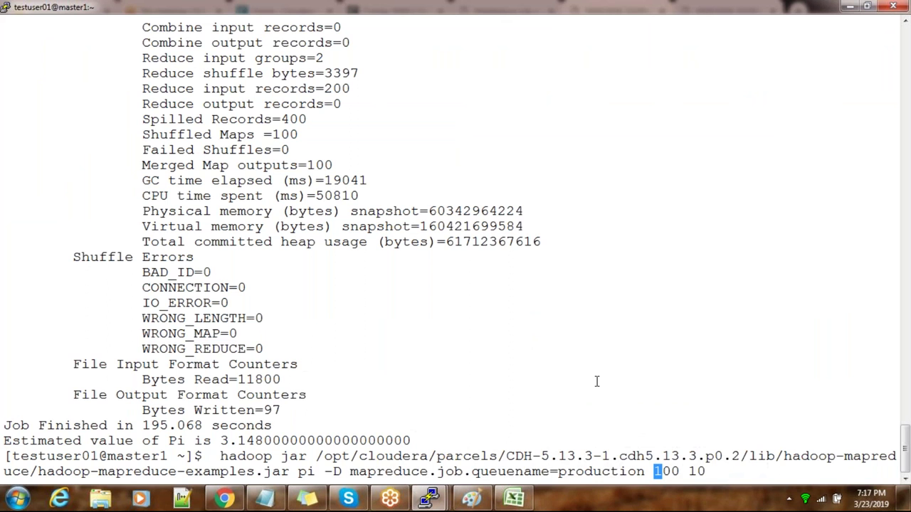
{"action": "key", "text": "Return"}
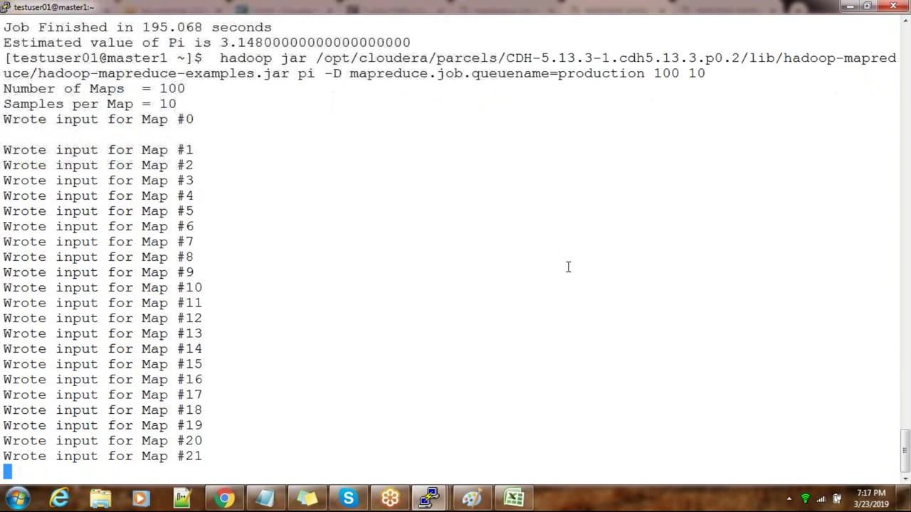
Step: Scroll through the marketing Pi job's log in the other master1 session, then go back to Chrome
{"action": "left_click", "coordinate": [225, 499]}
{"action": "left_click", "coordinate": [225, 499]}
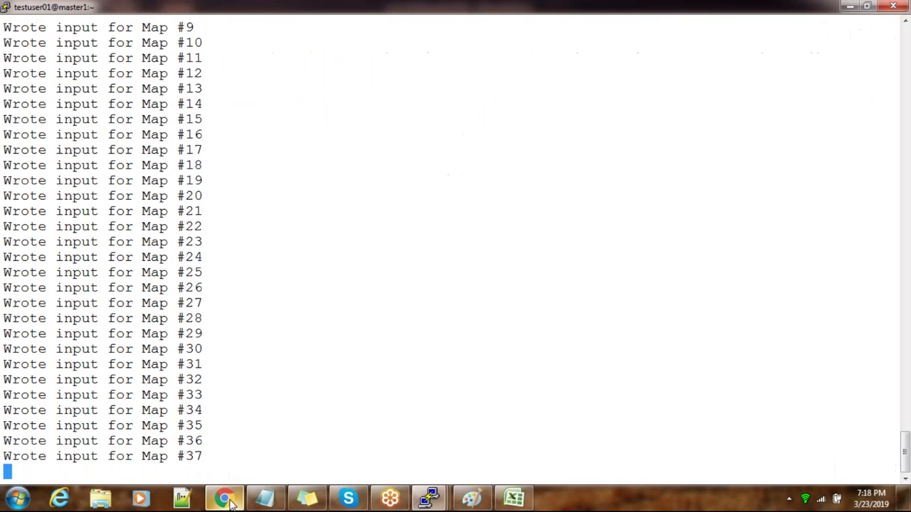
{"action": "mouse_move", "coordinate": [358, 468]}
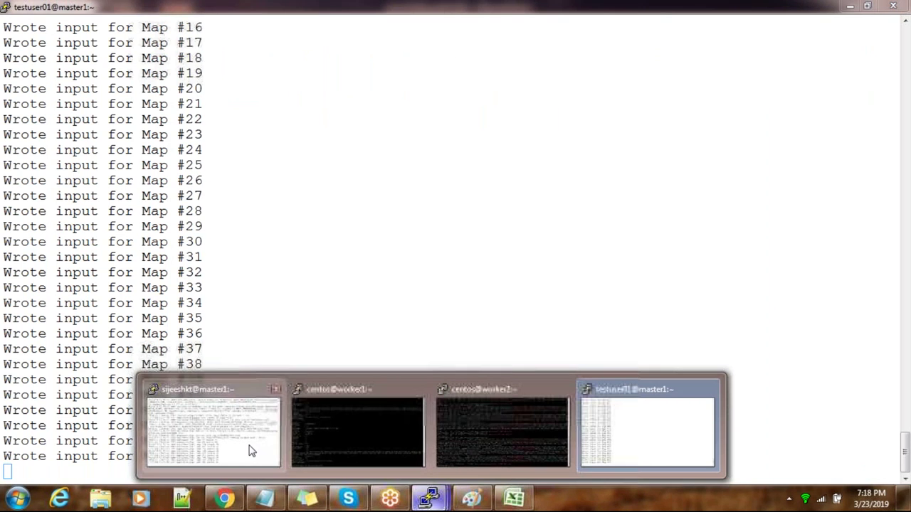
{"action": "left_click", "coordinate": [245, 445]}
{"action": "scroll", "coordinate": [399, 355], "scroll_direction": "up", "scroll_amount": 10}
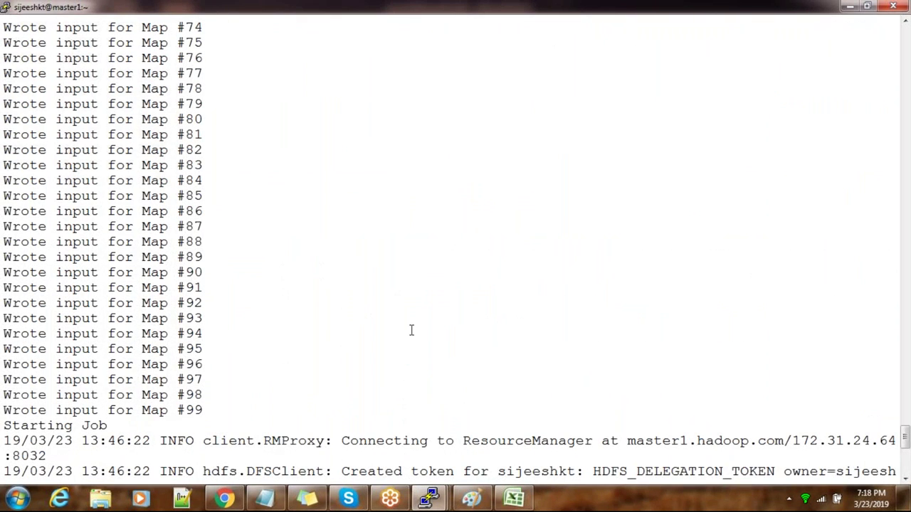
{"action": "scroll", "coordinate": [410, 330], "scroll_direction": "down", "scroll_amount": 5}
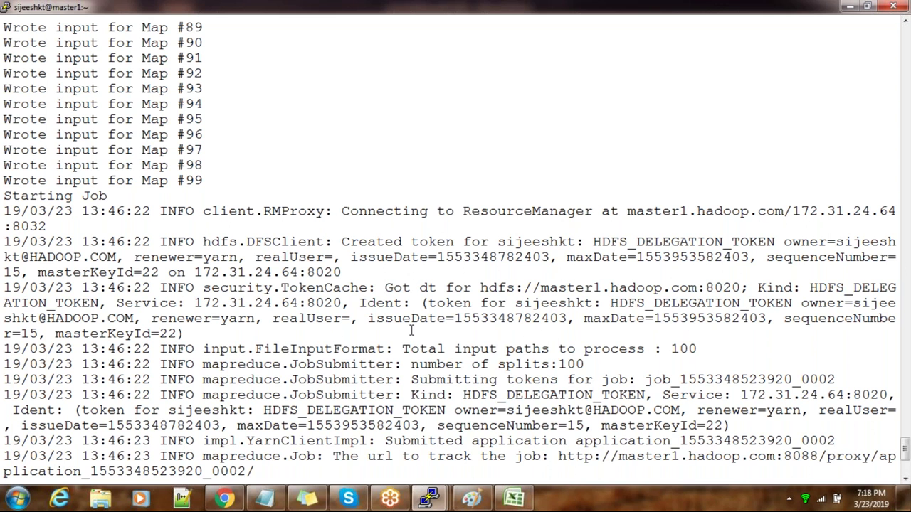
{"action": "left_click", "coordinate": [233, 499]}
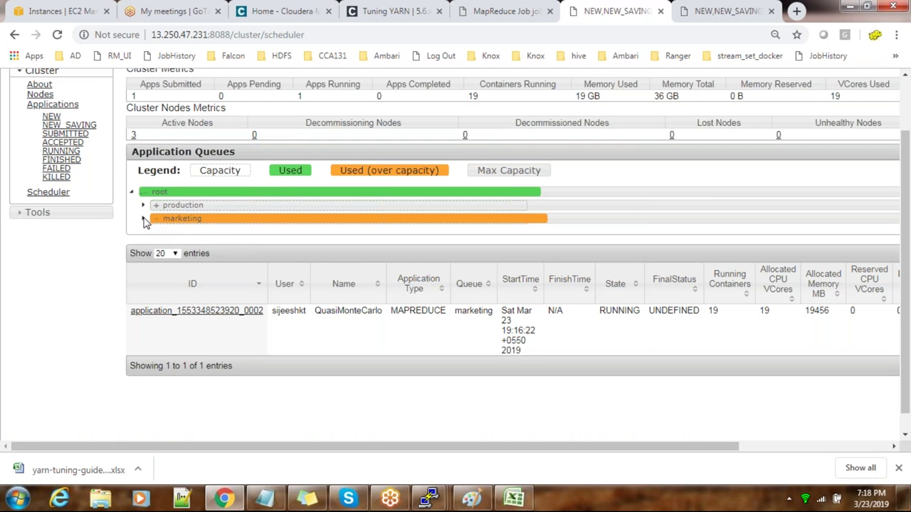
Step: Reload the scheduler page three times until application 0003 runs in production beside marketing
{"action": "left_click", "coordinate": [331, 35]}
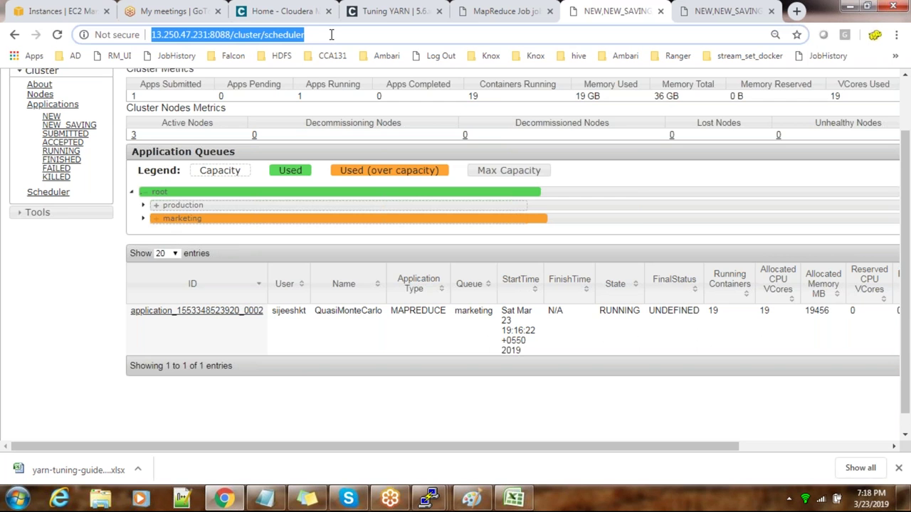
{"action": "key", "text": "Return"}
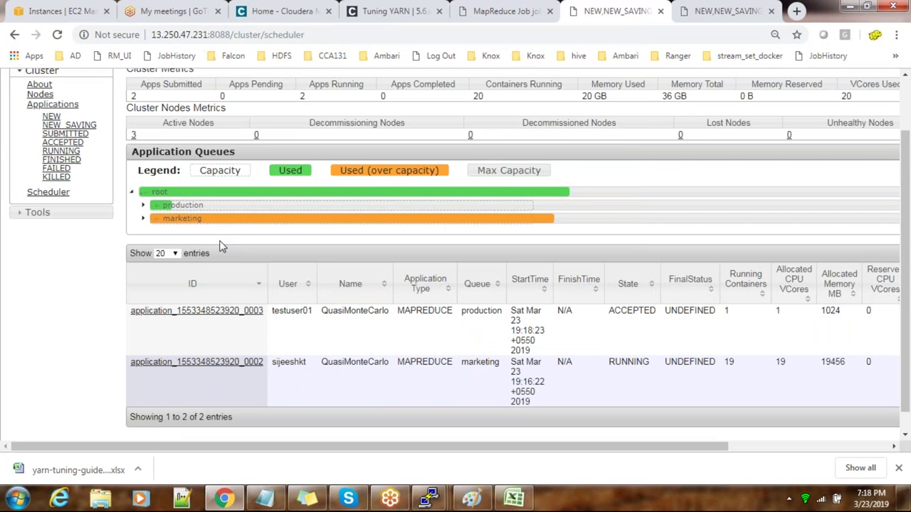
{"action": "left_click", "coordinate": [320, 35]}
{"action": "key", "text": "Return"}
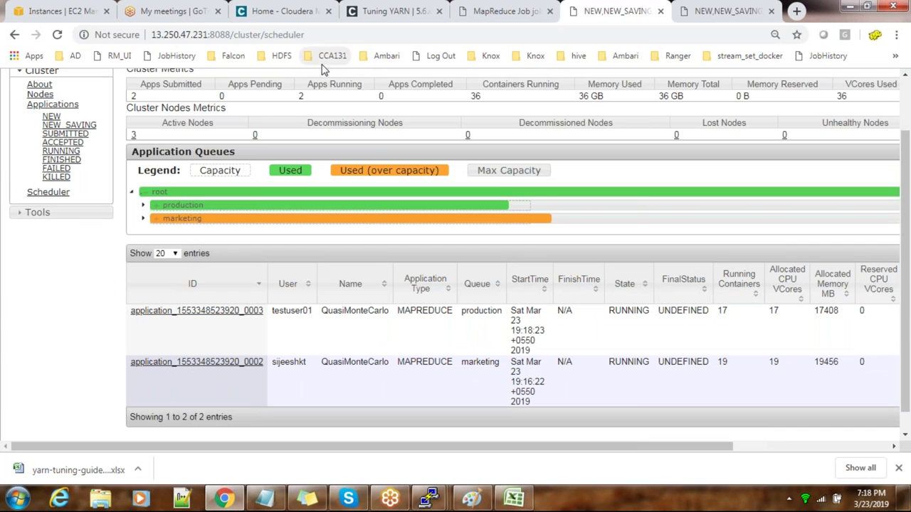
{"action": "left_click", "coordinate": [317, 37]}
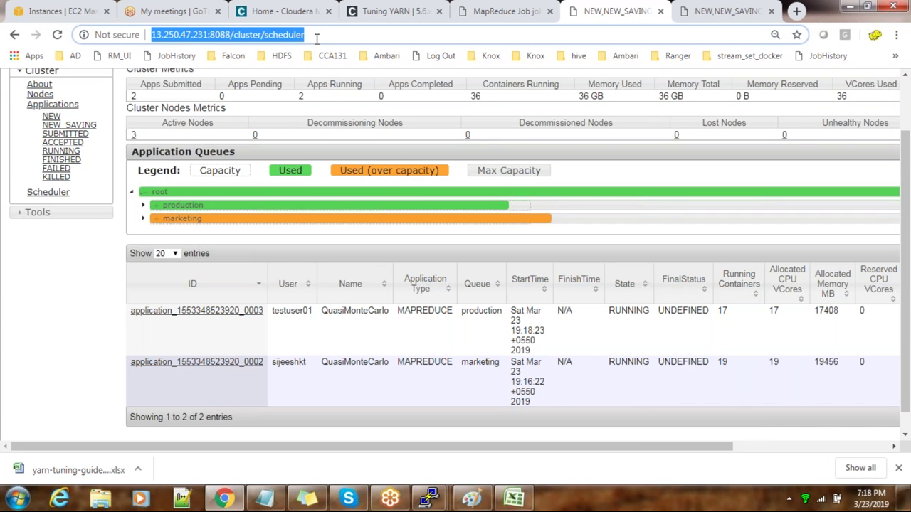
{"action": "key", "text": "Return"}
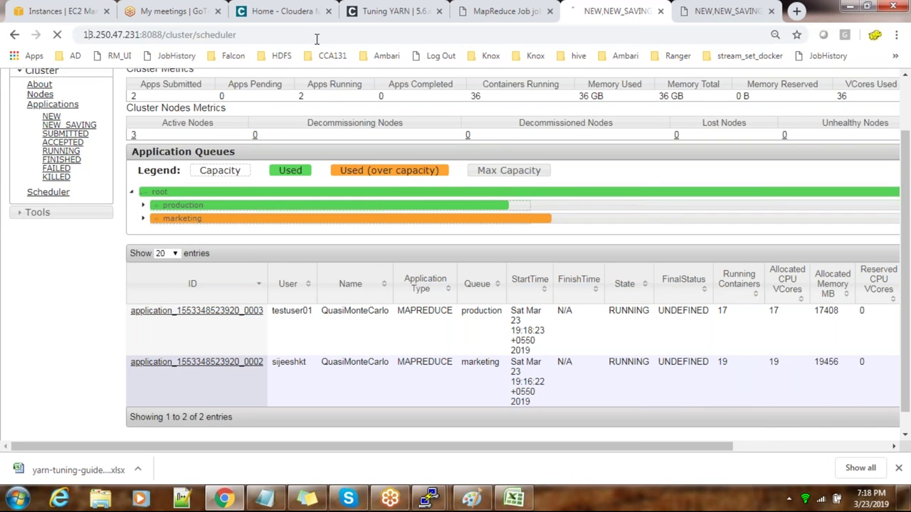